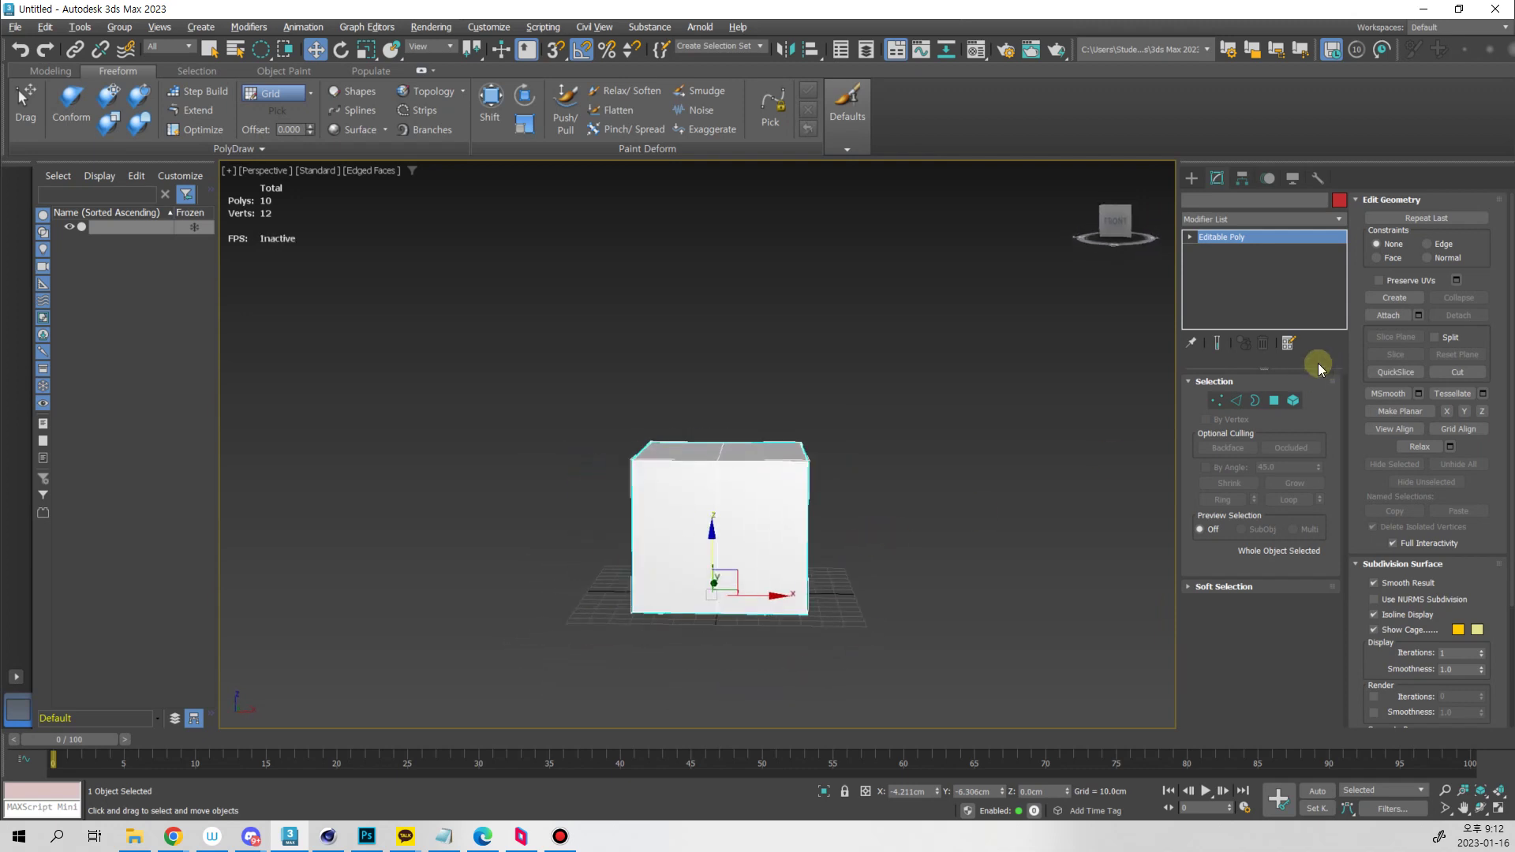
Add a crosswise edge loop near one end of the box by connecting the ring of its lengthwise edges
click(1216, 401)
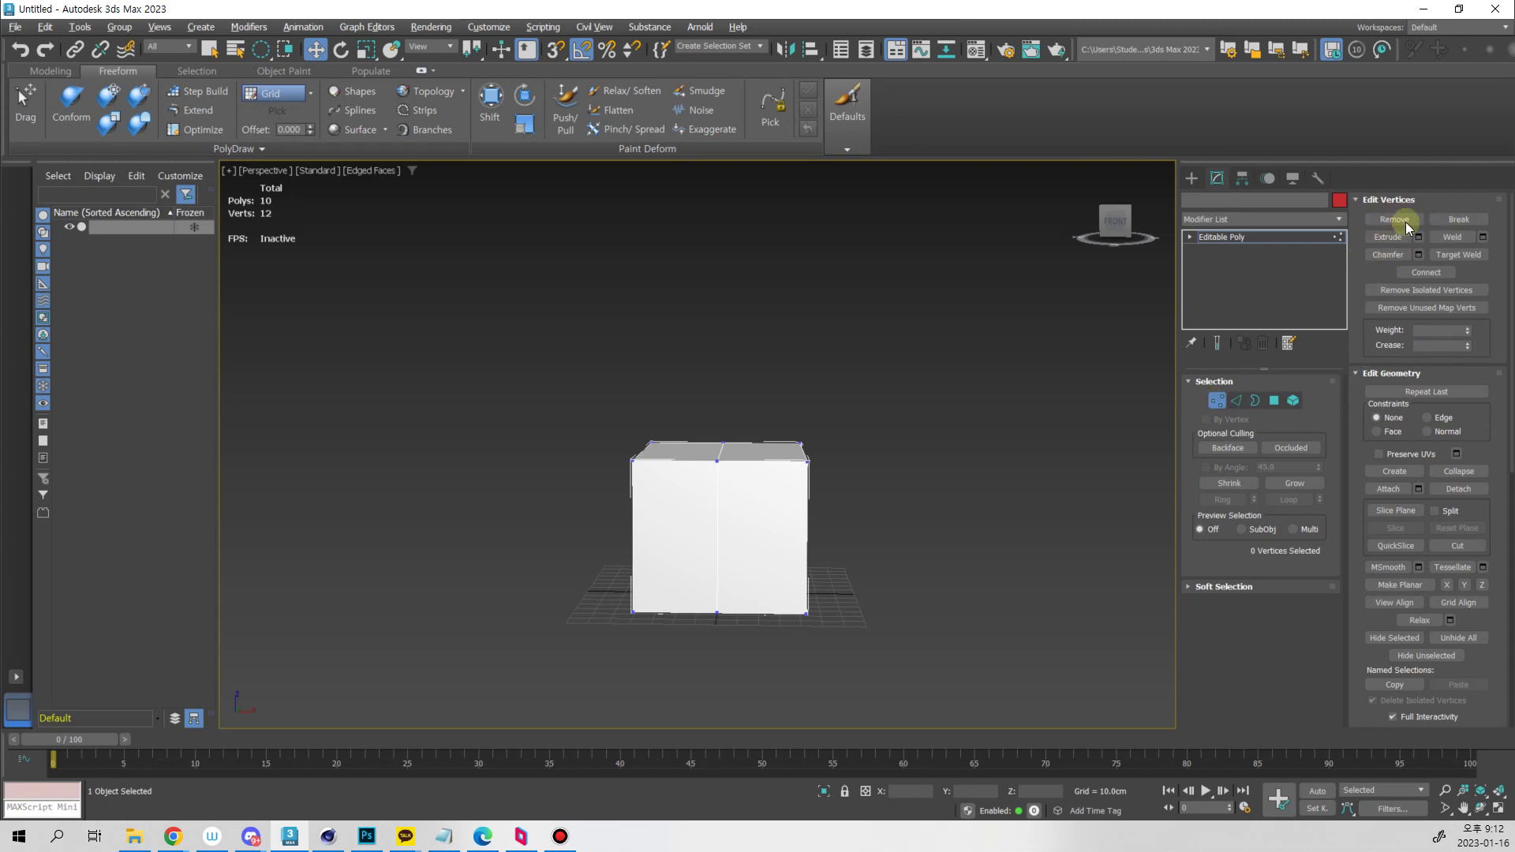
alt+middle_drag(893, 497, 753, 537)
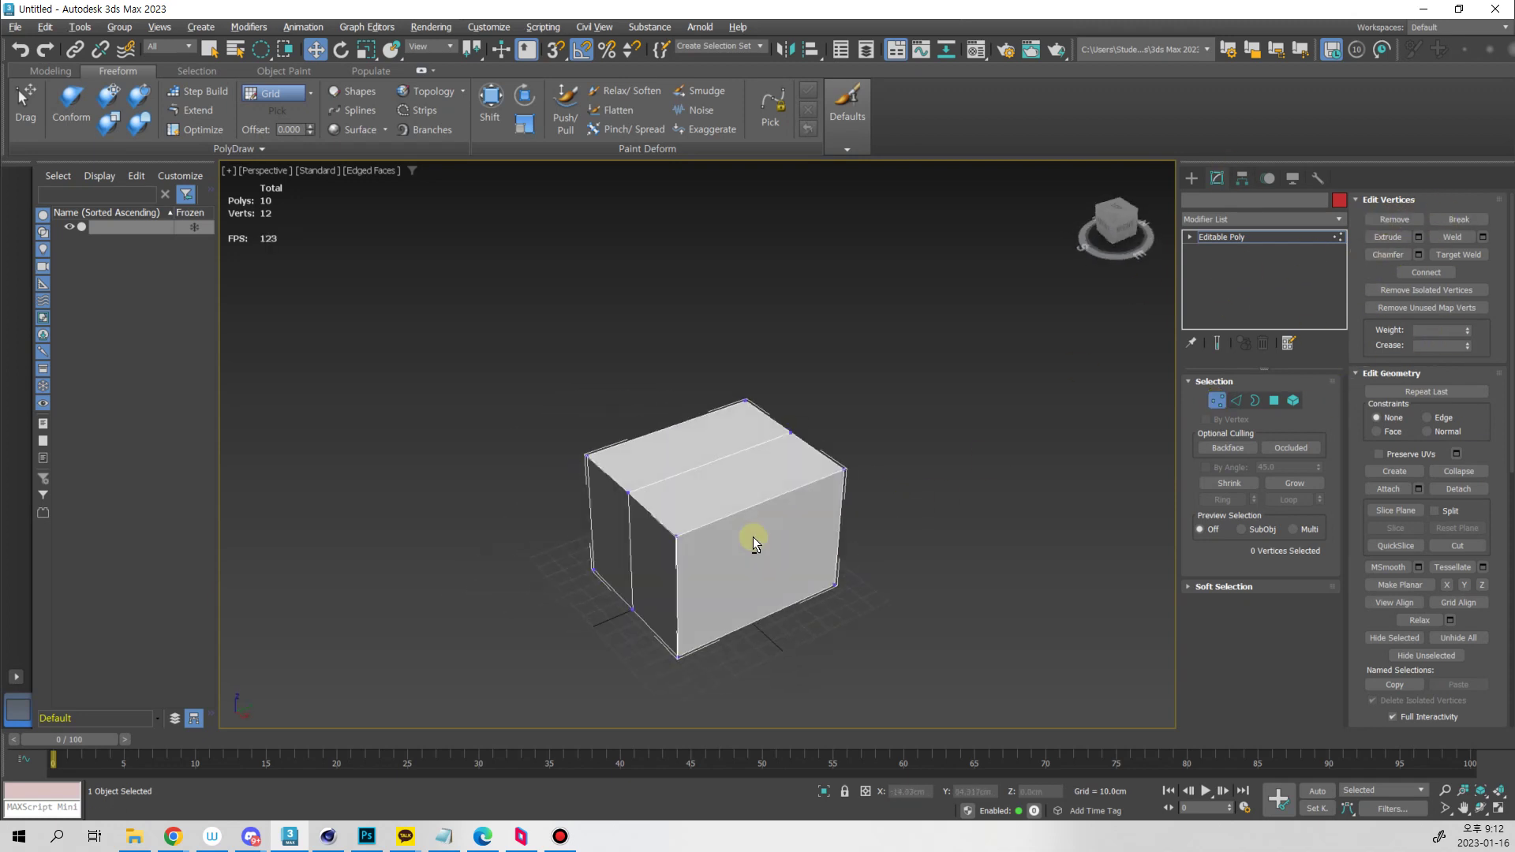
key(2)
key(q)
click(807, 486)
key(alt+r)
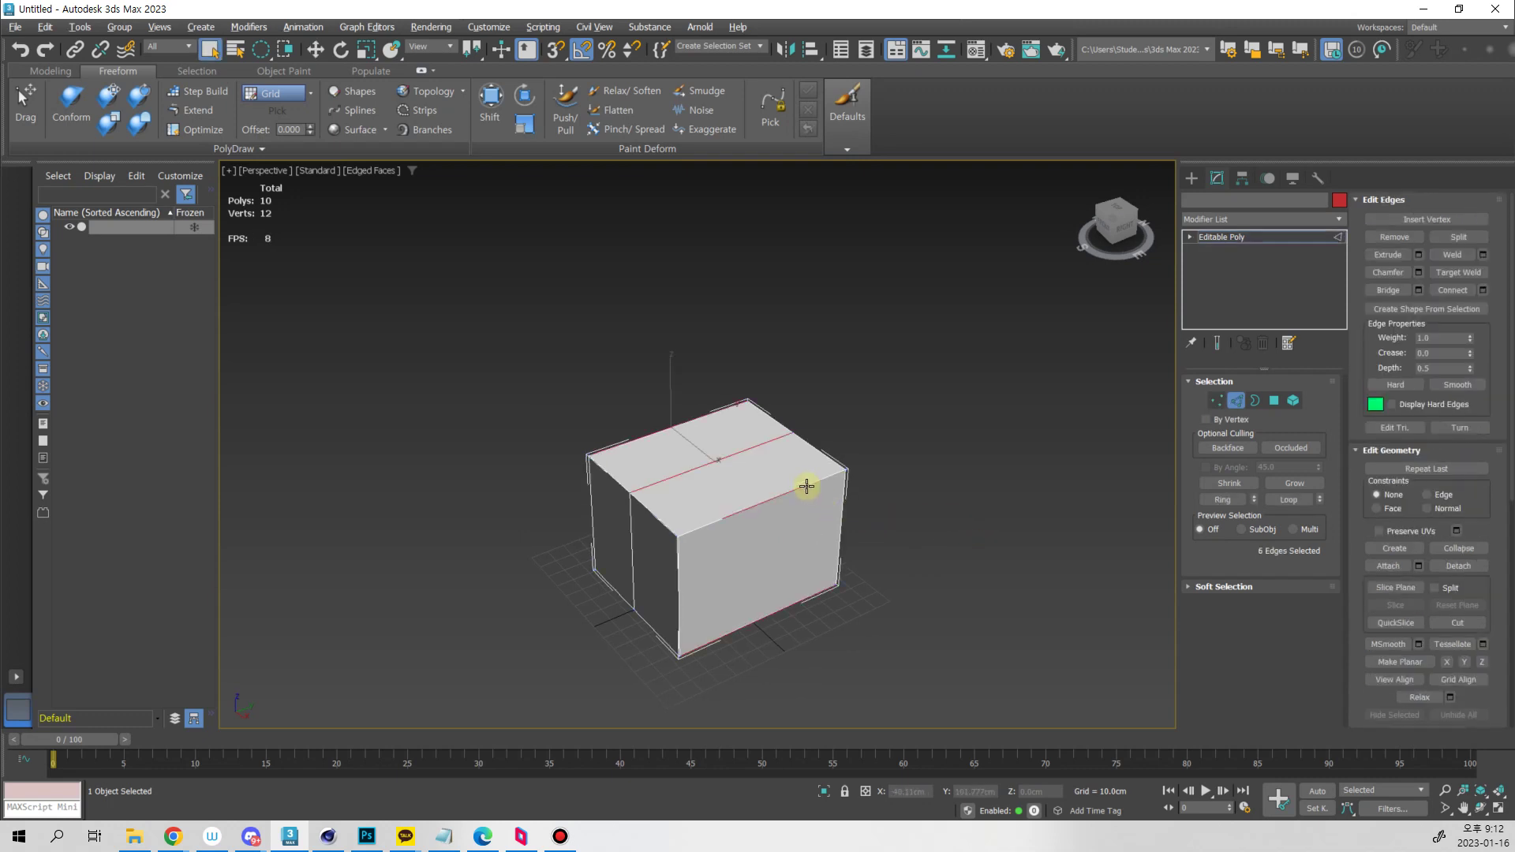
key(ctrl+shift+e)
key(w)
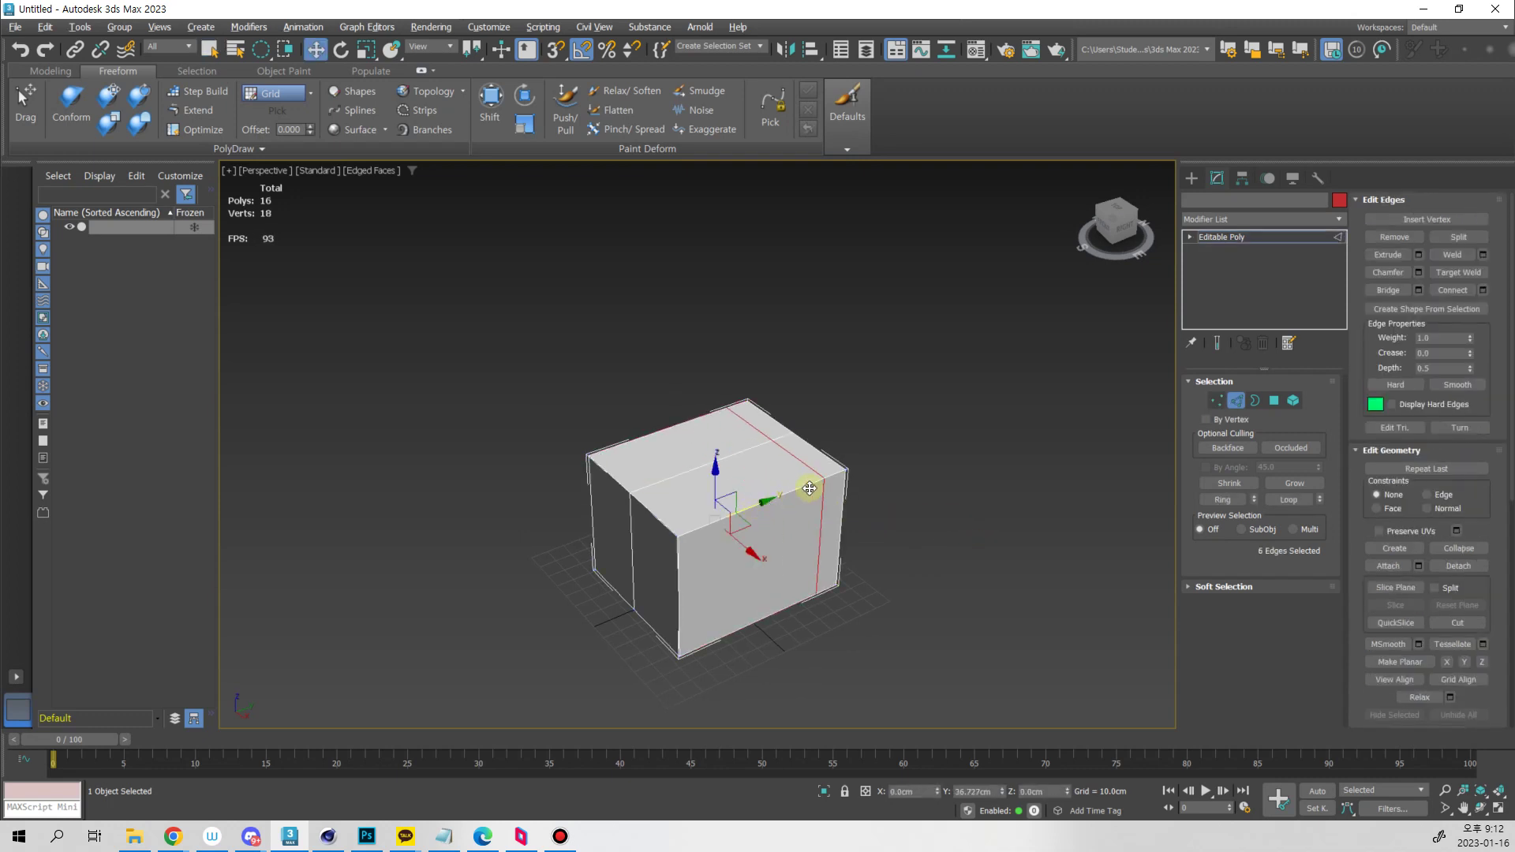
Extrude the large top polygon between the centre seam and the new edge loop upward into a raised block
key(4)
click(727, 483)
shift+drag(728, 459, 729, 392)
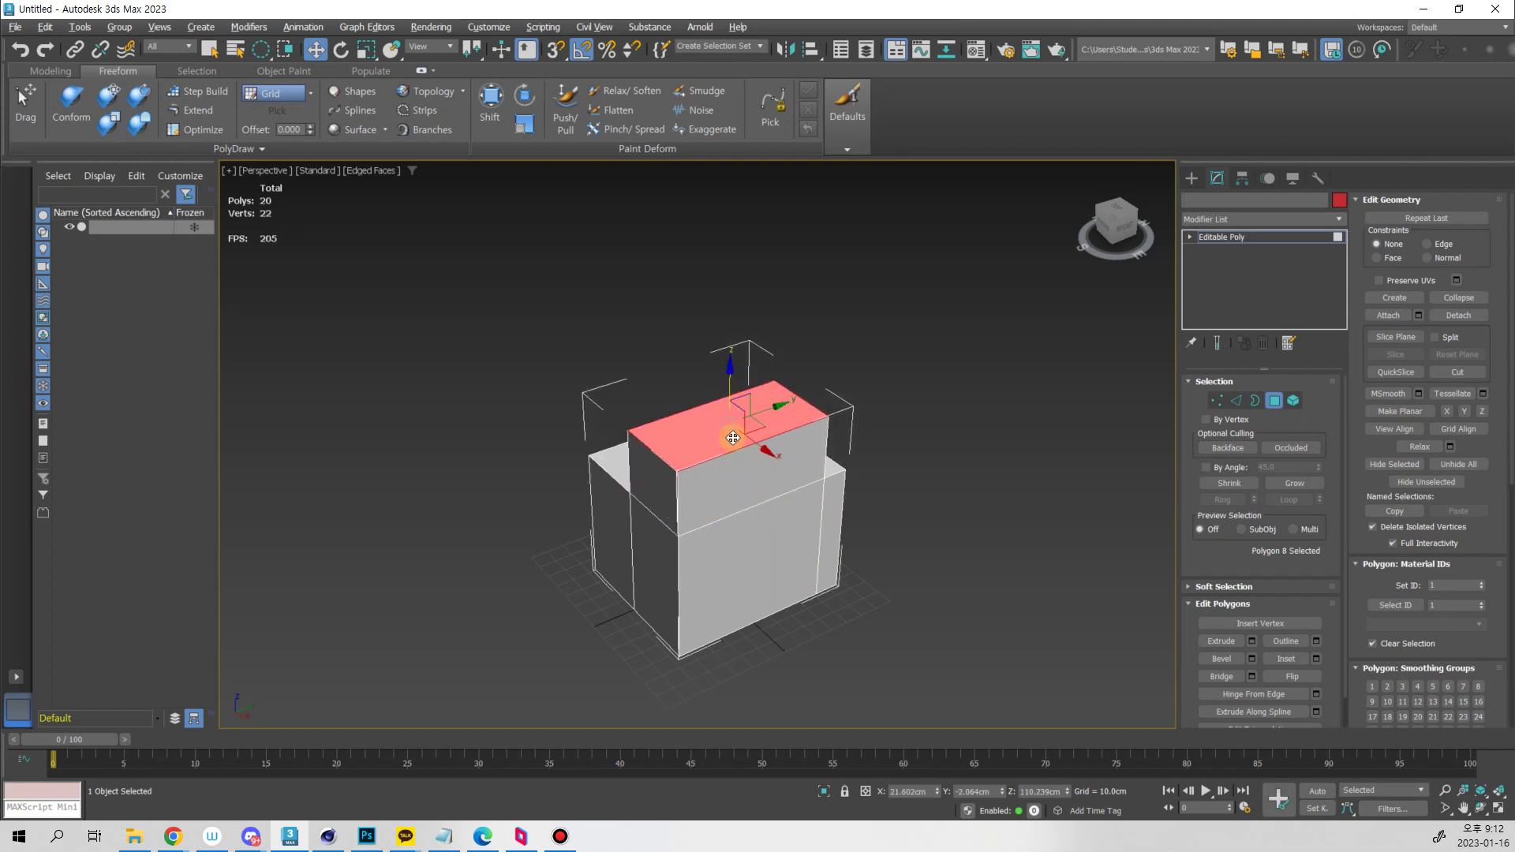
alt+middle_drag(789, 473, 908, 533)
key(q)
click(908, 532)
alt+middle_drag(682, 576, 666, 518)
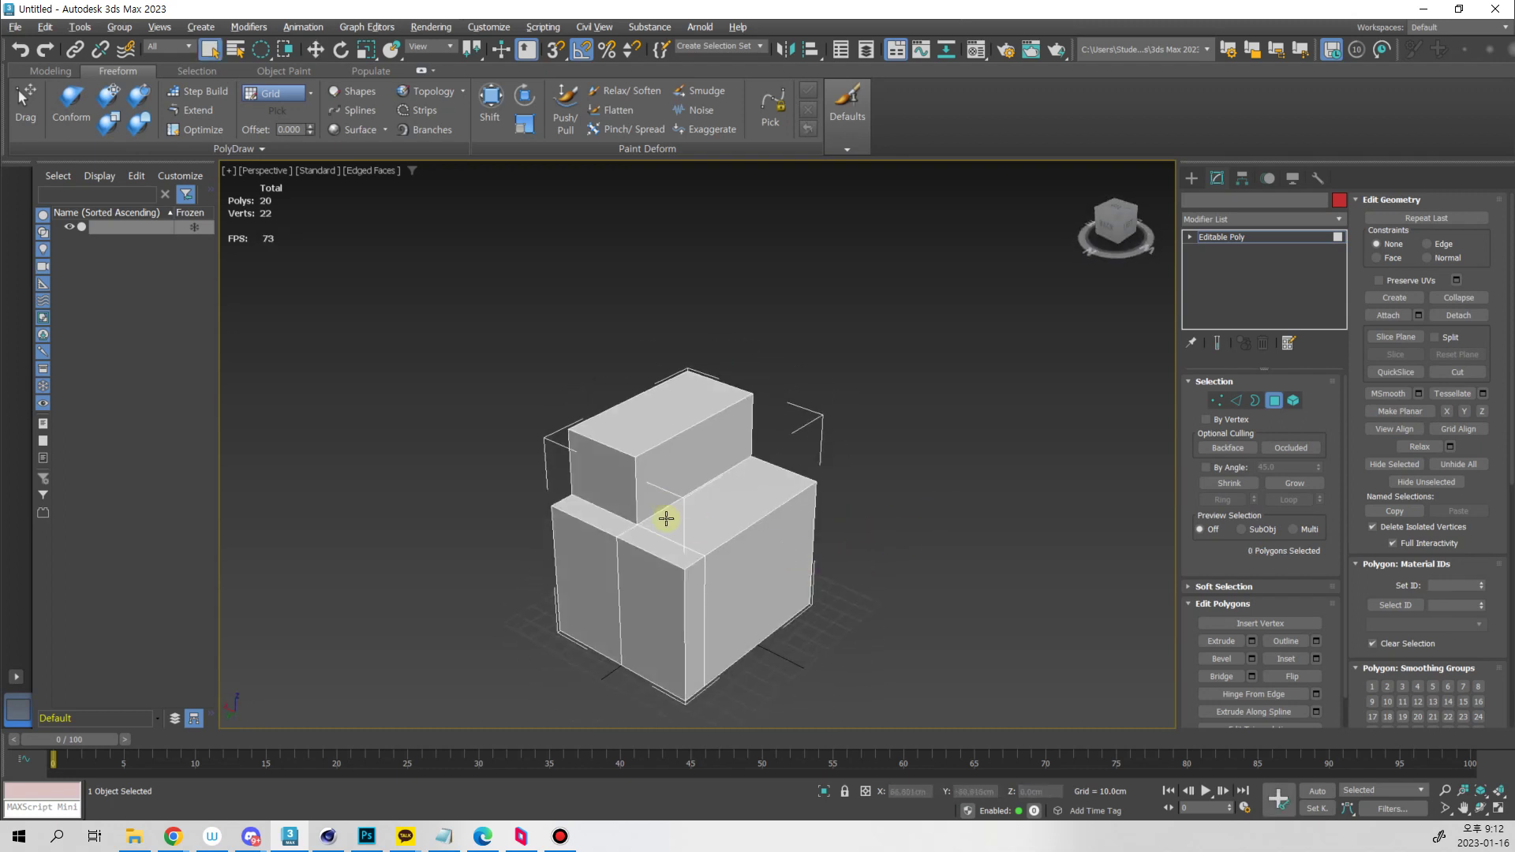
Raise the short top edge of the extruded block beside the crosswise loop so its top face slopes
scroll(666, 518, up, 2)
alt+middle_drag(808, 578, 778, 432)
key(2)
click(629, 446)
key(w)
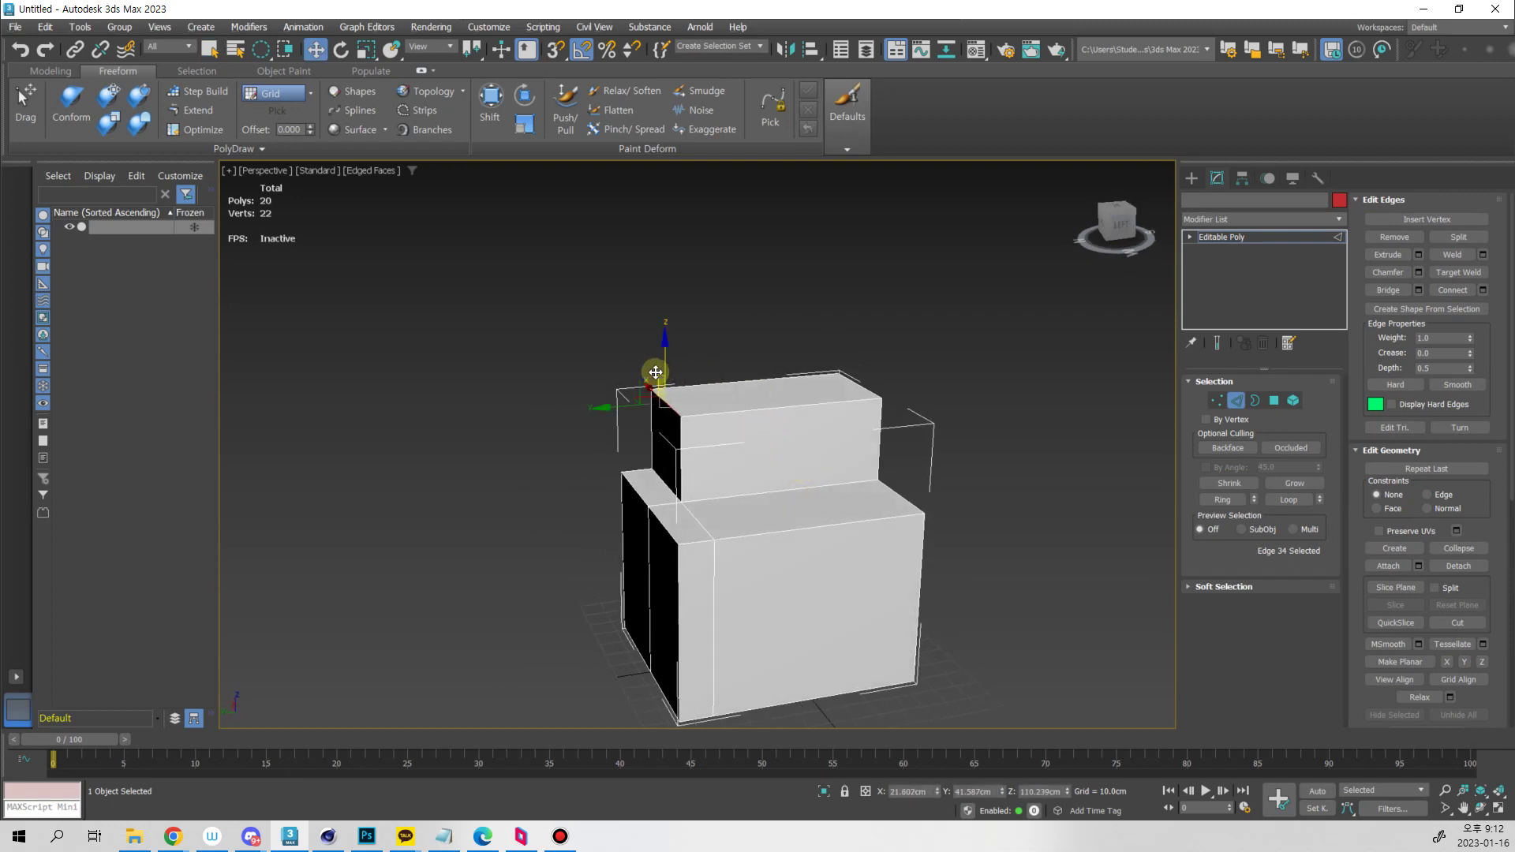
drag(642, 375, 741, 270)
alt+middle_drag(741, 271, 726, 525)
click(888, 446)
Remove the two upper vertices on the raised block's inner side, facing the centre seam
key(1)
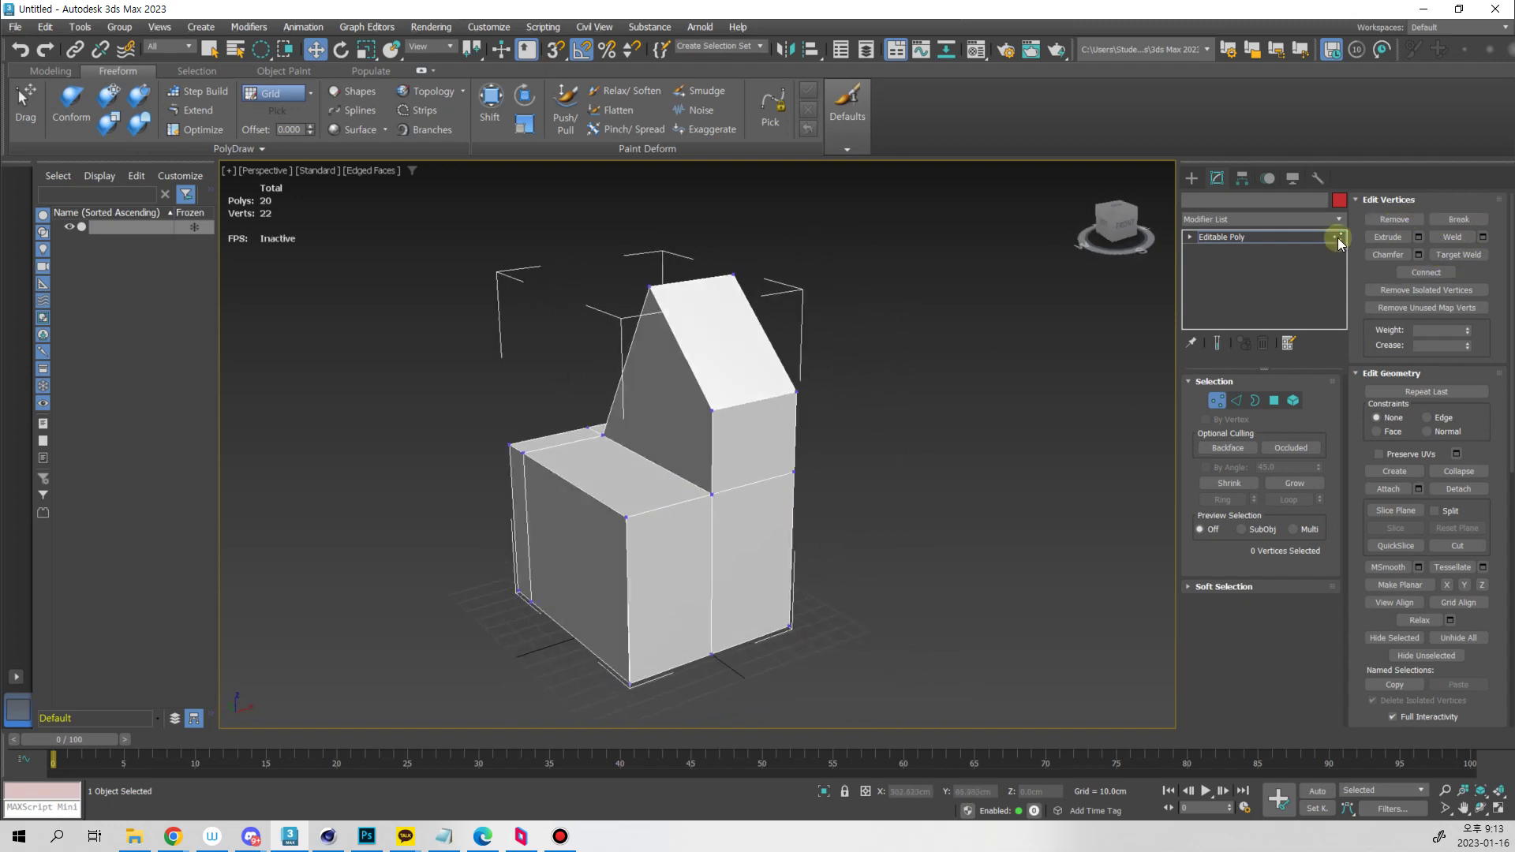
click(645, 285)
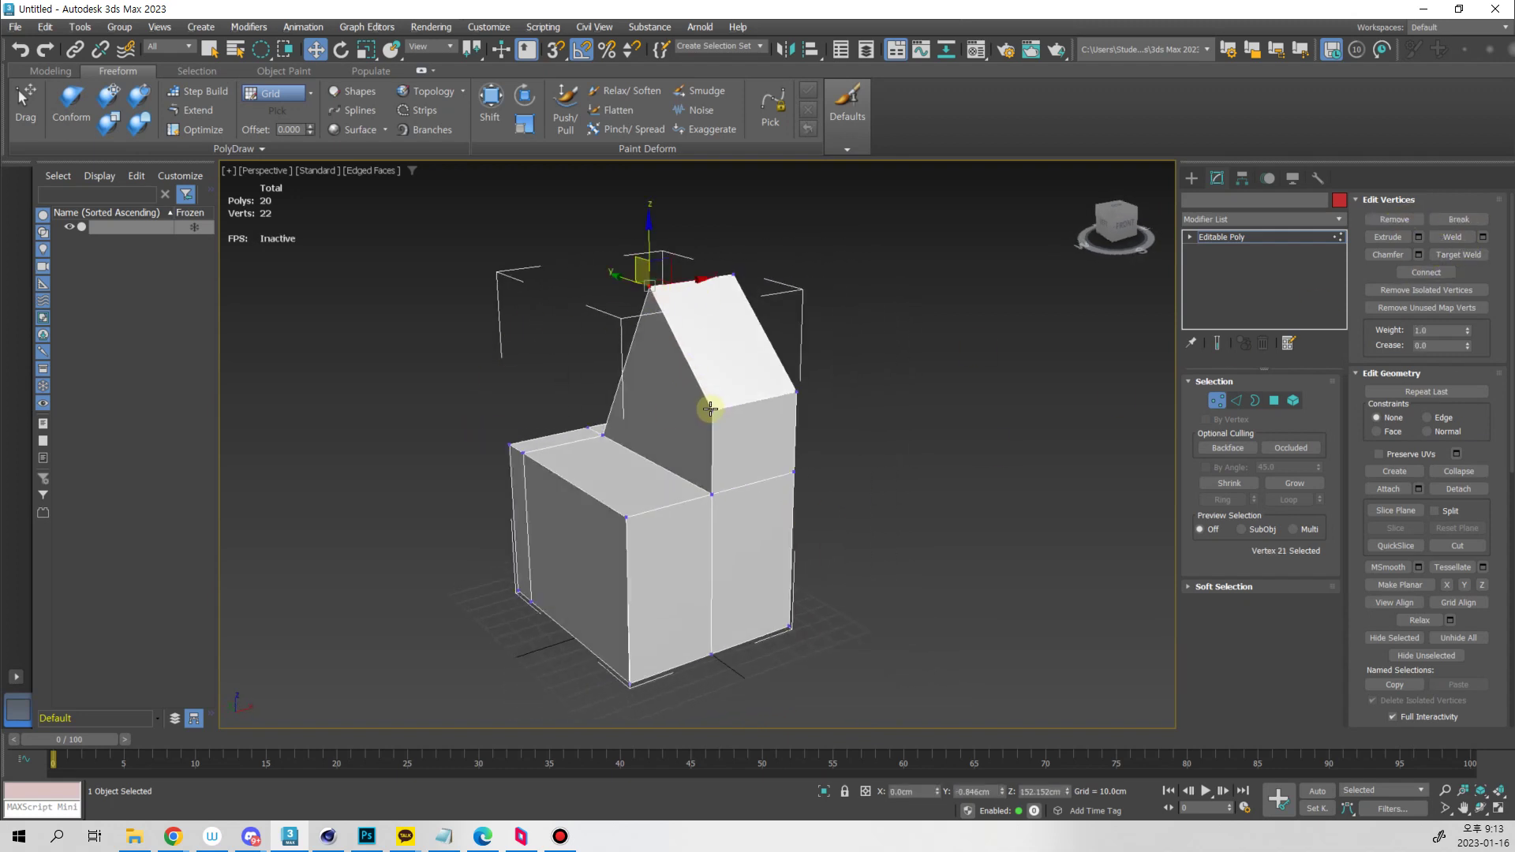
click(1394, 218)
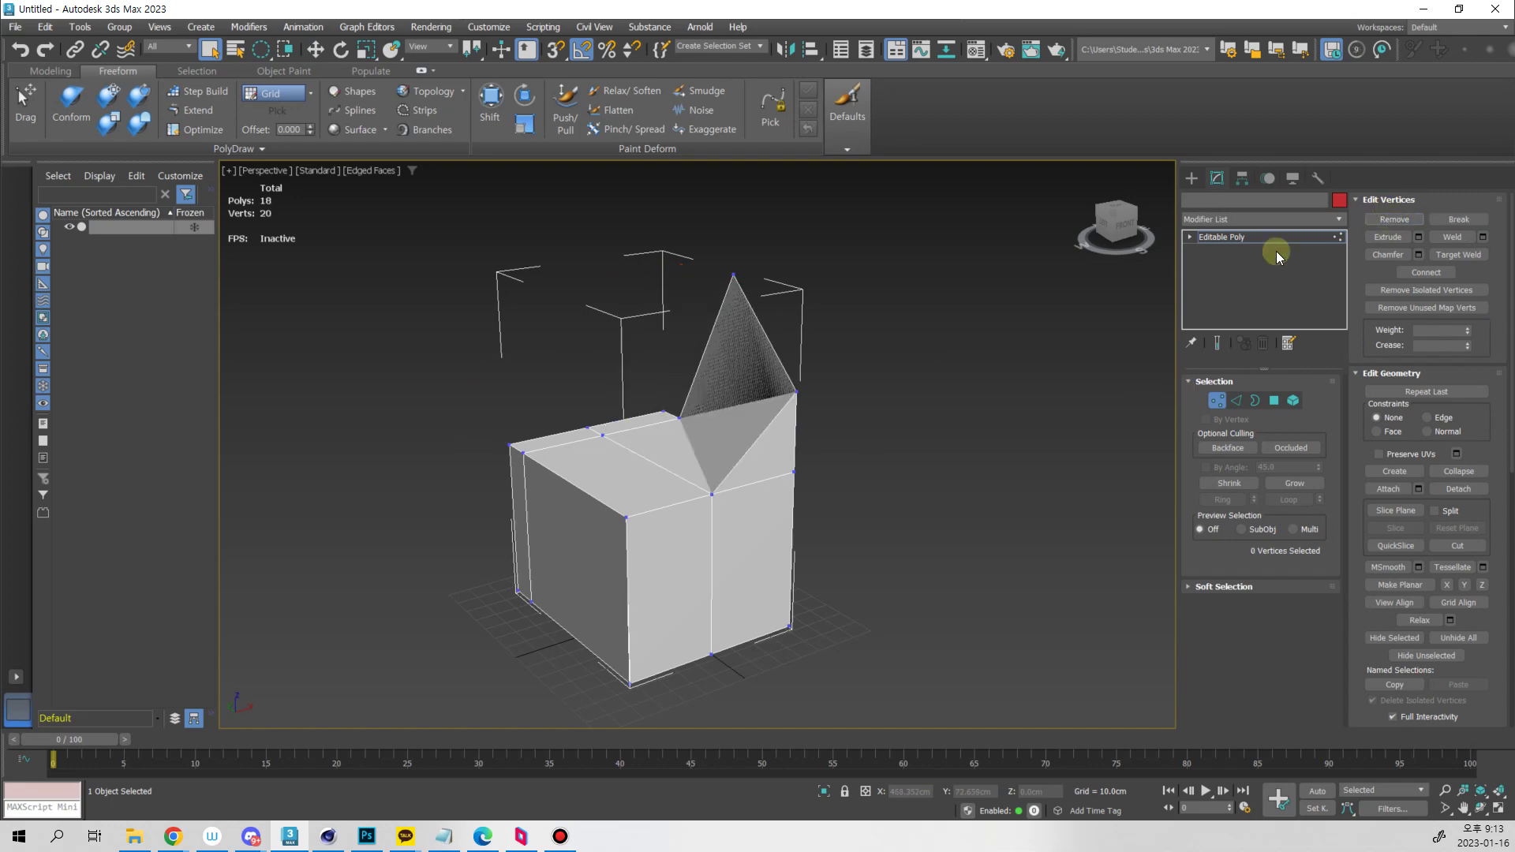
Connect the remaining peak vertex to the base vertex where the centre seam meets the crosswise loop
alt+middle_drag(986, 379, 537, 475)
key(4)
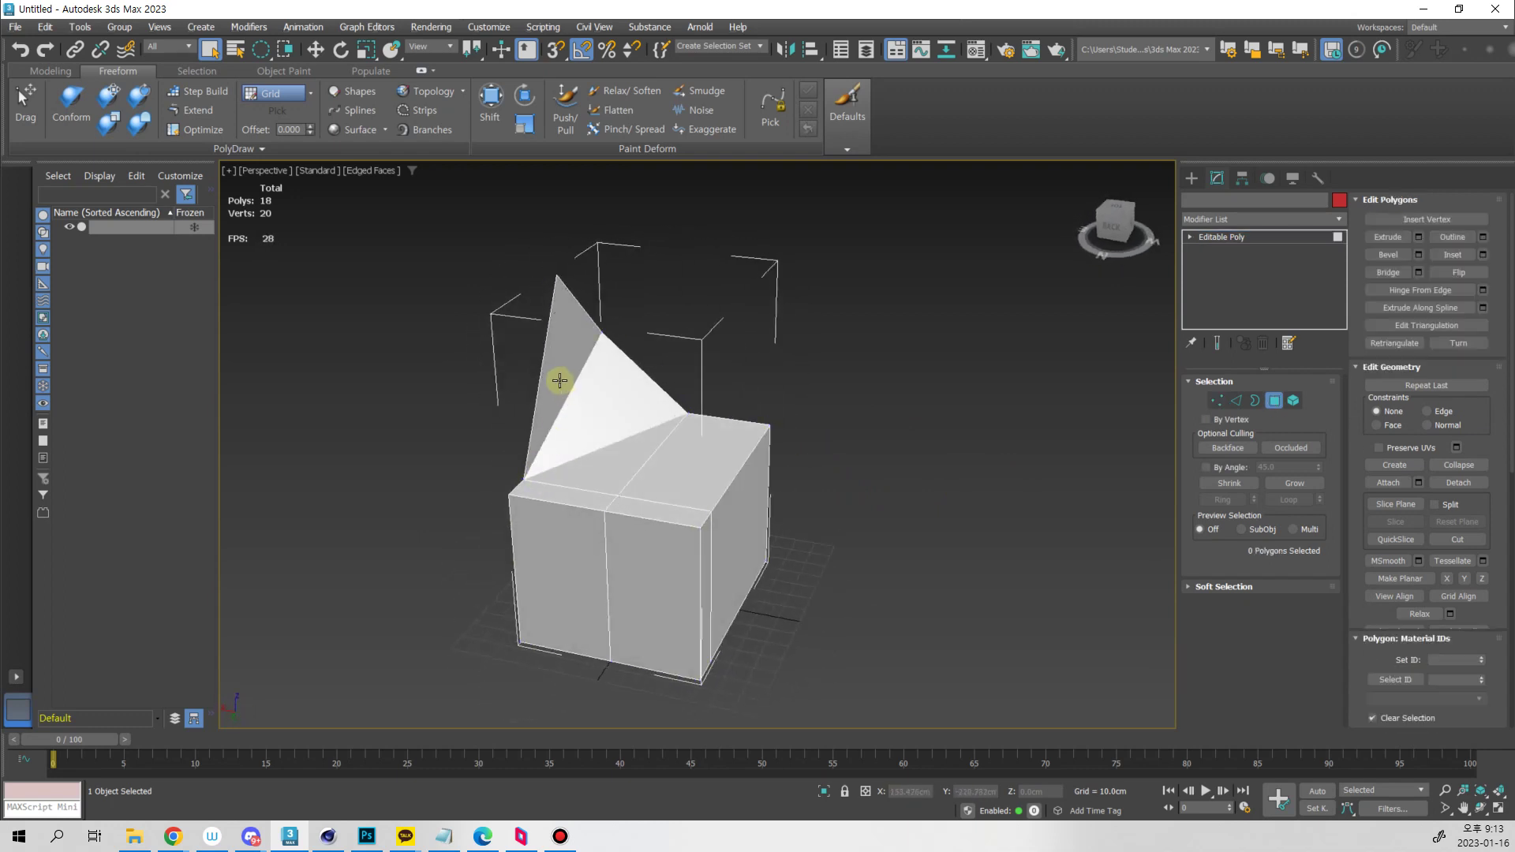
click(560, 380)
alt+middle_drag(559, 380, 768, 494)
key(1)
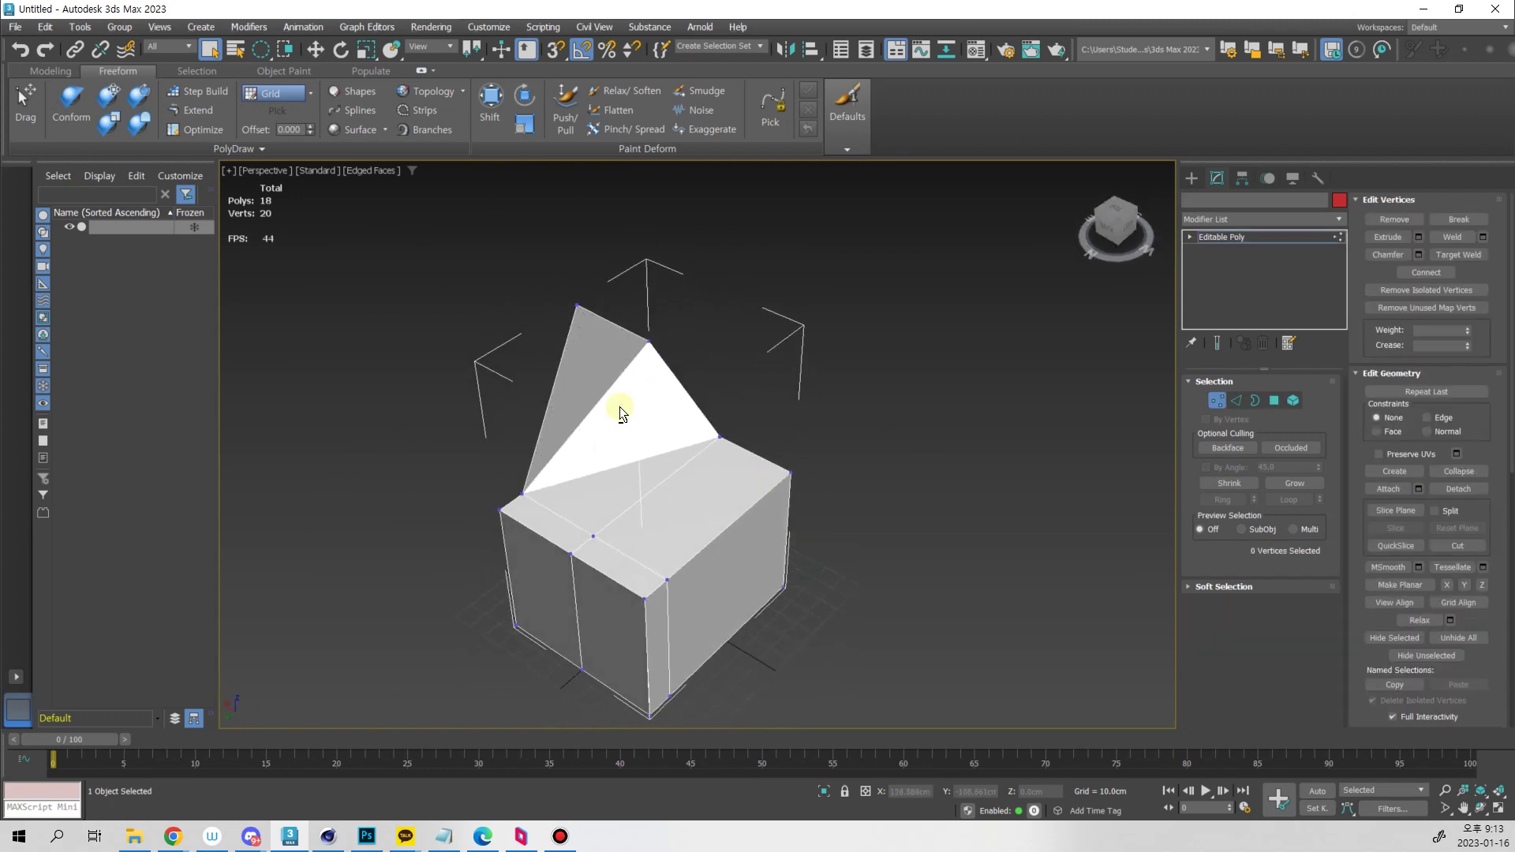
mouse_move(621, 413)
alt+middle_down()
mouse_move(611, 461)
mouse_move(610, 437)
alt+middle_up()
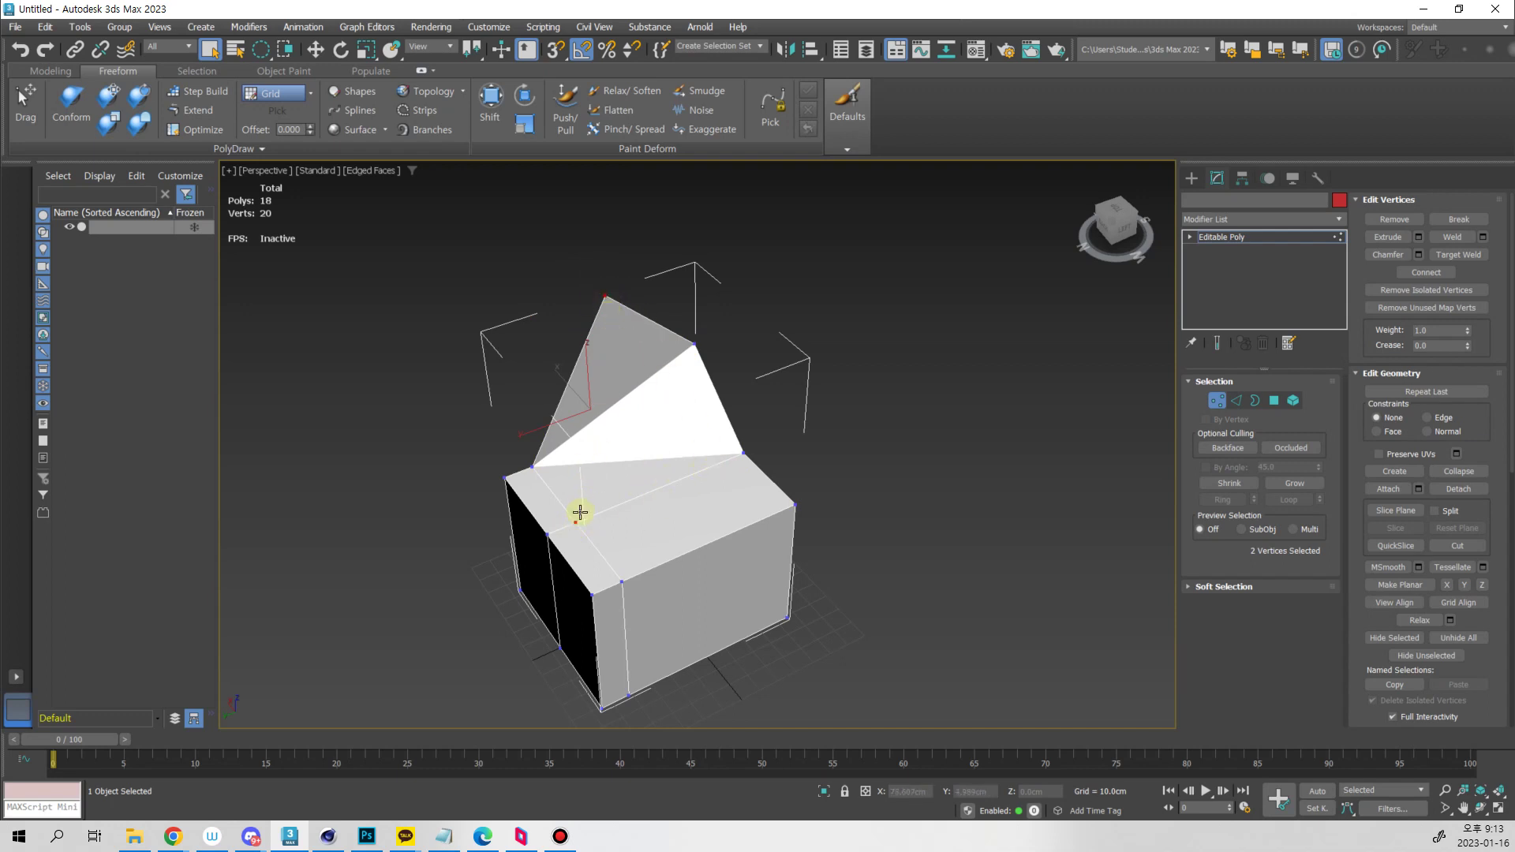
click(1426, 272)
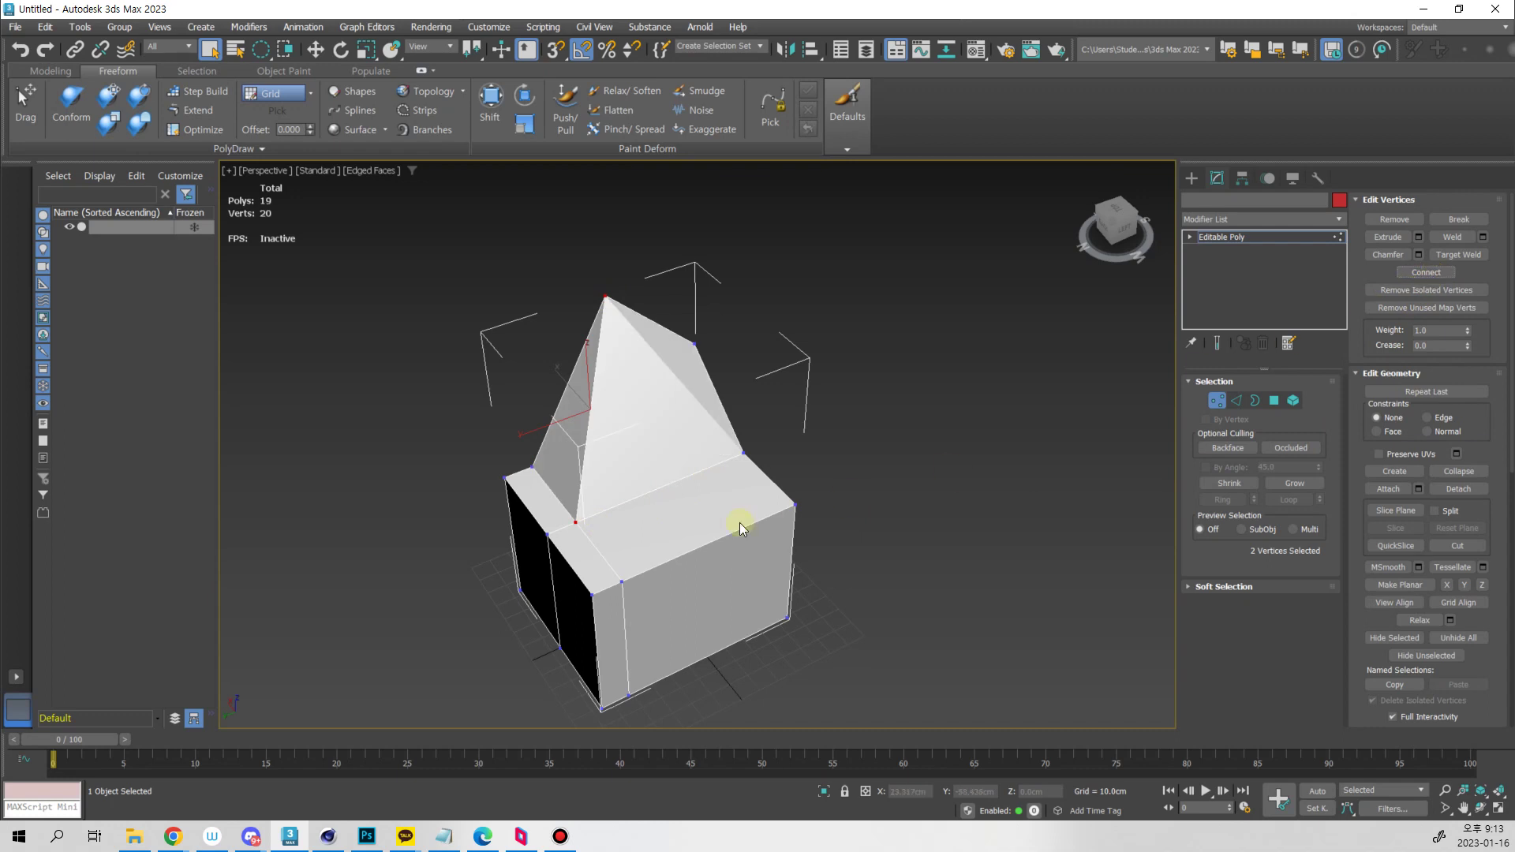
Connect the peak vertex to the base vertex at the opposite end of the centre seam
alt+middle_drag(741, 522, 666, 555)
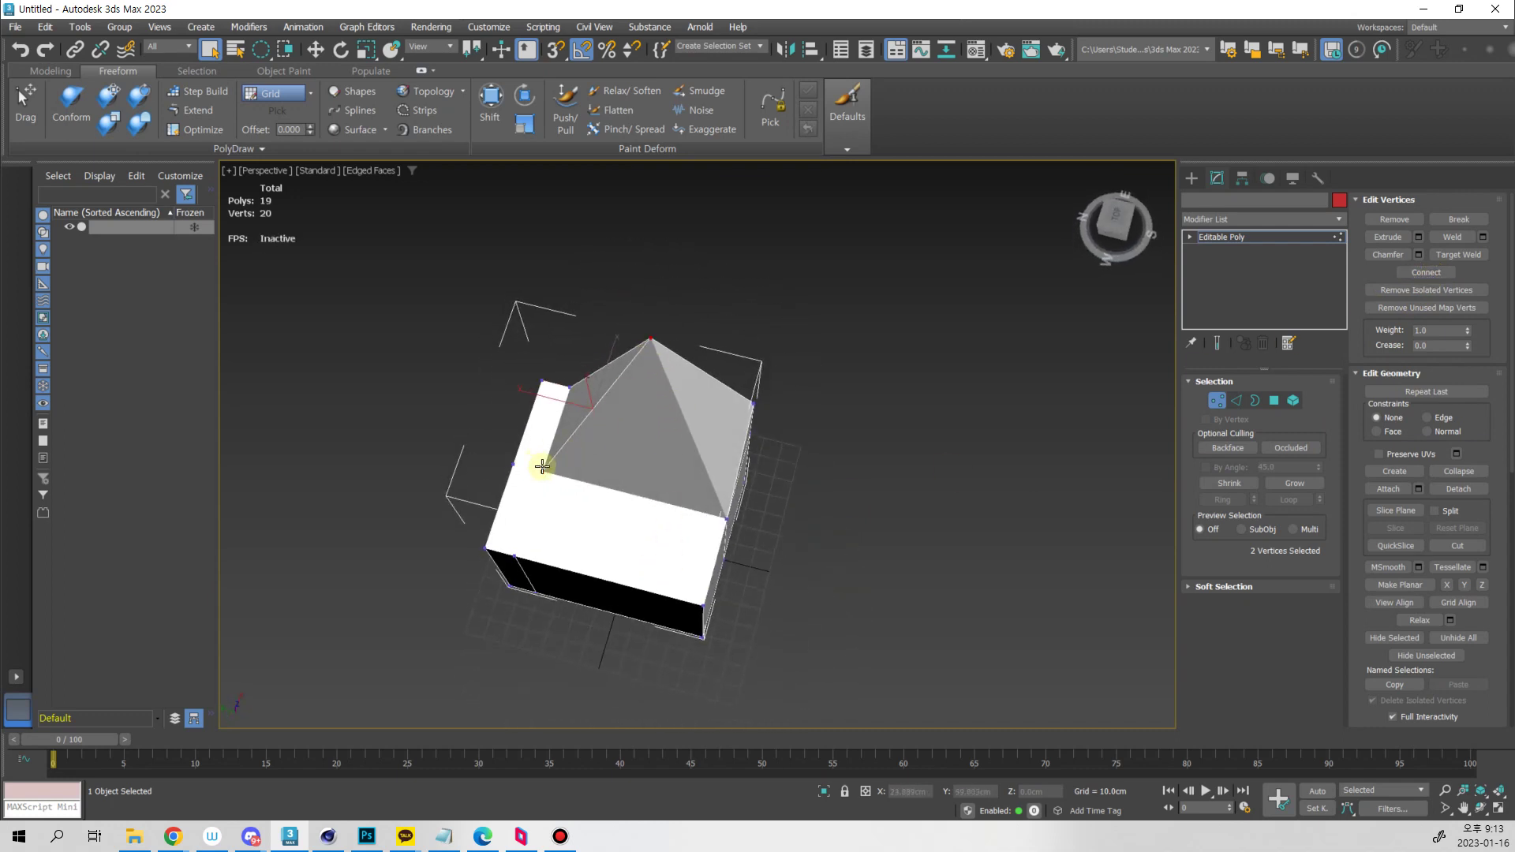
alt+middle_drag(656, 362, 668, 395)
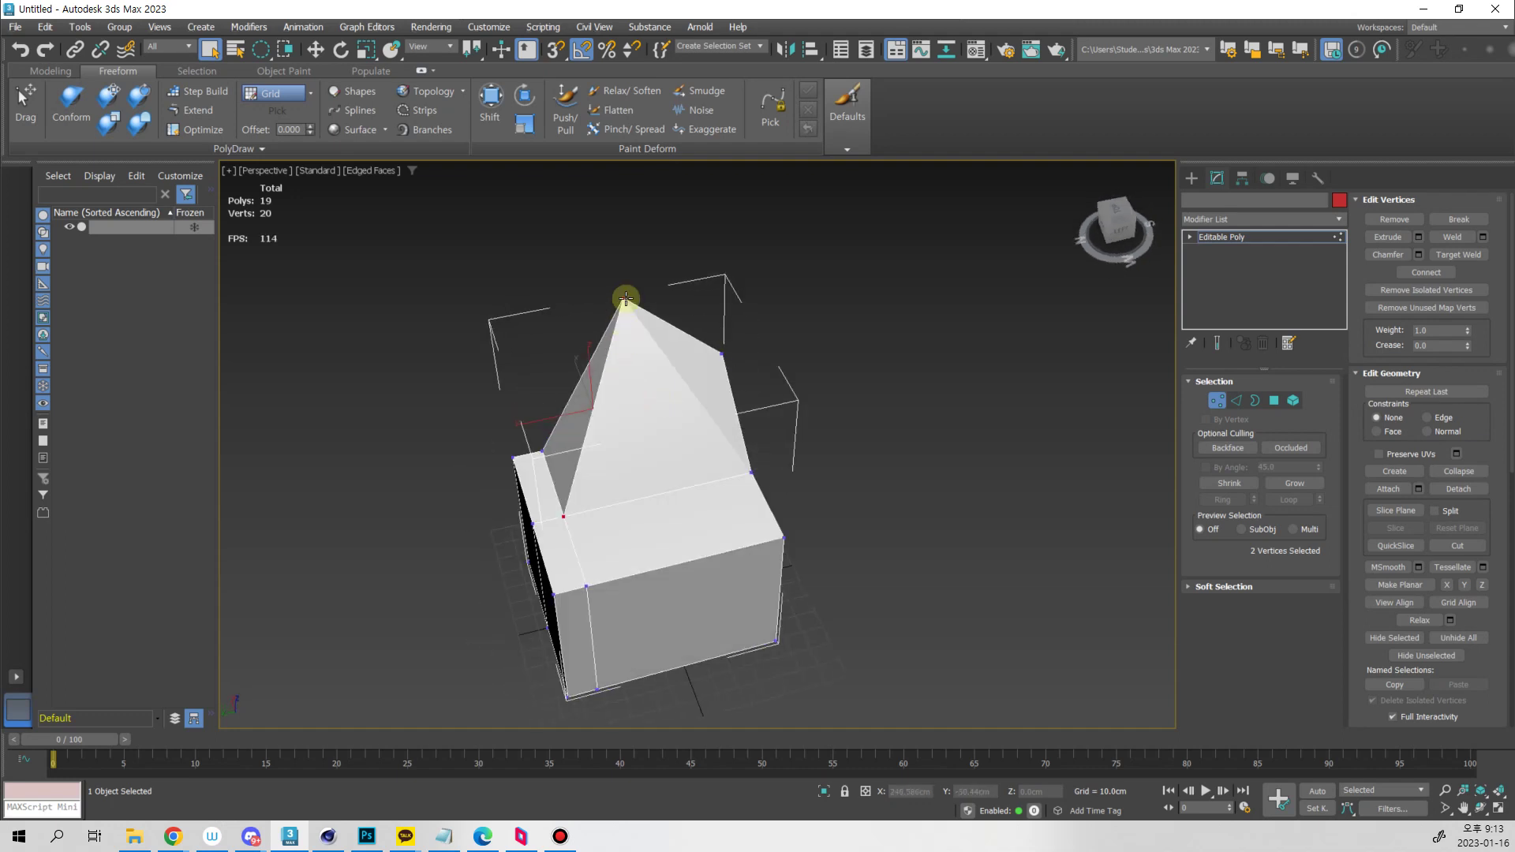
alt+middle_drag(626, 299, 745, 447)
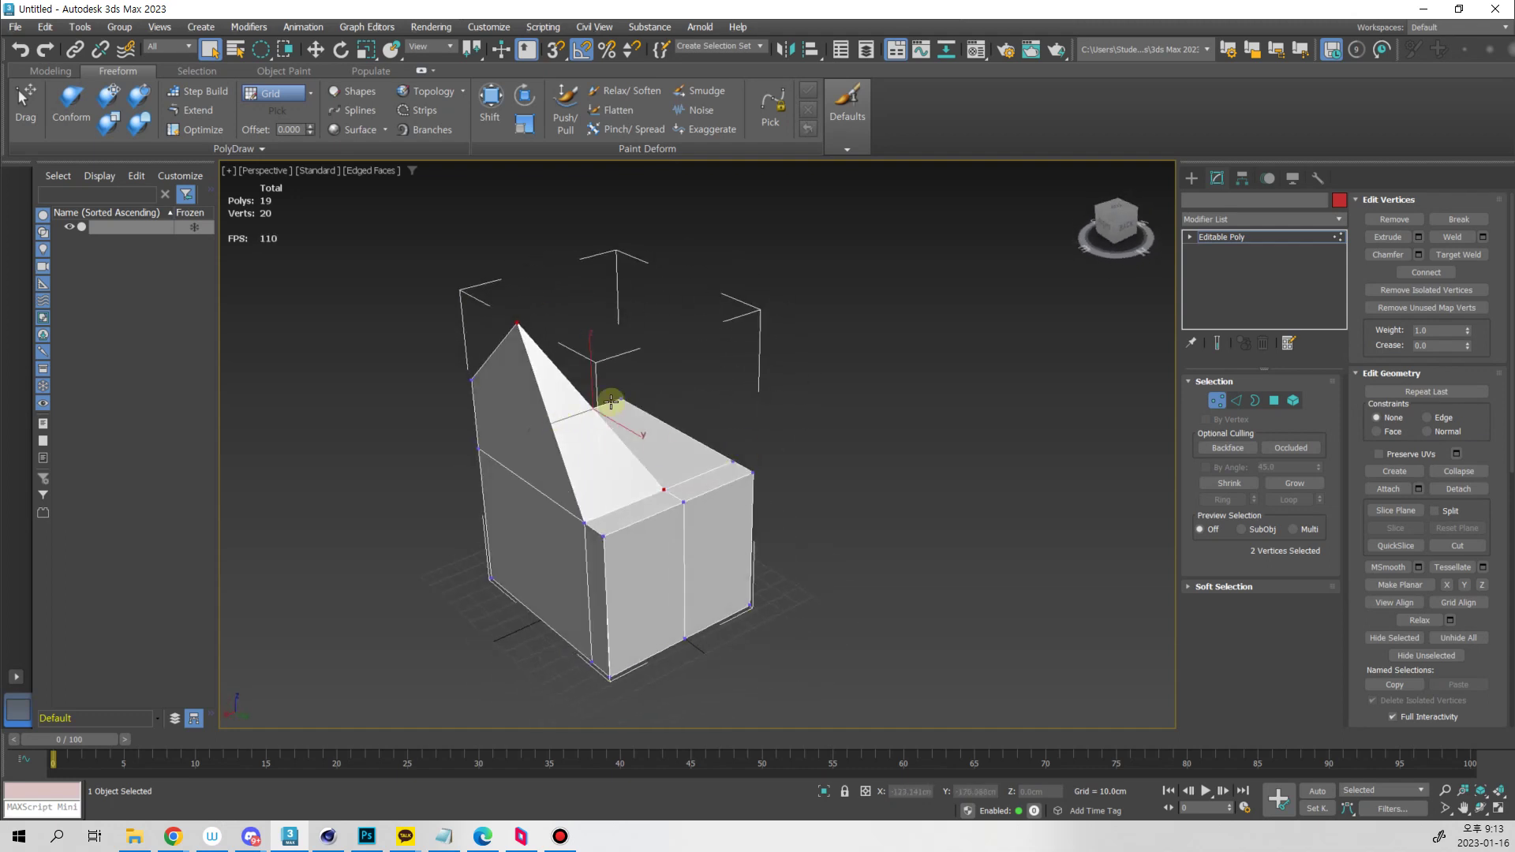
alt+middle_drag(514, 415, 670, 513)
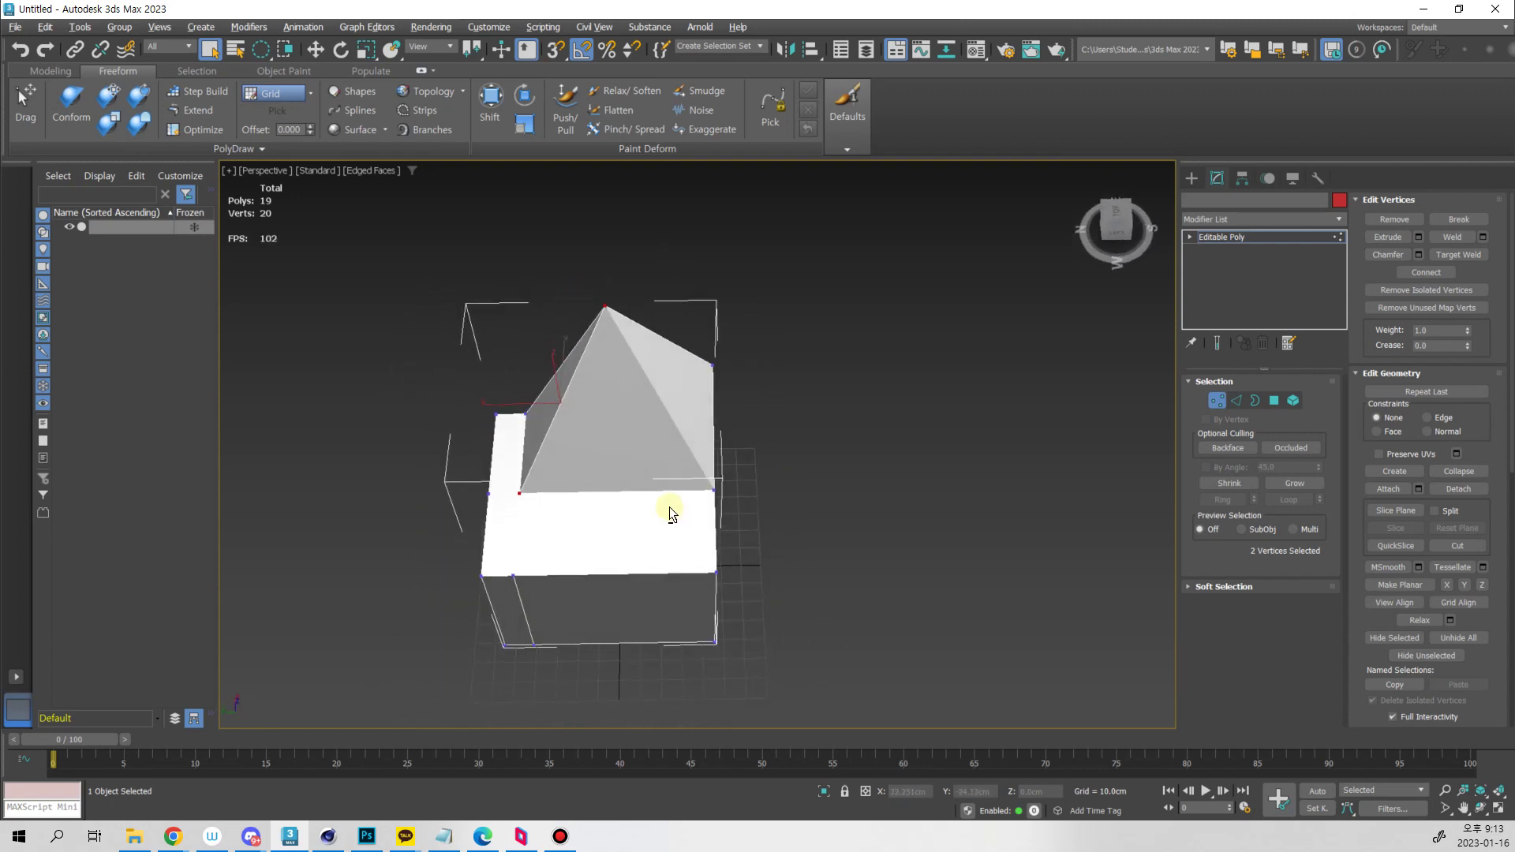
ctrl+click(715, 490)
alt+middle_drag(717, 491, 725, 541)
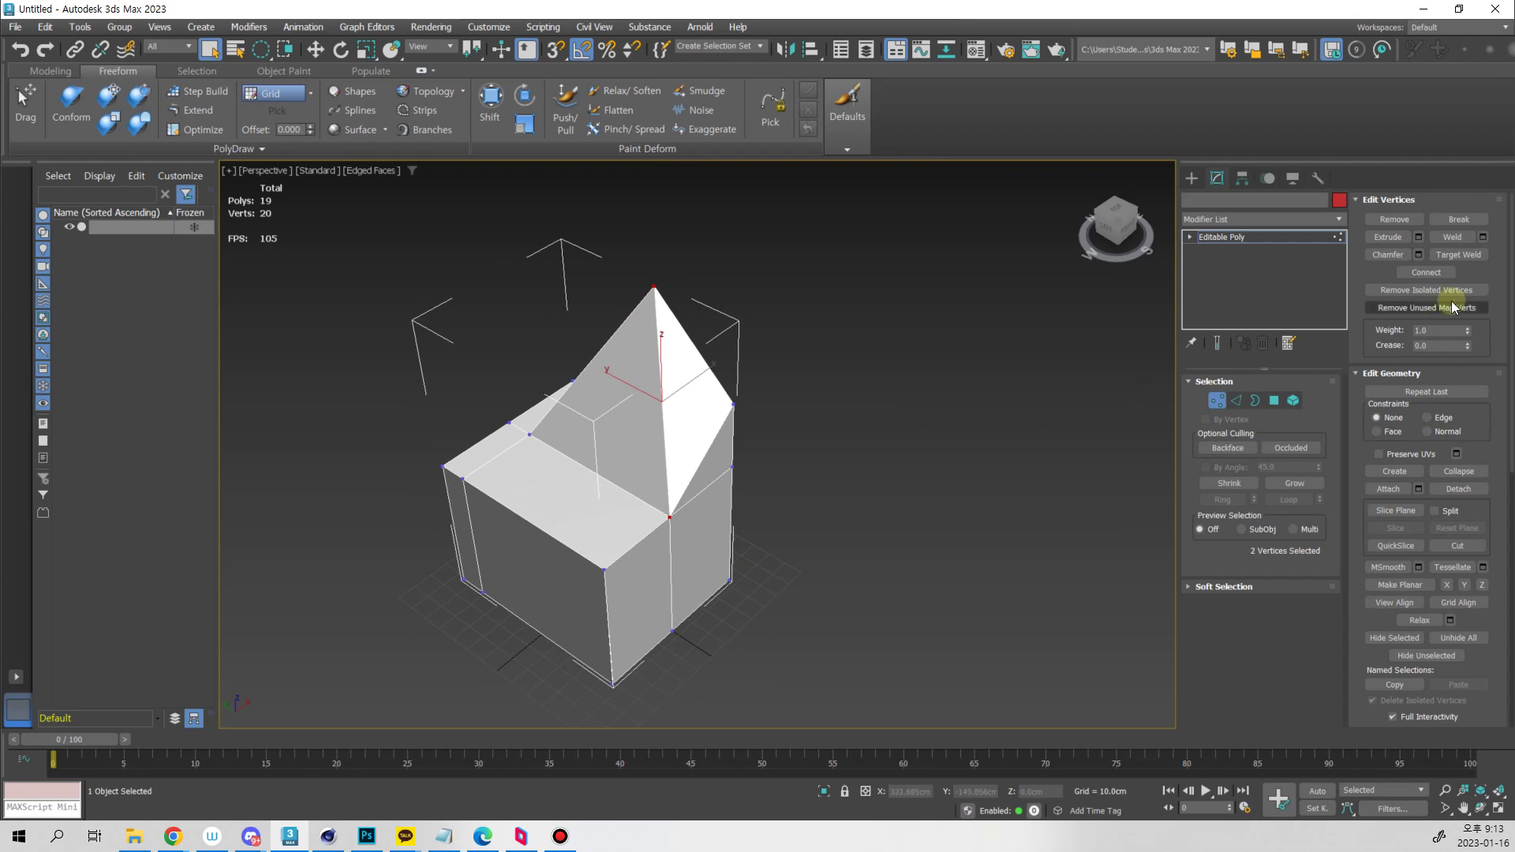
click(1422, 273)
alt+middle_drag(952, 421, 930, 391)
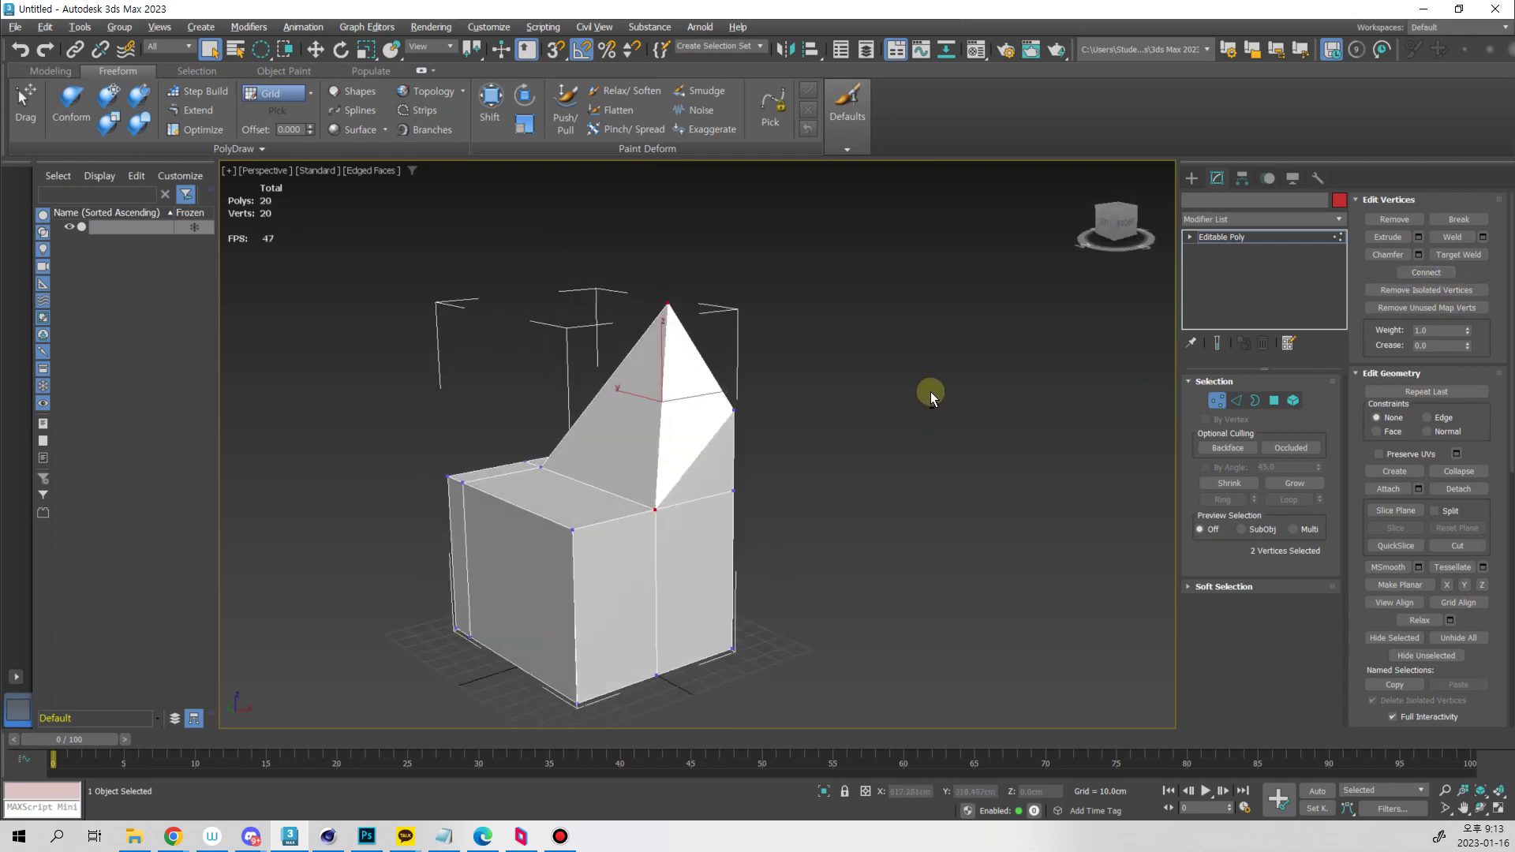
Examine the polygons of the peak and the two new edges running from its top to the centre seam
alt+middle_drag(753, 448, 844, 574)
key(4)
key(ctrl+a)
click(920, 551)
key(2)
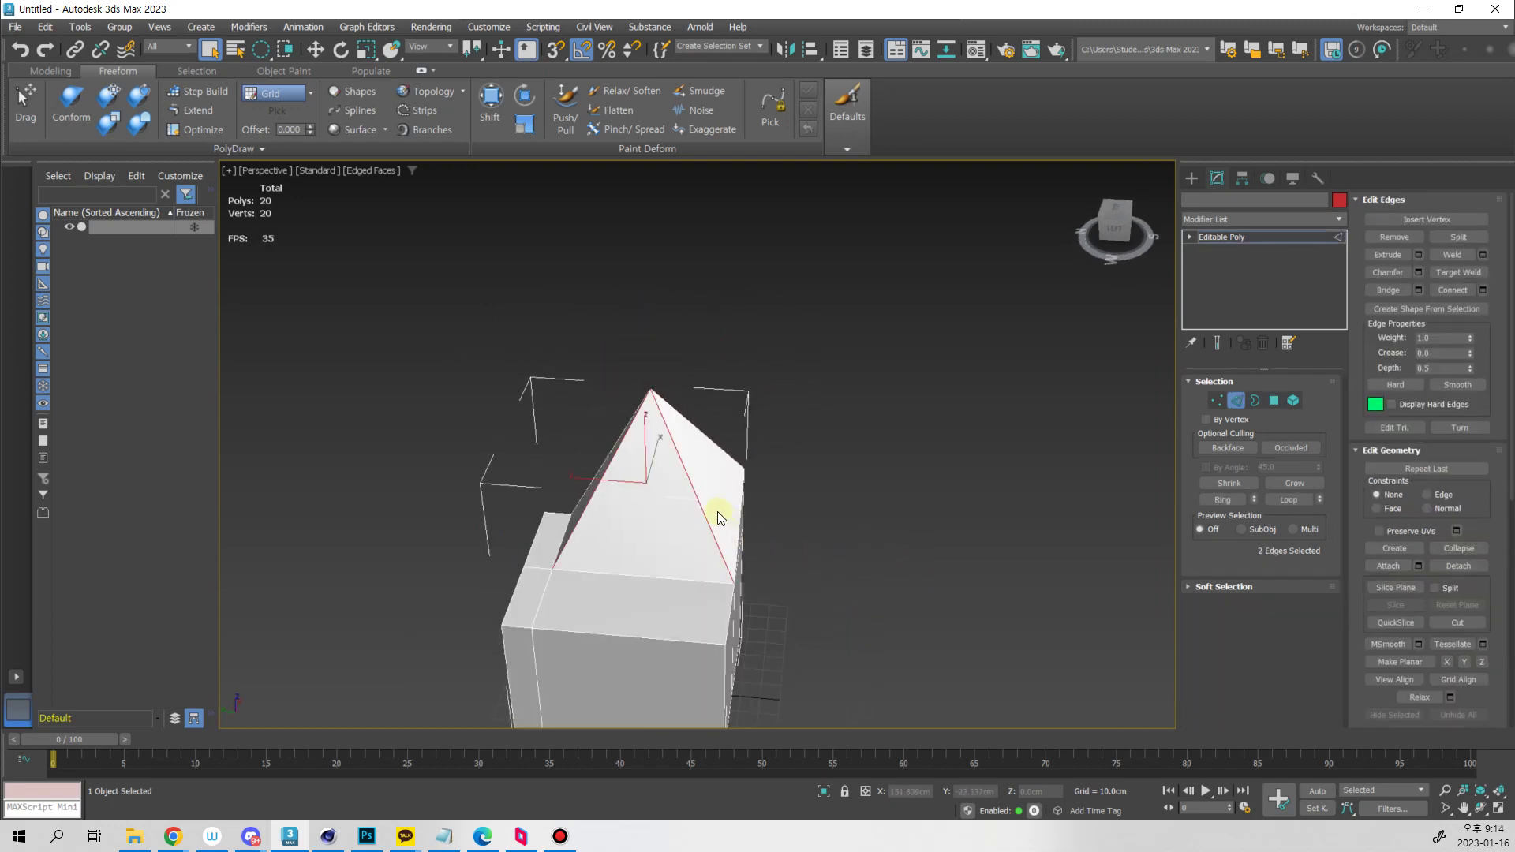
alt+middle_drag(758, 530, 843, 552)
click(673, 505)
click(681, 451)
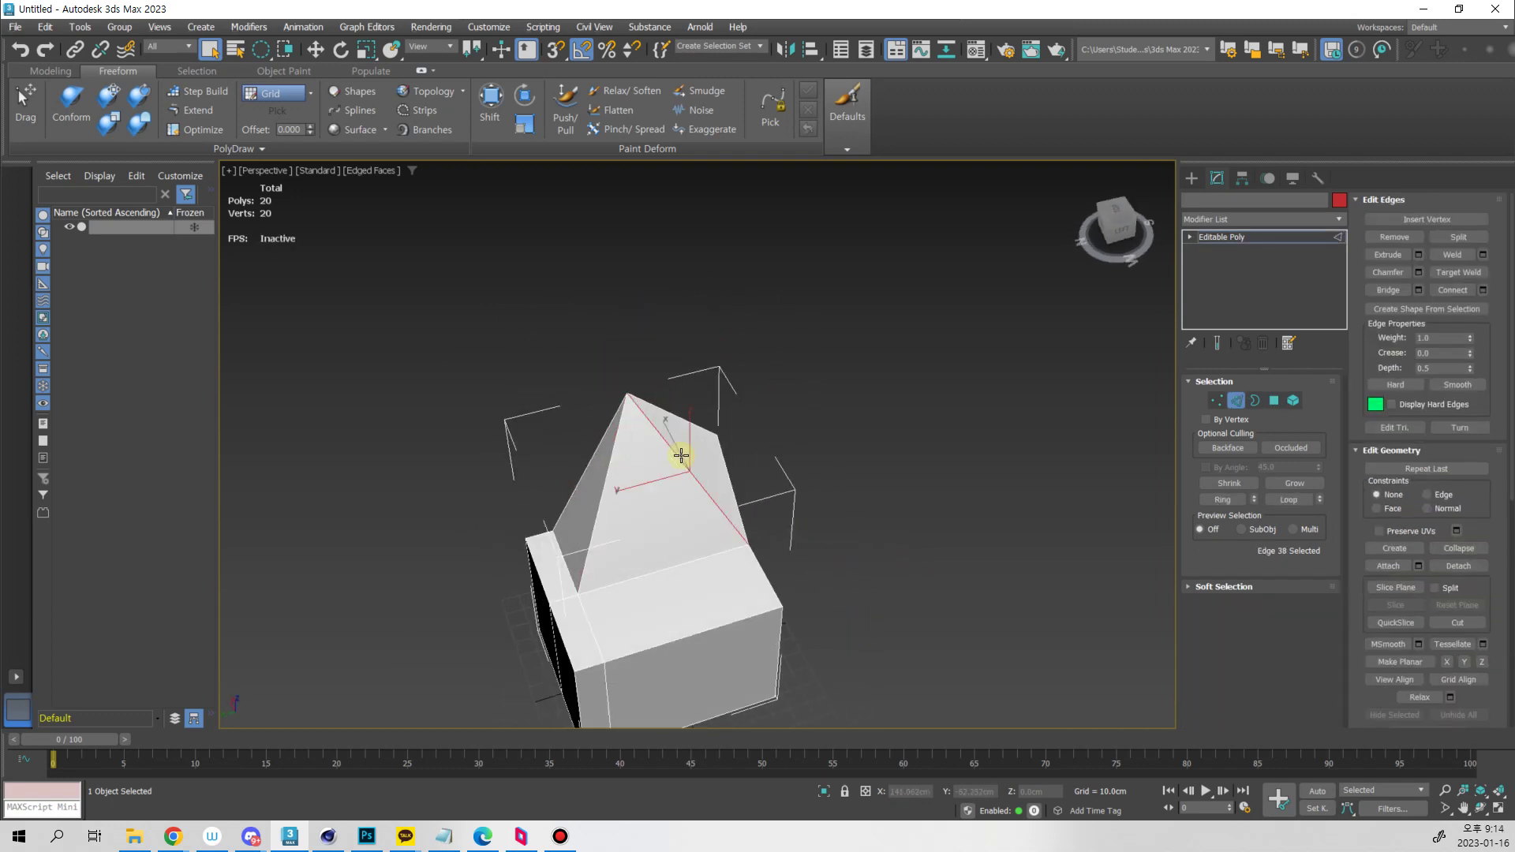
ctrl+click(613, 475)
alt+middle_drag(764, 565, 686, 553)
Break the peak vertex so that each adjoining polygon gets its own separate vertex
key(1)
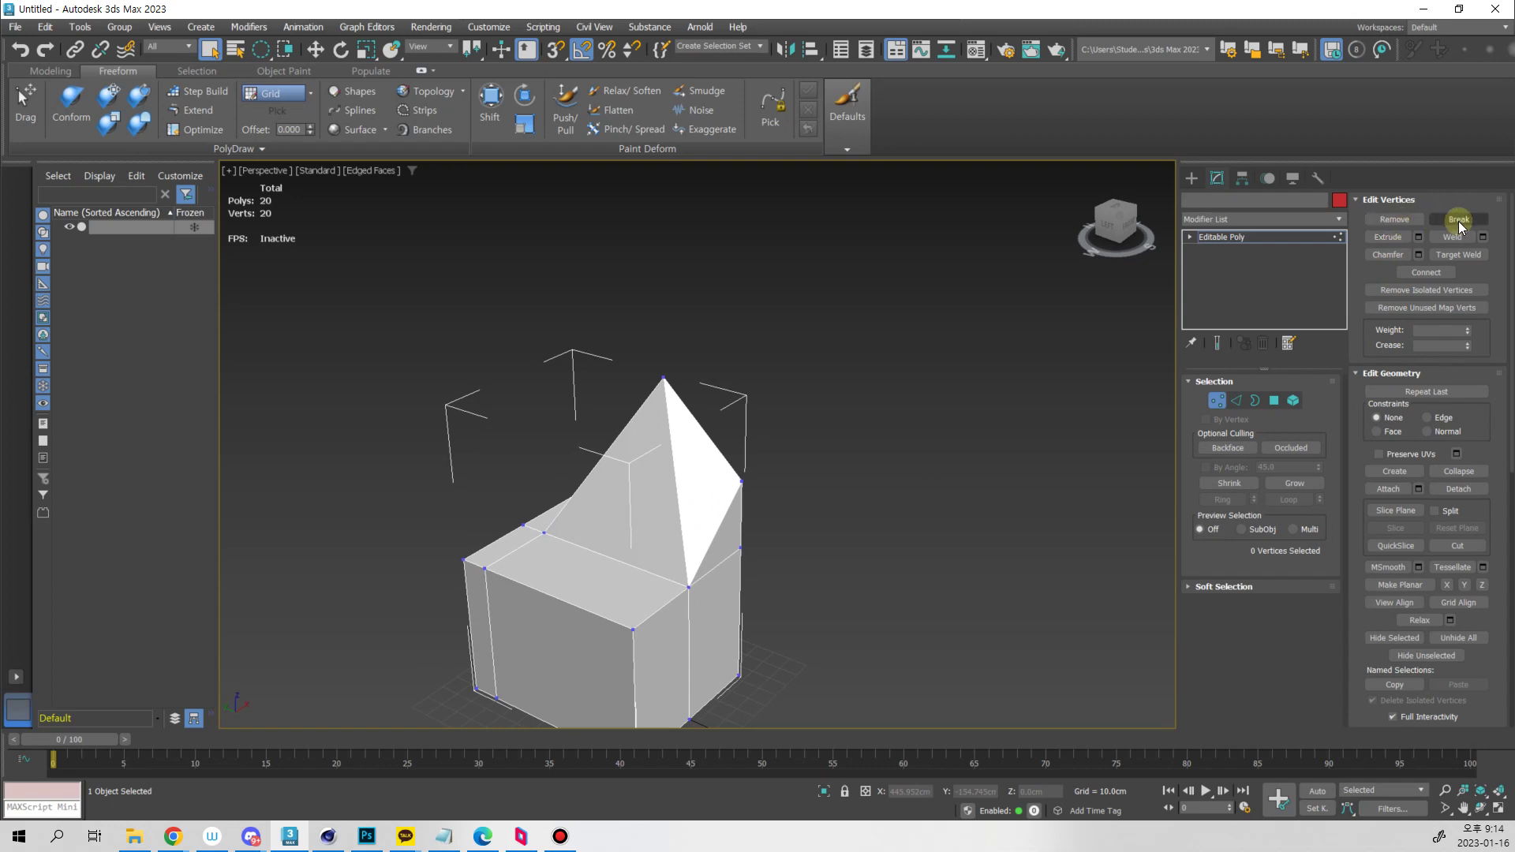
alt+middle_drag(821, 422, 740, 517)
click(730, 368)
alt+middle_drag(765, 423, 815, 477)
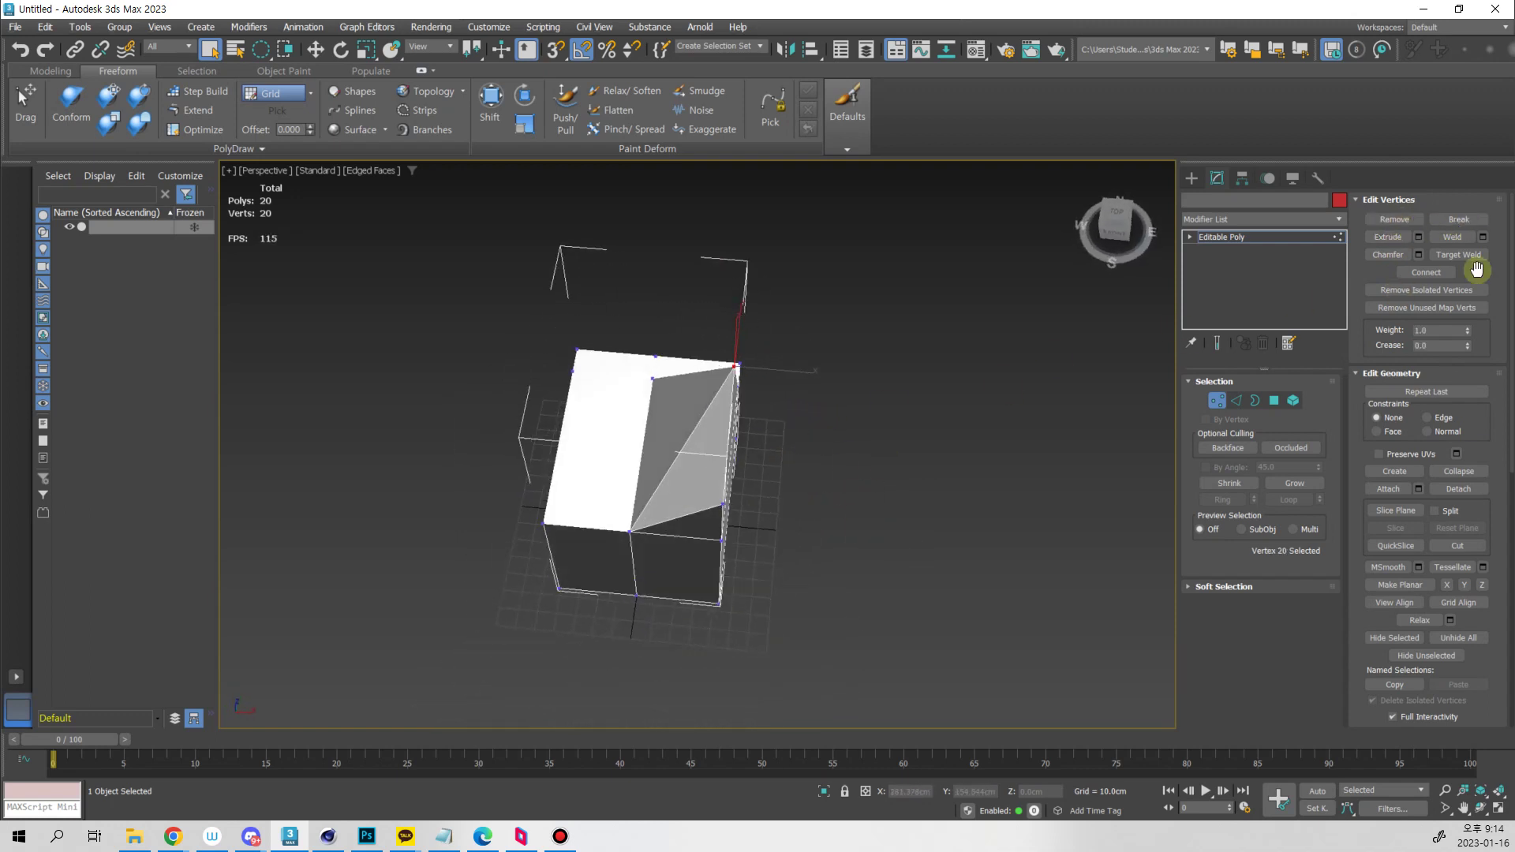
click(1470, 226)
Pull two of the split peak vertices apart, moving one inward along X and another along Y
key(4)
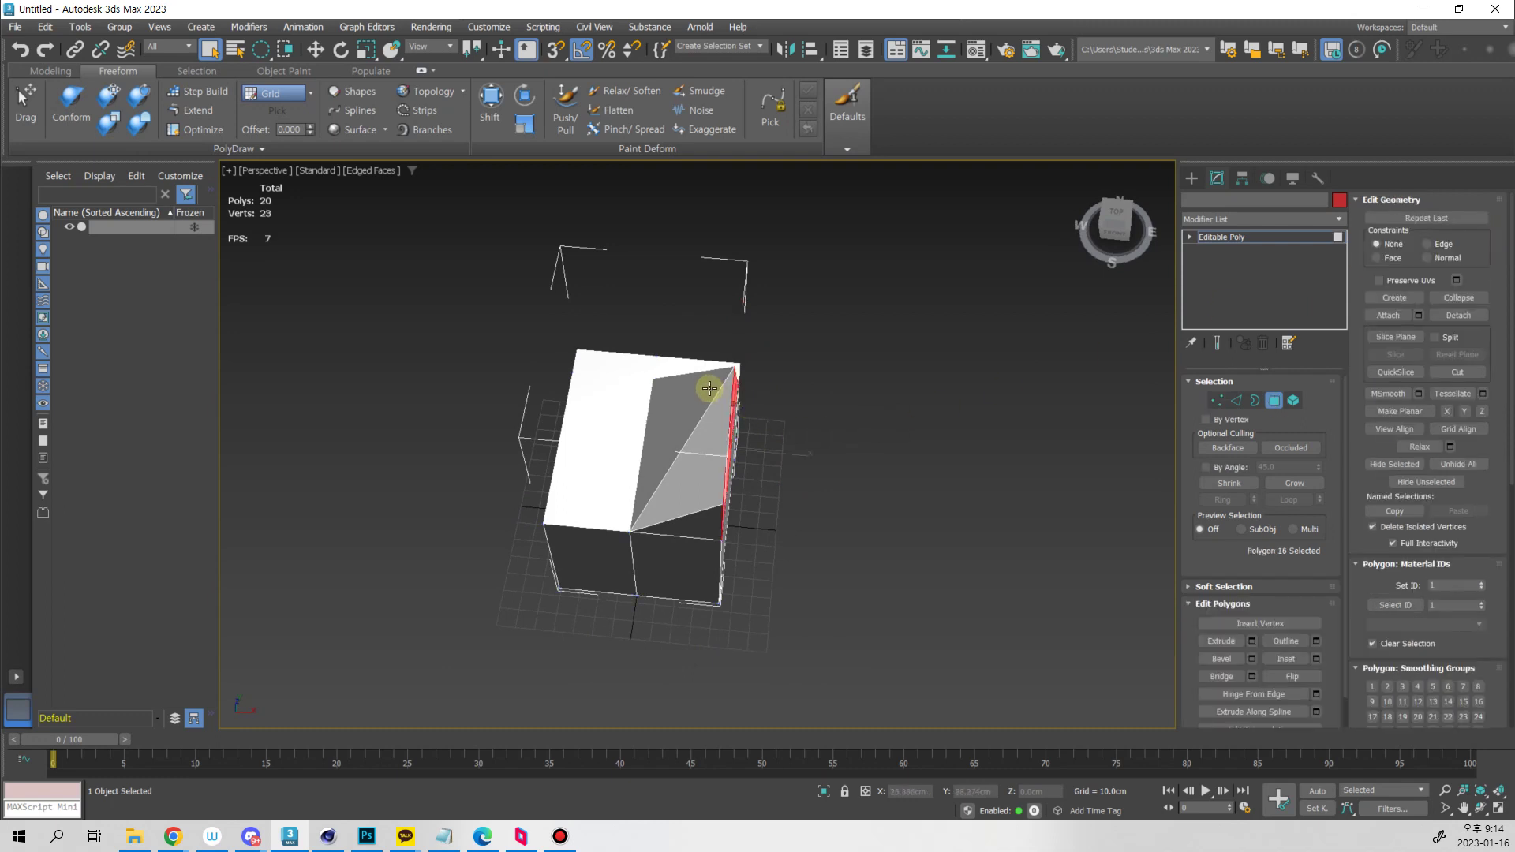
click(719, 429)
alt+middle_drag(719, 429, 730, 429)
key(1)
click(732, 403)
key(w)
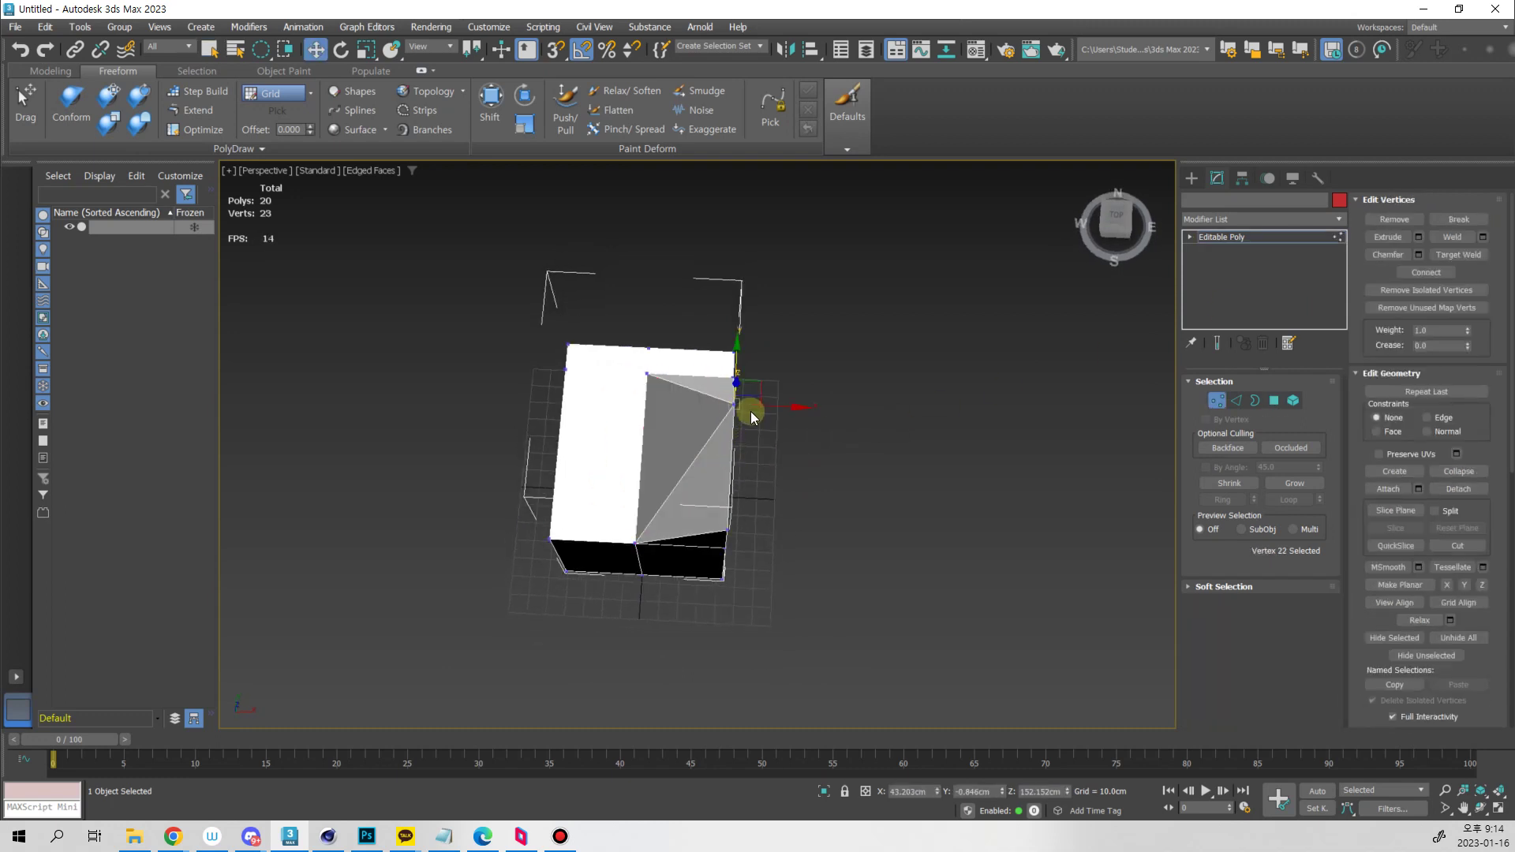
drag(774, 406, 741, 335)
click(741, 379)
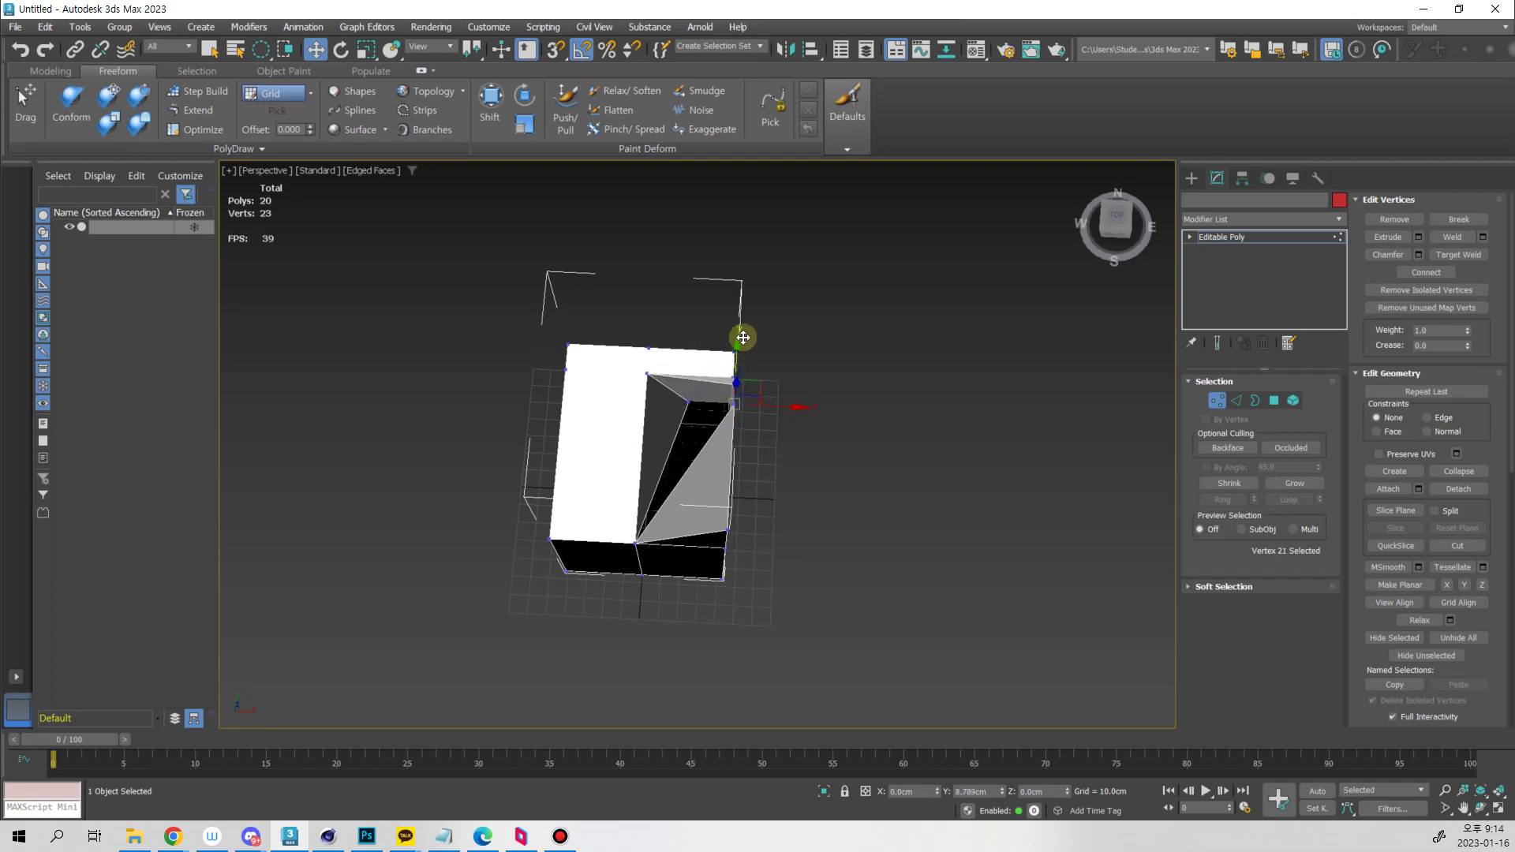
Spread the remaining split peak vertices along Y so the adjoining faces stand apart
alt+middle_drag(741, 335, 818, 389)
click(762, 387)
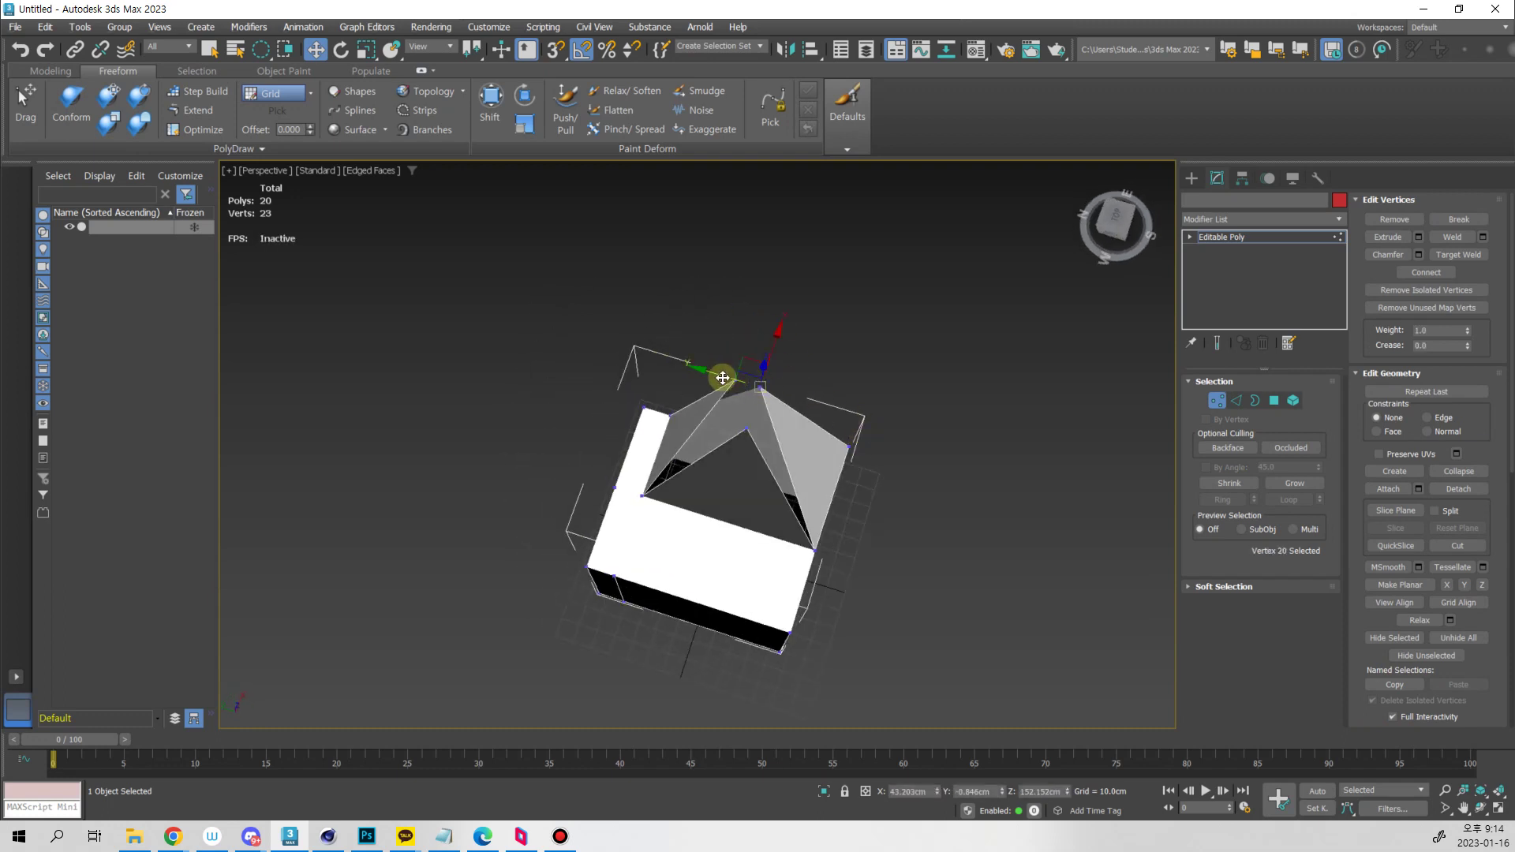
drag(741, 385, 716, 375)
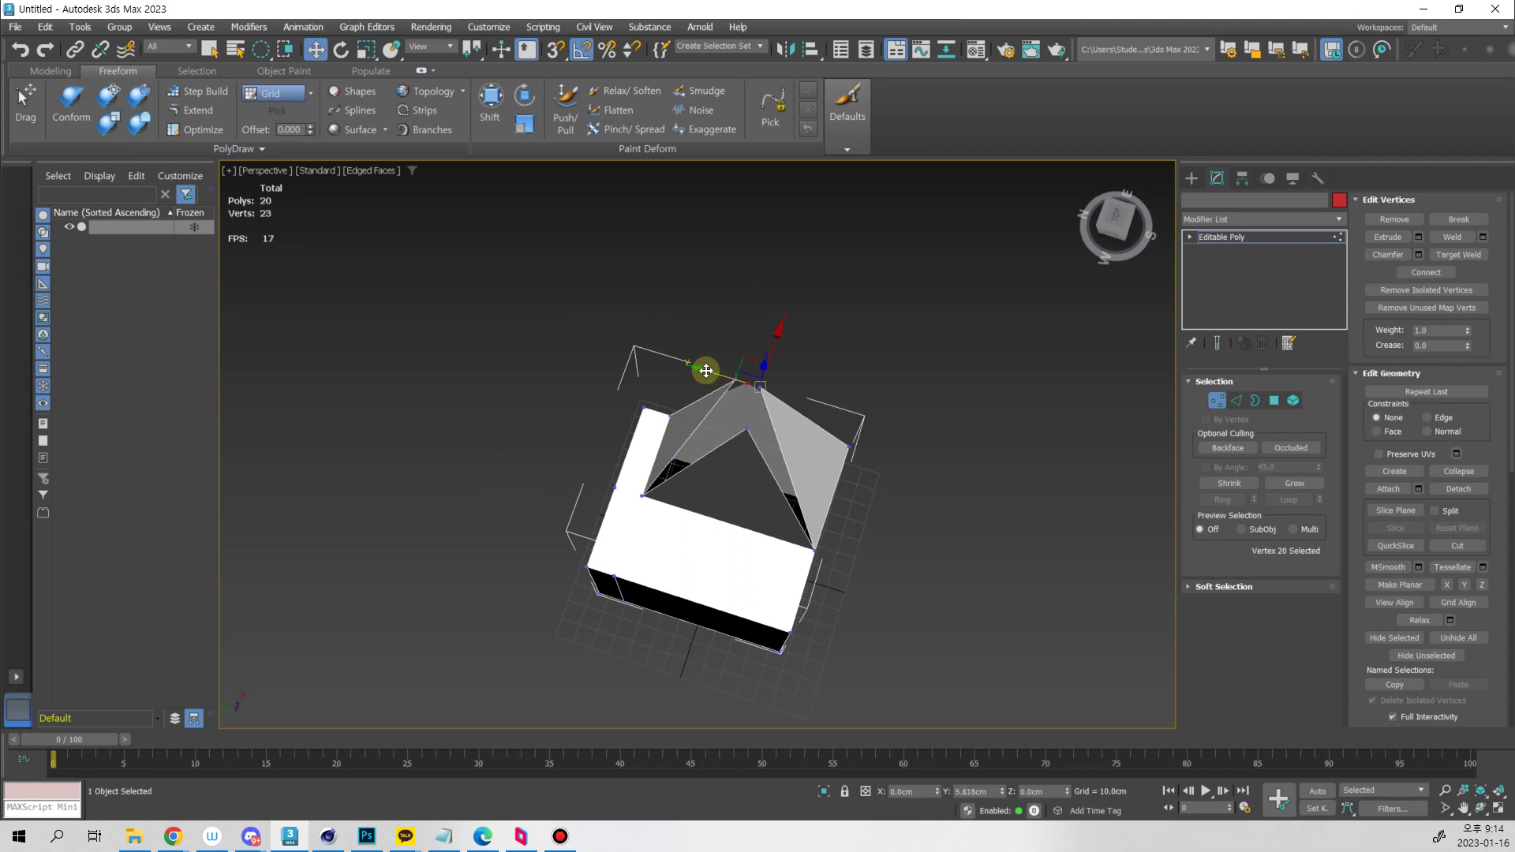
click(767, 388)
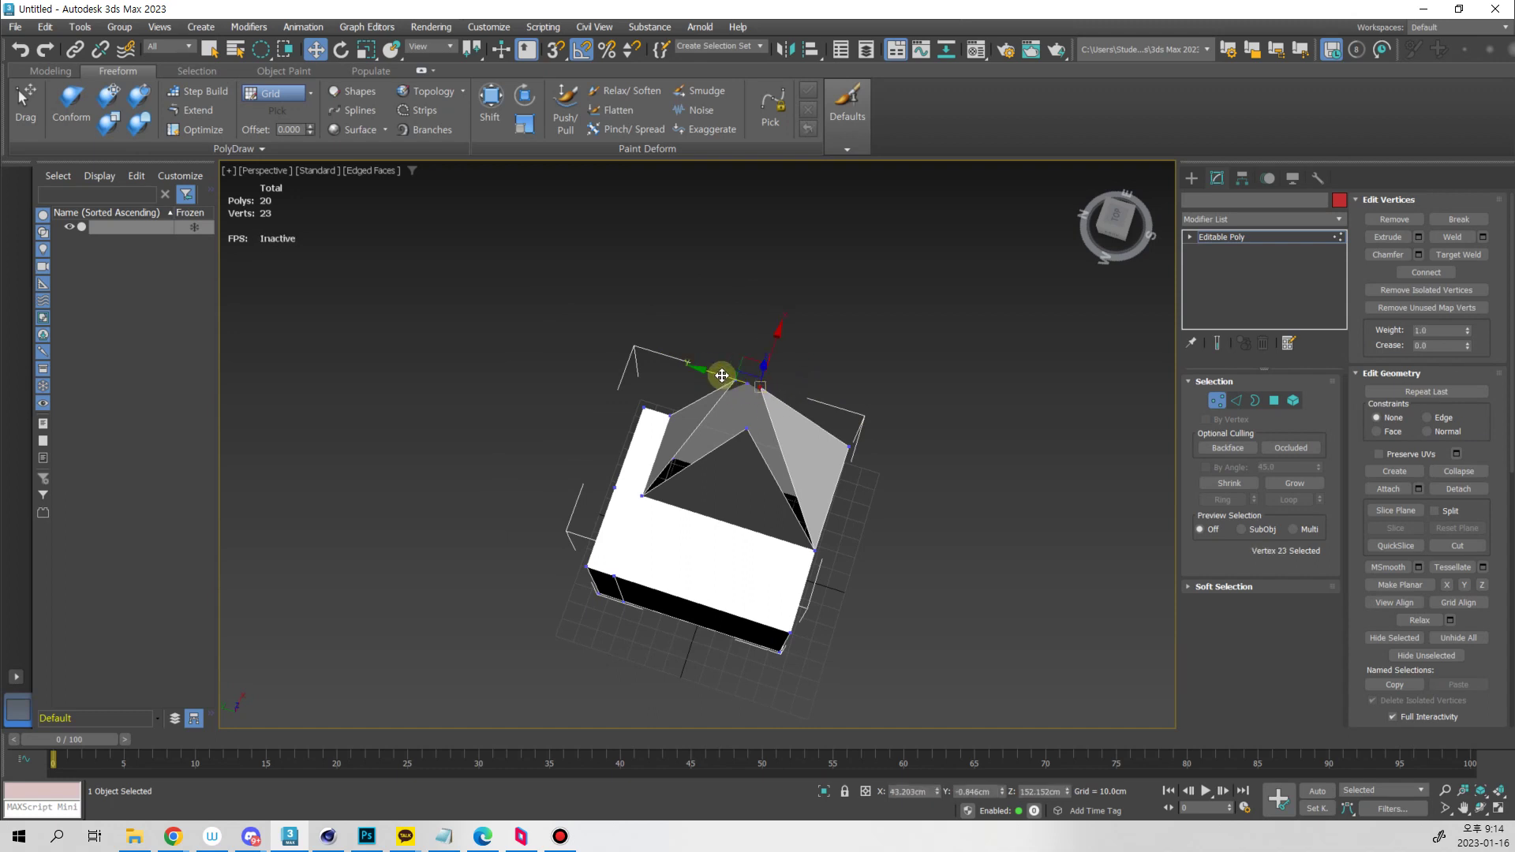
drag(721, 372, 749, 386)
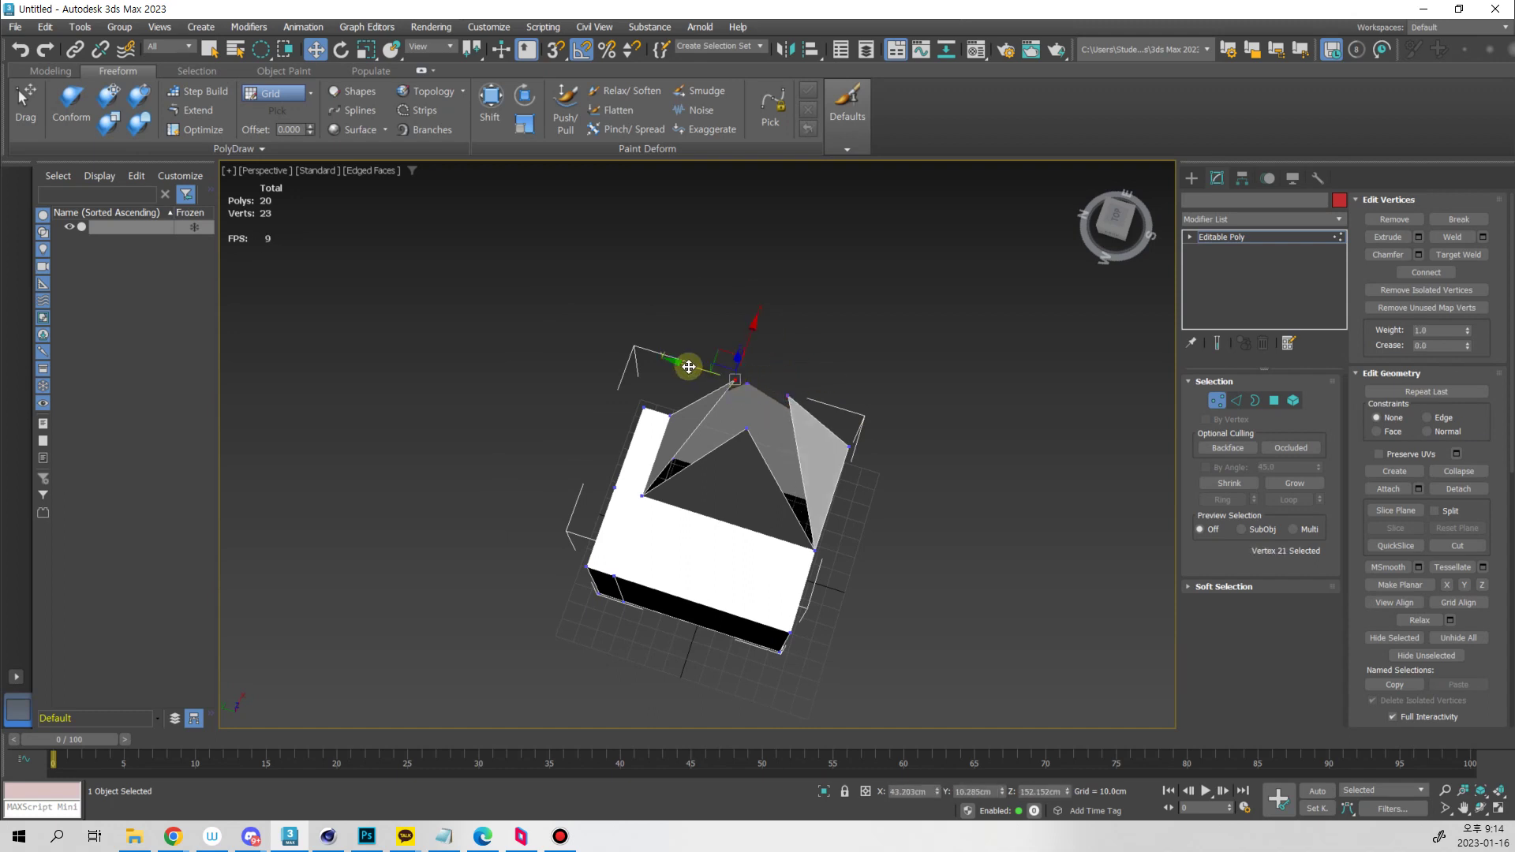
click(767, 384)
click(762, 386)
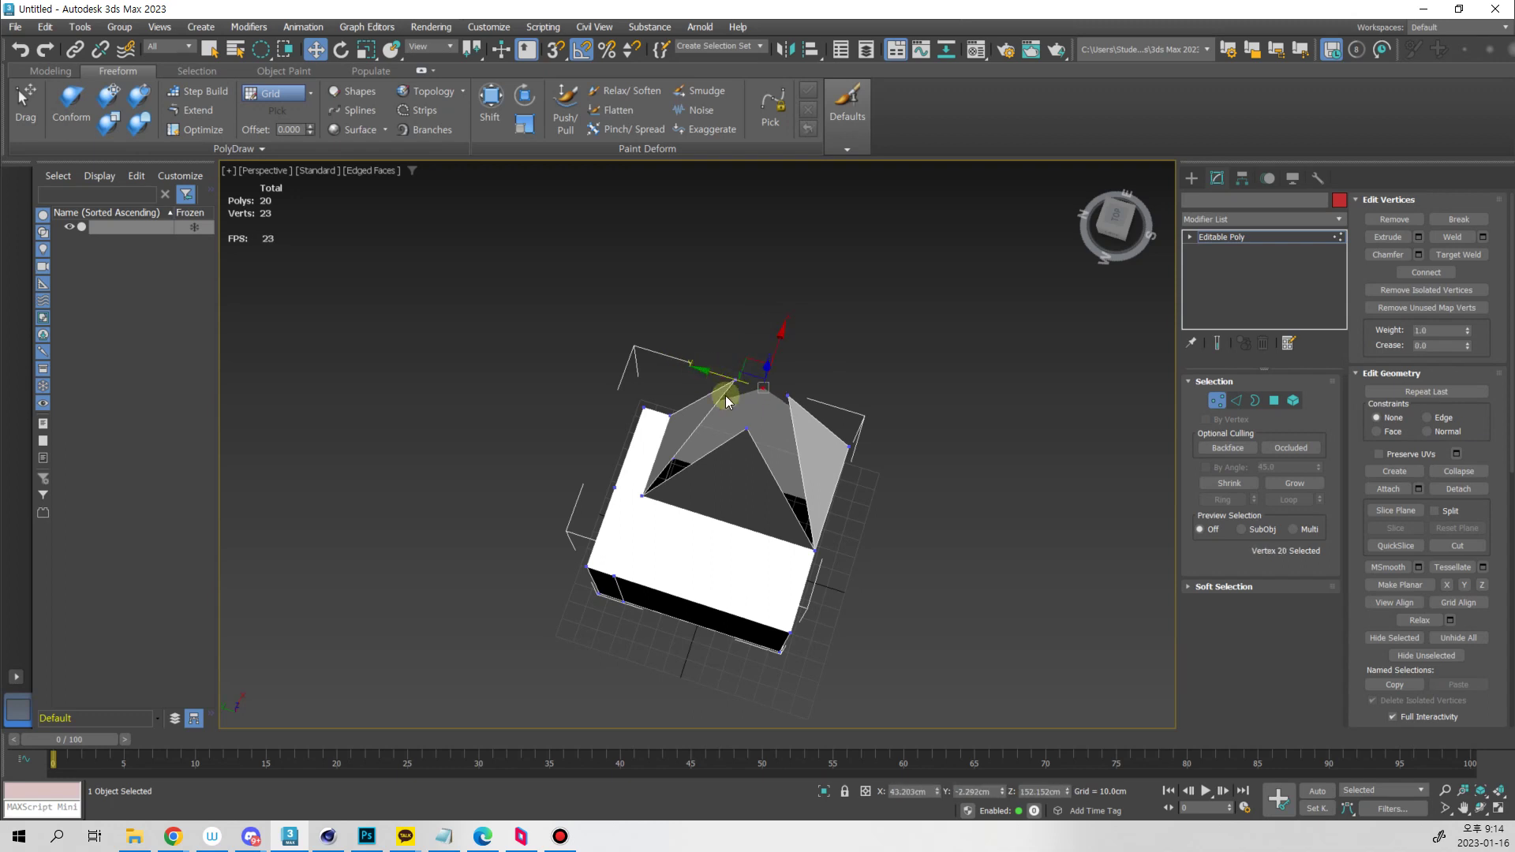
Select the four polygons that surround the split peak
alt+middle_drag(726, 395, 859, 402)
key(4)
click(783, 462)
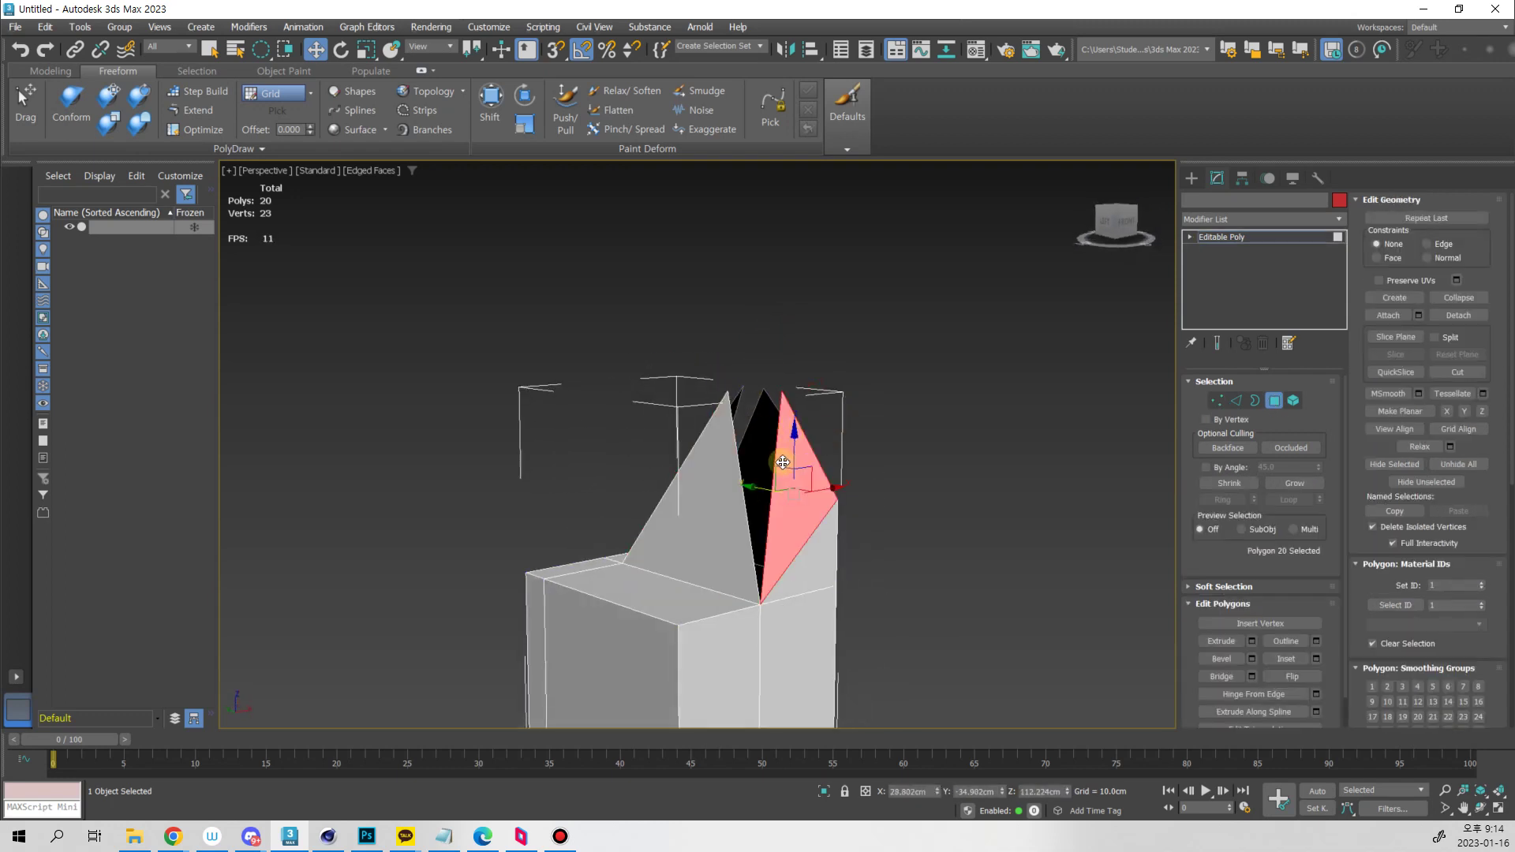
alt+middle_drag(783, 462, 805, 487)
key(q)
ctrl+click(734, 466)
ctrl+click(669, 497)
ctrl+click(805, 487)
alt+middle_drag(690, 484, 801, 536)
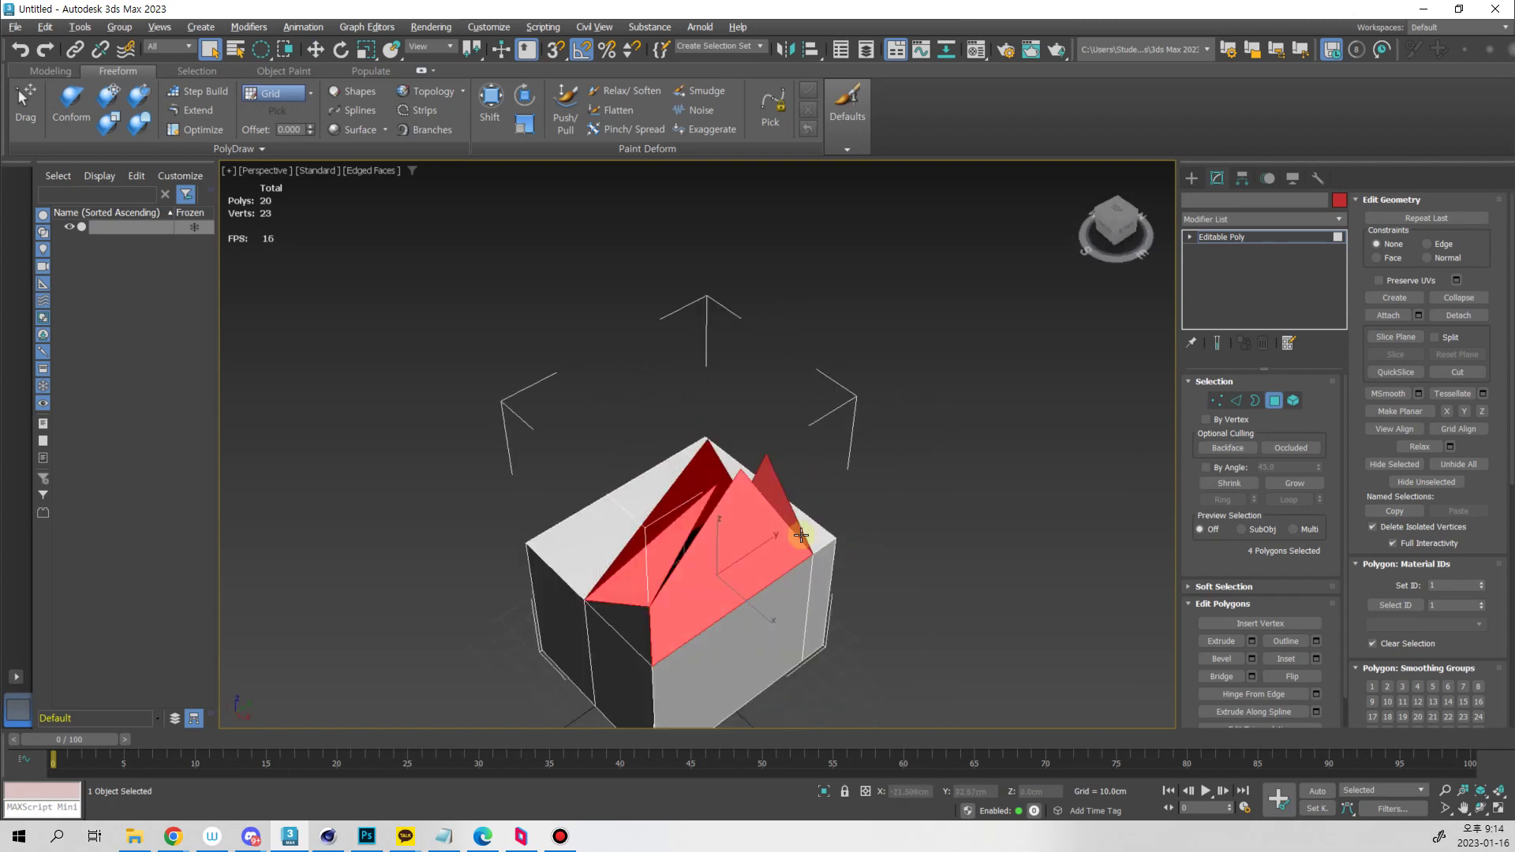
Switch to Photoshop and, on a cleared canvas, sketch a black triangle with marked corner vertices and a hatched interior
click(367, 837)
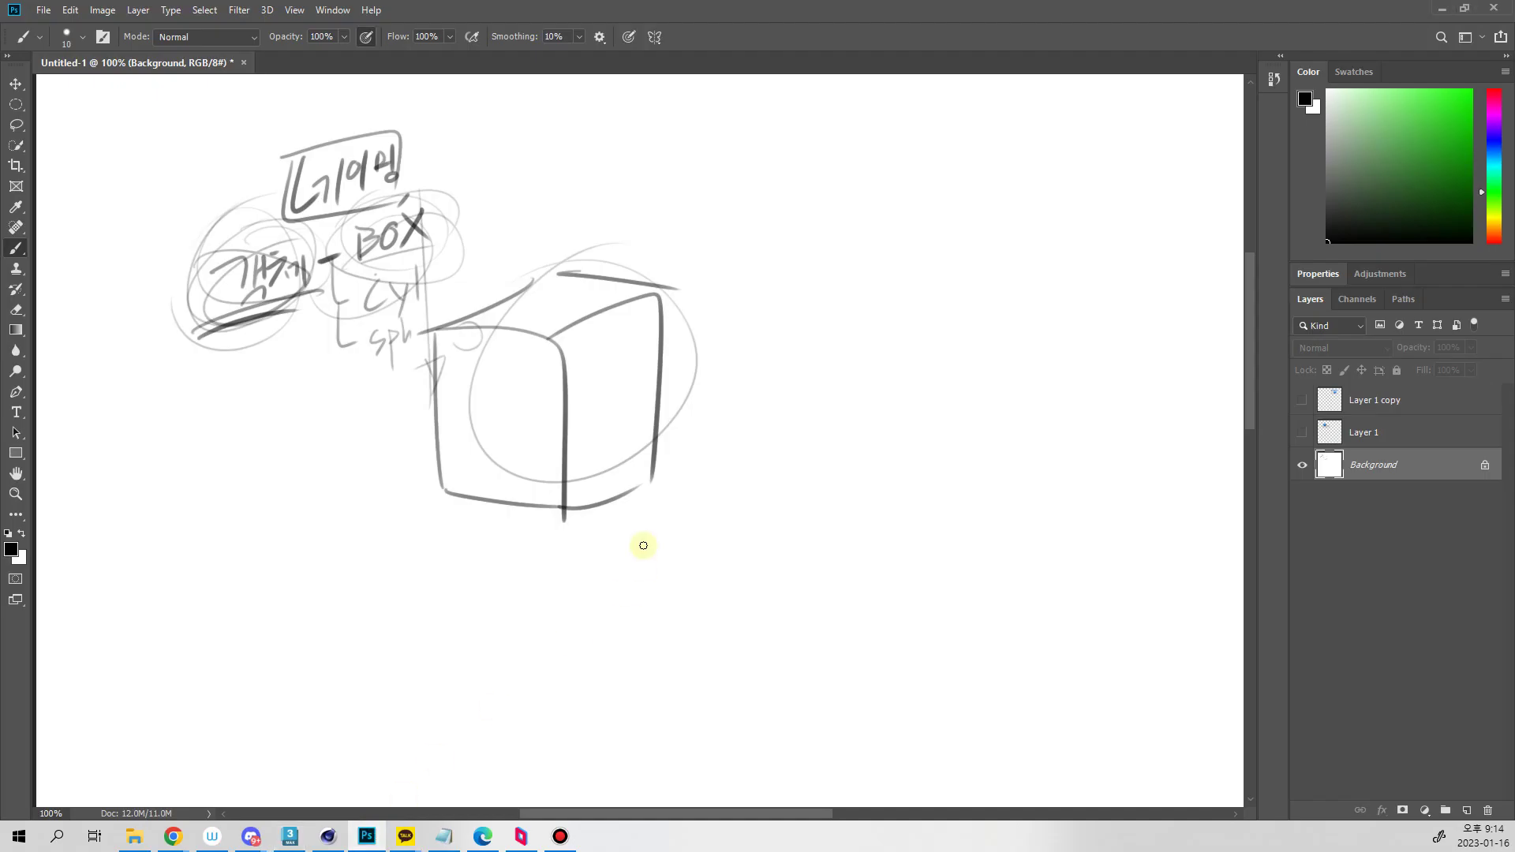
key(ctrl+z)
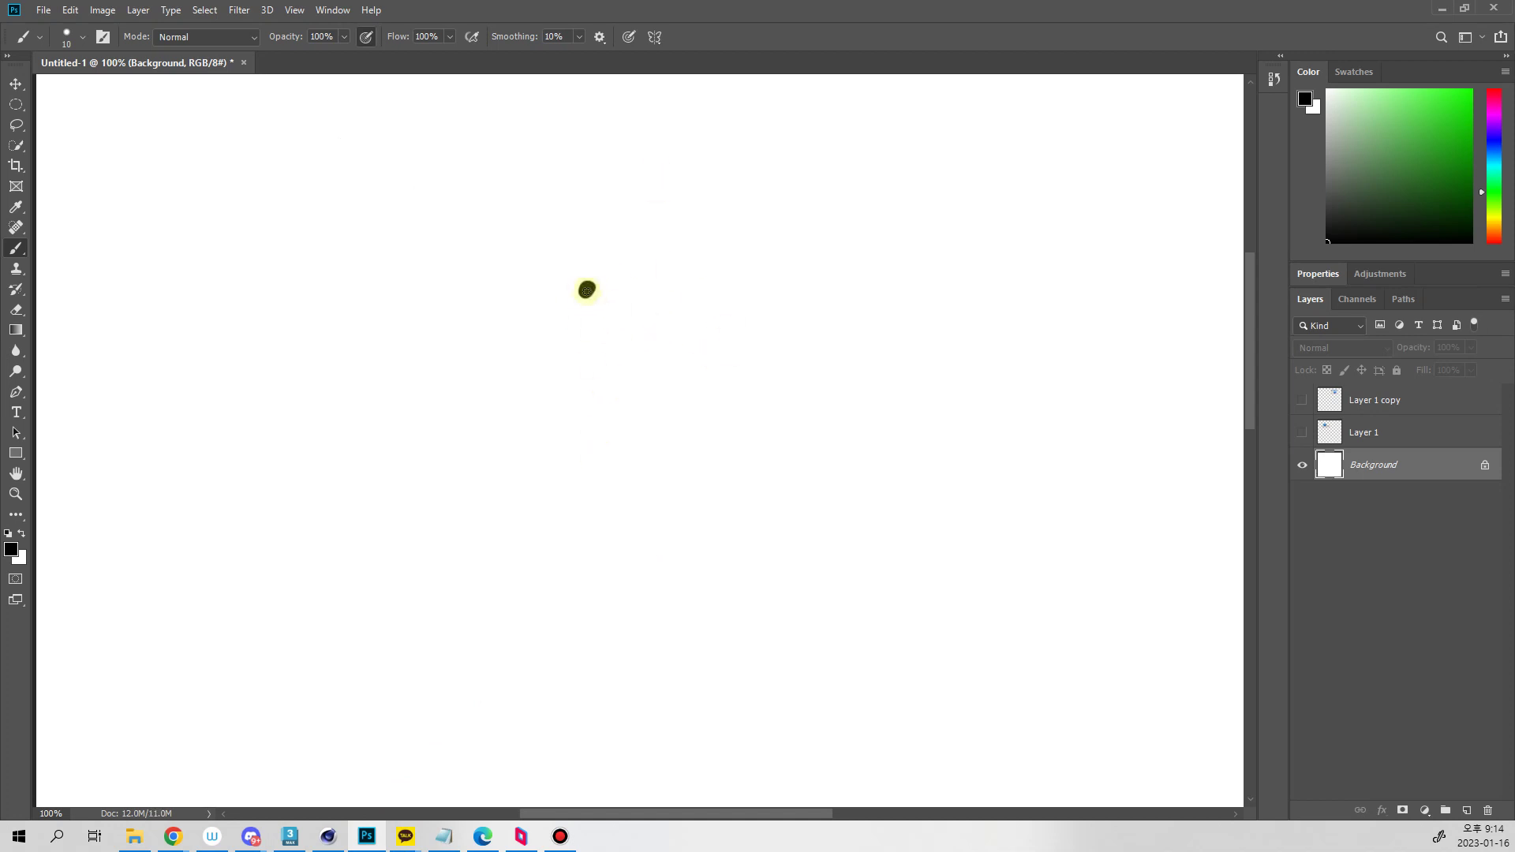
mouse_move(587, 291)
mouse_down()
mouse_move(556, 453)
mouse_move(692, 422)
mouse_up()
drag(552, 456, 701, 420)
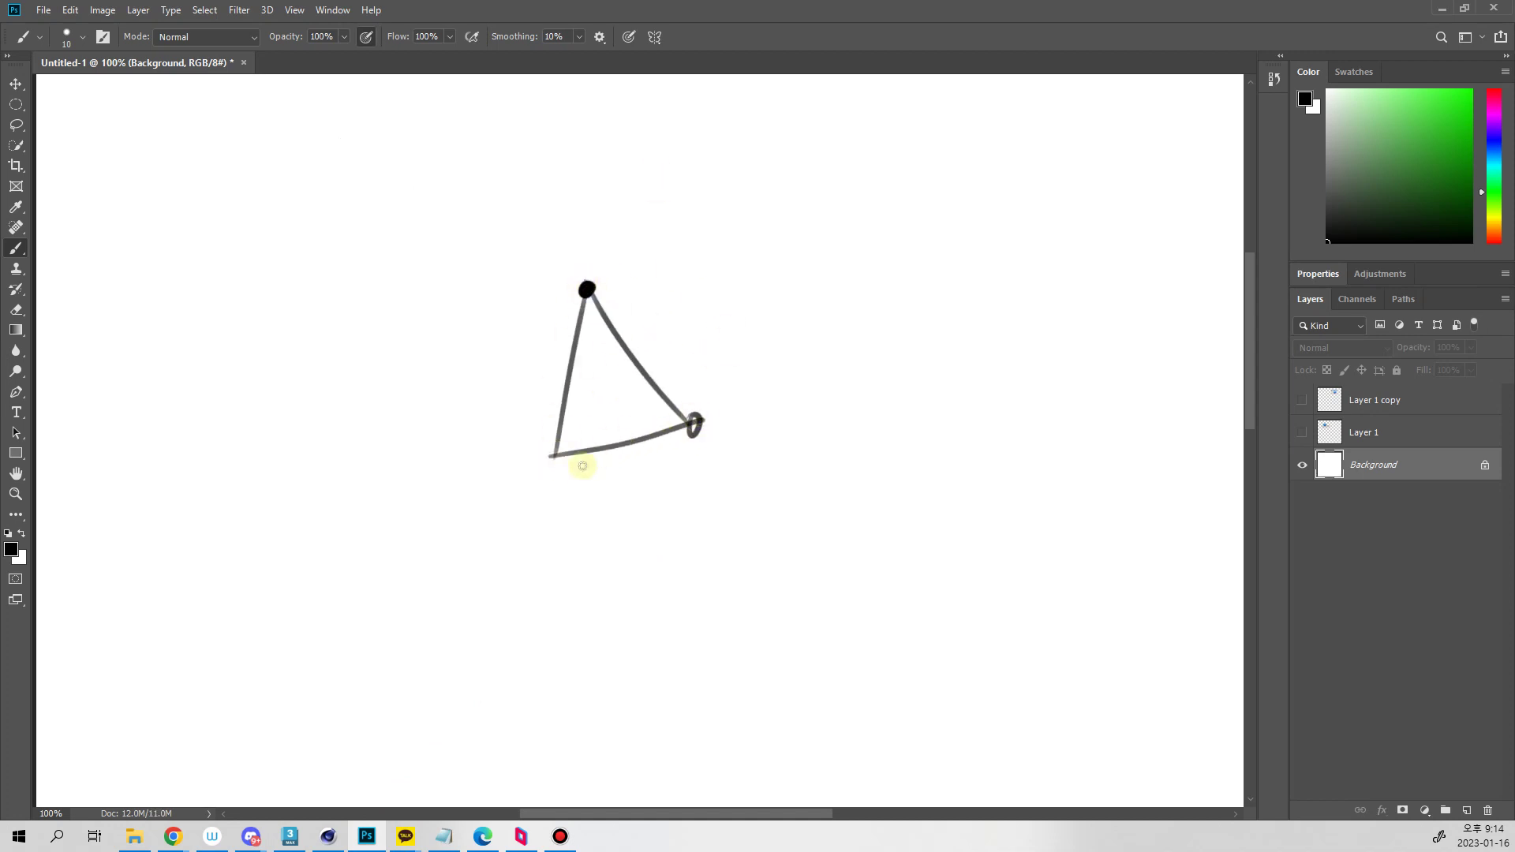
drag(597, 315, 562, 436)
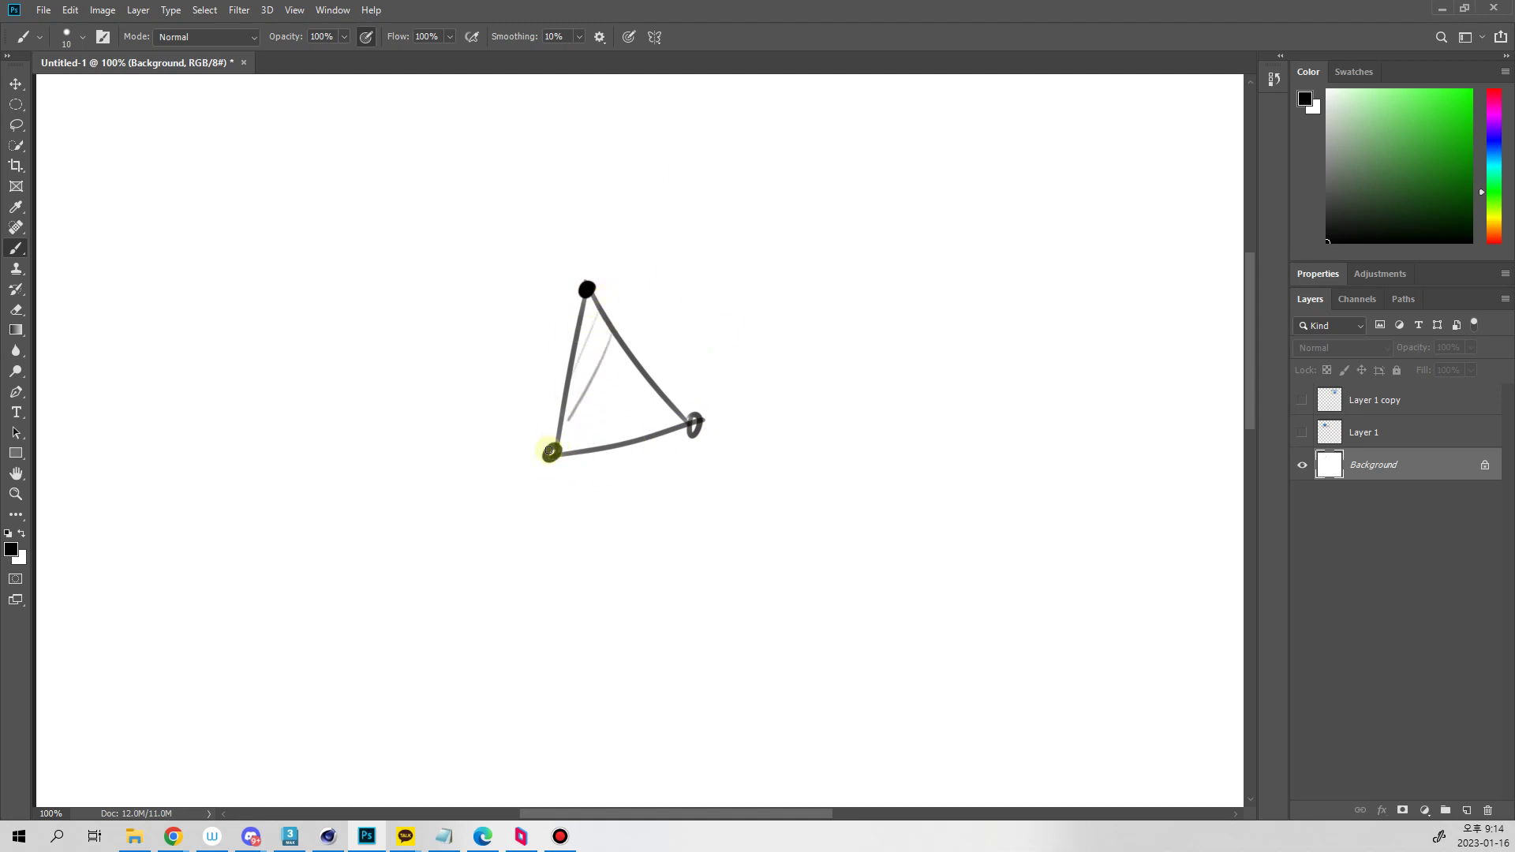
drag(625, 357, 577, 426)
drag(633, 380, 621, 395)
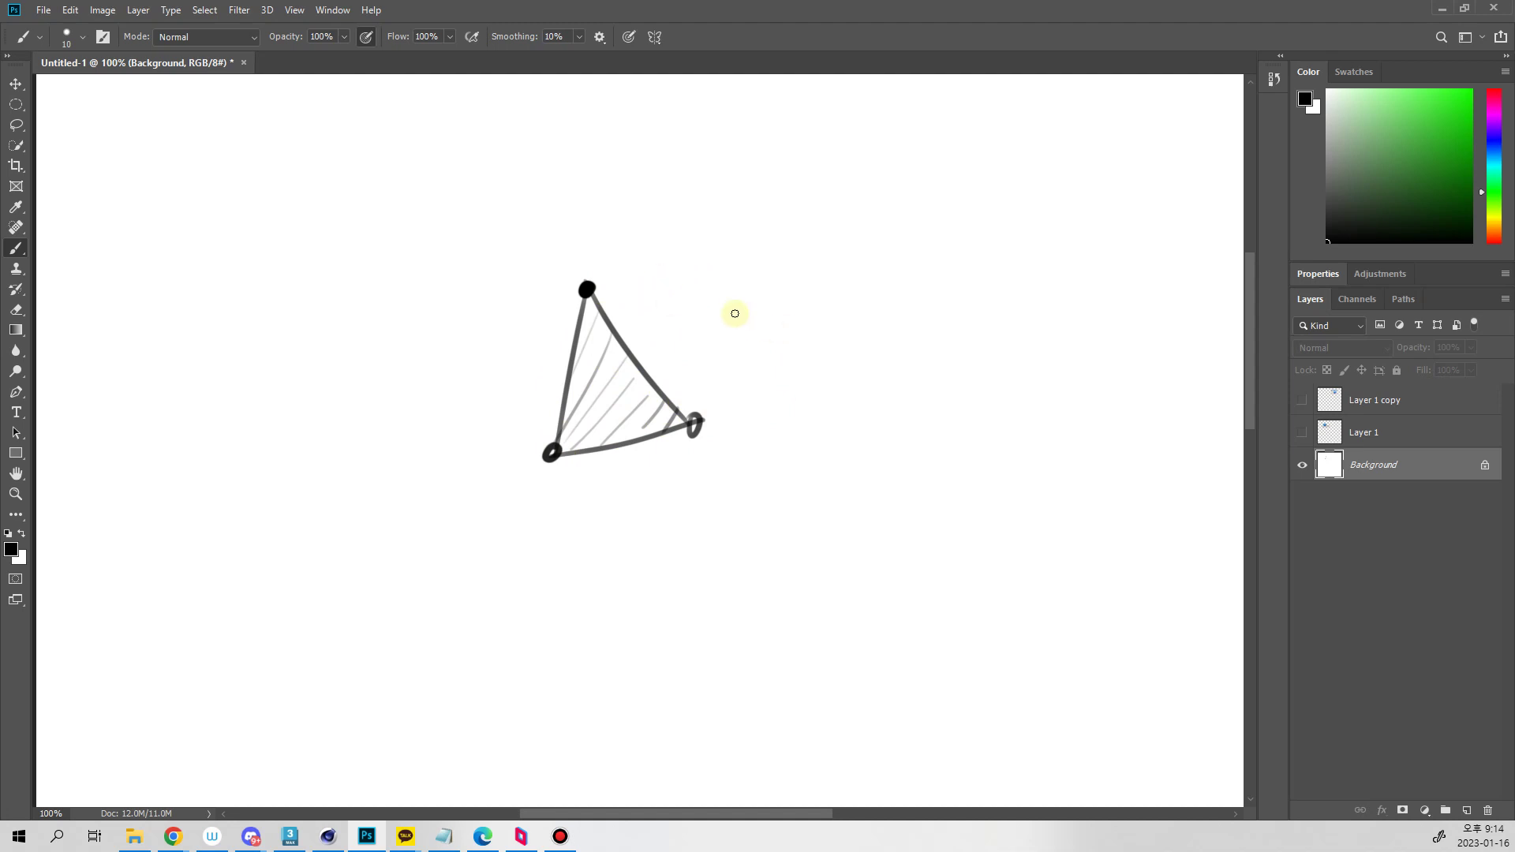
Sketch a second hatched face along the triangle's slanted edge, labelling the triangle with a green A and the new face with a red B
drag(588, 290, 707, 421)
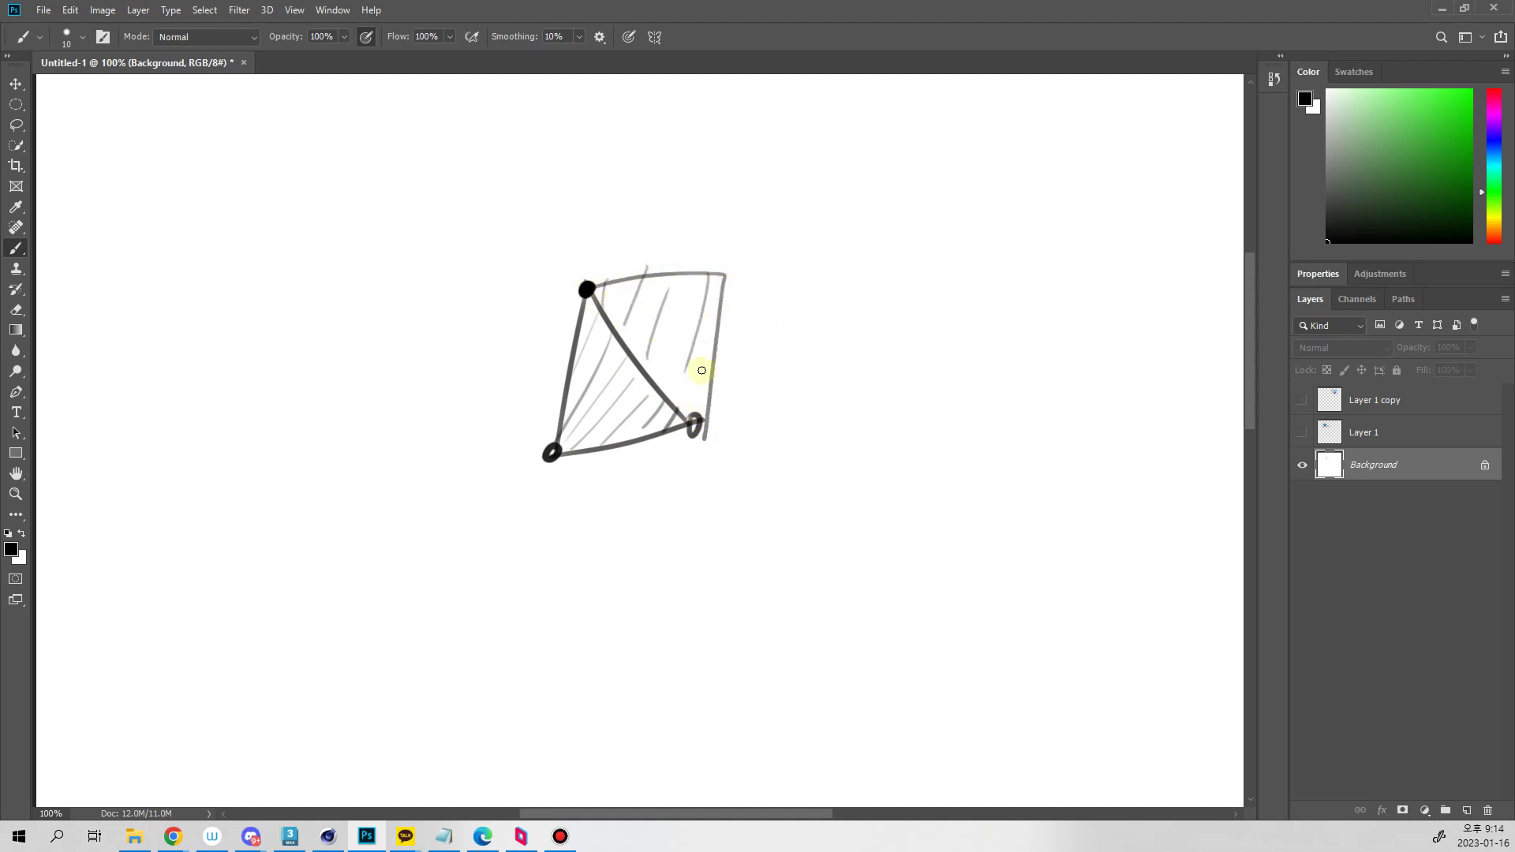
drag(1433, 120, 1471, 89)
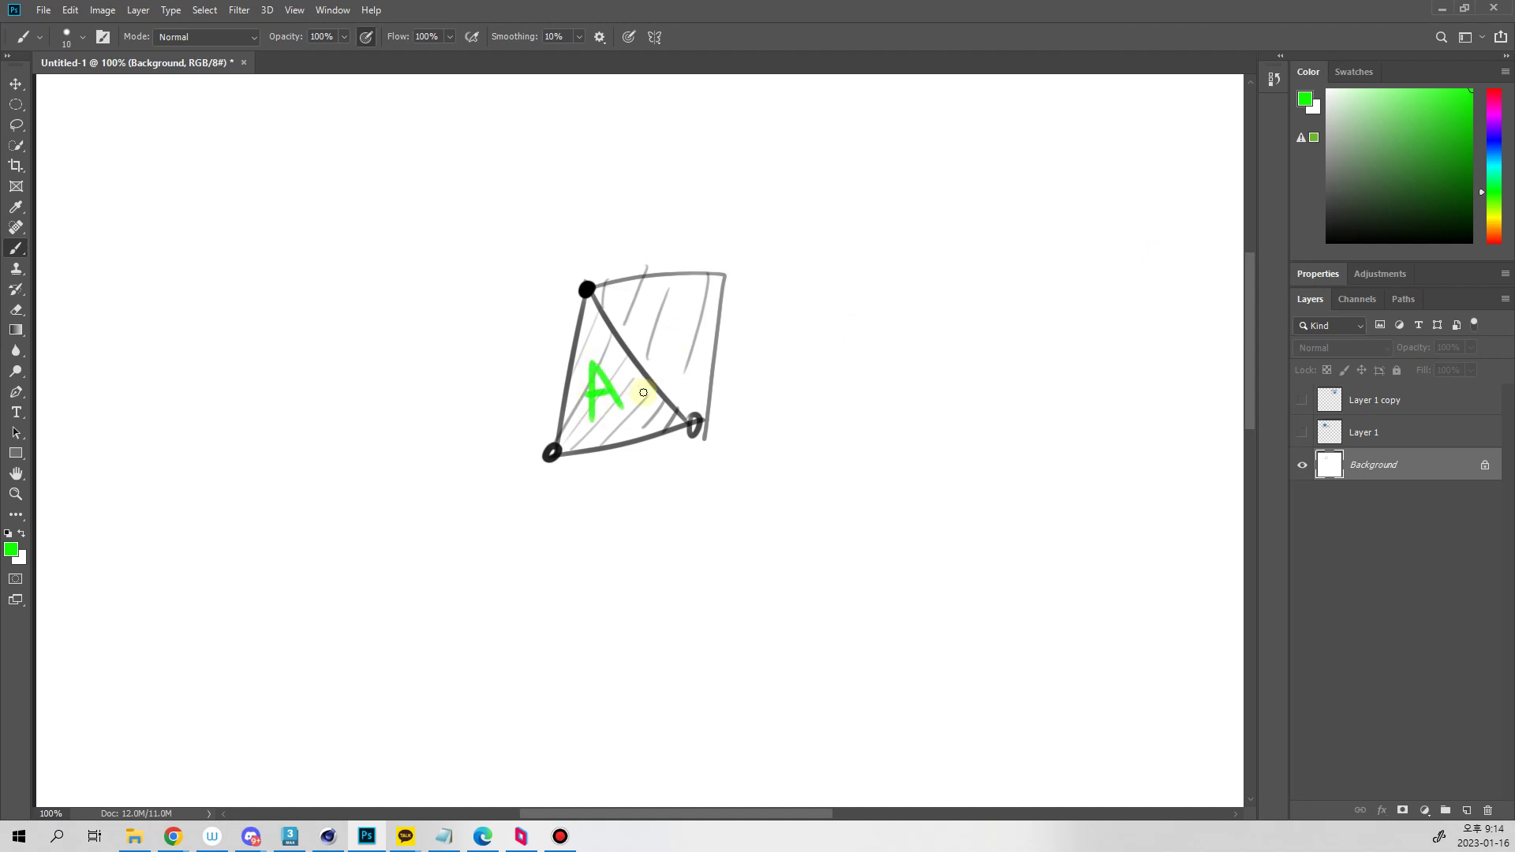
click(1493, 241)
drag(669, 356, 681, 305)
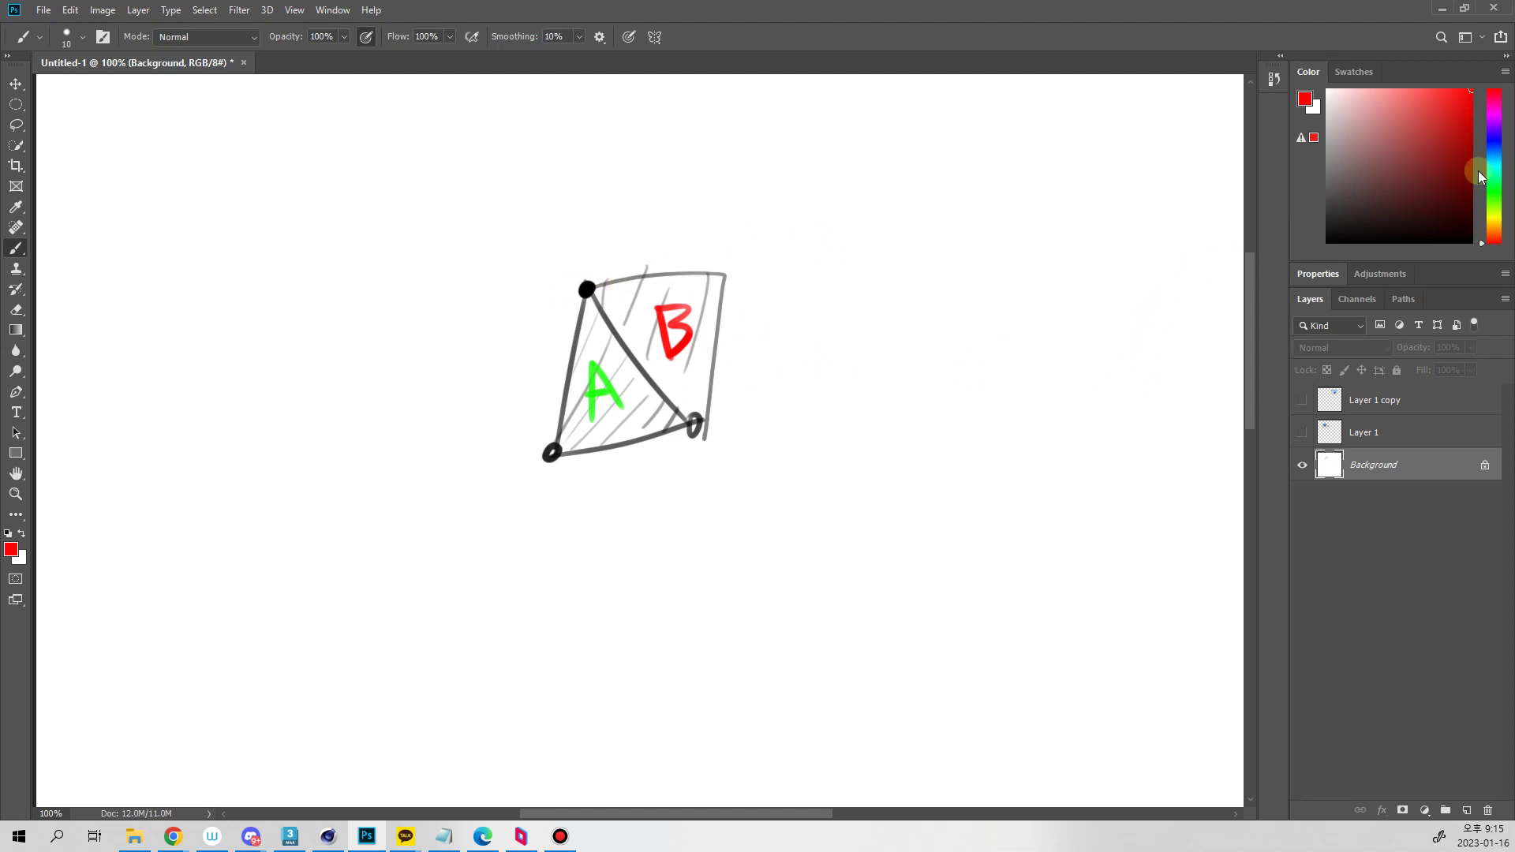
Annotate the sketch with blue vertex counts 3 and 6 and a circled magenta 4, and circle the two shared vertices
click(1488, 142)
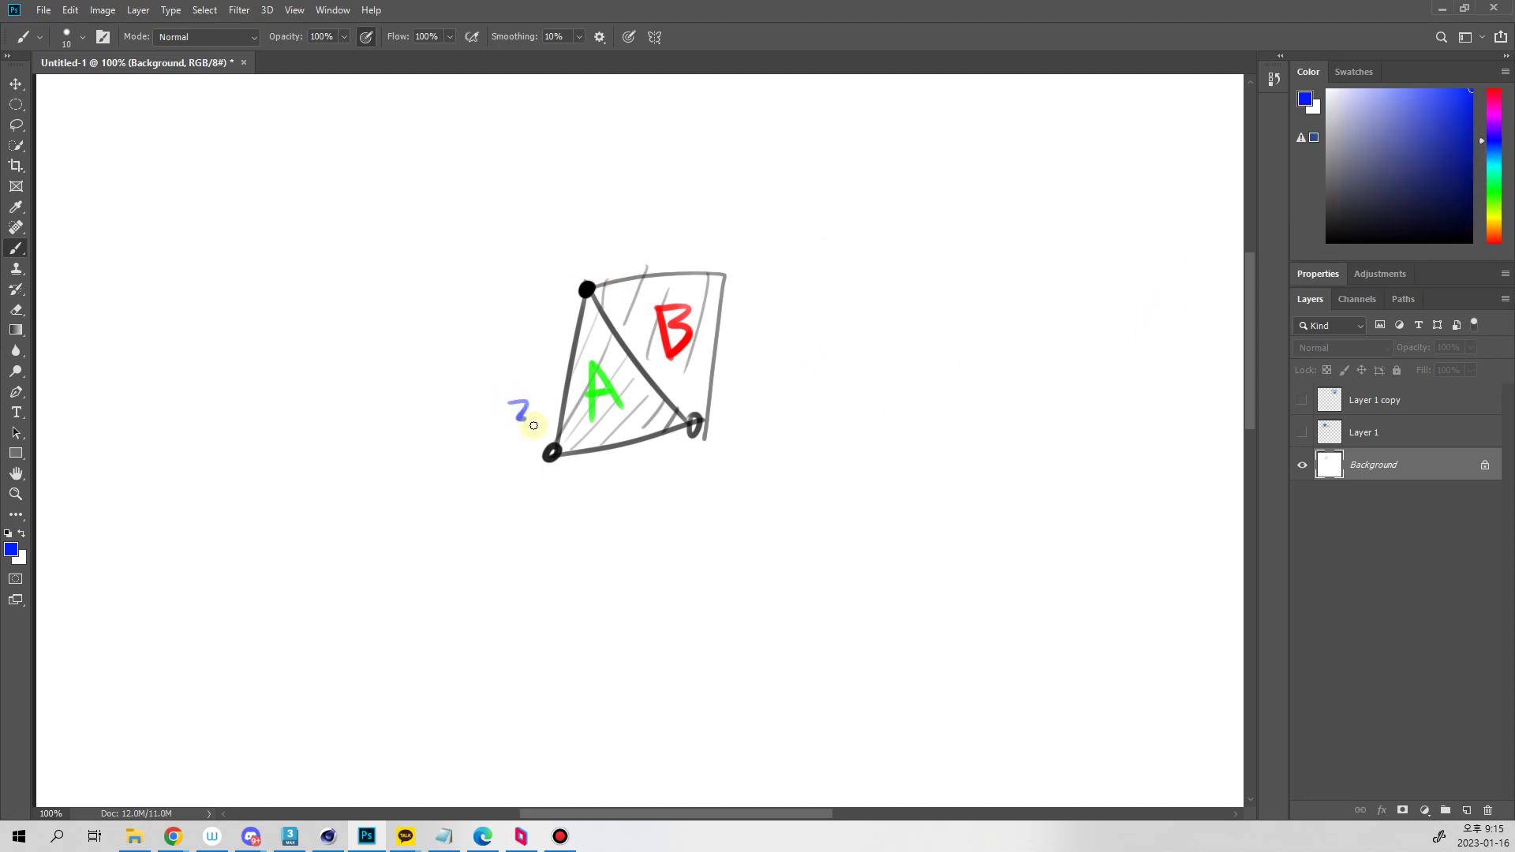
click(1493, 115)
mouse_move(755, 472)
mouse_down()
mouse_move(744, 508)
mouse_move(794, 511)
mouse_move(773, 582)
mouse_up()
drag(785, 433, 798, 454)
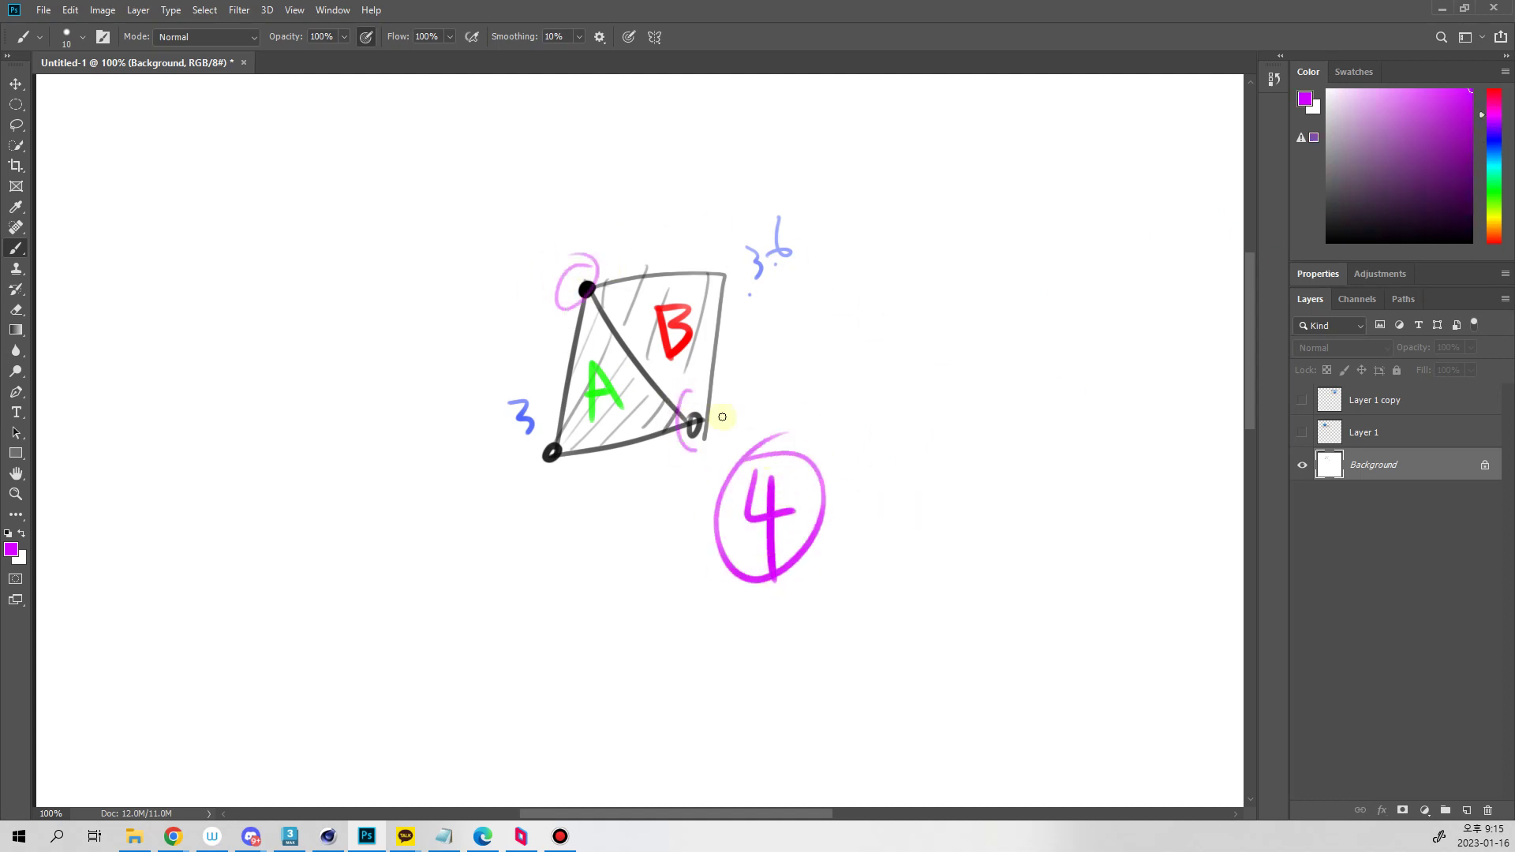
drag(722, 416, 704, 395)
Clear the whole canvas to white and reset the foreground and background colours to their defaults
key(ctrl+Delete)
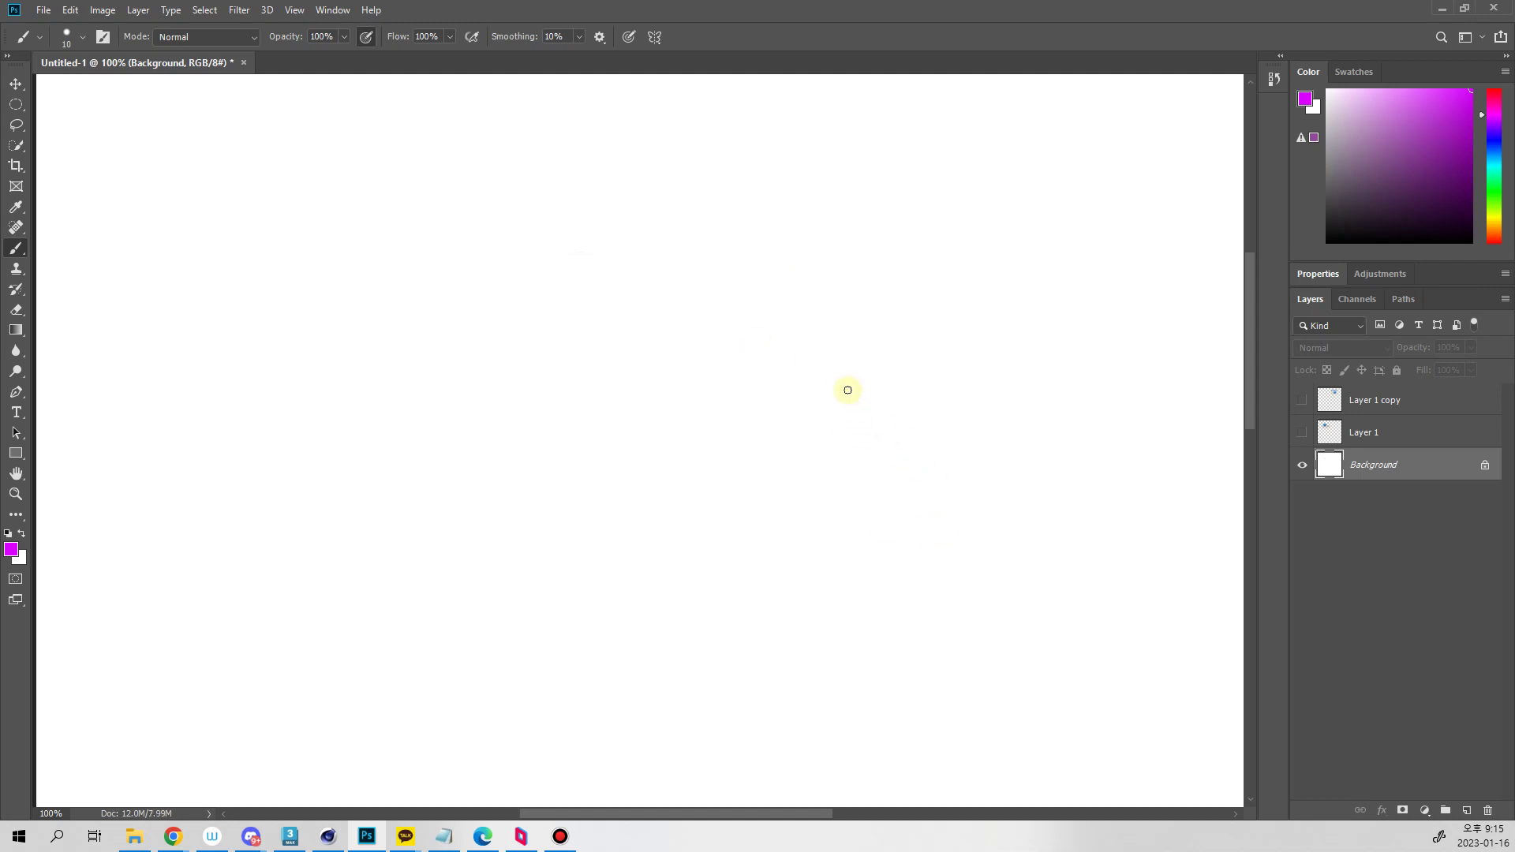
key(d)
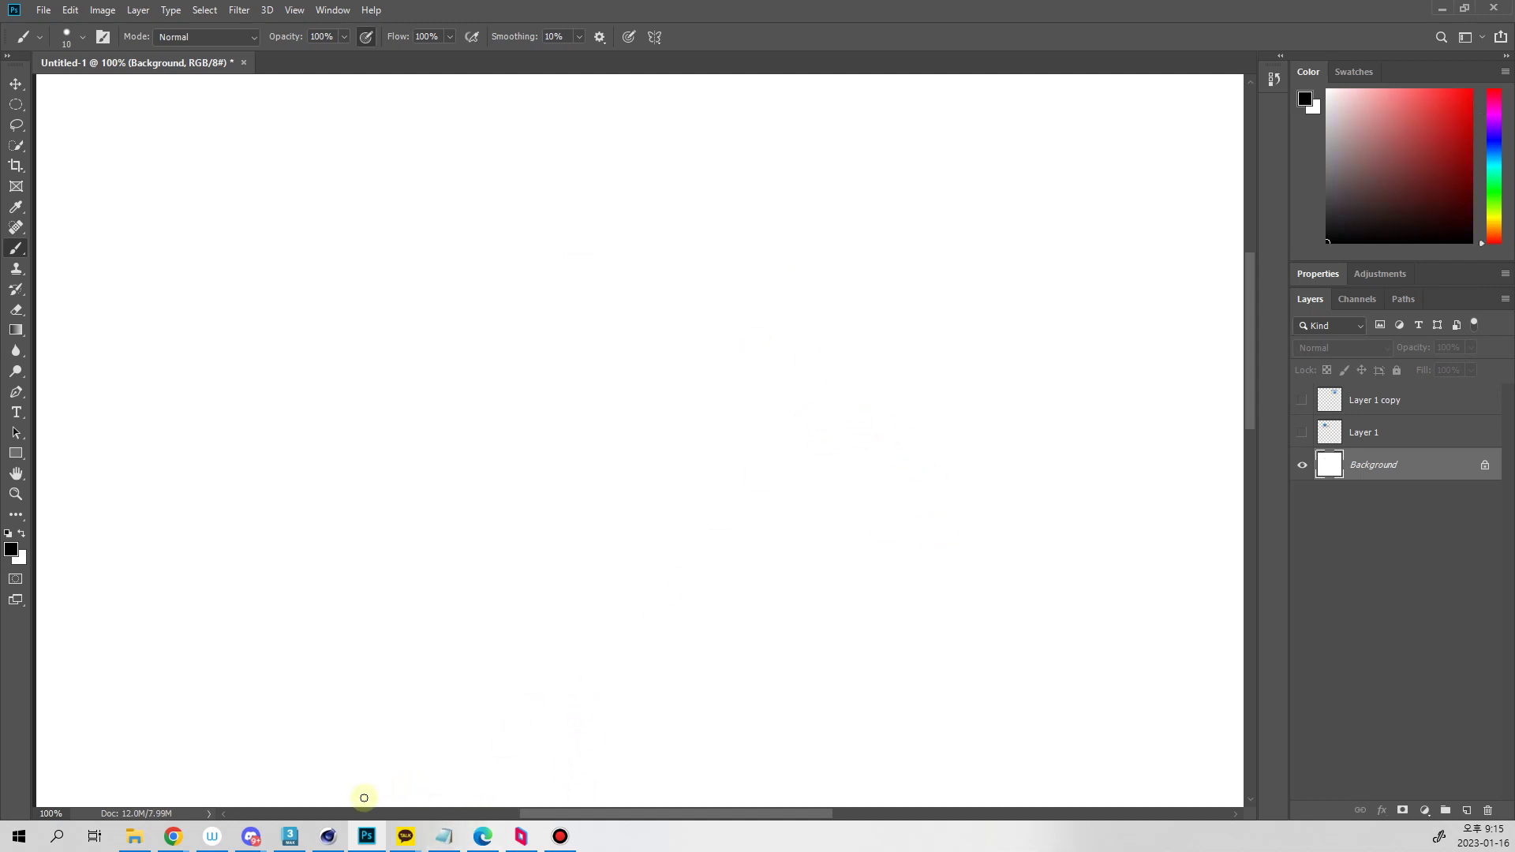
Switch back to 3ds Max and collapse the four split peak vertices into a single vertex
click(290, 837)
mouse_move(836, 473)
alt+middle_down()
mouse_move(883, 449)
mouse_move(852, 455)
alt+middle_up()
scroll(880, 434, up, 4)
key(1)
drag(714, 312, 784, 501)
alt+middle_drag(784, 500, 736, 481)
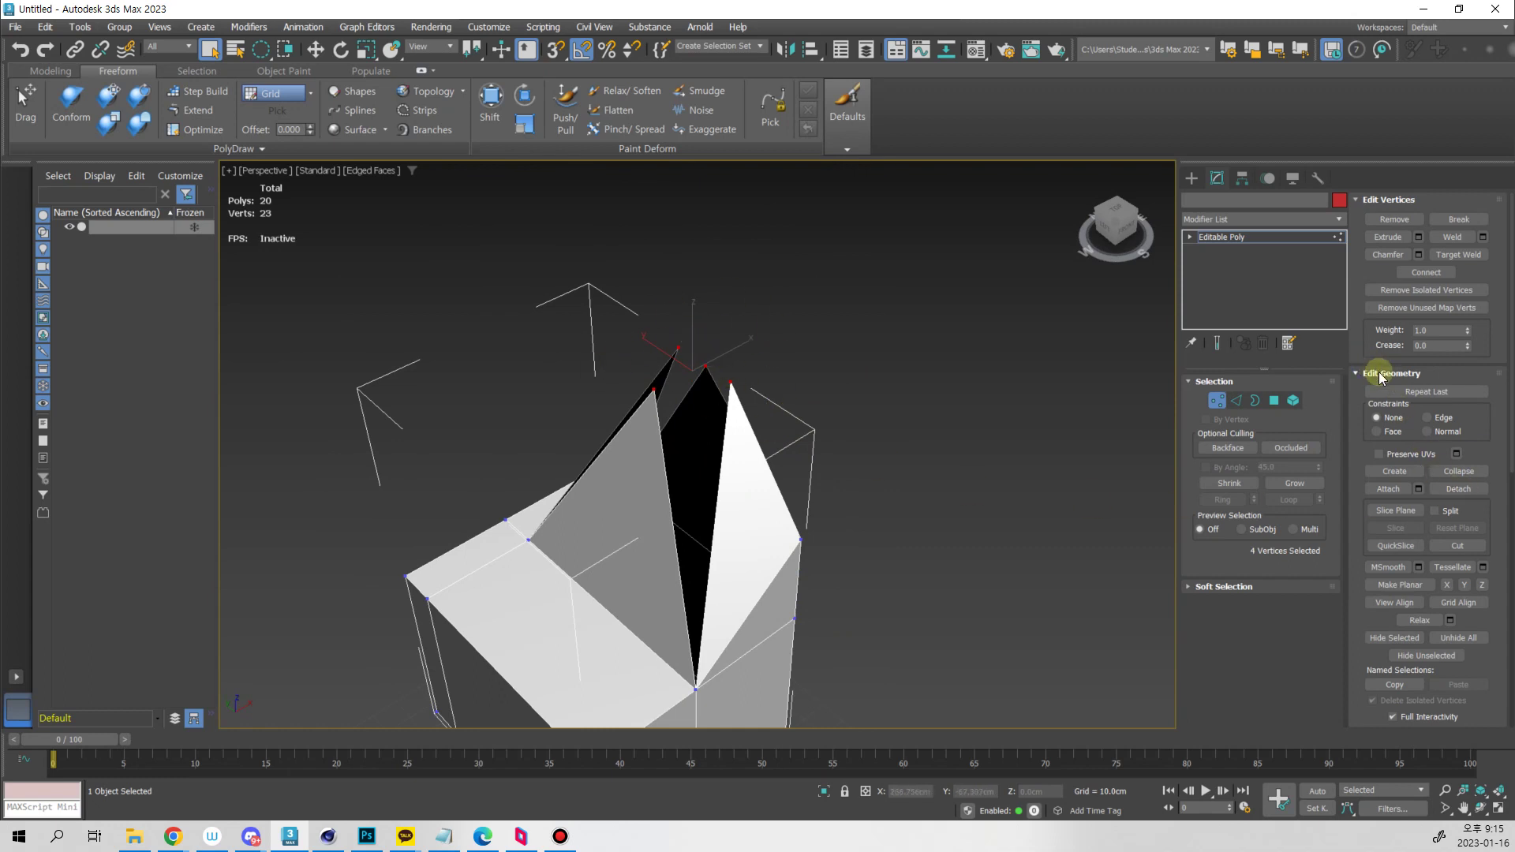
click(1459, 473)
alt+middle_drag(908, 426, 854, 423)
click(896, 369)
Connect the ring of vertical side edges with a new edge loop and raise it along Z toward the box's upper edge
key(2)
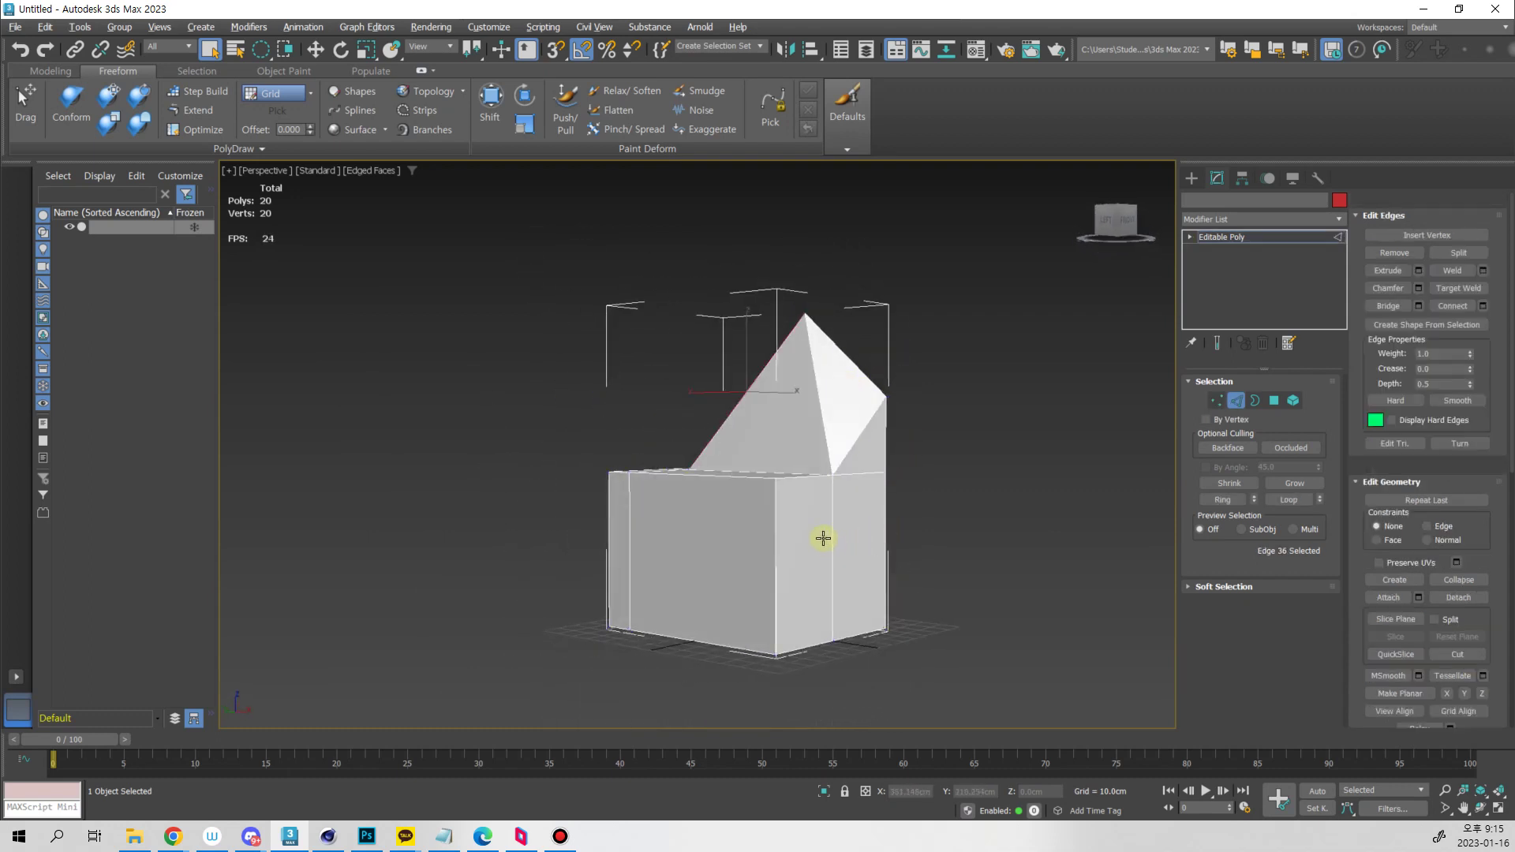
click(838, 548)
key(alt+r)
key(ctrl+shift+e)
key(w)
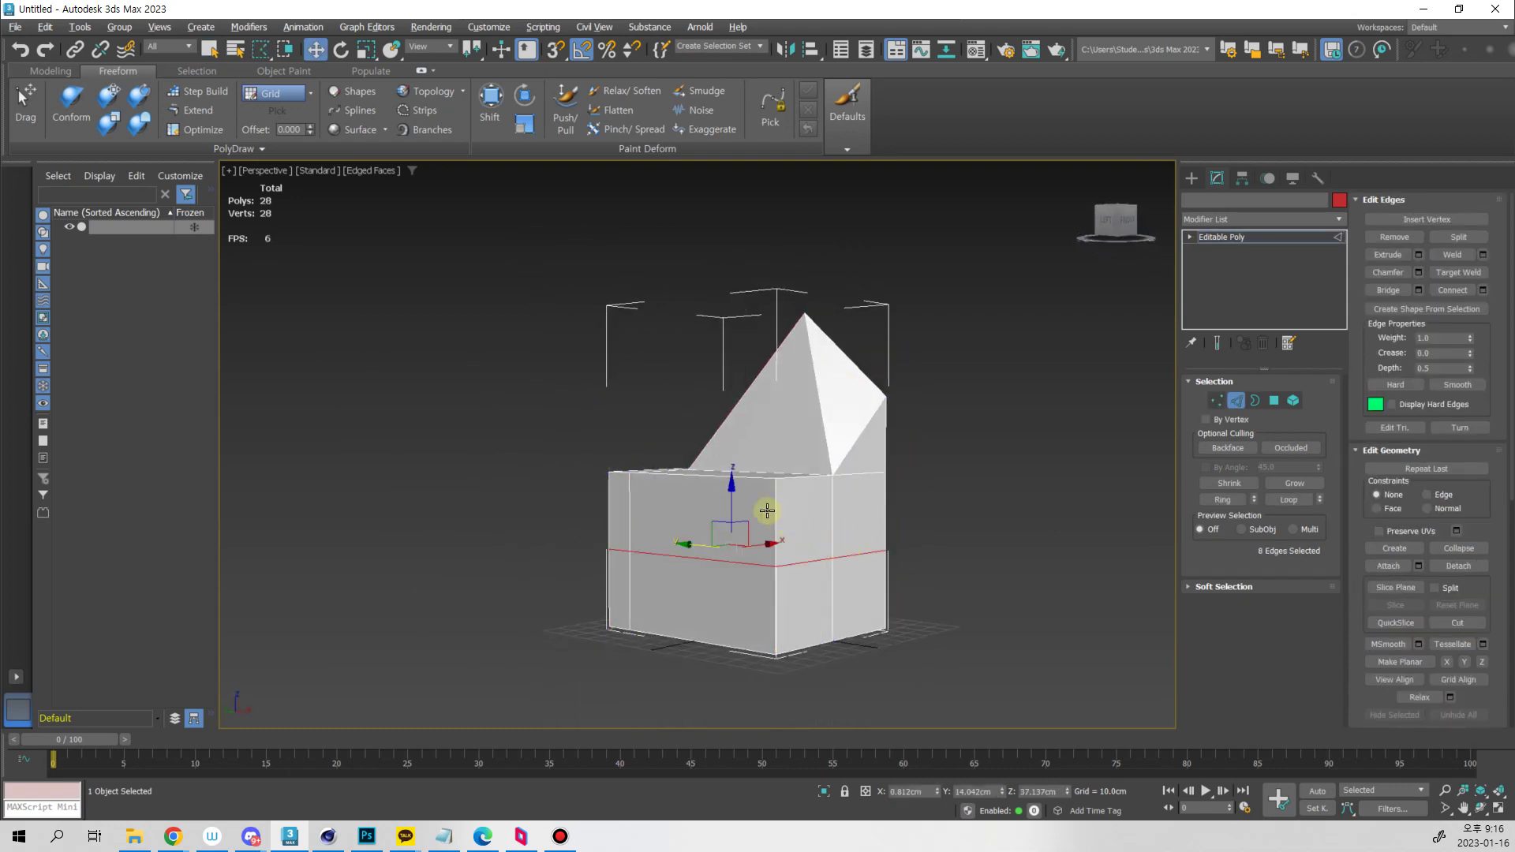
drag(734, 484, 746, 448)
alt+middle_drag(746, 447, 879, 415)
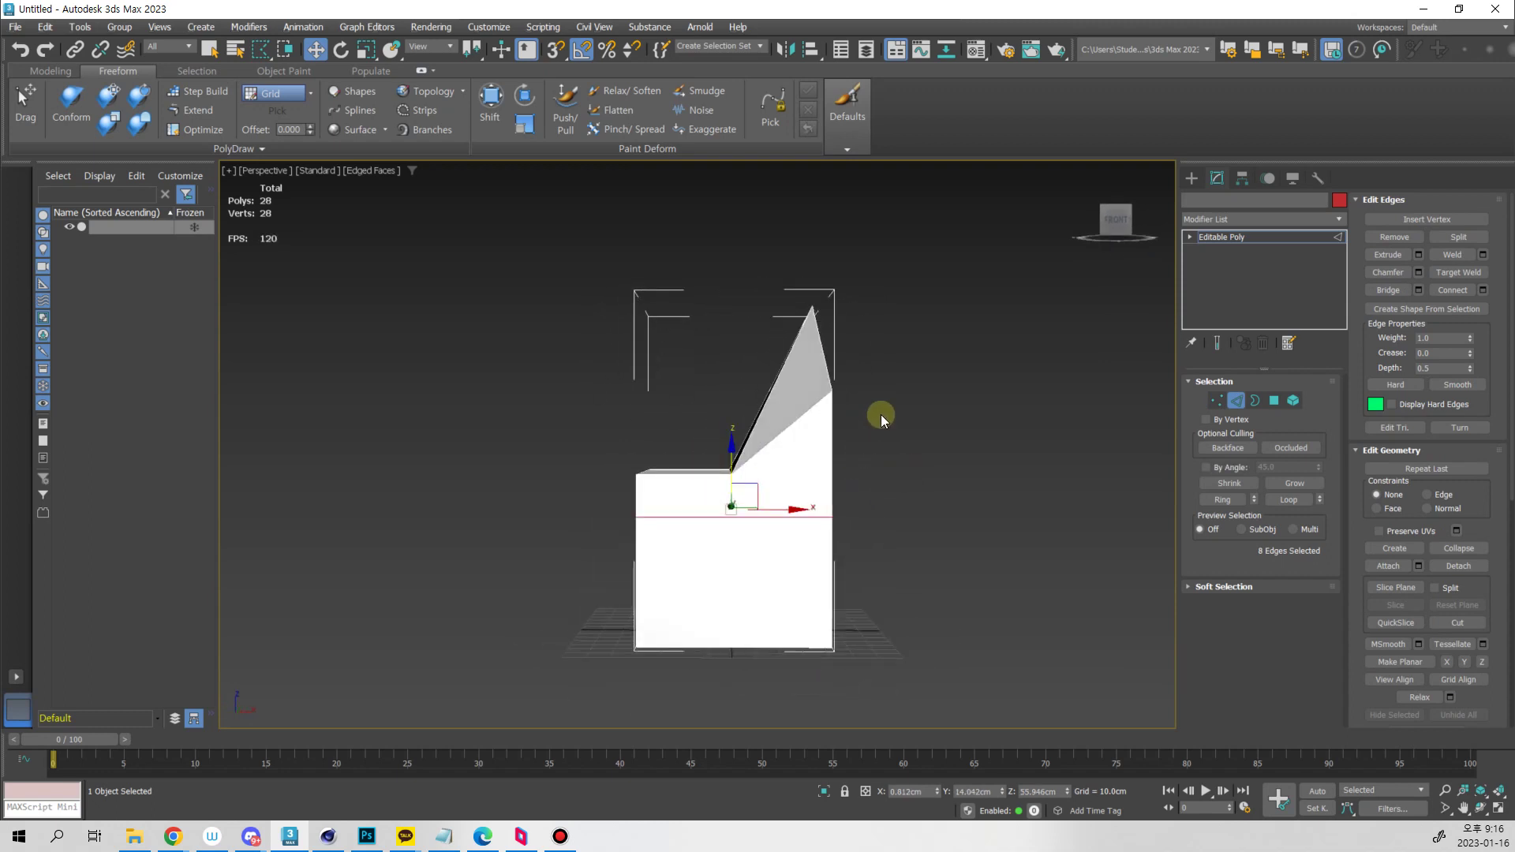
Move all polygons above the new loop up and outward, and rotate them about 90° so the peak points sideways like a head
key(4)
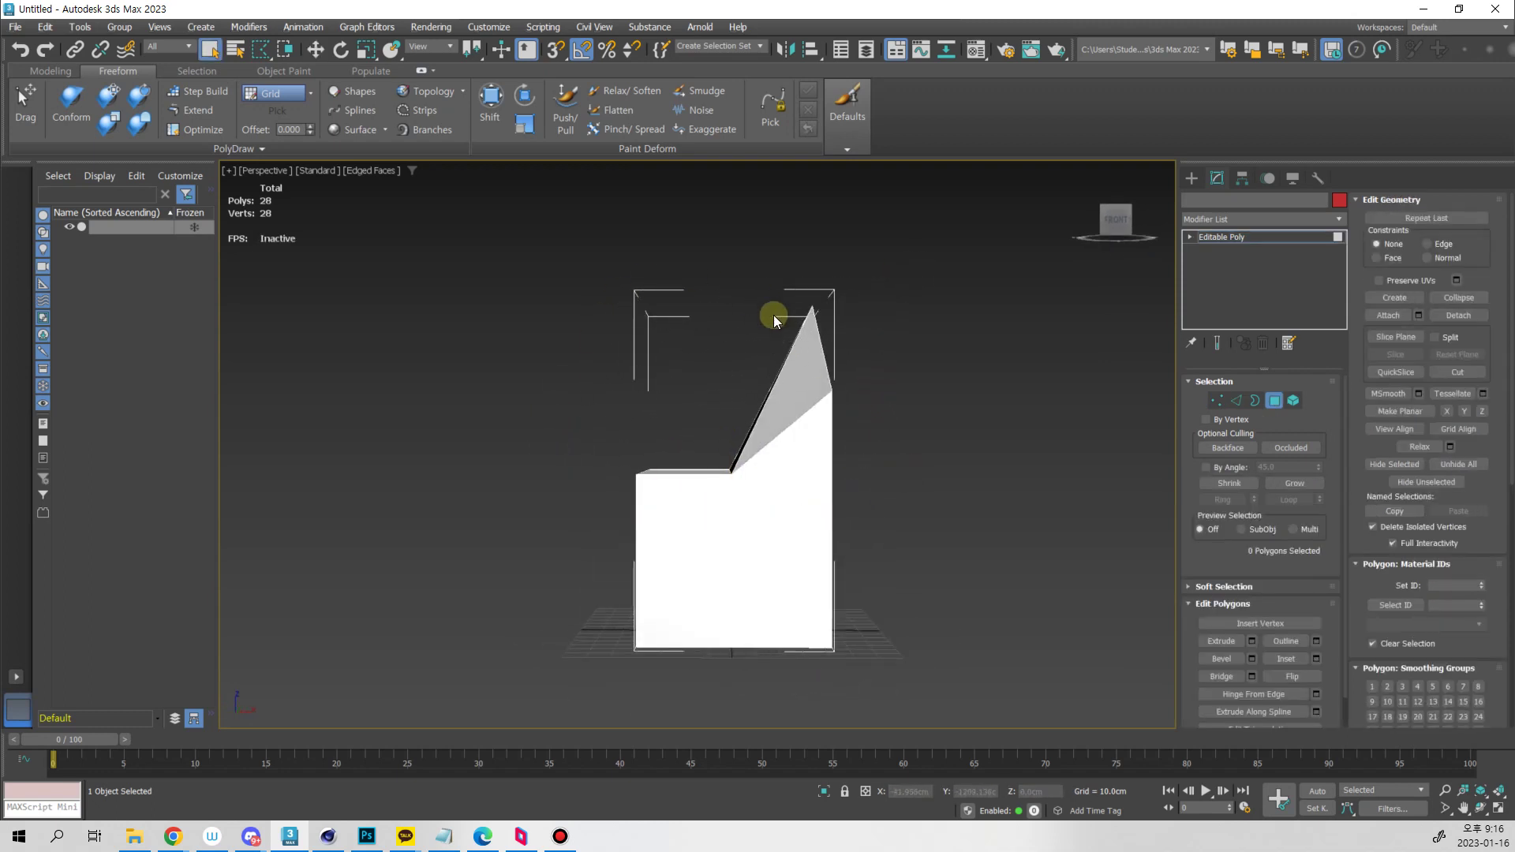
drag(549, 491, 549, 490)
key(w)
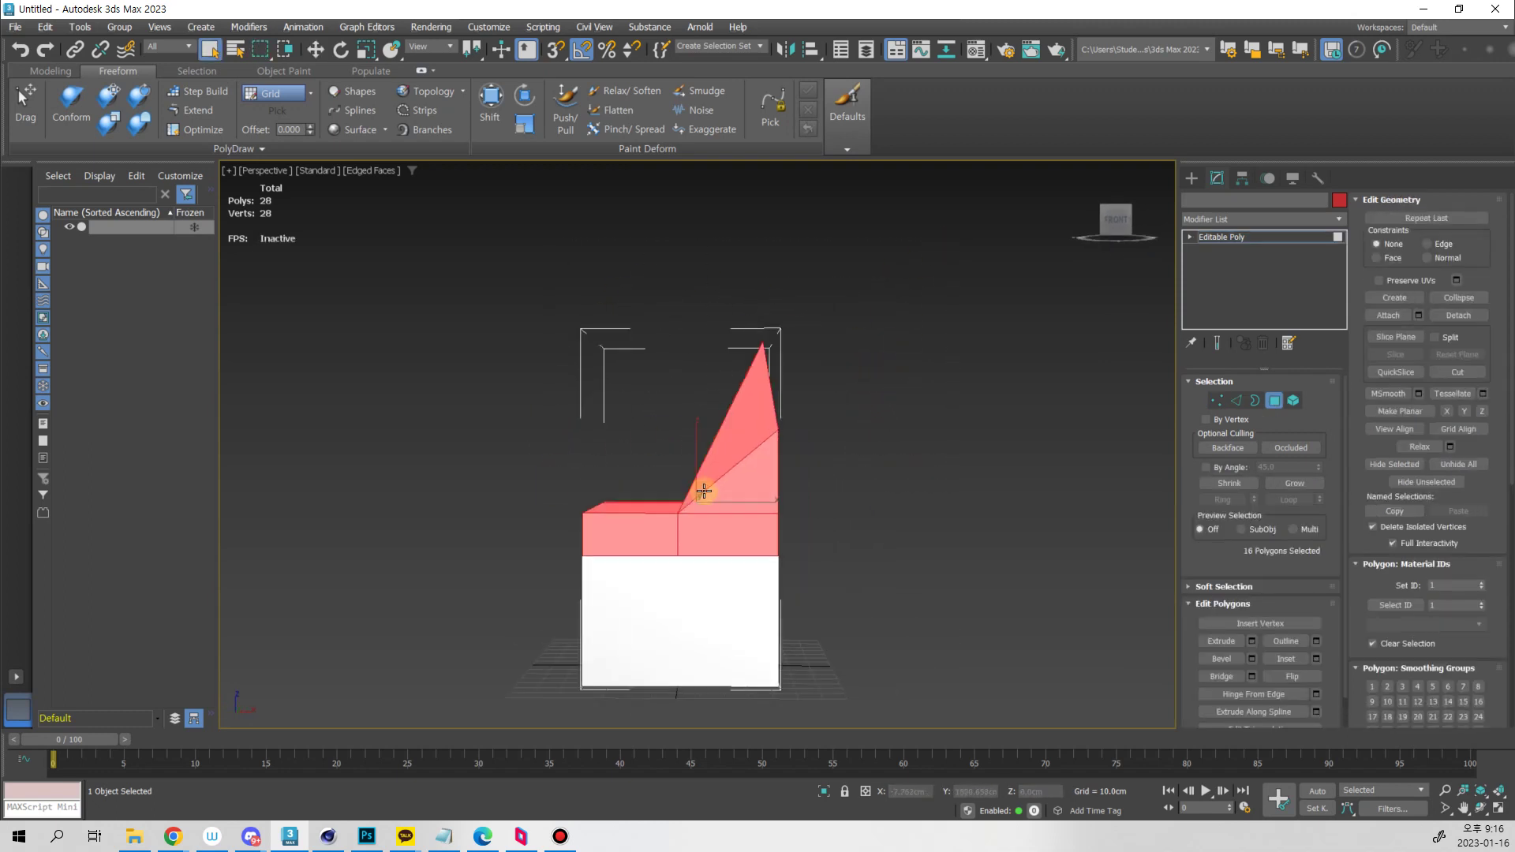
alt+middle_drag(704, 490, 693, 429)
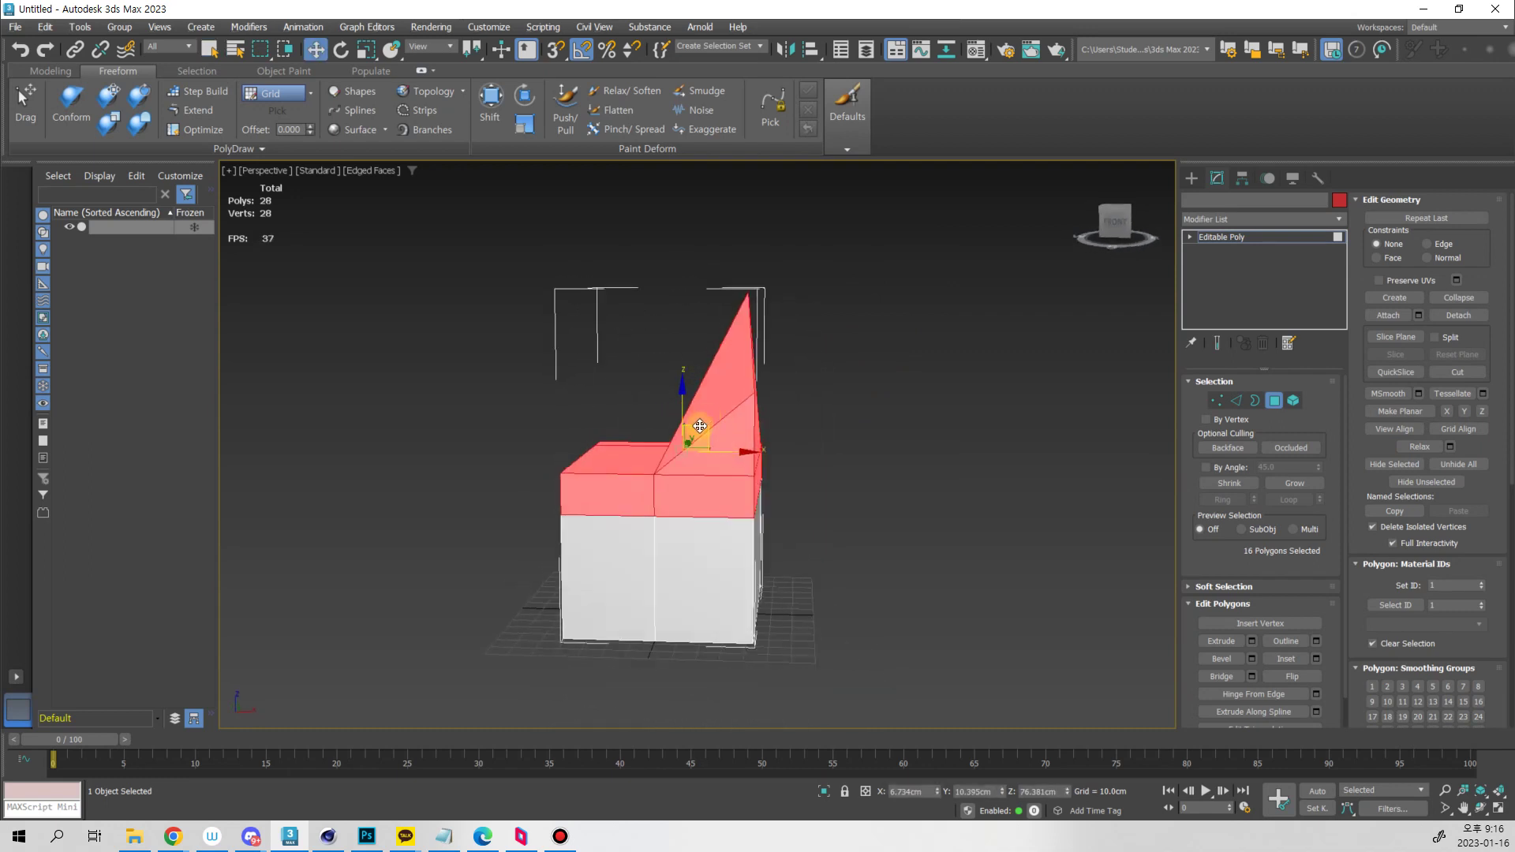
drag(693, 429, 920, 325)
key(e)
key(q)
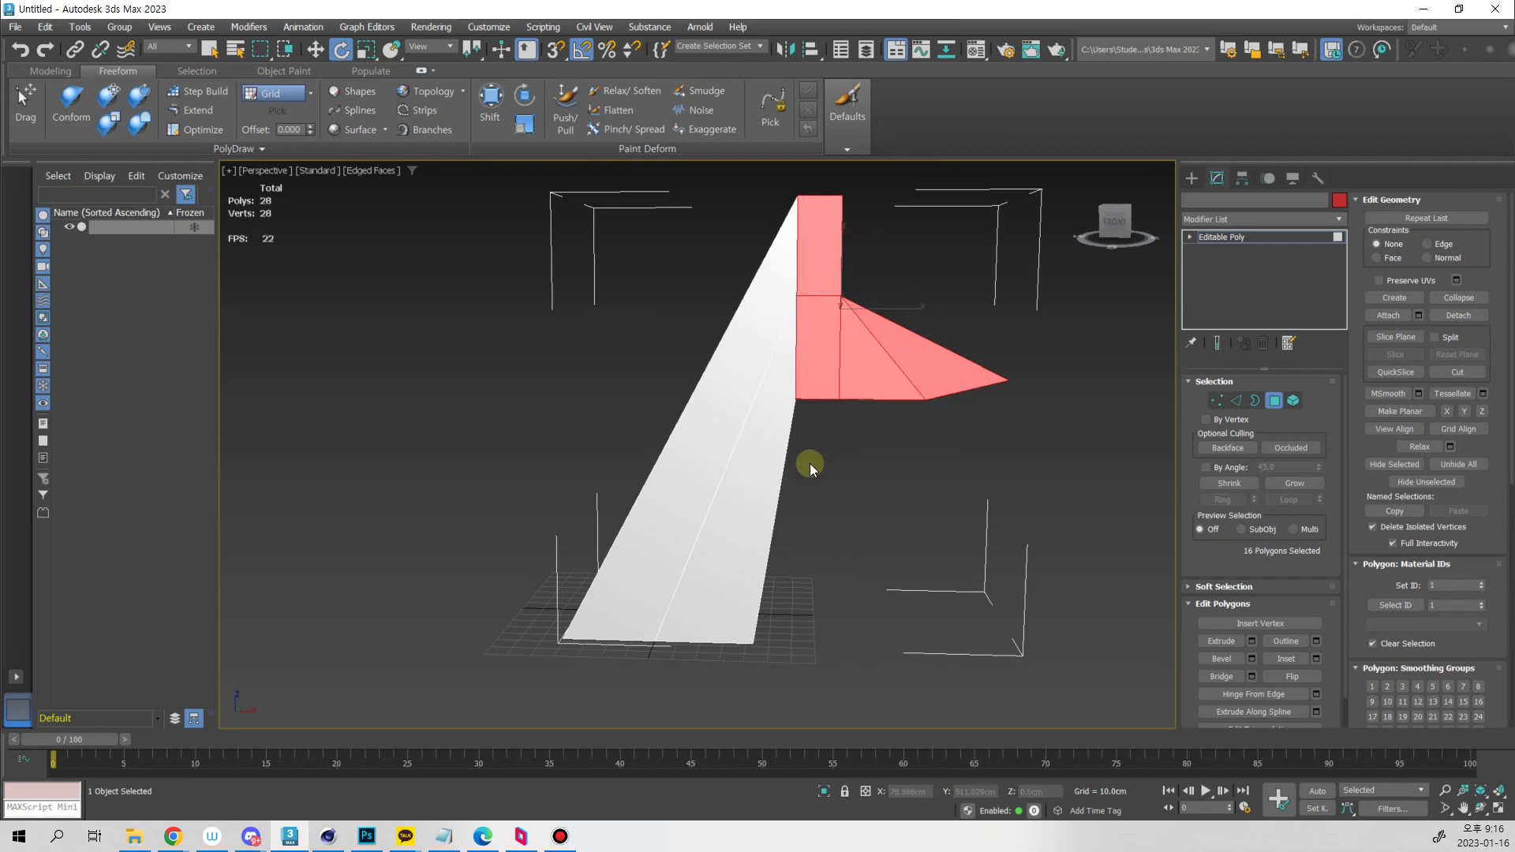
Add two edge loops across the stretched neck, rotating and shifting them so the neck bends
drag(540, 442, 542, 443)
key(2)
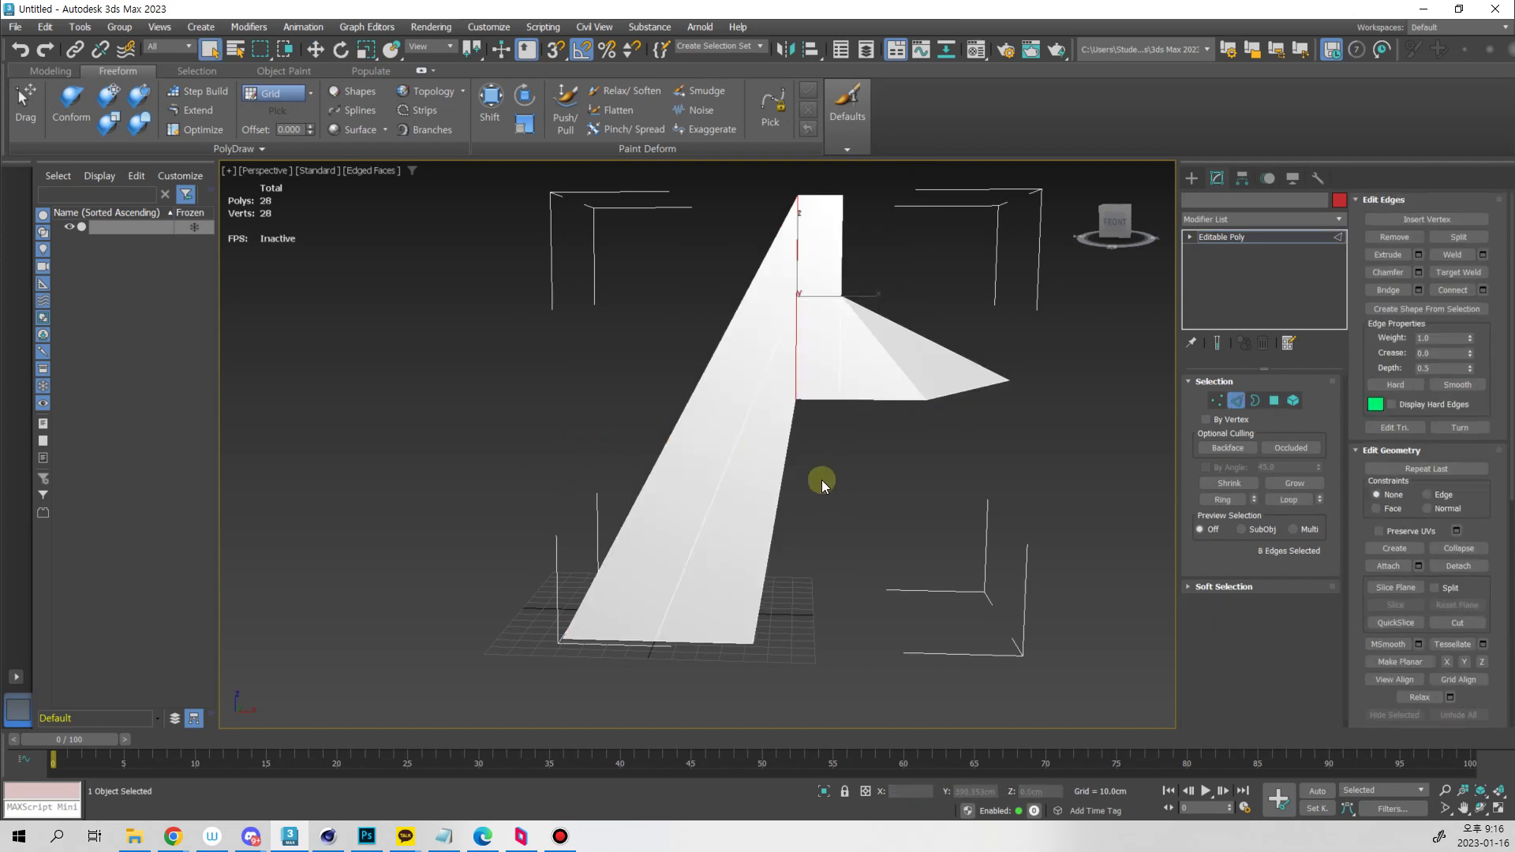
key(e)
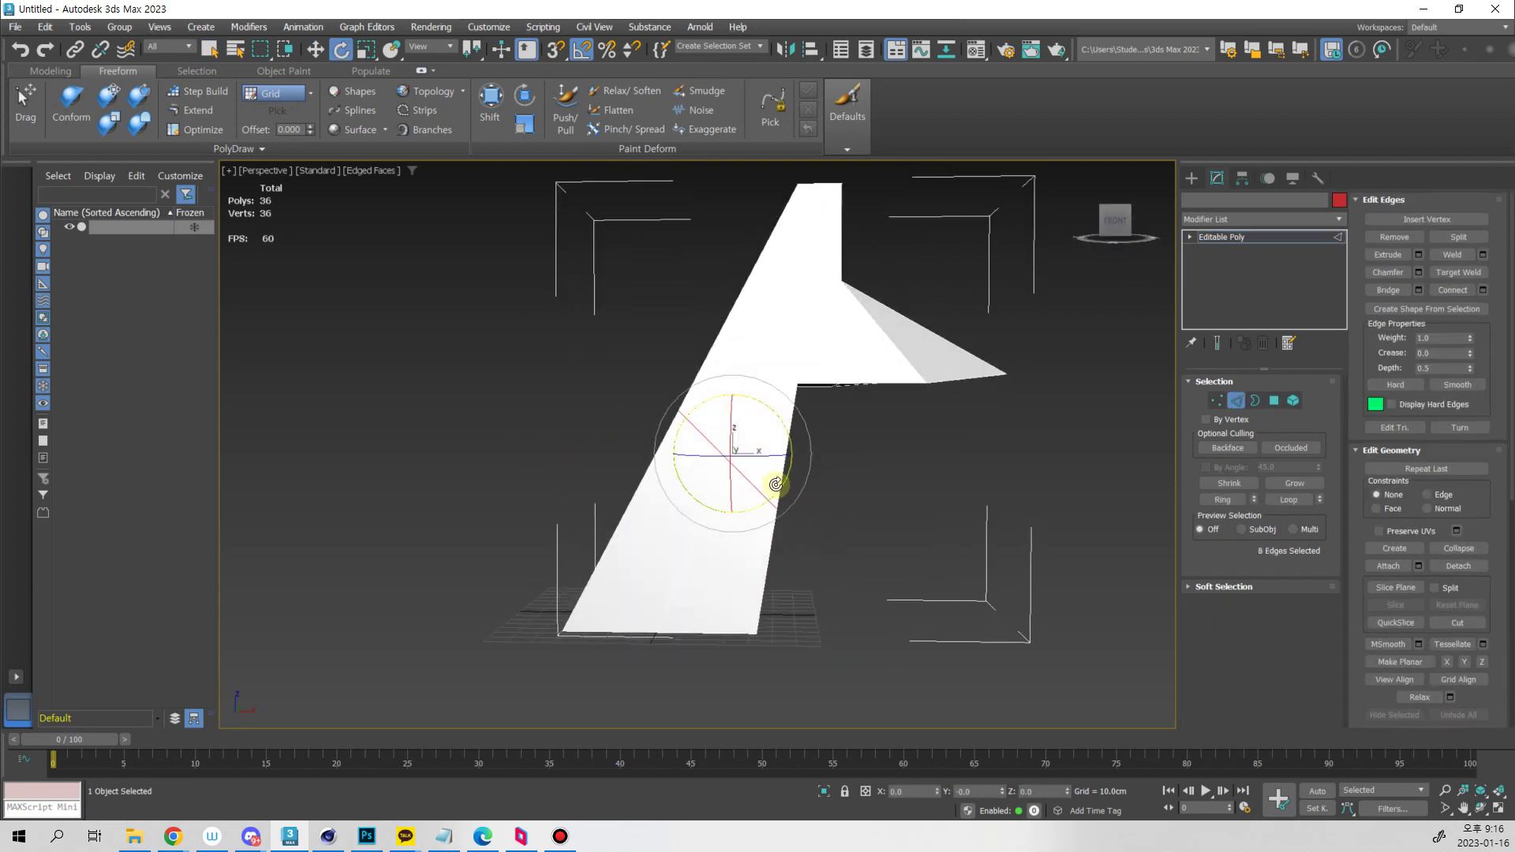
key(w)
drag(750, 440, 720, 509)
click(756, 391)
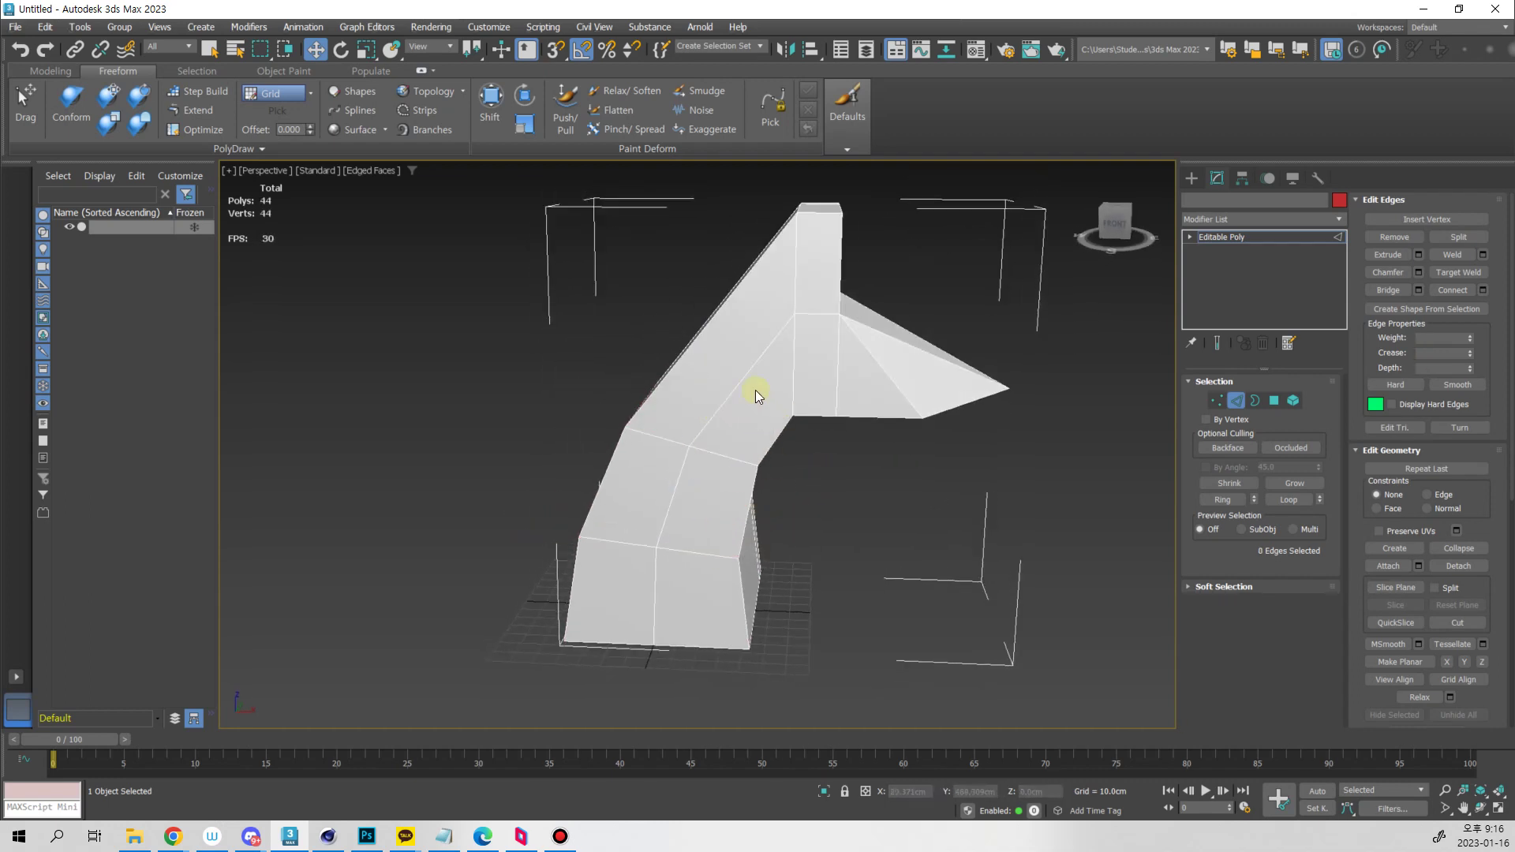
Add another edge loop across the upper neck just below the head, and rotate, scale and move it to follow the bend
alt+middle_drag(757, 392, 783, 430)
click(766, 438)
key(alt+r)
key(ctrl+shift+e)
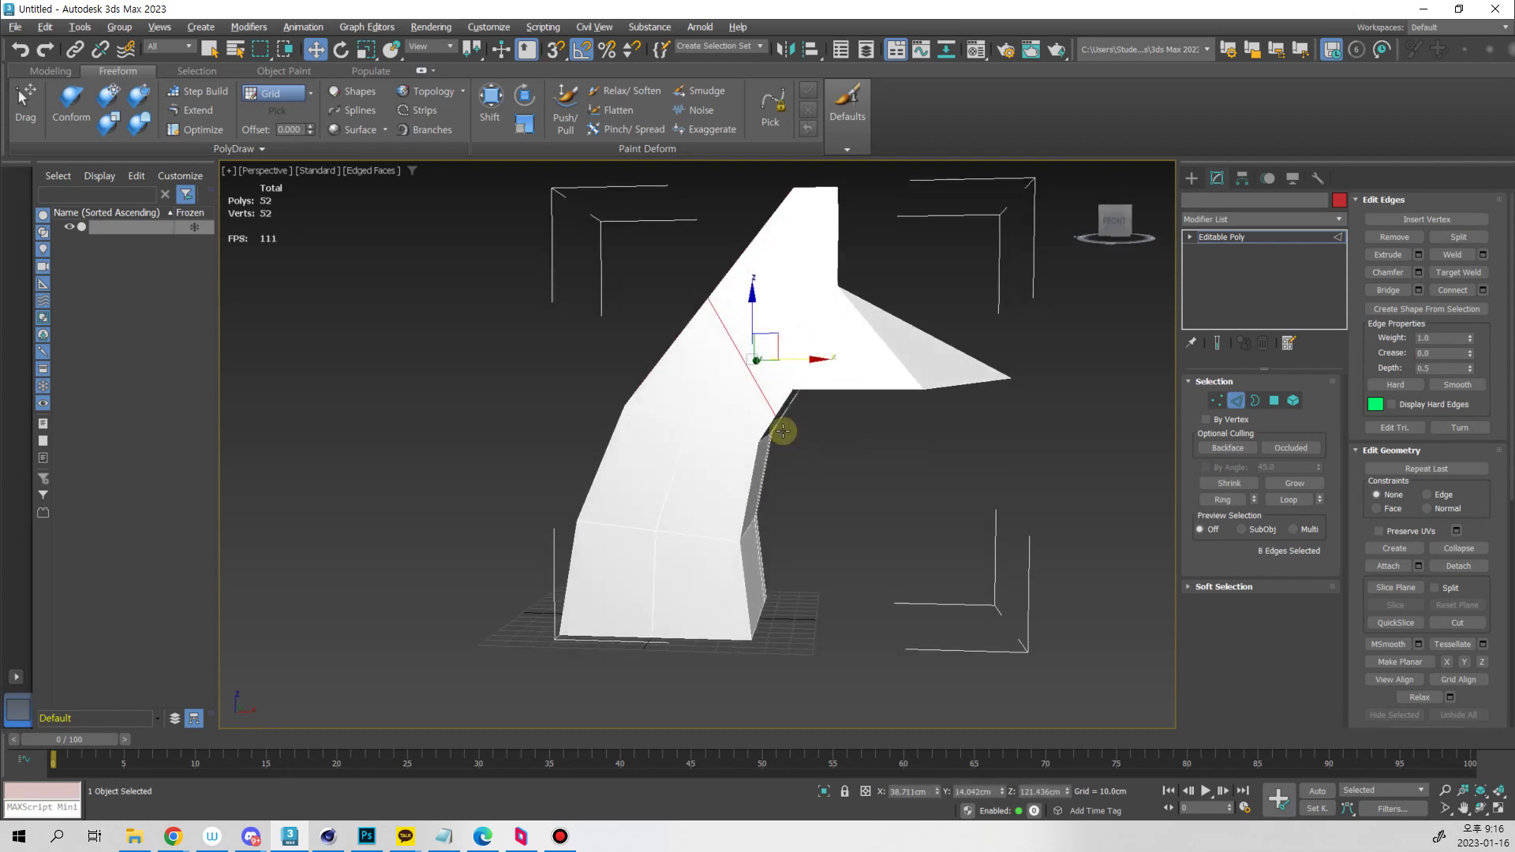
key(e)
drag(792, 402, 800, 393)
key(r)
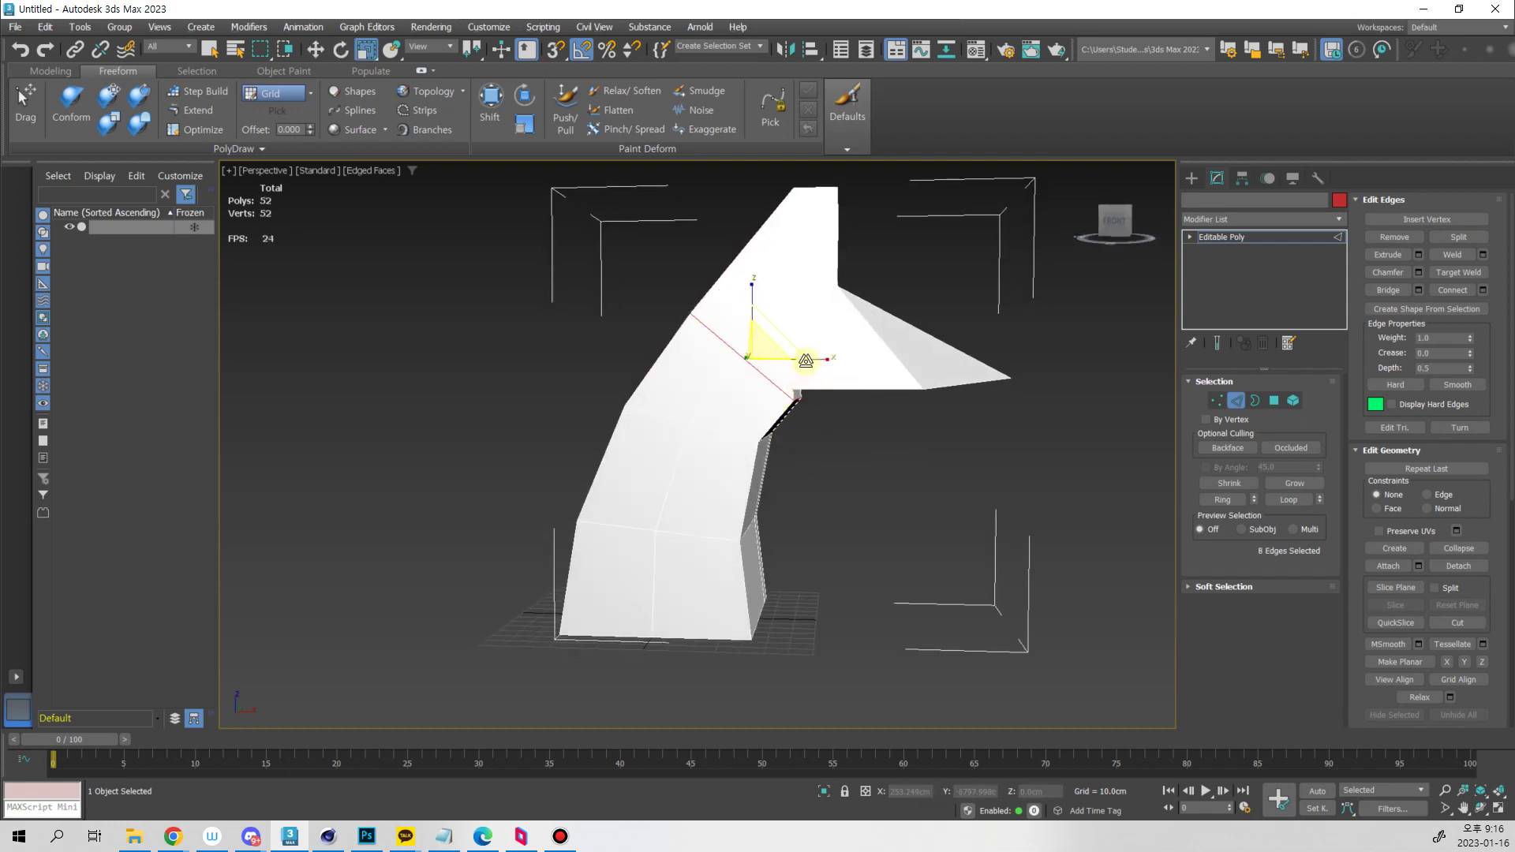
key(ctrl+z)
drag(821, 356, 750, 313)
key(w)
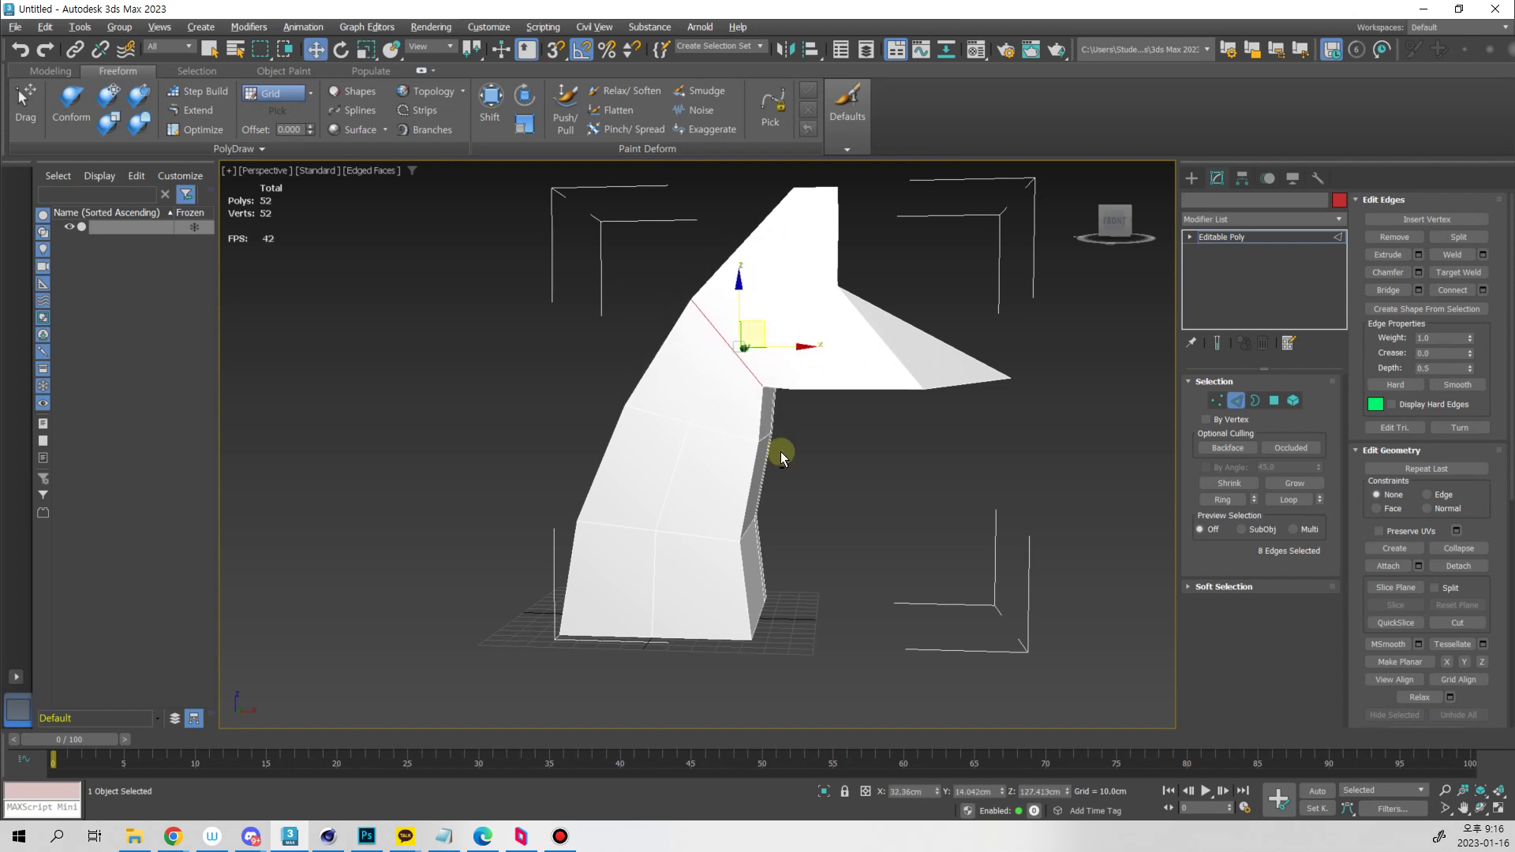
Select the edge loop around the middle of the neck, shift it, and narrow it by scaling along X
alt+middle_drag(781, 450, 761, 438)
click(763, 442)
double_click(762, 442)
drag(733, 401, 715, 411)
key(r)
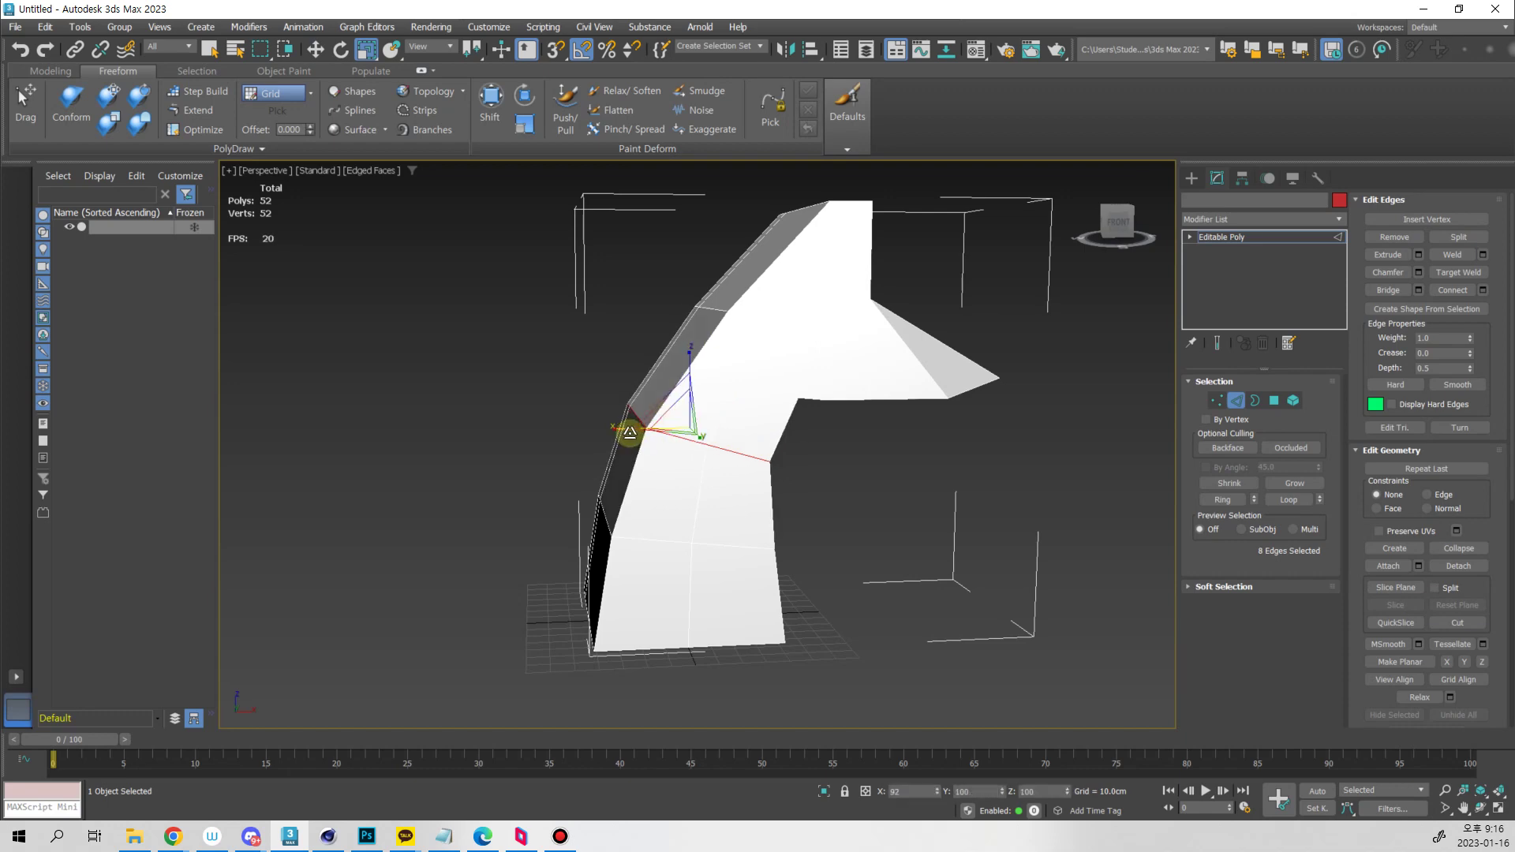
key(q)
click(835, 513)
Try removing the lengthwise edge loop that runs beside the model's corner down the head and neck
alt+middle_drag(835, 513, 848, 294)
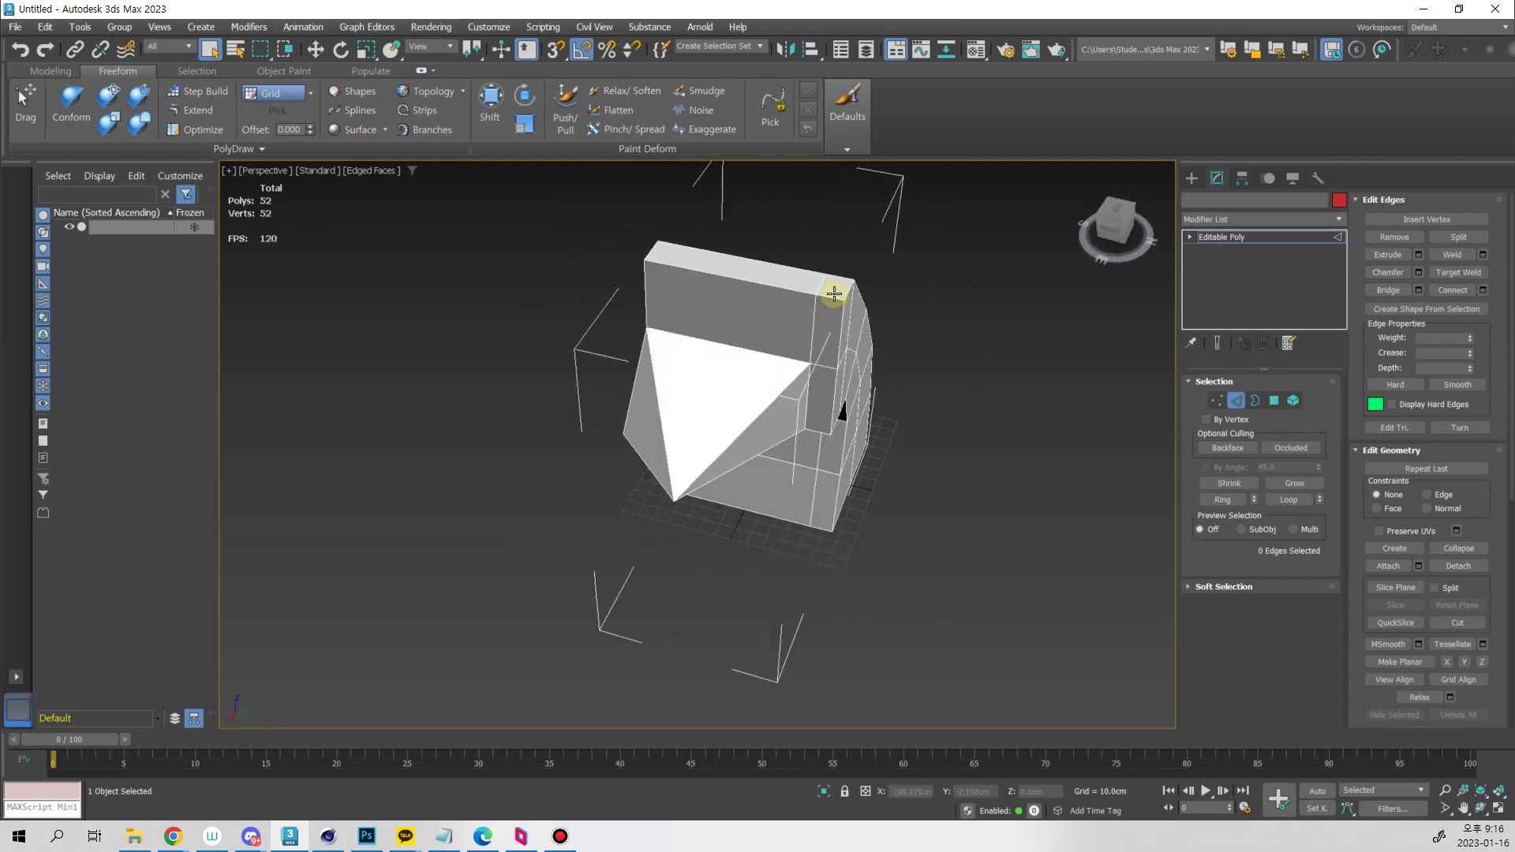
click(834, 296)
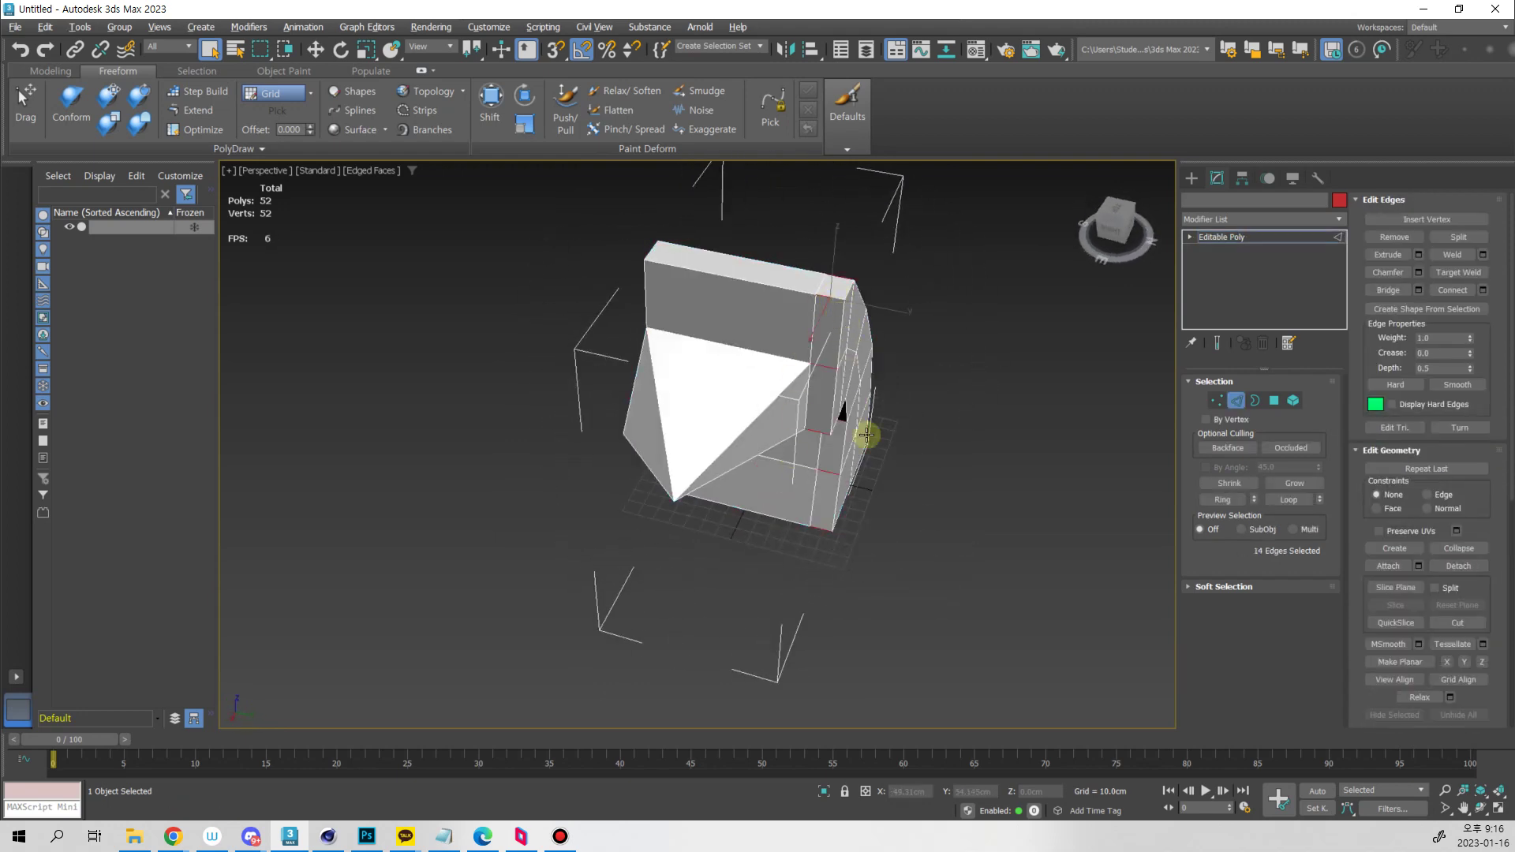
alt+middle_drag(866, 434, 984, 378)
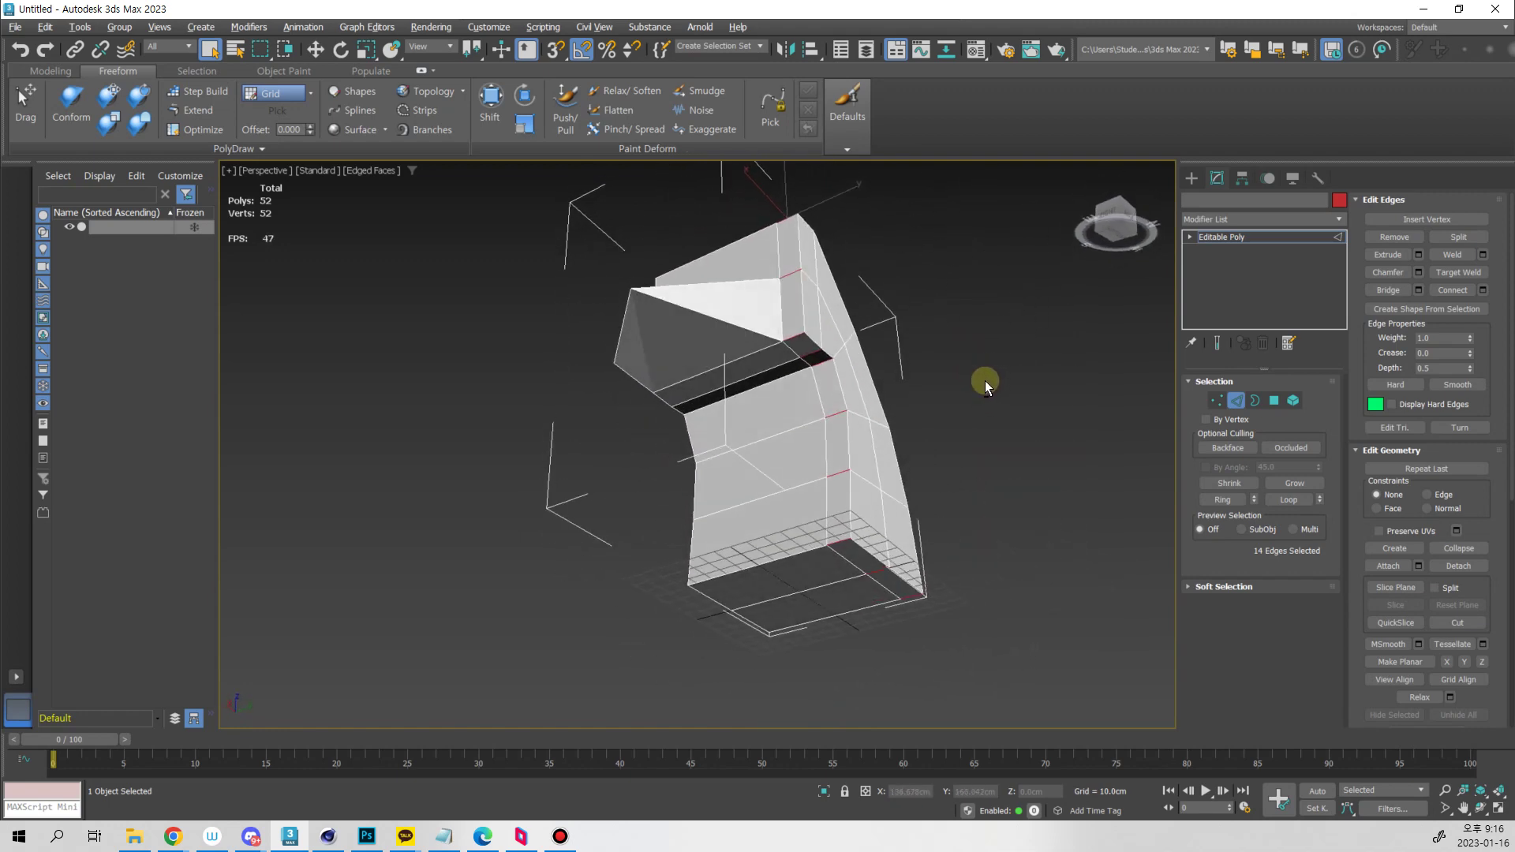
double_click(822, 433)
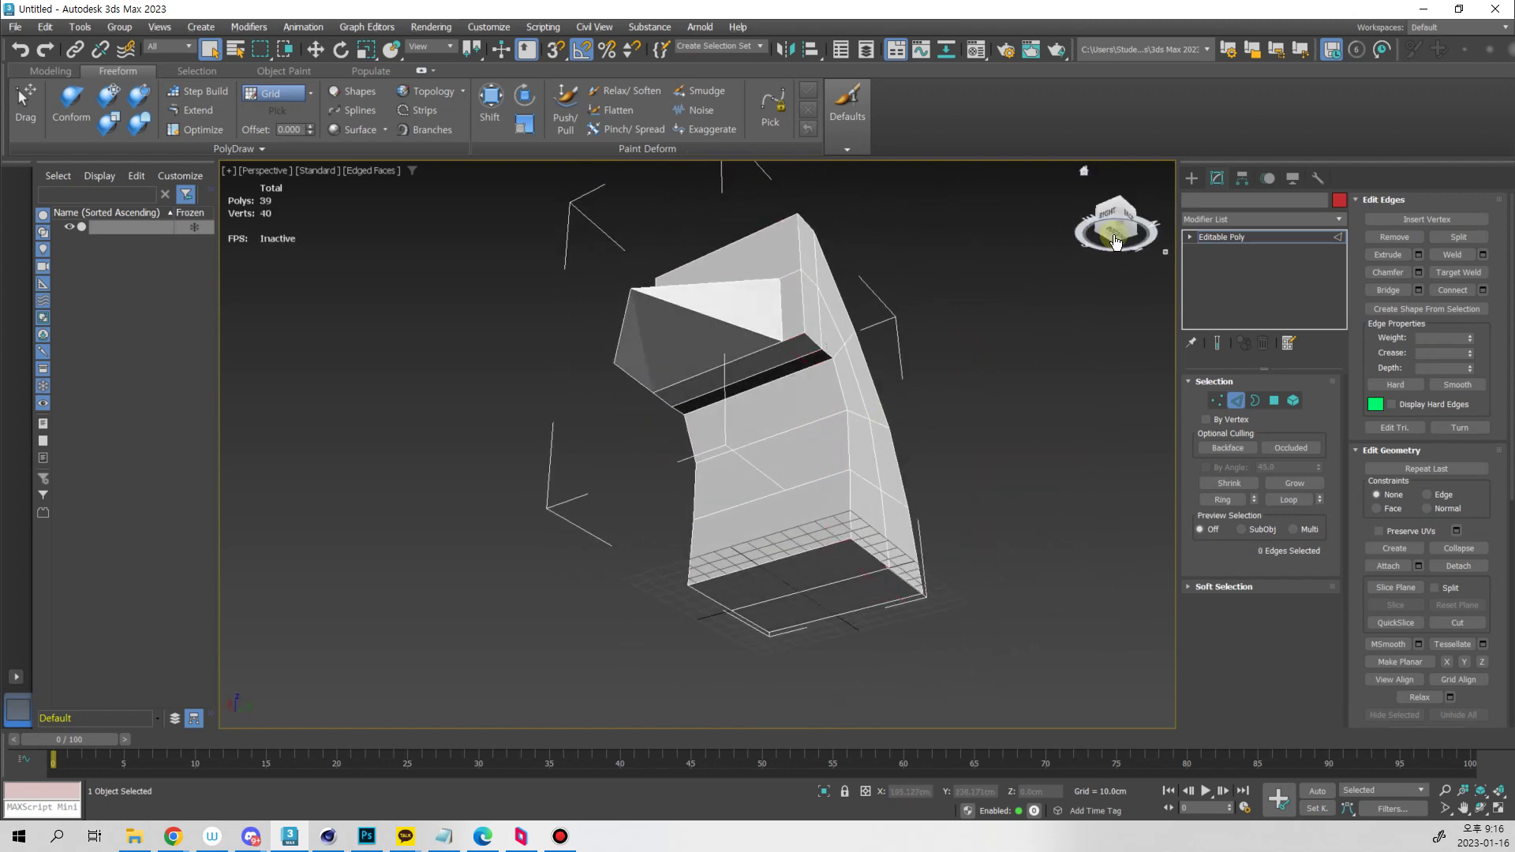
double_click(822, 447)
key(ctrl+z)
key(ctrl+z)
key(ctrl+z)
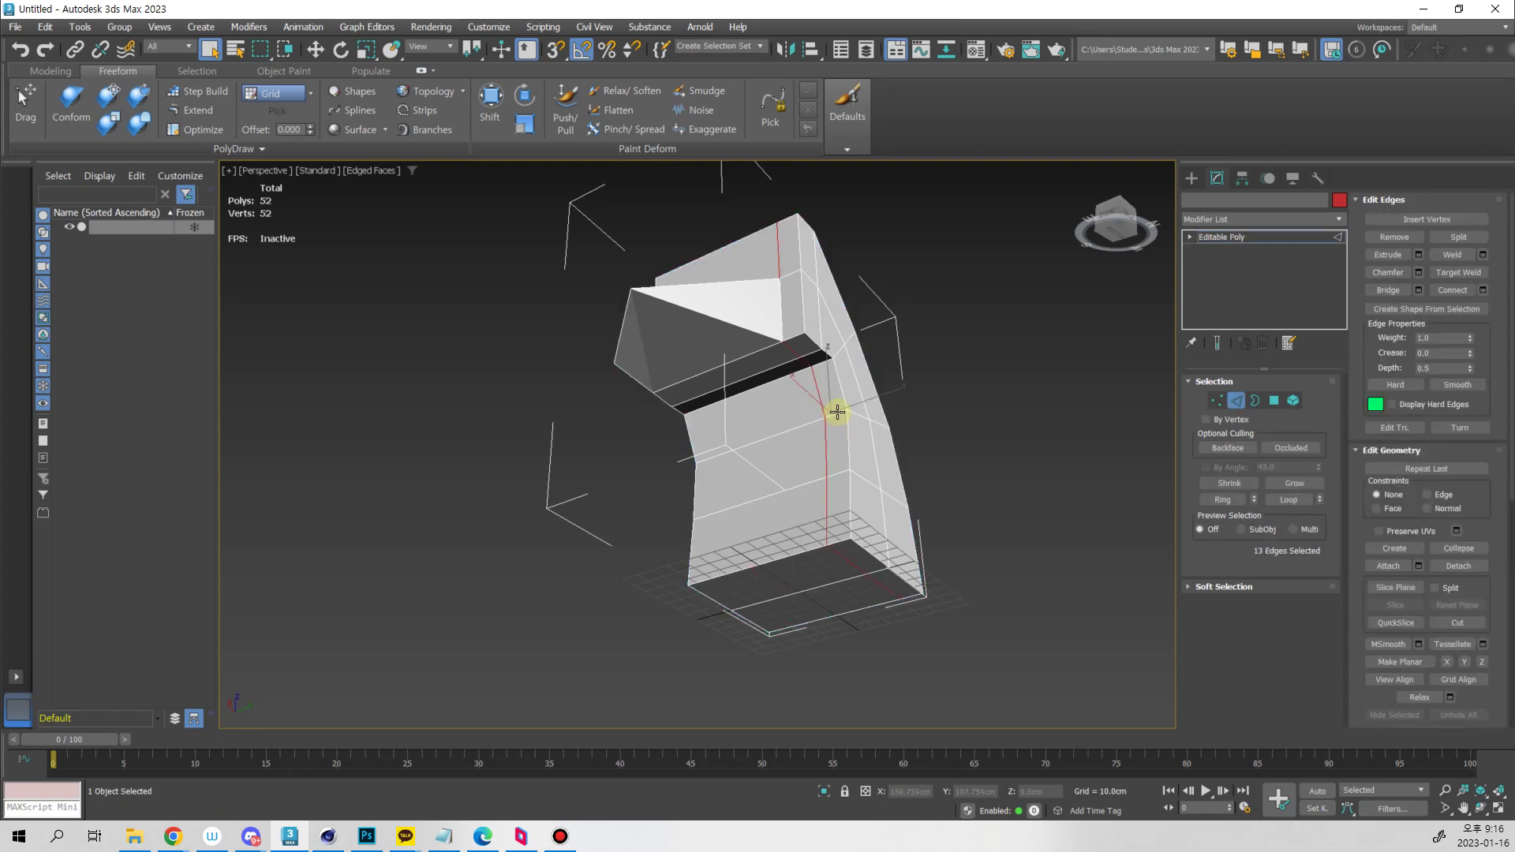
Try collapsing the ring of short edges across the narrow strip along the model's side
alt+middle_drag(944, 509, 888, 348)
click(1459, 548)
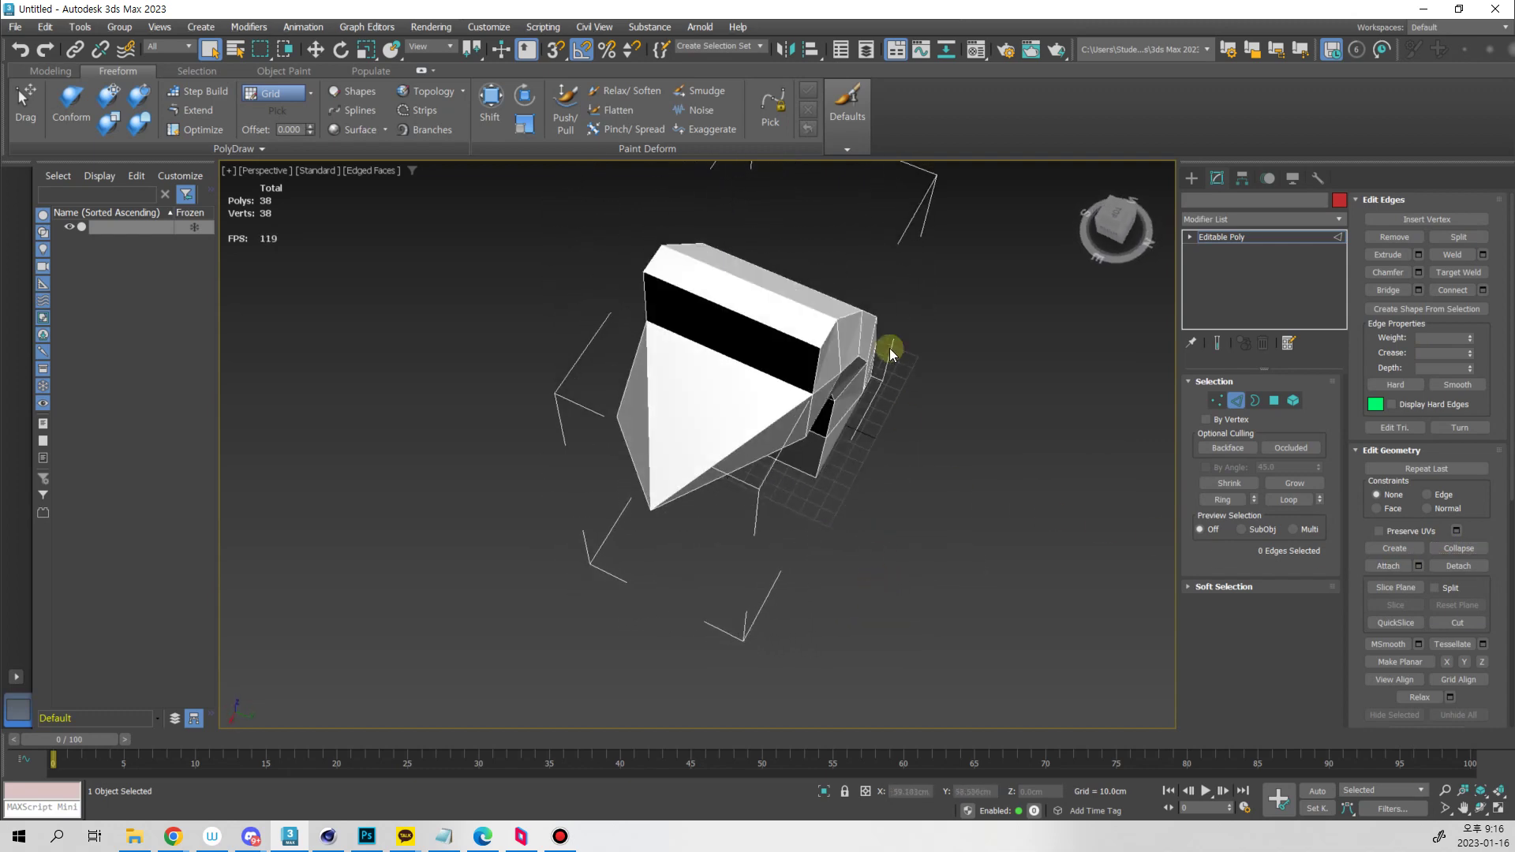
key(ctrl+z)
Reselect the ring of short edges on the narrow side strip and try the collapse once more, undoing it
alt+middle_drag(912, 506, 959, 493)
double_click(817, 462)
click(827, 439)
key(alt+r)
click(1460, 548)
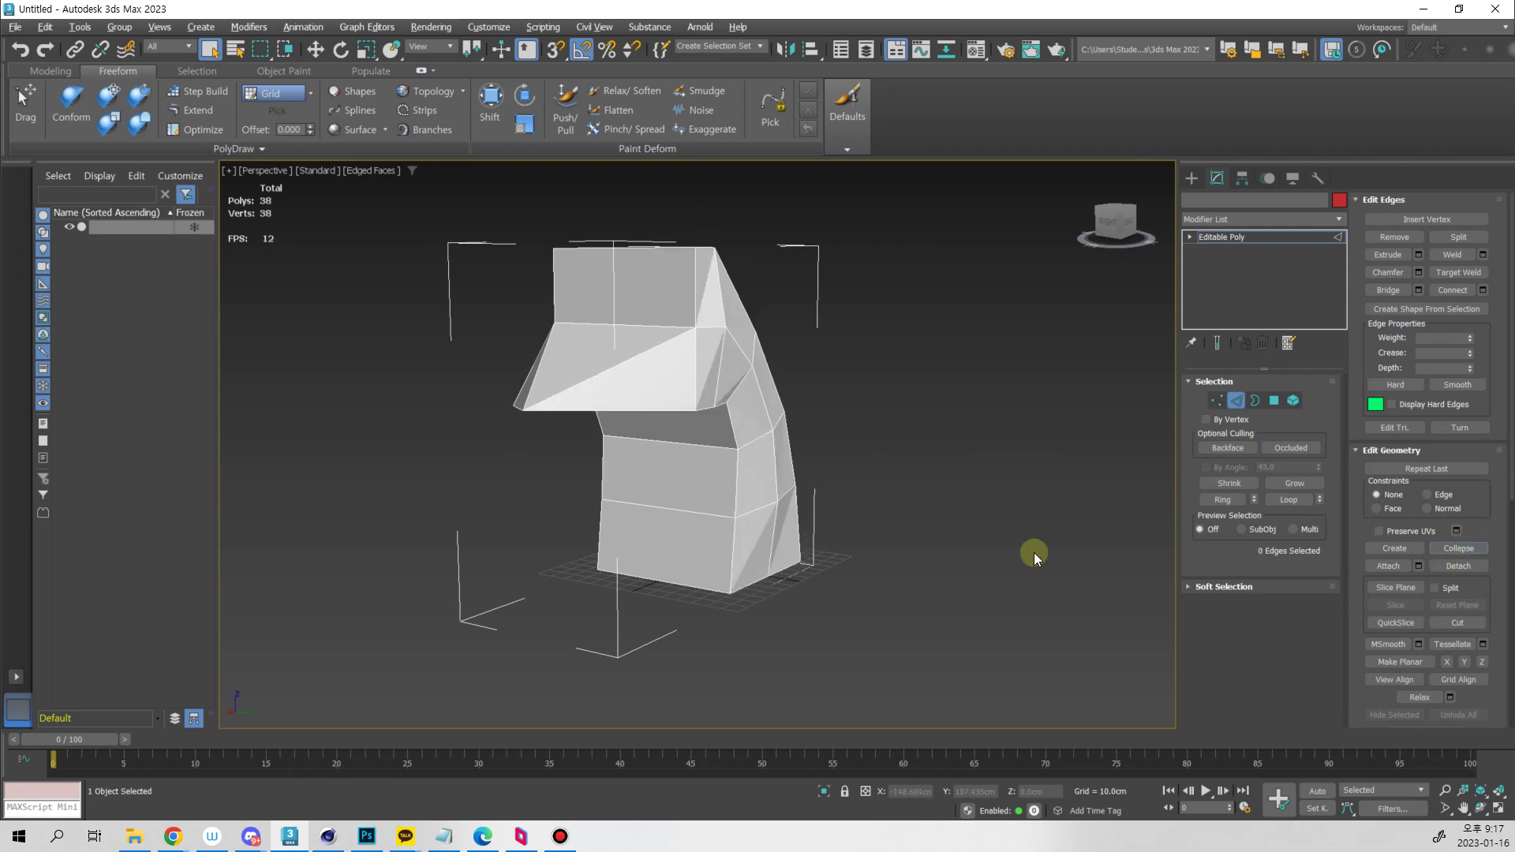
key(ctrl+z)
alt+middle_drag(837, 557, 828, 450)
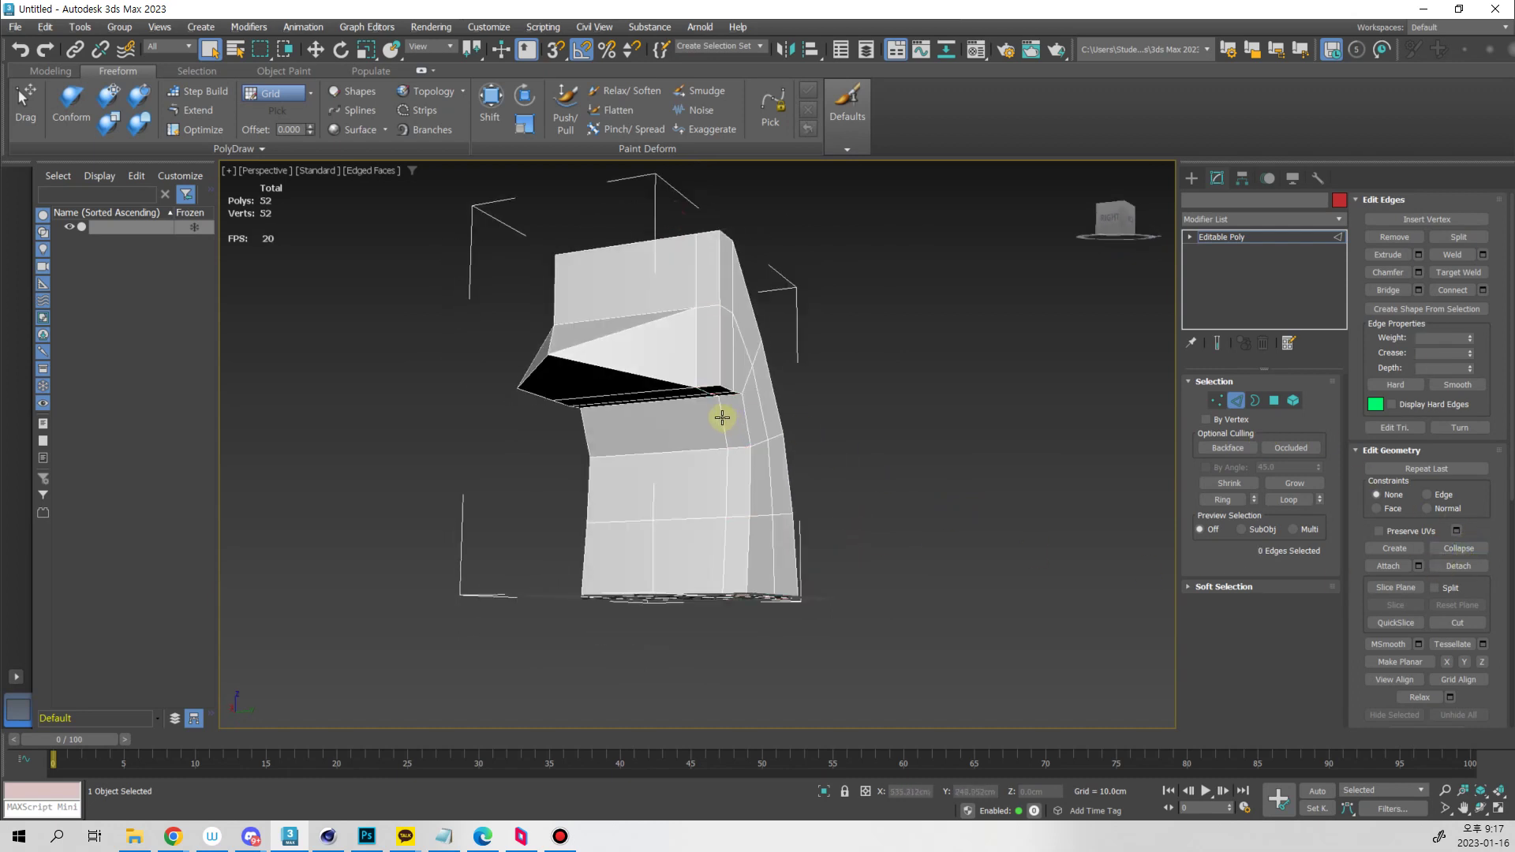
Select the lengthwise edge loop beside the model's corner and remove it together with its vertices
double_click(725, 420)
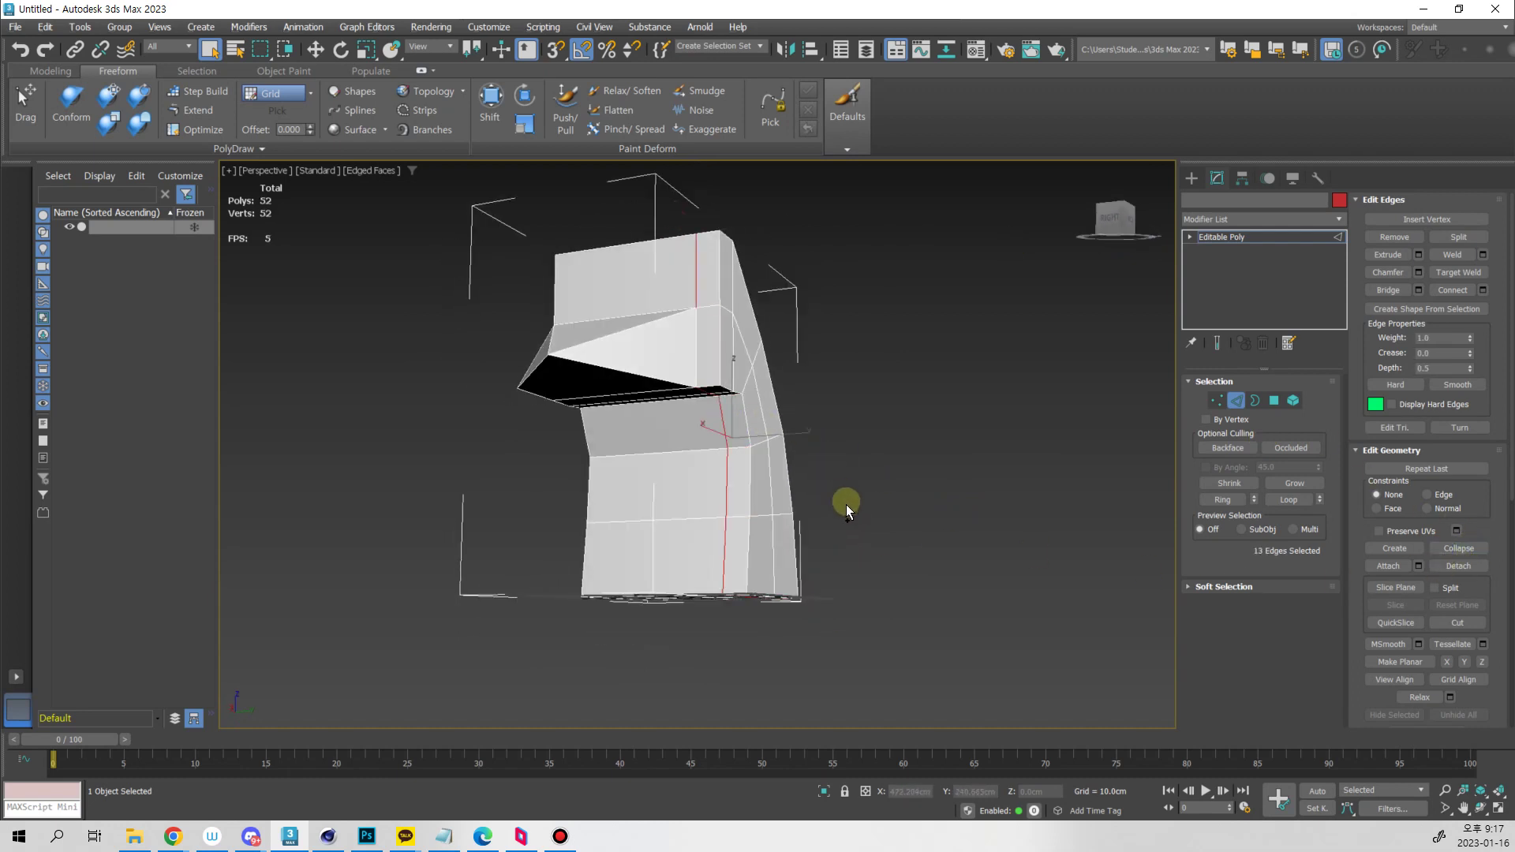
alt+middle_drag(846, 506, 853, 605)
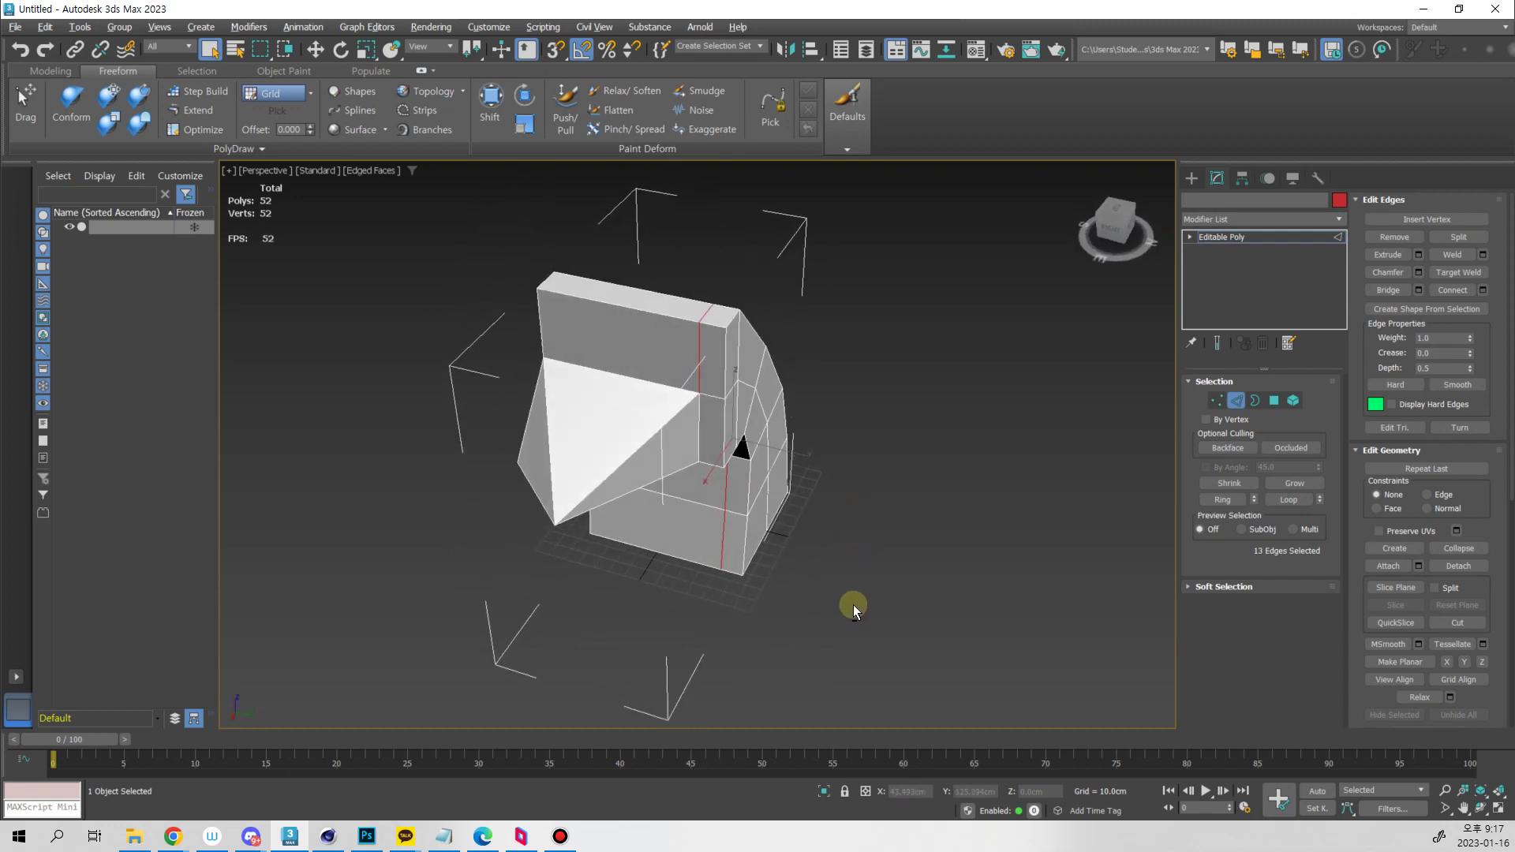
key(ctrl+BackSpace)
Connect the loose vertex pairs at the top corner and on the underside of the head with new edges
key(1)
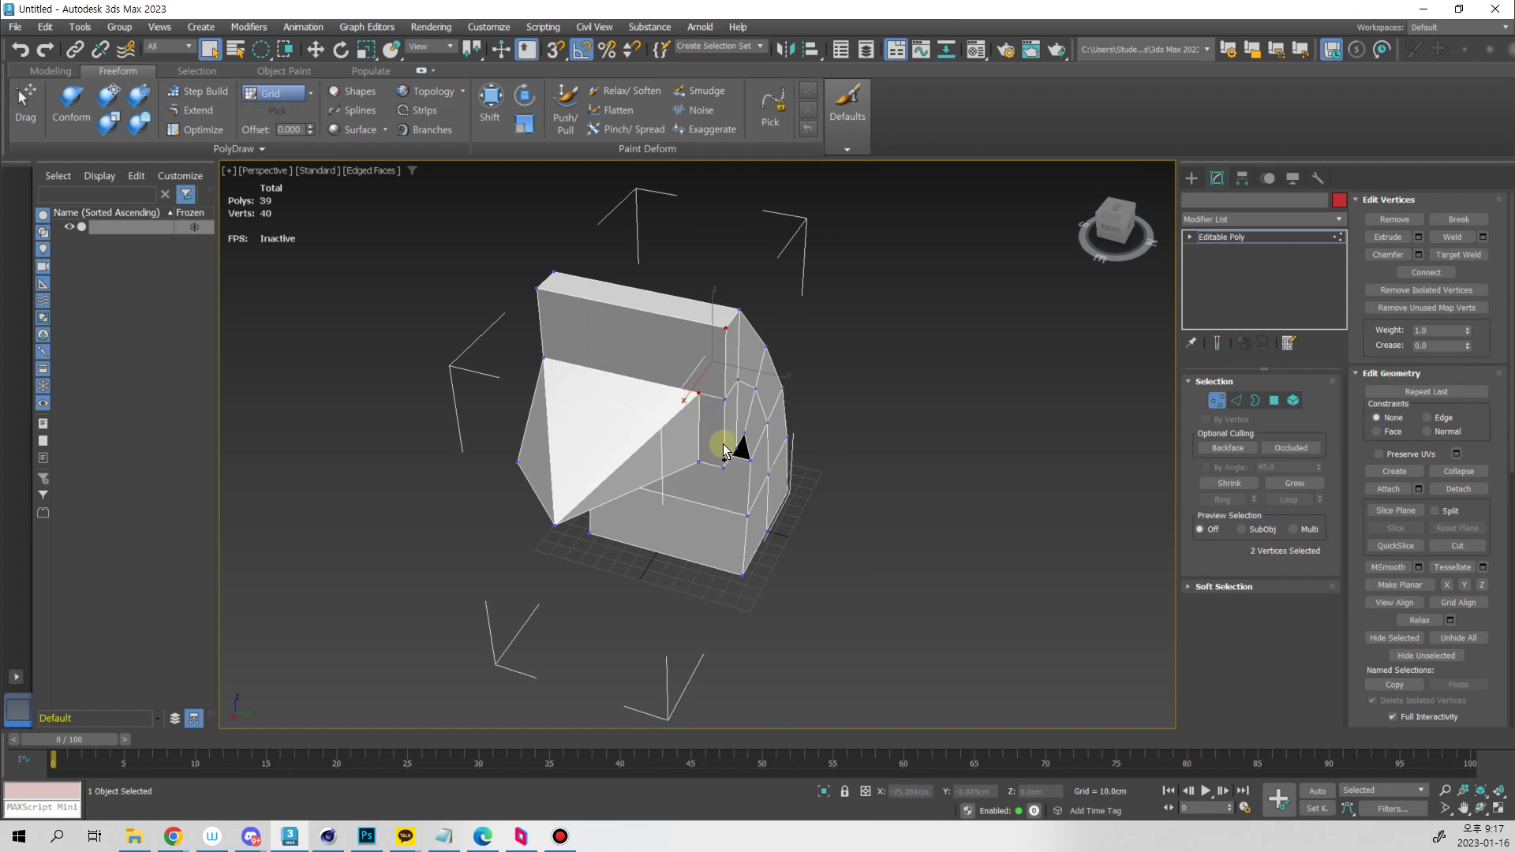
key(ctrl+shift+e)
alt+middle_drag(737, 497, 732, 407)
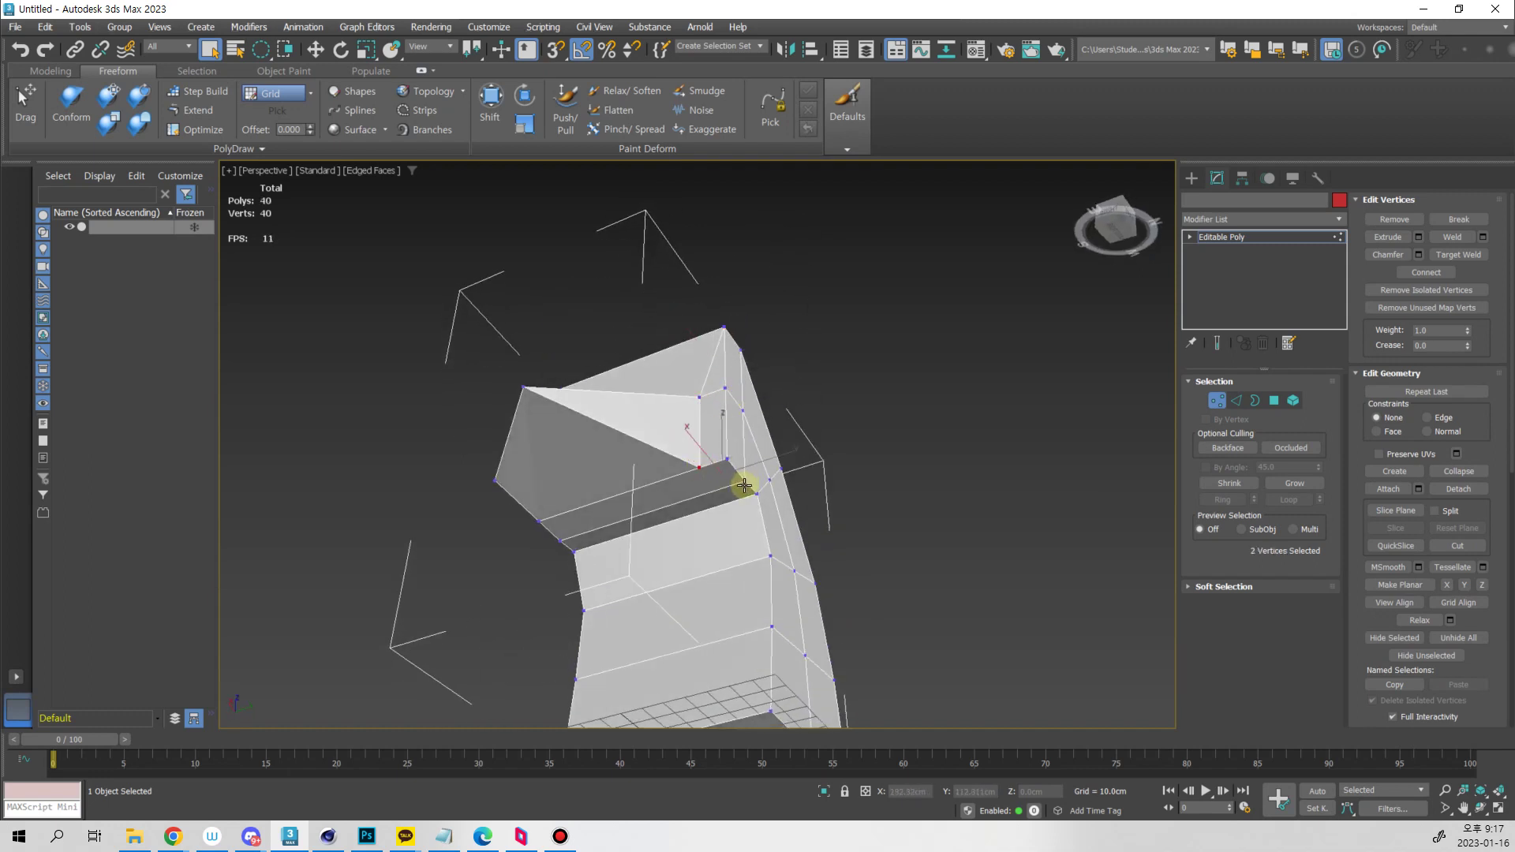
click(876, 523)
alt+middle_drag(876, 523, 833, 440)
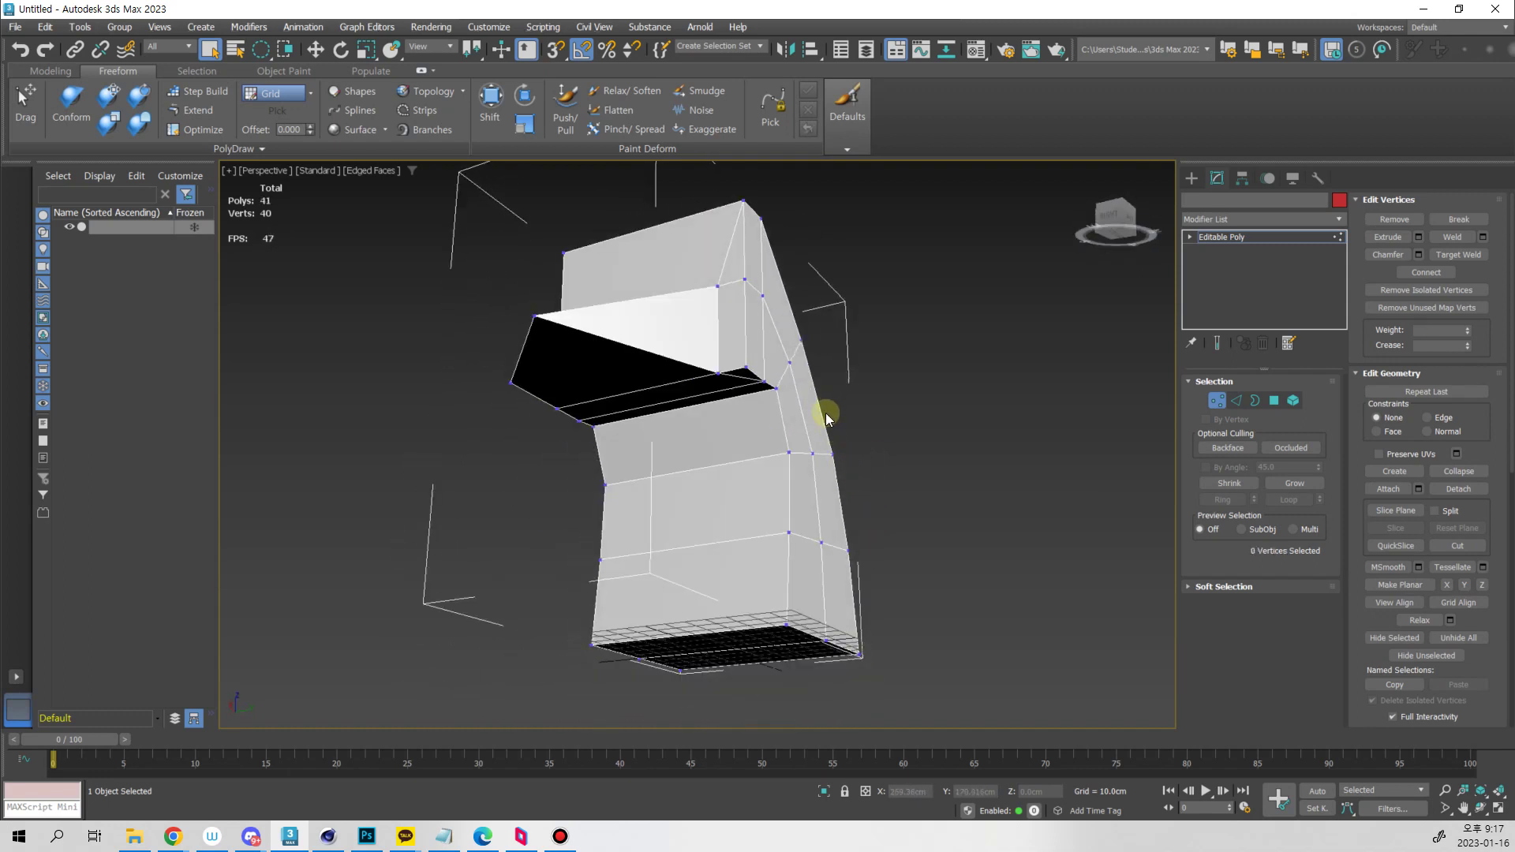
alt+middle_drag(737, 382, 675, 431)
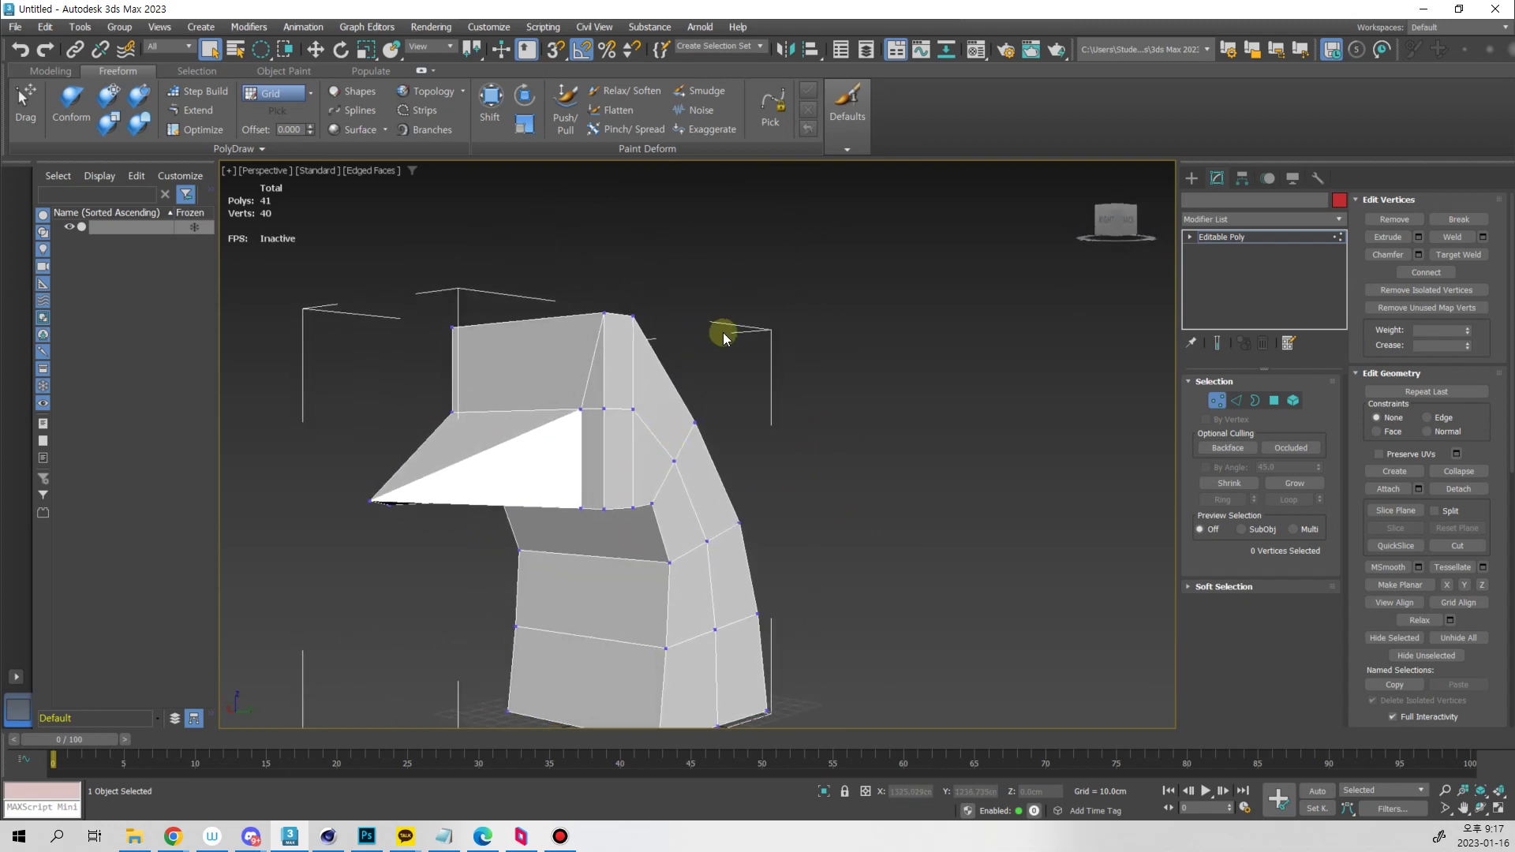
alt+middle_drag(750, 448, 773, 404)
key(1)
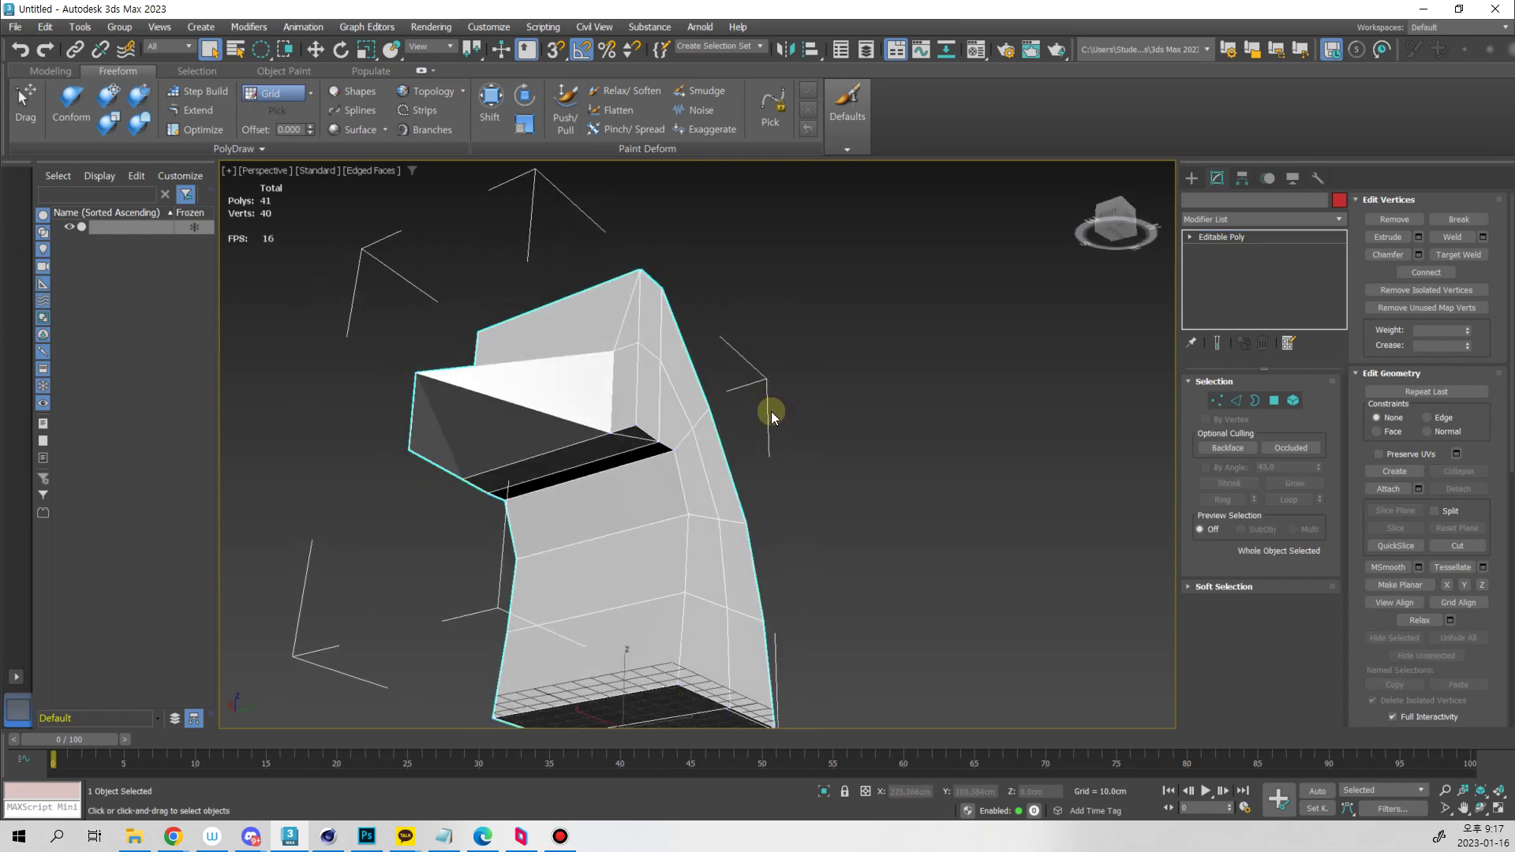
key(1)
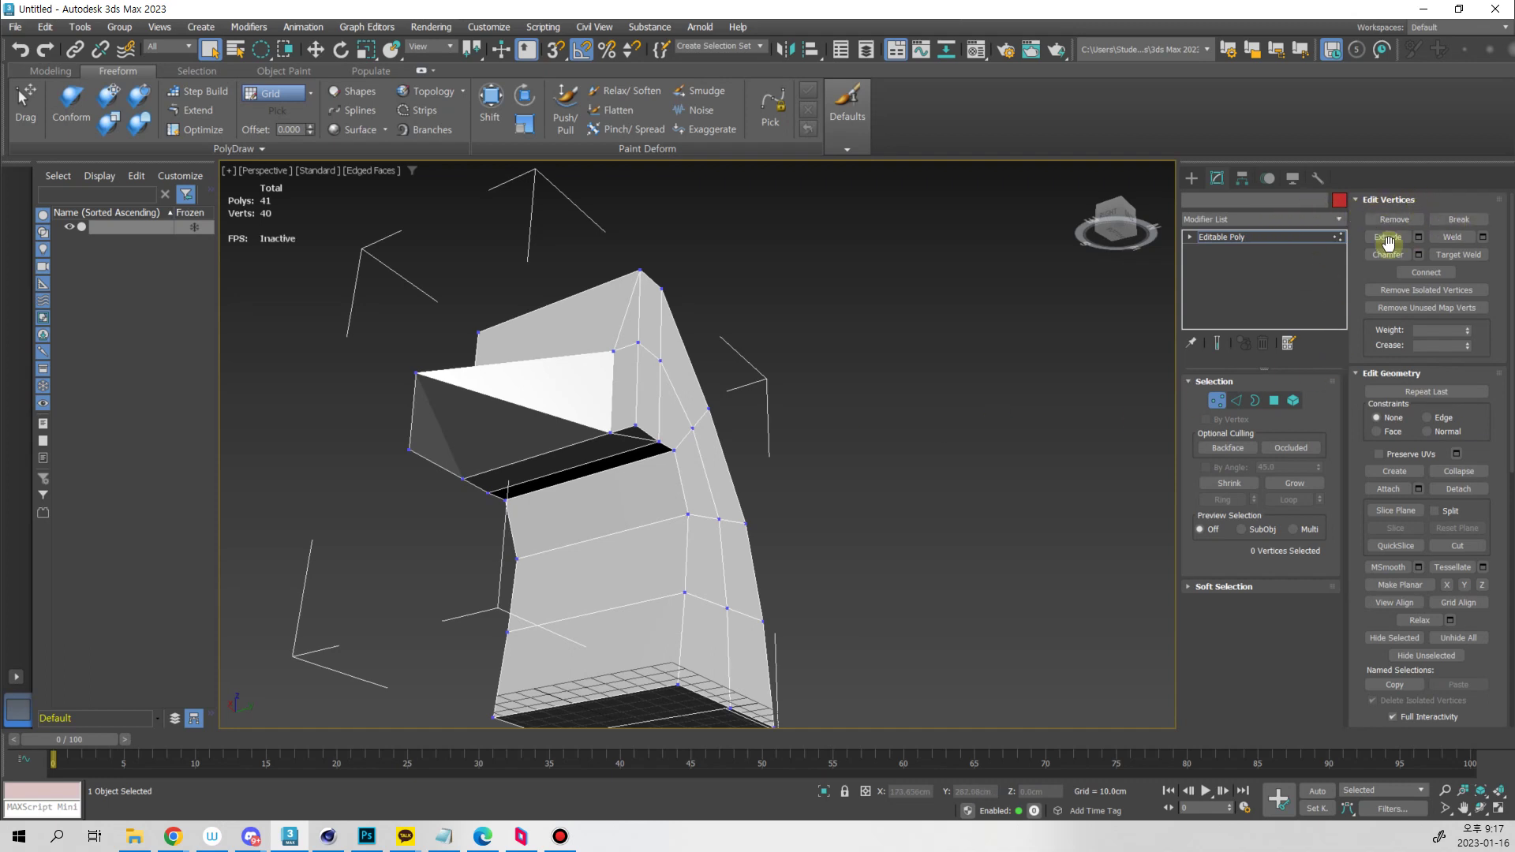
Try extruding the three middle vertices on the neck's side outward into spikes, undo it and clear the selection
alt+middle_drag(888, 426, 899, 363)
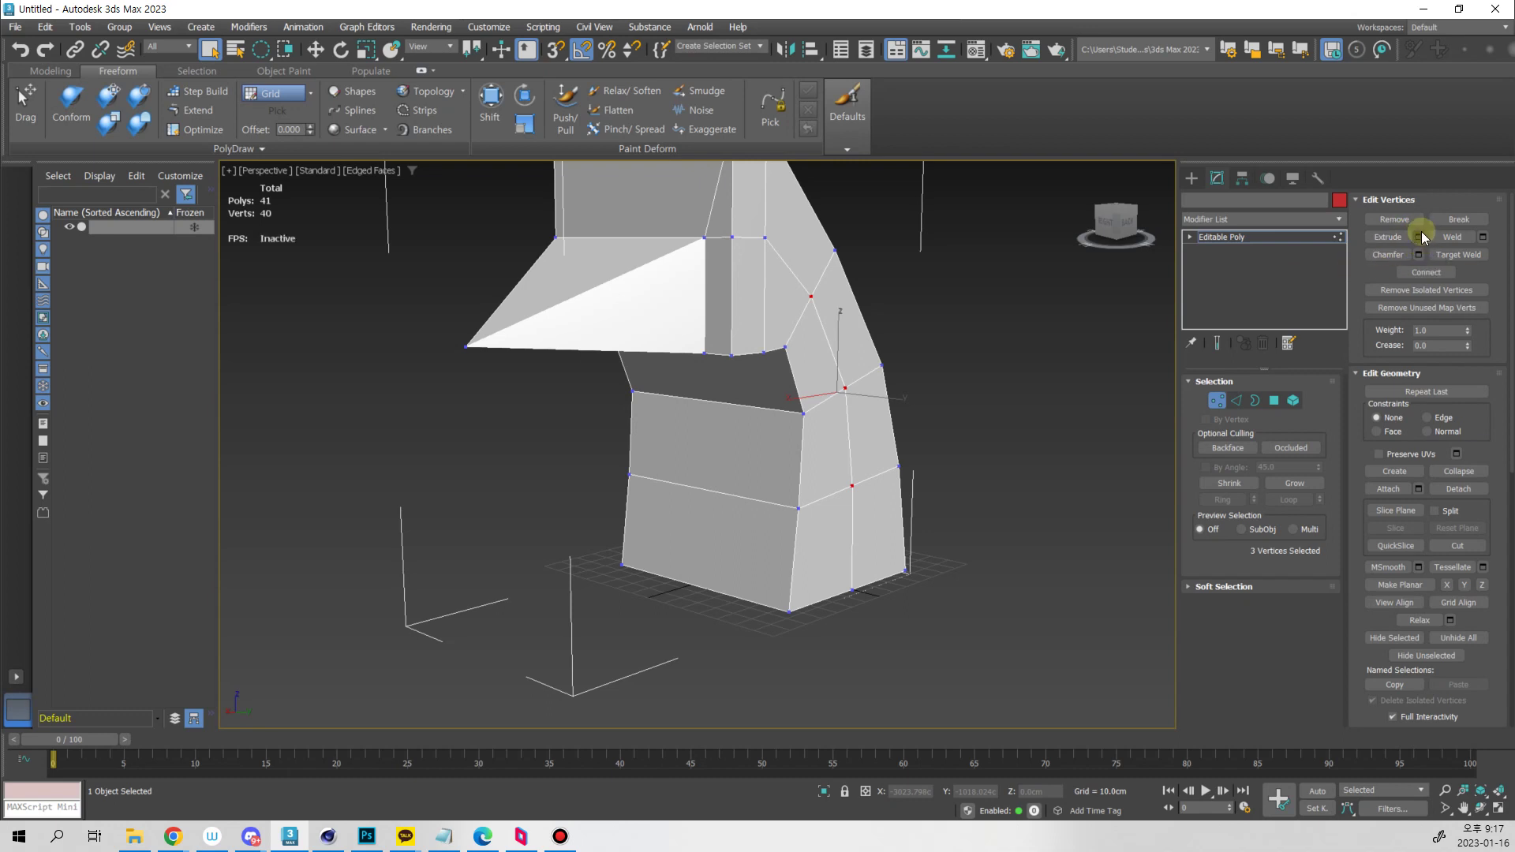
click(1418, 237)
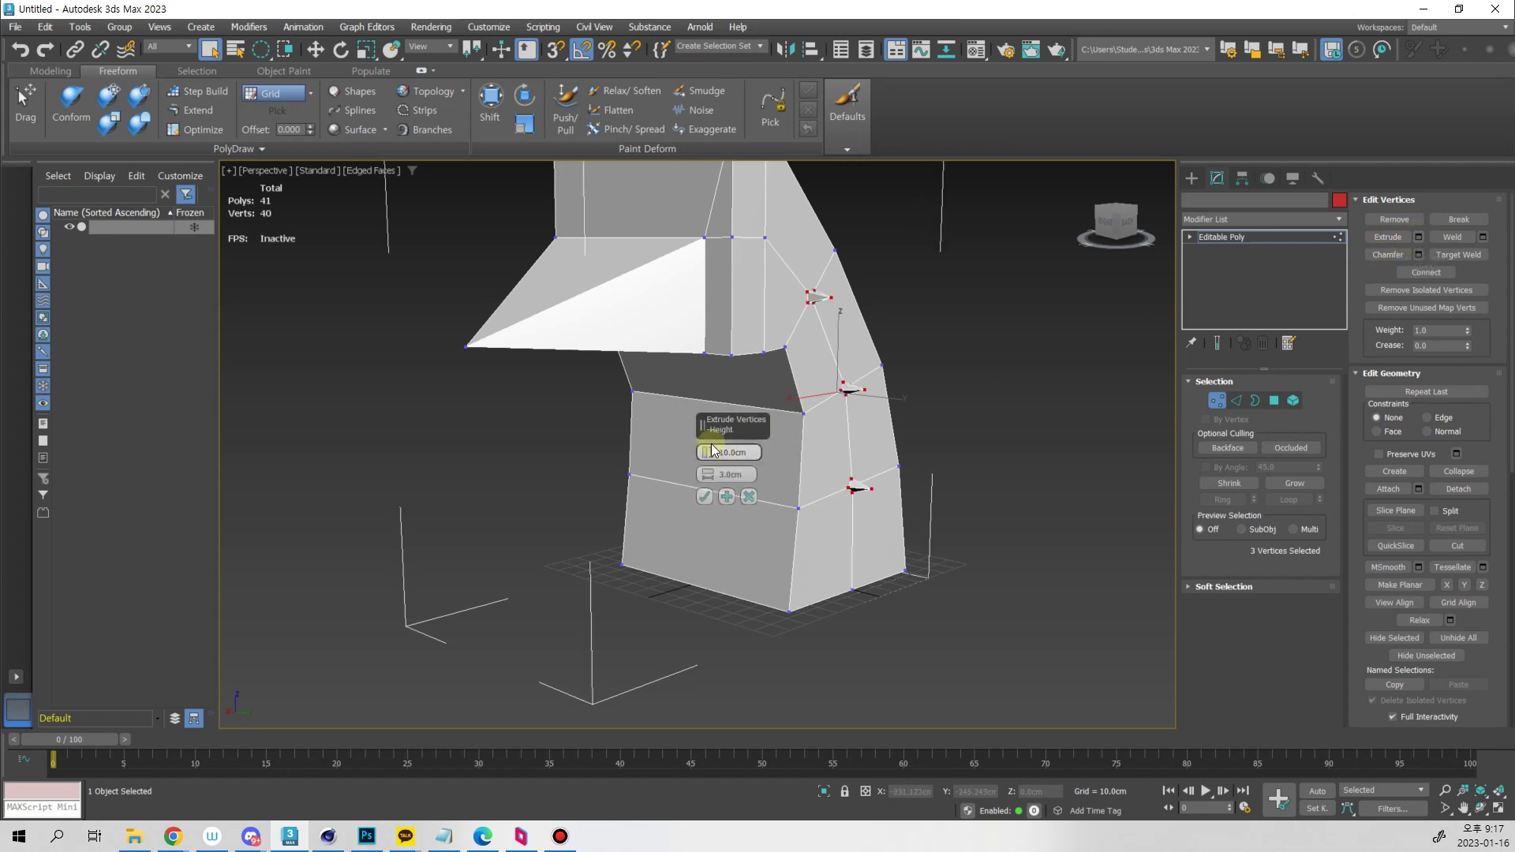
mouse_move(707, 452)
mouse_down()
mouse_move(812, 244)
mouse_move(714, 438)
mouse_up()
click(704, 497)
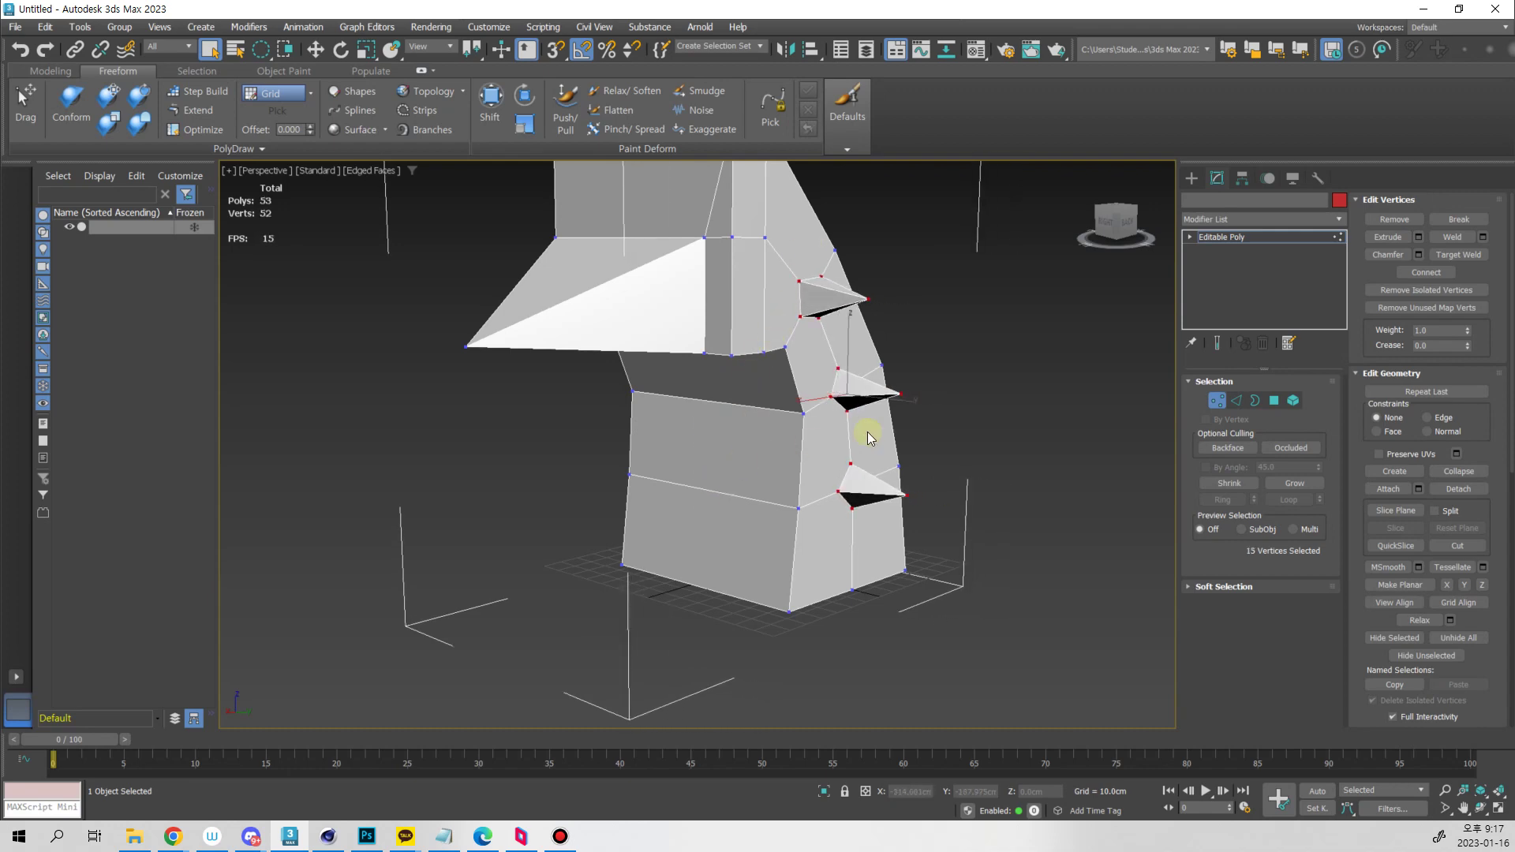
alt+middle_drag(869, 433, 856, 390)
key(ctrl+z)
click(931, 448)
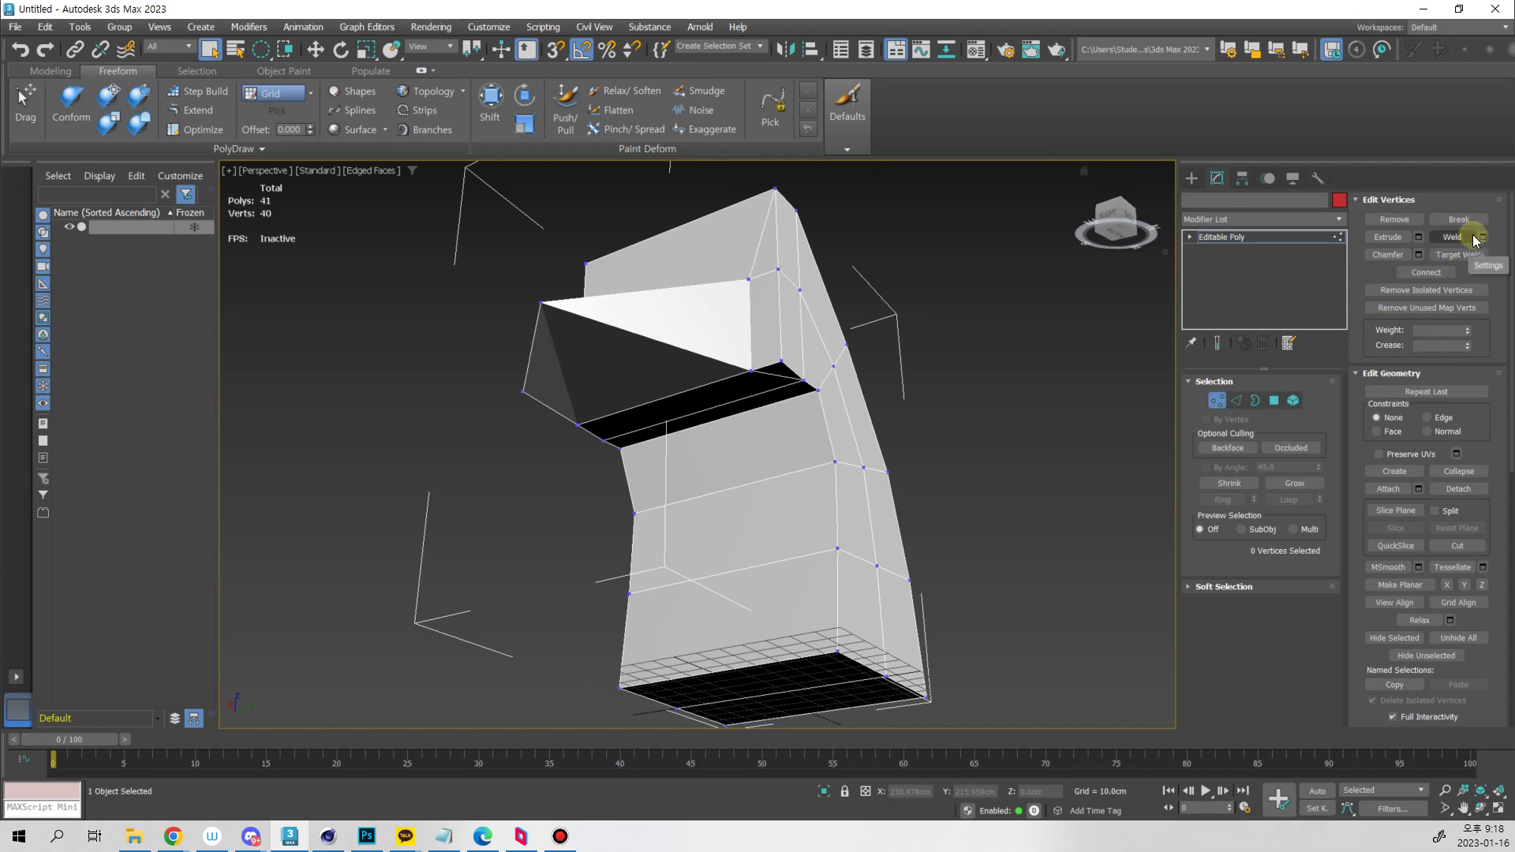
Select the edge loop around the head and move it along X towards the beak side, leaving a narrow strip
alt+middle_drag(793, 331, 892, 419)
key(2)
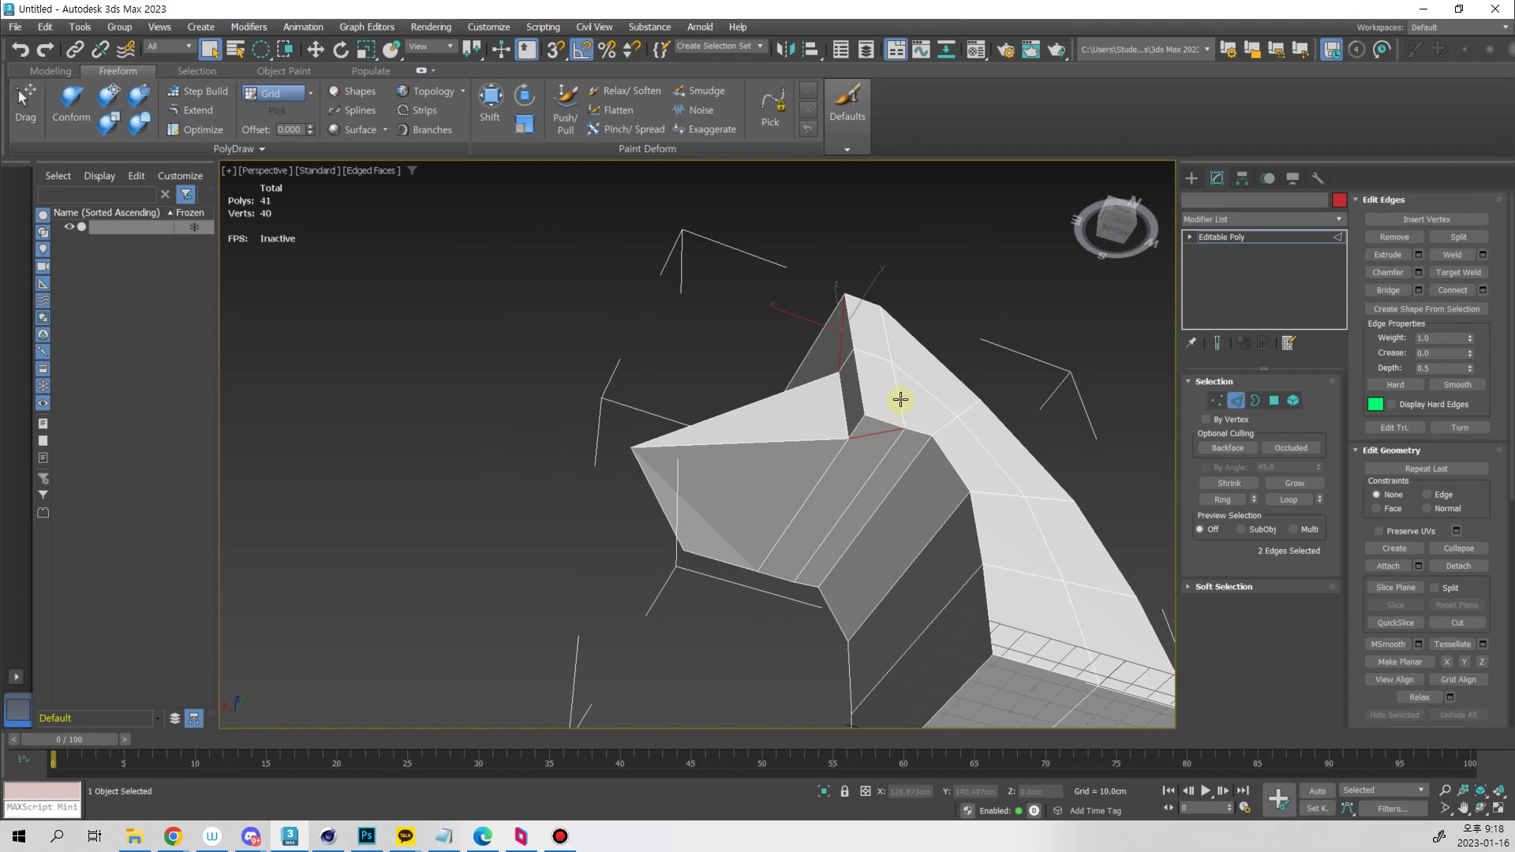
double_click(886, 430)
key(w)
mouse_move(886, 430)
alt+middle_down()
mouse_move(903, 525)
mouse_move(891, 446)
alt+middle_up()
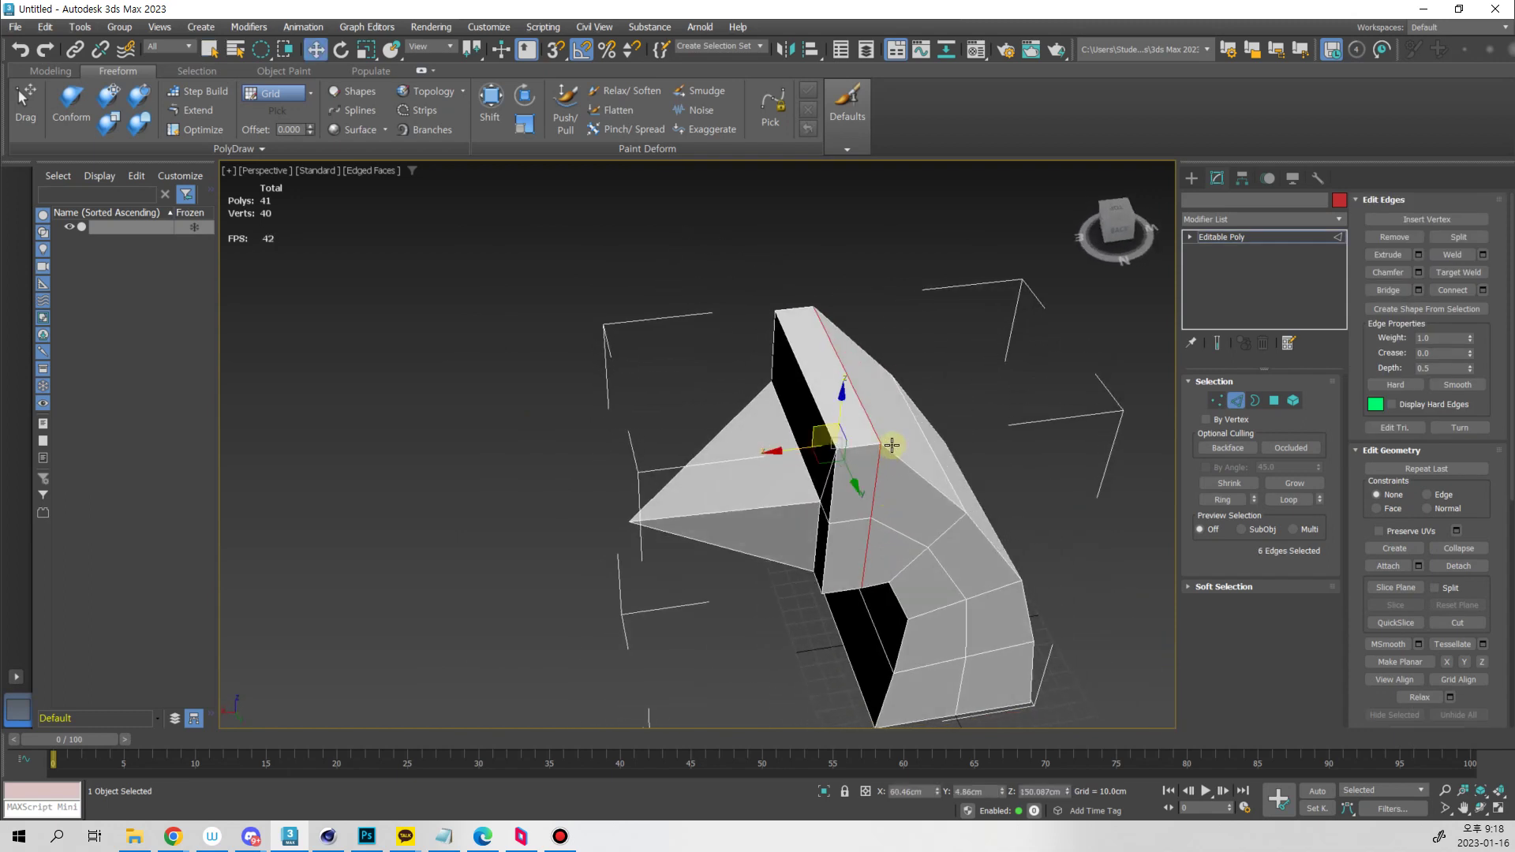
drag(793, 456, 771, 450)
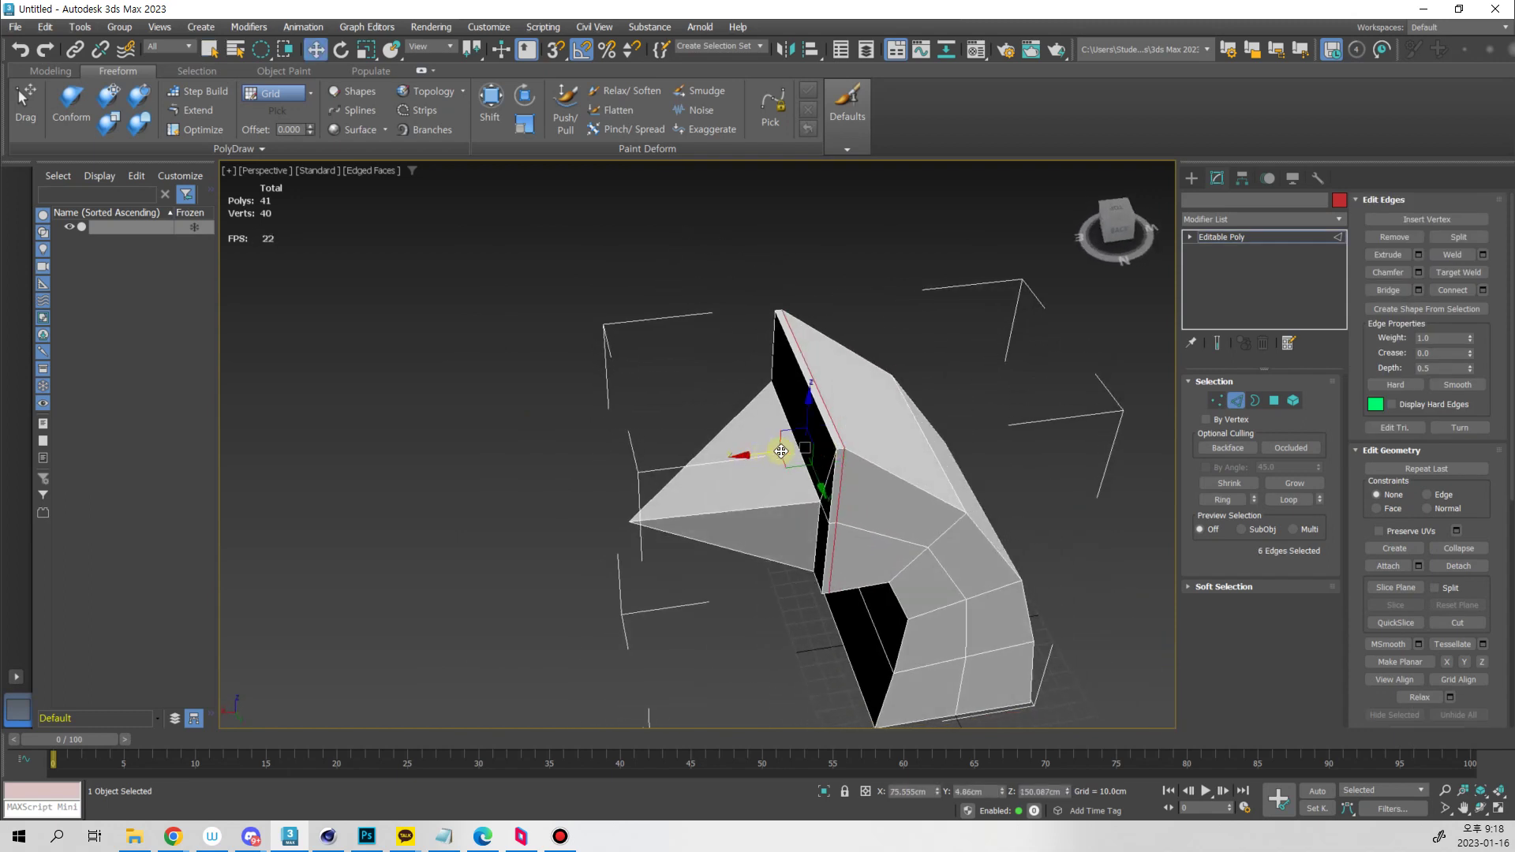
Select one short edge across the narrow strip on the head and extend the selection to its full ring
scroll(781, 449, up, 2)
scroll(835, 462, up, 3)
key(2)
key(2)
key(q)
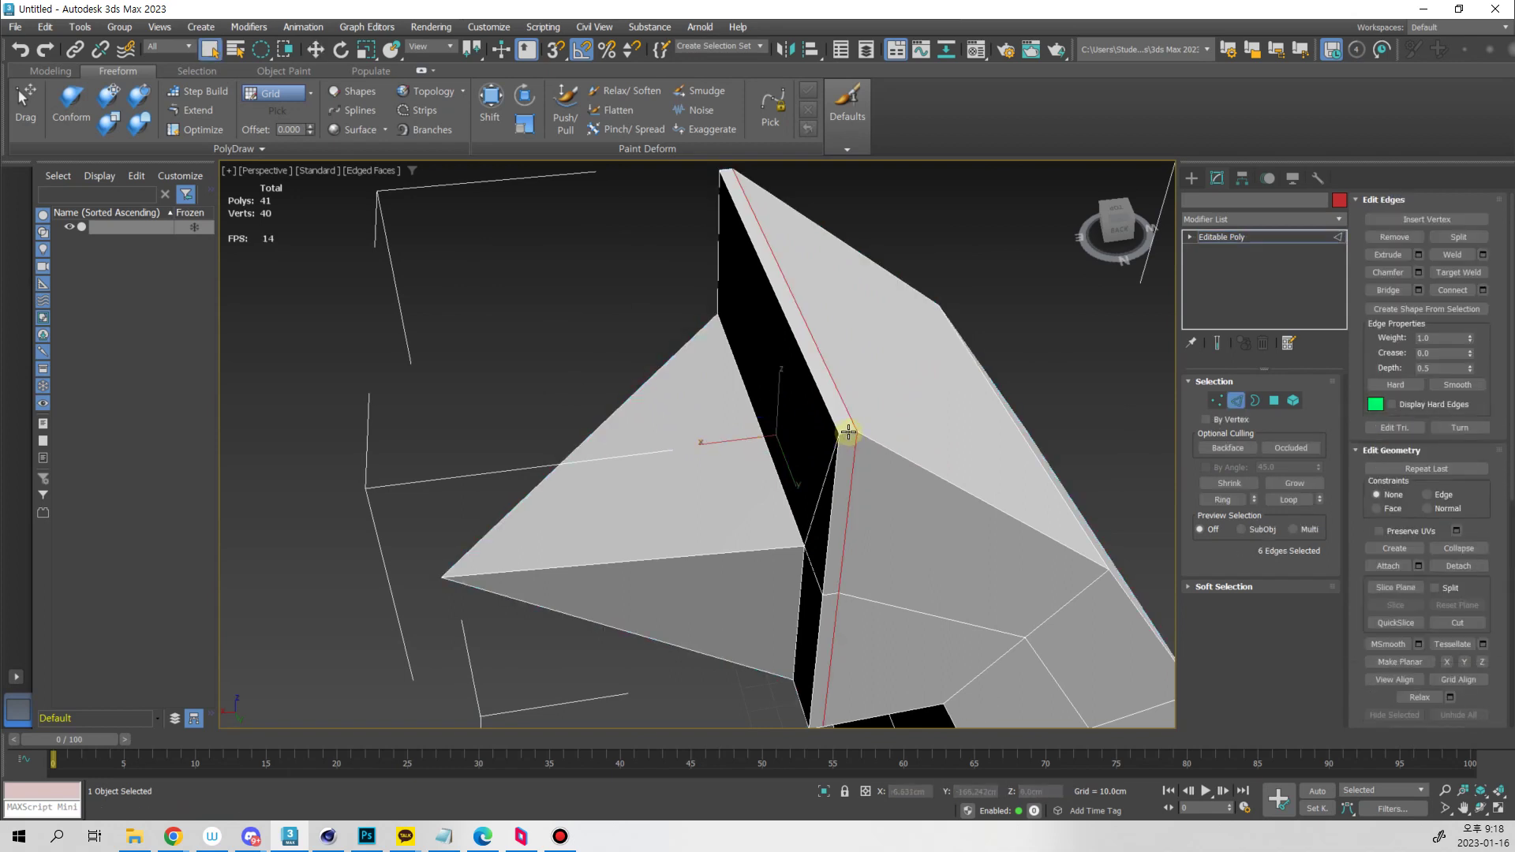
click(850, 433)
alt+middle_drag(883, 465, 853, 375)
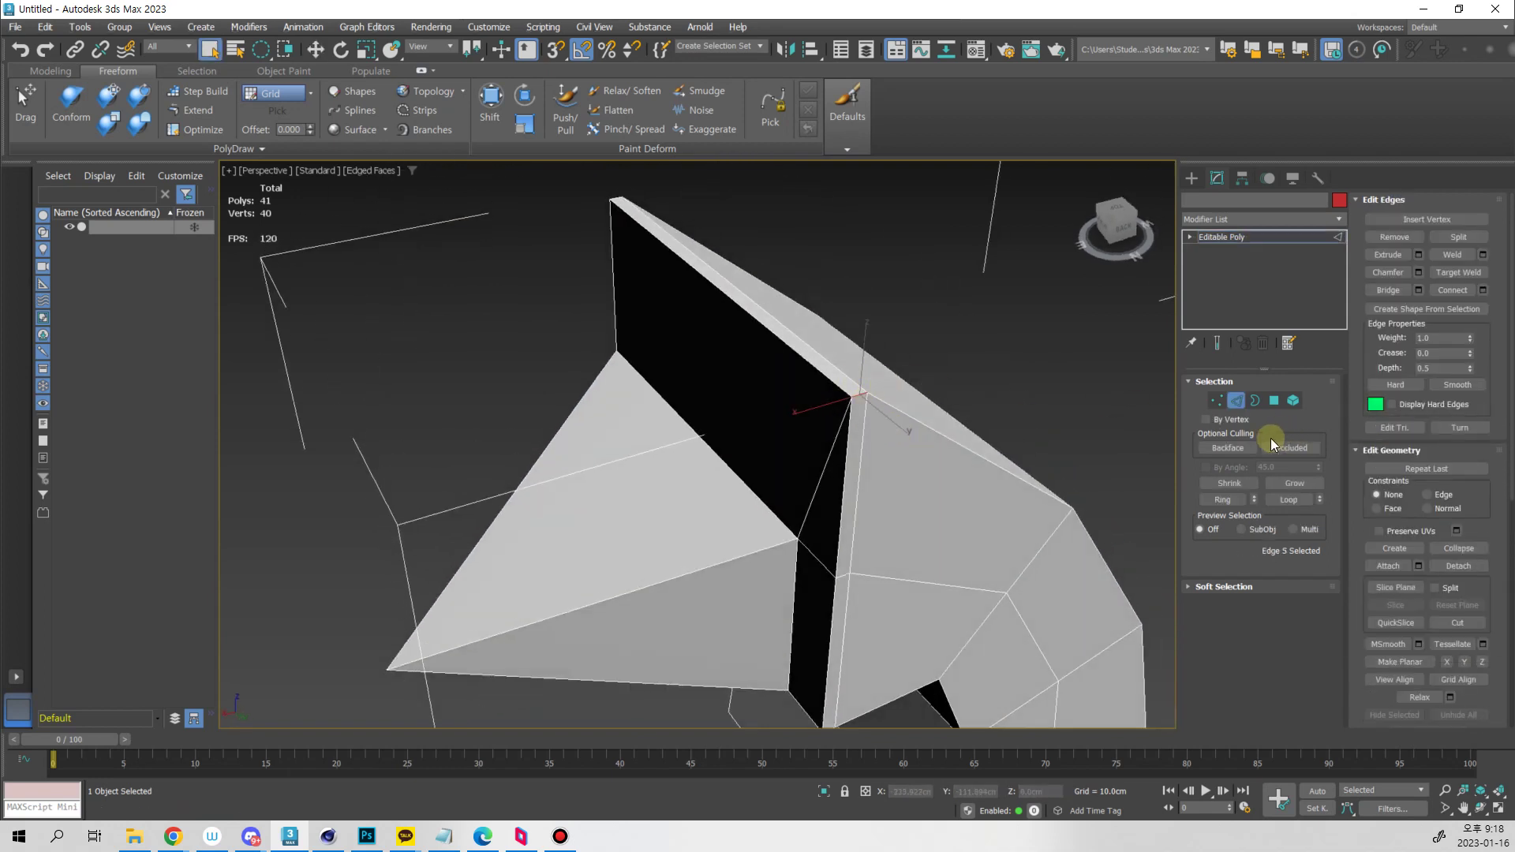
click(1222, 499)
mouse_move(994, 474)
middle_down()
mouse_move(936, 463)
mouse_move(923, 423)
middle_up()
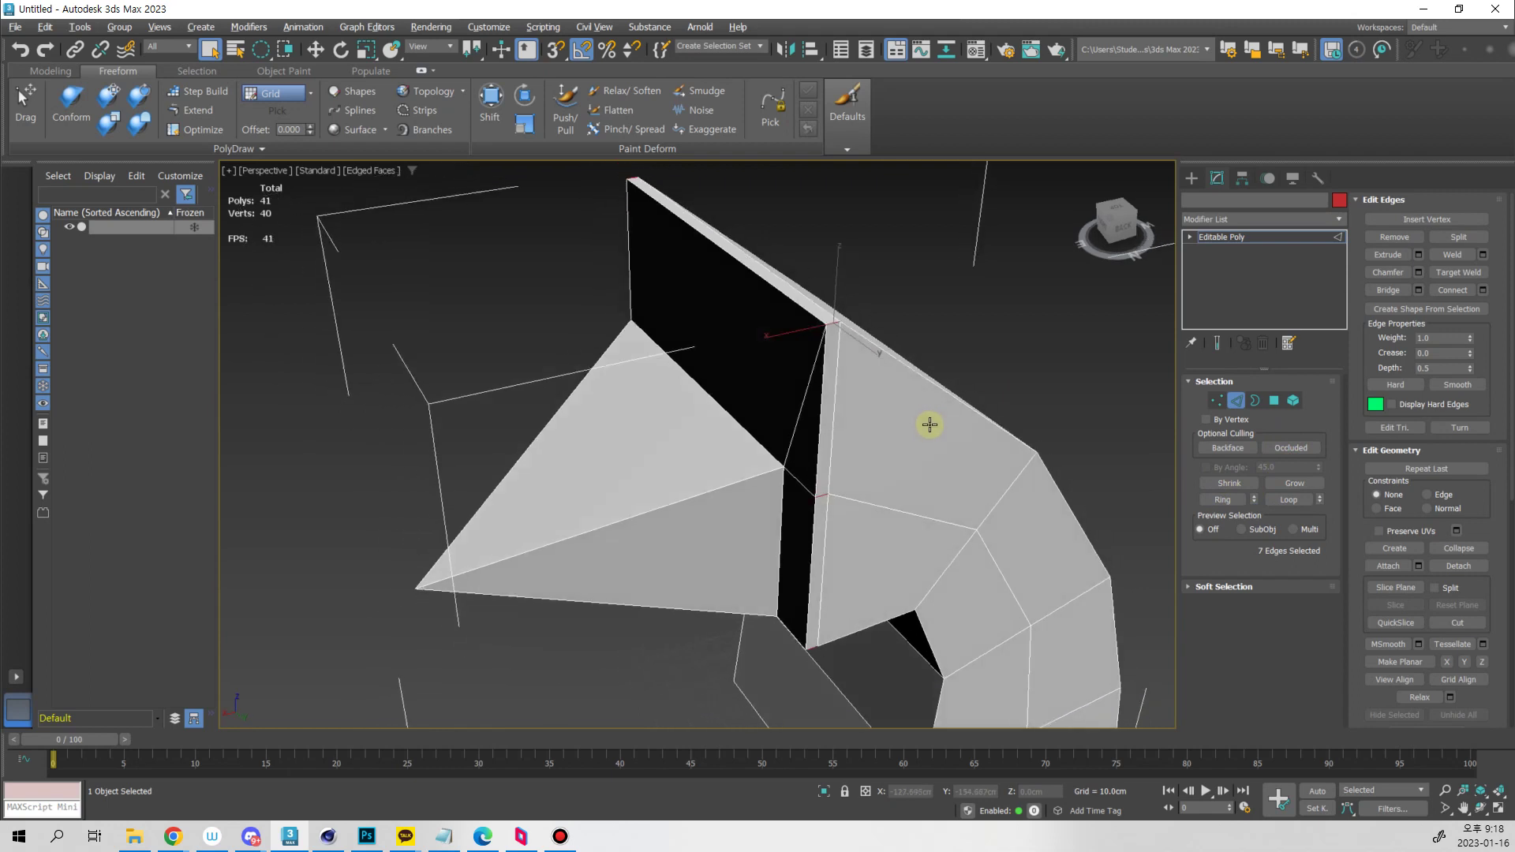
Try welding the vertices along the narrow strip with a threshold of about 4.9 cm, and undo the weld
click(1216, 401)
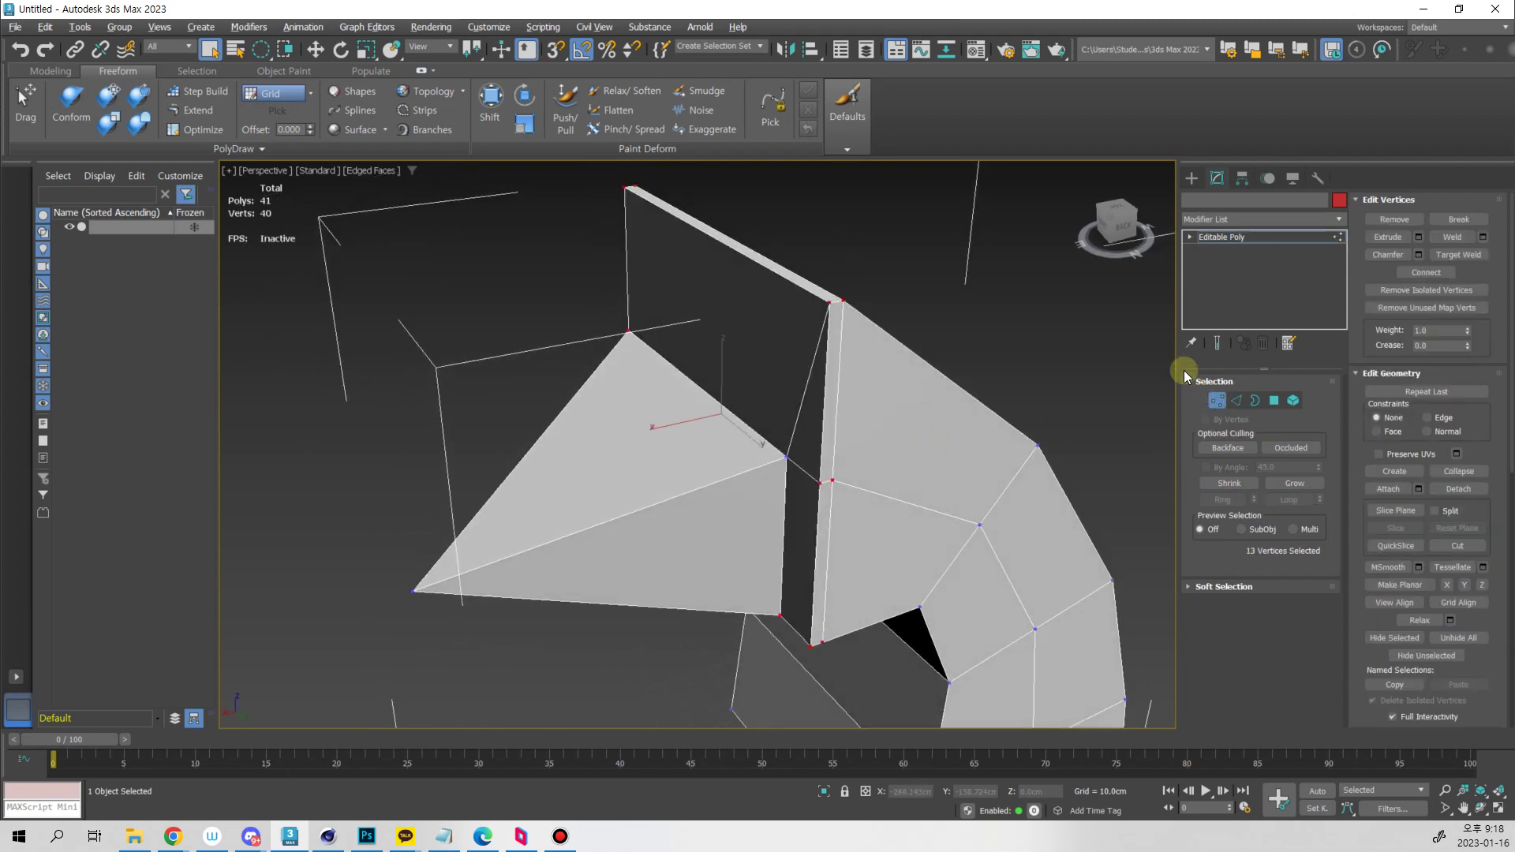
click(1483, 237)
drag(707, 456, 708, 436)
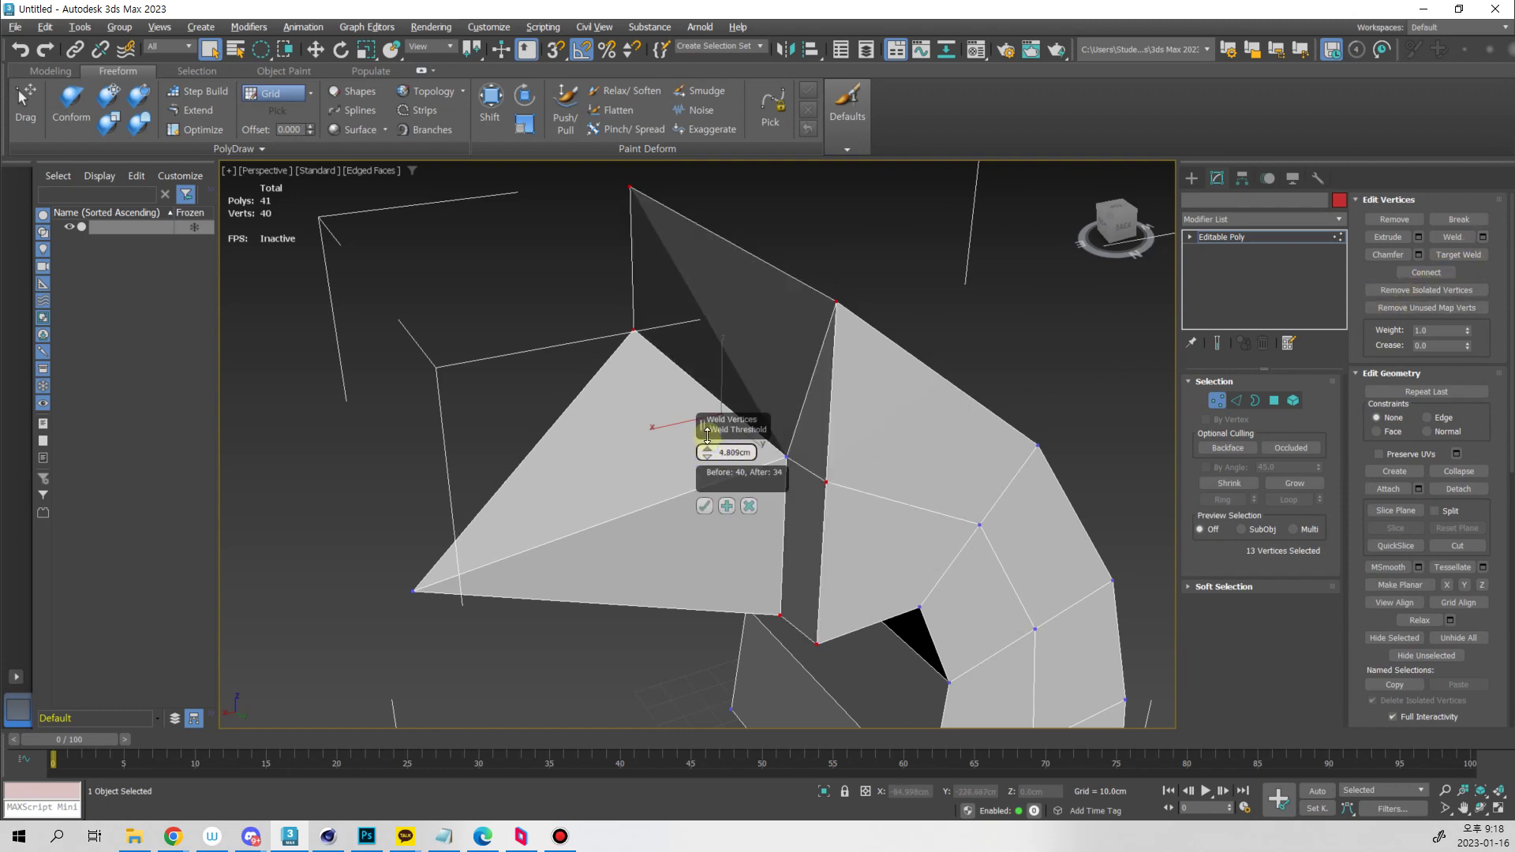
click(704, 506)
alt+middle_drag(705, 506, 904, 454)
key(ctrl+z)
click(1017, 395)
Convert the ring of short edges into a polygon selection and delete the narrow polygon strip around the head
scroll(1010, 399, up, 4)
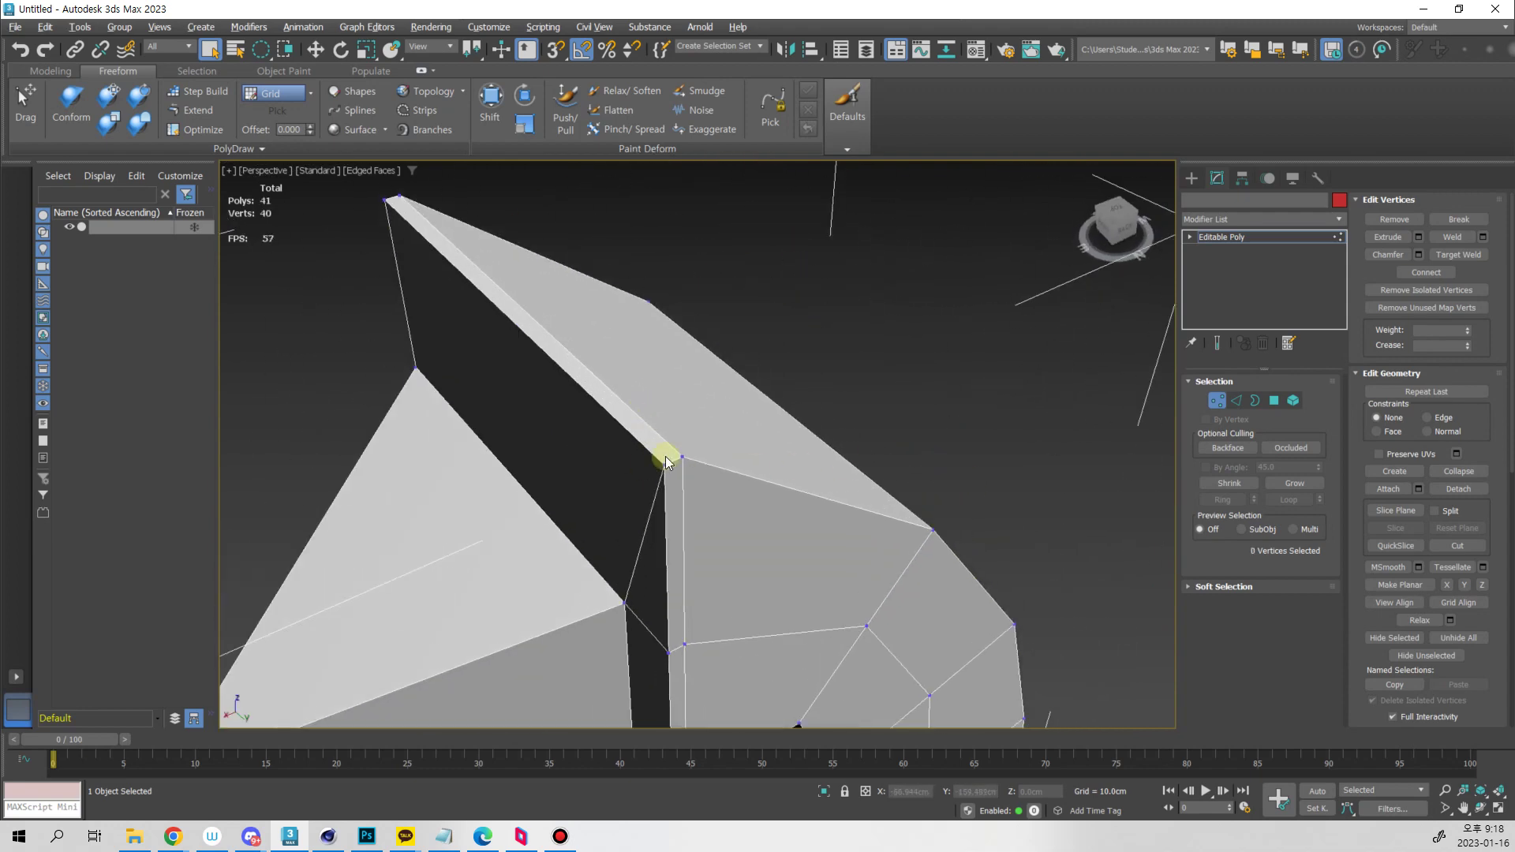
middle_drag(721, 482, 741, 457)
key(4)
click(721, 441)
ctrl+click(718, 427)
click(720, 438)
key(2)
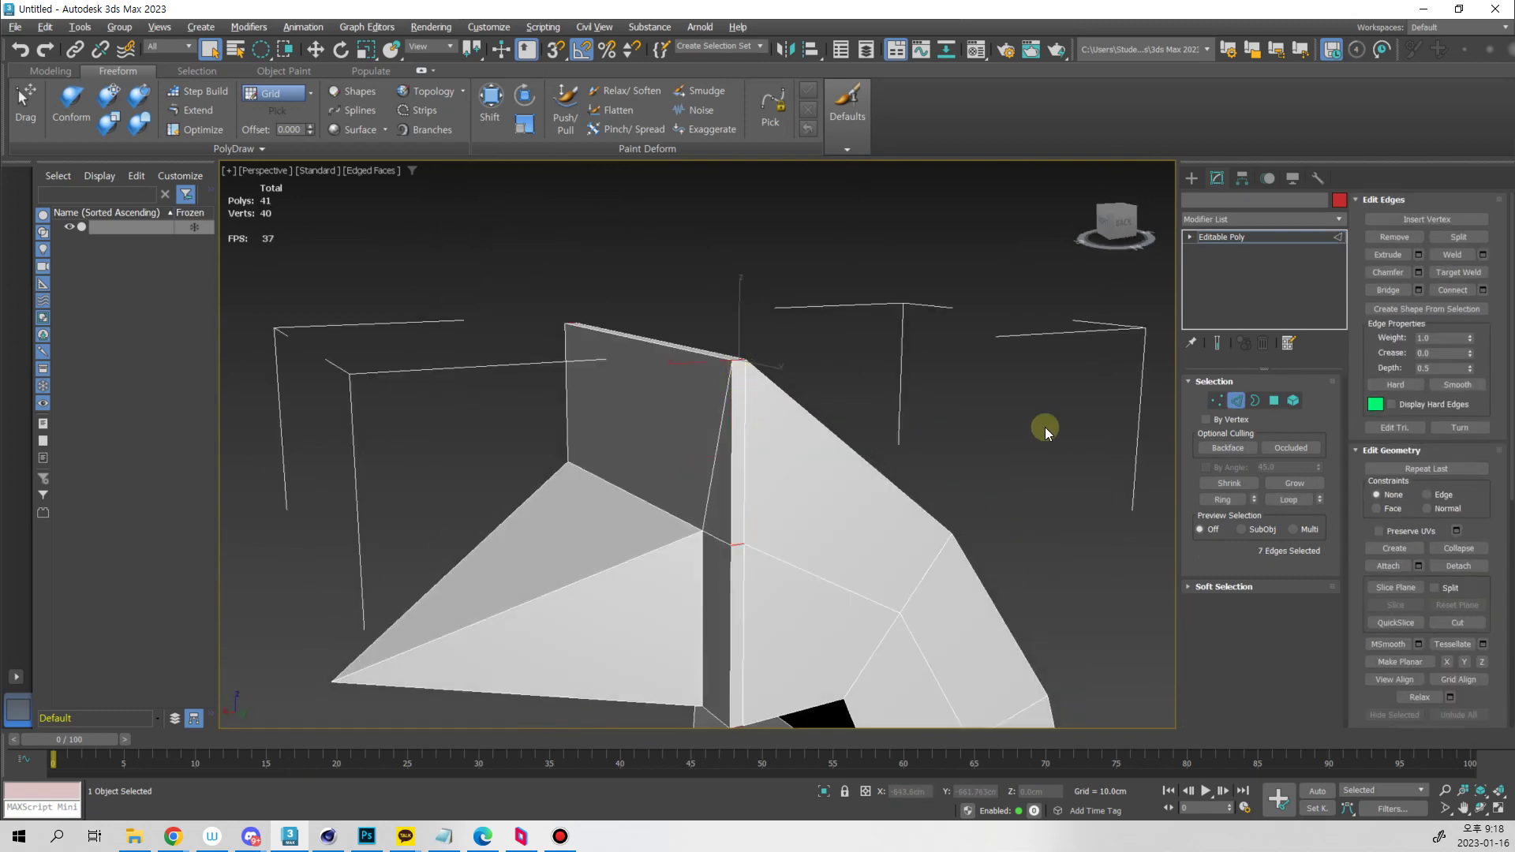
ctrl+click(1273, 400)
alt+middle_drag(924, 467, 751, 508)
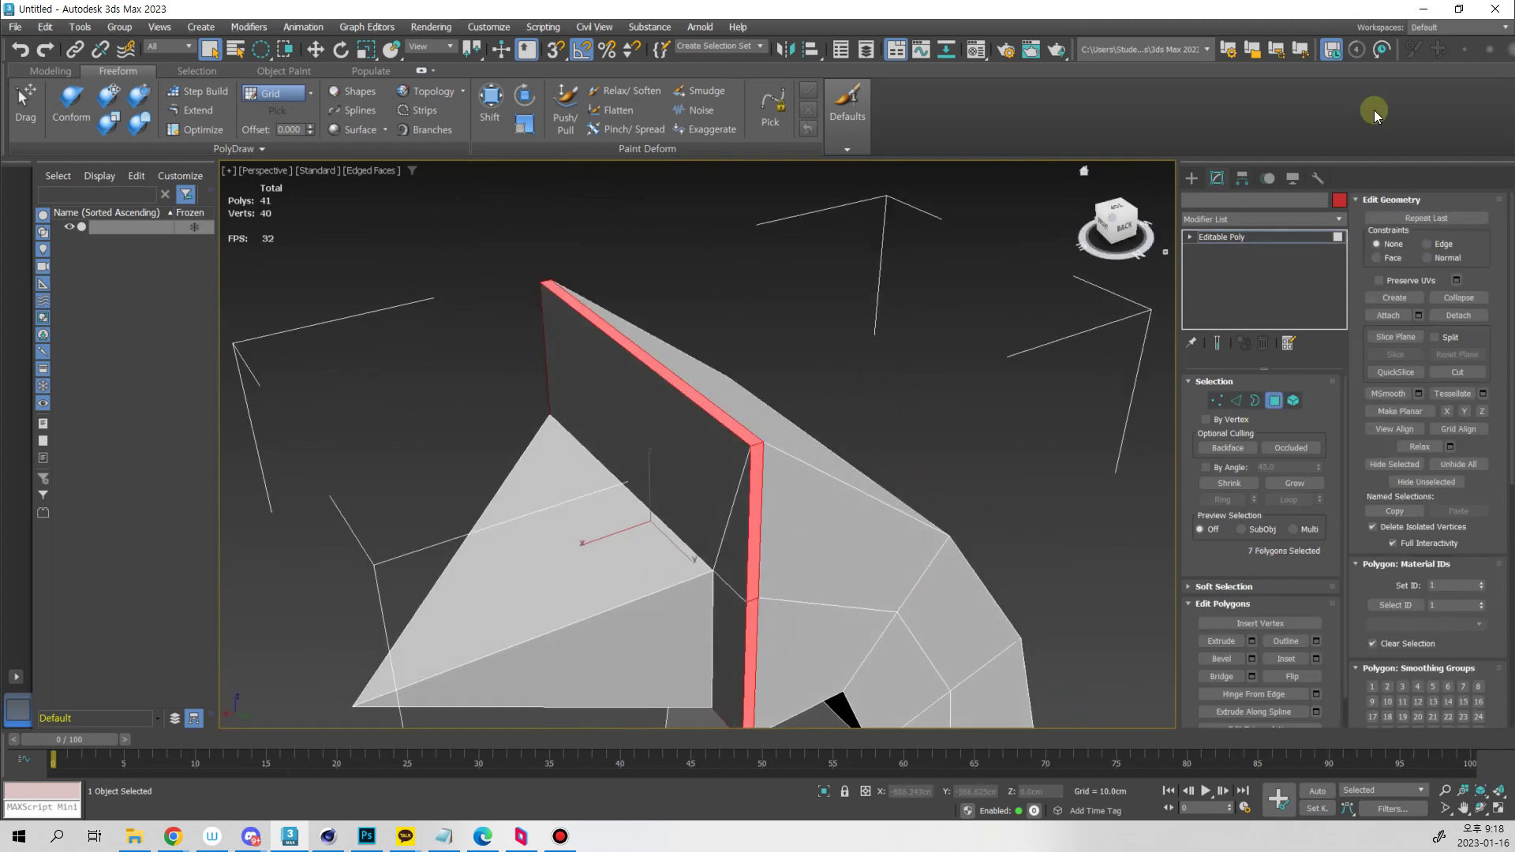
key(Delete)
Move the open border on the beak side along X until the gap to the head is almost closed
alt+middle_drag(850, 548, 647, 424)
key(3)
key(w)
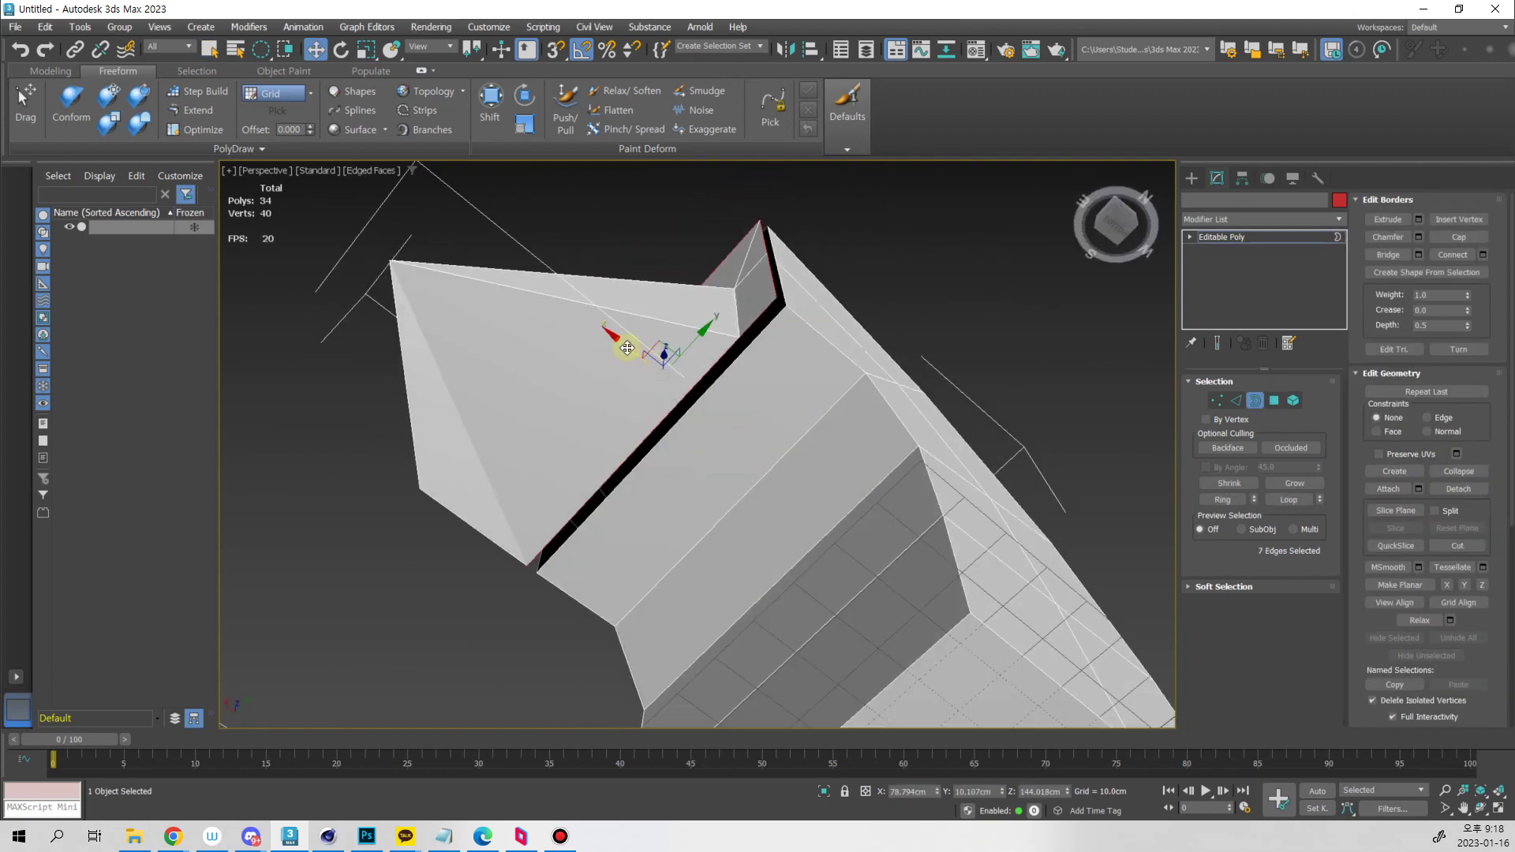
drag(627, 348, 704, 354)
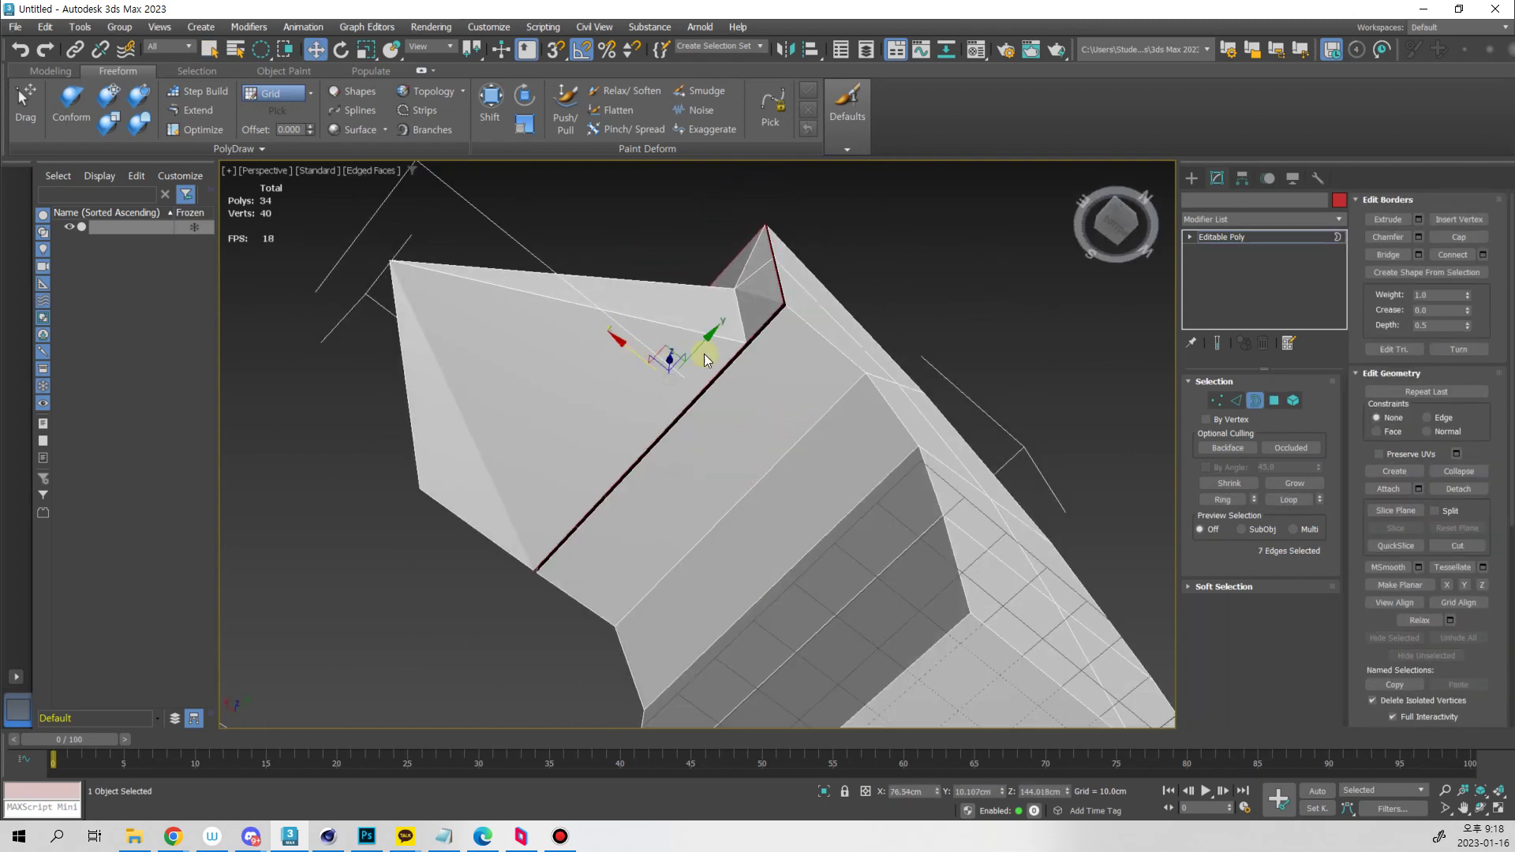
Select both borders of the gap, convert them to vertices and weld them with a 4.918 cm threshold
alt+middle_drag(704, 353, 794, 338)
ctrl+click(794, 347)
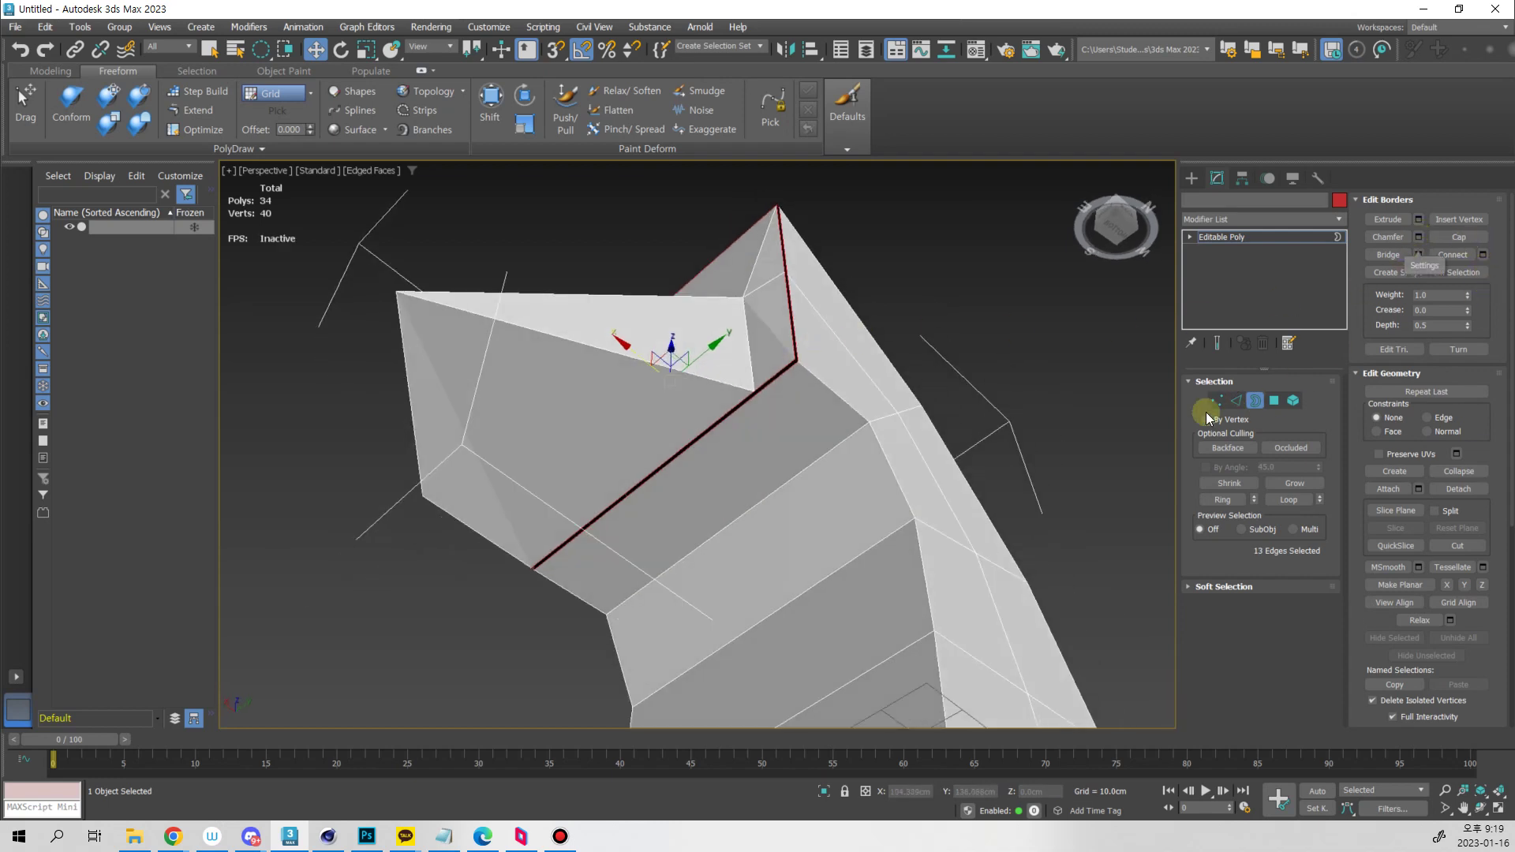
click(1218, 400)
click(1482, 239)
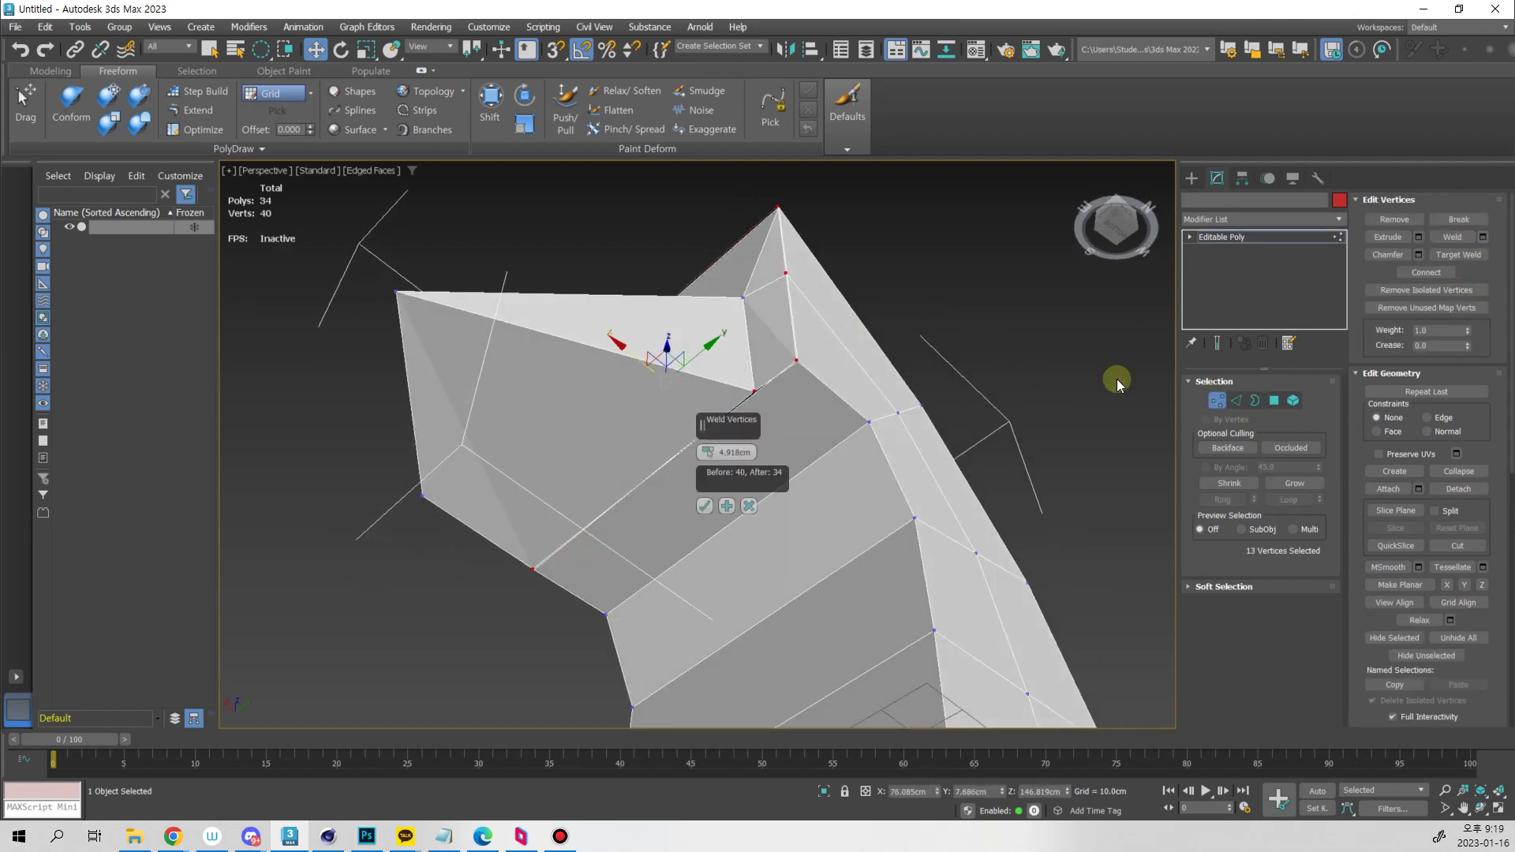
click(704, 507)
Test the weld by pulling the beak's lower corner vertex away, and undo the move
scroll(815, 402, up, 3)
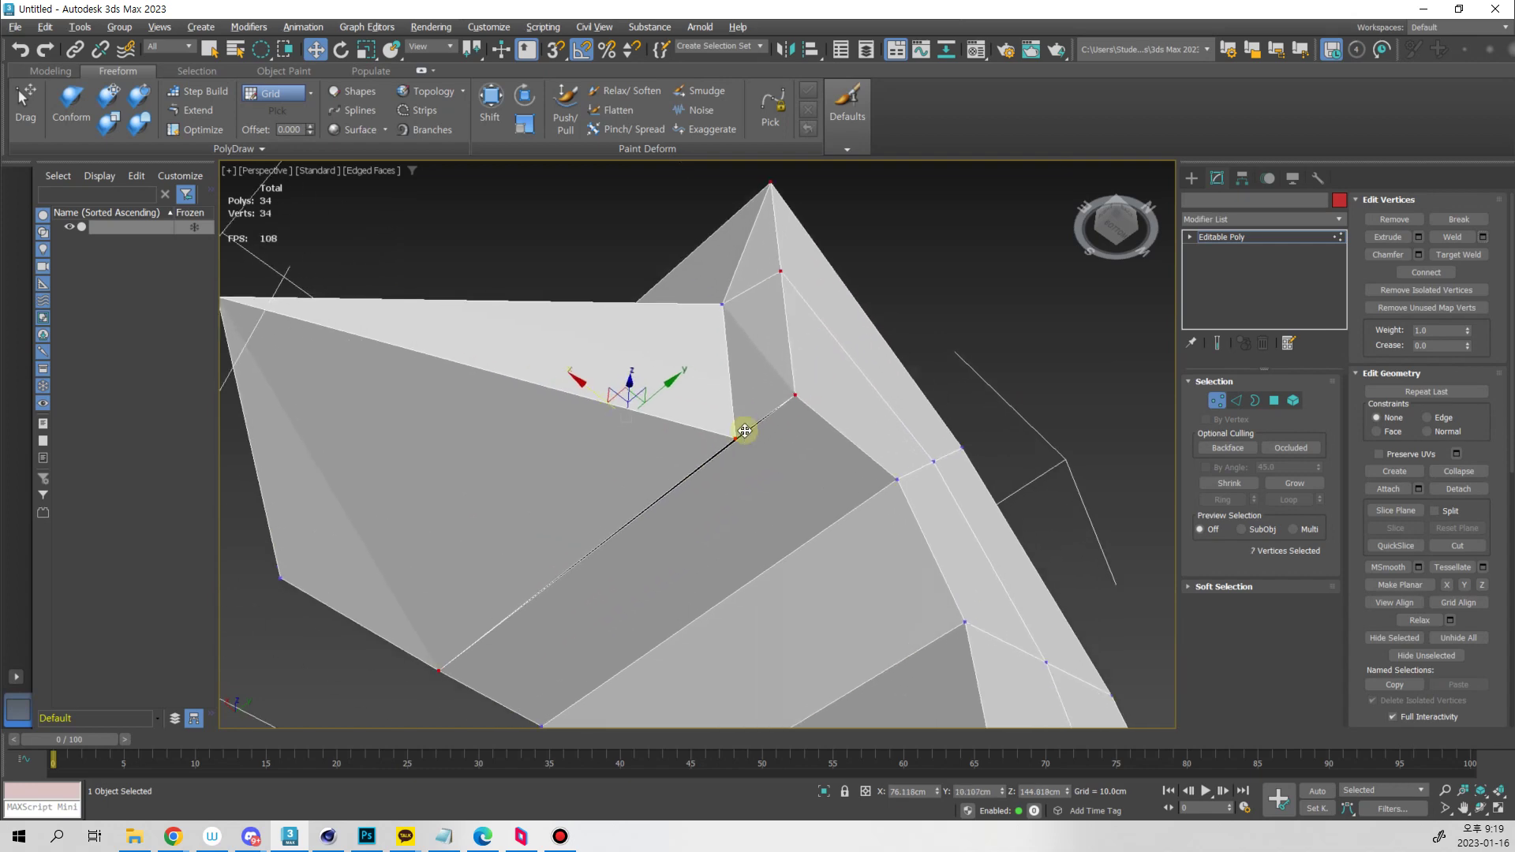
click(737, 436)
mouse_move(736, 435)
alt+middle_down()
mouse_move(771, 494)
mouse_move(732, 416)
alt+middle_up()
drag(710, 412, 678, 378)
key(ctrl+z)
Select the remaining open border along the underside of the beak and cap it
key(3)
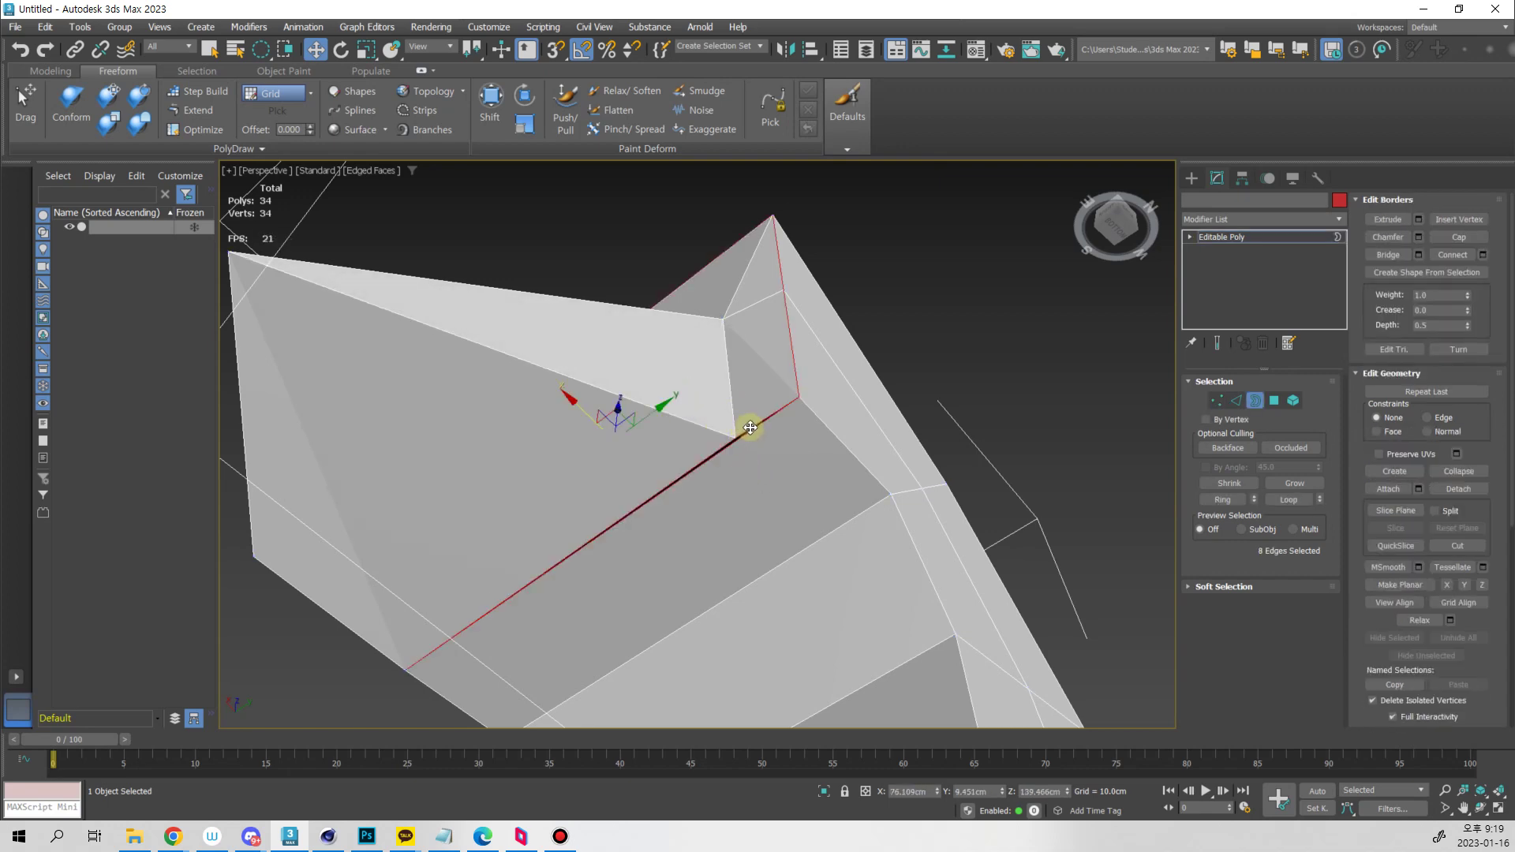
key(q)
alt+middle_drag(764, 474, 816, 465)
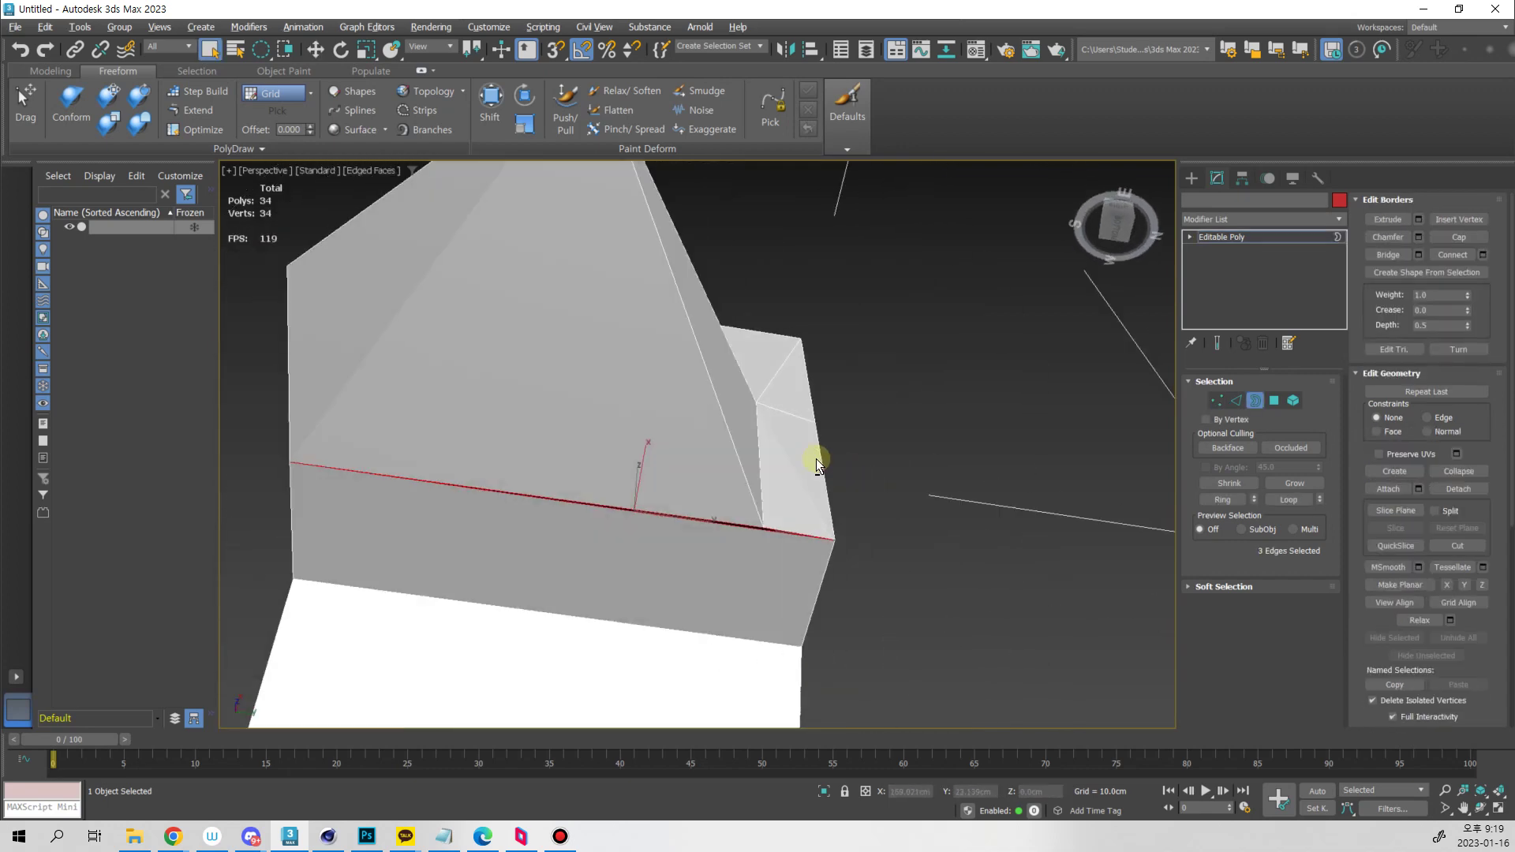
alt+middle_drag(908, 474, 737, 473)
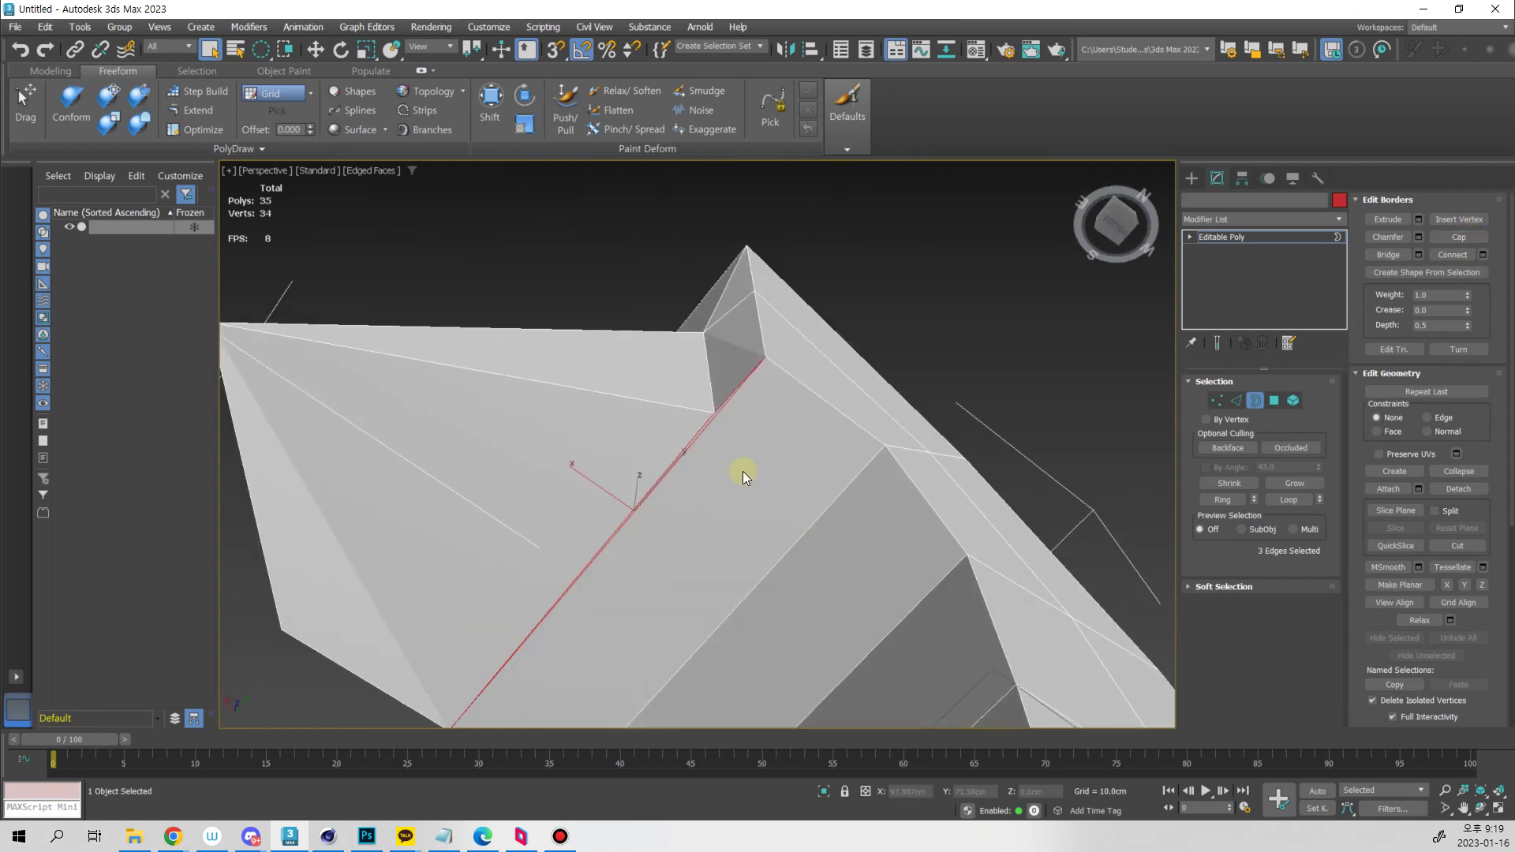
Try moving the vertex at the end of the capped seam to check the geometry, and undo the move
key(1)
key(w)
drag(678, 379, 628, 351)
click(714, 412)
alt+middle_drag(694, 383, 744, 411)
key(ctrl+z)
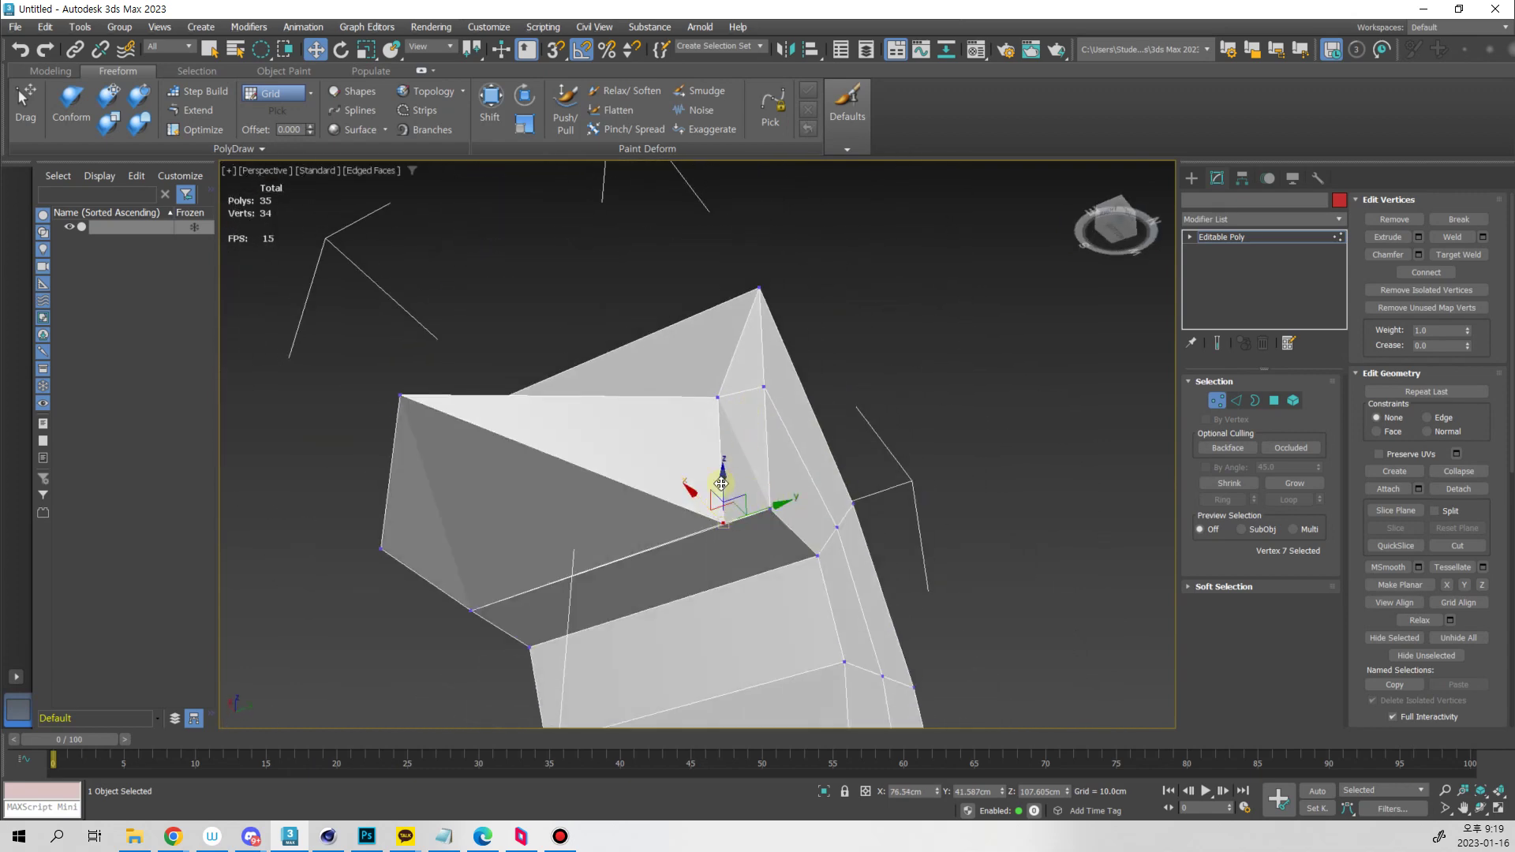
Use Target Weld to merge the beak's upper inner vertex onto the neighbouring vertex on the head's side edge
alt+middle_drag(793, 517, 772, 386)
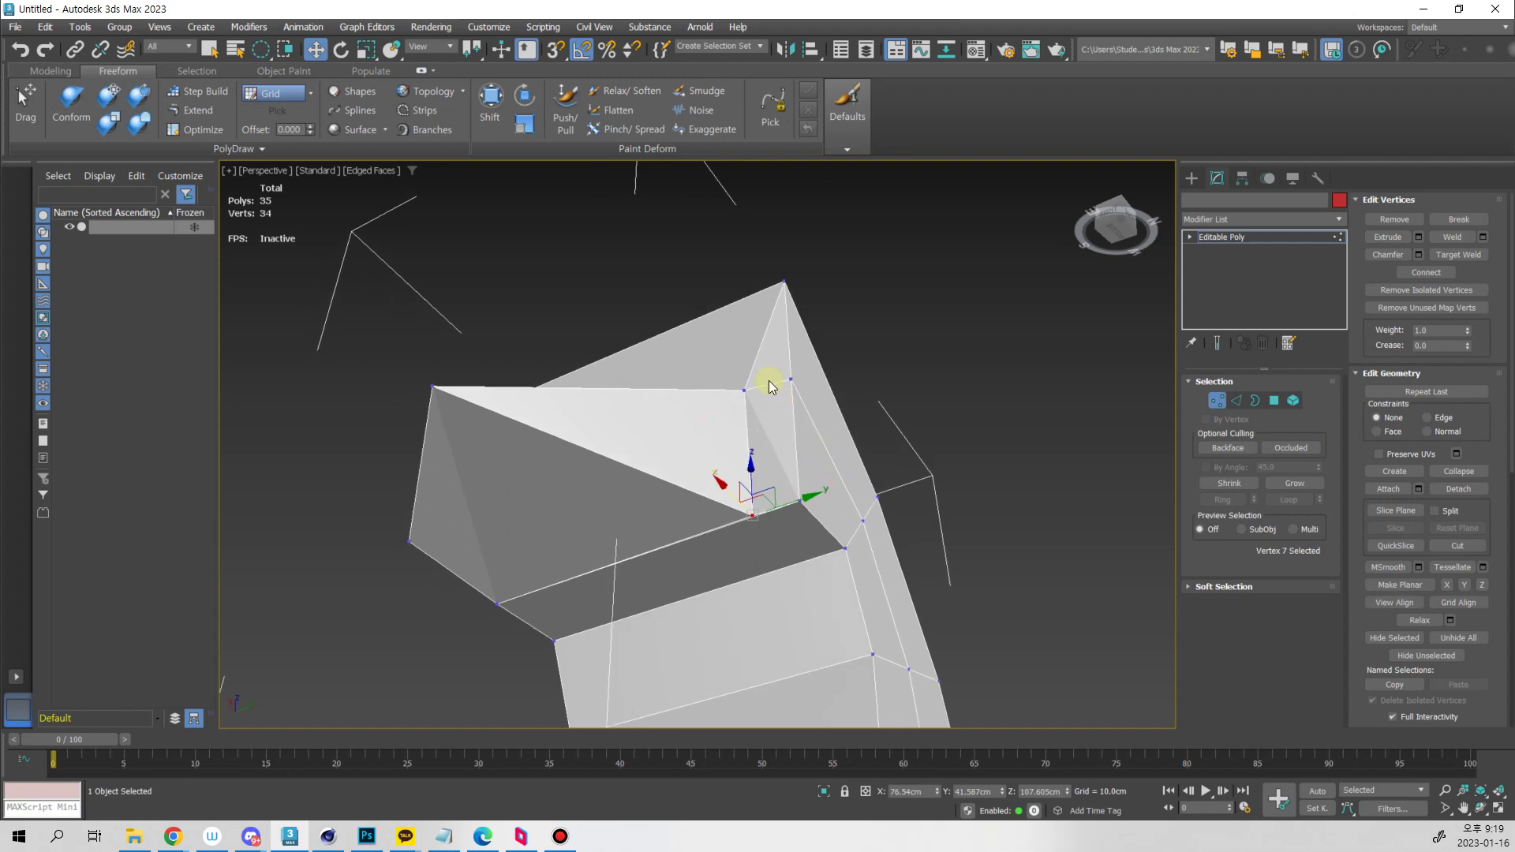
click(1459, 254)
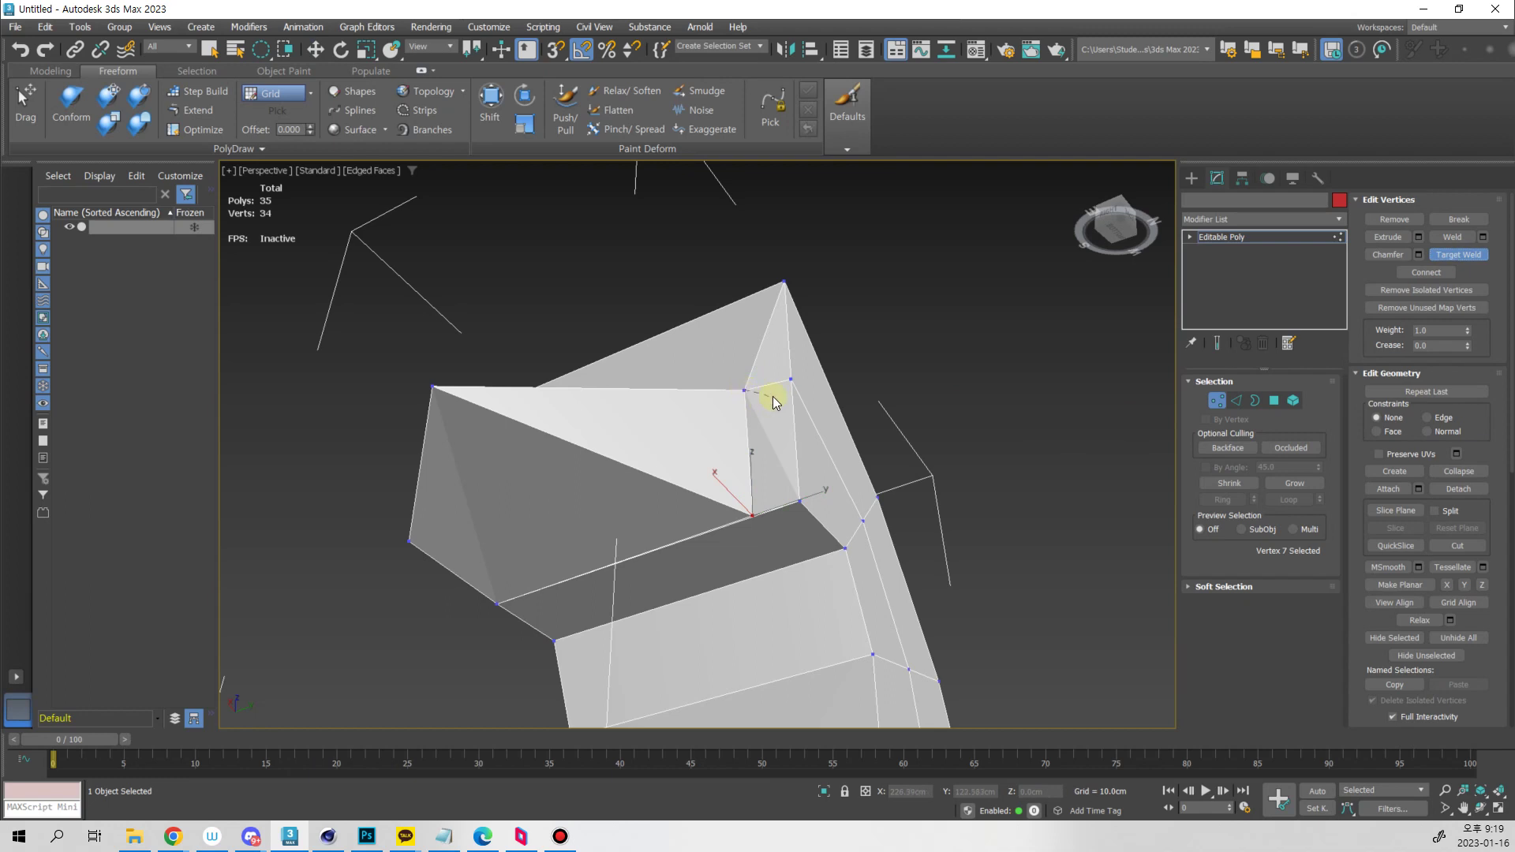
click(790, 380)
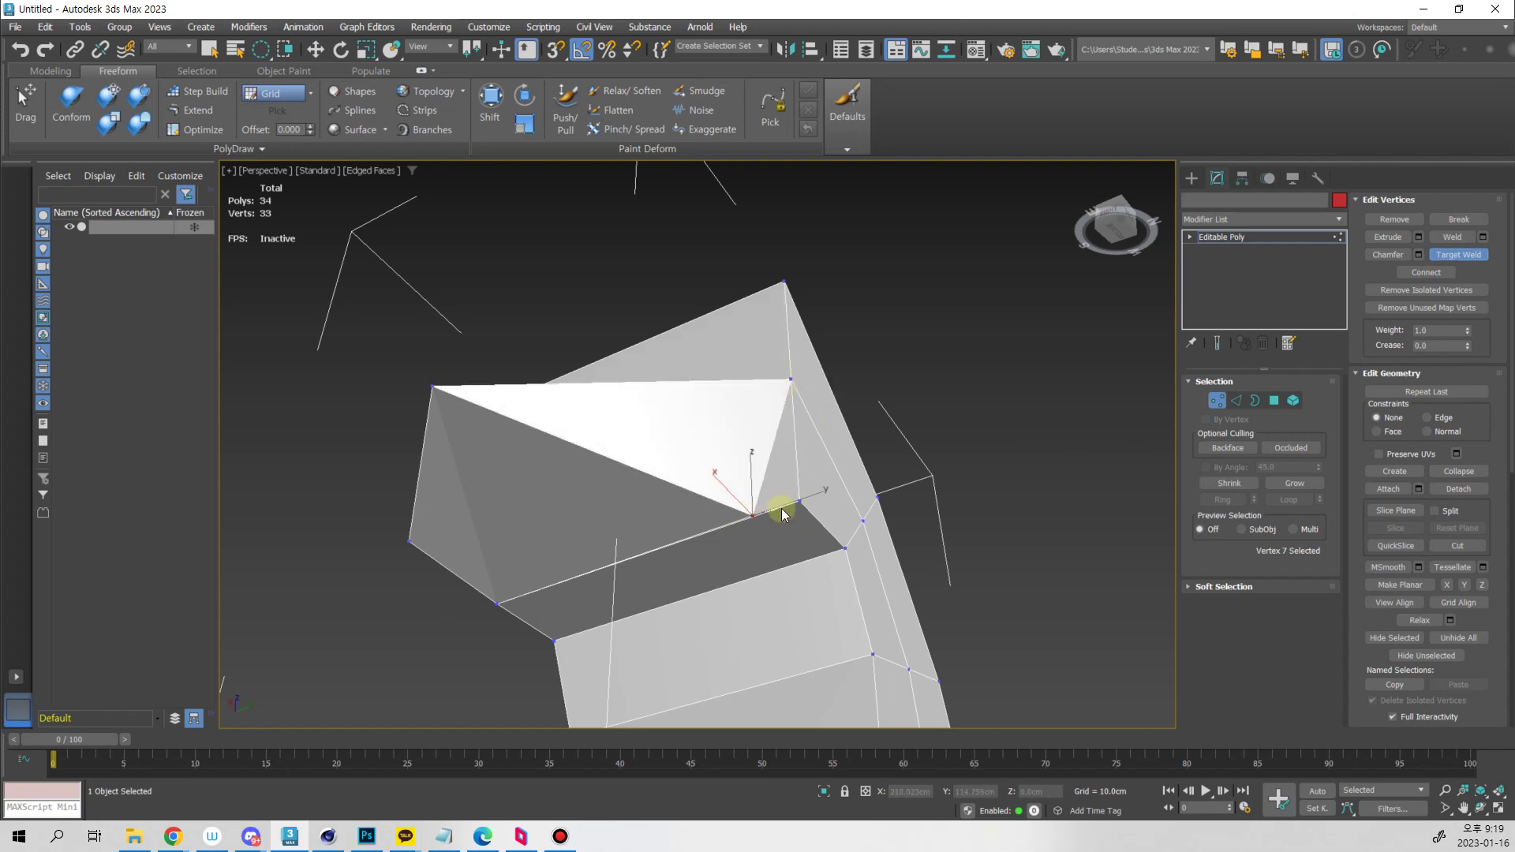
Target-weld the beak's inner corner vertex onto the adjacent vertex on the head's side edge, and leave Target Weld
click(797, 503)
middle_drag(841, 557, 1248, 341)
right_click(806, 511)
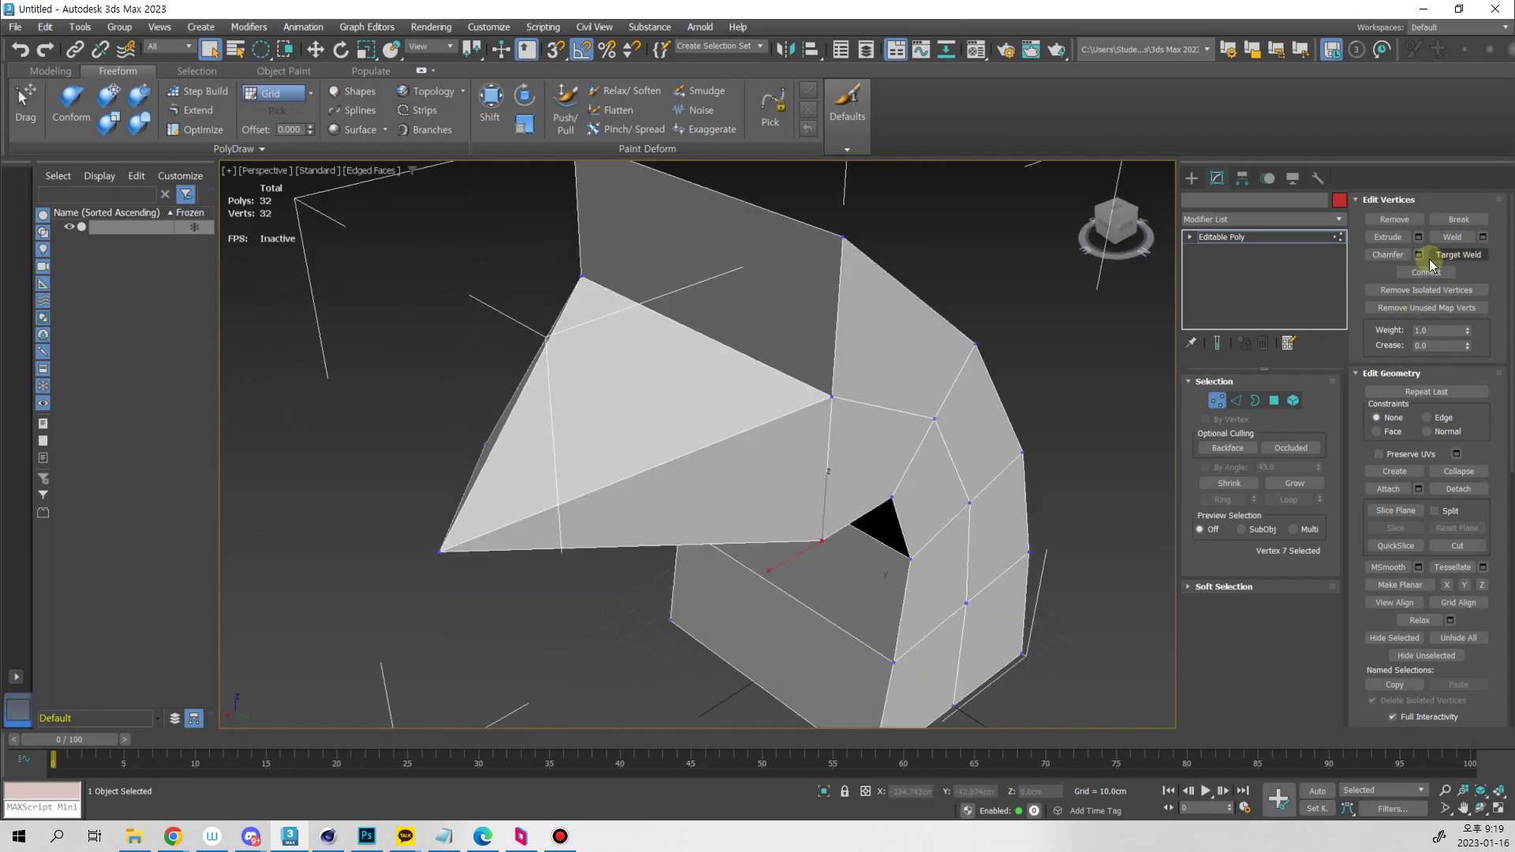
alt+middle_drag(1429, 264, 1153, 382)
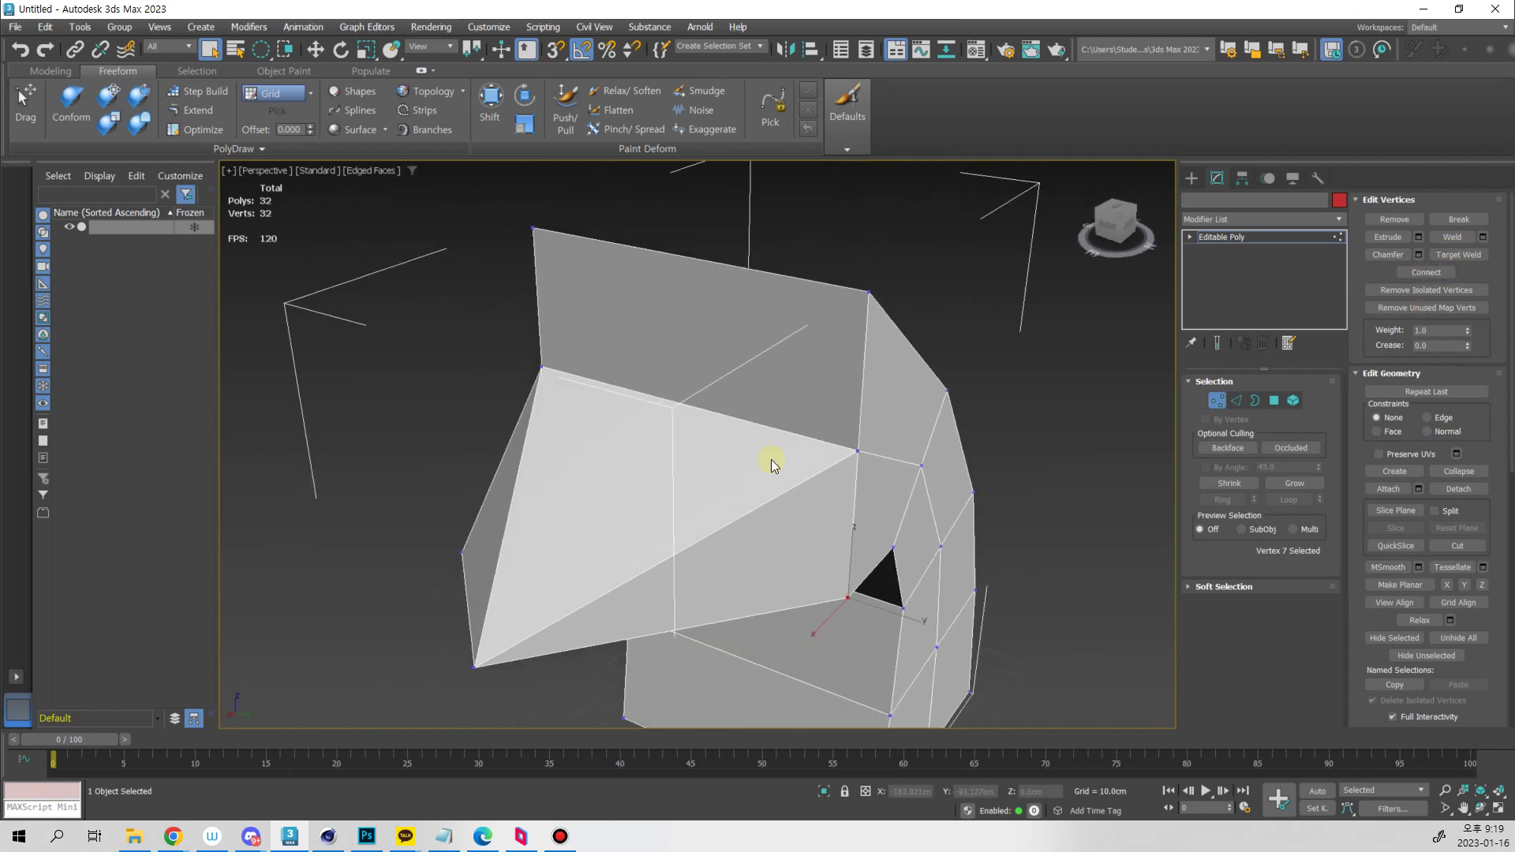
Try Remove on the short slanted edge at the beak's side, check the vertices left behind, and undo the removal
key(2)
click(748, 426)
alt+middle_drag(748, 423, 831, 301)
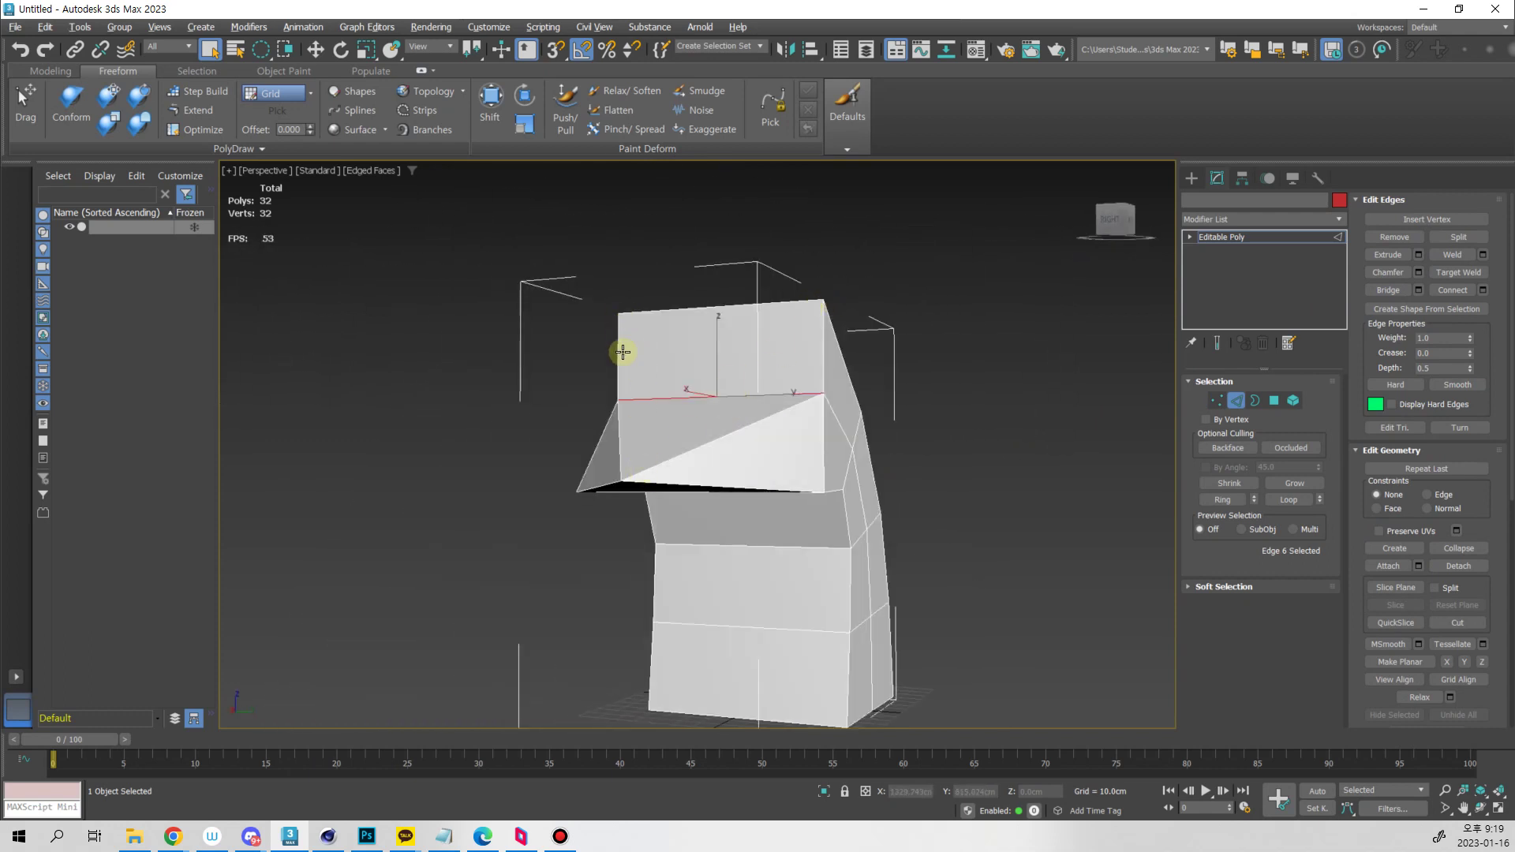
alt+middle_drag(623, 352, 683, 454)
click(692, 517)
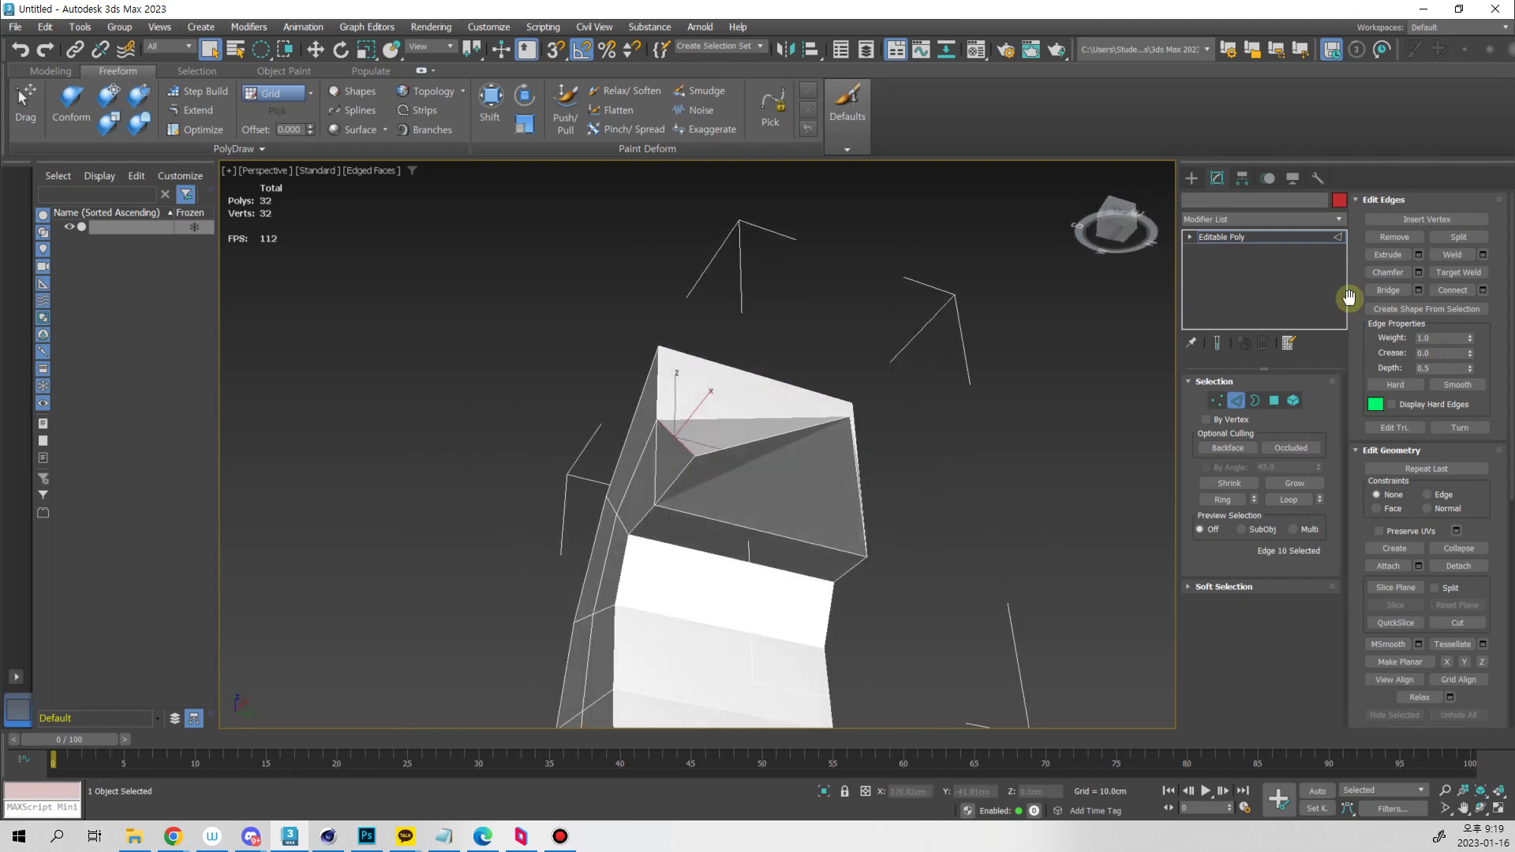
click(1394, 237)
alt+middle_drag(829, 473, 741, 468)
key(1)
key(ctrl+z)
key(ctrl+z)
Try removing the beak's short side edge together with its leftover vertex, and undo it
key(2)
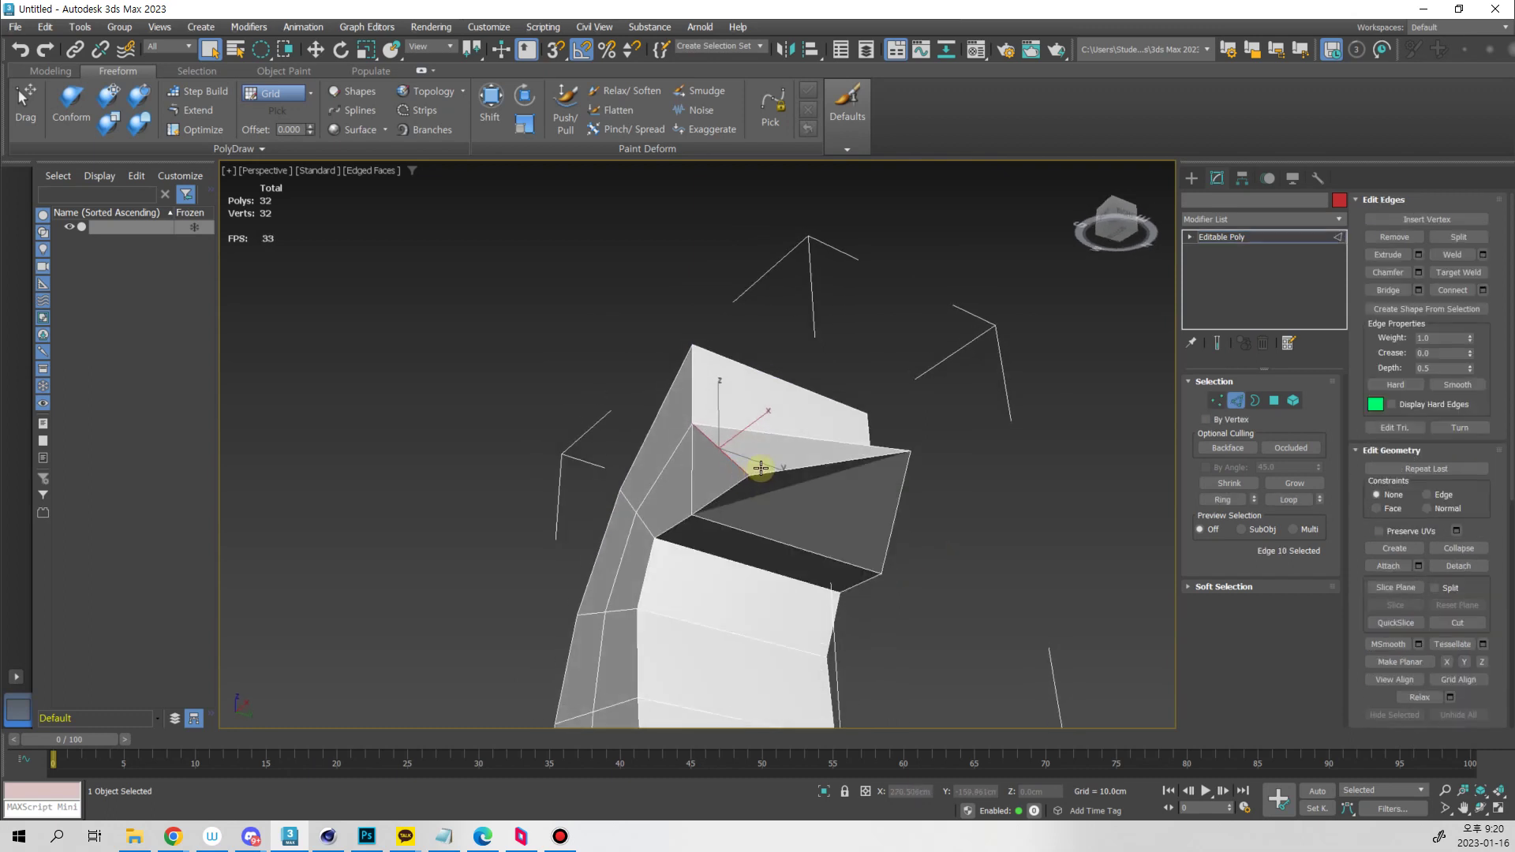
key(ctrl+BackSpace)
alt+middle_drag(931, 498, 868, 489)
key(ctrl+z)
click(80, 26)
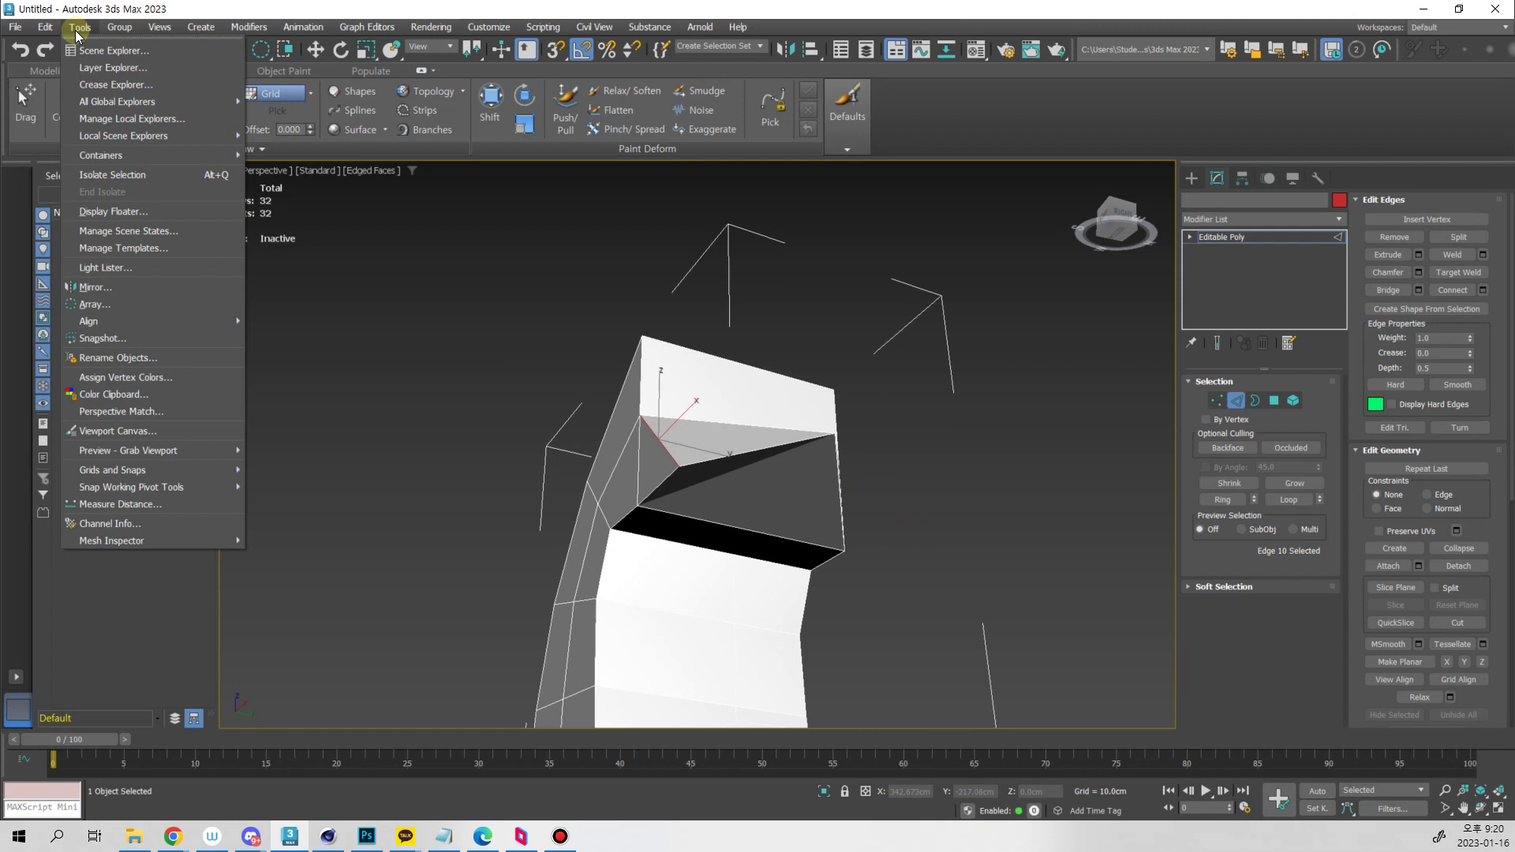
mouse_move(47, 30)
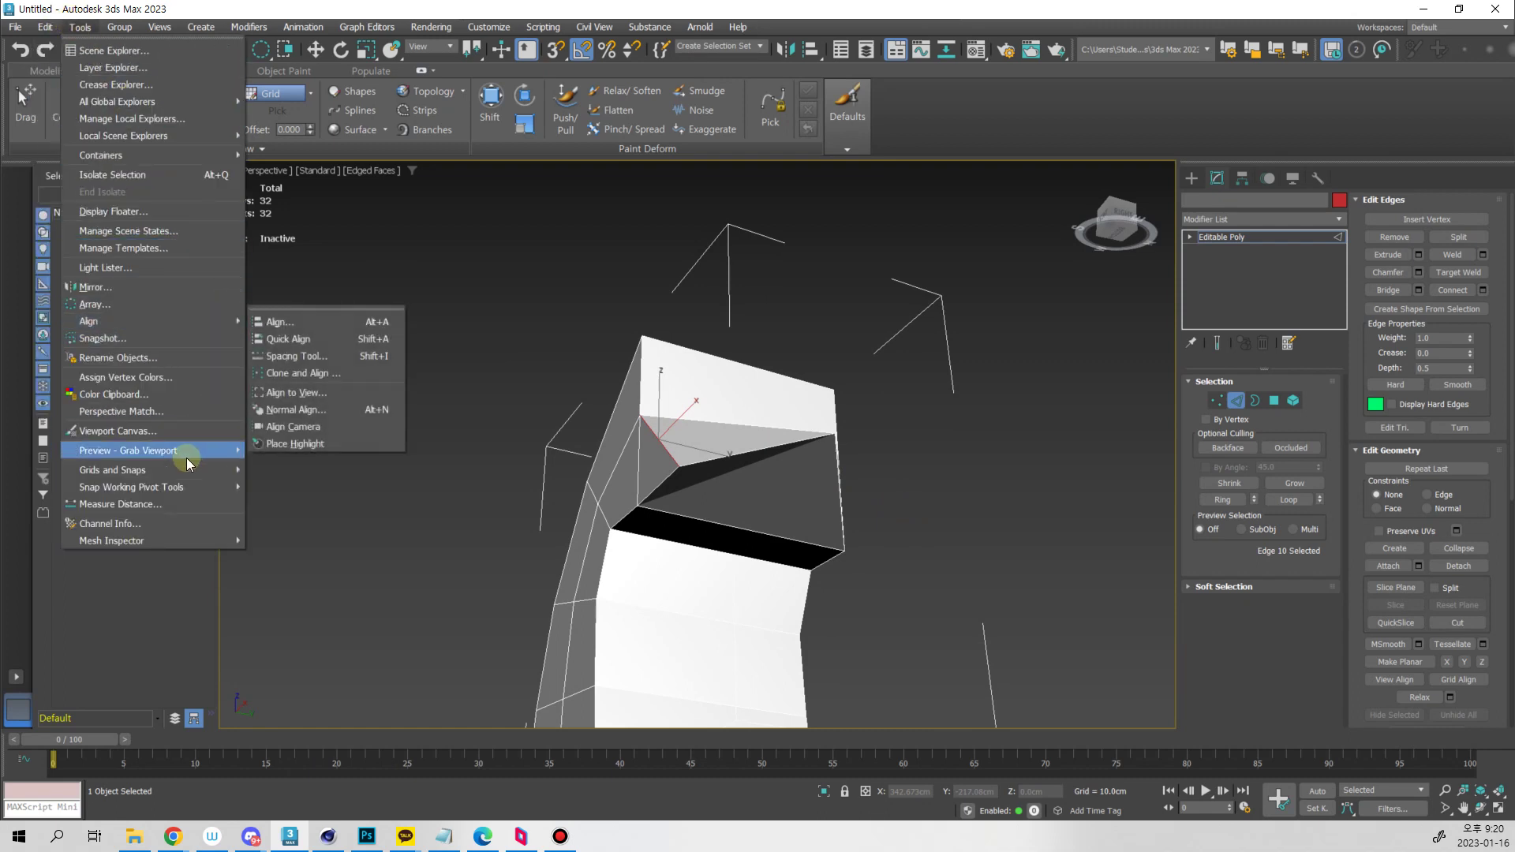
mouse_move(199, 487)
mouse_move(197, 97)
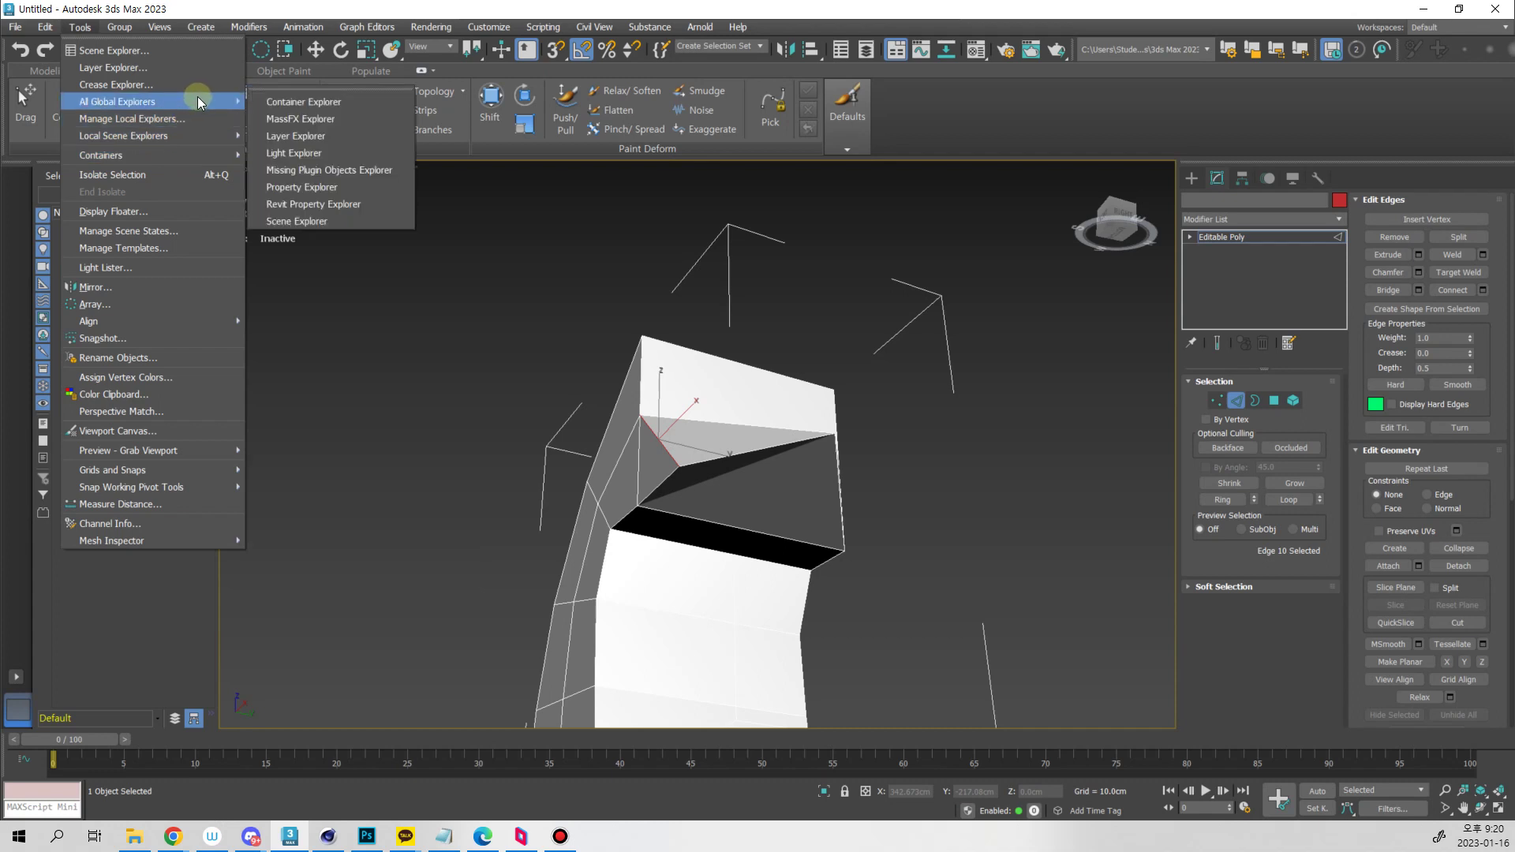
mouse_move(345, 29)
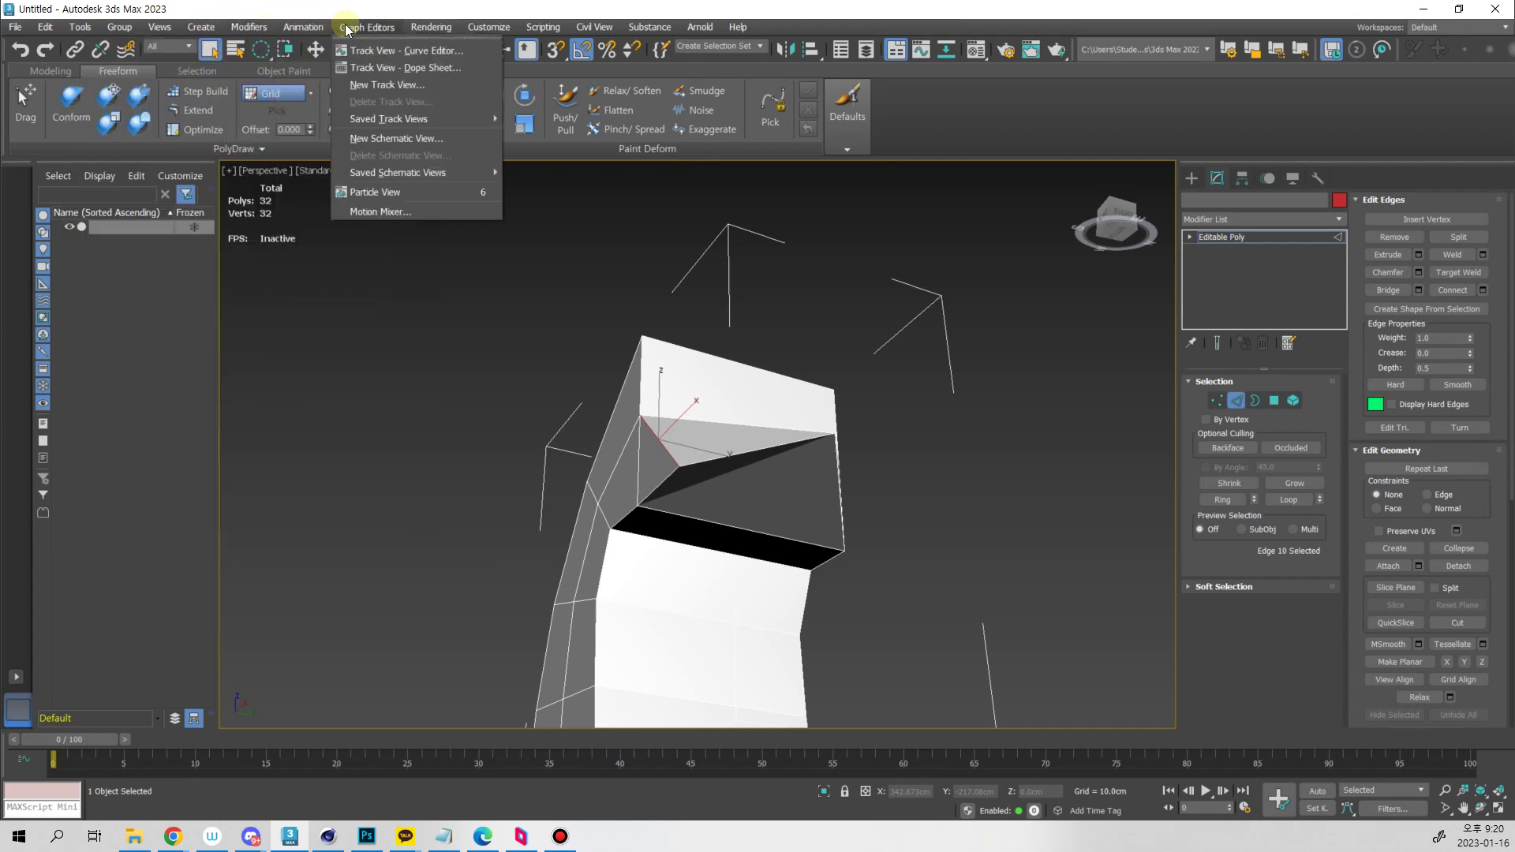
click(1263, 460)
middle_drag(1156, 497, 1071, 496)
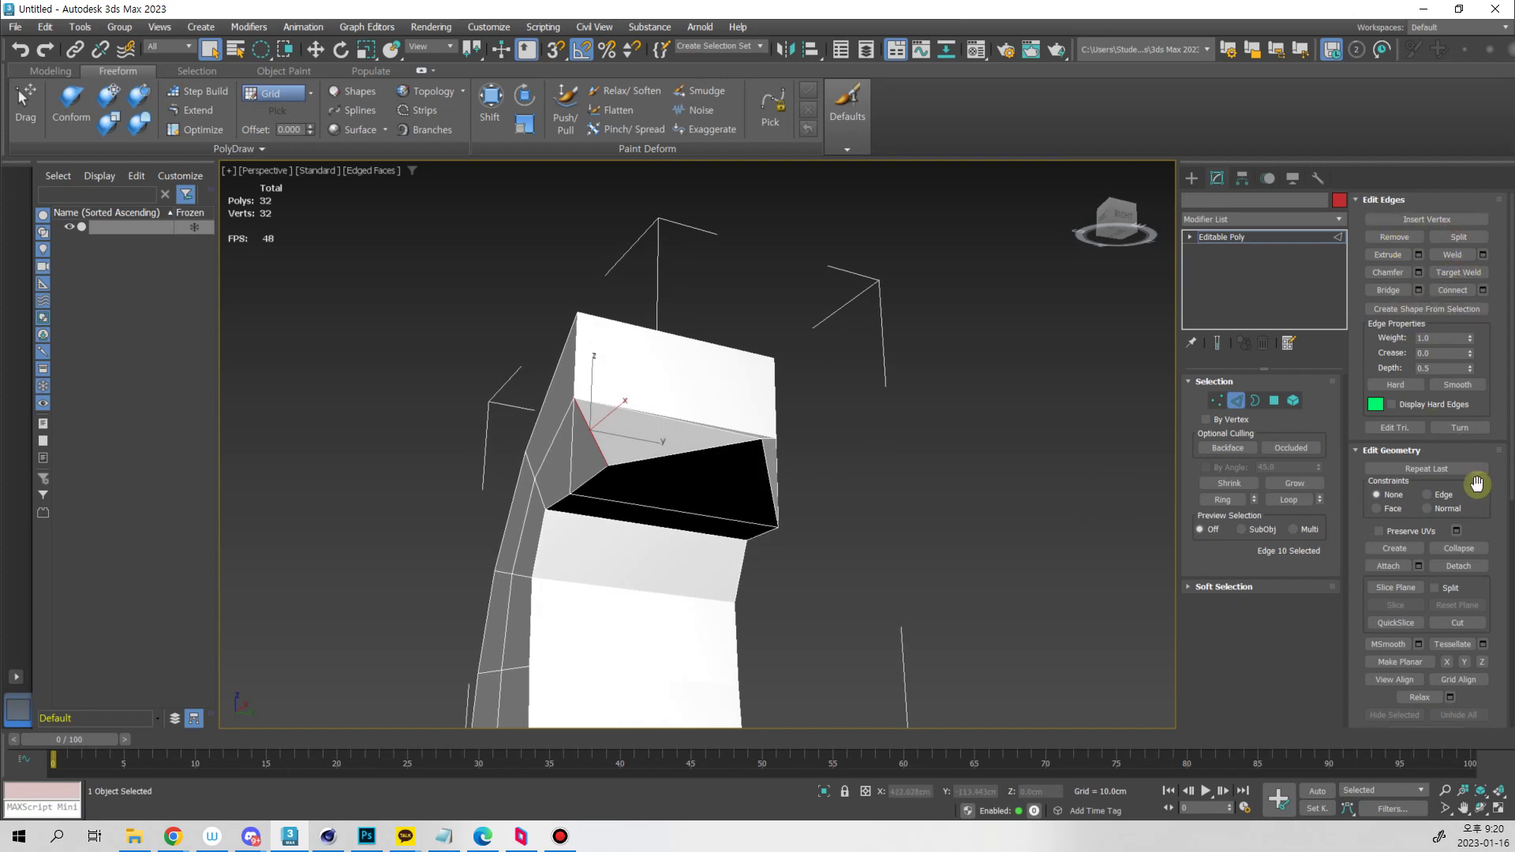
scroll(1490, 521, down, 5)
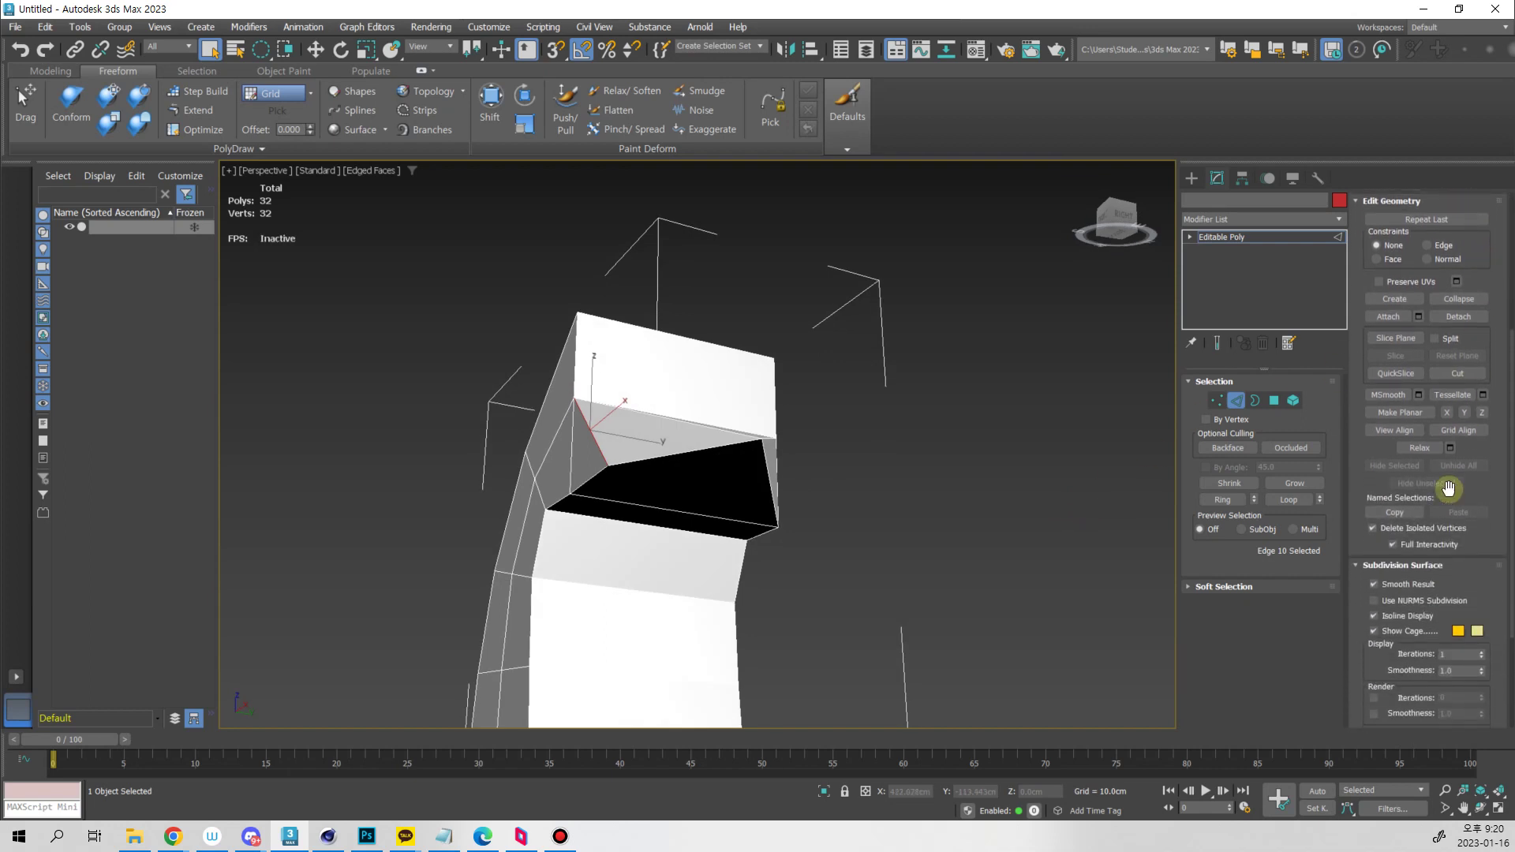
click(1425, 567)
scroll(1475, 568, up, 3)
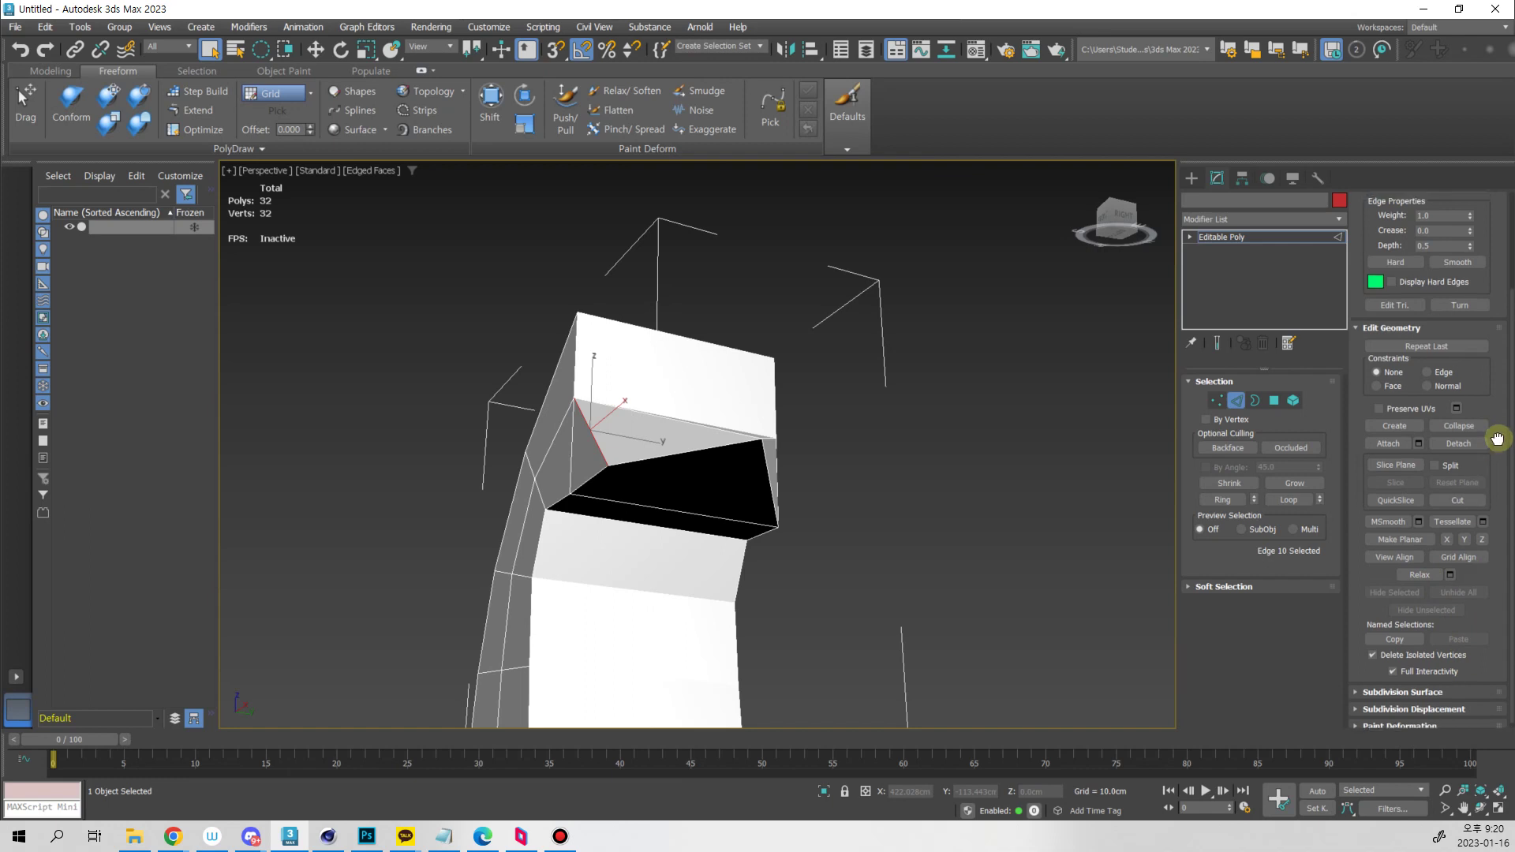
Remove the short slanted edge at the beak's side along with its leftover vertex
alt+middle_drag(1061, 510, 787, 466)
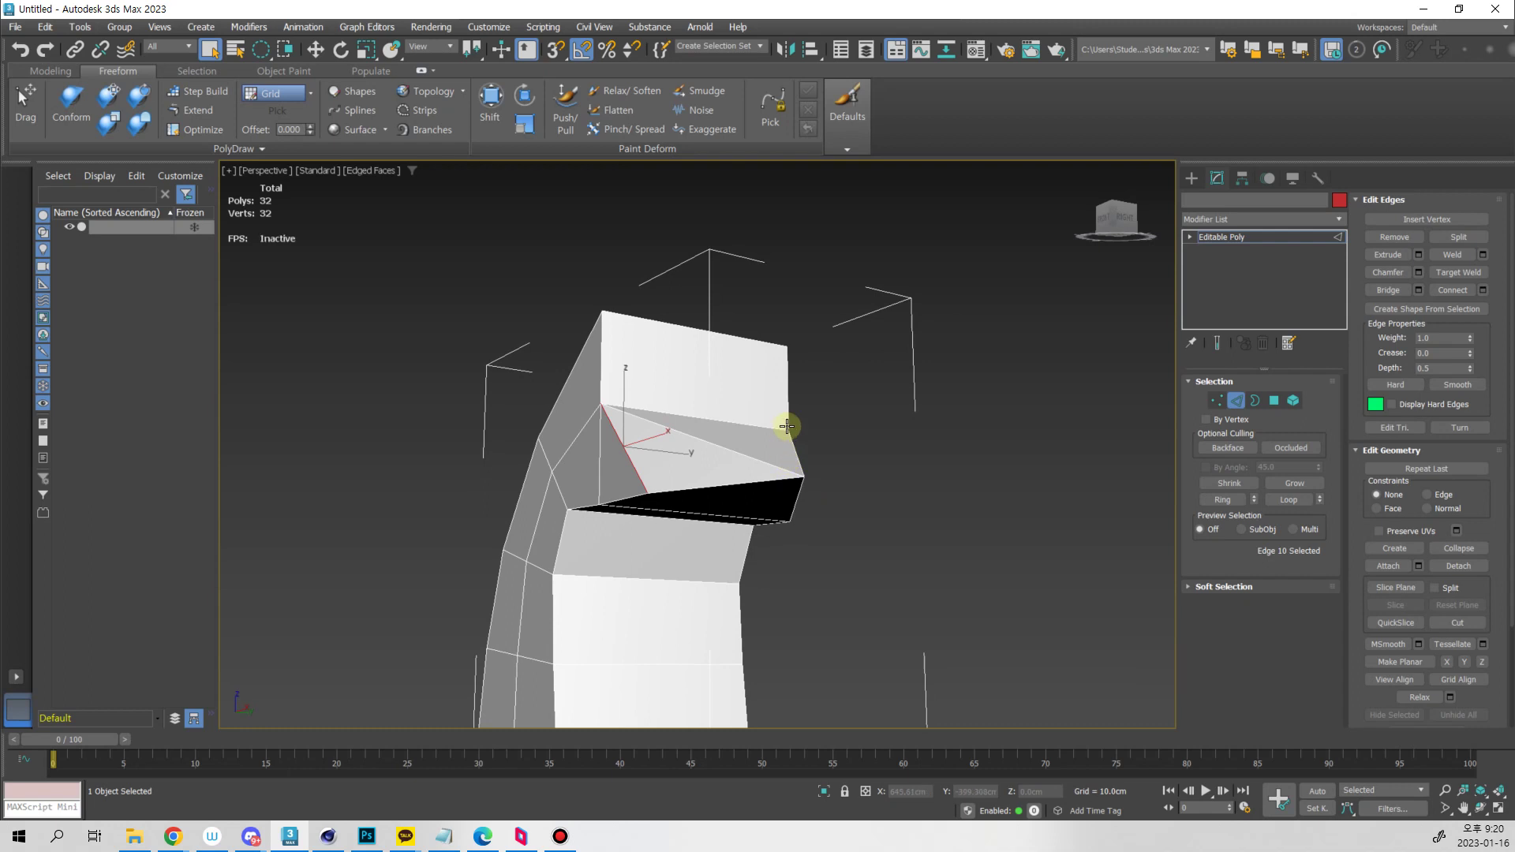
key(ctrl+BackSpace)
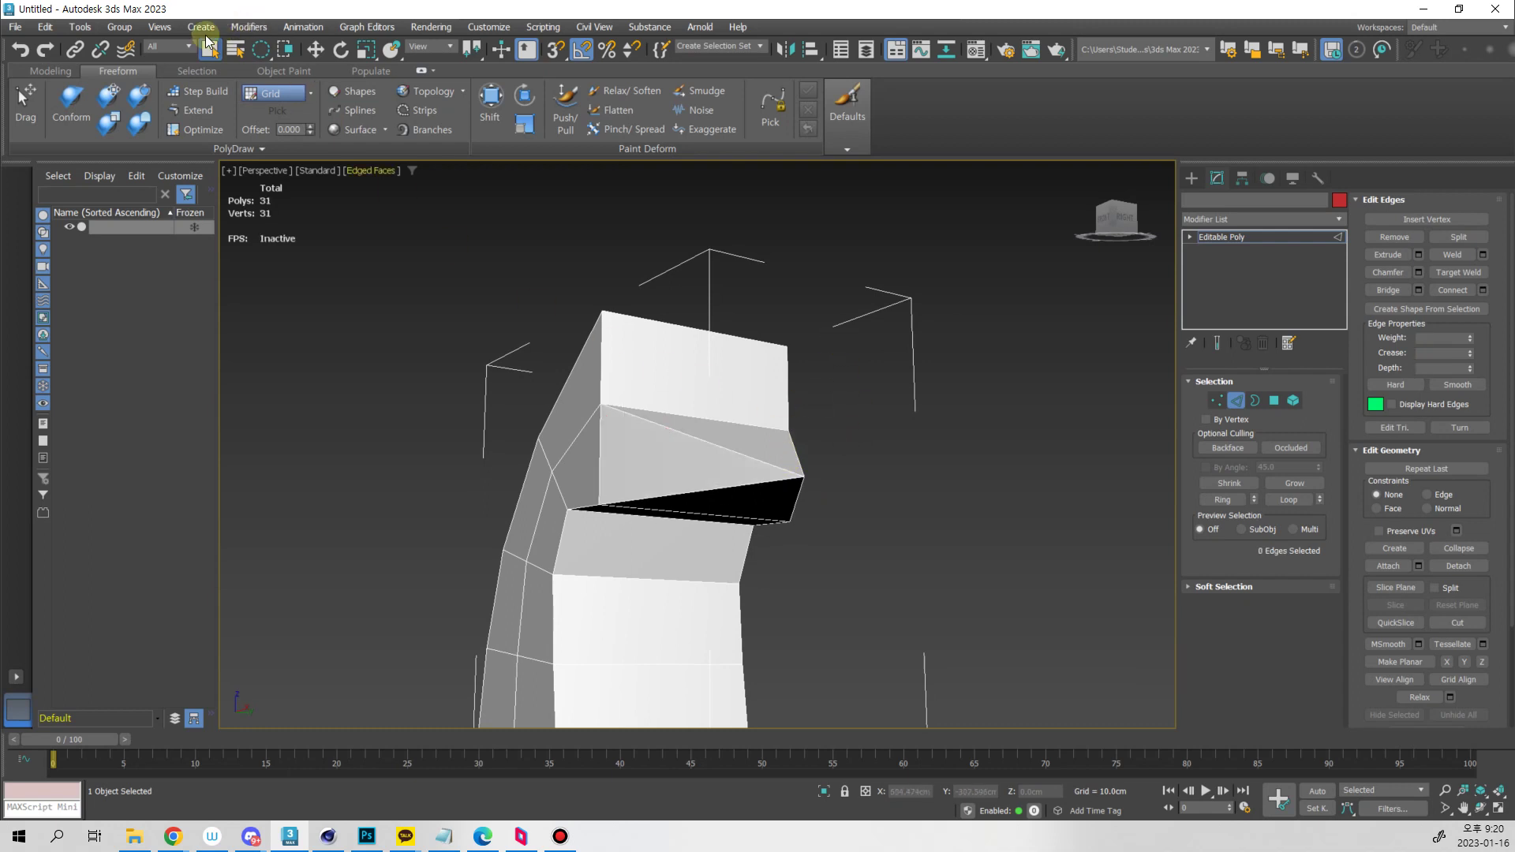
click(80, 27)
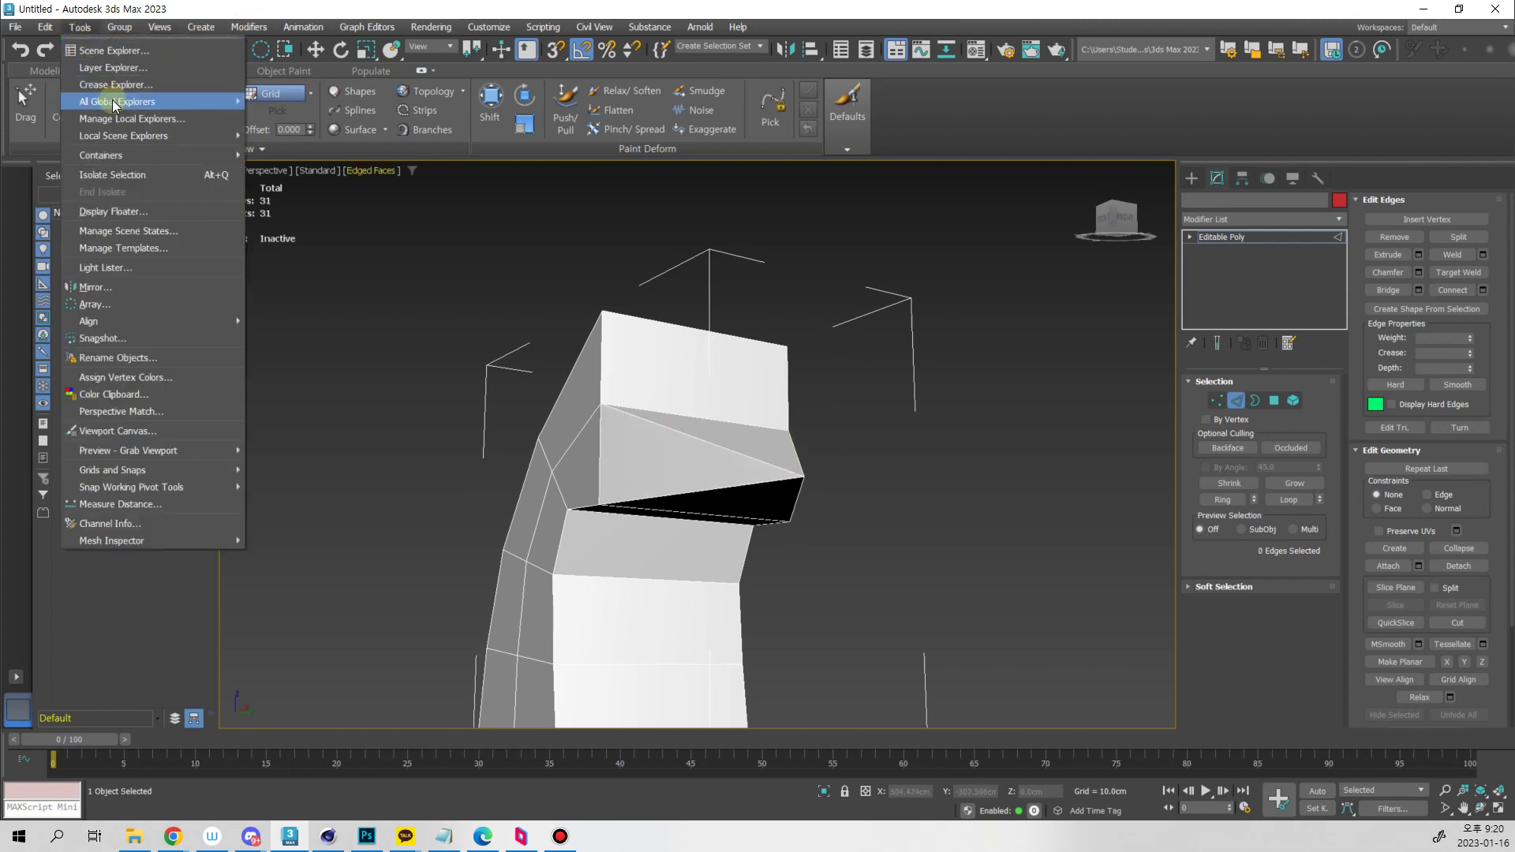
mouse_move(118, 103)
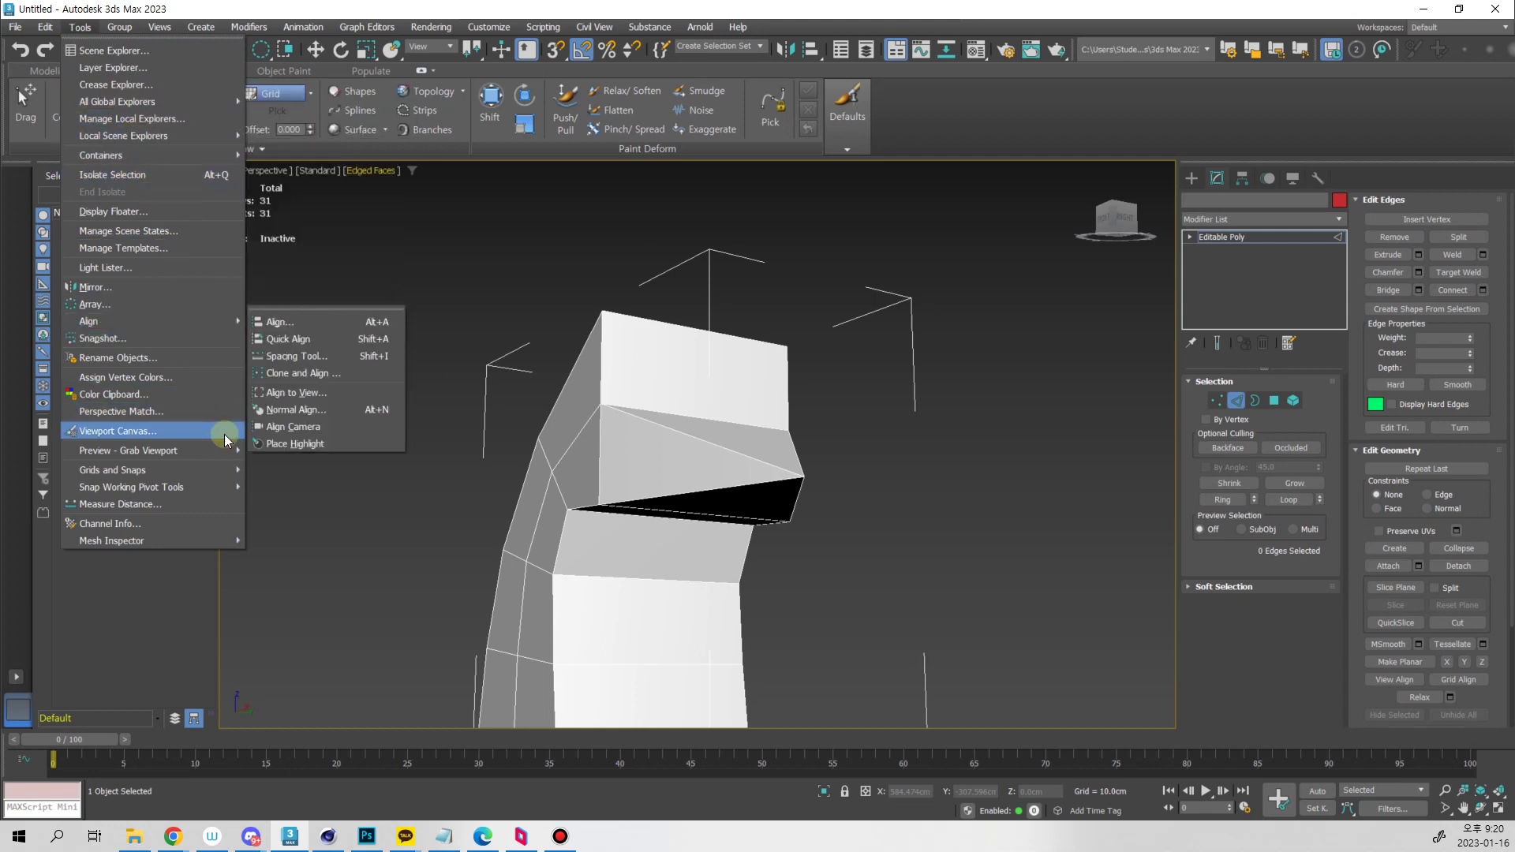
mouse_move(209, 458)
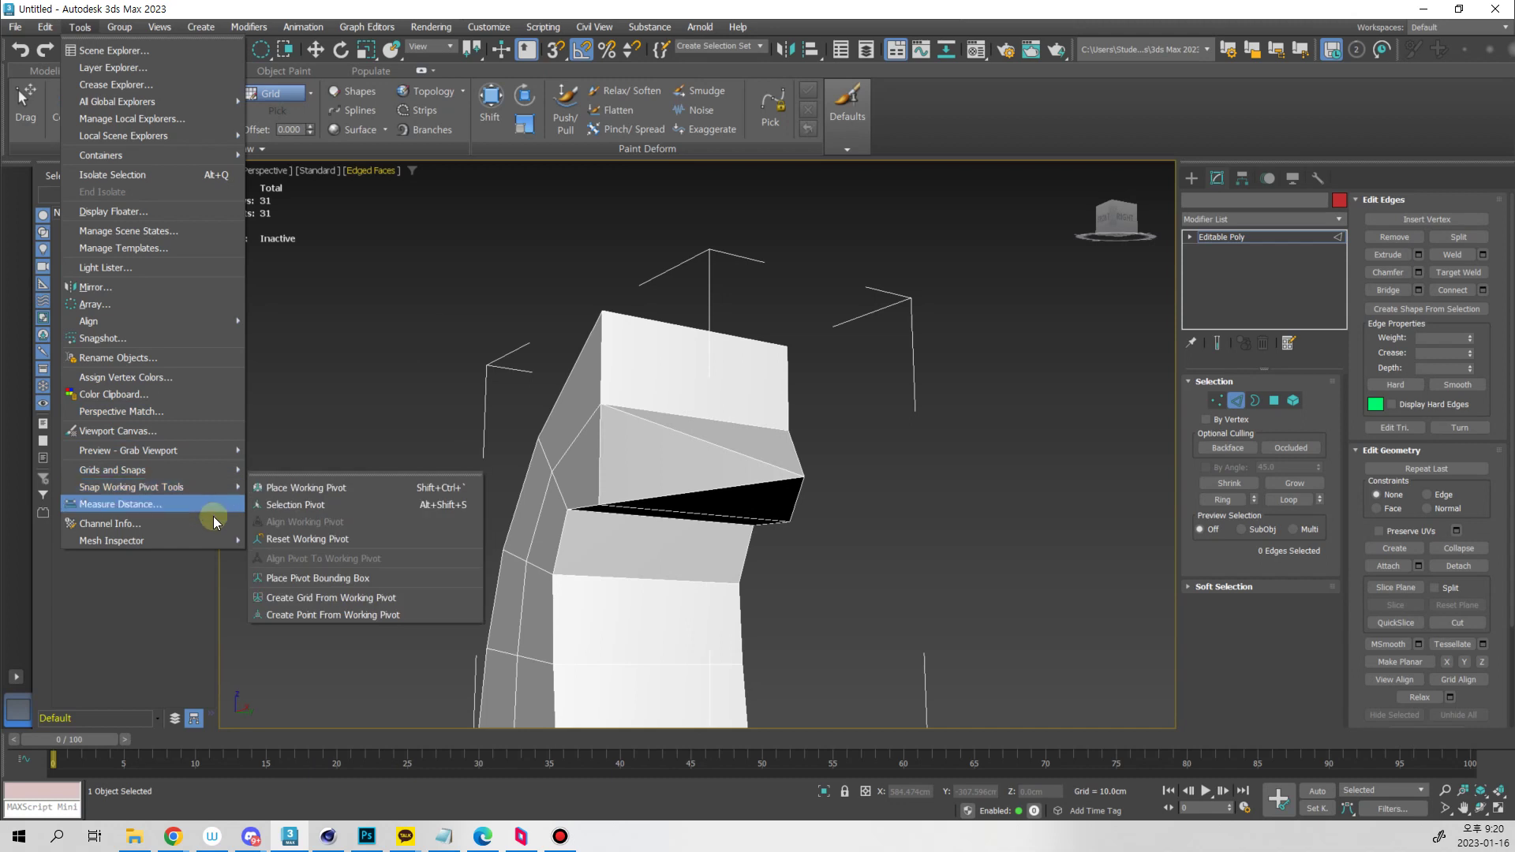
mouse_move(215, 541)
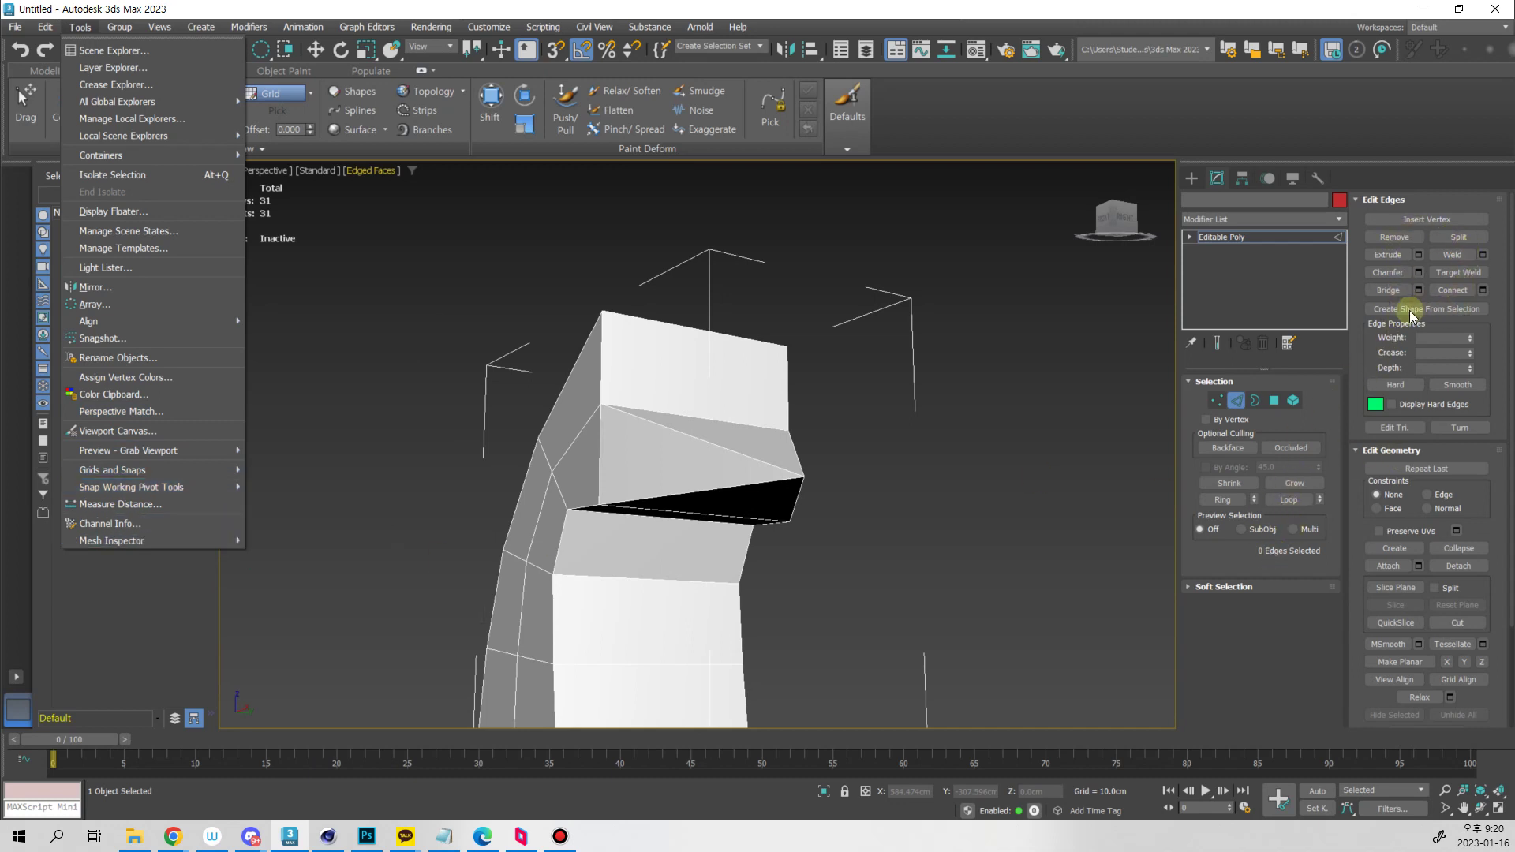
click(1484, 545)
drag(1498, 524, 1500, 418)
In Edge mode, select the horizontal edge where the top of the beak meets the head's front face
alt+middle_drag(819, 495, 892, 541)
scroll(839, 479, down, 2)
key(2)
alt+middle_drag(839, 478, 844, 505)
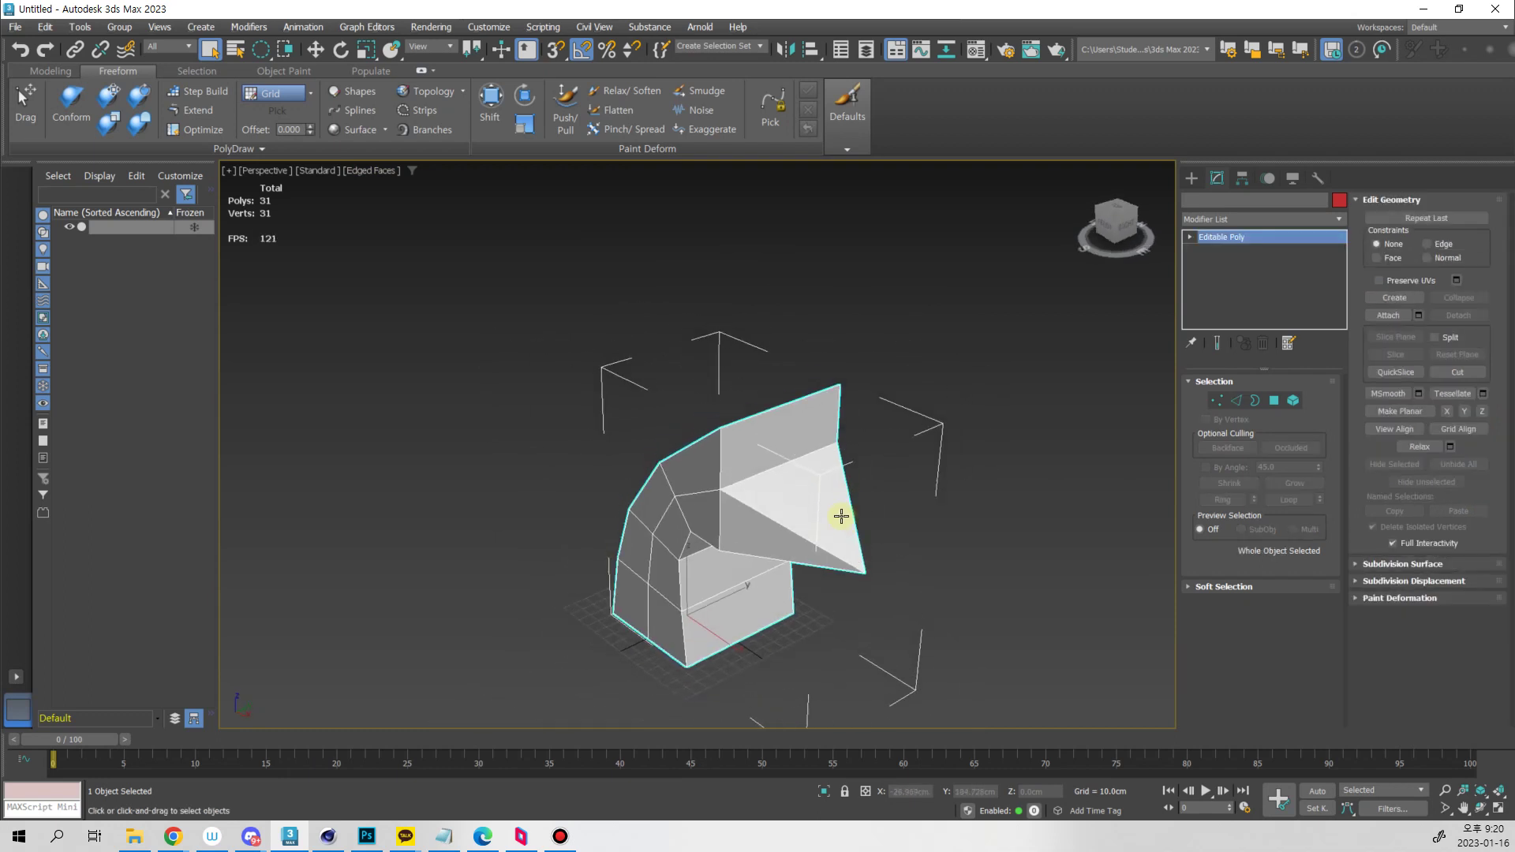
key(2)
alt+middle_drag(801, 453, 815, 502)
Show the polygon Modeling tools in the ribbon
click(47, 28)
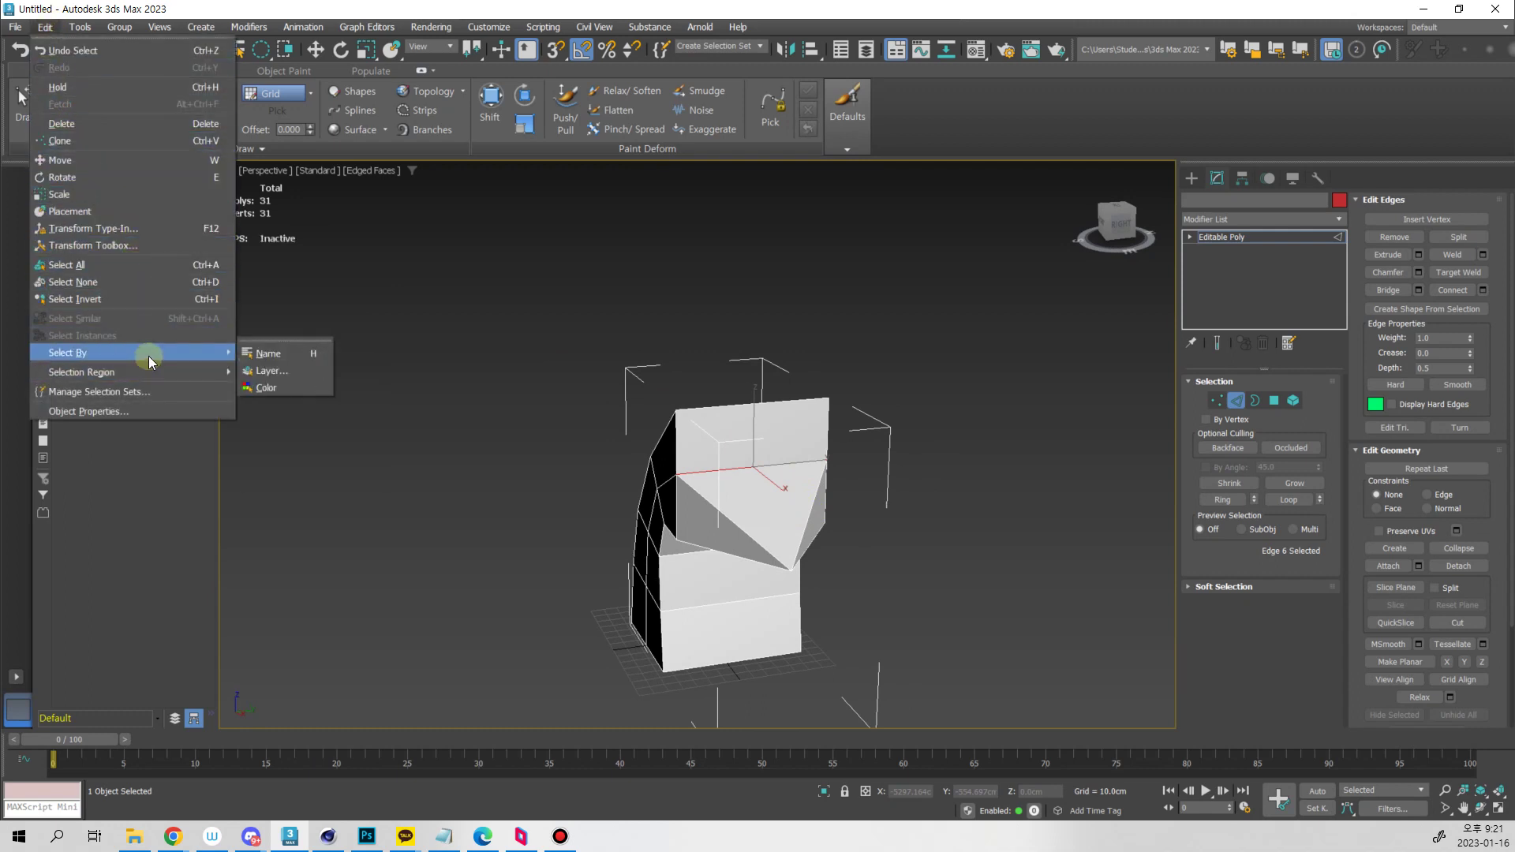
mouse_move(79, 30)
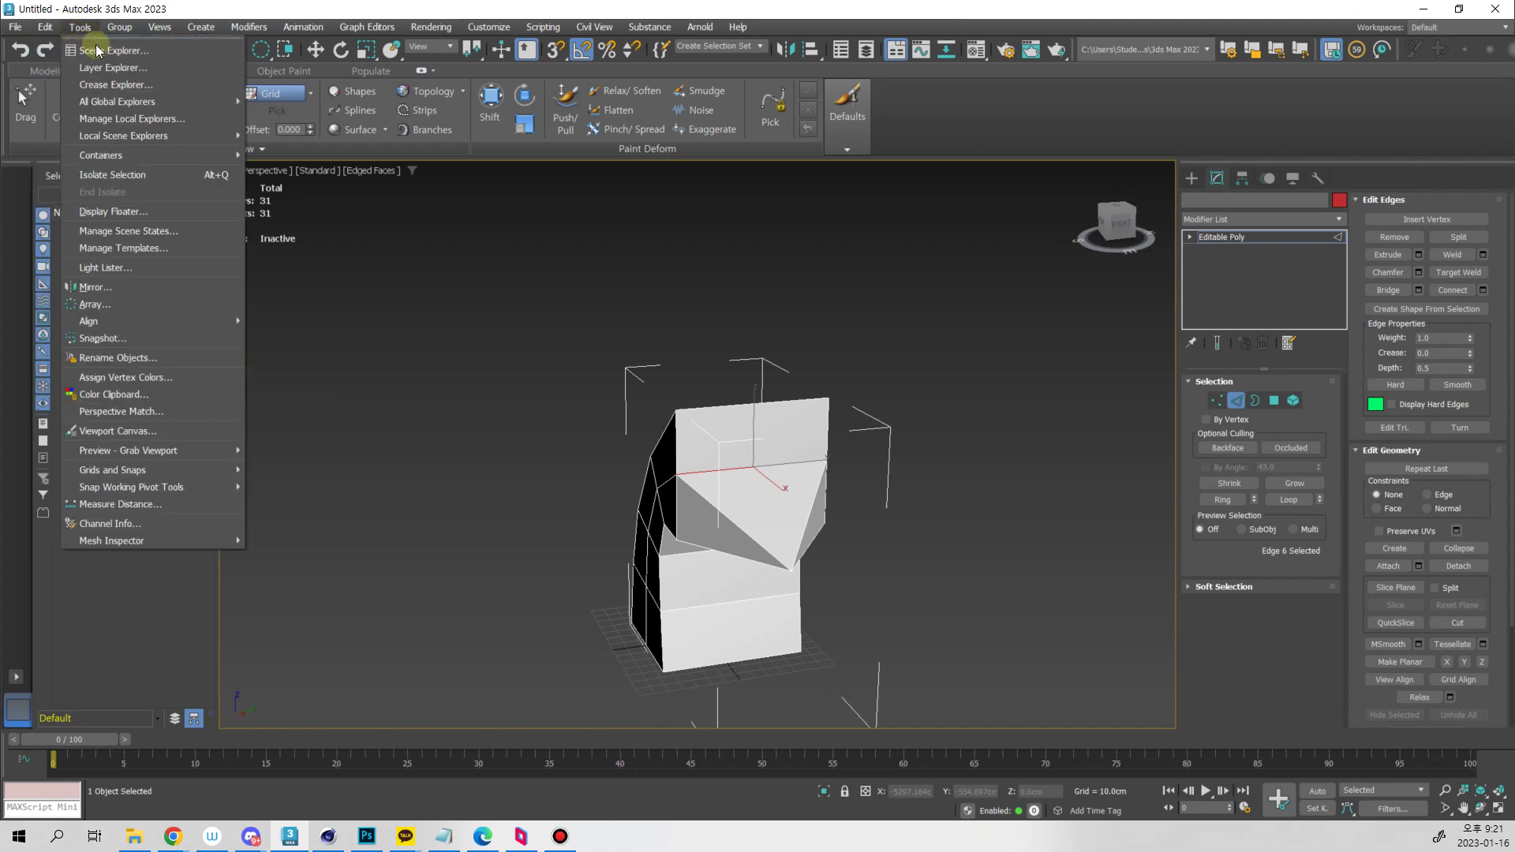
mouse_move(195, 34)
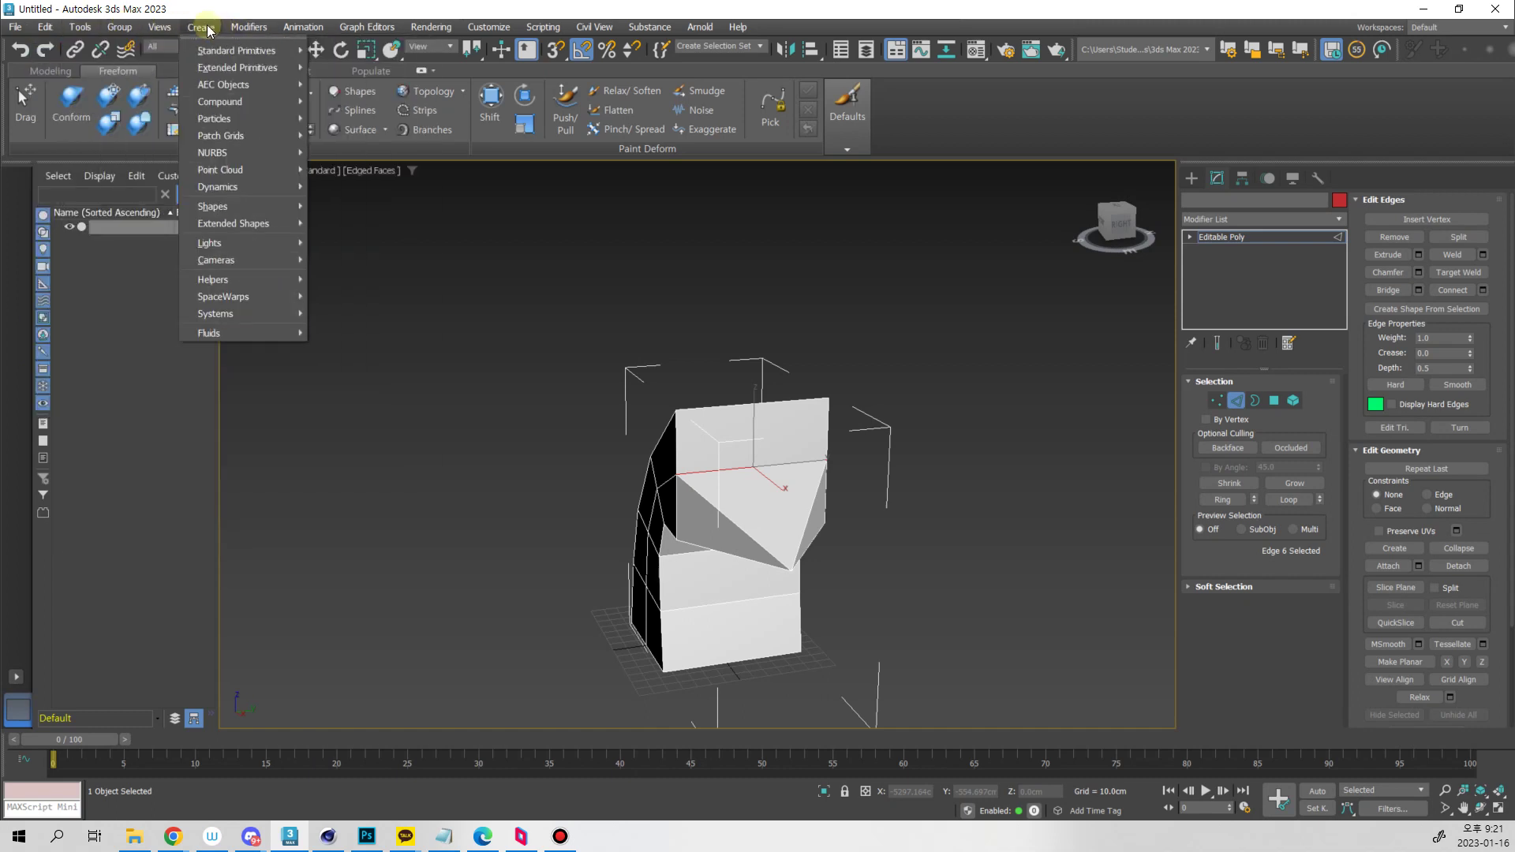
mouse_move(247, 200)
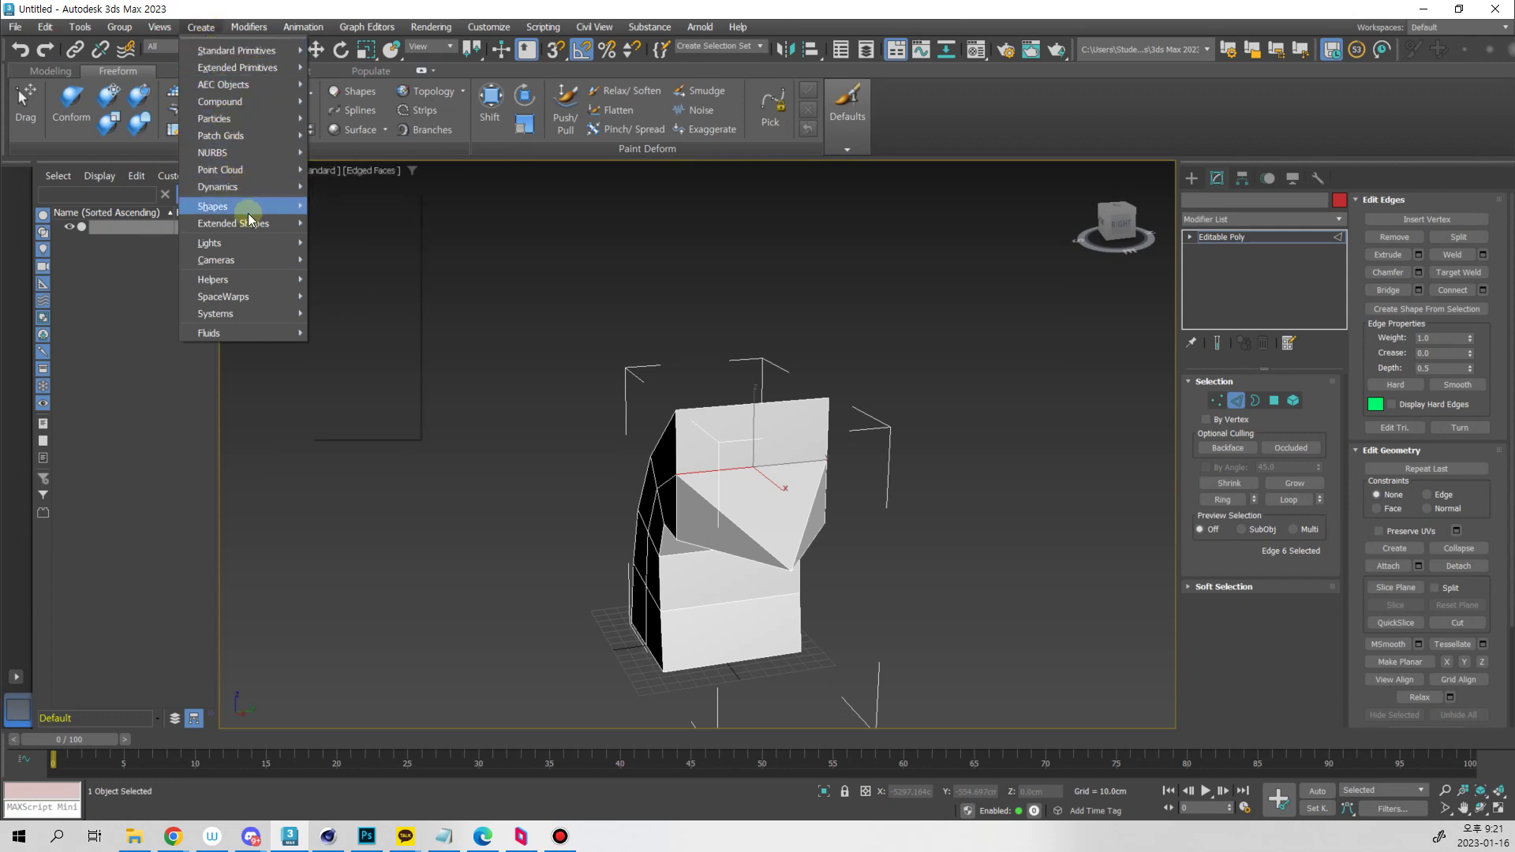
mouse_move(252, 243)
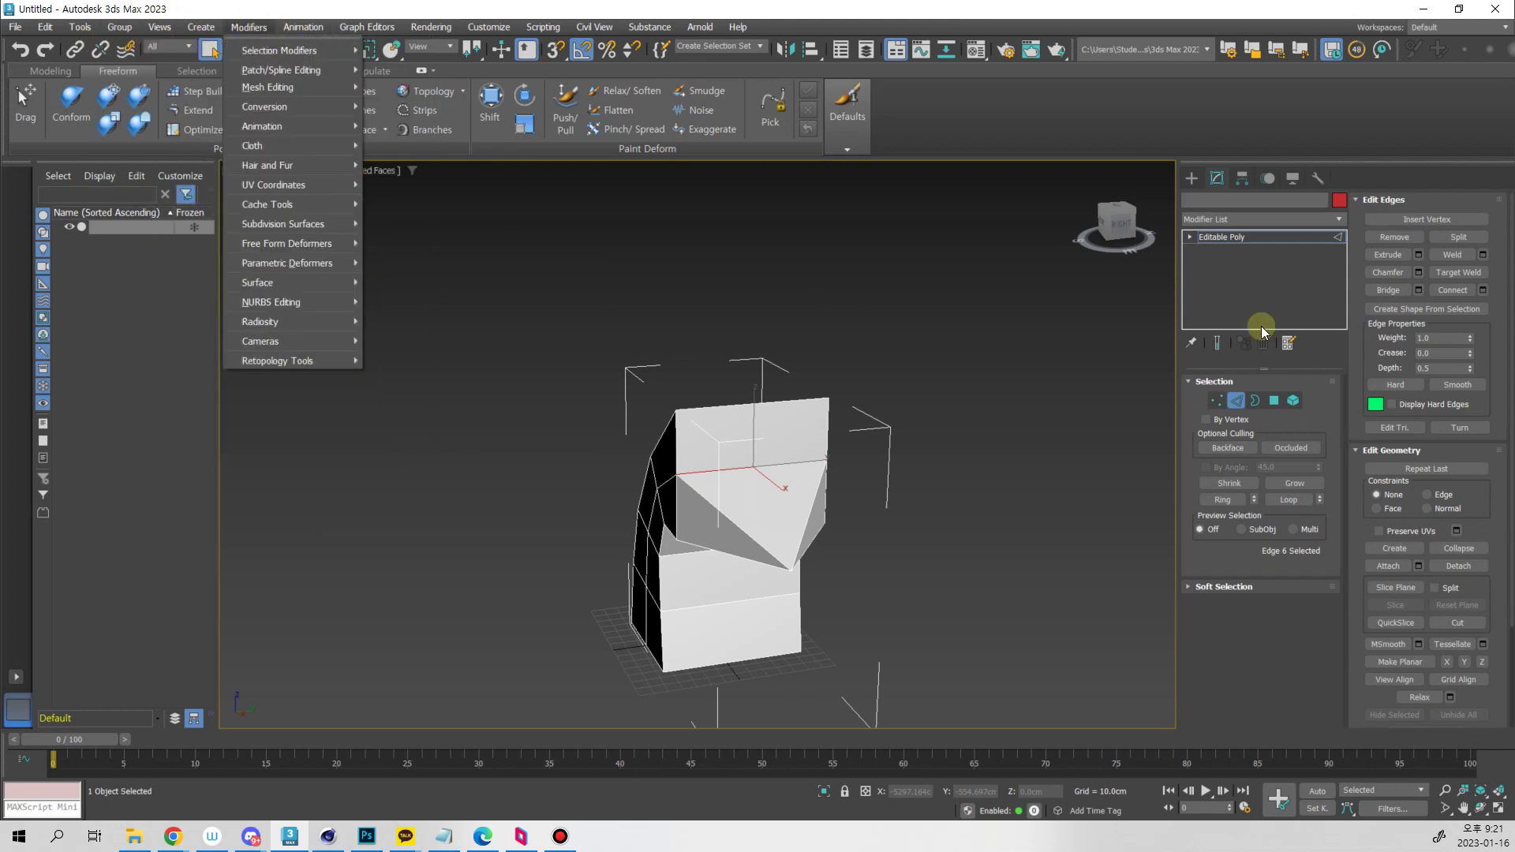
click(43, 79)
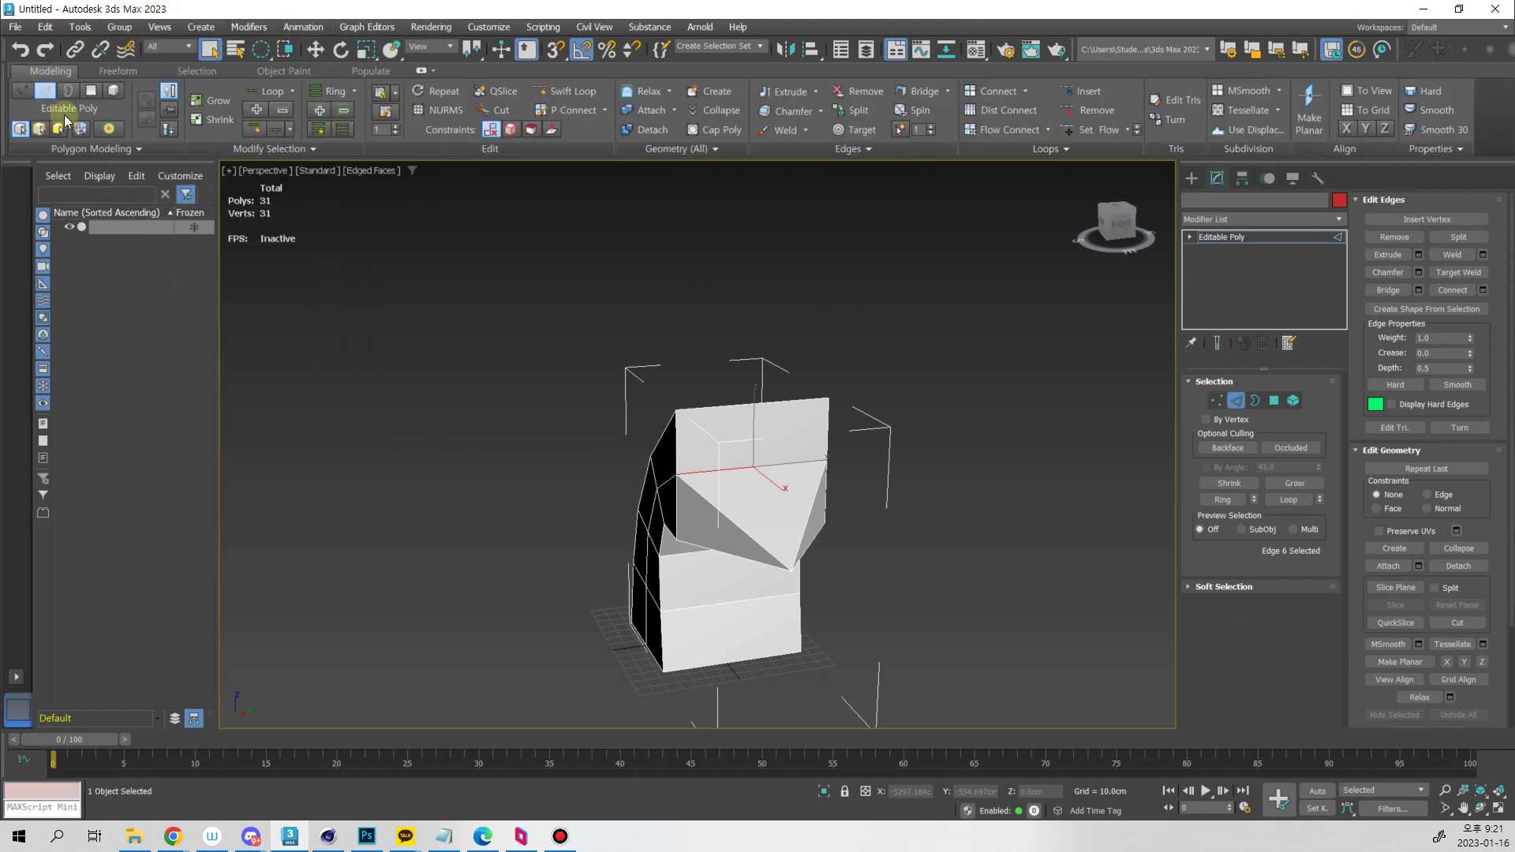
click(47, 71)
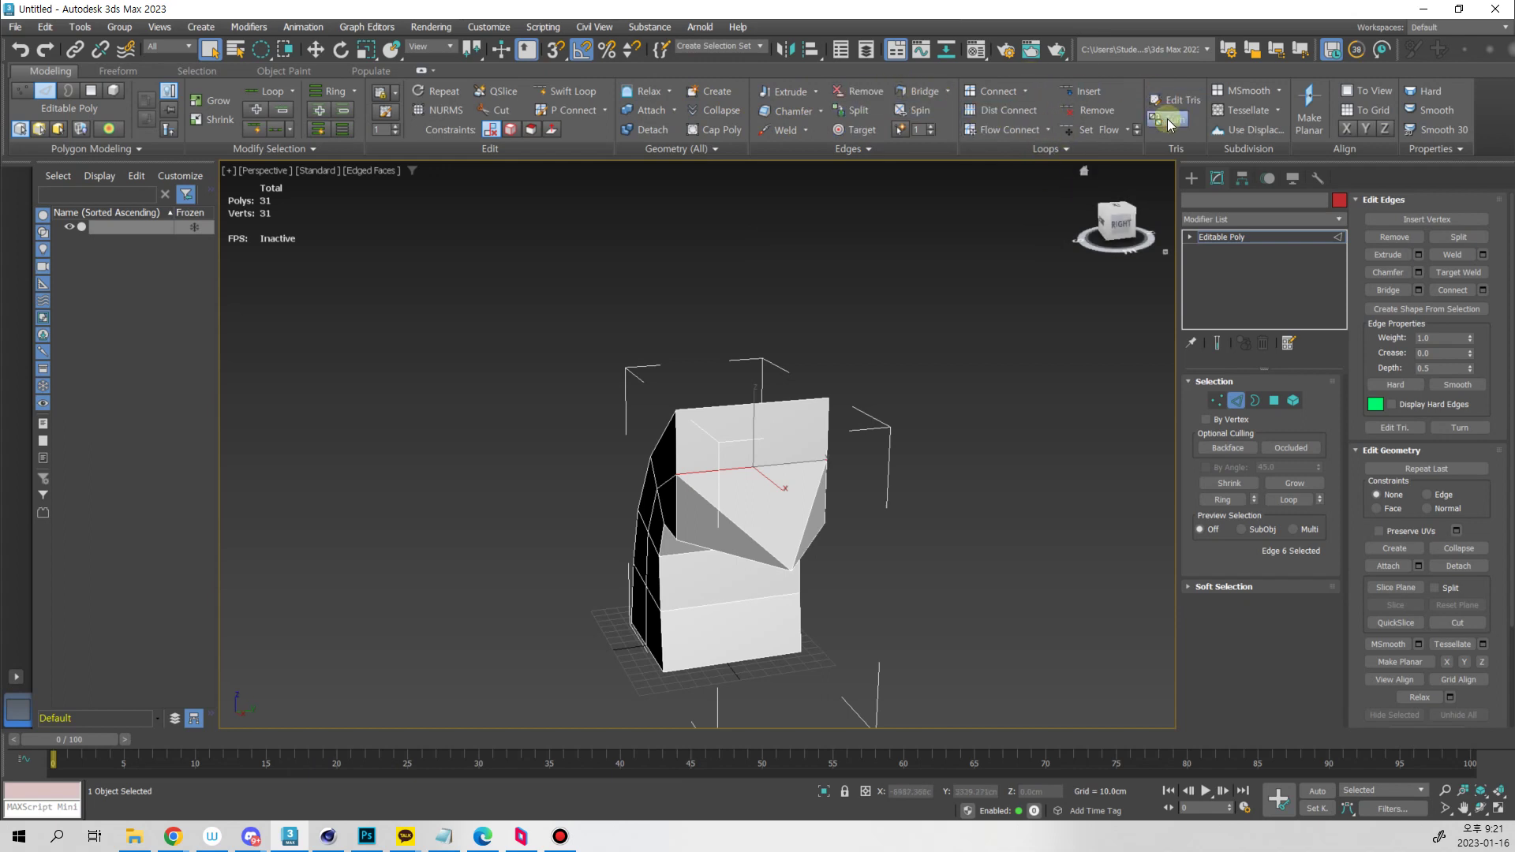
Remove the horizontal edge between the beak and the head's front face while keeping its end vertices
alt+middle_drag(947, 355, 771, 406)
key(BackSpace)
key(1)
key(2)
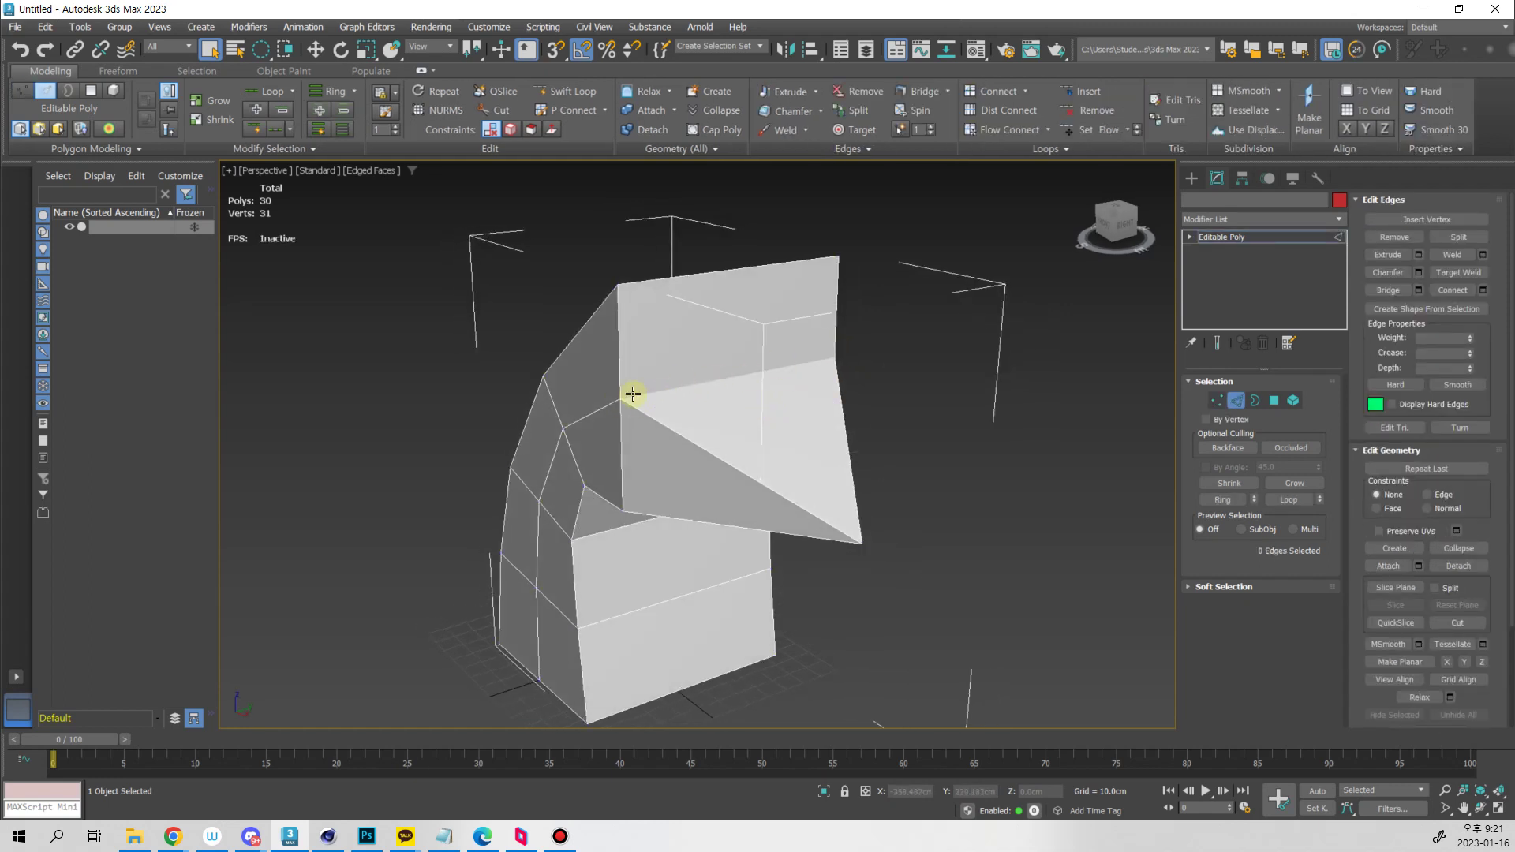
Select the two vertices at the ends of the removed horizontal edge in Vertex mode
key(1)
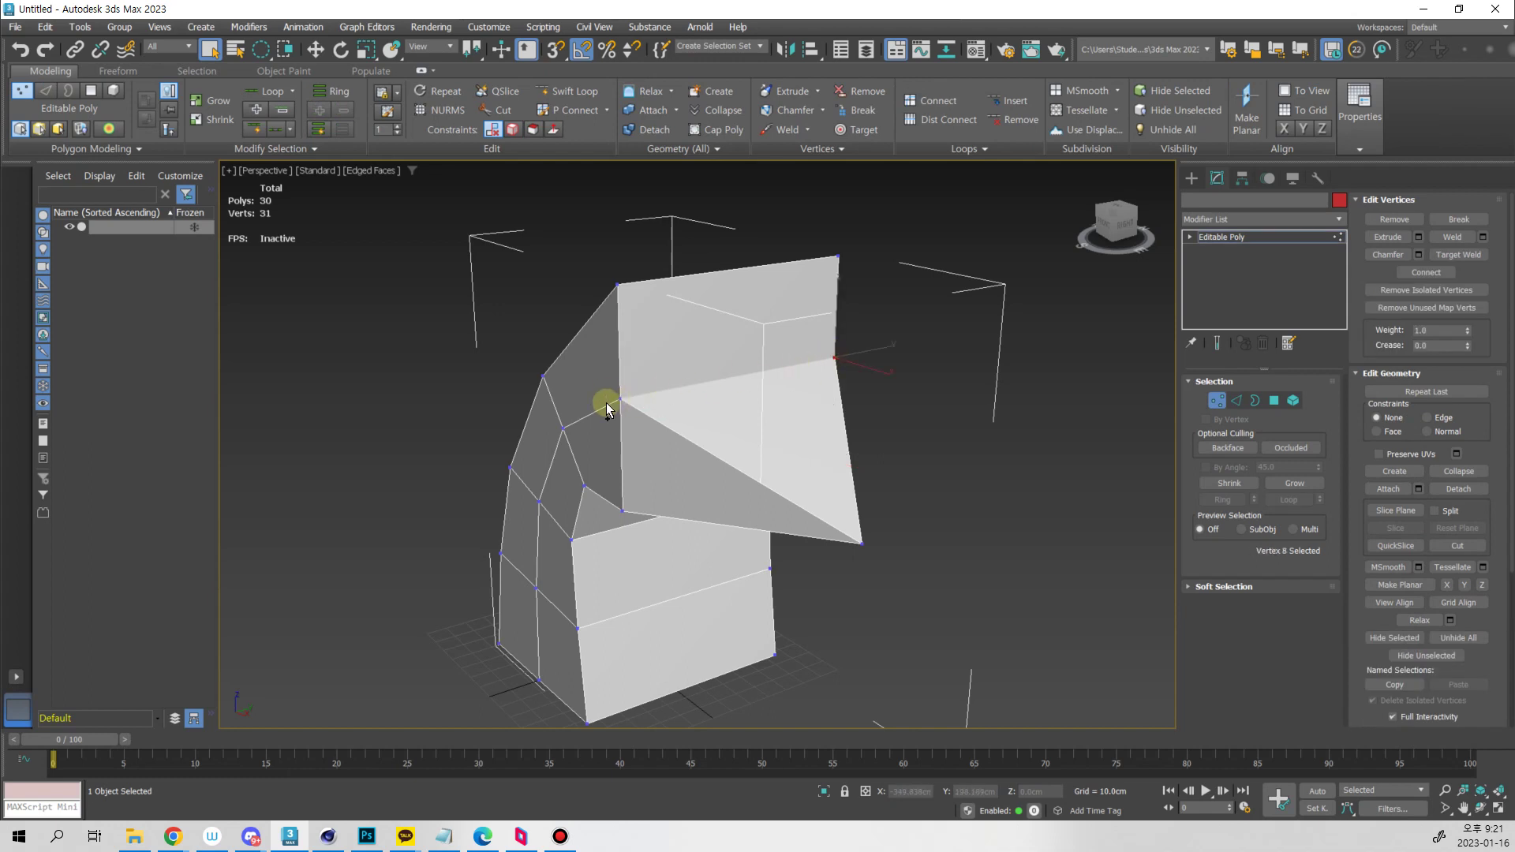
ctrl+click(619, 400)
alt+middle_drag(633, 399, 842, 340)
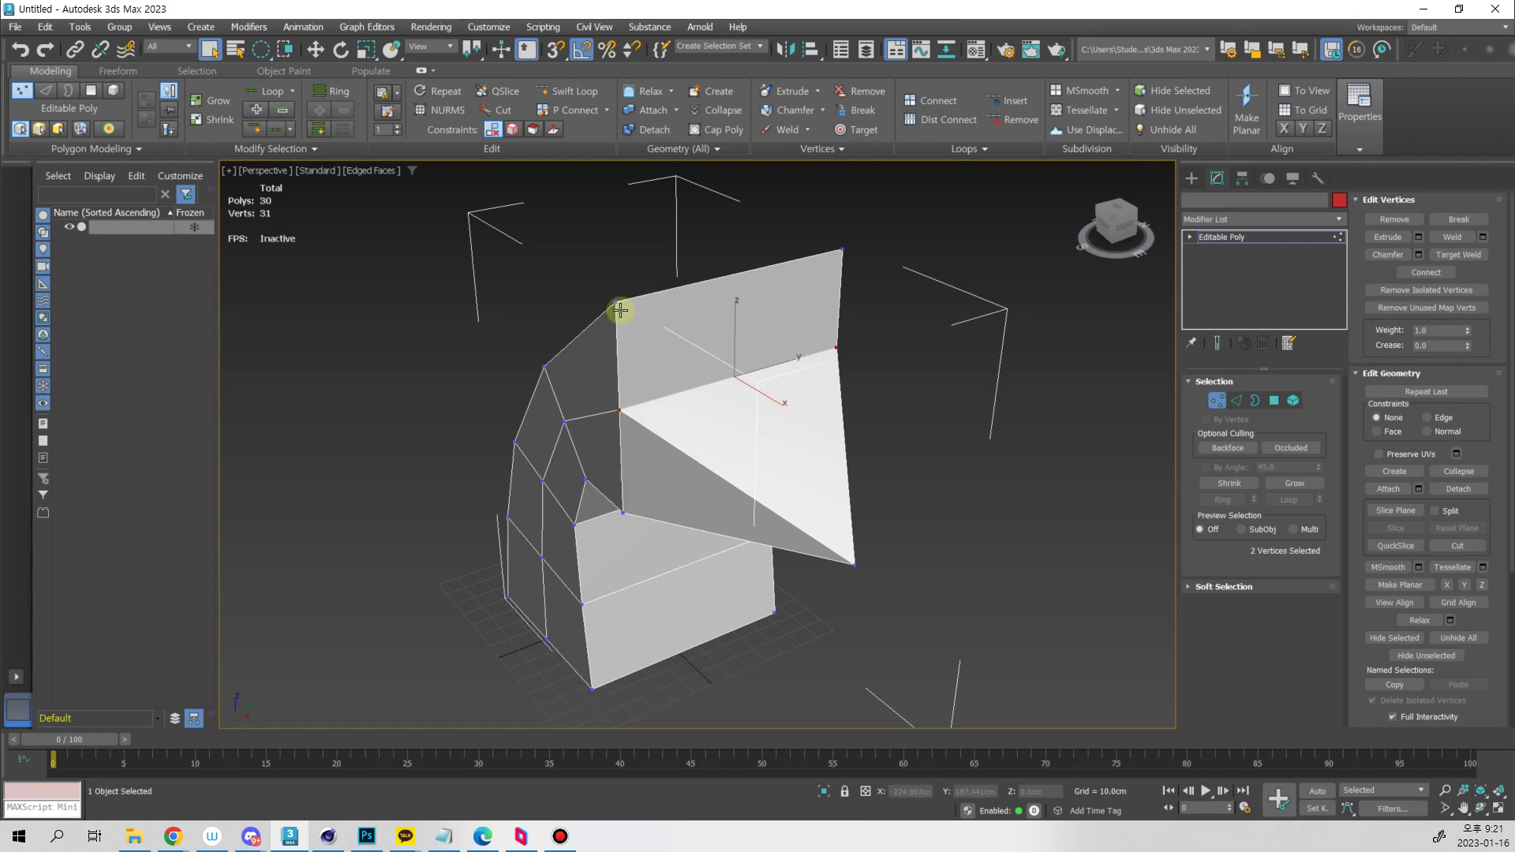
middle_drag(775, 439, 752, 471)
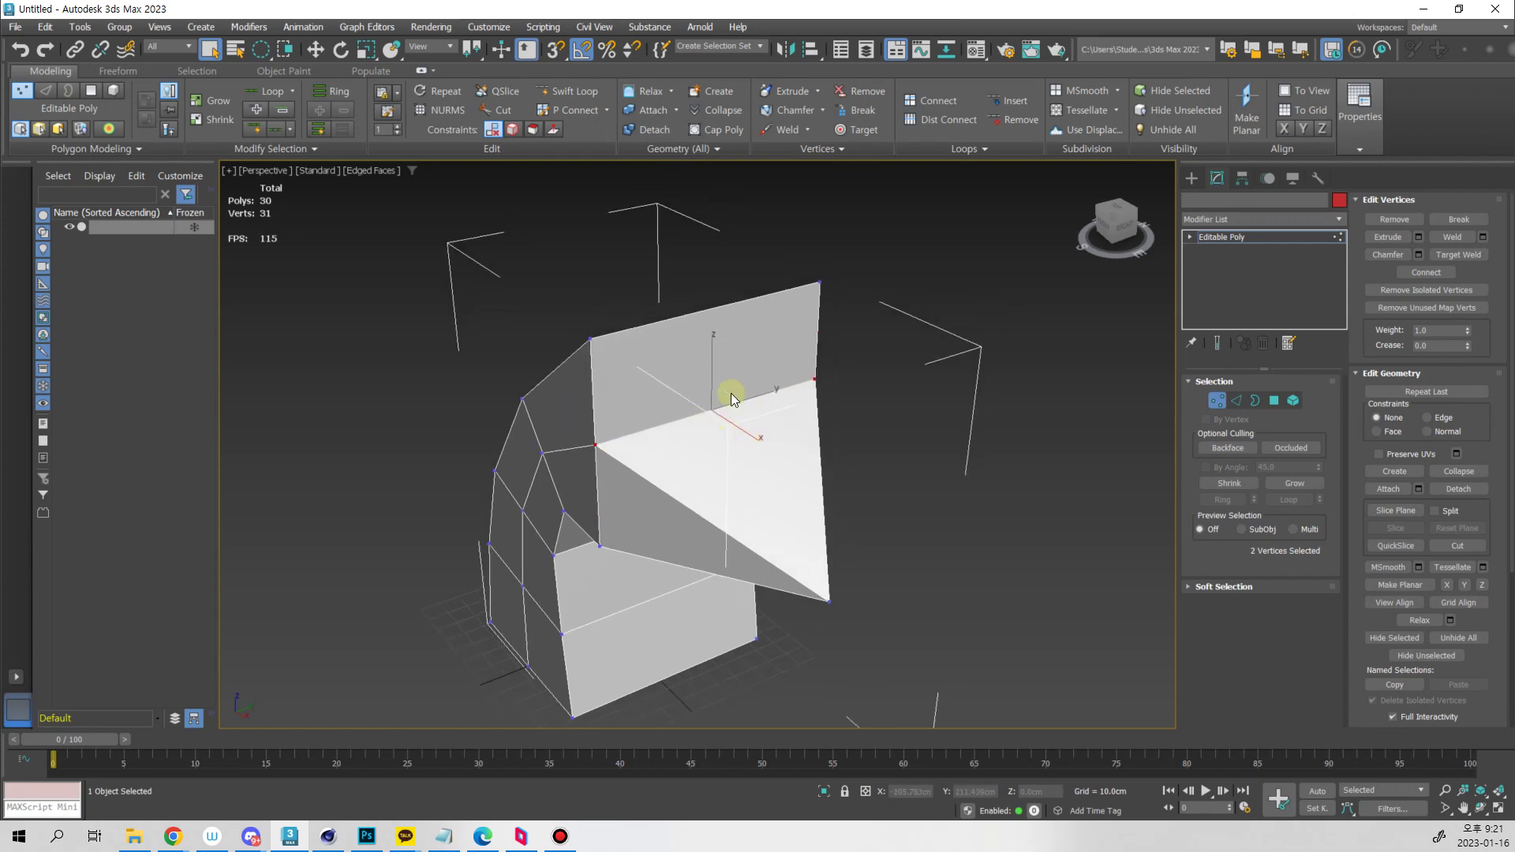
alt+middle_drag(731, 393, 694, 429)
key(2)
key(1)
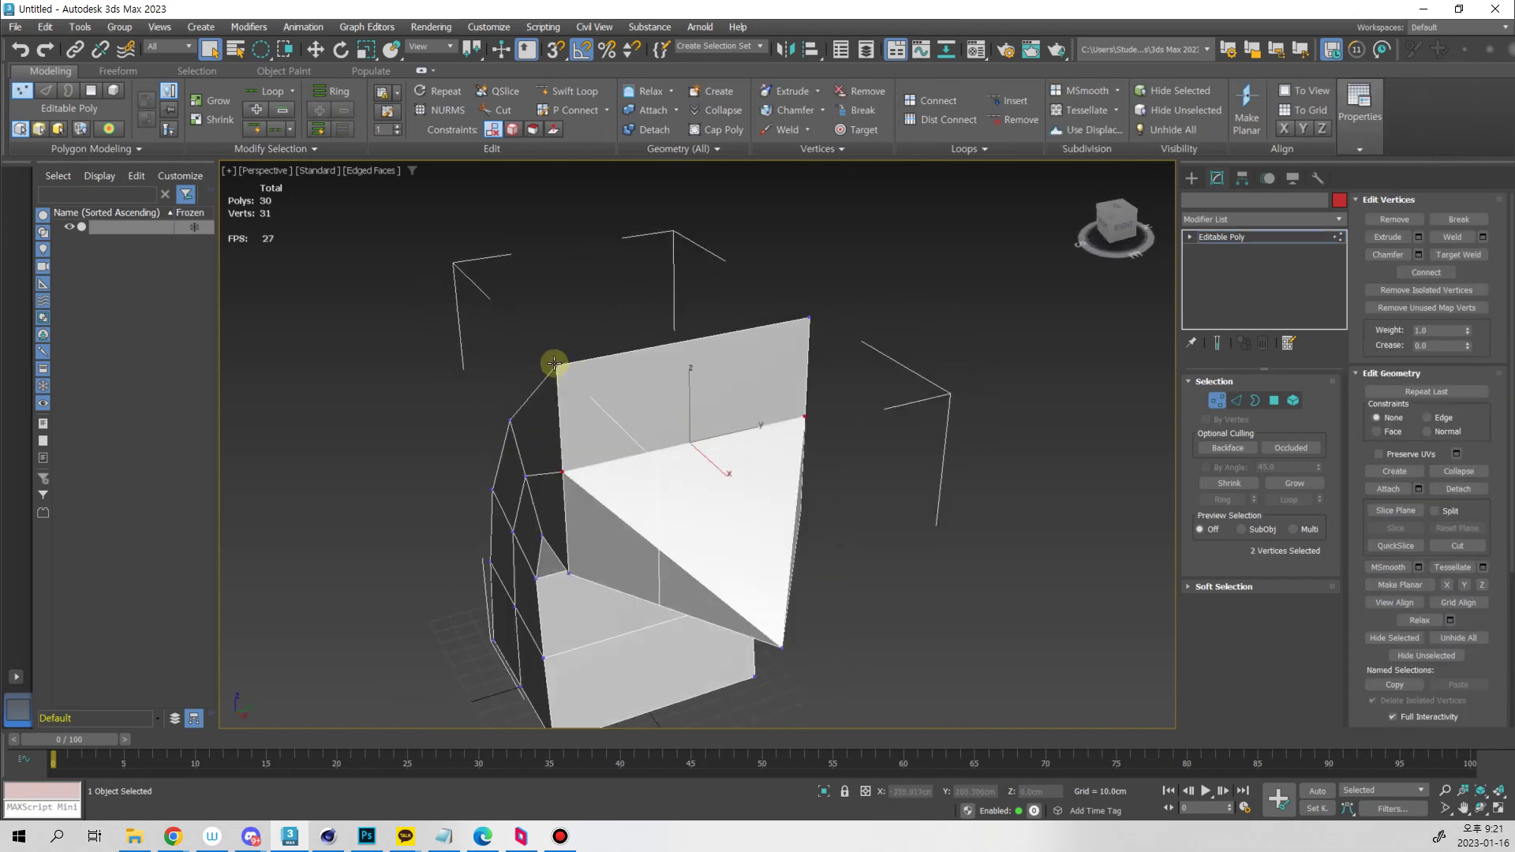
Connect the head's top front corner vertex on the far side from the beak tip to the tip vertex with a new edge
alt+middle_drag(679, 510, 765, 474)
click(756, 460)
ctrl+click(775, 510)
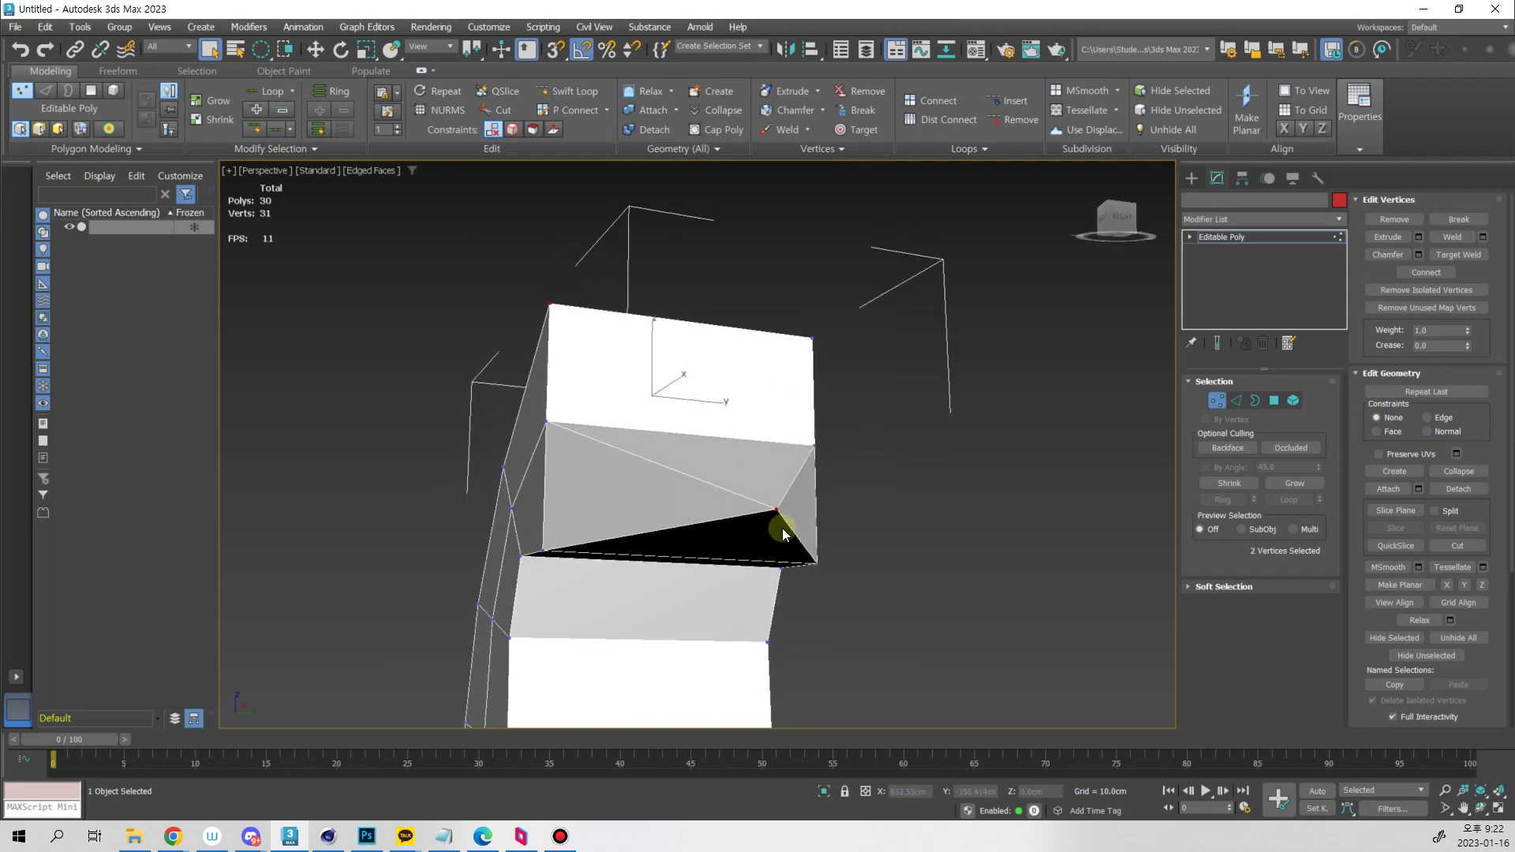
alt+middle_drag(781, 531, 604, 352)
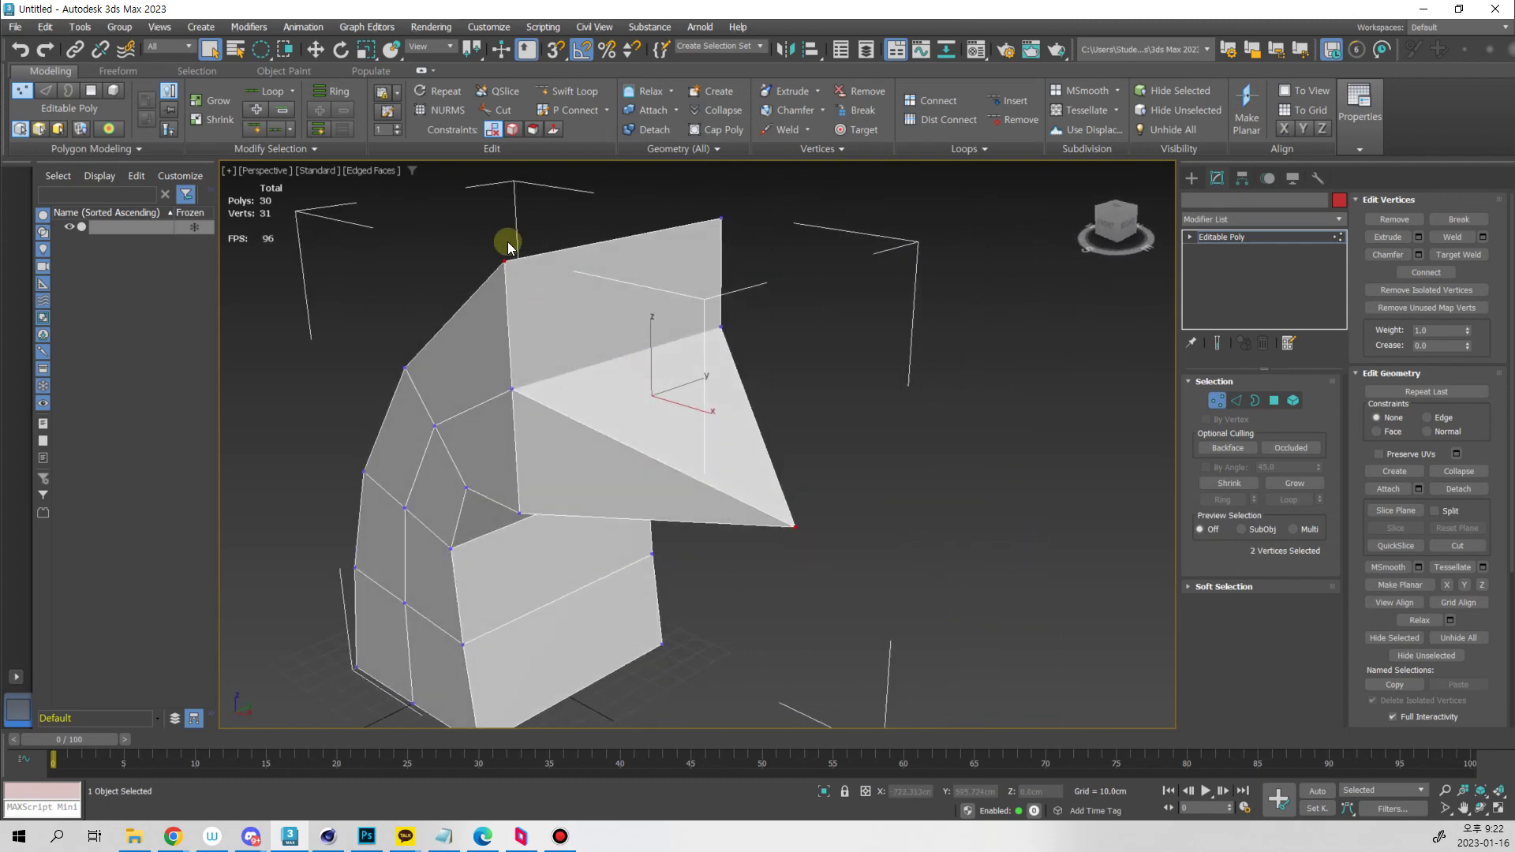
click(1426, 273)
Connect the head's remaining top front corner vertex to the beak tip vertex with a new edge
alt+middle_drag(1049, 331, 950, 339)
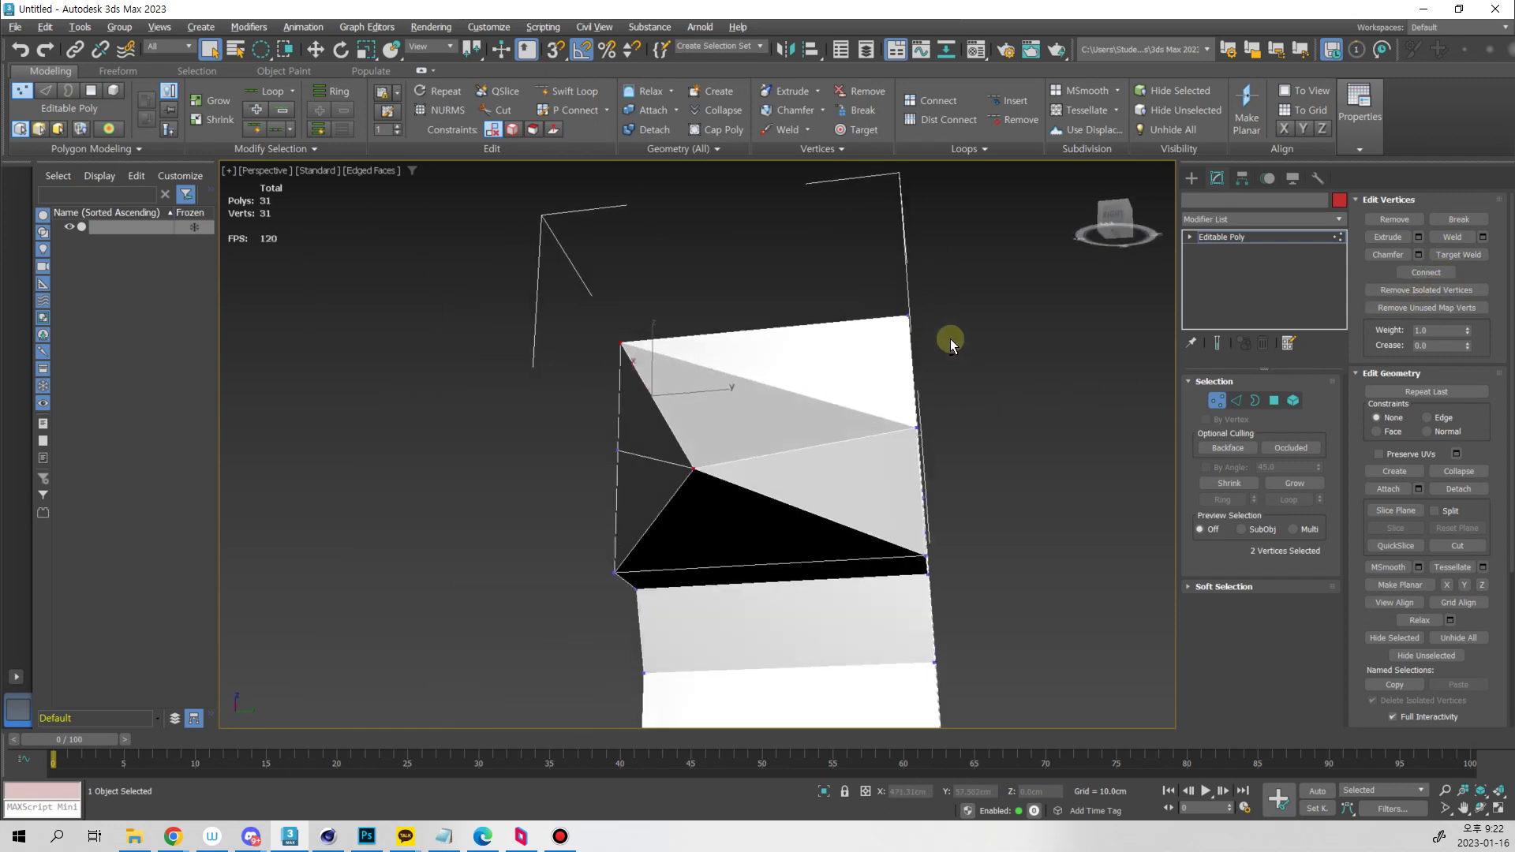
click(694, 468)
ctrl+click(904, 318)
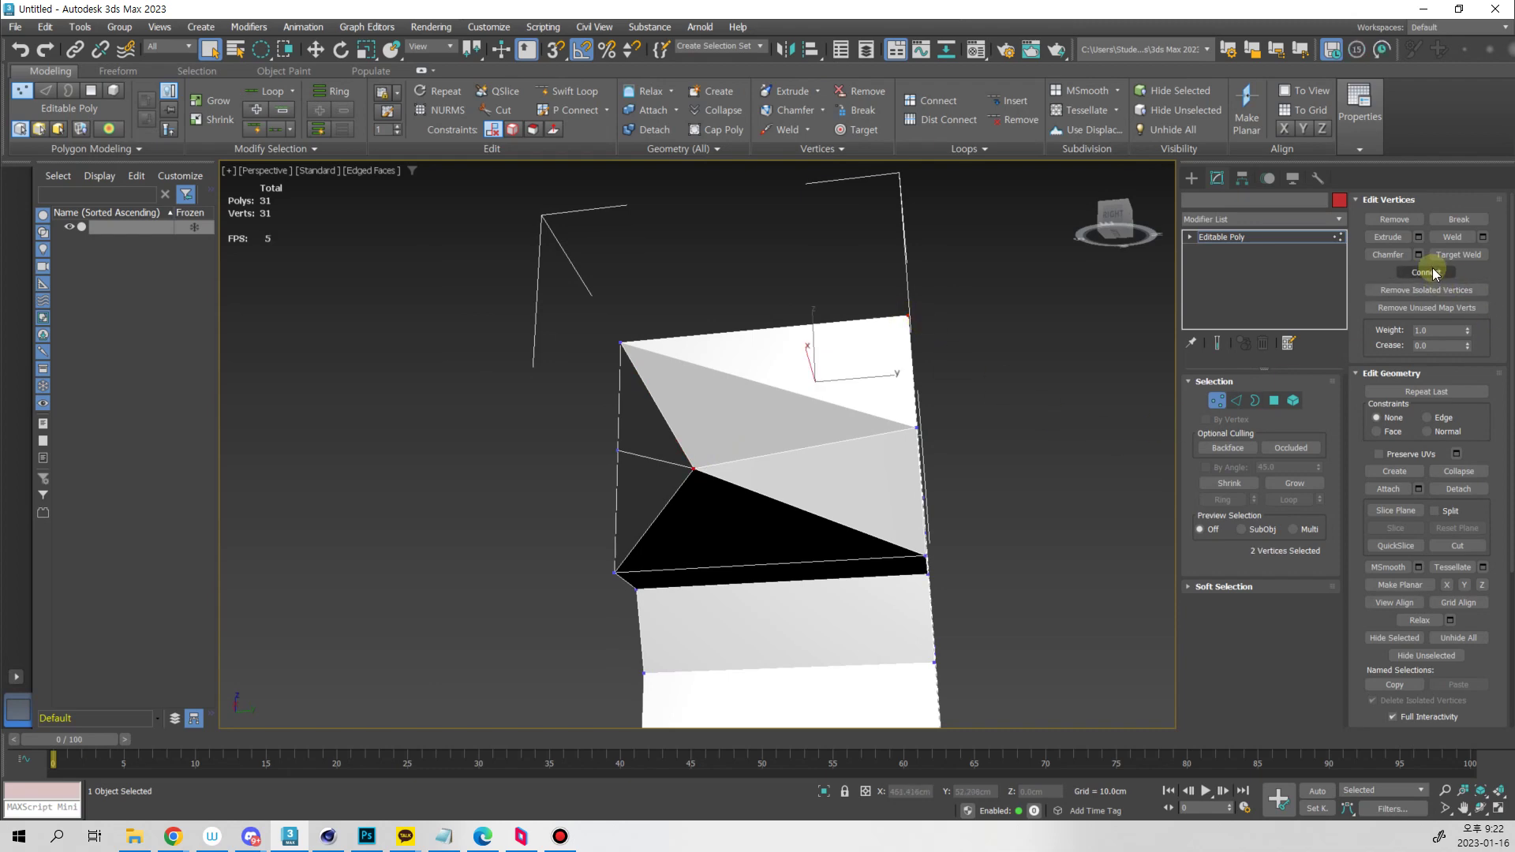
click(1397, 272)
Remove the middle edge loop running along the head, beak and neck sides together with its vertices
alt+middle_drag(1026, 371, 855, 440)
key(2)
double_click(776, 369)
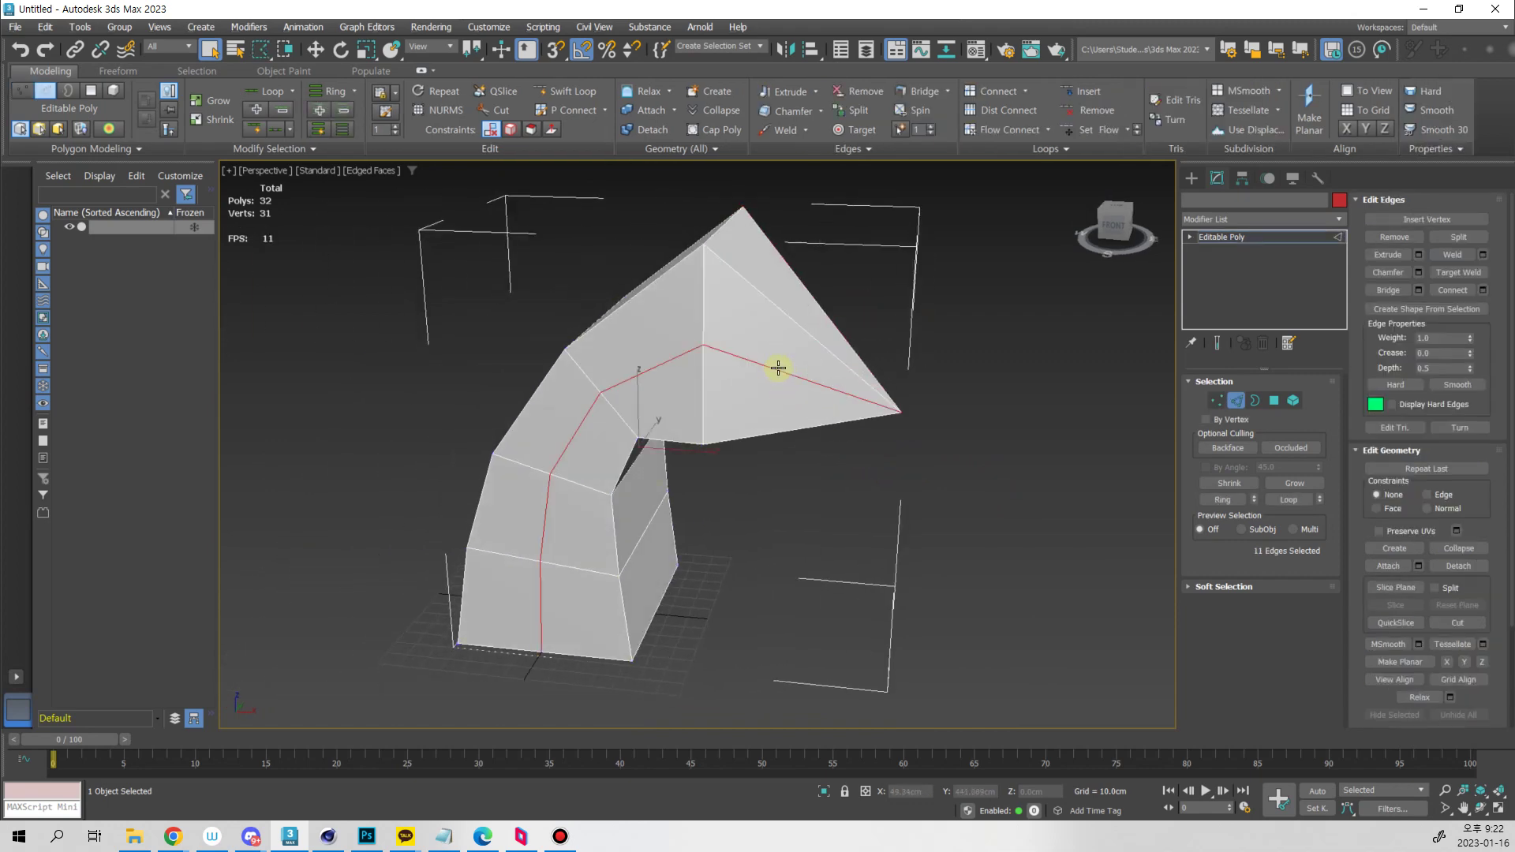
alt+middle_drag(776, 368, 689, 341)
key(1)
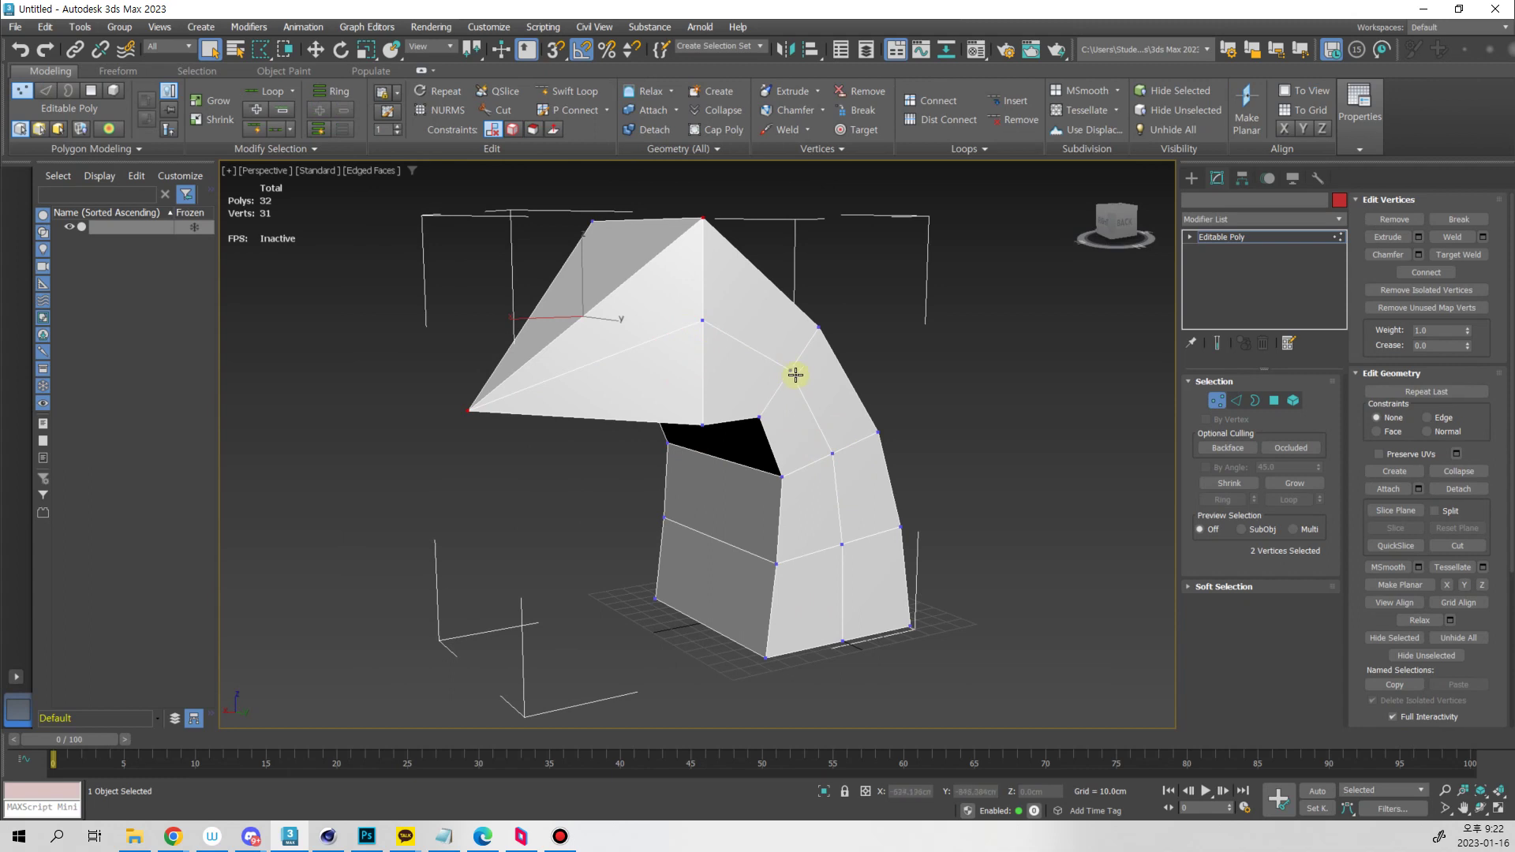
key(2)
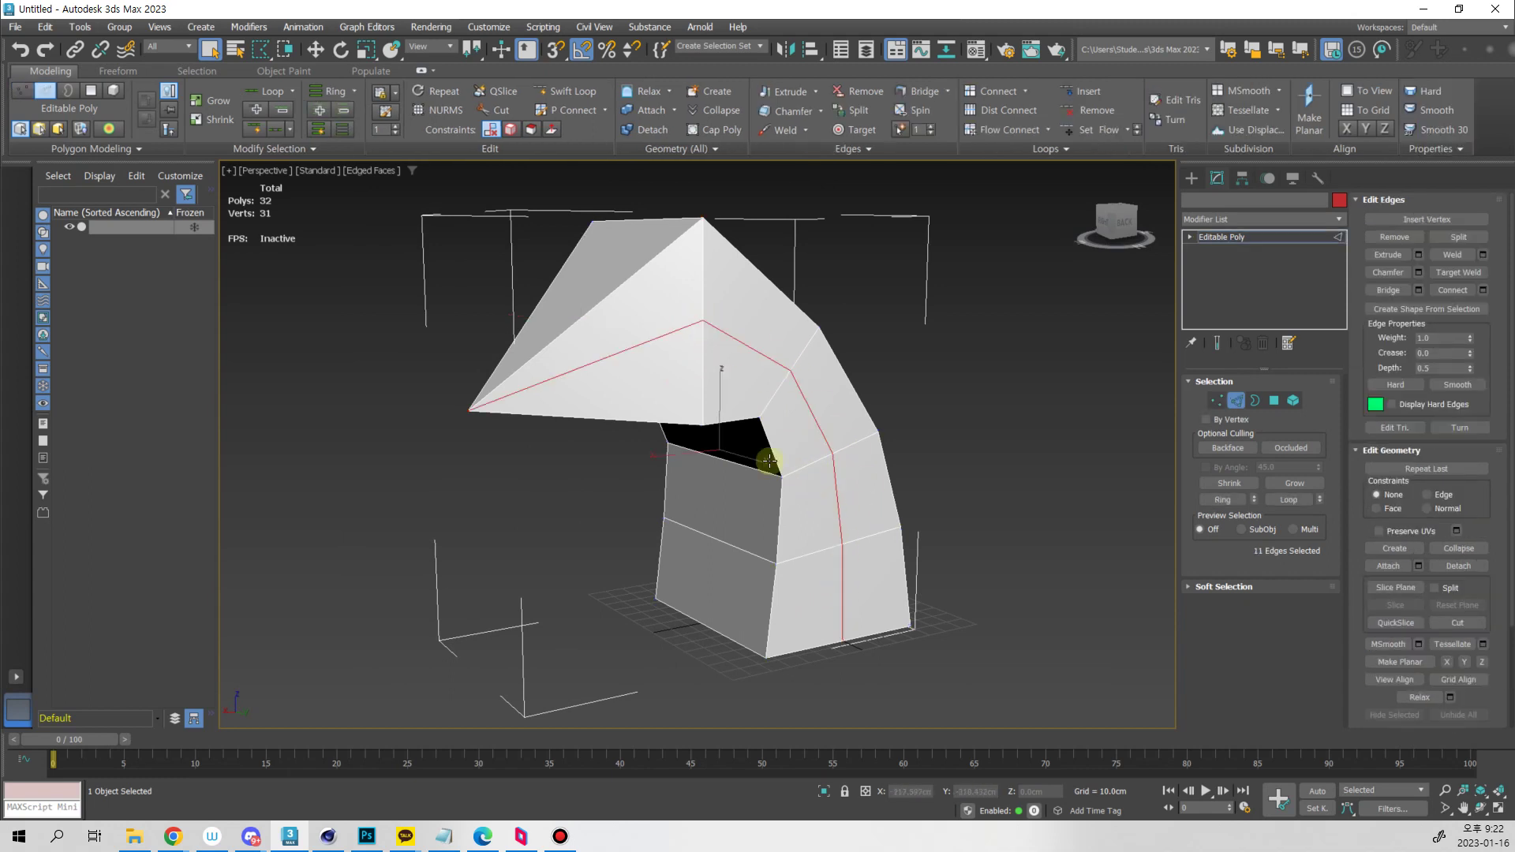
key(ctrl+BackSpace)
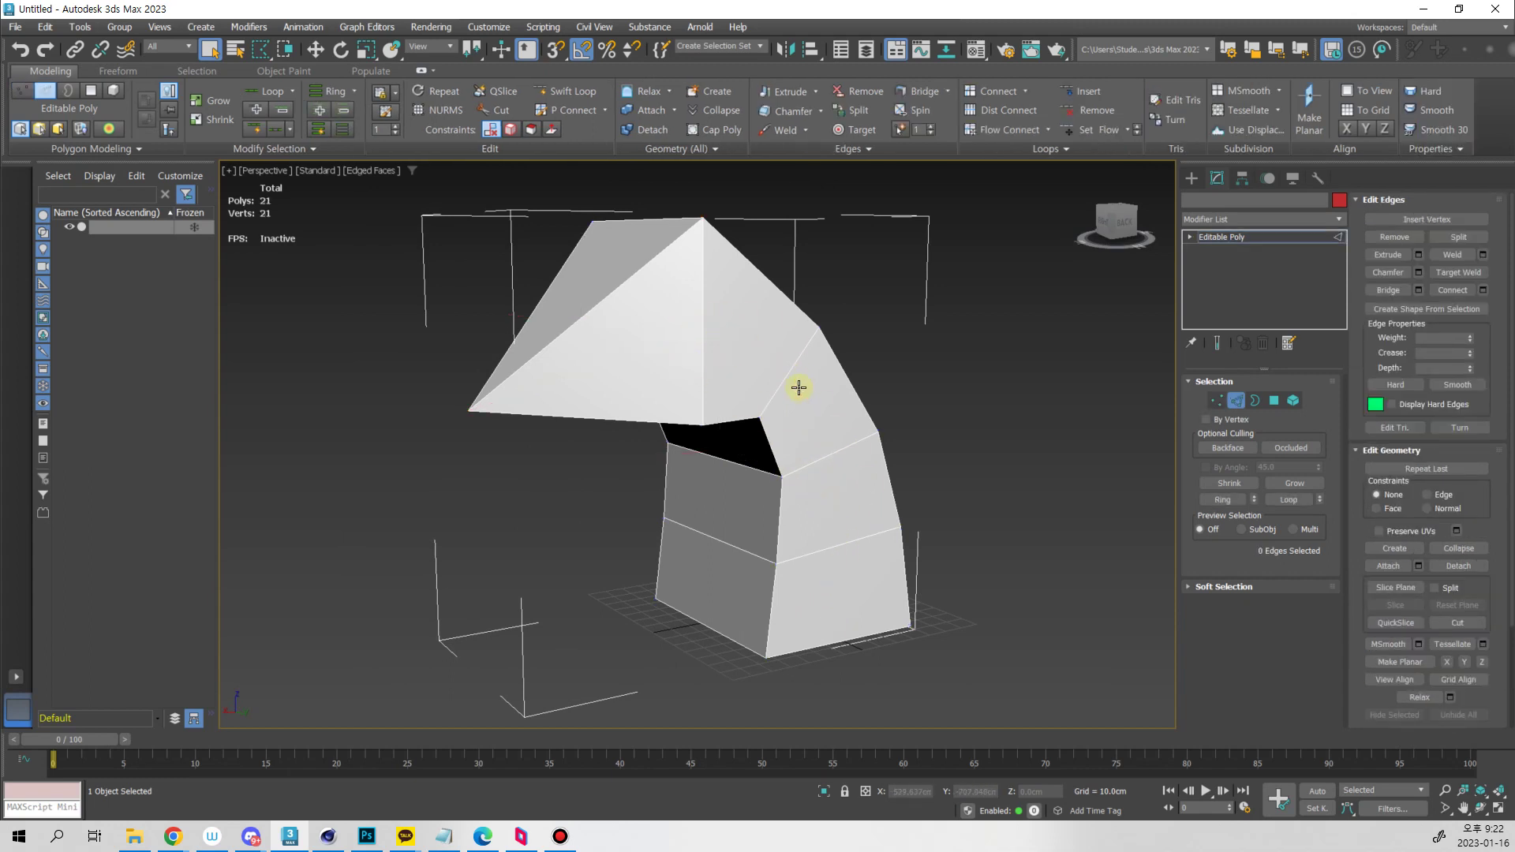
Examine the head and beak from several sides in Vertex mode with the beak tip vertex selected
key(1)
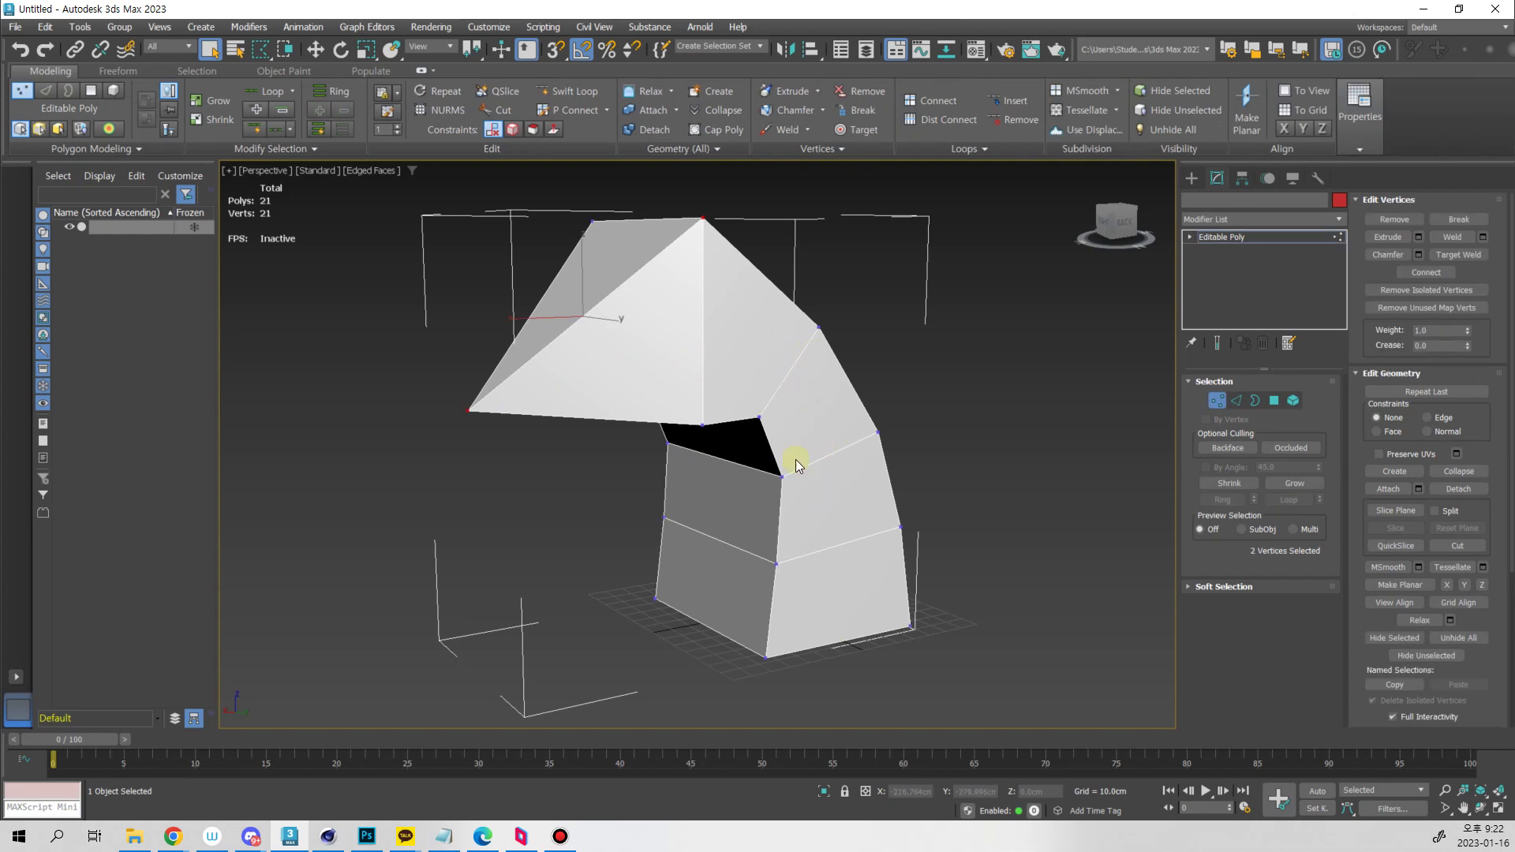
alt+middle_drag(825, 684, 930, 580)
middle_drag(802, 620, 939, 619)
alt+middle_drag(694, 450, 722, 576)
alt+middle_drag(834, 251, 910, 465)
scroll(820, 482, down, 3)
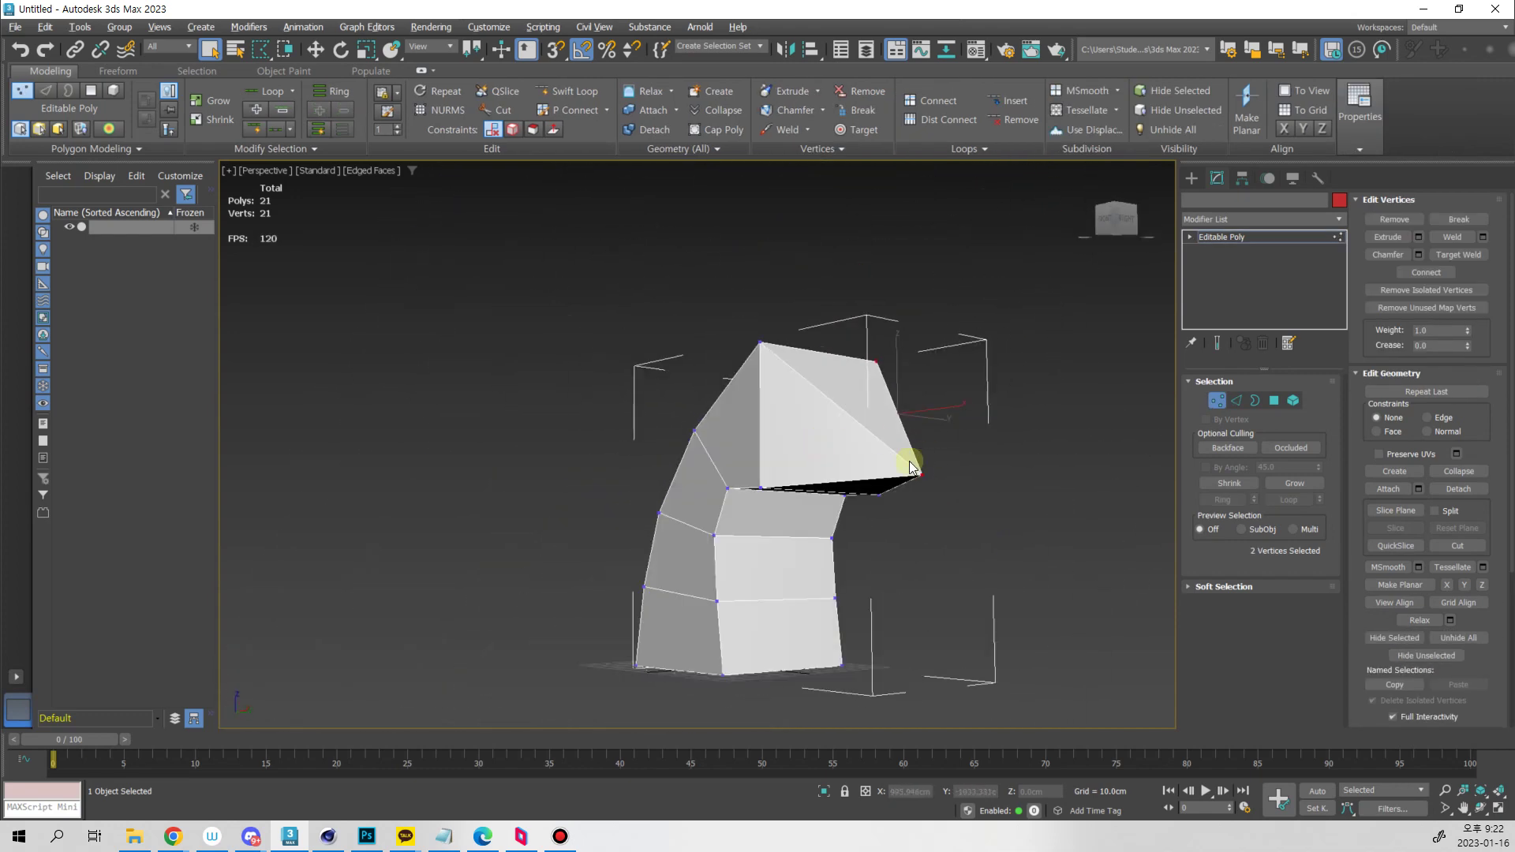
click(922, 476)
alt+middle_drag(926, 517, 918, 468)
key(1)
key(1)
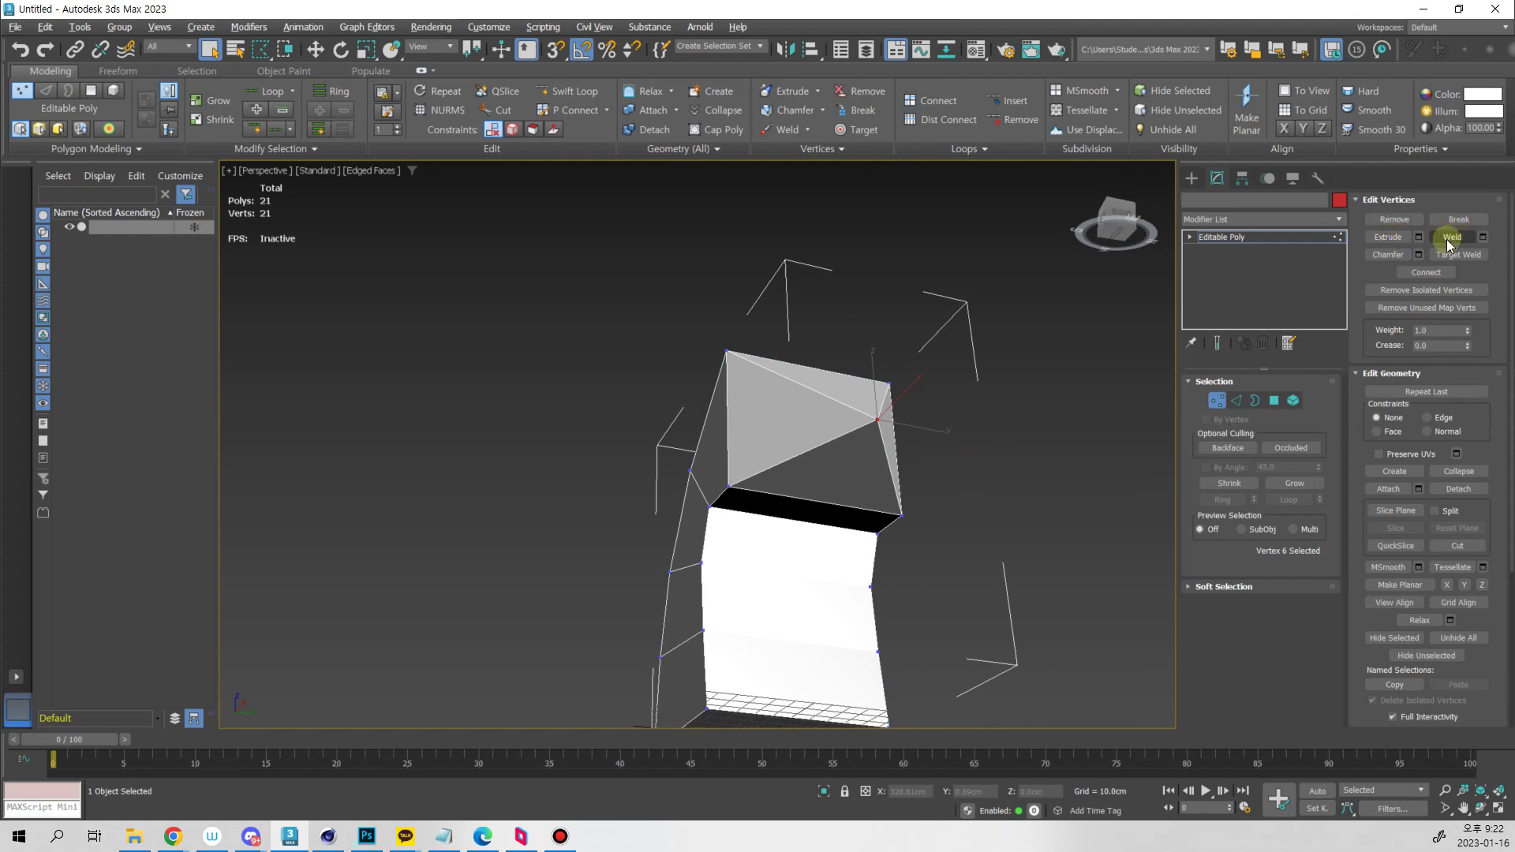
Select the four corner vertices of the head's top face
alt+middle_drag(947, 412, 770, 477)
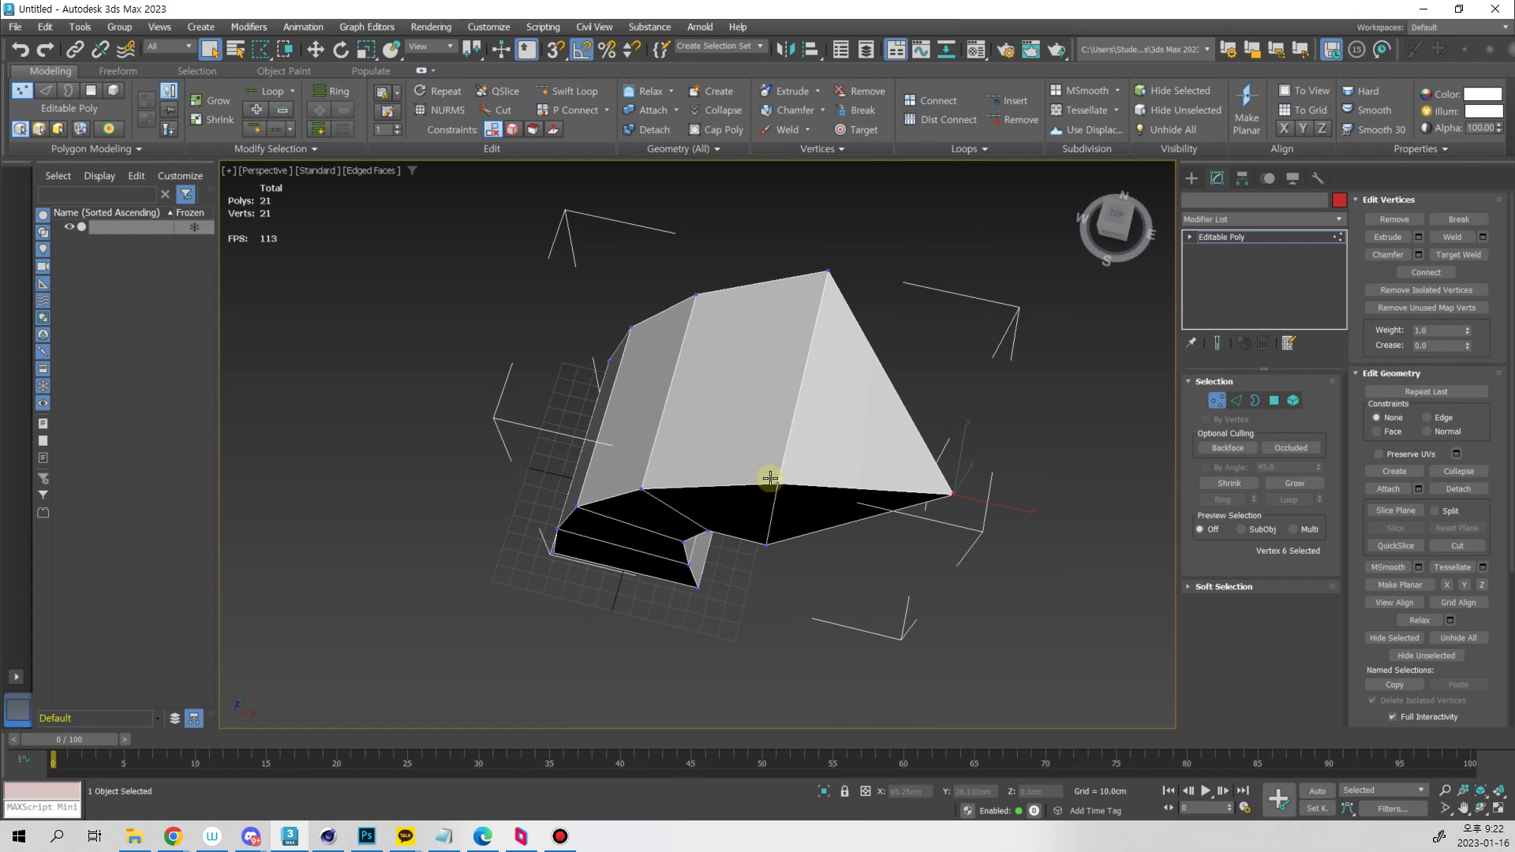
ctrl+click(825, 272)
ctrl+click(641, 490)
ctrl+click(708, 535)
alt+middle_drag(707, 543, 881, 377)
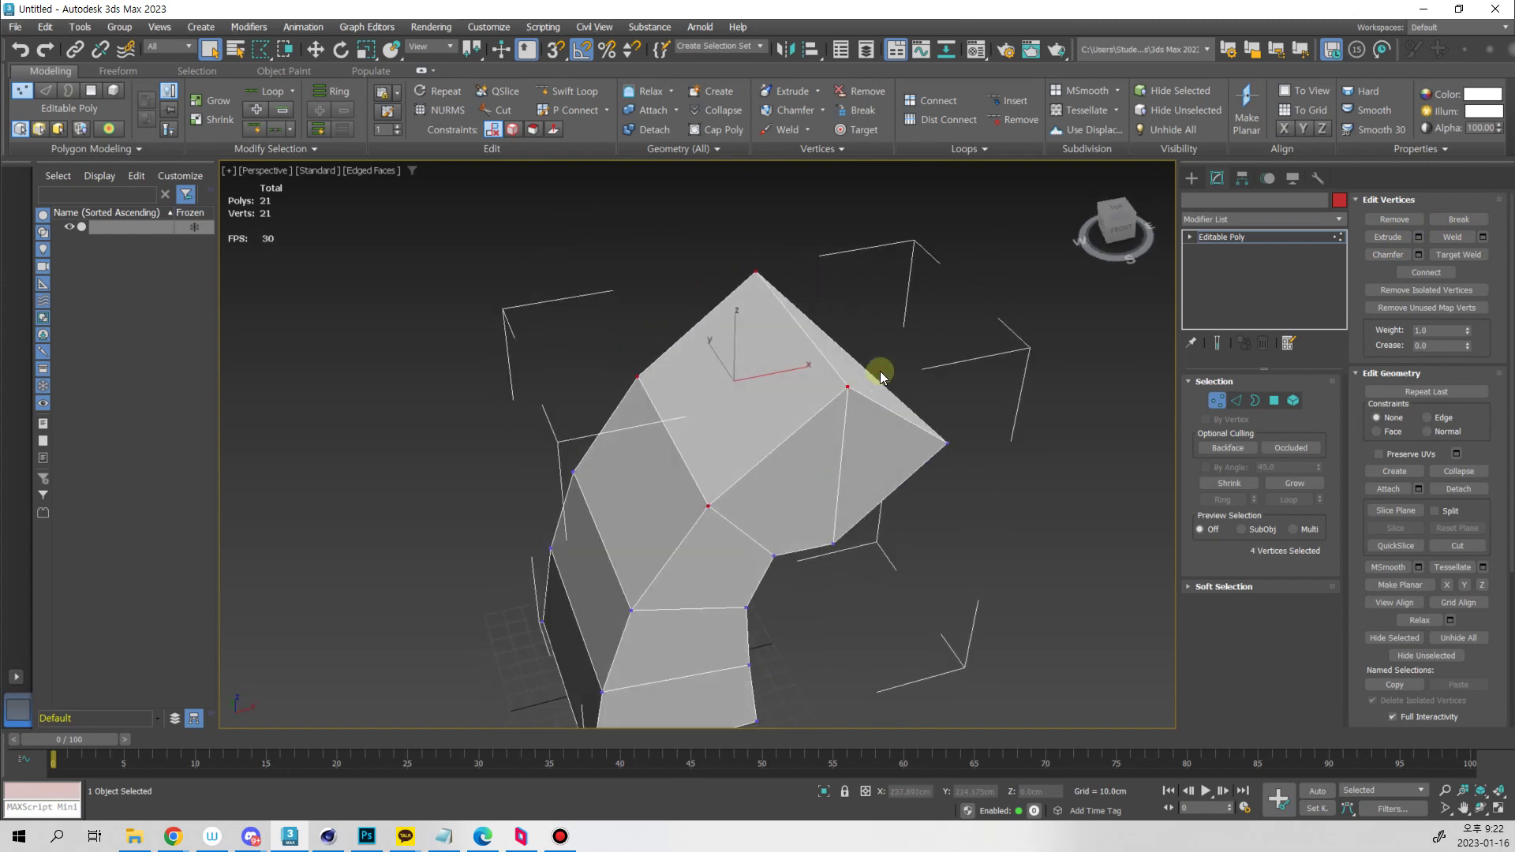
Chamfer the four selected vertices with adjustable settings, trying several segment and depth values and an amount of 18.214 cm
click(1418, 255)
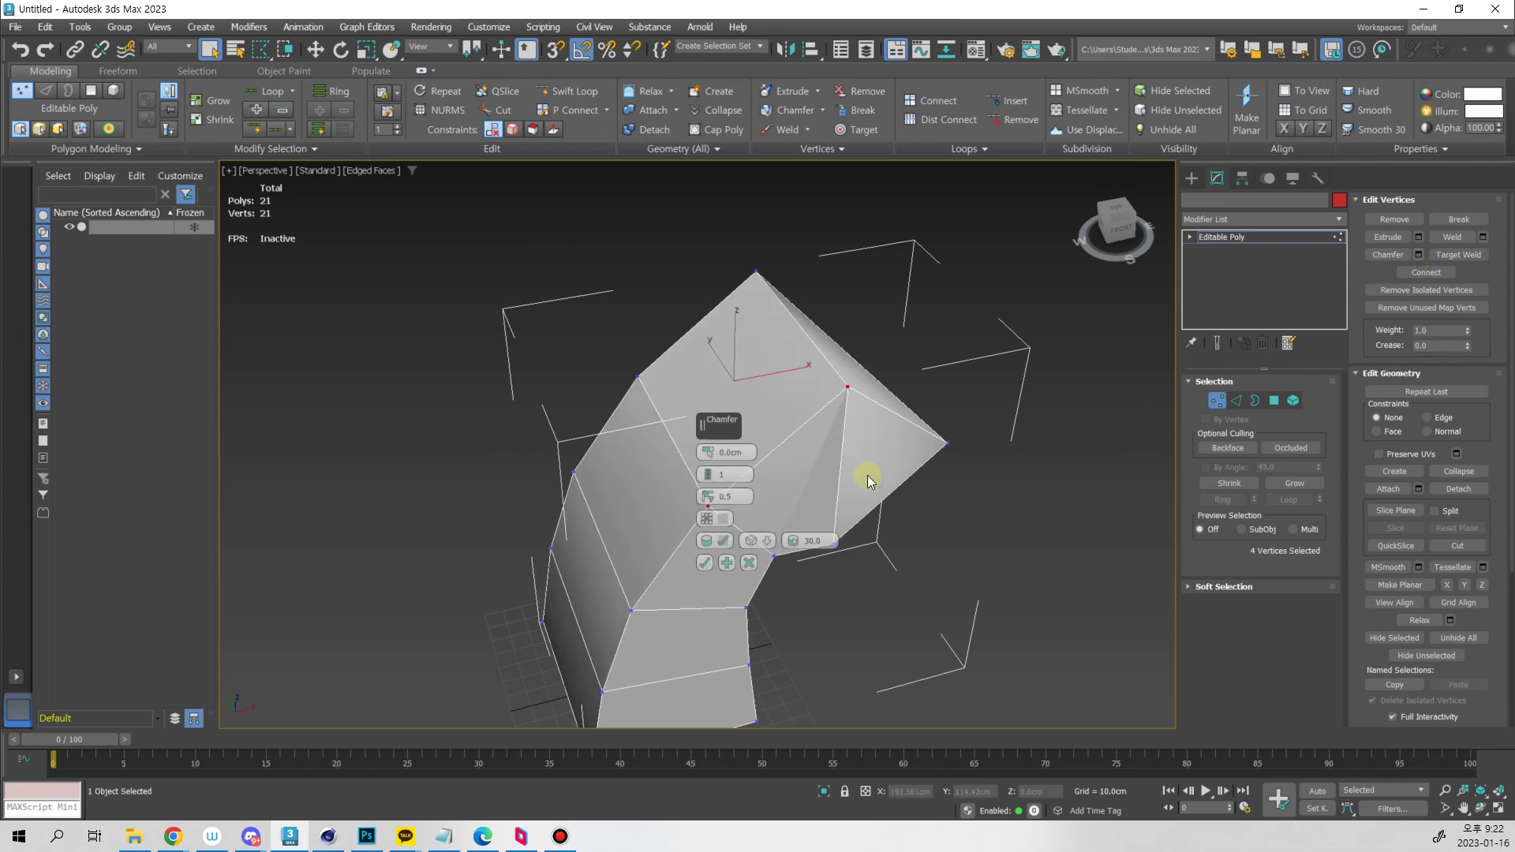
drag(707, 455, 799, 389)
alt+middle_drag(799, 389, 712, 505)
drag(704, 503, 740, 582)
click(708, 471)
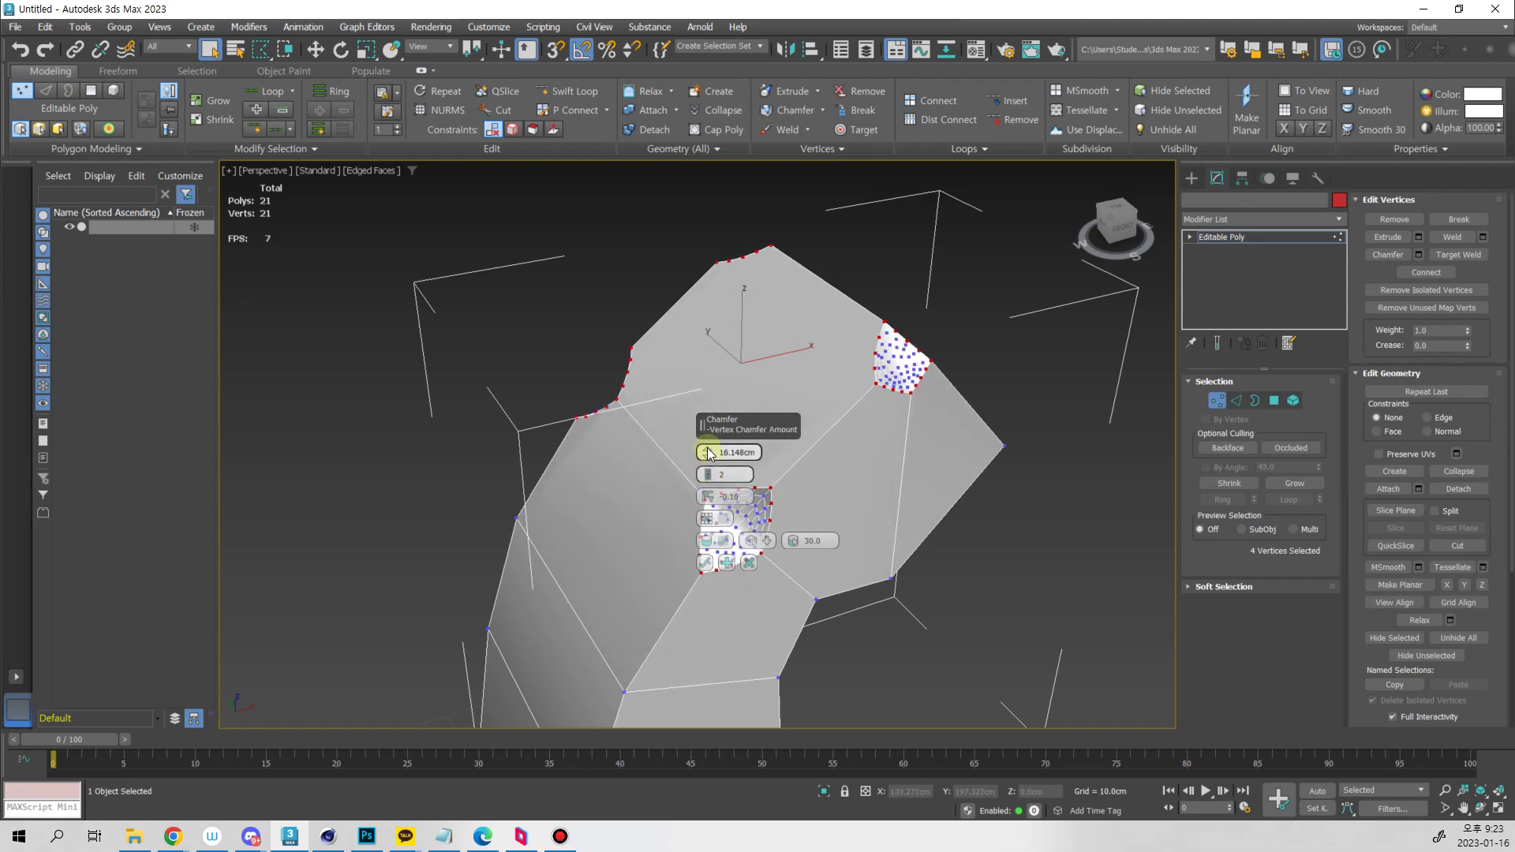
drag(708, 456, 712, 520)
mouse_move(866, 446)
alt+middle_down()
mouse_move(893, 466)
mouse_move(840, 460)
alt+middle_up()
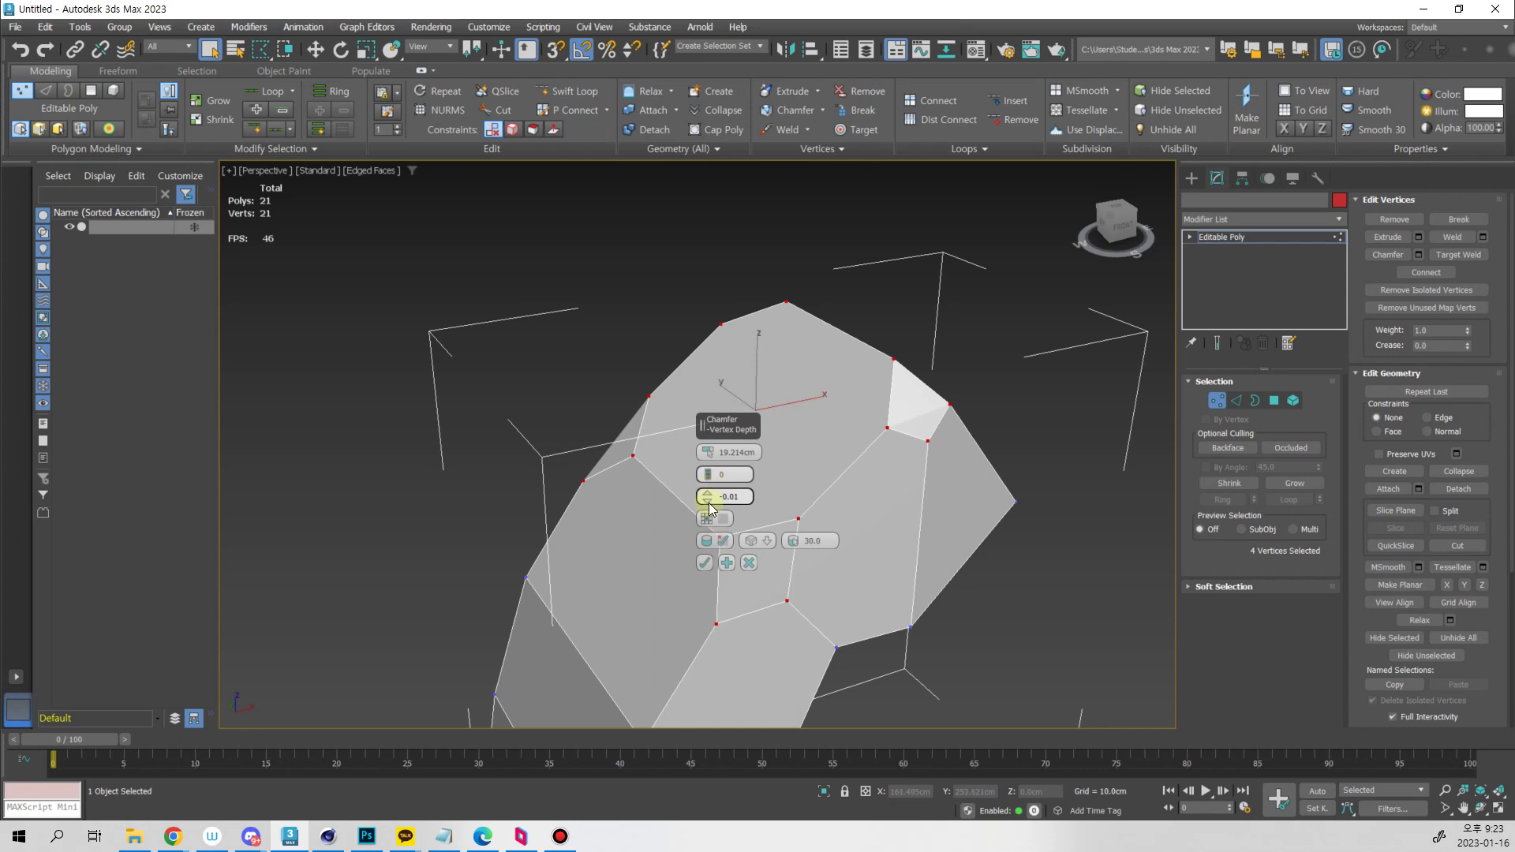
Set the vertex chamfer to 1 segment, depth 0.0 and an amount of 21.404 cm
mouse_move(710, 475)
mouse_down()
mouse_move(711, 433)
mouse_move(712, 473)
mouse_up()
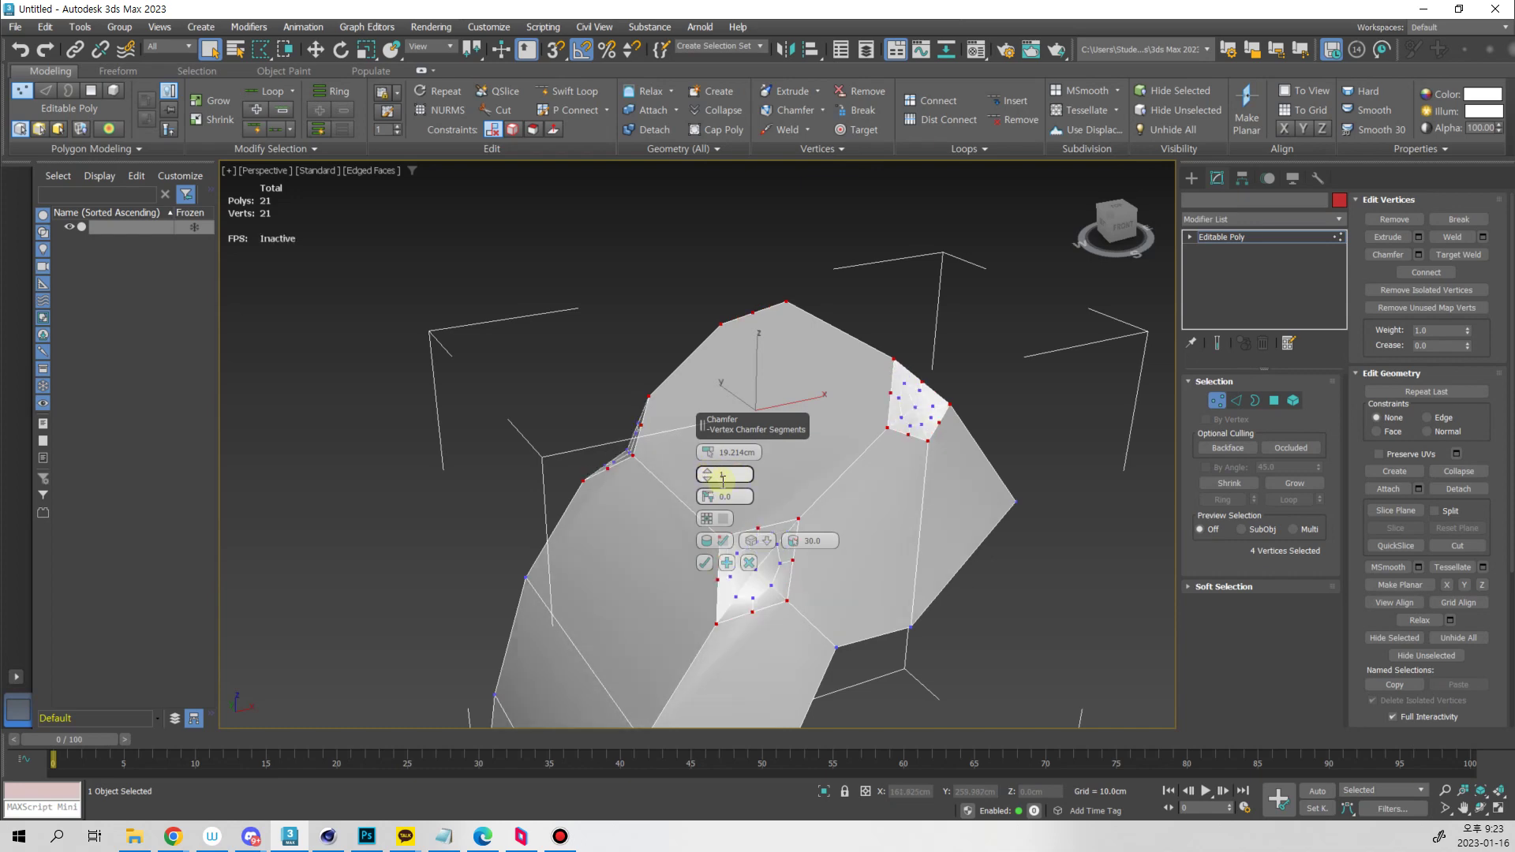
mouse_move(710, 494)
mouse_down()
mouse_move(714, 509)
mouse_move(709, 476)
mouse_up()
alt+middle_drag(712, 534, 822, 476)
mouse_move(709, 460)
mouse_down()
mouse_move(720, 344)
mouse_move(699, 487)
mouse_move(705, 455)
mouse_up()
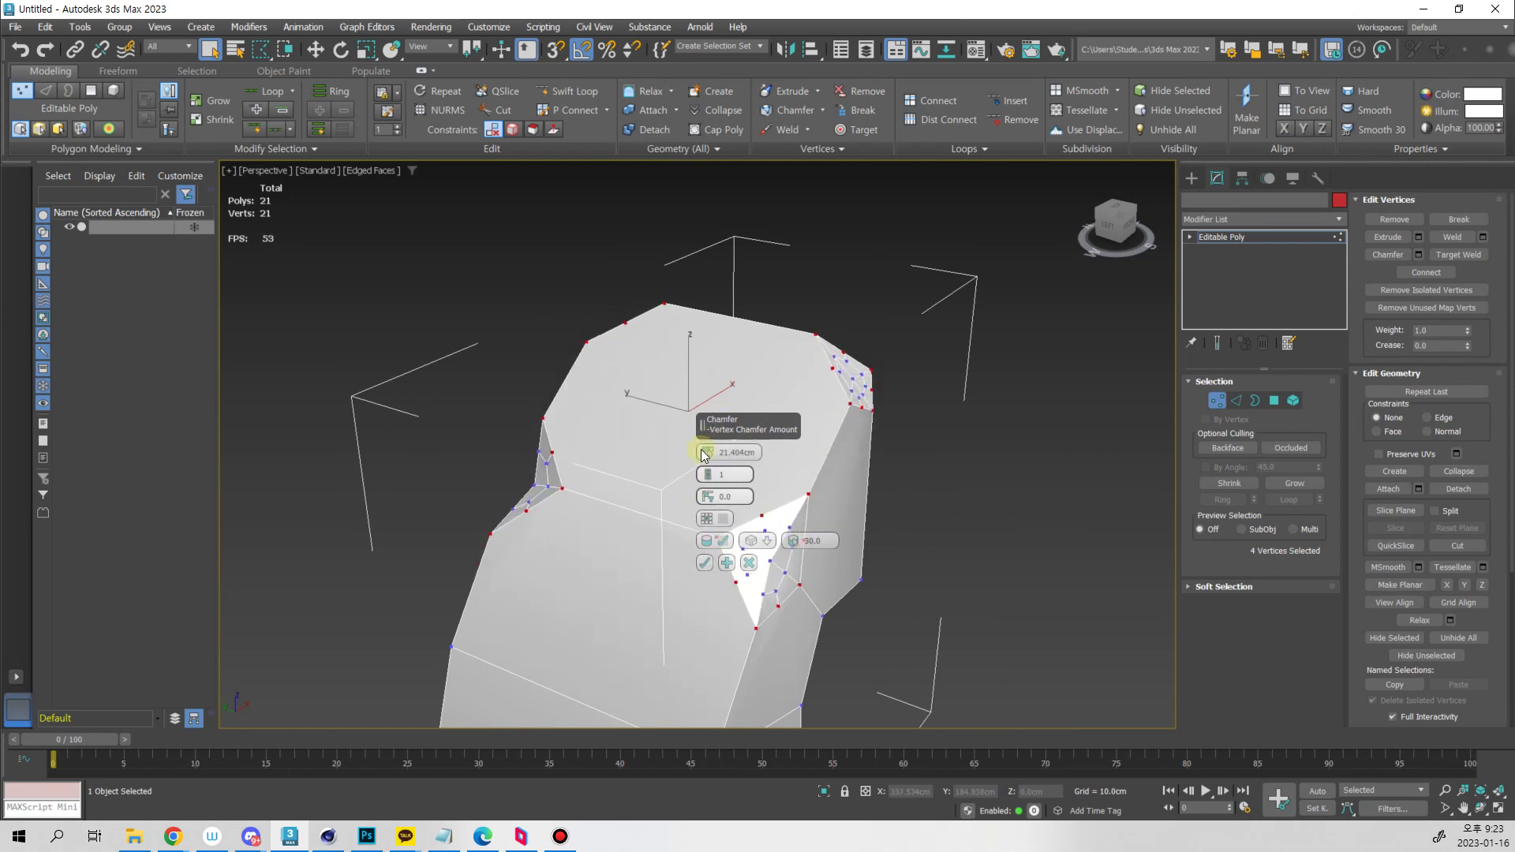
Make the vertex chamfer open with 0 segments and apply it, leaving holes at the four corners
click(727, 521)
alt+middle_drag(720, 532, 784, 494)
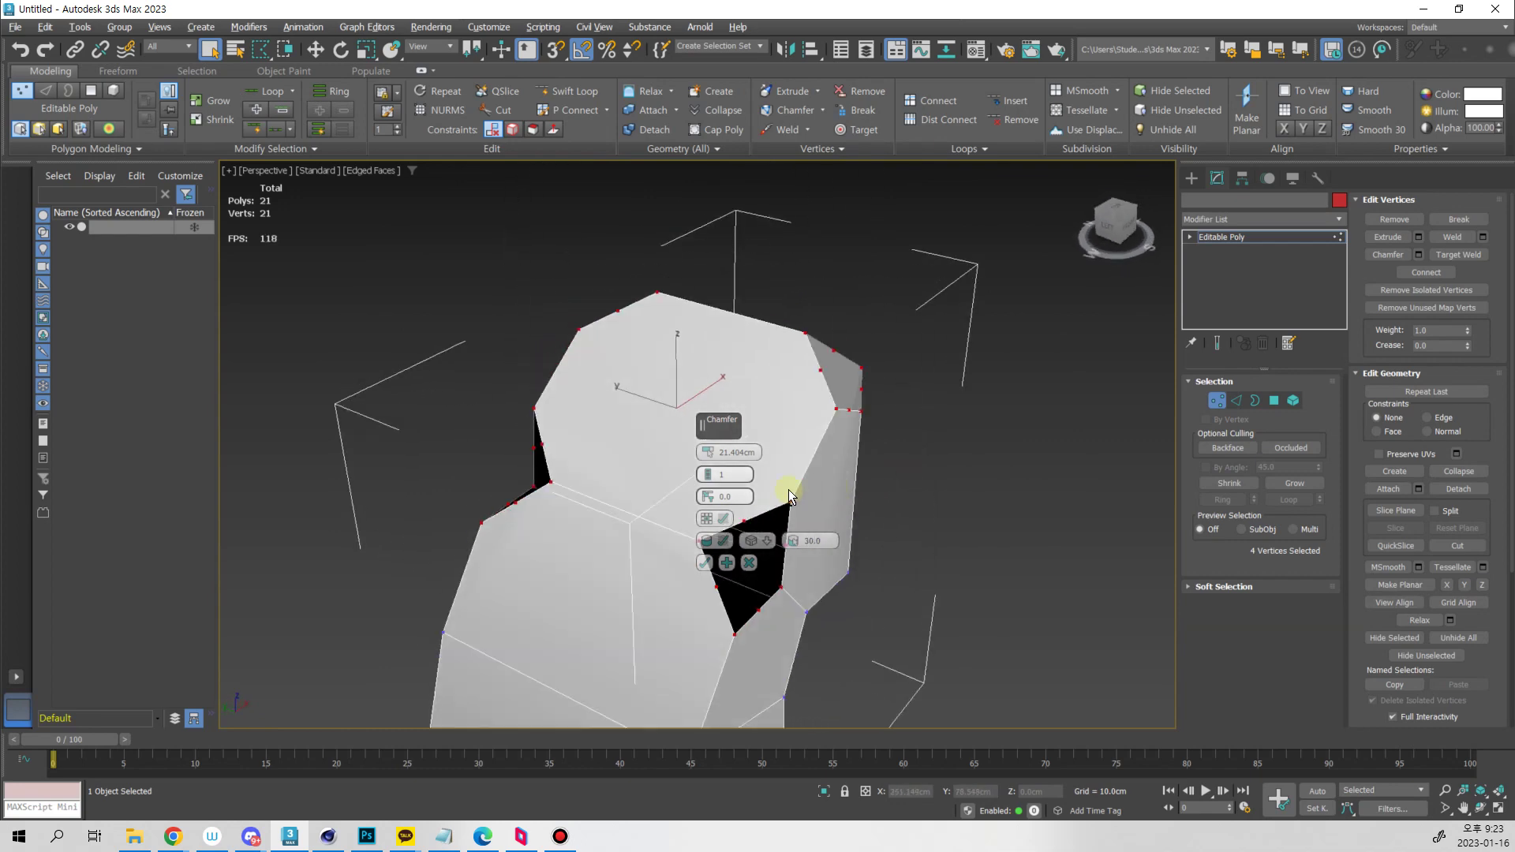
click(710, 480)
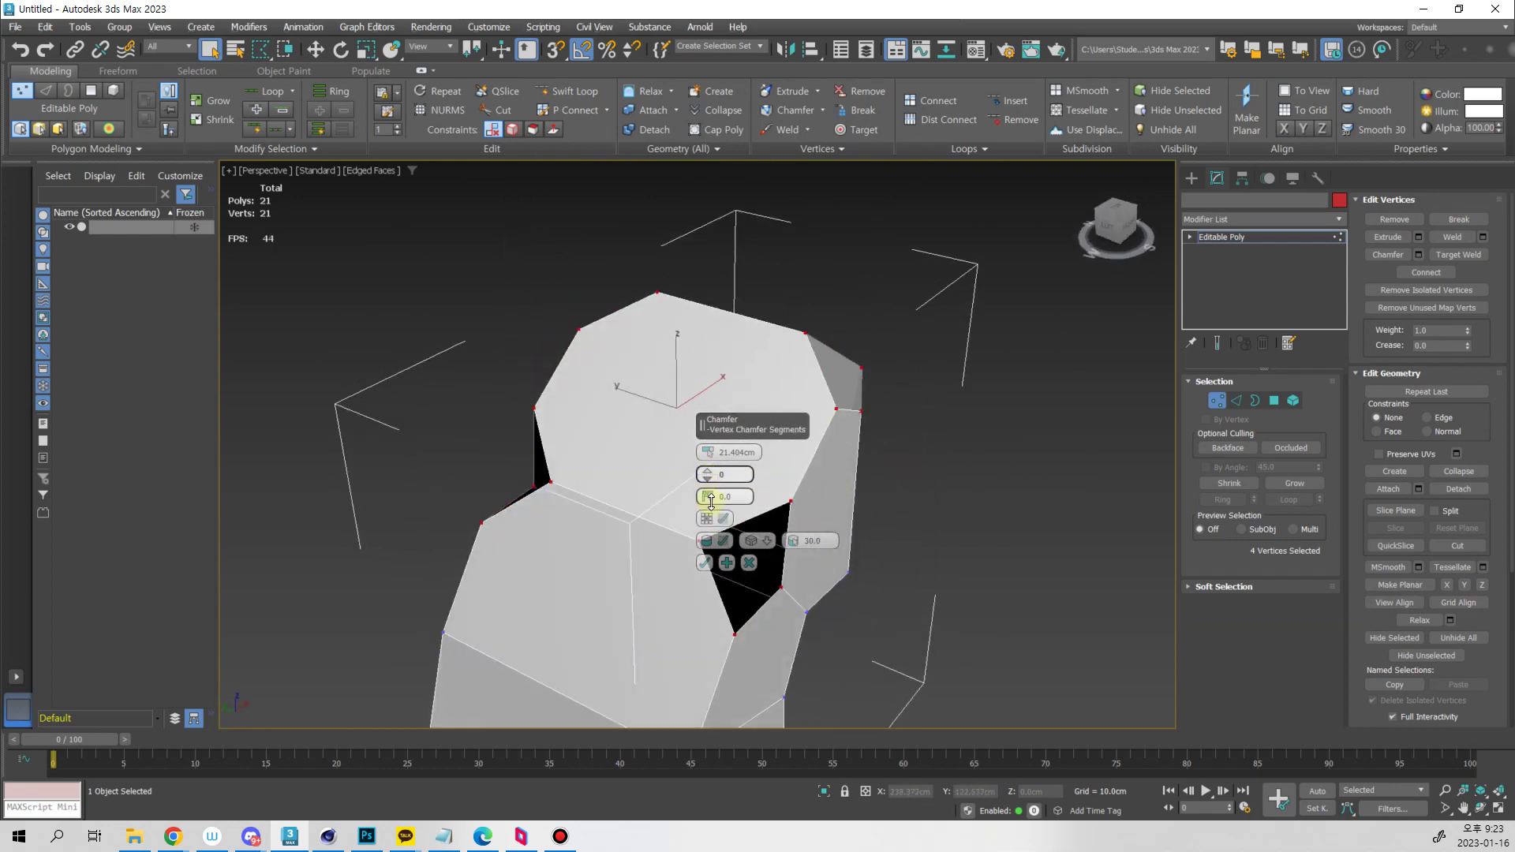
mouse_move(801, 461)
middle_down()
mouse_move(778, 453)
mouse_move(788, 484)
mouse_move(812, 474)
middle_up()
click(704, 562)
Select the border of the hole beside the beak and extrude it outward as a horn segment
key(2)
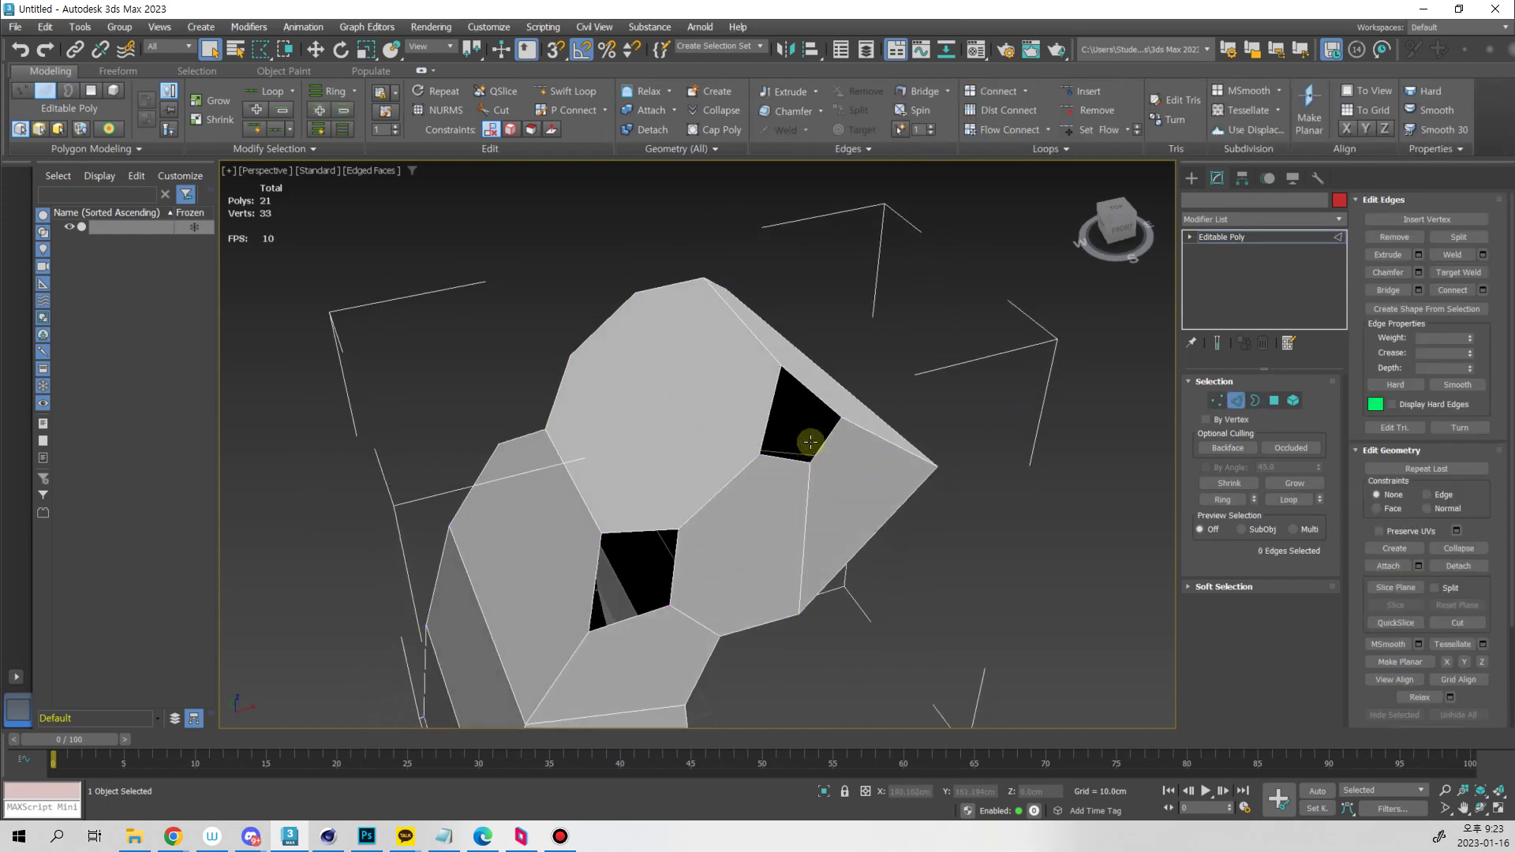
key(3)
click(821, 449)
mouse_move(826, 465)
alt+middle_down()
mouse_move(892, 482)
mouse_move(1053, 416)
alt+middle_up()
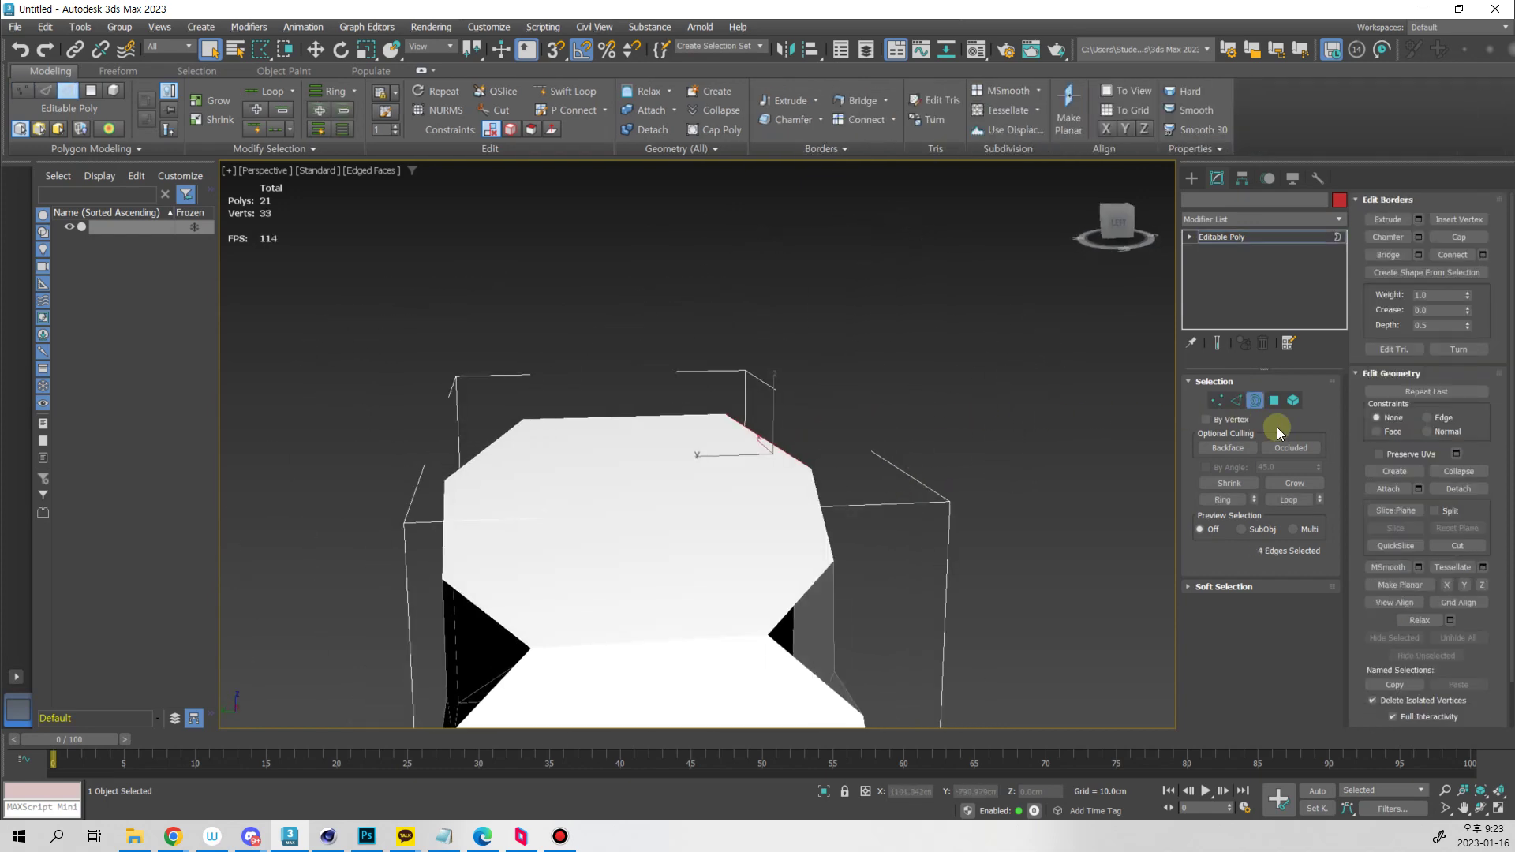
key(w)
shift+drag(757, 430, 916, 463)
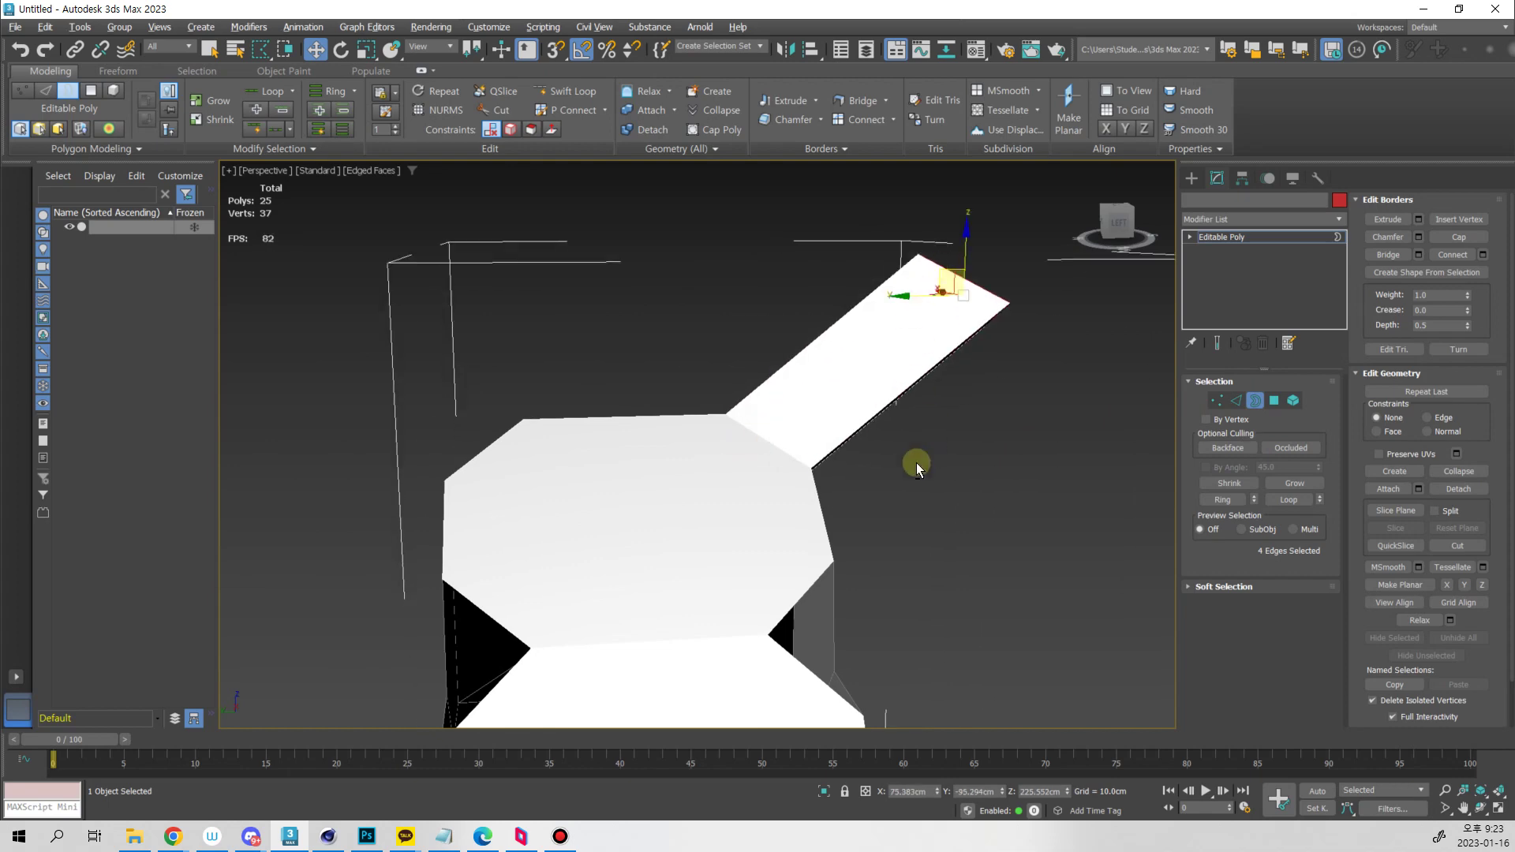
Extrude a second horn segment from the open border and collapse its end into a single point
mouse_move(916, 463)
alt+middle_down()
mouse_move(844, 464)
mouse_move(819, 389)
mouse_move(823, 437)
alt+middle_up()
mouse_move(957, 343)
middle_down()
mouse_move(872, 409)
mouse_move(931, 423)
middle_up()
shift+drag(881, 347, 1002, 267)
mouse_move(1002, 272)
alt+middle_down()
mouse_move(938, 403)
mouse_move(855, 399)
mouse_move(1002, 438)
alt+middle_up()
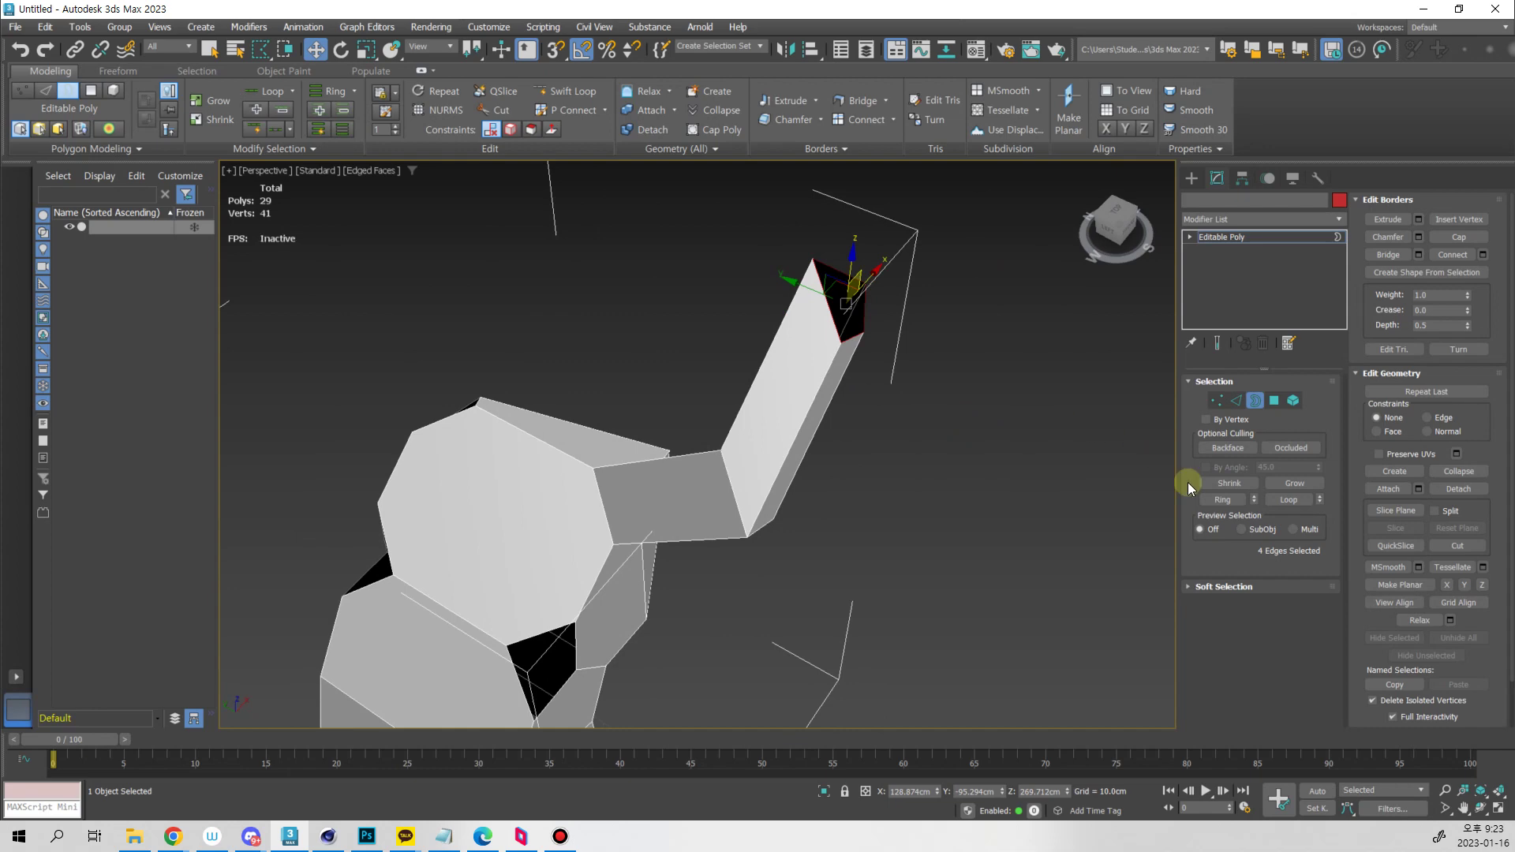
click(1459, 471)
key(1)
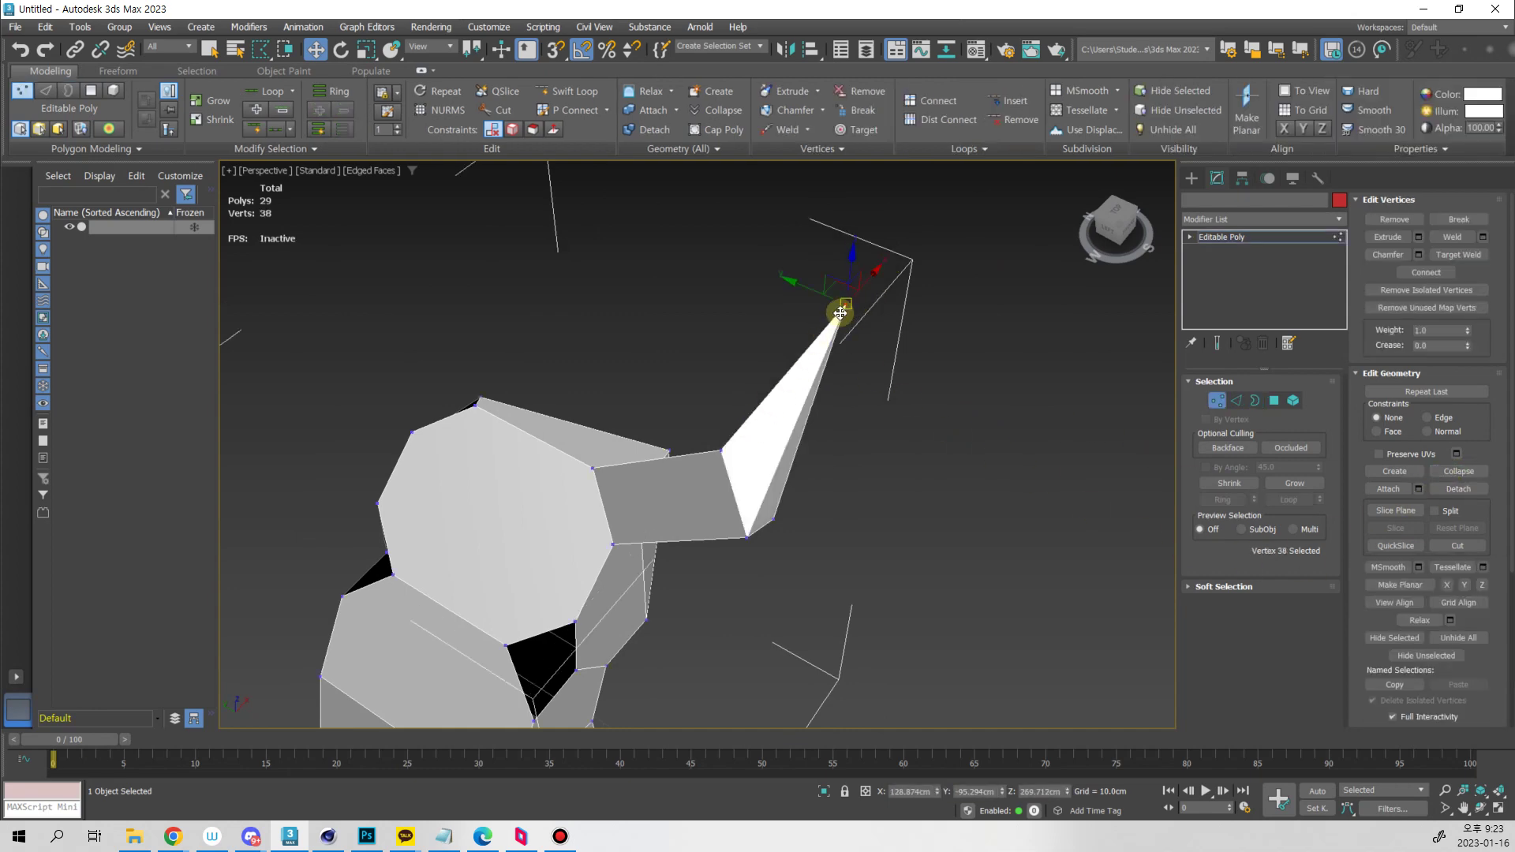
Check the polygons around the beak and connect two vertices across the beak's upper face
alt+middle_drag(840, 313, 818, 429)
key(1)
key(4)
key(q)
click(791, 450)
click(858, 490)
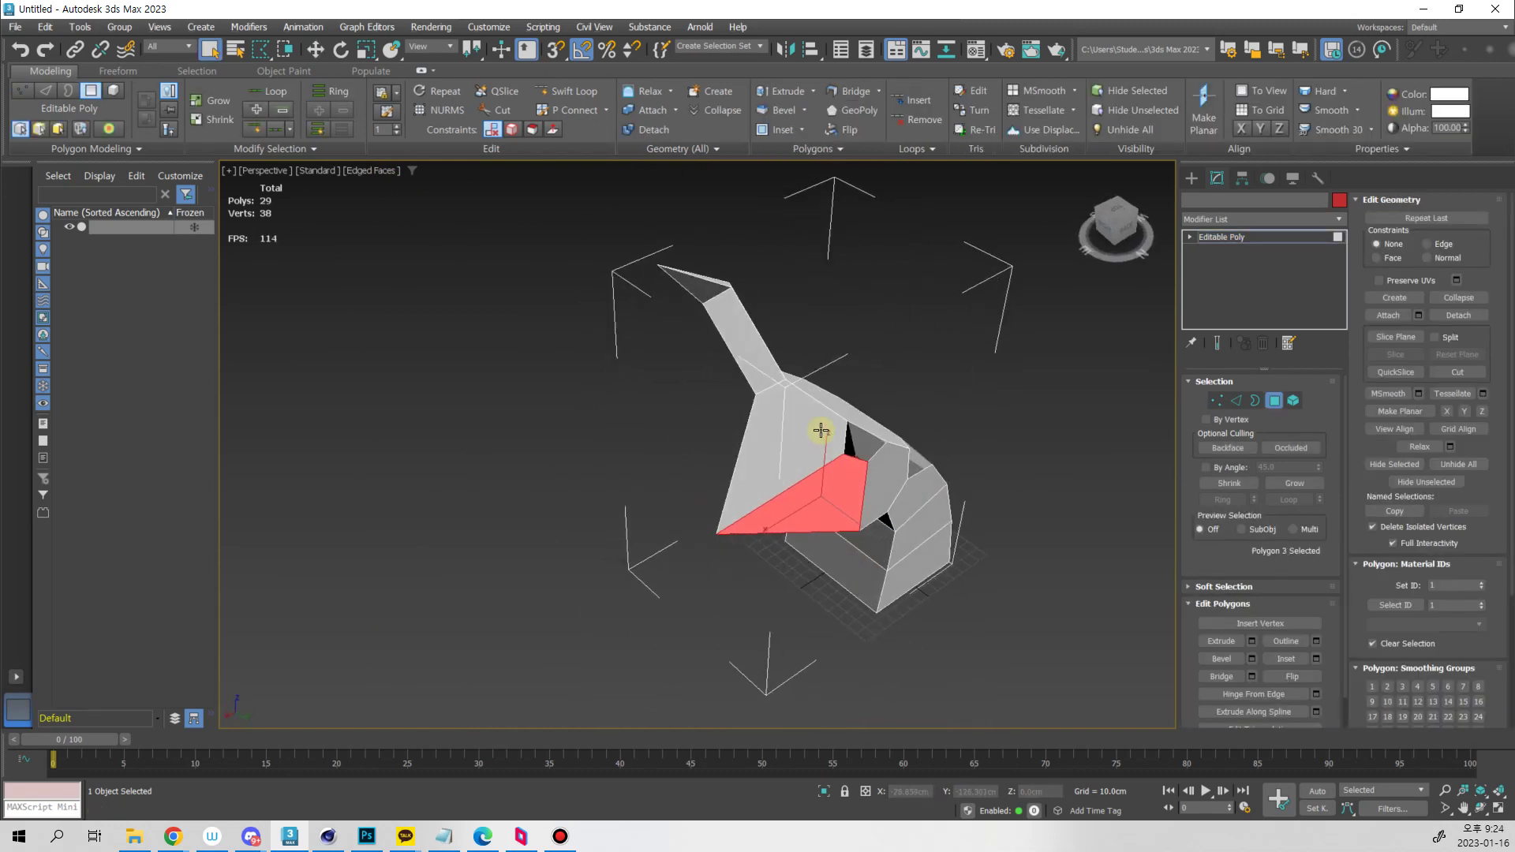
click(832, 494)
mouse_move(832, 494)
alt+middle_down()
mouse_move(842, 475)
mouse_move(817, 469)
alt+middle_up()
key(1)
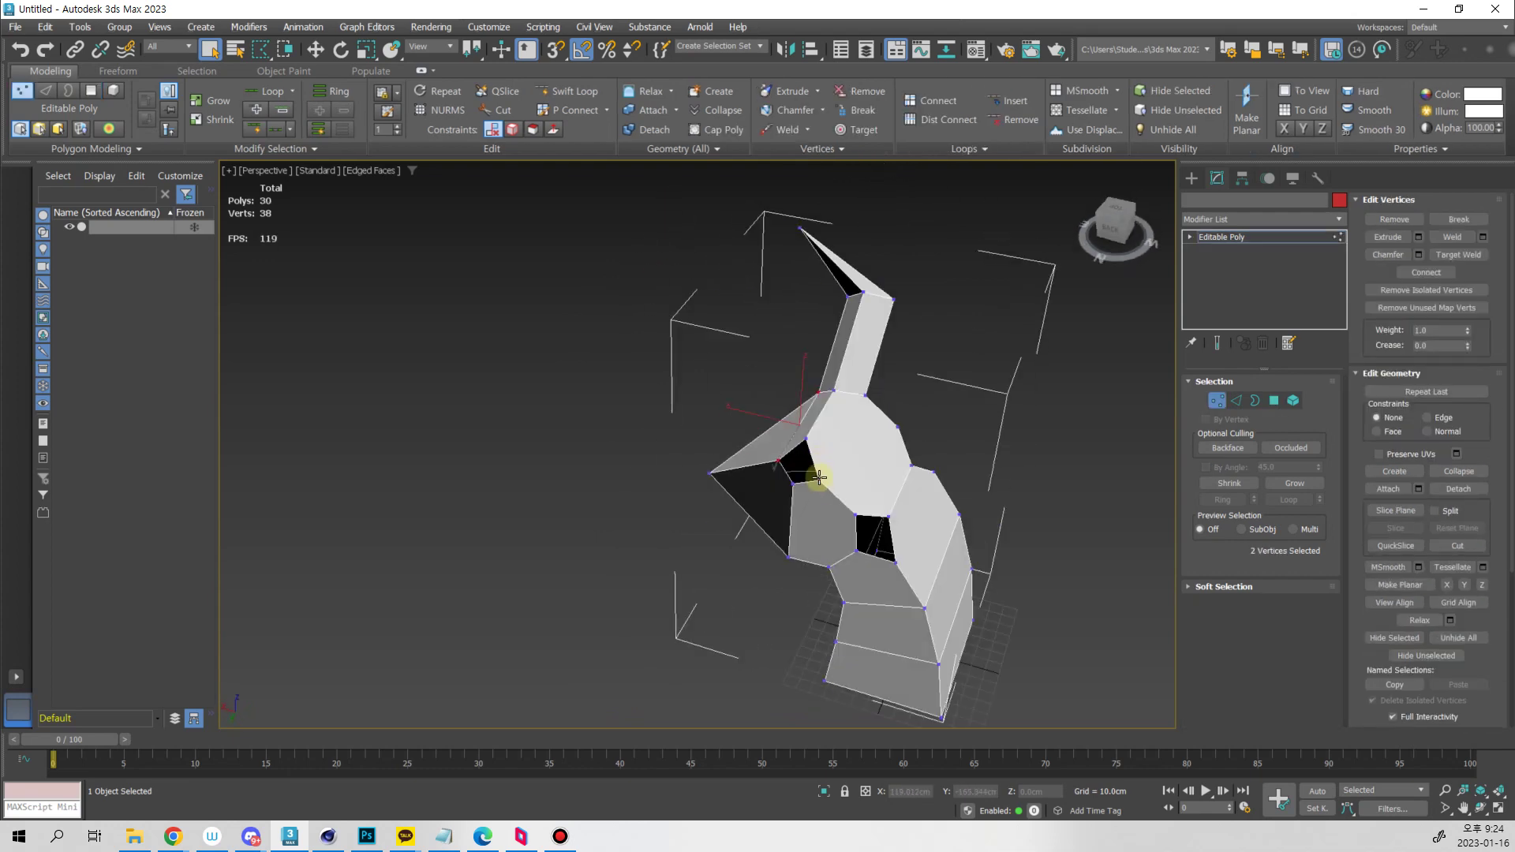
Connect opposite vertices across the head's eight-sided top face with new edges
alt+middle_drag(837, 554, 834, 462)
click(842, 564)
ctrl+click(917, 416)
key(ctrl+shift+e)
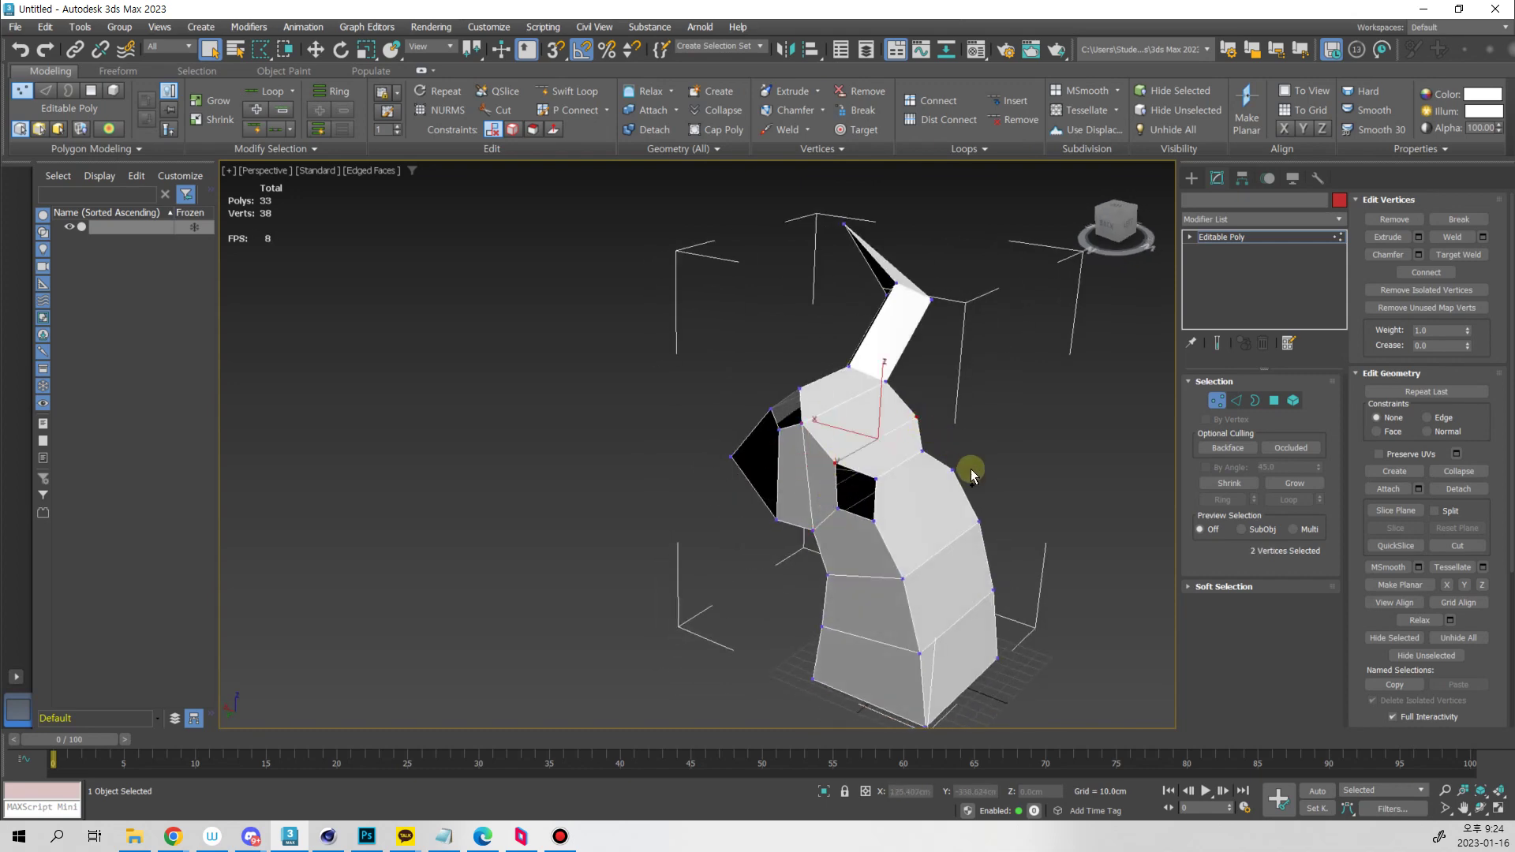
Connect opposite vertices across the head's side face and the adjoining neck faces with new edges
alt+middle_drag(980, 497, 829, 484)
alt+middle_drag(919, 492, 927, 473)
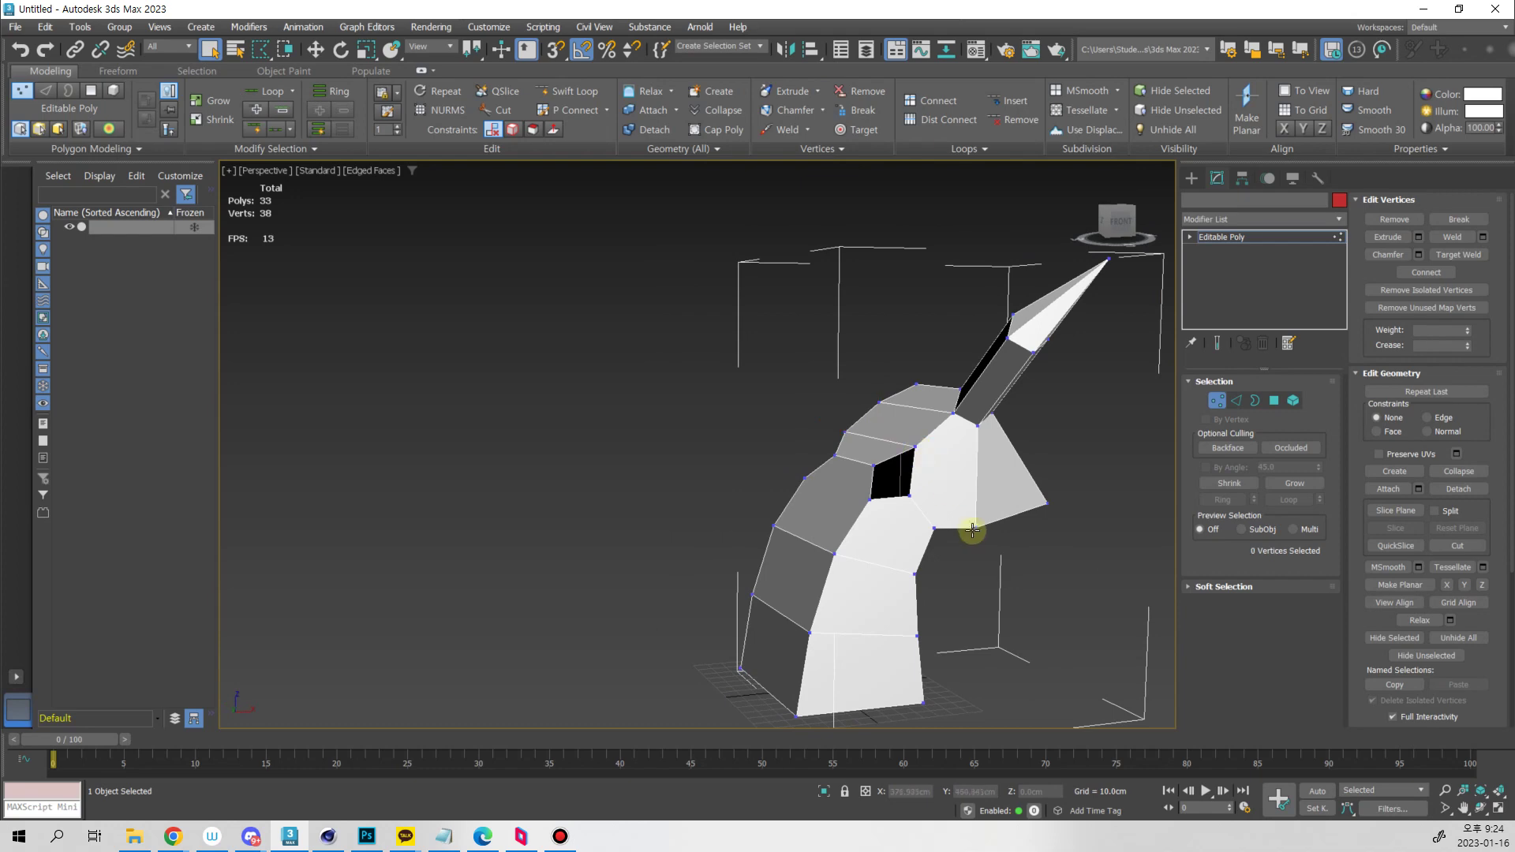
ctrl+click(916, 447)
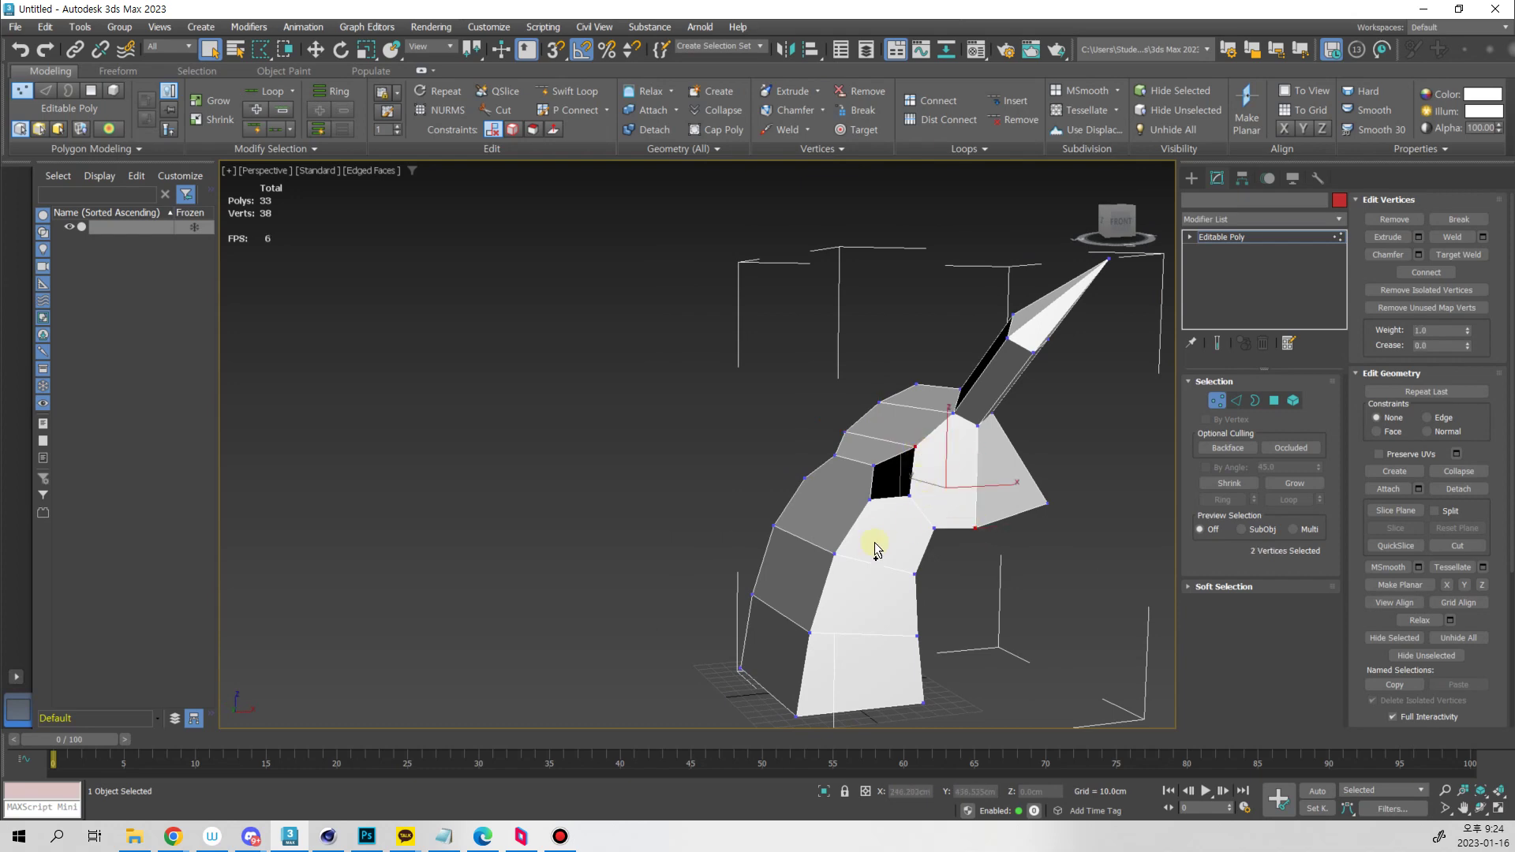
click(869, 499)
alt+middle_drag(894, 526, 876, 513)
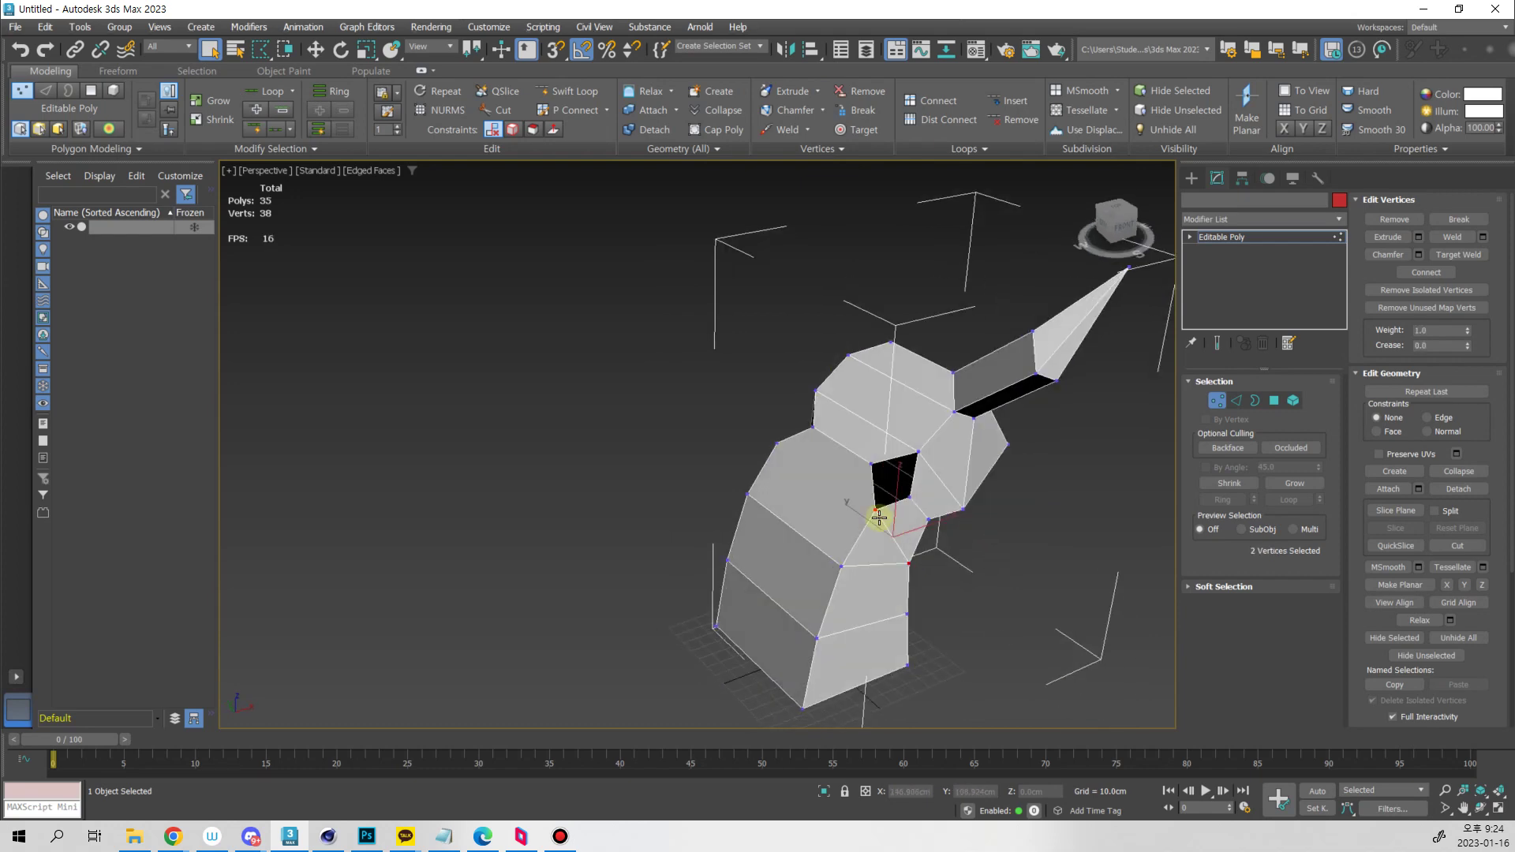
click(876, 509)
alt+middle_drag(787, 502, 991, 537)
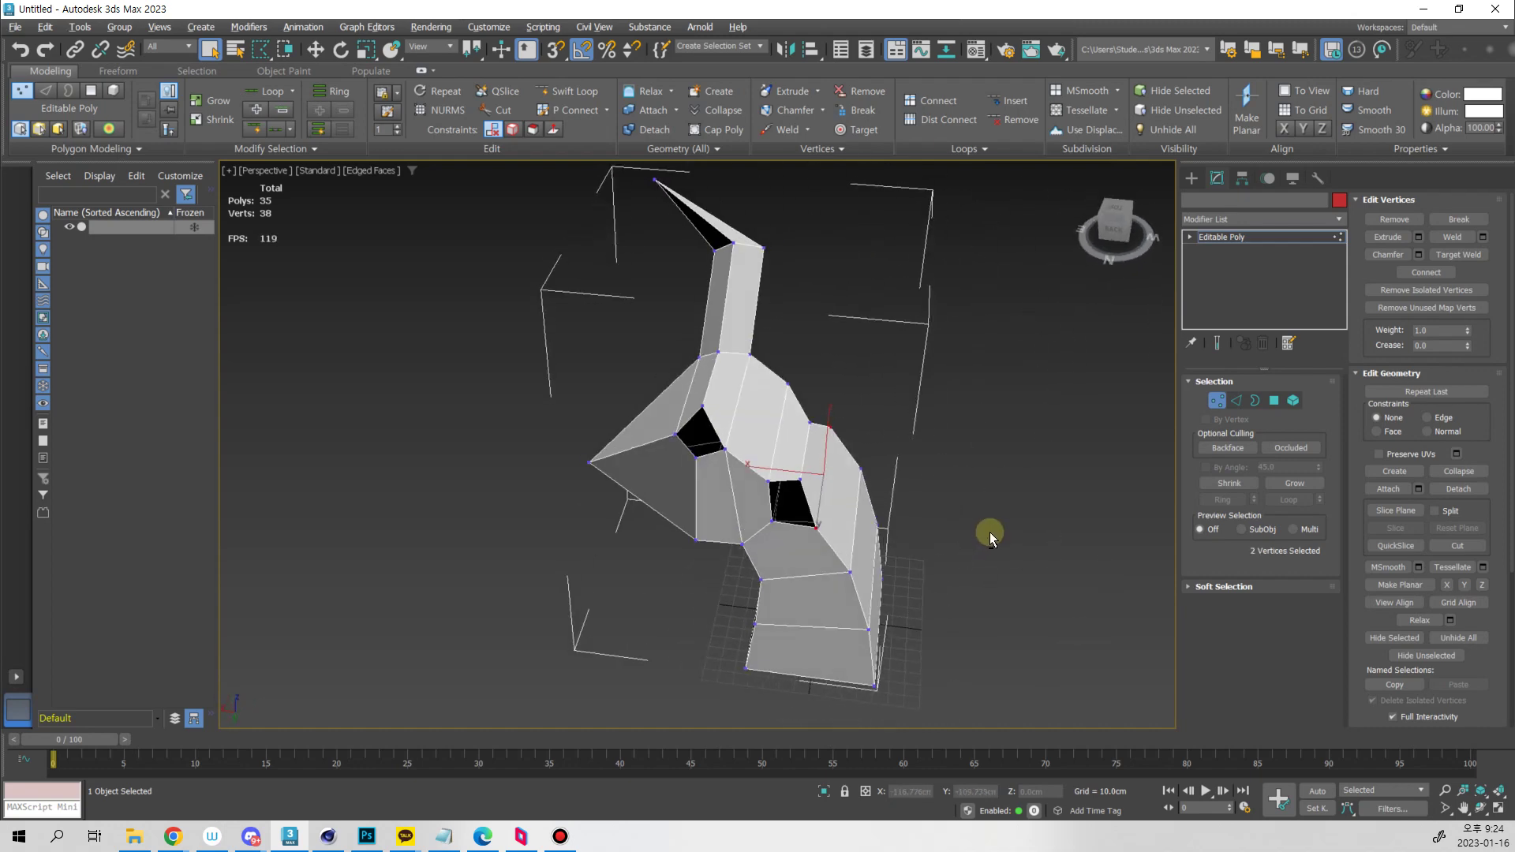
Select the border of the hole between the head and the neck and extrude it outward as an arm
middle_drag(823, 569, 751, 463)
scroll(876, 509, up, 8)
key(3)
click(832, 521)
key(w)
shift+drag(750, 463, 923, 594)
Move two vertices at the arm's open end inward to reshape its opening
alt+middle_drag(924, 594, 925, 640)
key(1)
click(923, 596)
drag(892, 574, 854, 544)
click(903, 450)
drag(888, 441, 868, 435)
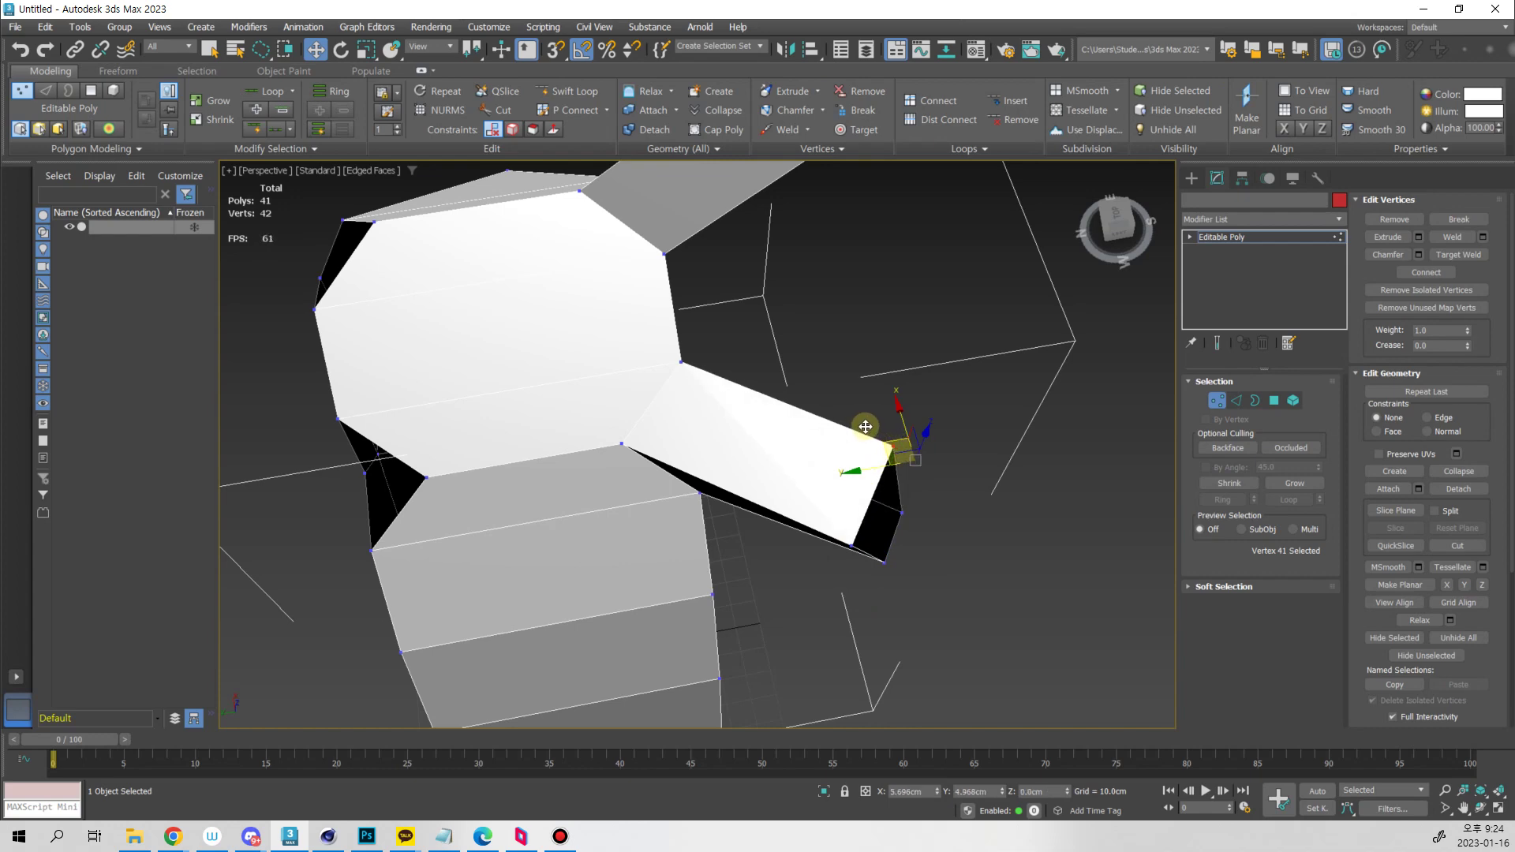
Extend the arm from its open border with further segments and rotate the end to bend it
alt+middle_drag(868, 436, 873, 507)
key(3)
shift+drag(873, 508, 958, 517)
alt+middle_drag(959, 517, 899, 514)
key(e)
drag(888, 515, 919, 474)
Collapse the arm's open end border into a single point and return to Vertex mode
key(w)
alt+middle_drag(919, 474, 803, 421)
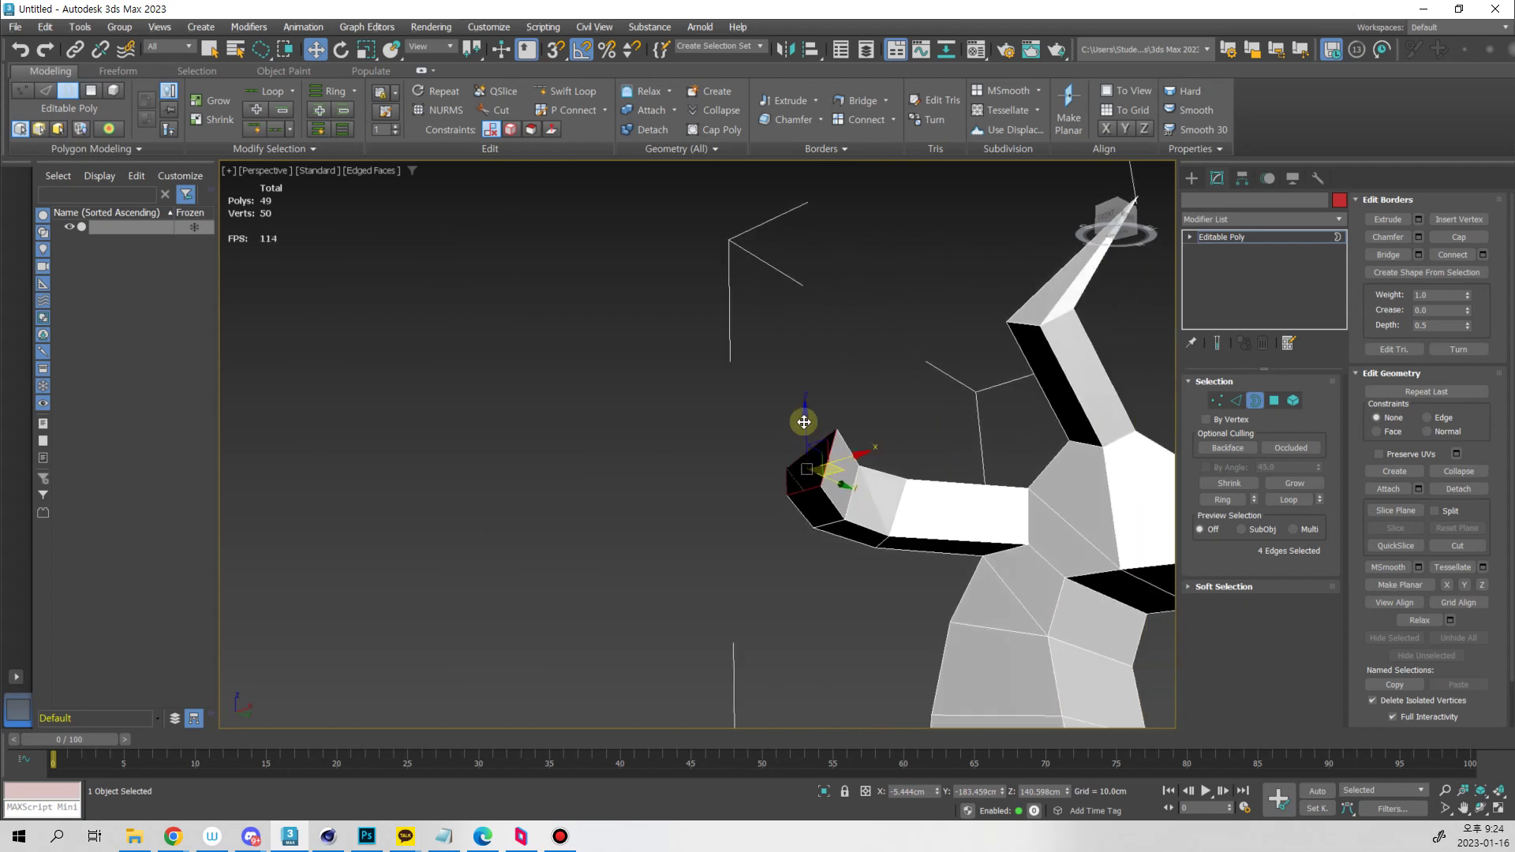
click(1456, 472)
scroll(886, 531, down, 5)
alt+middle_drag(886, 531, 794, 415)
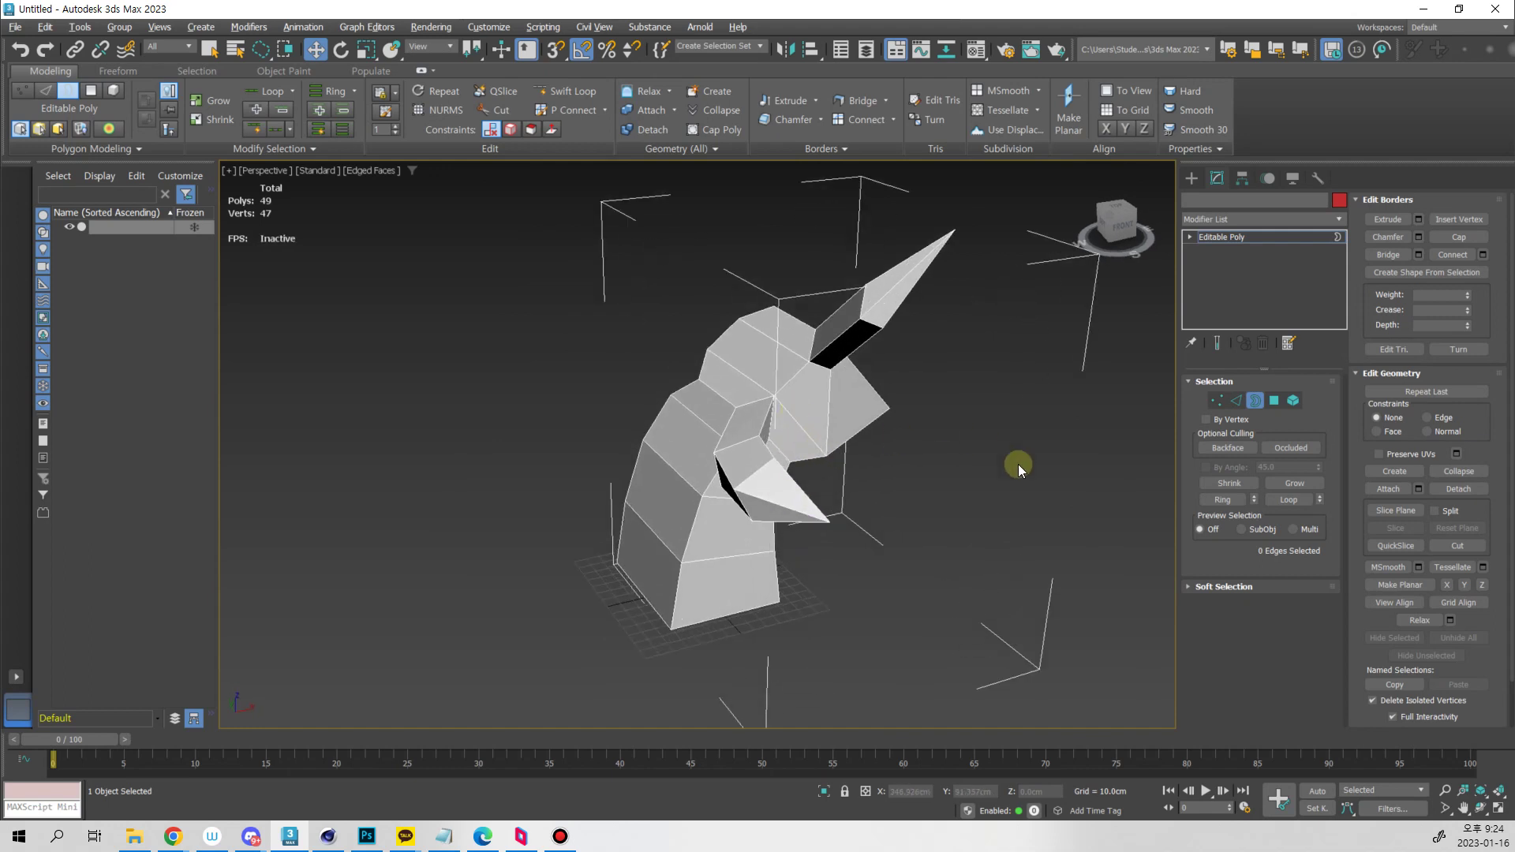
key(1)
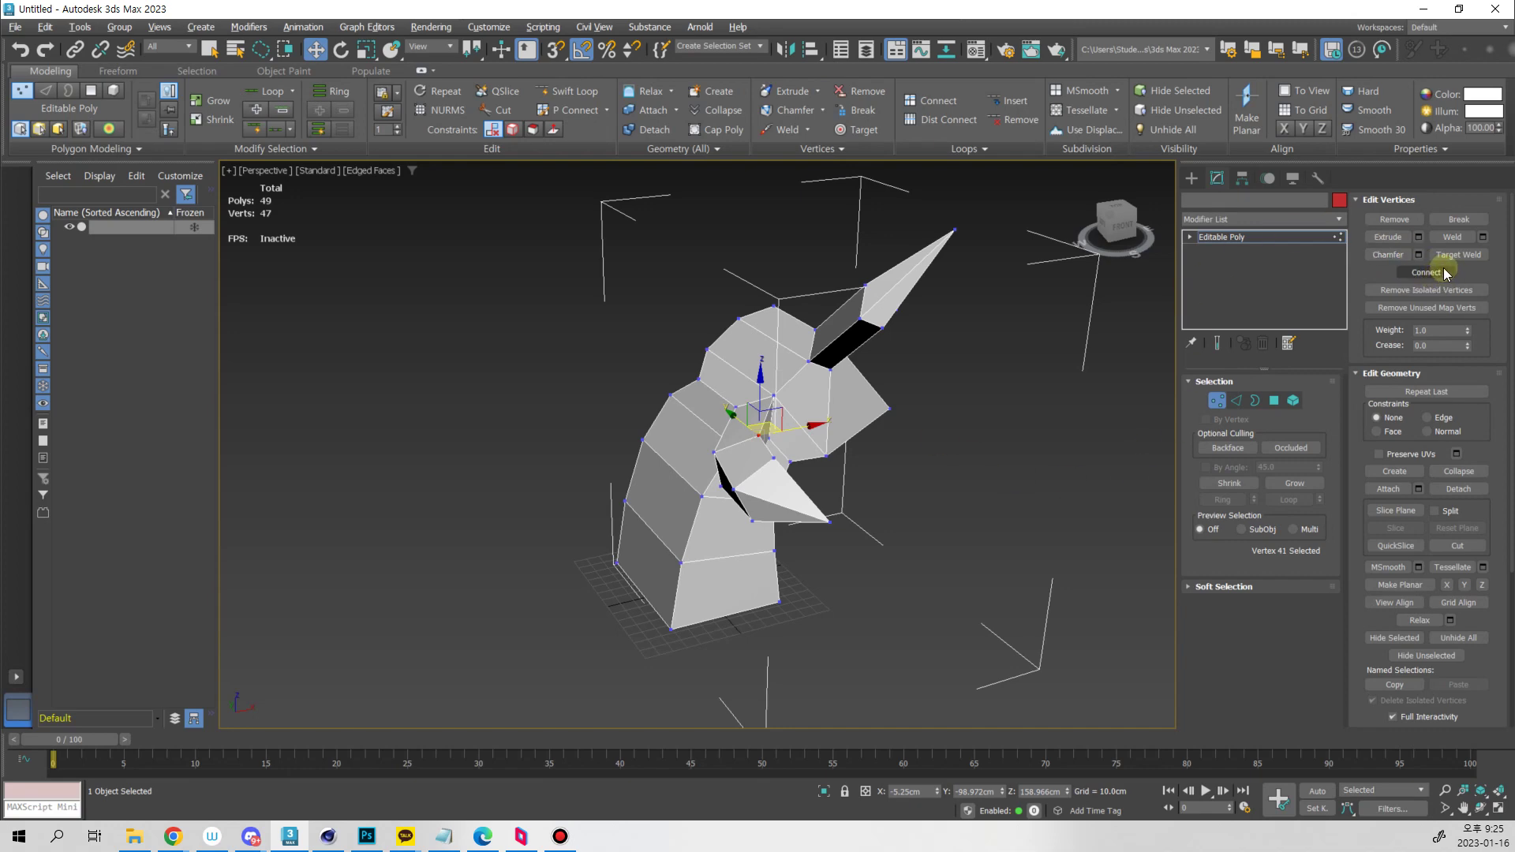
alt+middle_drag(852, 473, 913, 524)
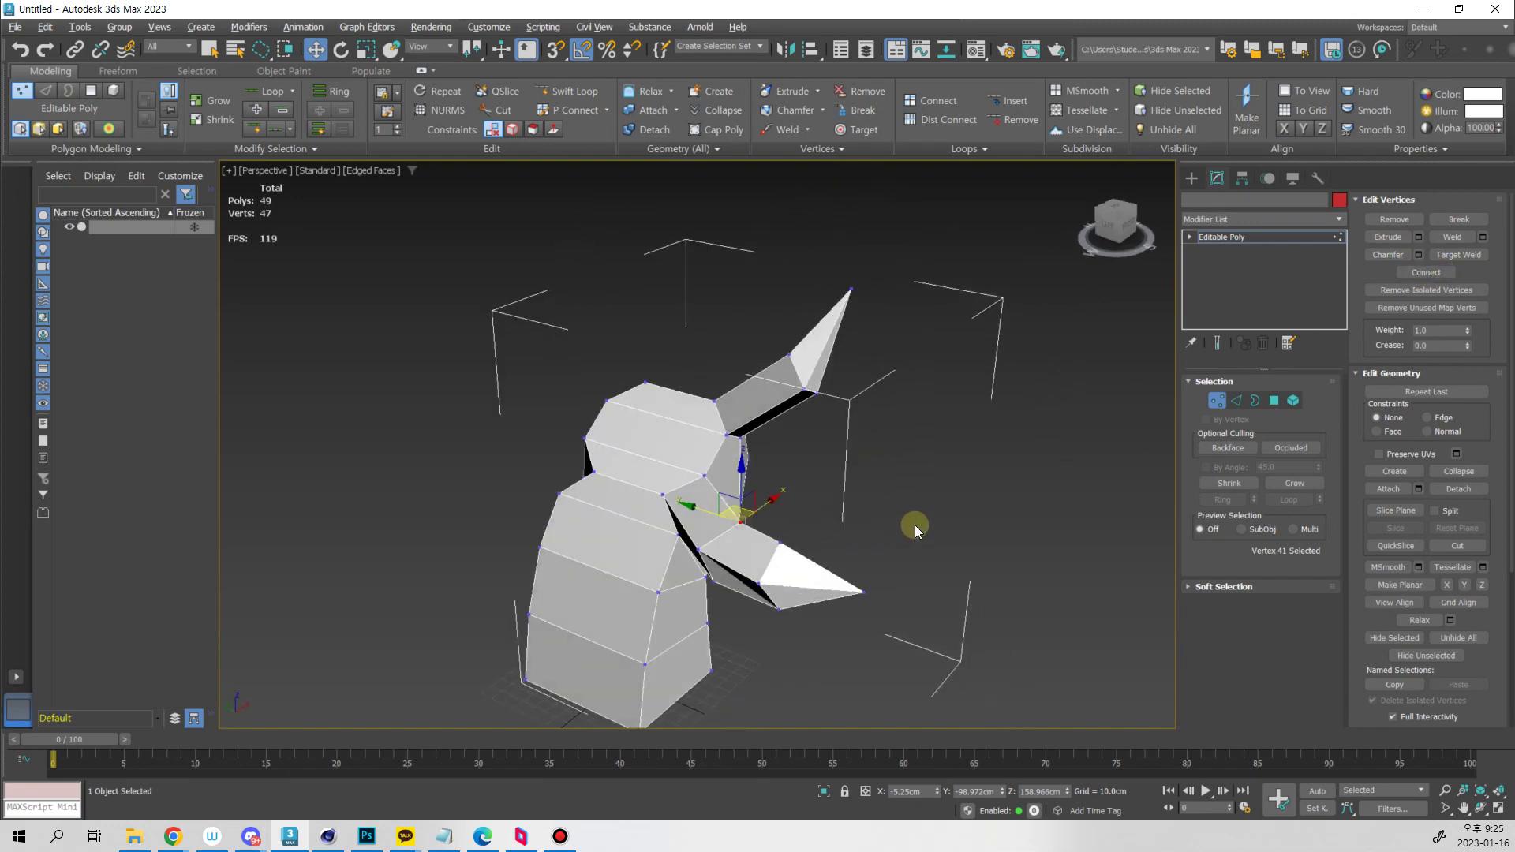
Select one vertex on the head and one on the lower arm, and try cloning them to a separate object
click(742, 425)
ctrl+click(739, 513)
alt+middle_drag(739, 514, 690, 479)
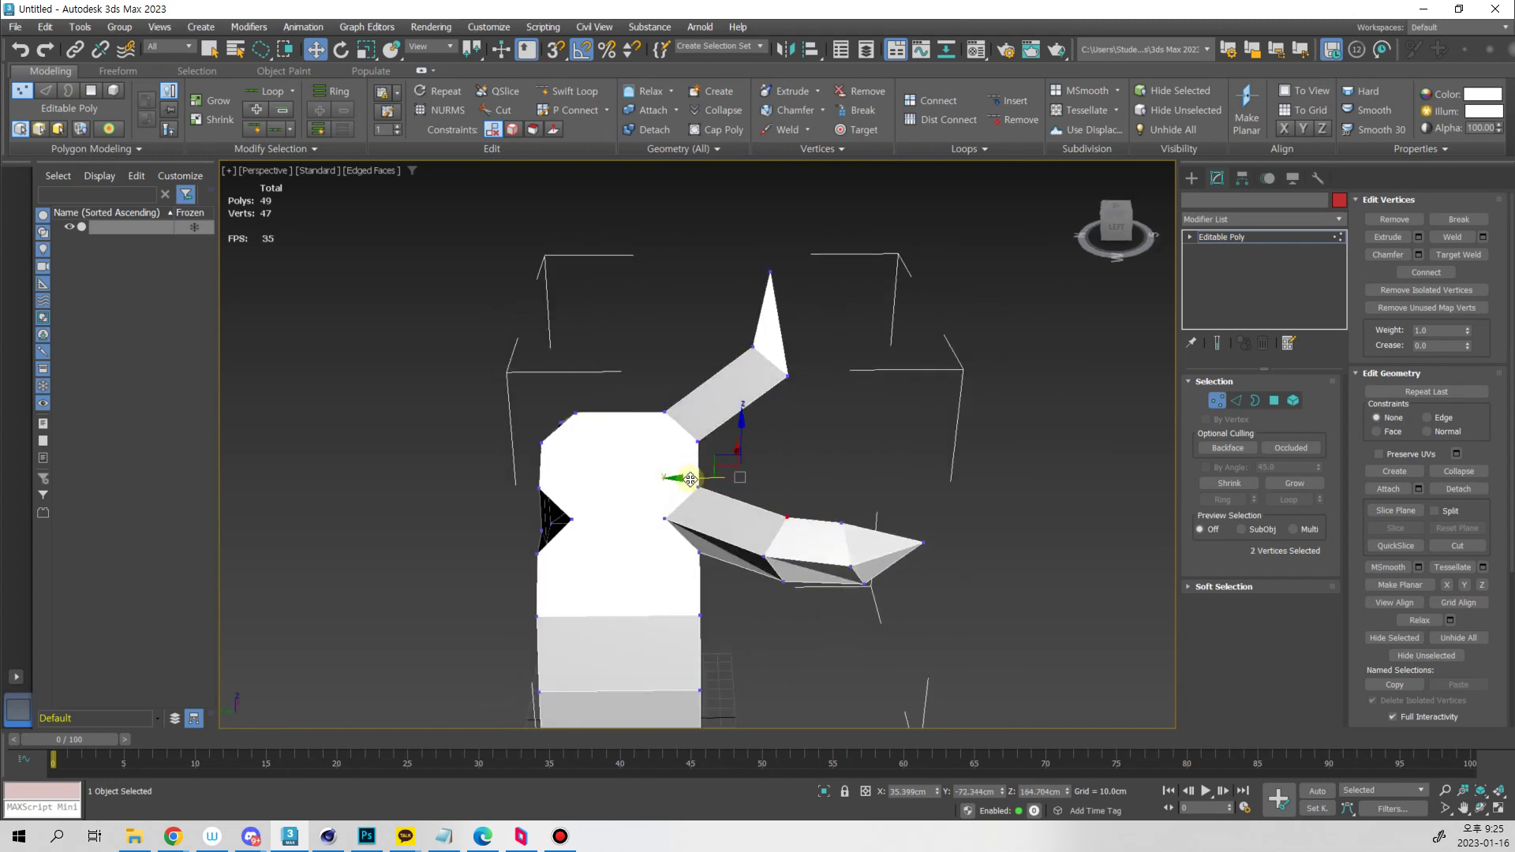
mouse_move(720, 457)
shift+mouse_down()
mouse_move(859, 423)
mouse_move(865, 513)
shift+mouse_up()
click(832, 428)
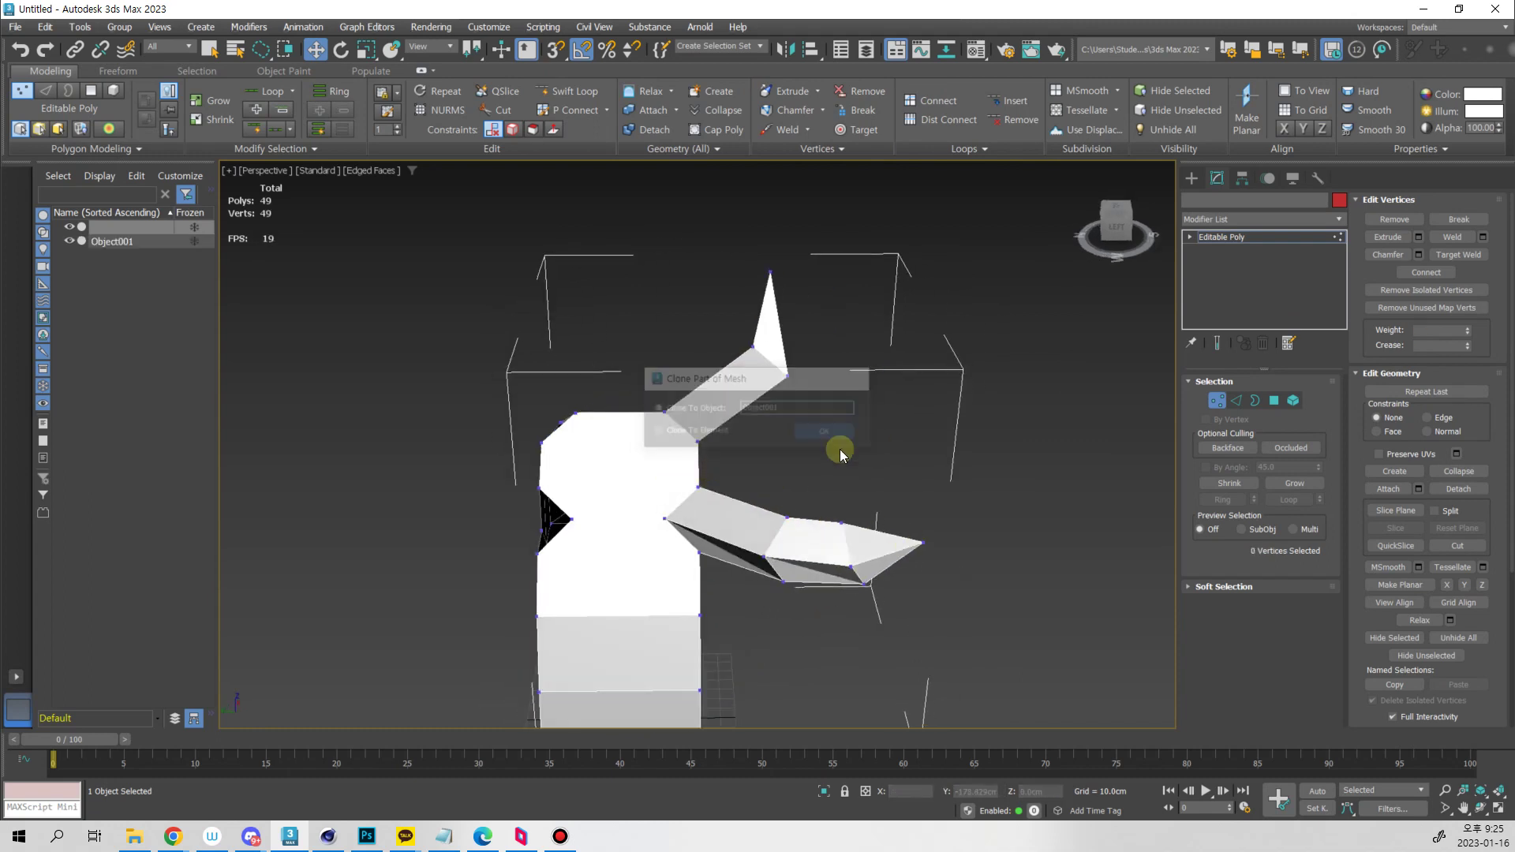
key(ctrl+z)
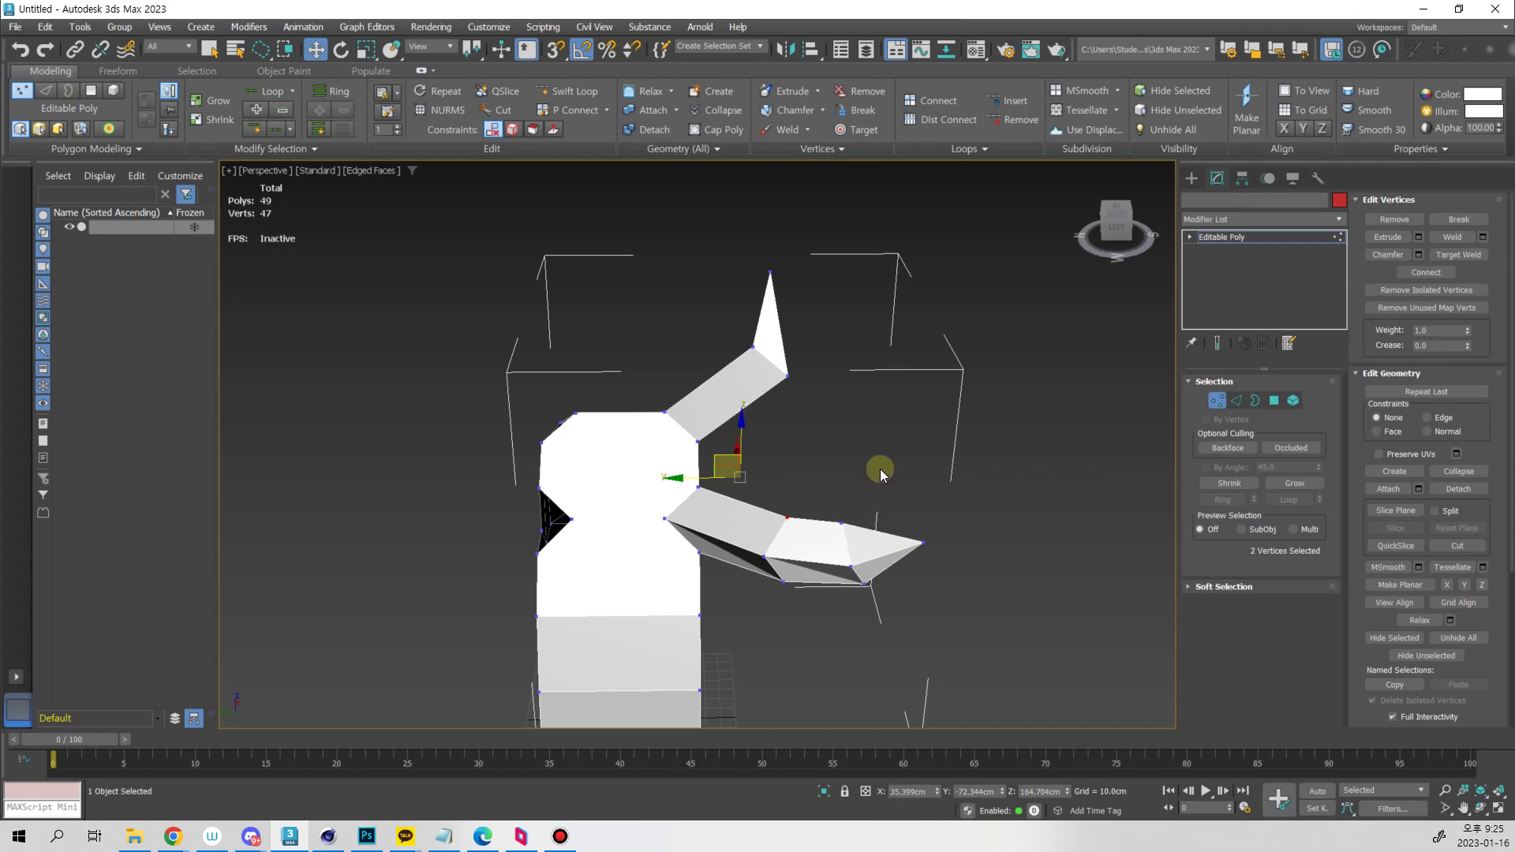
Clone the two selected vertices within the same mesh, placing the copies away from the body
alt+middle_drag(882, 474, 769, 494)
mouse_move(718, 452)
shift+mouse_down()
mouse_move(852, 426)
mouse_move(833, 460)
shift+mouse_up()
click(829, 433)
Select the cloned vertices in turn and examine from several angles how they sit apart from the mesh
mouse_move(835, 434)
alt+middle_down()
mouse_move(852, 470)
mouse_move(964, 443)
mouse_move(854, 503)
mouse_move(780, 462)
mouse_move(629, 450)
alt+middle_up()
click(787, 436)
click(668, 488)
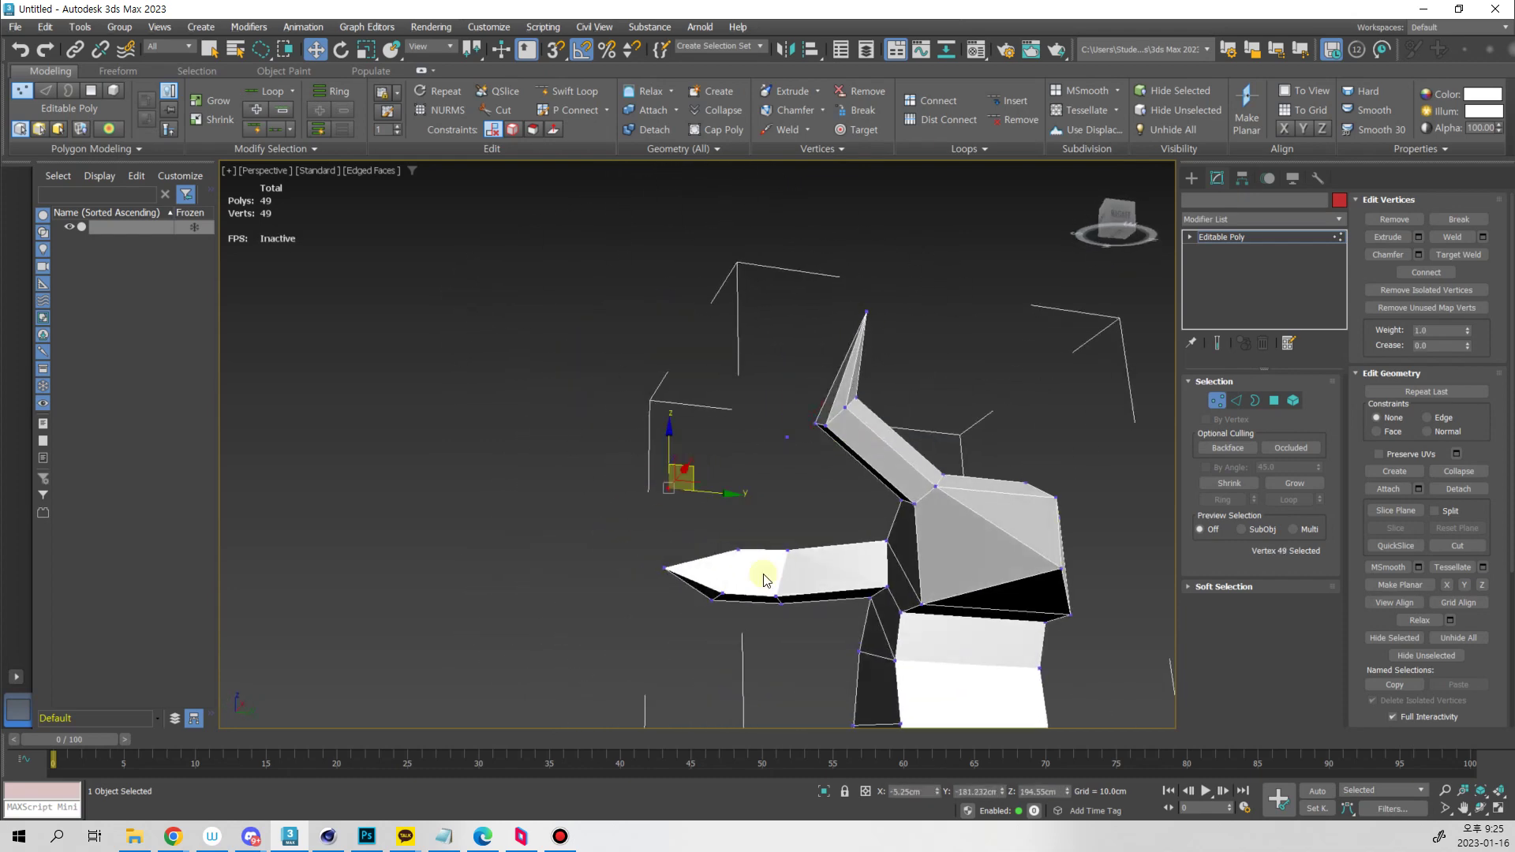
alt+middle_drag(763, 580, 903, 528)
click(755, 385)
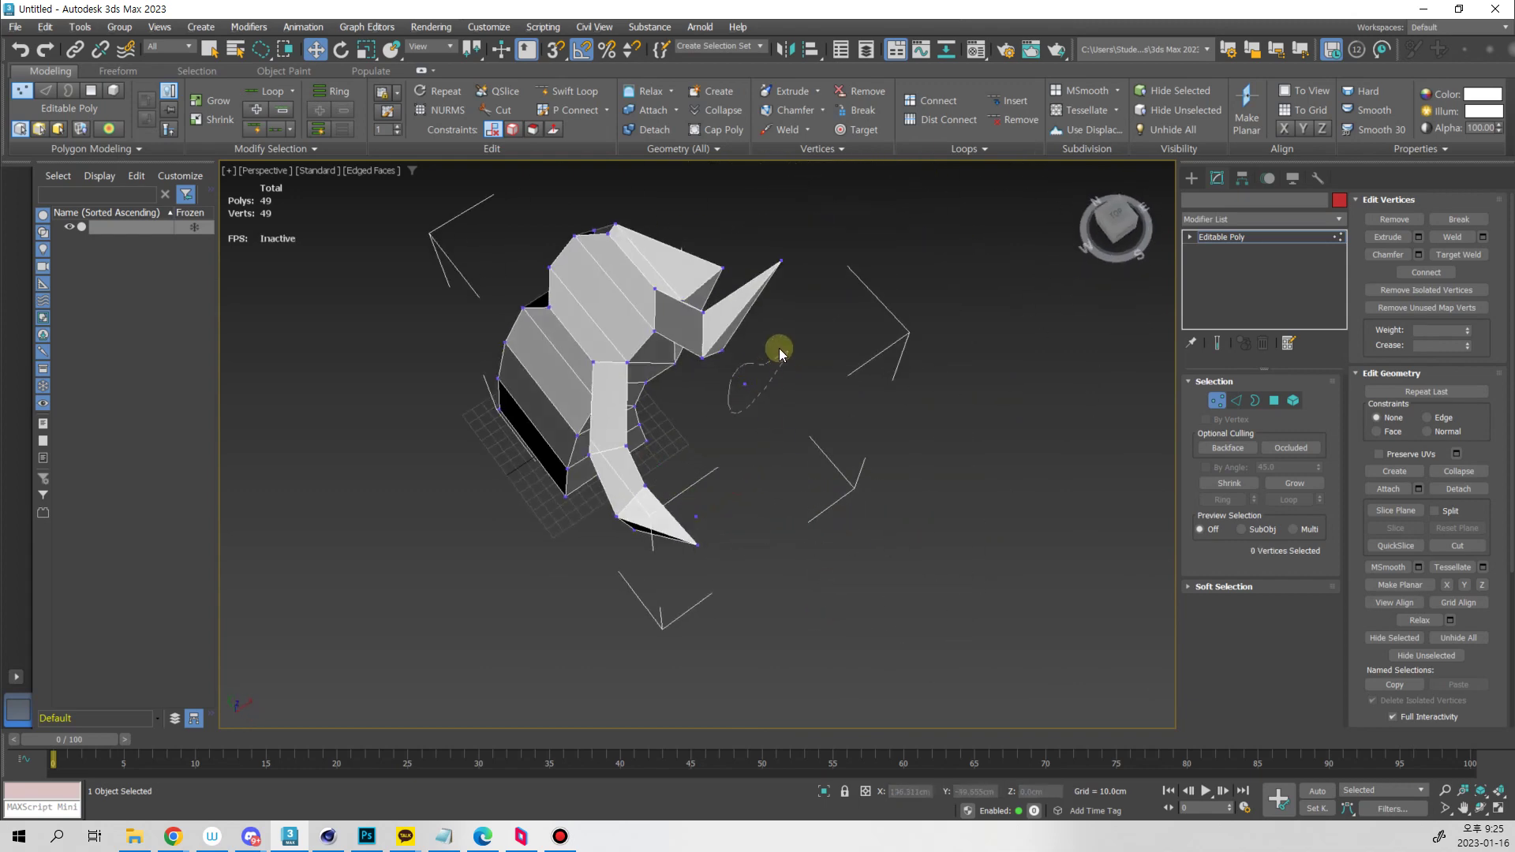
drag(780, 353, 776, 356)
mouse_move(777, 357)
alt+middle_down()
mouse_move(784, 500)
mouse_move(845, 429)
mouse_move(828, 467)
alt+middle_up()
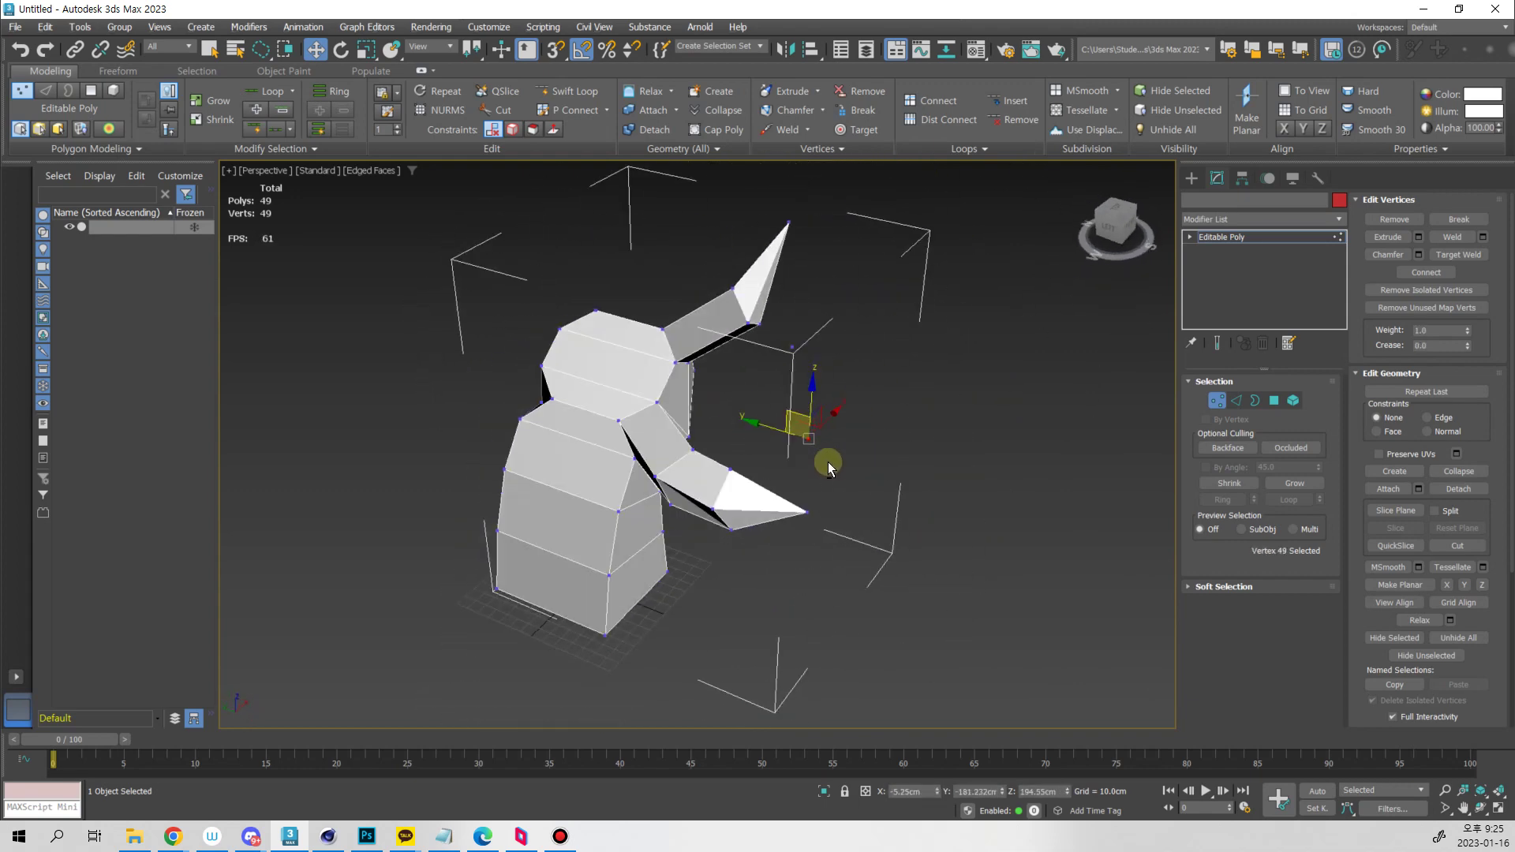
click(780, 352)
alt+middle_drag(867, 386, 661, 451)
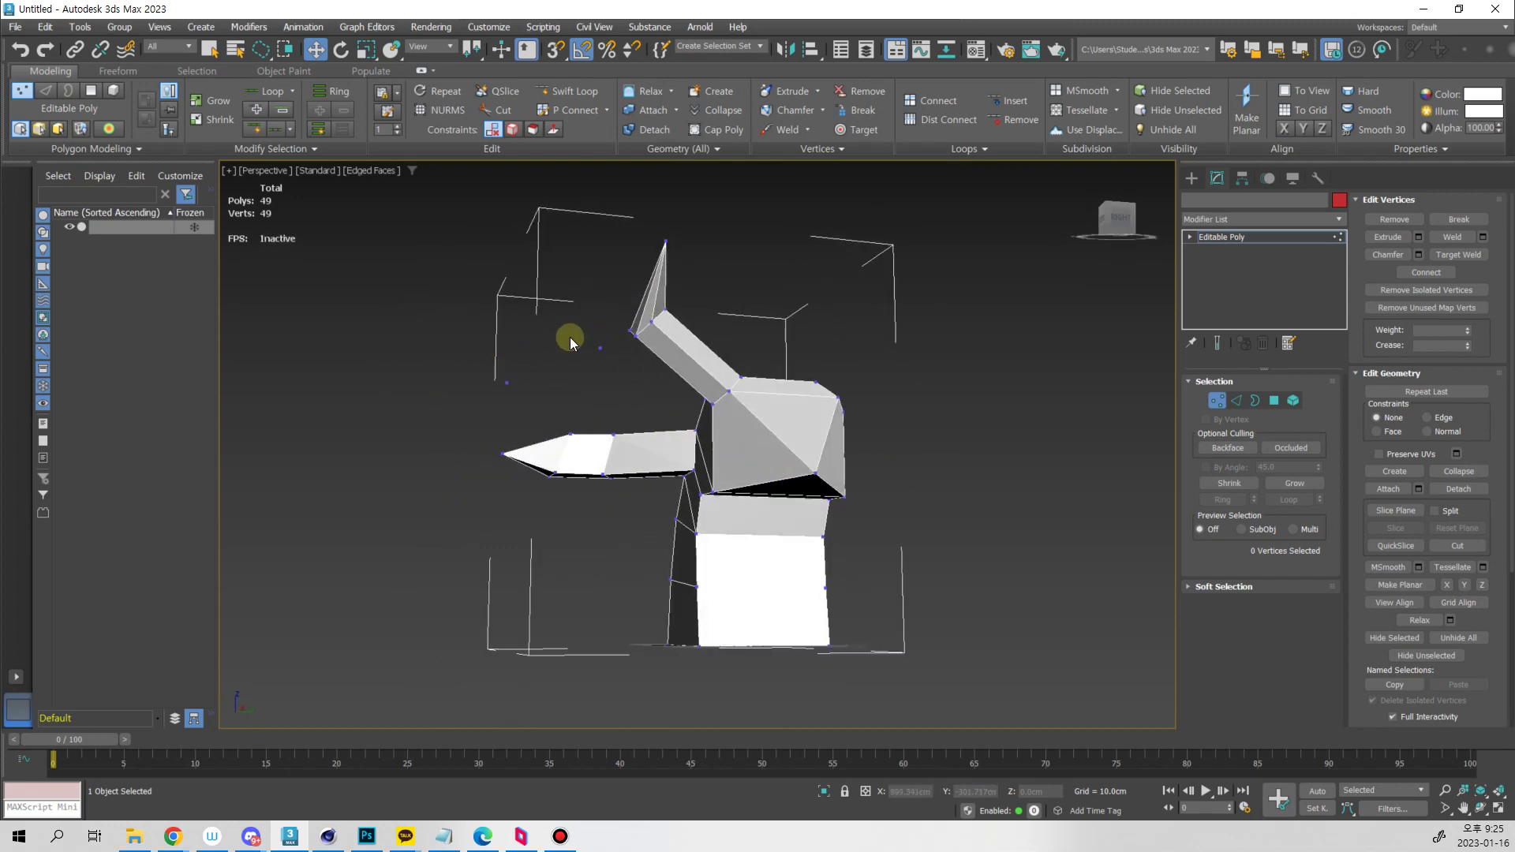
Remove the isolated vertices and the unused map vertices from the mesh
click(1461, 294)
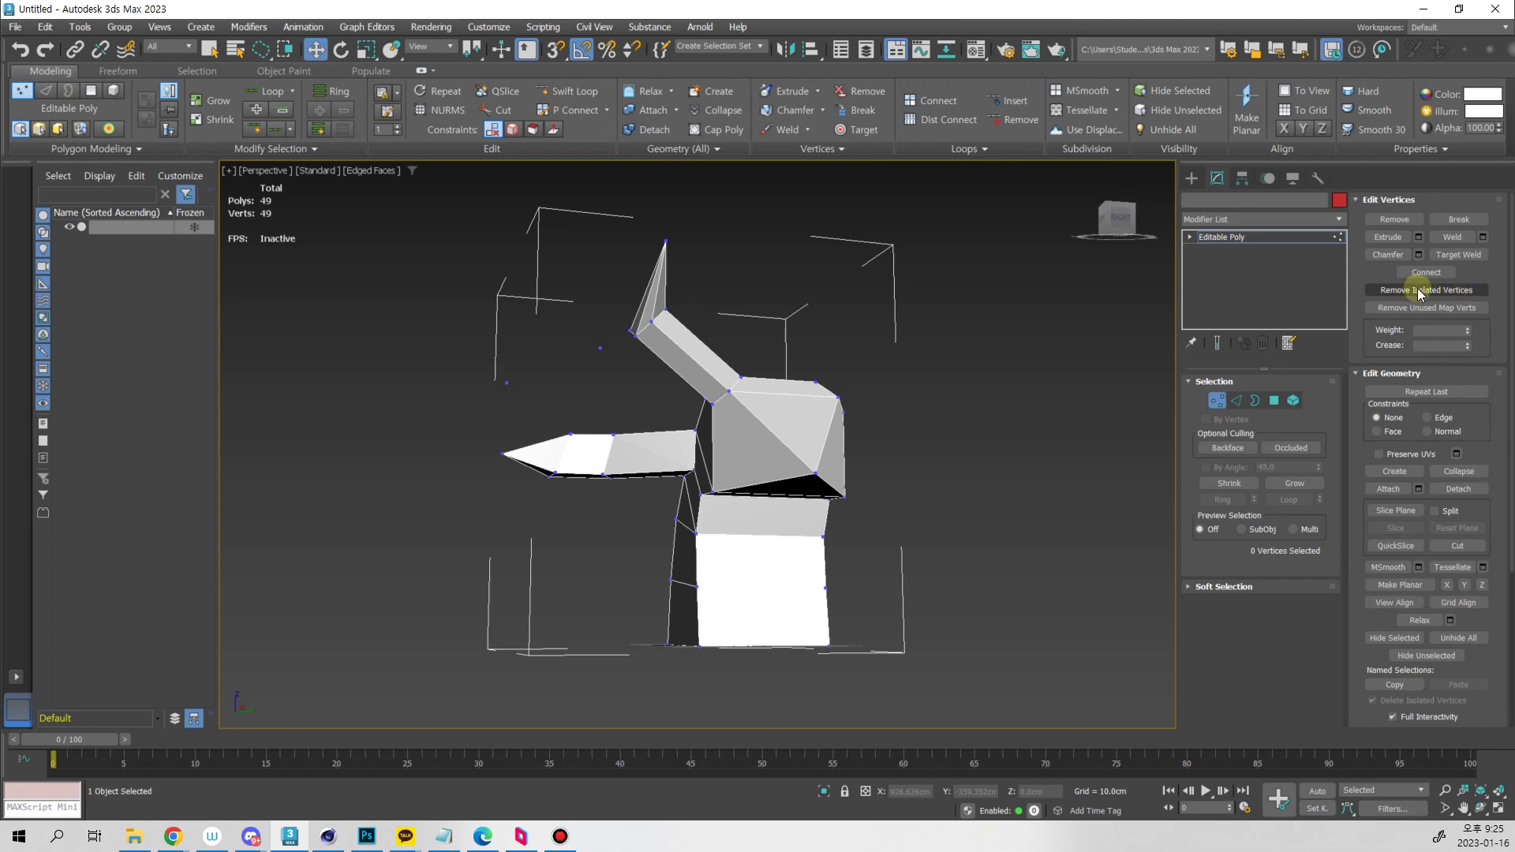
click(1436, 294)
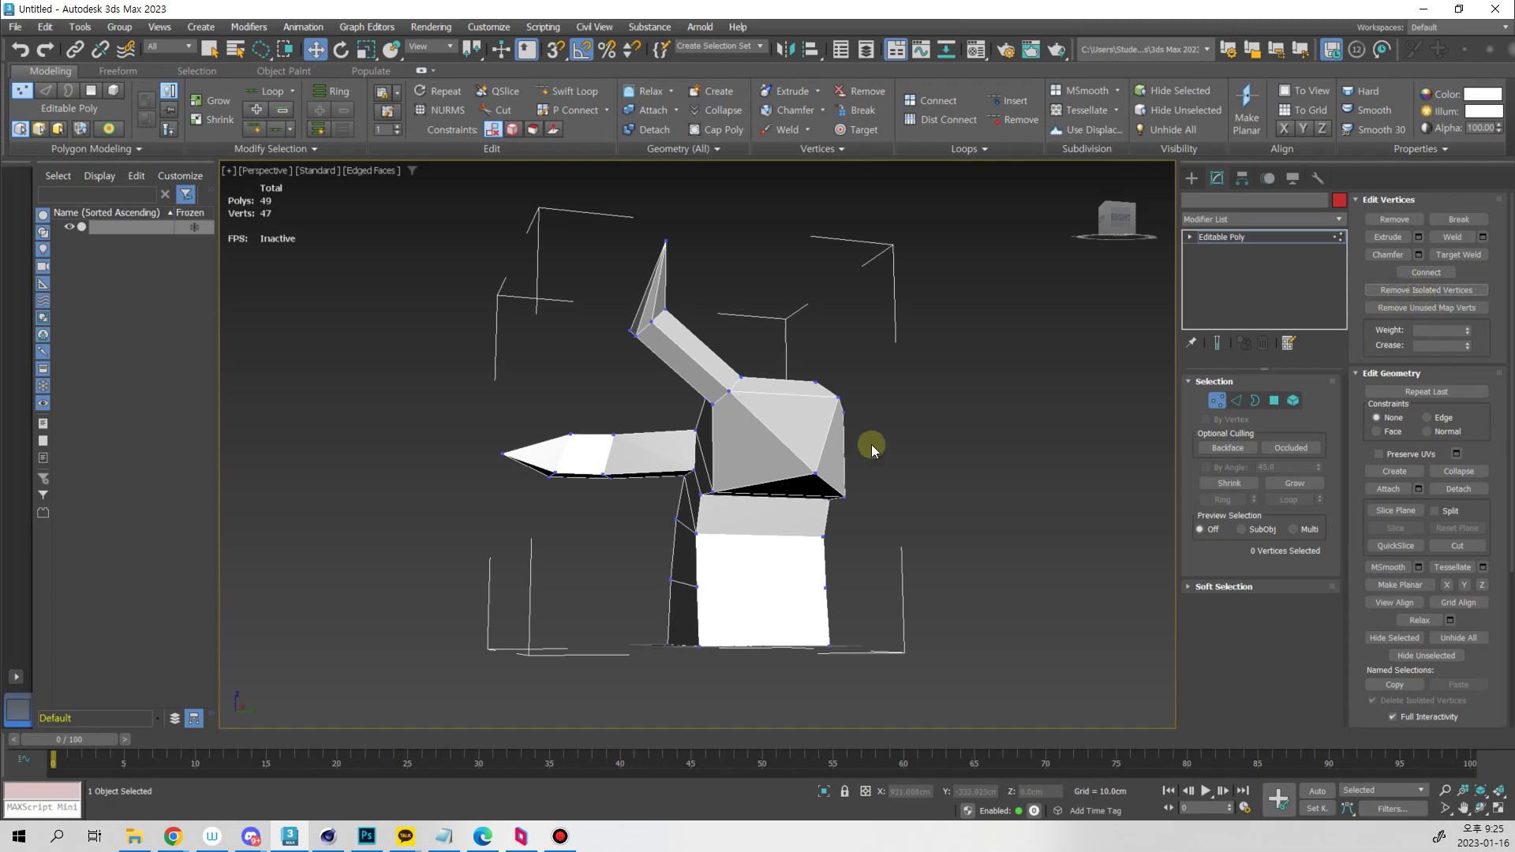
alt+middle_drag(911, 553, 900, 511)
scroll(842, 446, up, 5)
scroll(871, 533, down, 5)
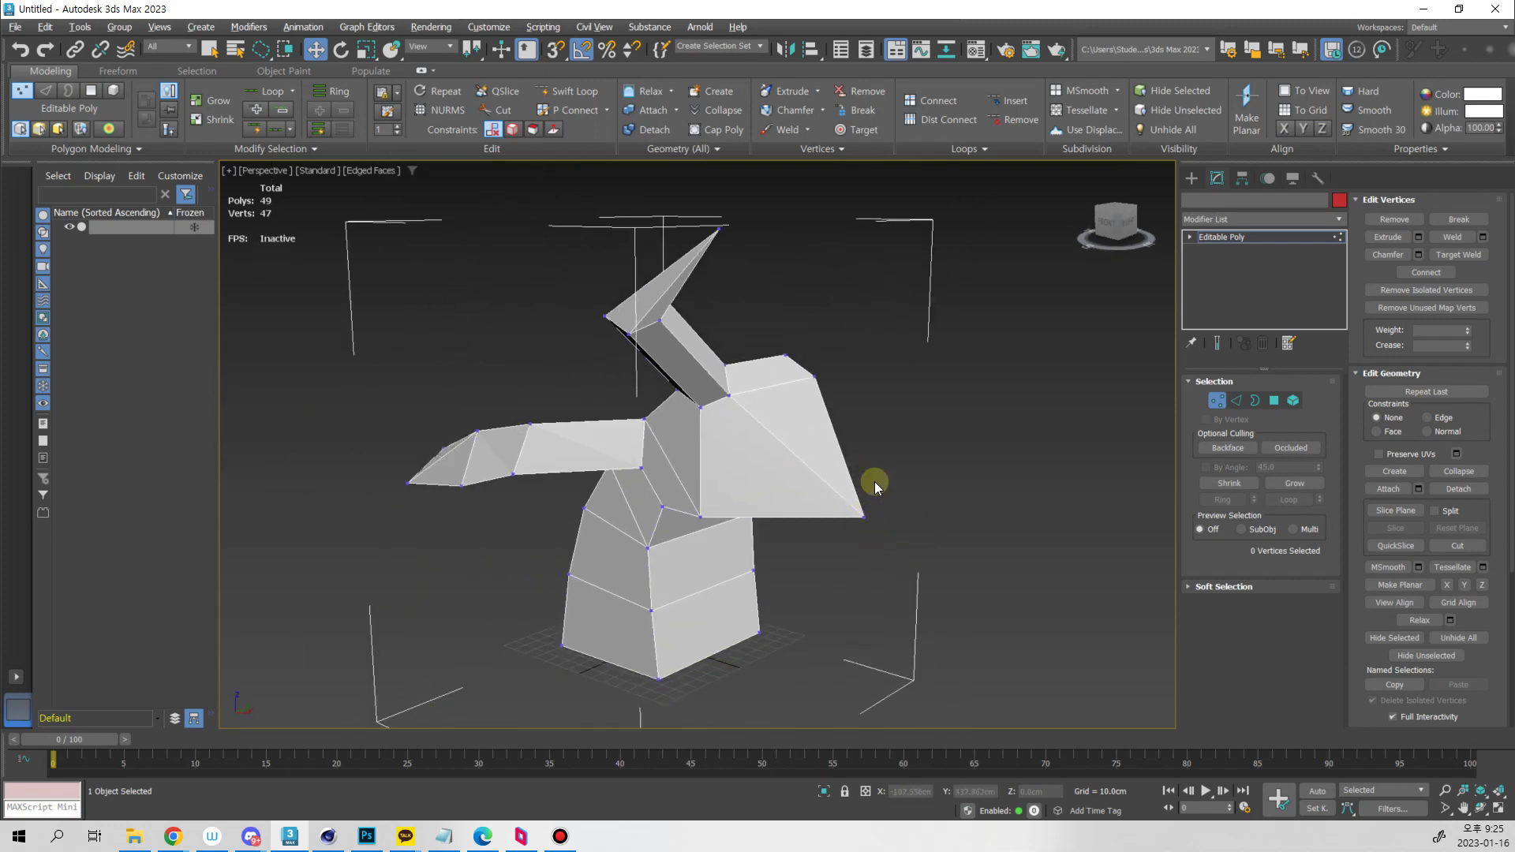
click(1430, 310)
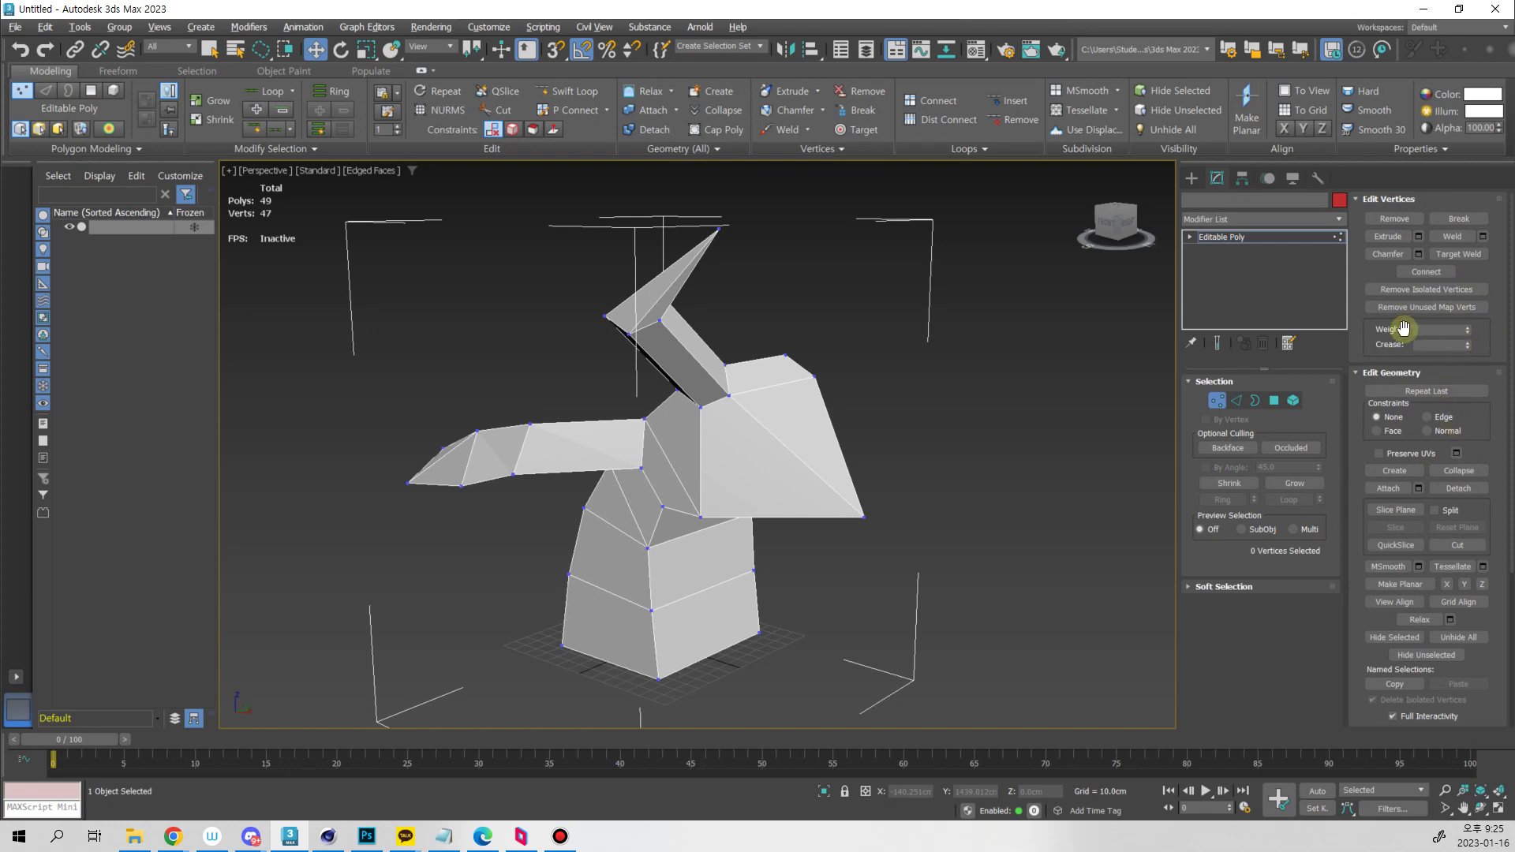
Select all vertices of the model and try a vertex weight of 0.0
middle_drag(836, 557, 860, 538)
scroll(860, 591, down, 3)
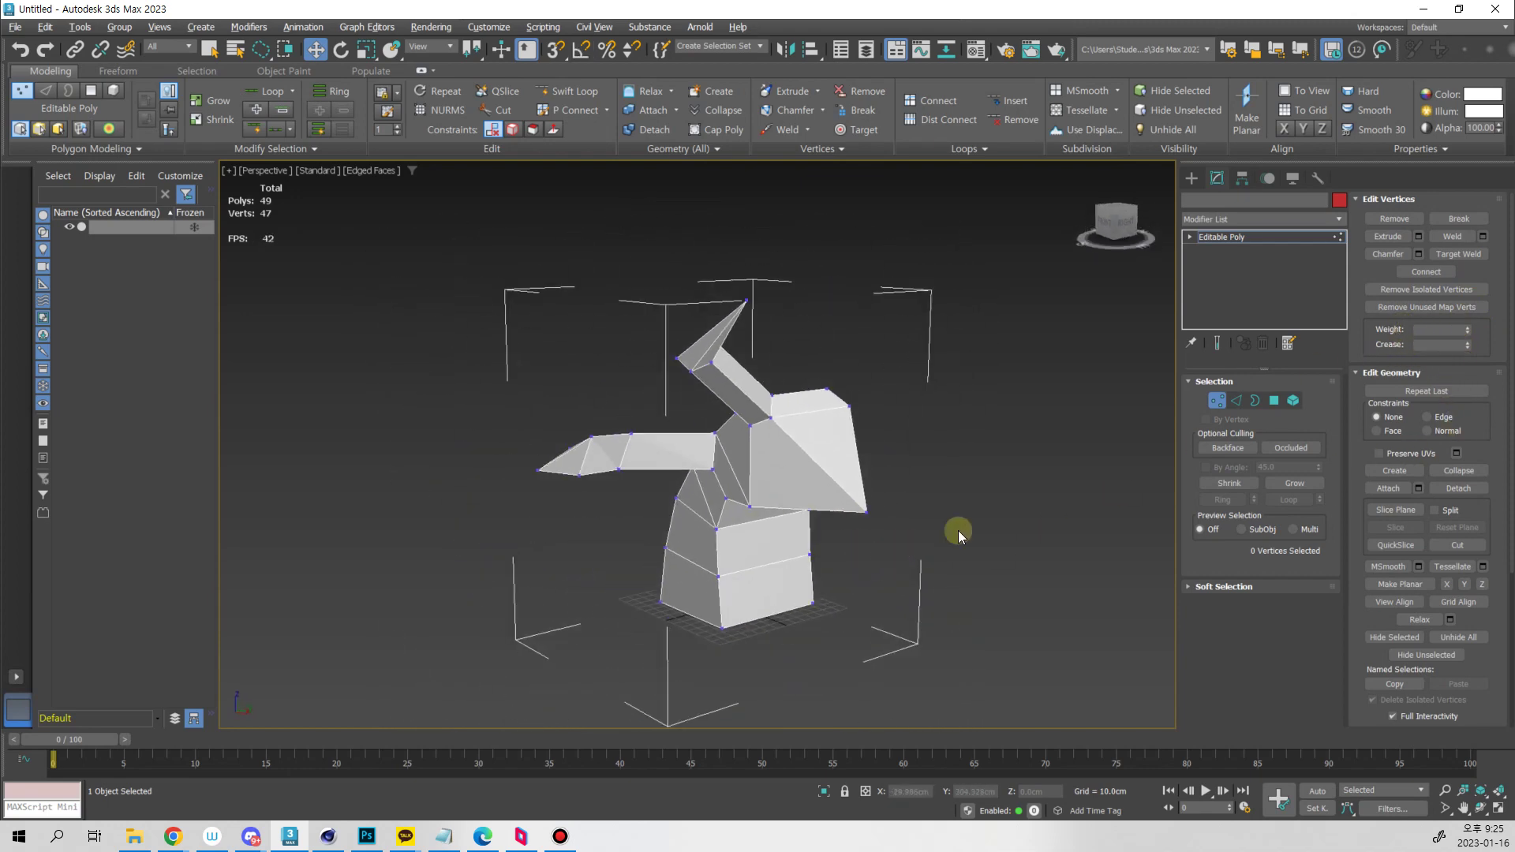
key(ctrl+a)
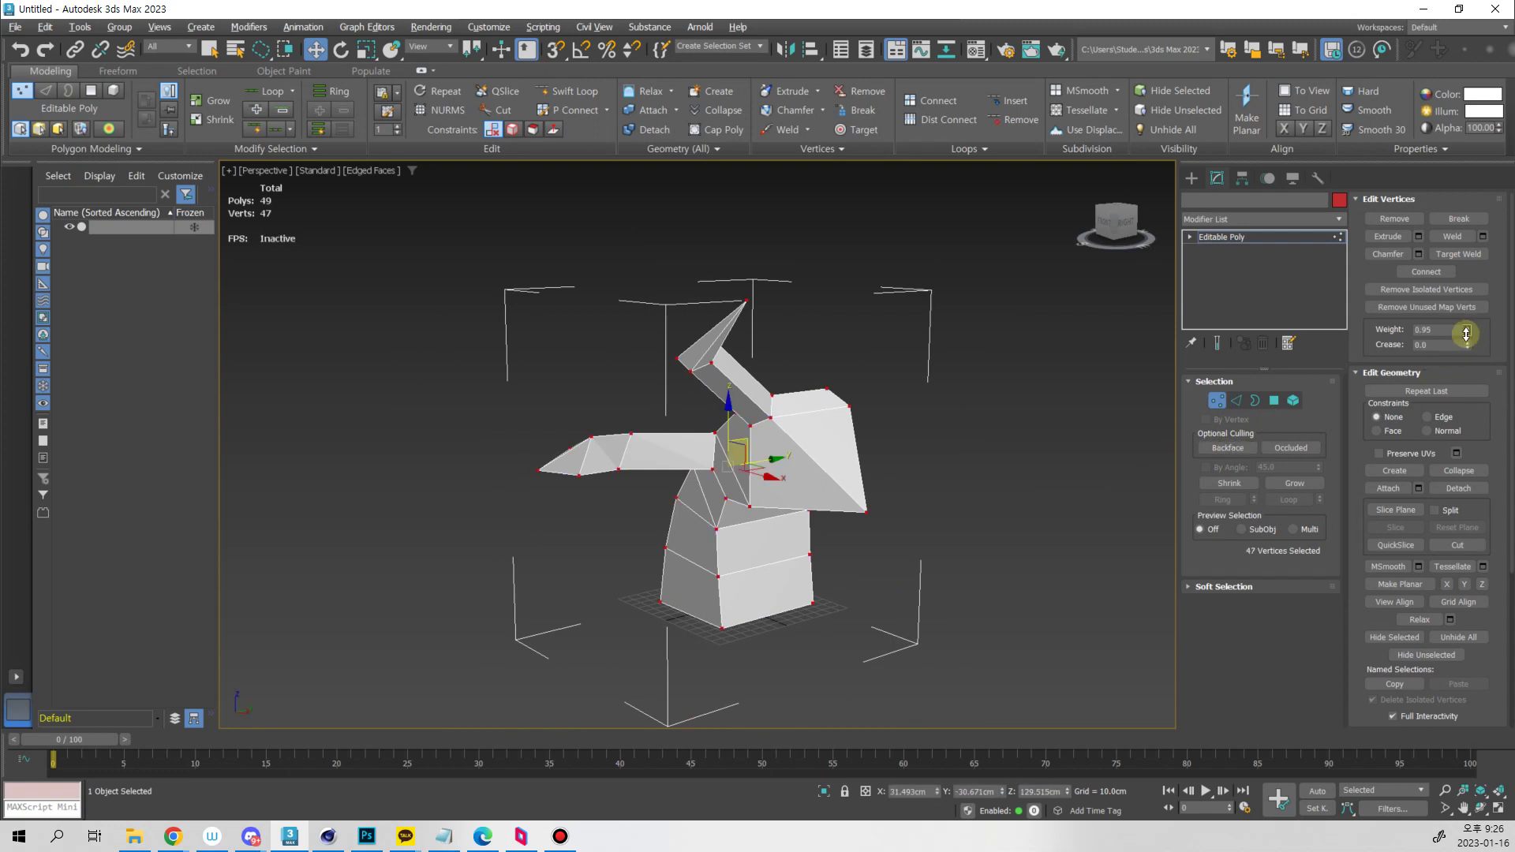
drag(1467, 330, 1410, 330)
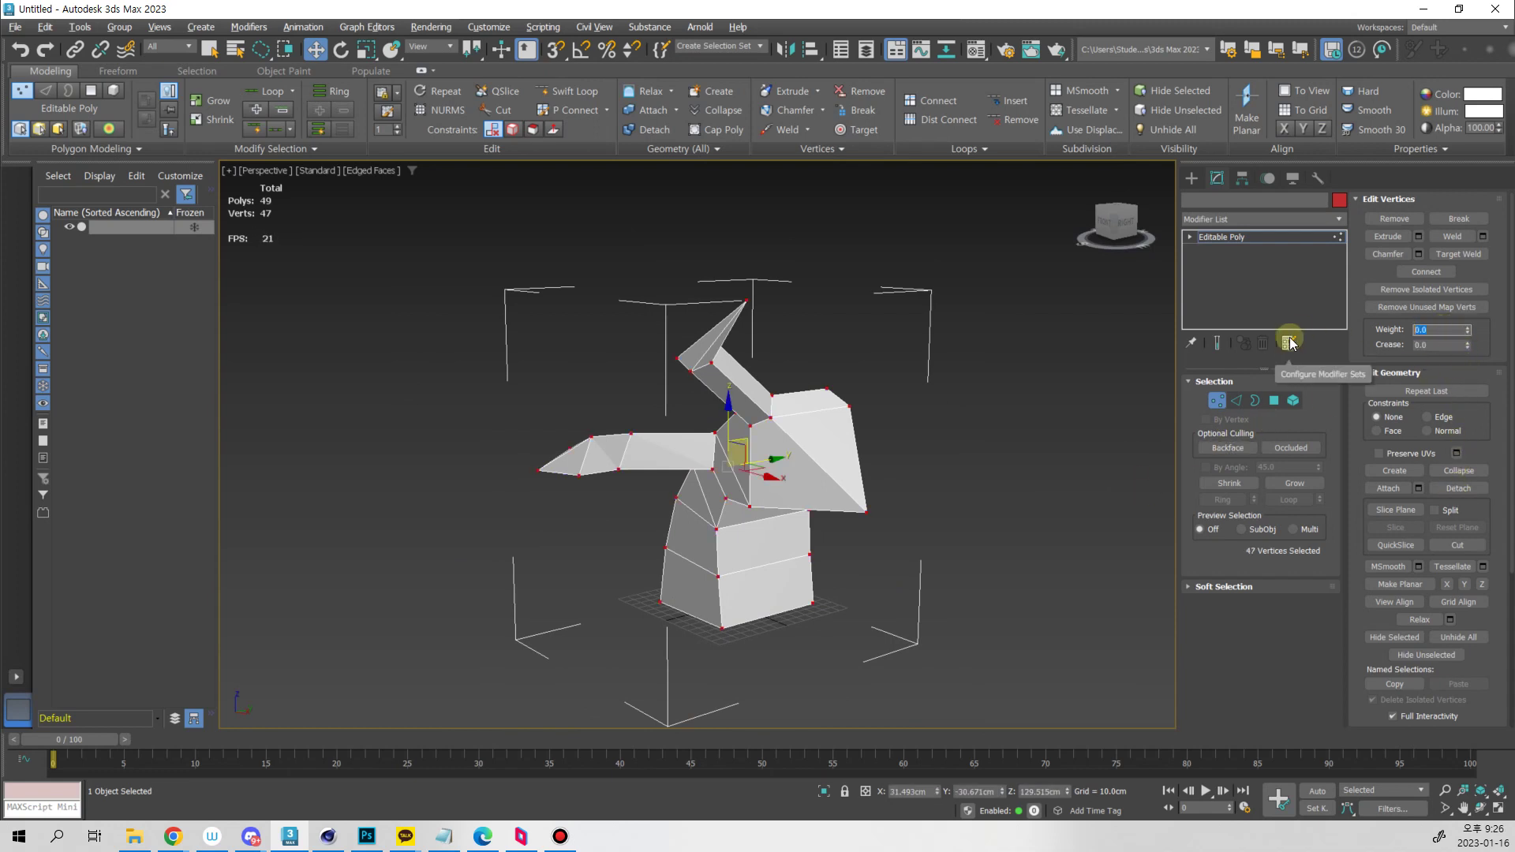
click(1438, 346)
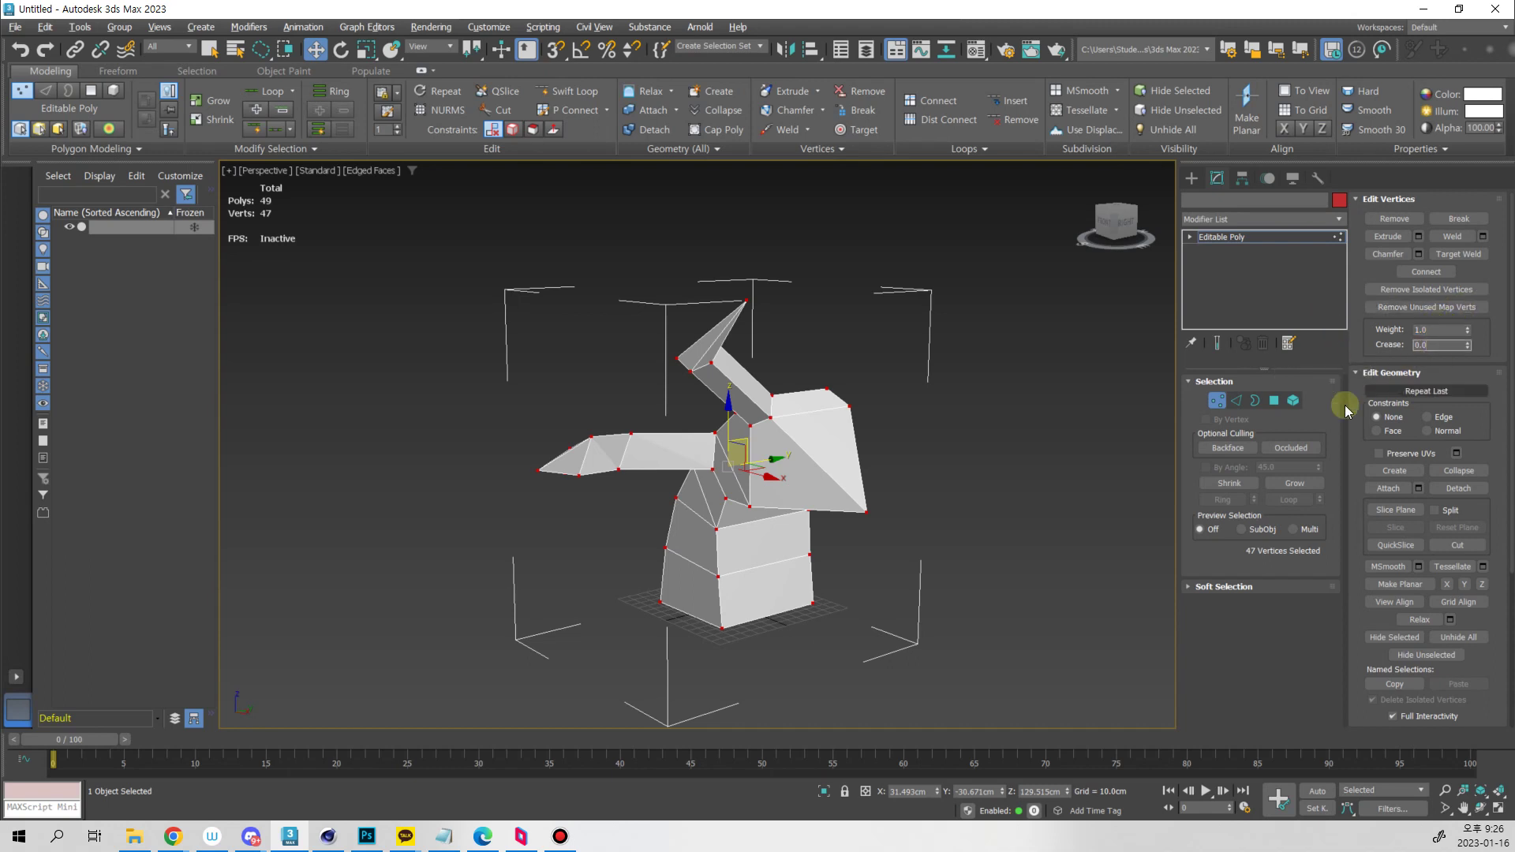
Look at the weight, crease and depth properties in Edge mode, and return to Vertex mode with nothing selected
click(1237, 404)
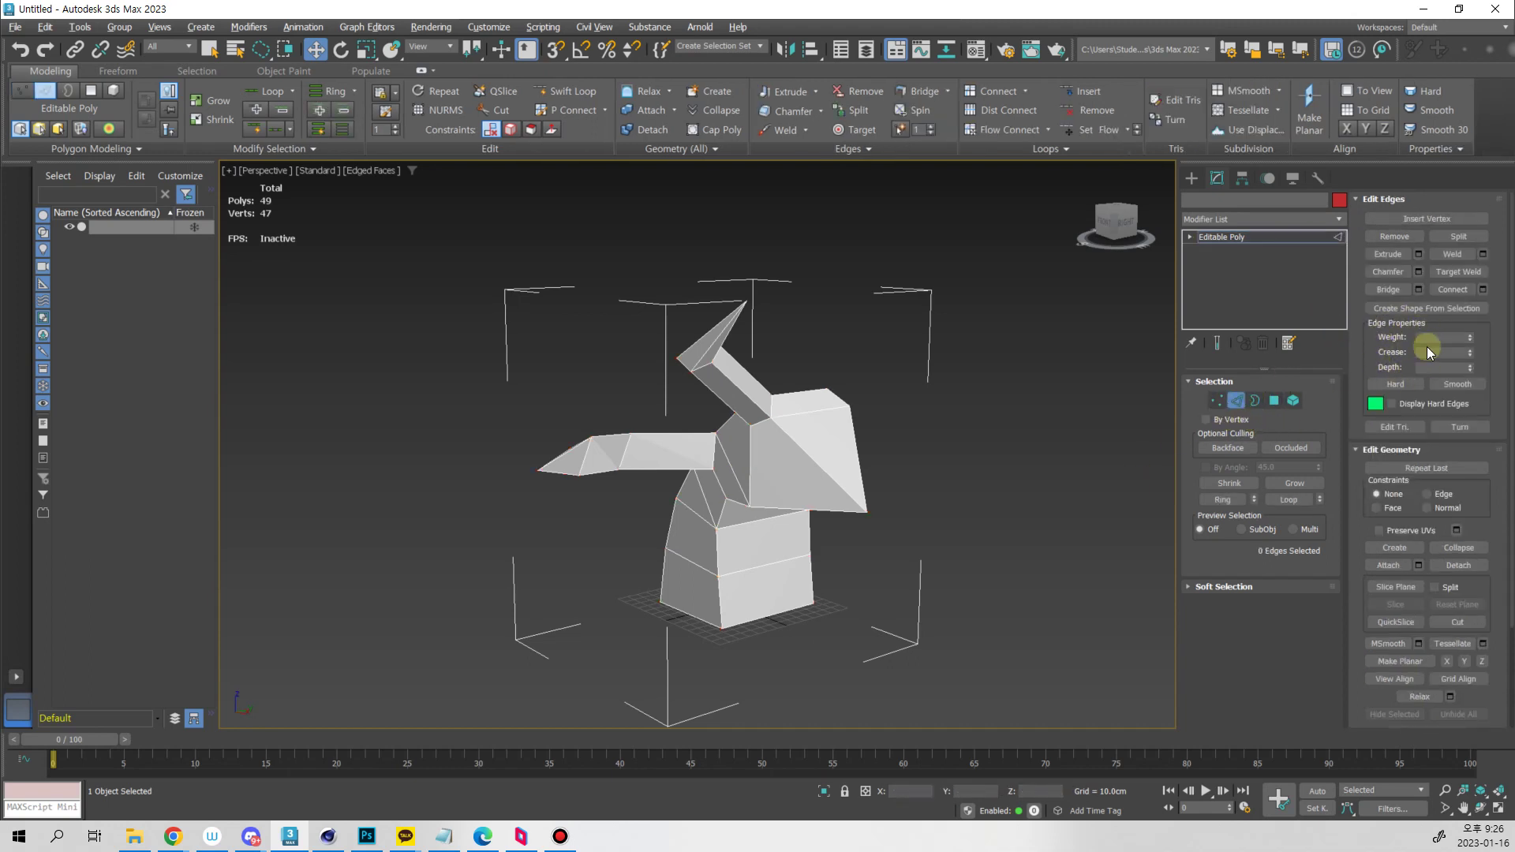
alt+middle_drag(1023, 488, 988, 557)
scroll(1062, 490, up, 3)
scroll(969, 503, down, 3)
key(1)
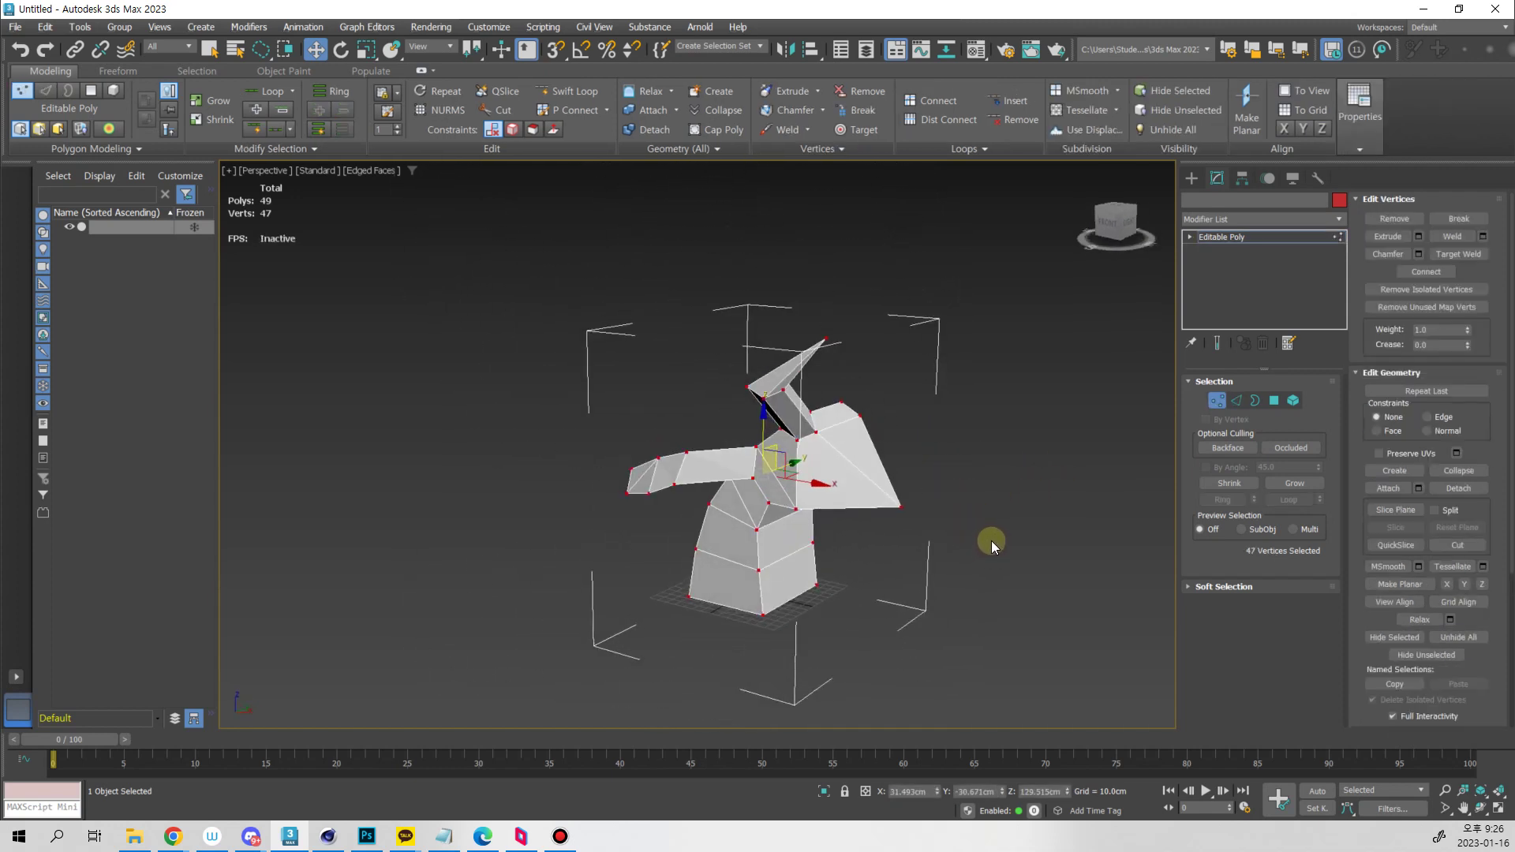
click(960, 497)
alt+middle_drag(961, 498, 1063, 527)
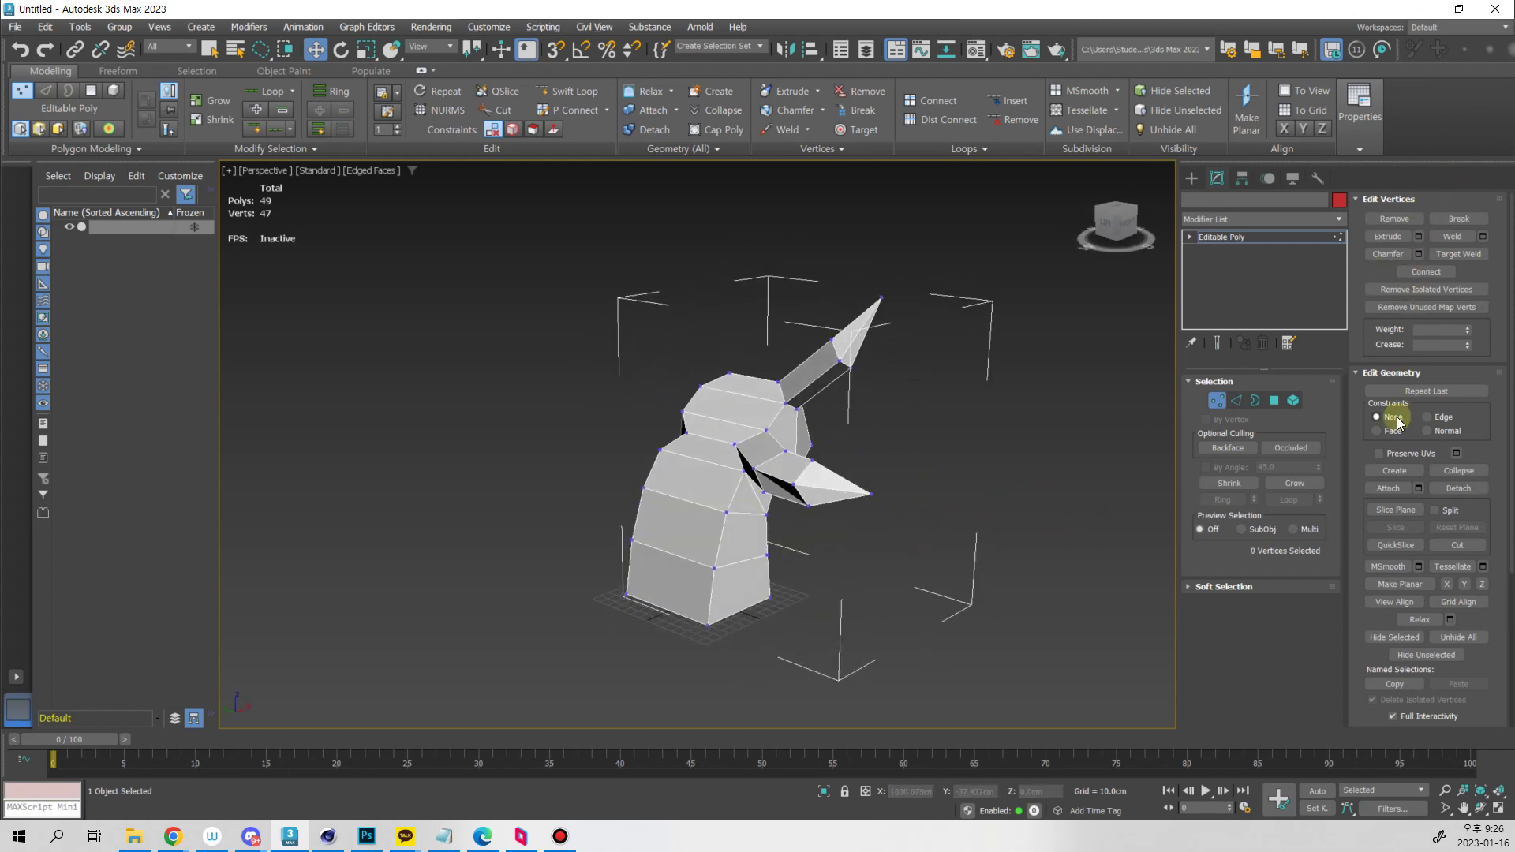
alt+middle_drag(1001, 462, 1005, 495)
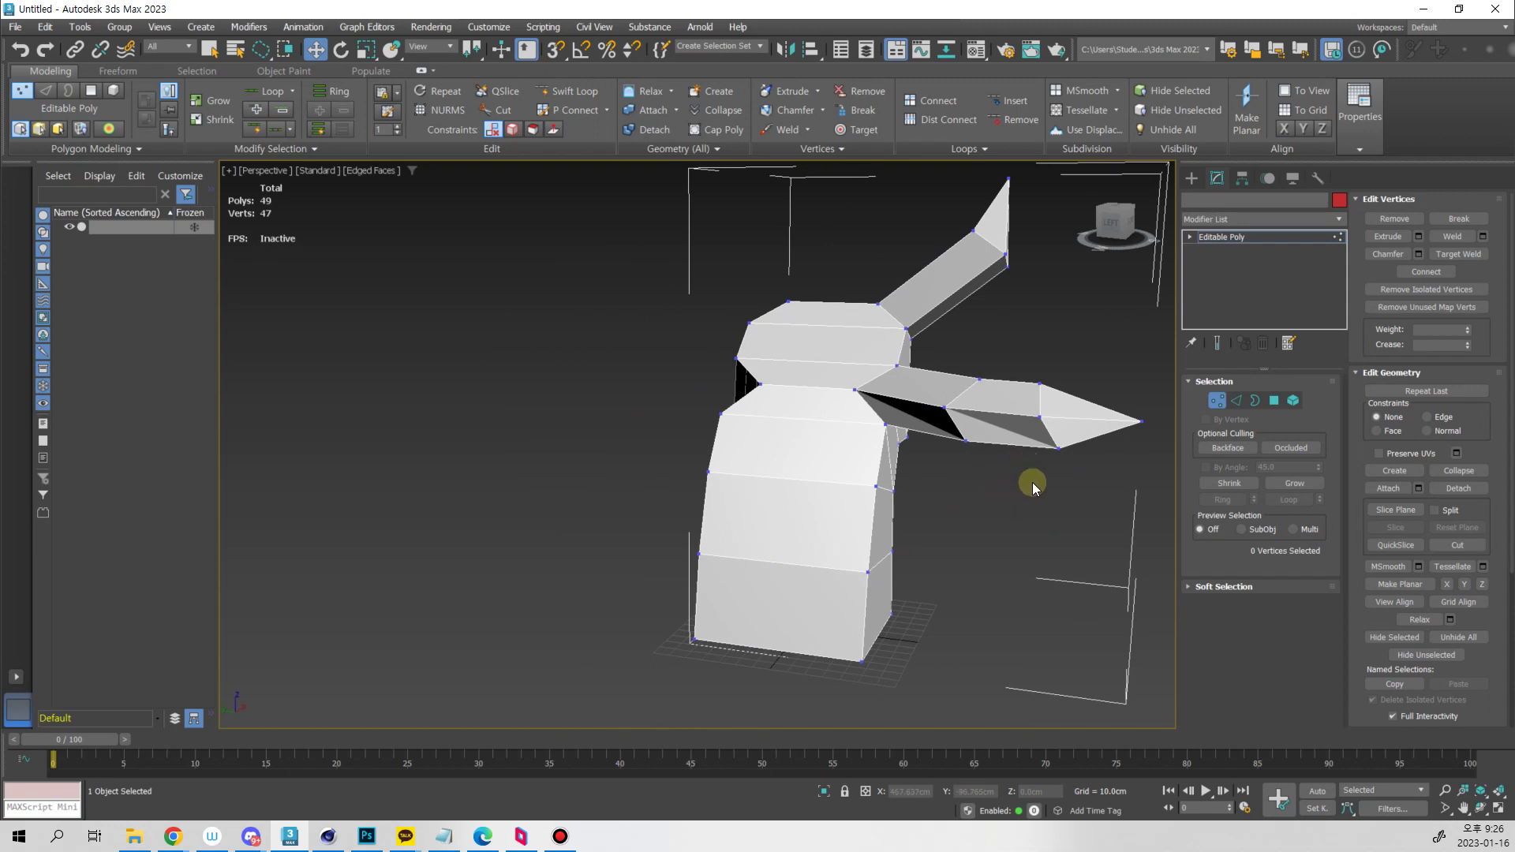
Compare the None and Edge movement constraints for vertices, leaving the constraint set to Edge
click(1427, 417)
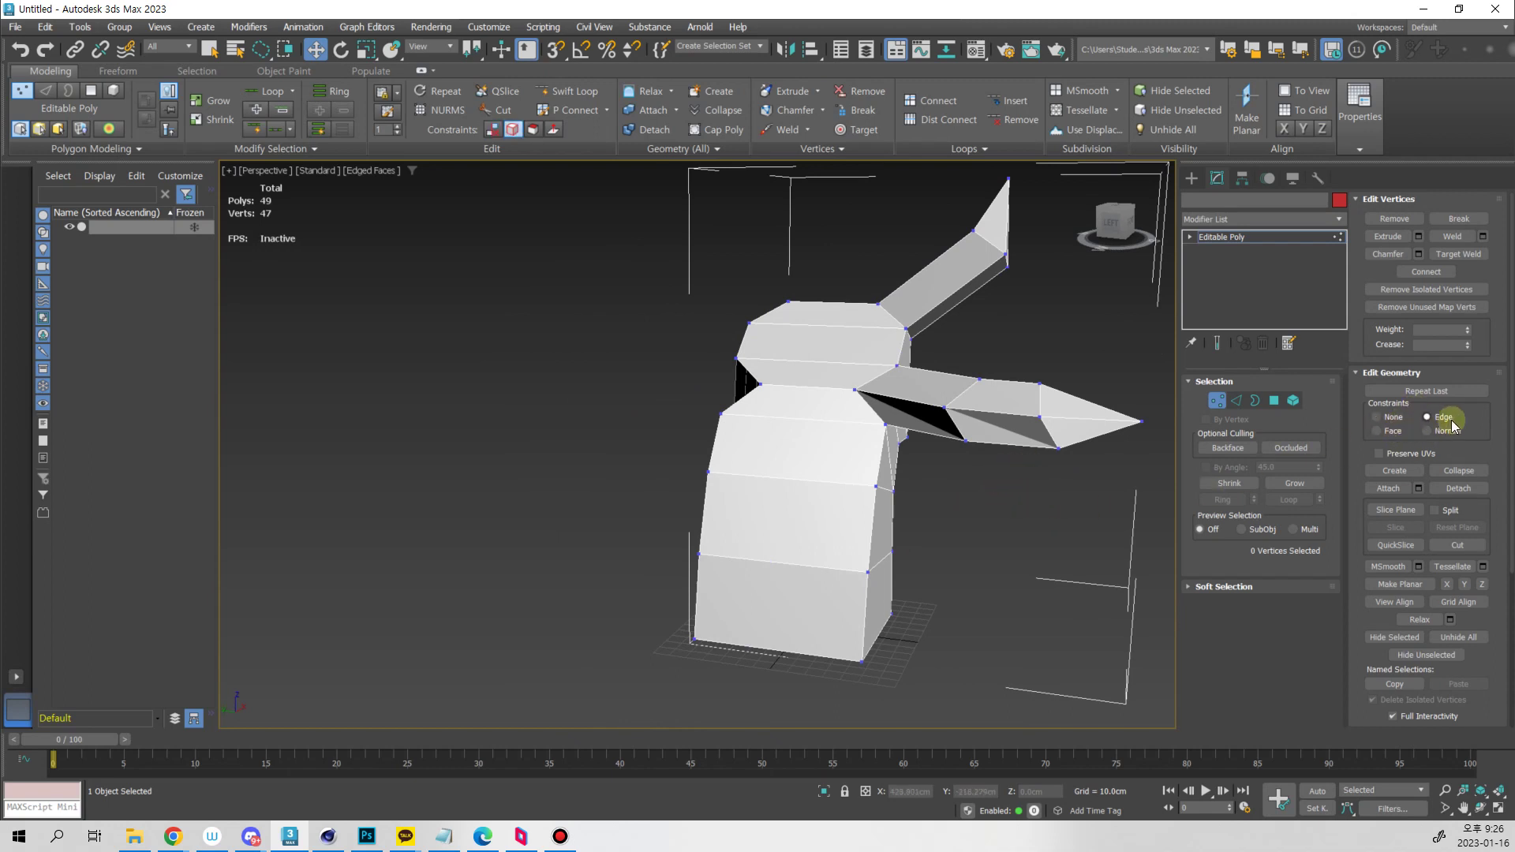
click(1412, 417)
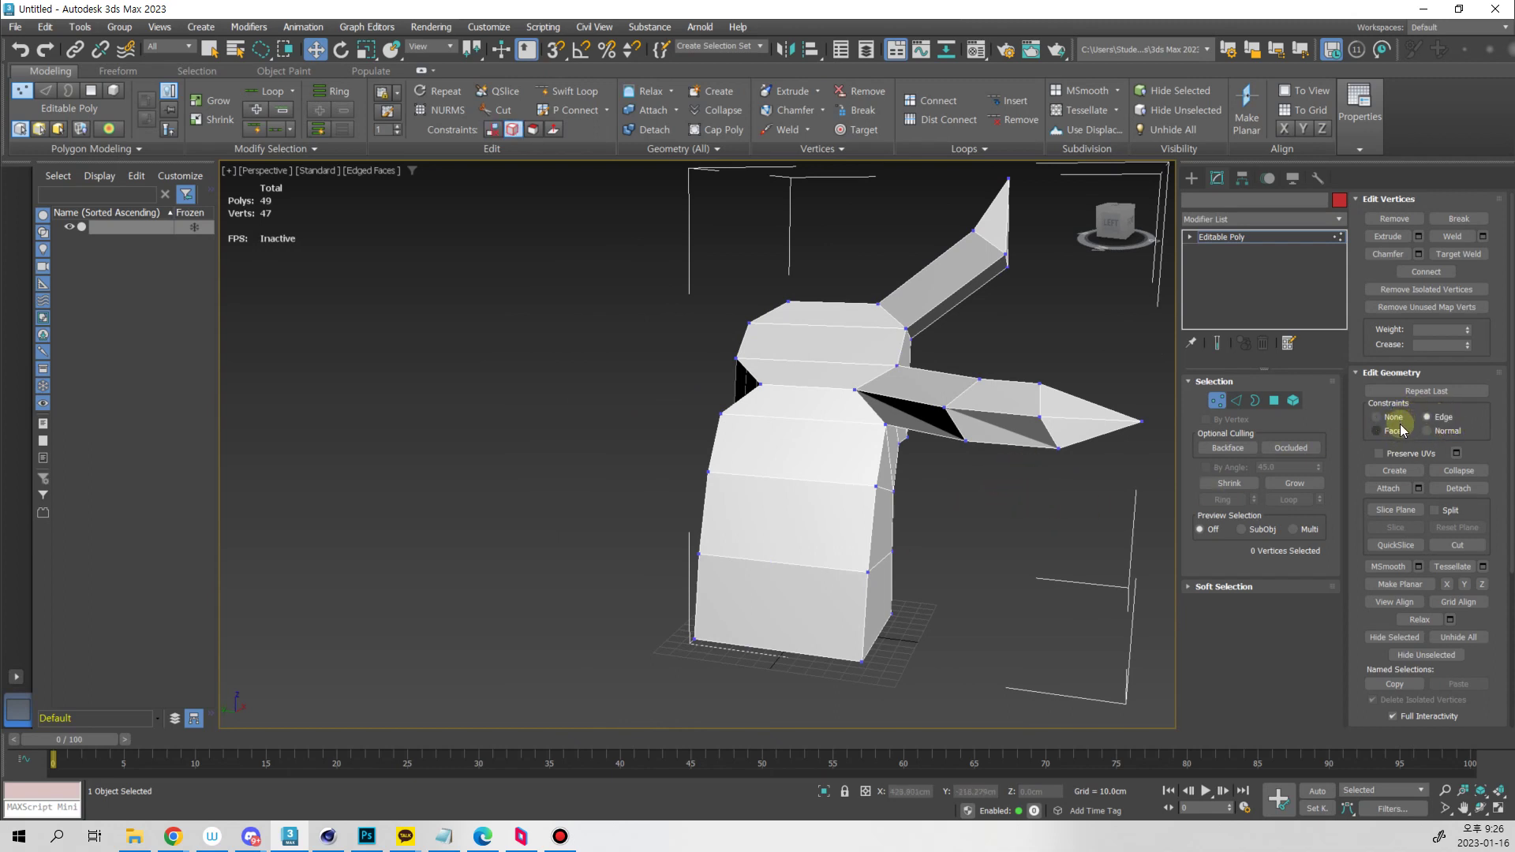
alt+middle_drag(1026, 528, 1039, 518)
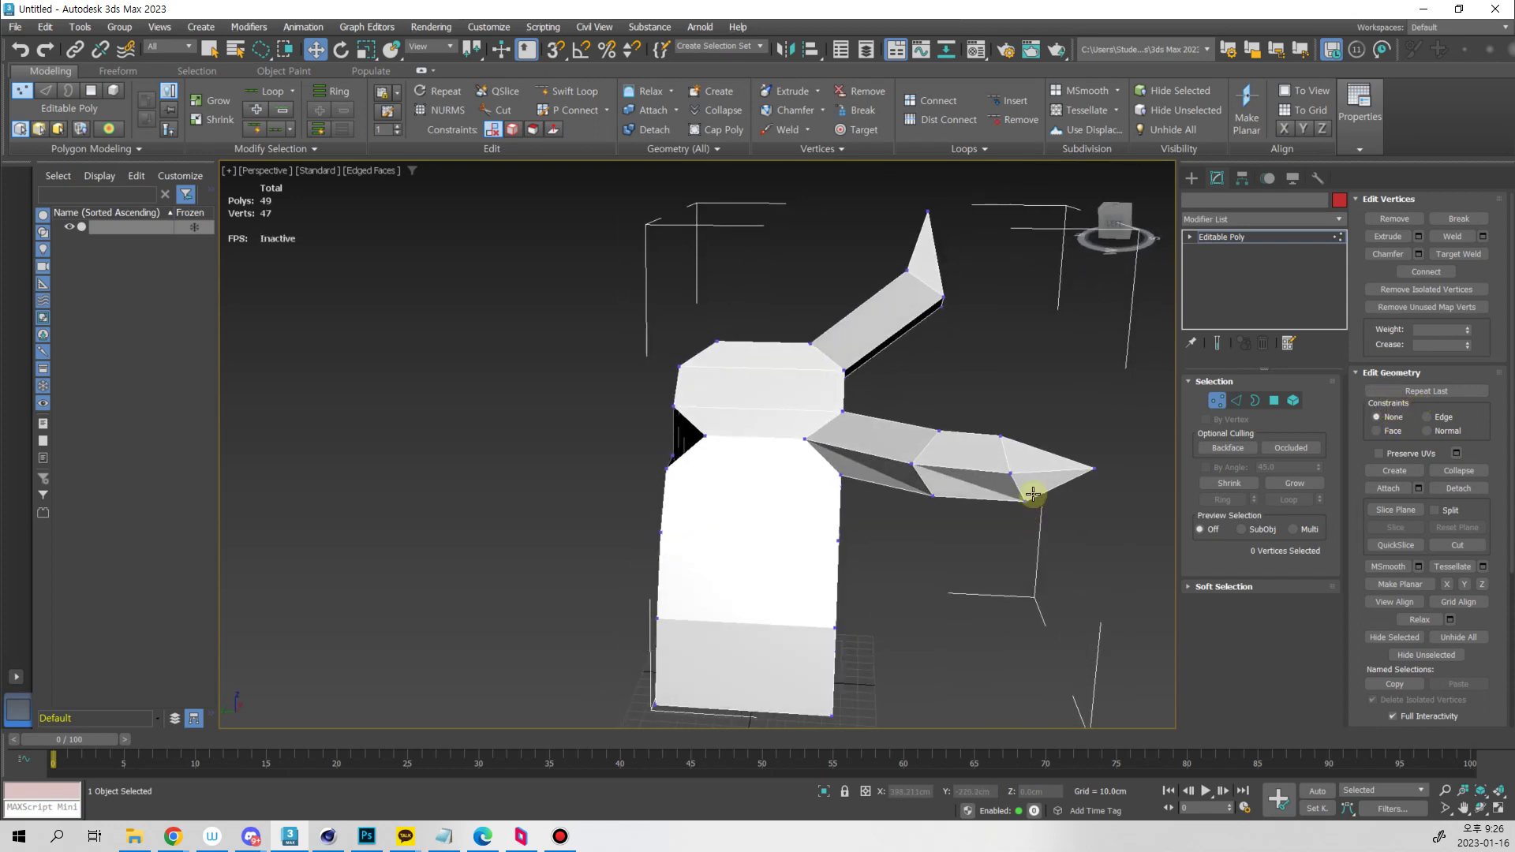
alt+middle_drag(1004, 550, 1014, 541)
click(1411, 411)
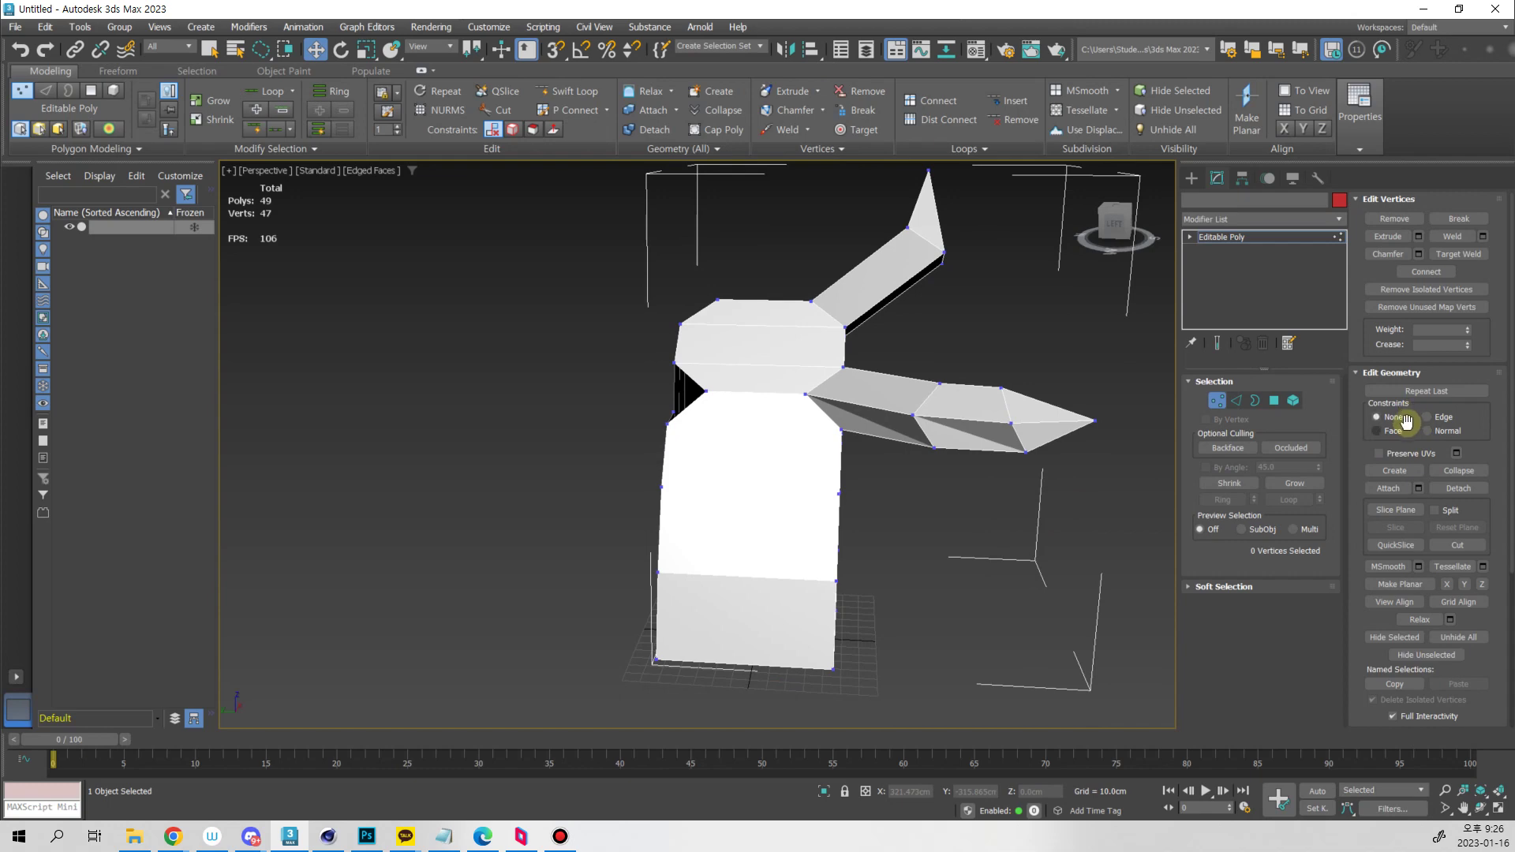
click(1429, 418)
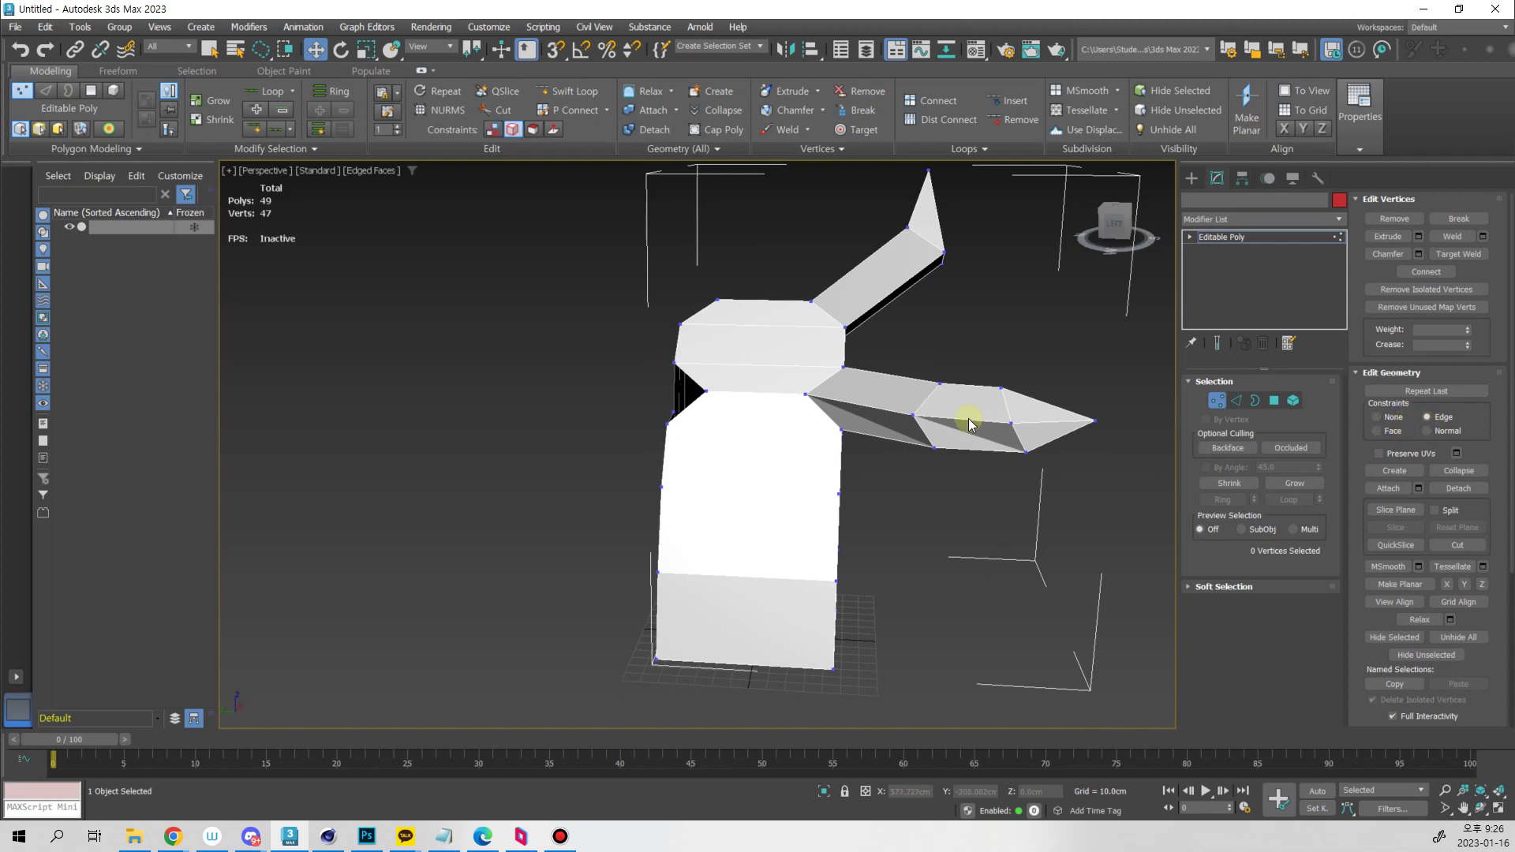
Try sliding an upper vertex at the lower arm's bend with the Edge constraint
click(937, 384)
alt+middle_drag(963, 431, 941, 409)
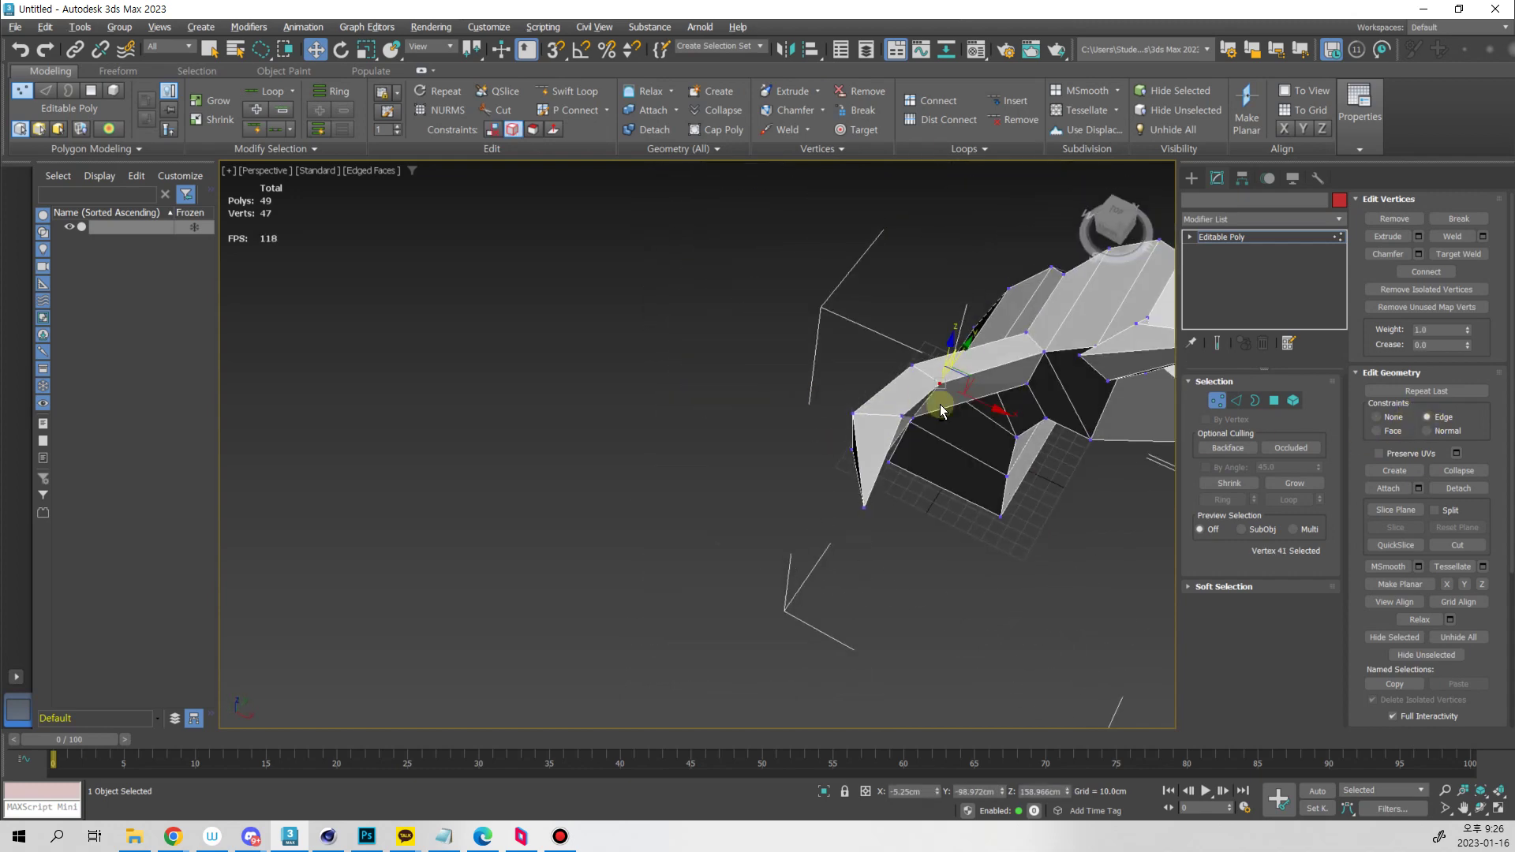
mouse_move(974, 377)
mouse_down()
mouse_move(998, 391)
mouse_move(951, 338)
mouse_move(1037, 368)
mouse_move(985, 392)
mouse_move(966, 381)
mouse_up()
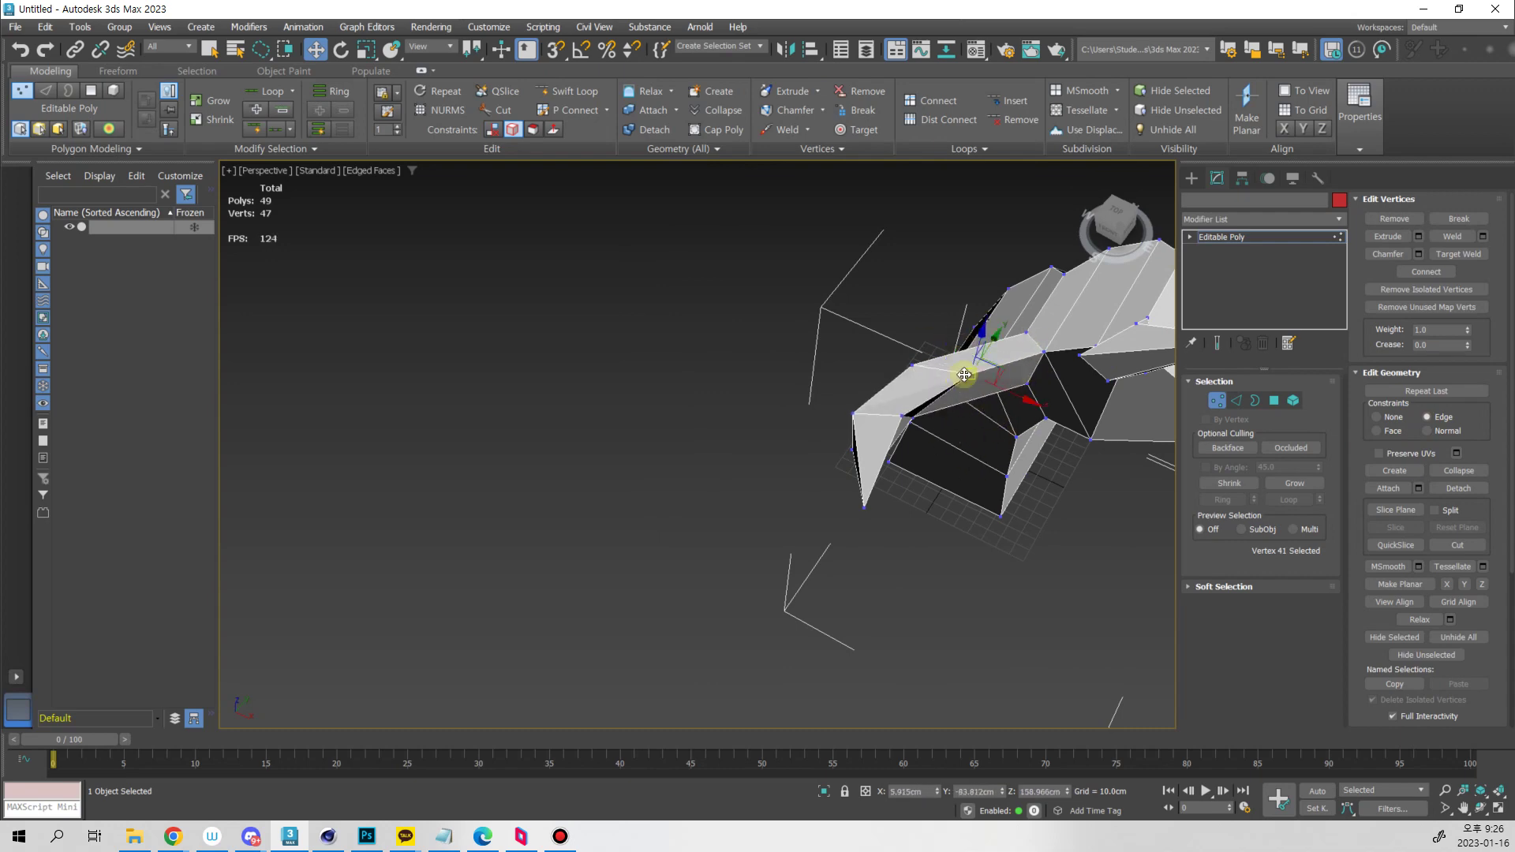
key(ctrl+z)
Slide a vertex on the underside of the lower arm's bend along its adjoining edge
alt+middle_drag(970, 484, 863, 413)
scroll(862, 414, up, 3)
click(846, 480)
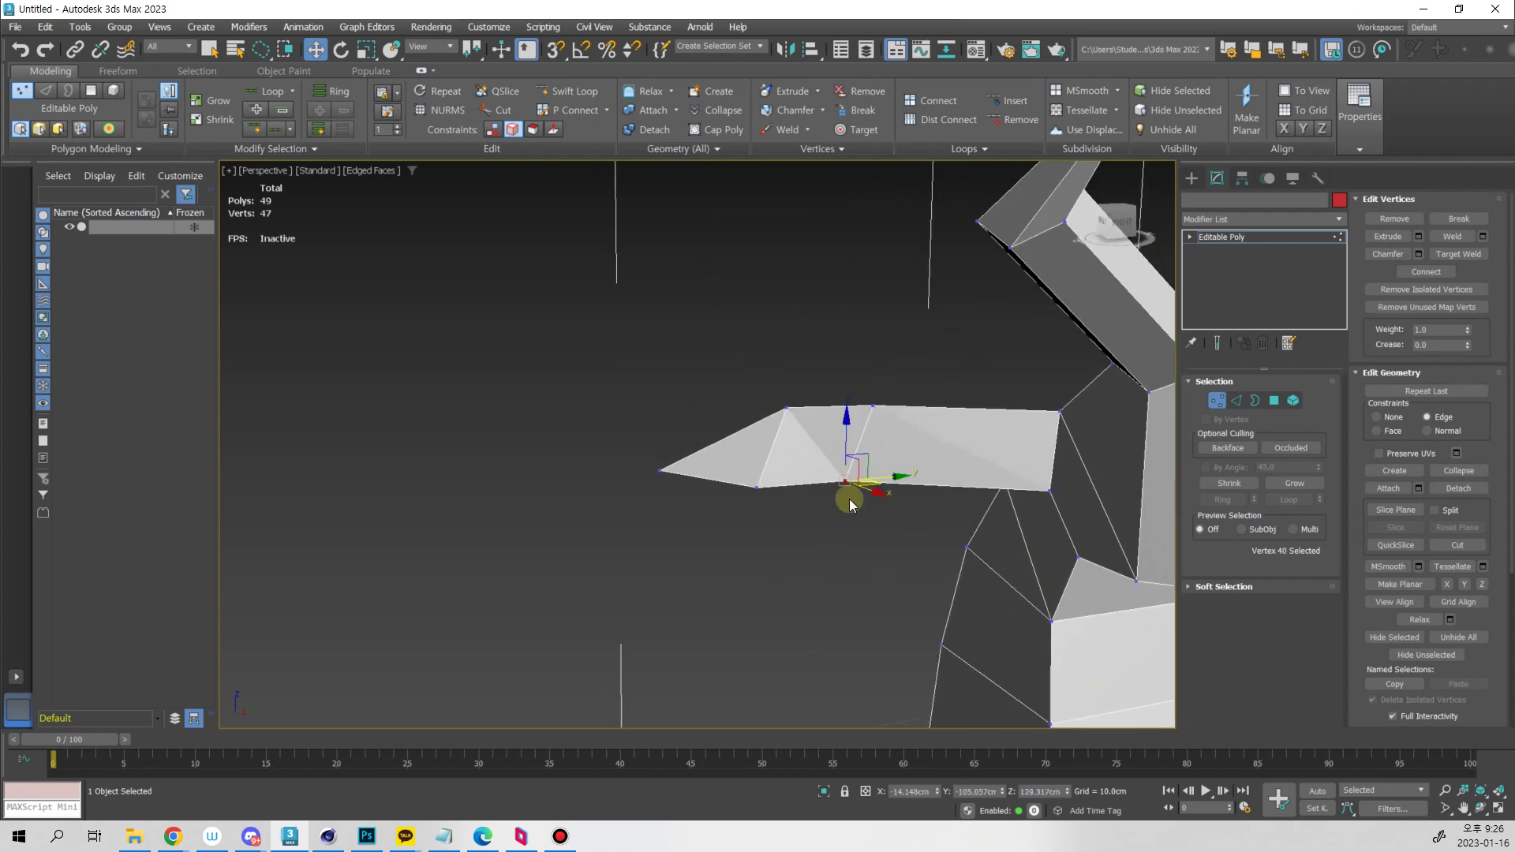
alt+middle_drag(849, 497, 862, 457)
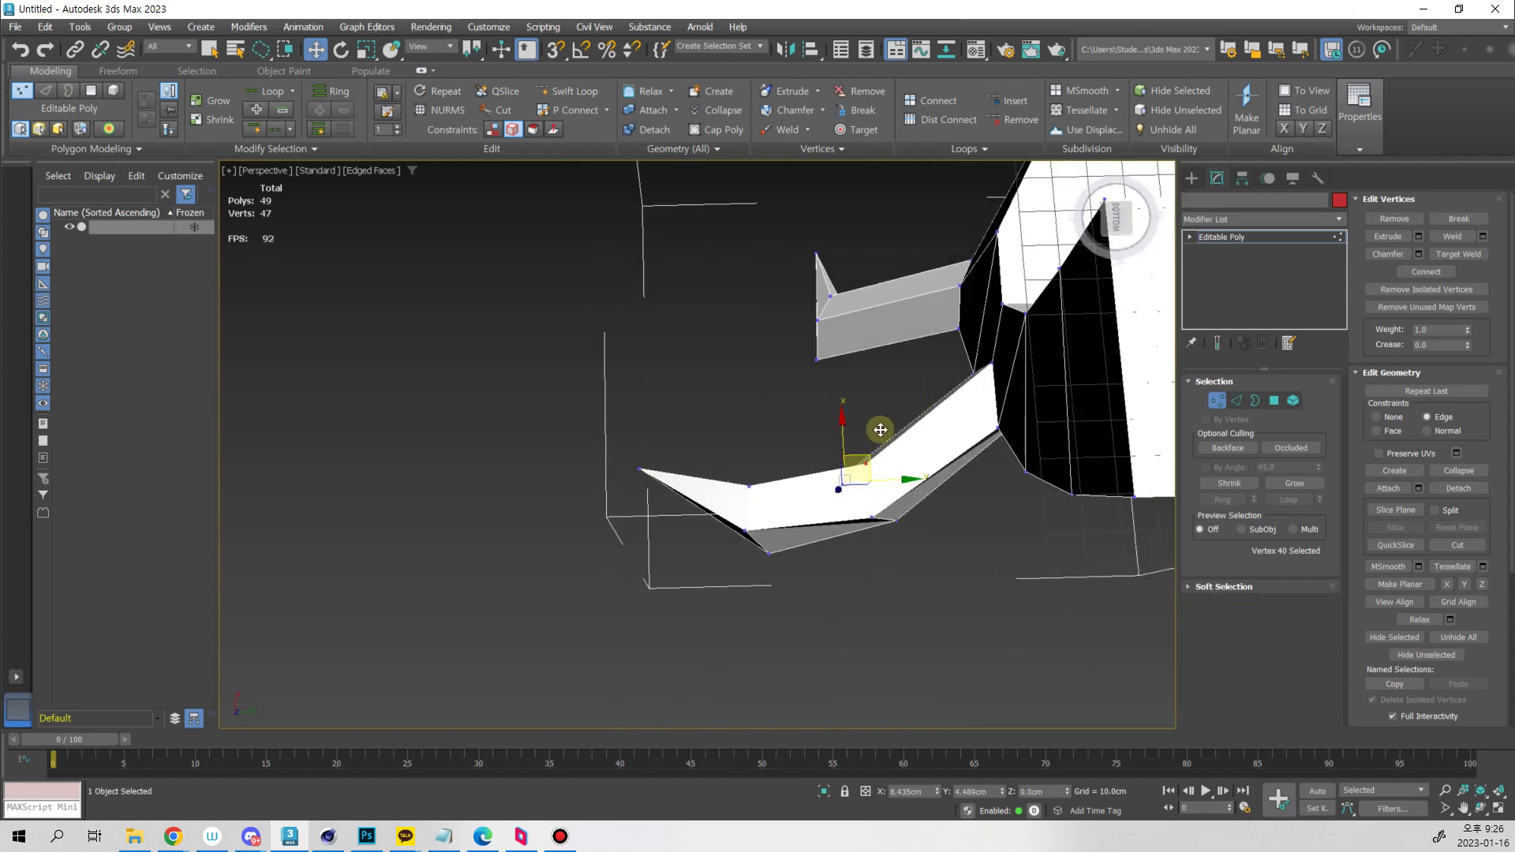
click(872, 518)
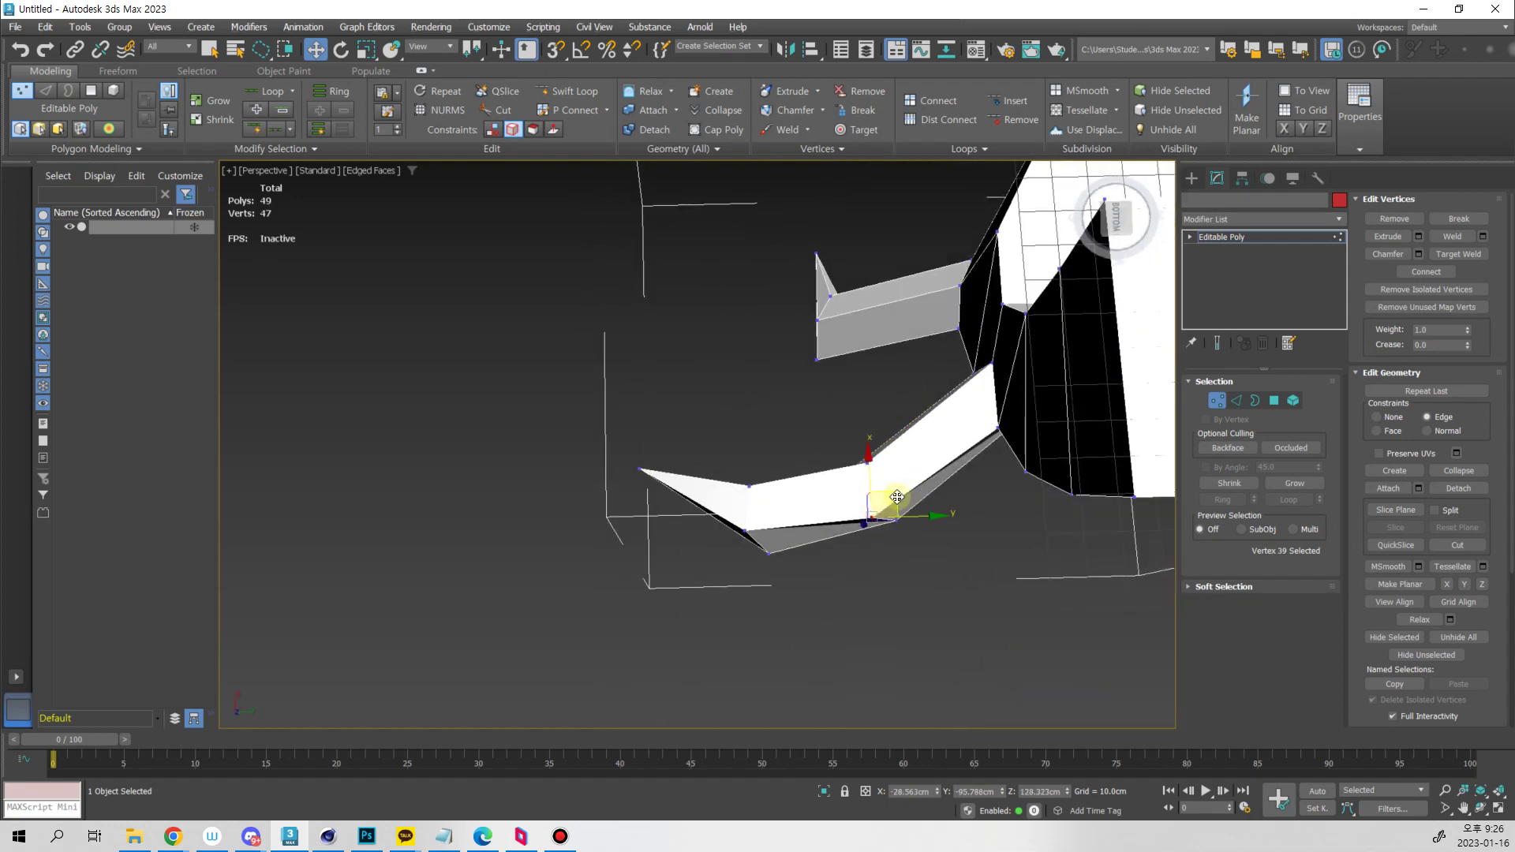
drag(897, 497, 954, 470)
alt+middle_drag(954, 470, 981, 592)
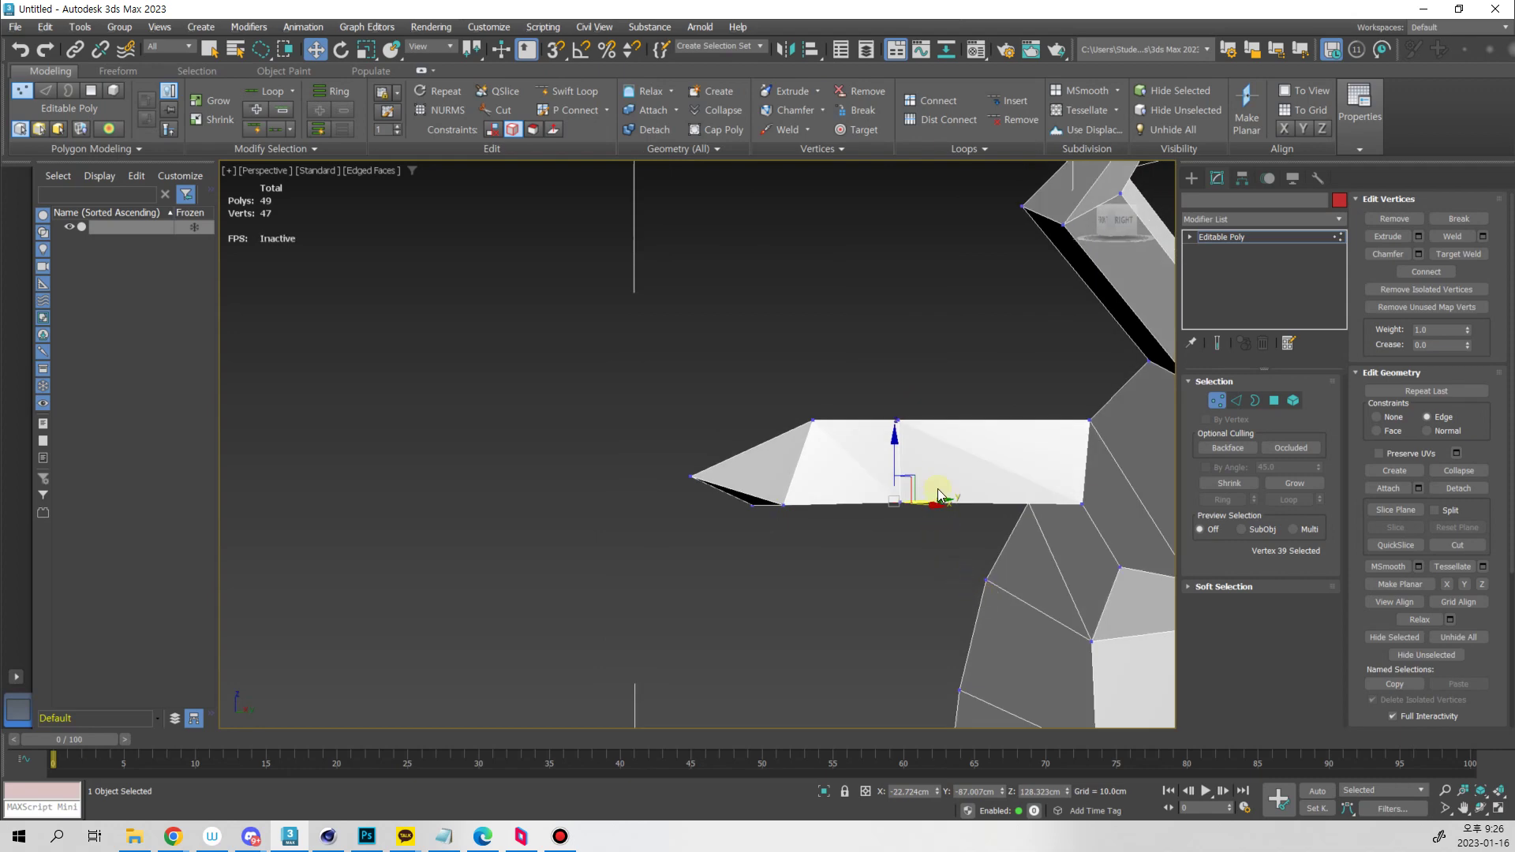
Switch to wireframe display, select the four vertices of the body's lower ring and try sliding them with the Edge constraint
mouse_move(939, 496)
alt+middle_down()
mouse_move(944, 582)
mouse_move(950, 440)
mouse_move(971, 470)
mouse_move(926, 493)
mouse_move(967, 480)
alt+middle_up()
key(F3)
mouse_move(968, 479)
mouse_down()
mouse_move(866, 541)
mouse_move(805, 463)
mouse_move(925, 558)
mouse_move(907, 543)
mouse_up()
mouse_move(907, 543)
alt+middle_down()
mouse_move(933, 547)
mouse_move(890, 467)
alt+middle_up()
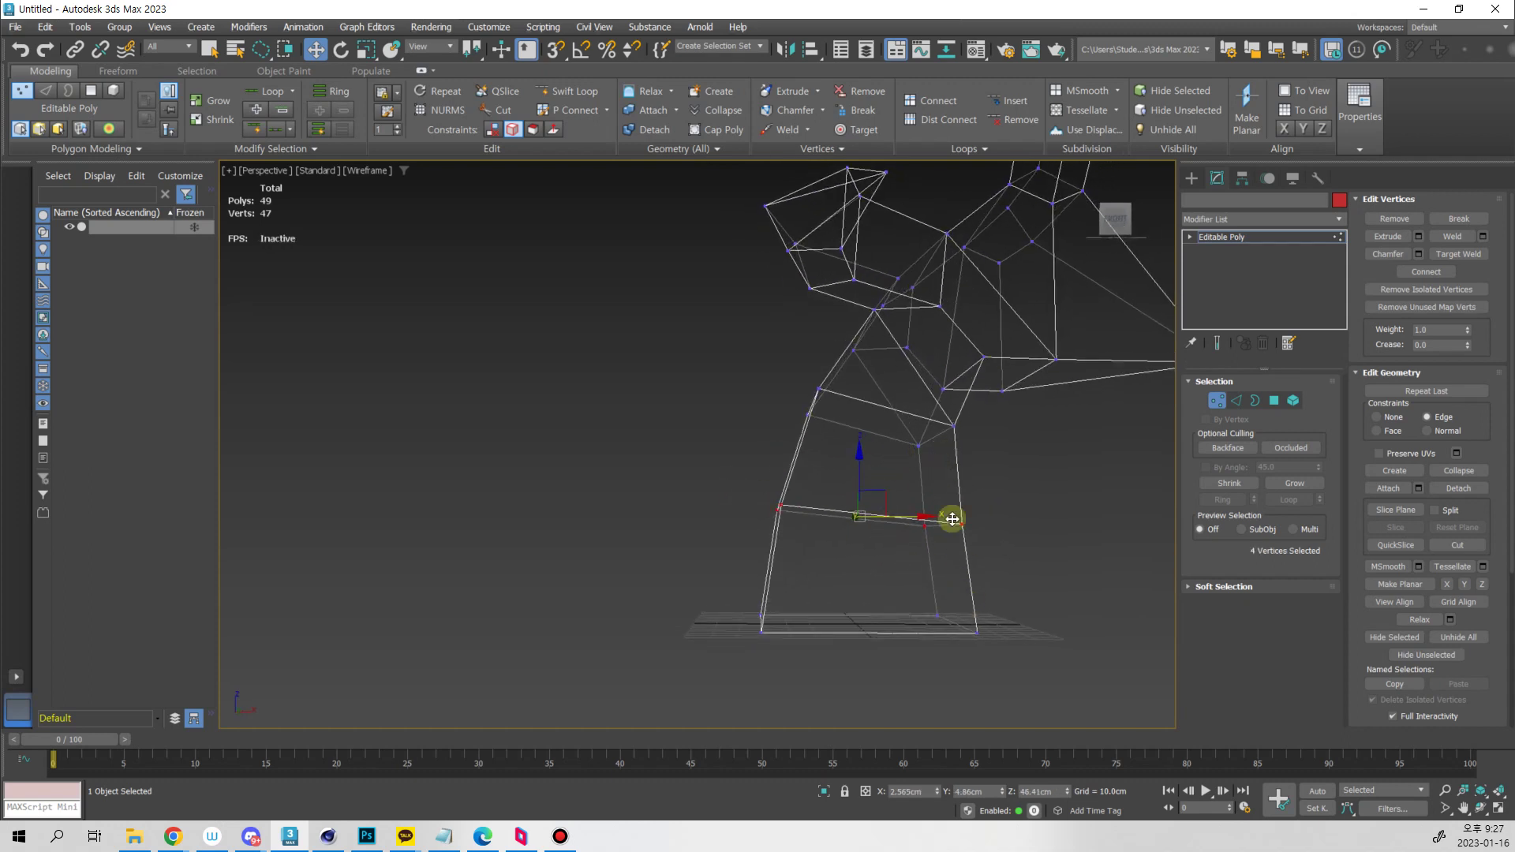
alt+middle_drag(952, 518, 892, 493)
mouse_move(863, 474)
mouse_down()
mouse_move(869, 419)
mouse_move(866, 528)
mouse_move(865, 443)
mouse_move(868, 524)
mouse_move(868, 465)
mouse_up()
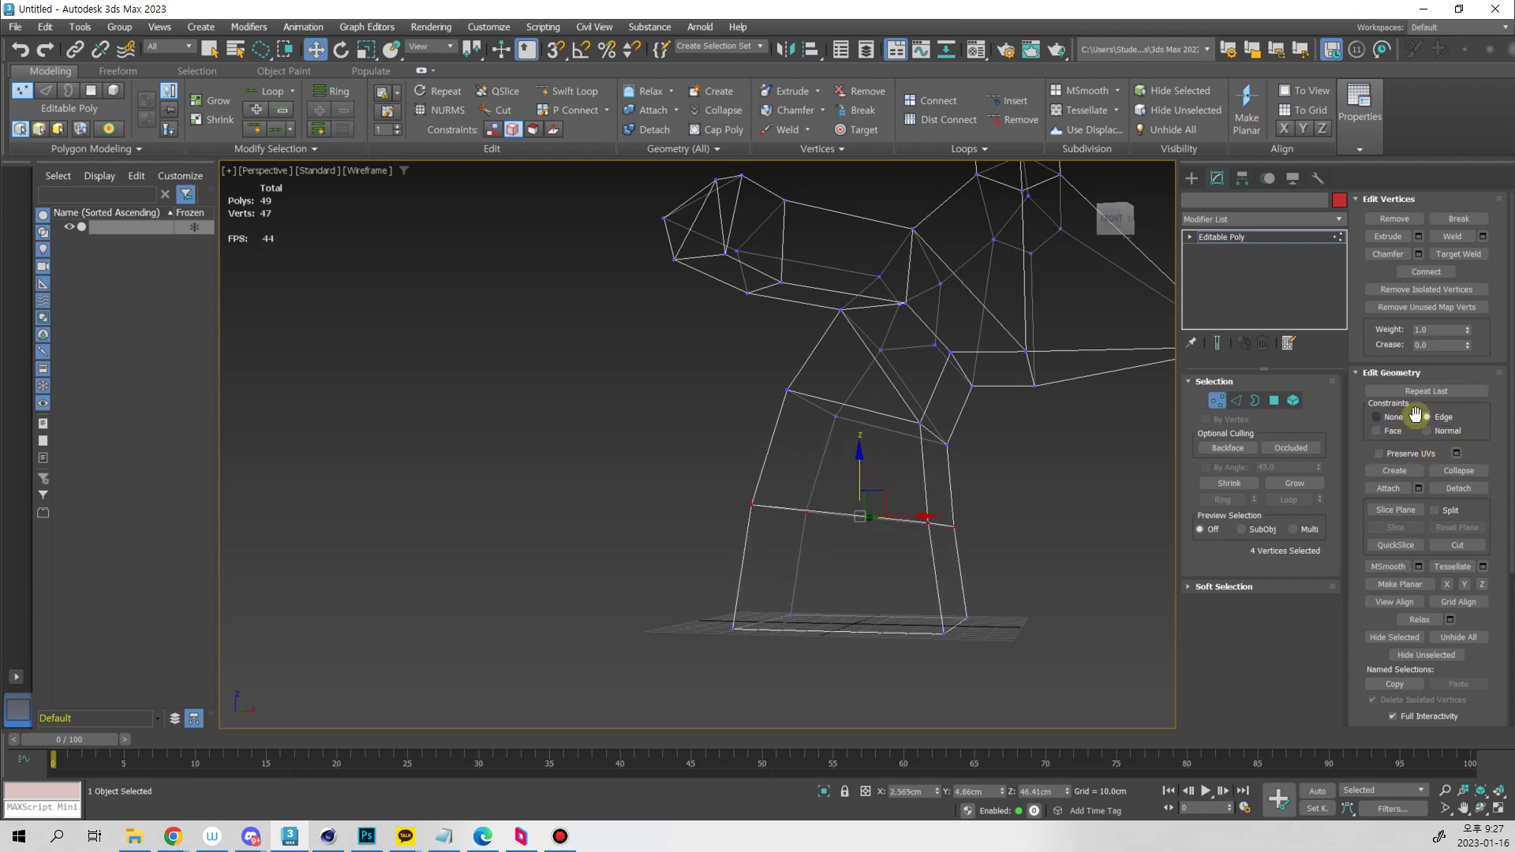
click(1425, 416)
Slide the four vertices at the upper arm's bend along their edges toward the head, and turn the Edge constraint off
alt+middle_drag(900, 534, 941, 484)
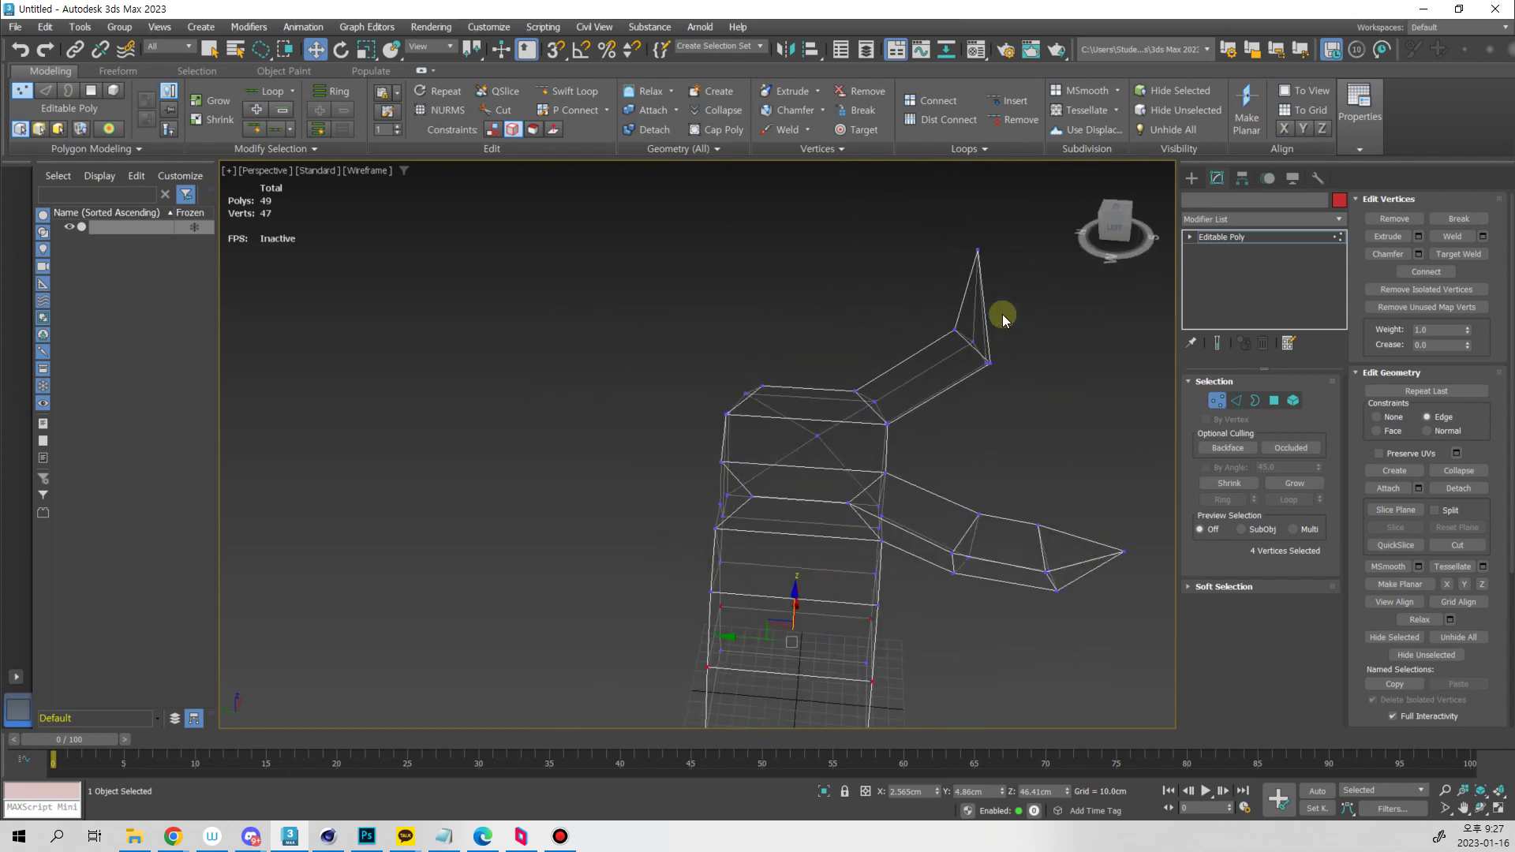
mouse_move(928, 375)
mouse_down()
mouse_move(920, 344)
mouse_move(917, 365)
mouse_up()
mouse_move(981, 397)
alt+middle_down()
mouse_move(997, 398)
mouse_move(991, 348)
alt+middle_up()
drag(991, 348, 950, 365)
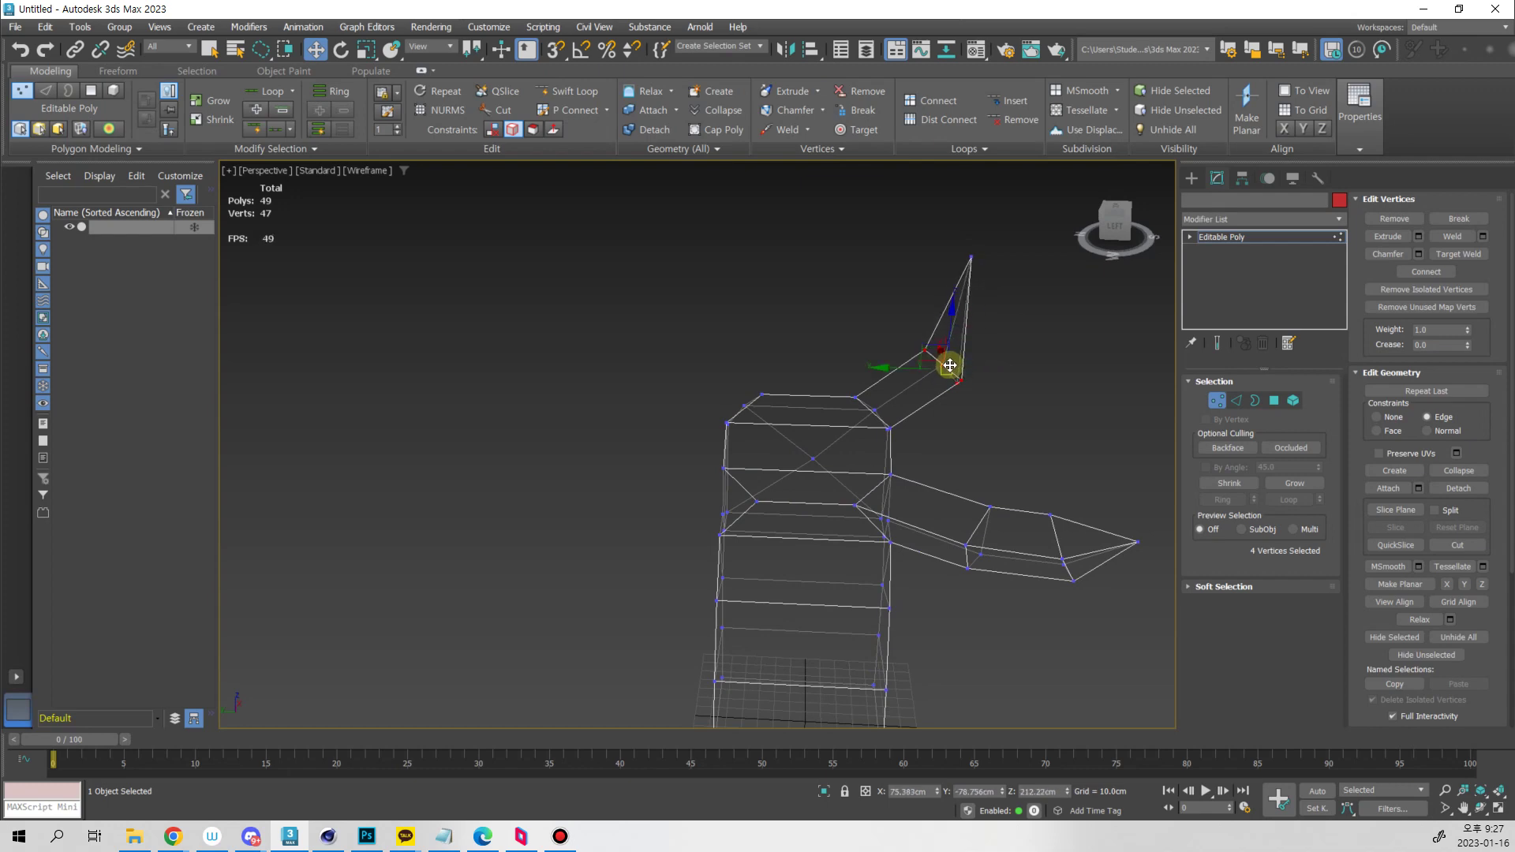
alt+middle_drag(950, 365, 984, 444)
key(shift+x)
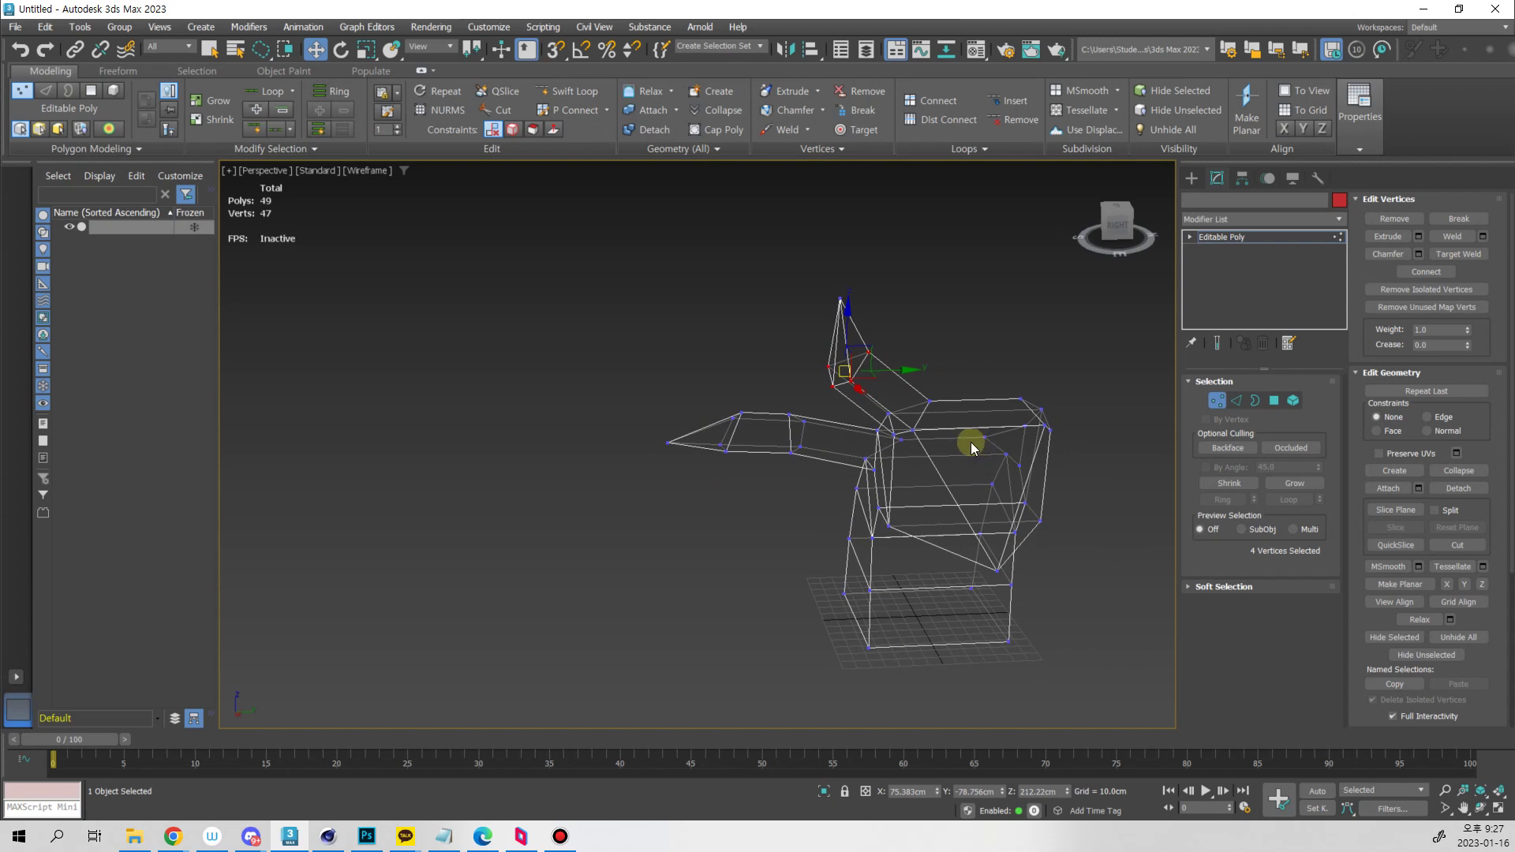
Create four isolated vertices in a quadrilateral layout on the ground beside the model
alt+middle_drag(963, 434, 1012, 518)
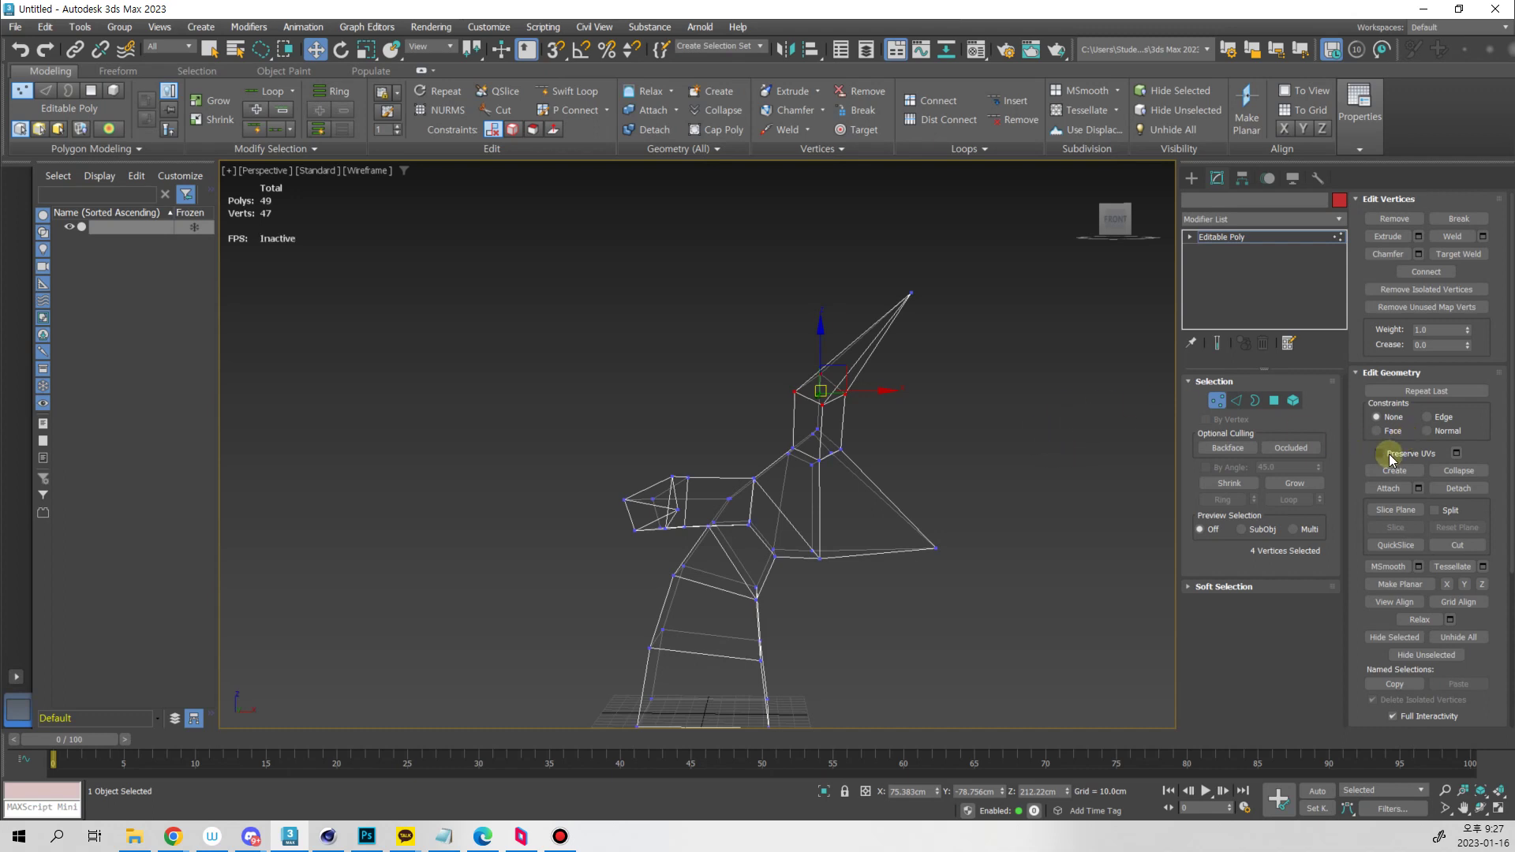
alt+middle_drag(1085, 545, 1089, 512)
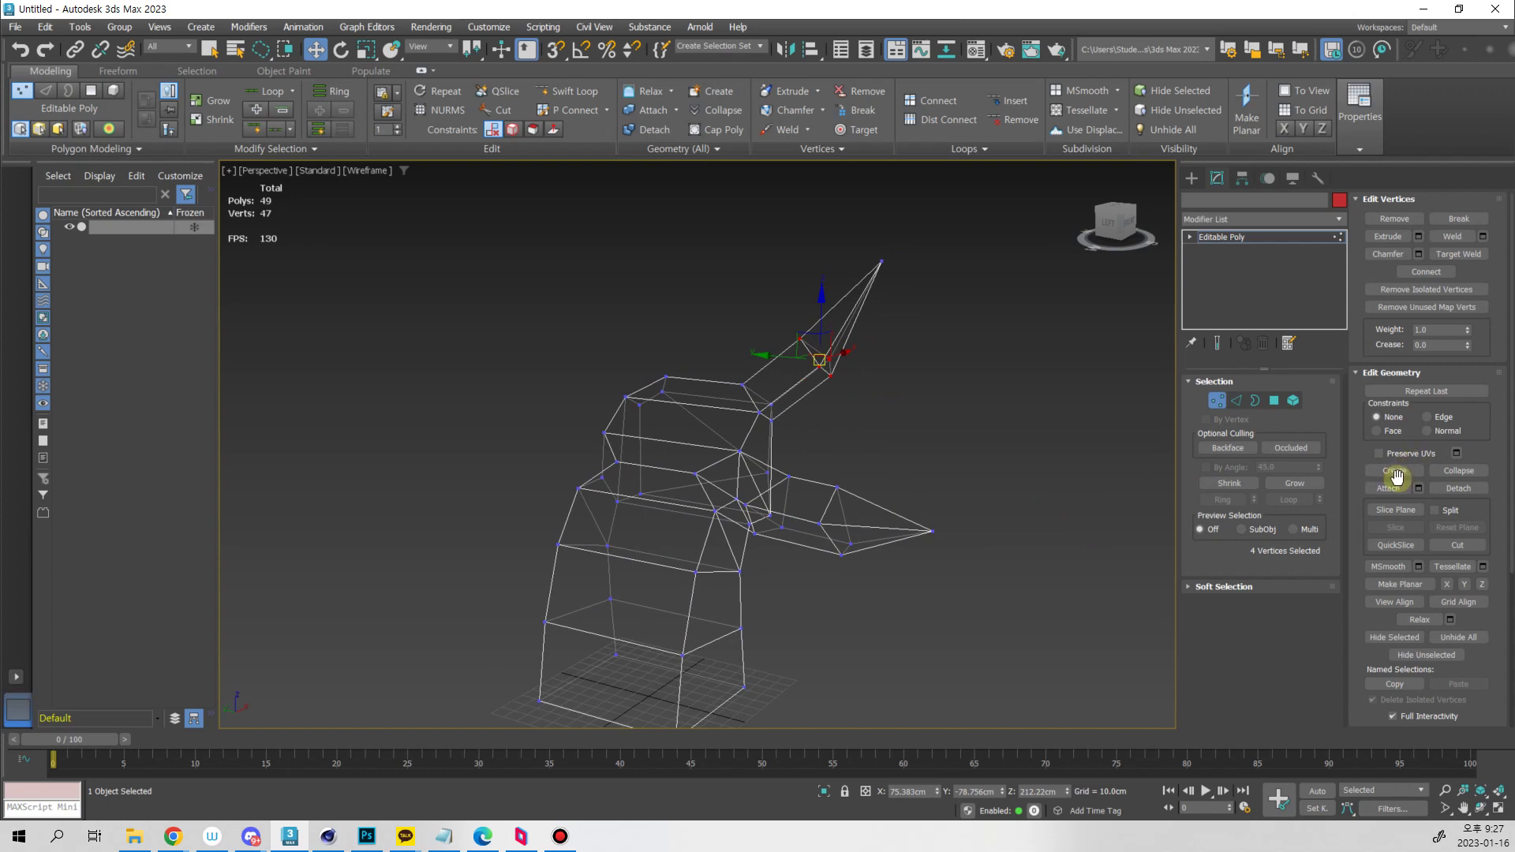
alt+middle_drag(1105, 568, 1022, 588)
click(1394, 470)
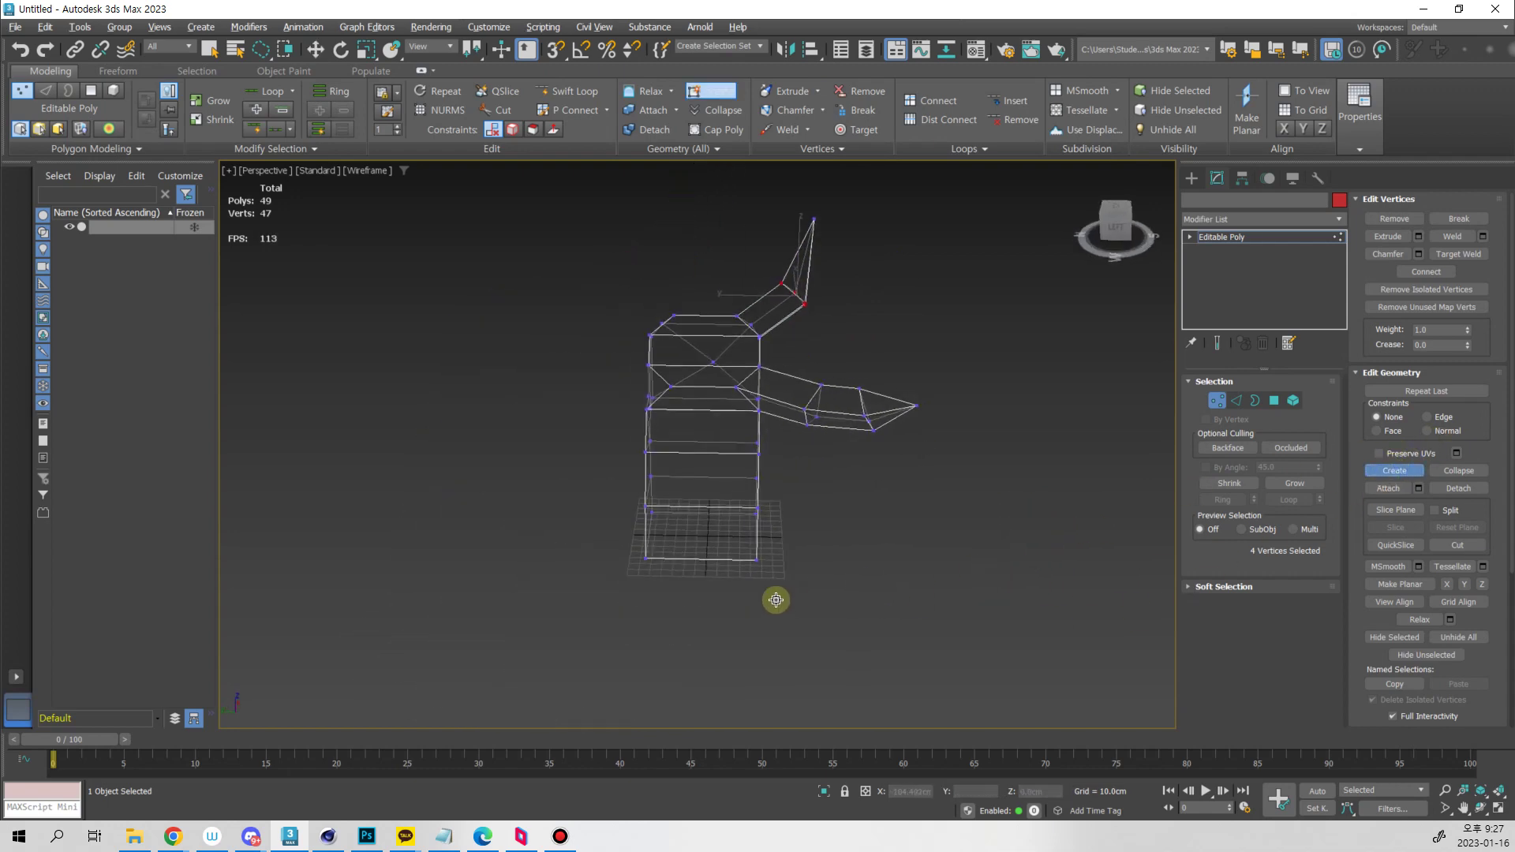
click(807, 586)
click(804, 643)
click(946, 635)
click(924, 570)
alt+middle_drag(897, 673, 888, 571)
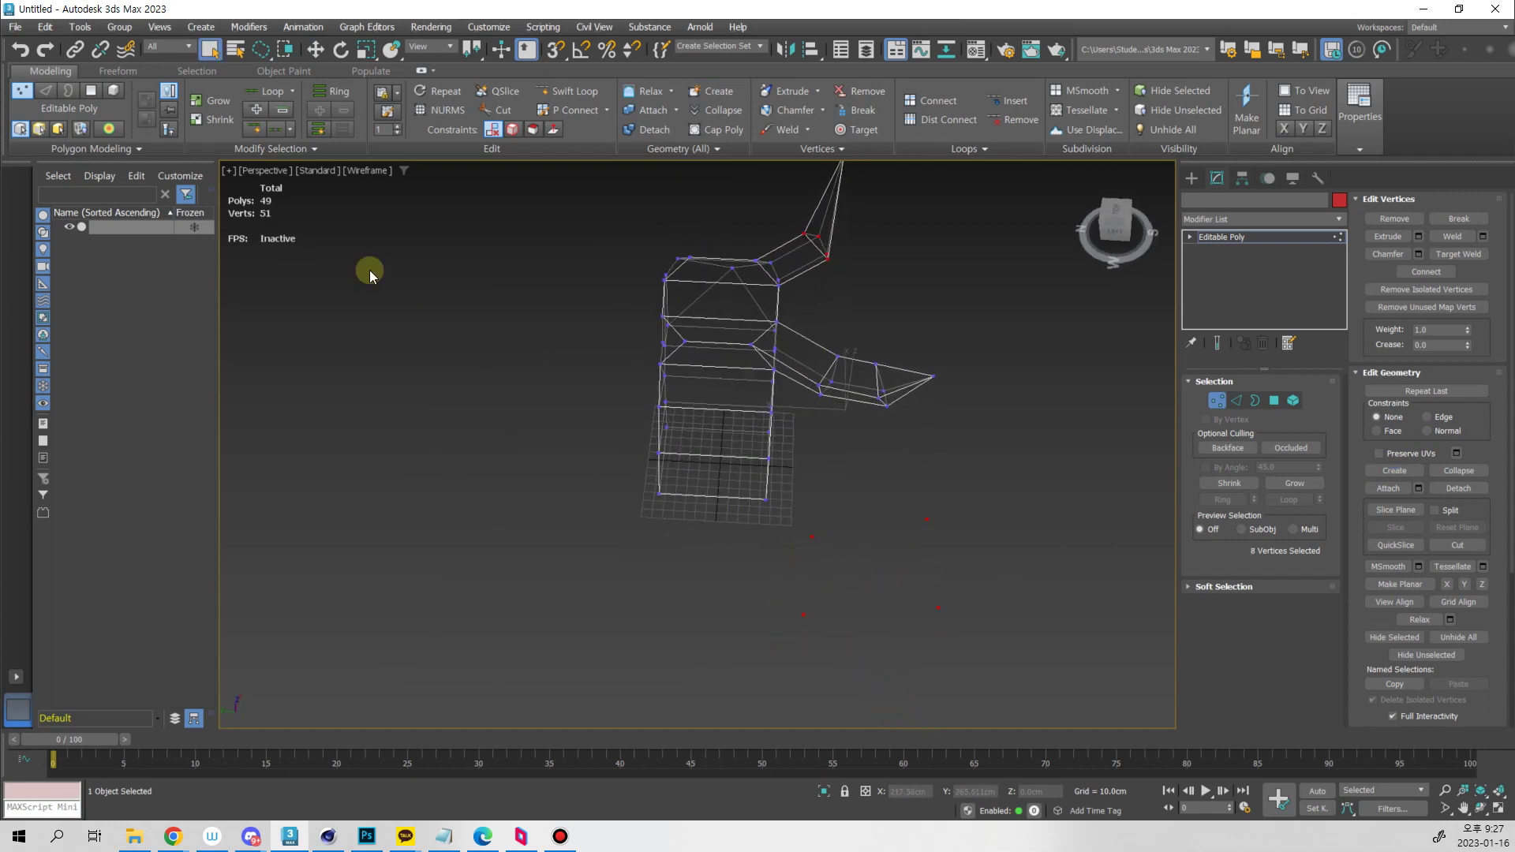
Fill the four isolated vertices with a polygon using Step Build and return to shaded display
click(118, 71)
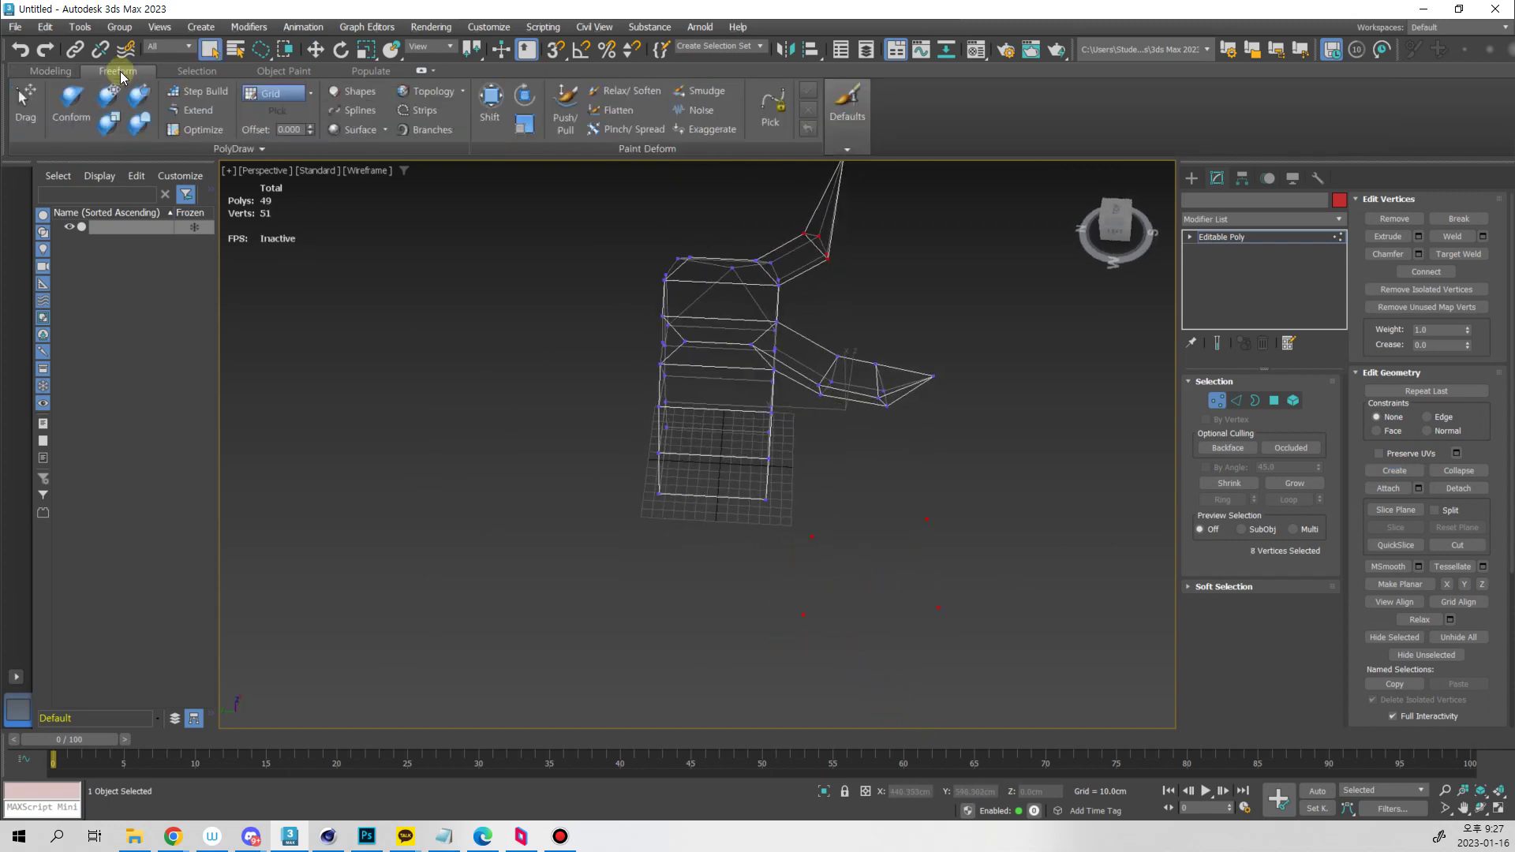
click(197, 91)
shift+click(868, 580)
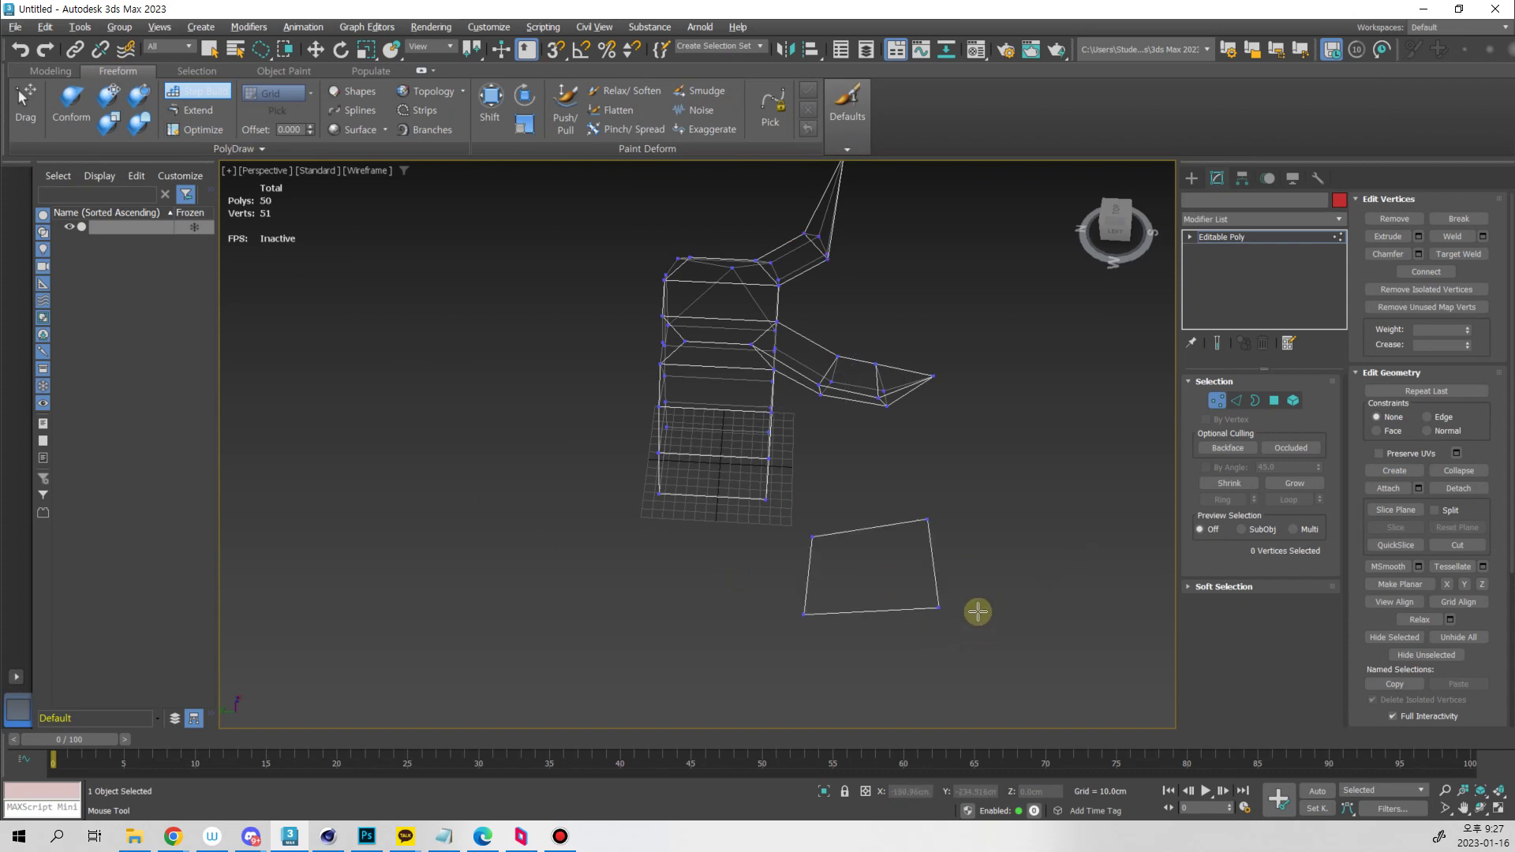
key(F3)
alt+middle_drag(944, 582, 931, 574)
Extrude the new polygon's border into a box shape and cap the open side
key(3)
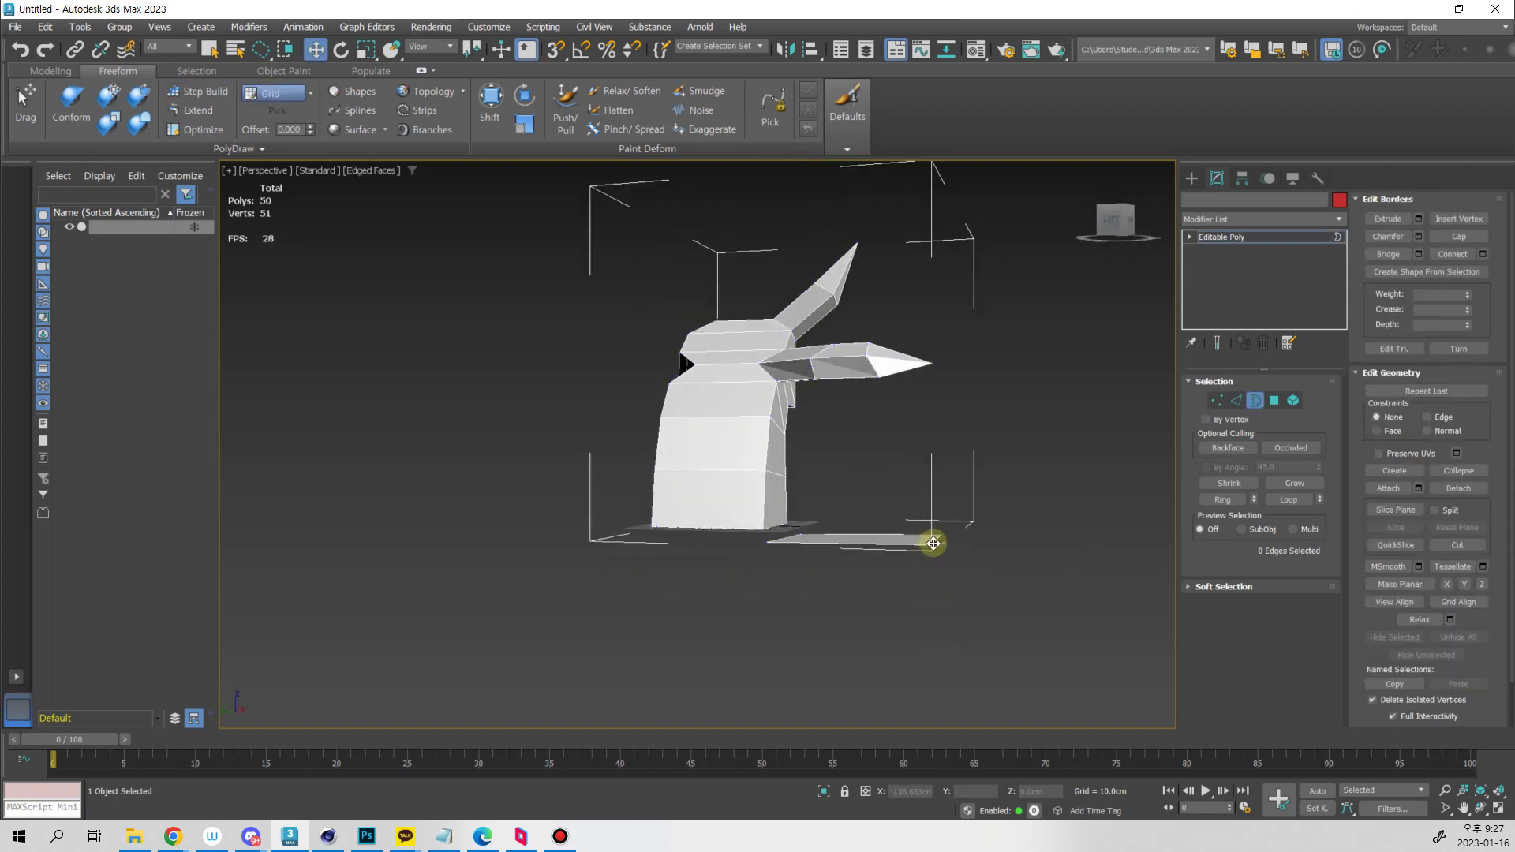
click(915, 562)
key(w)
shift+drag(854, 482, 869, 585)
alt+middle_drag(868, 585, 931, 470)
click(1487, 237)
alt+middle_drag(1031, 466, 1004, 610)
Select the whole box beside the model as an element and delete it
key(4)
click(906, 531)
key(5)
click(933, 595)
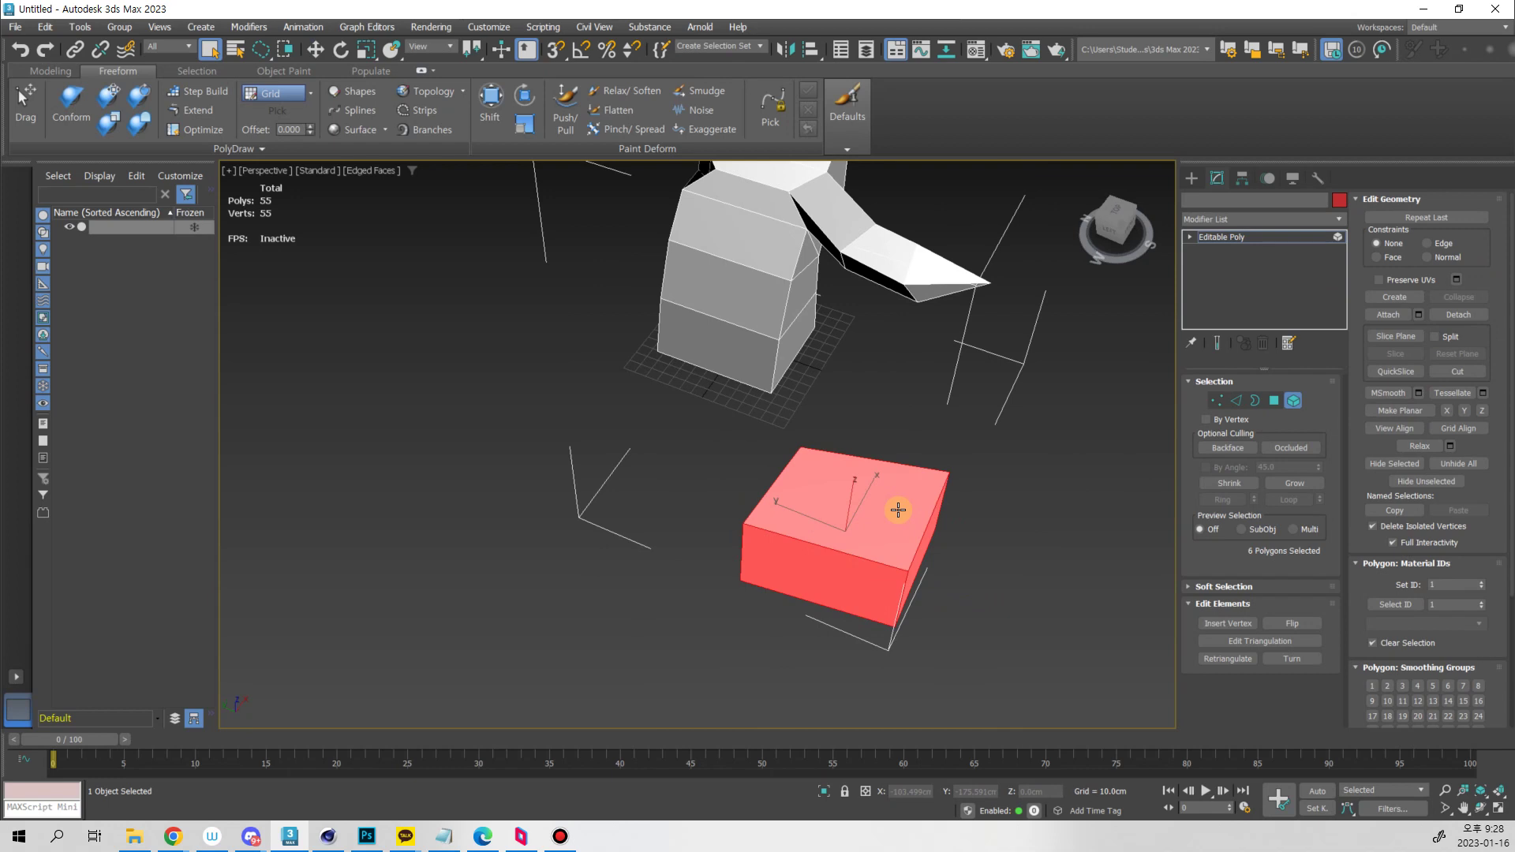
key(Delete)
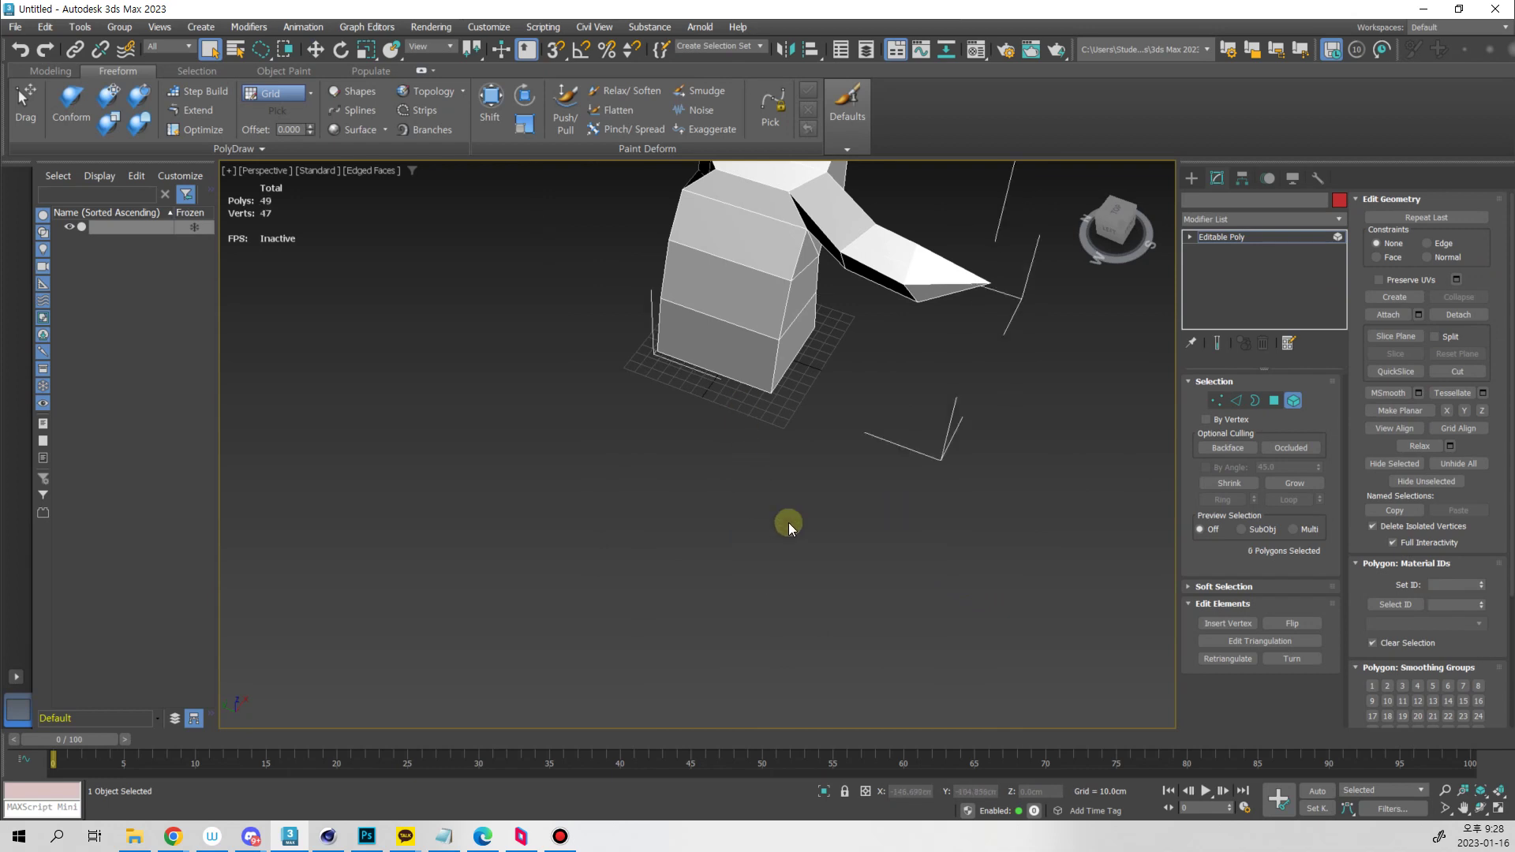
alt+middle_drag(789, 527, 585, 630)
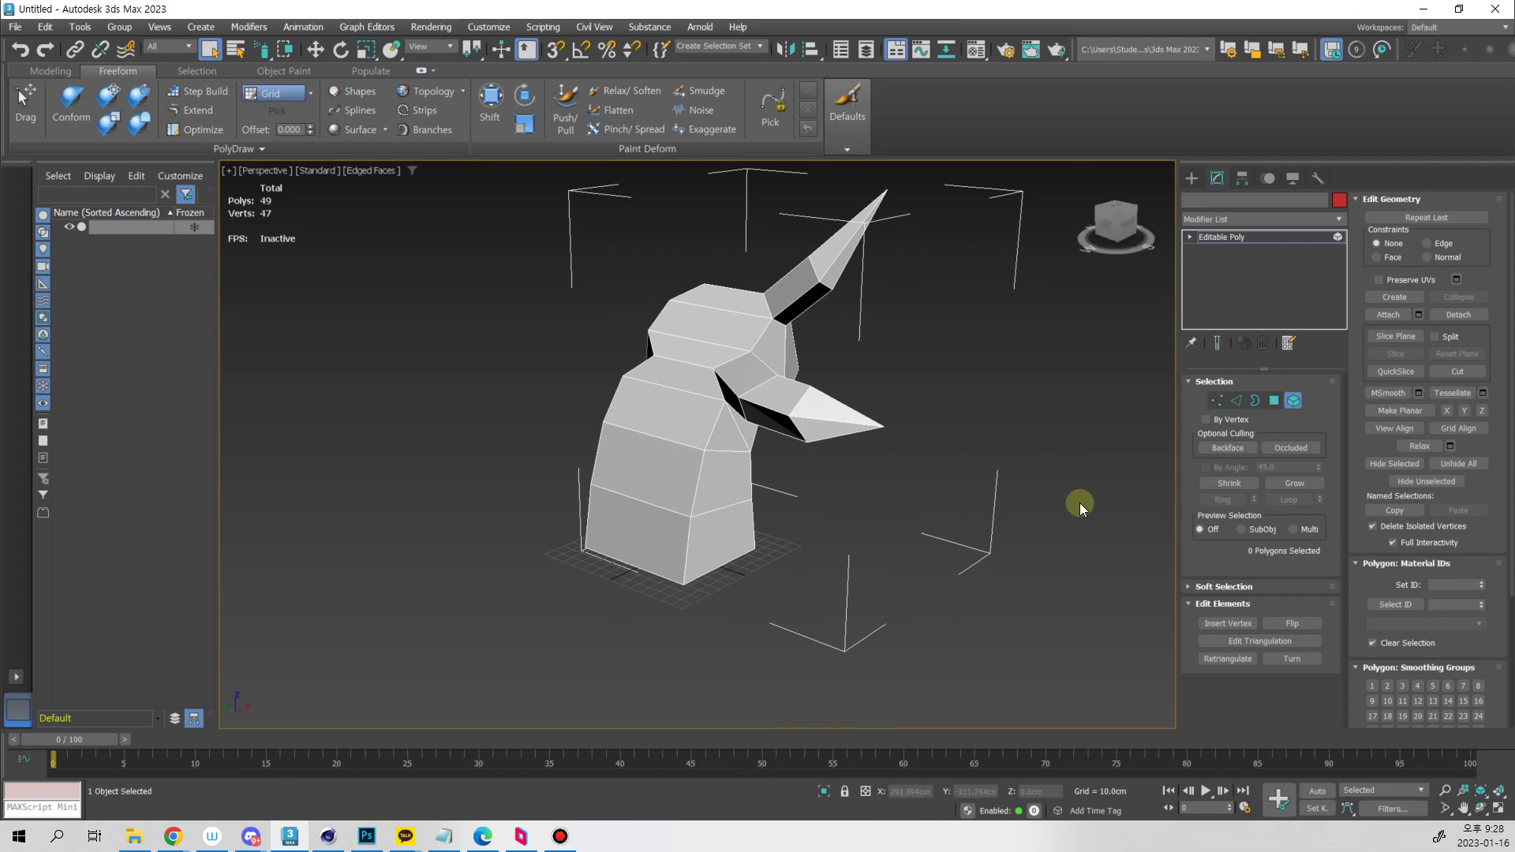
alt+middle_drag(1078, 504, 978, 521)
key(1)
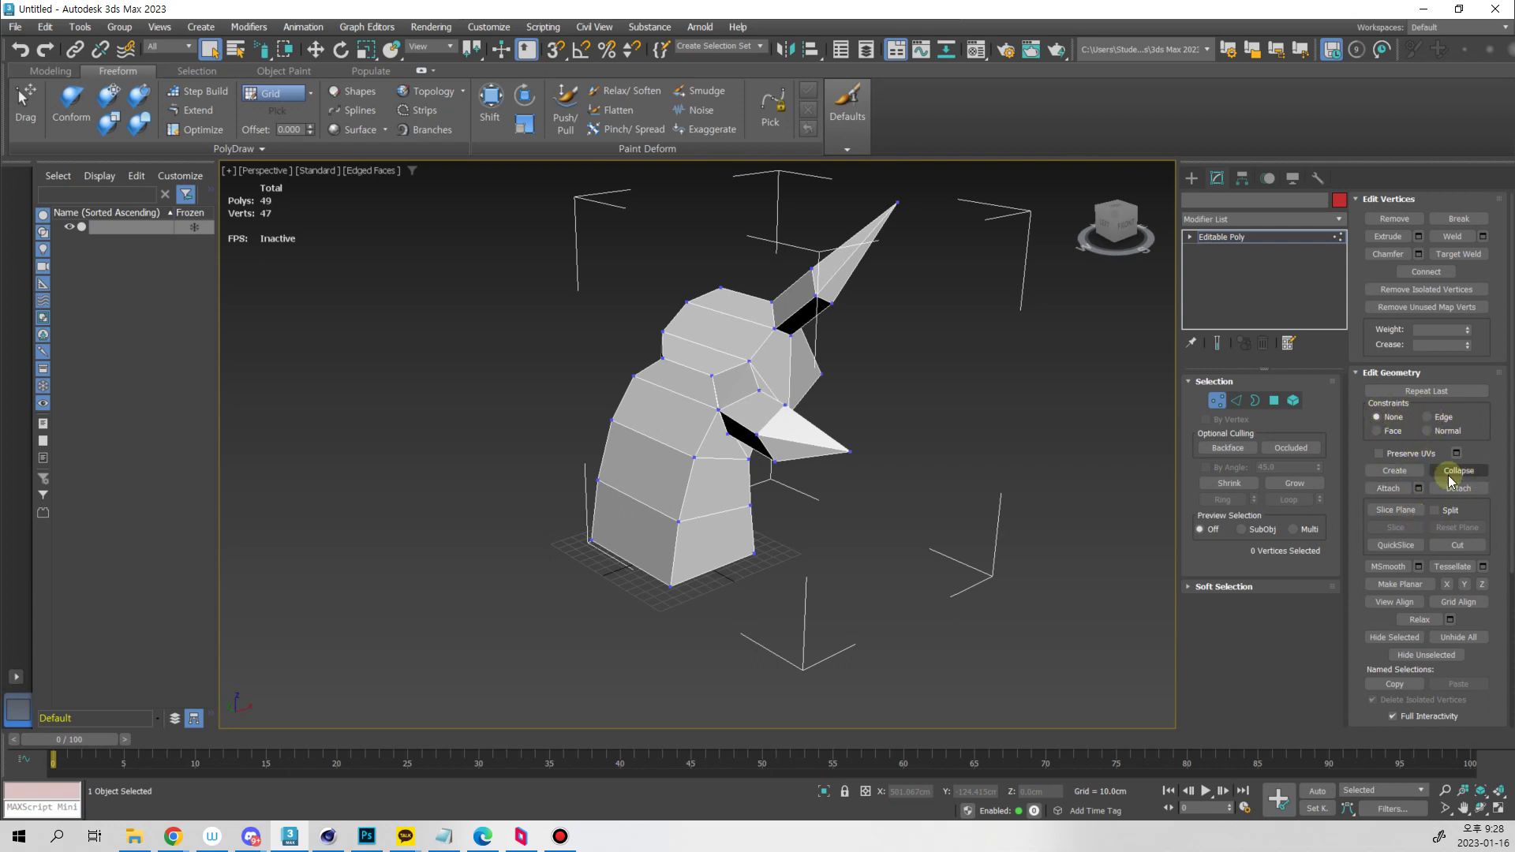
click(1395, 474)
alt+middle_drag(993, 460, 900, 484)
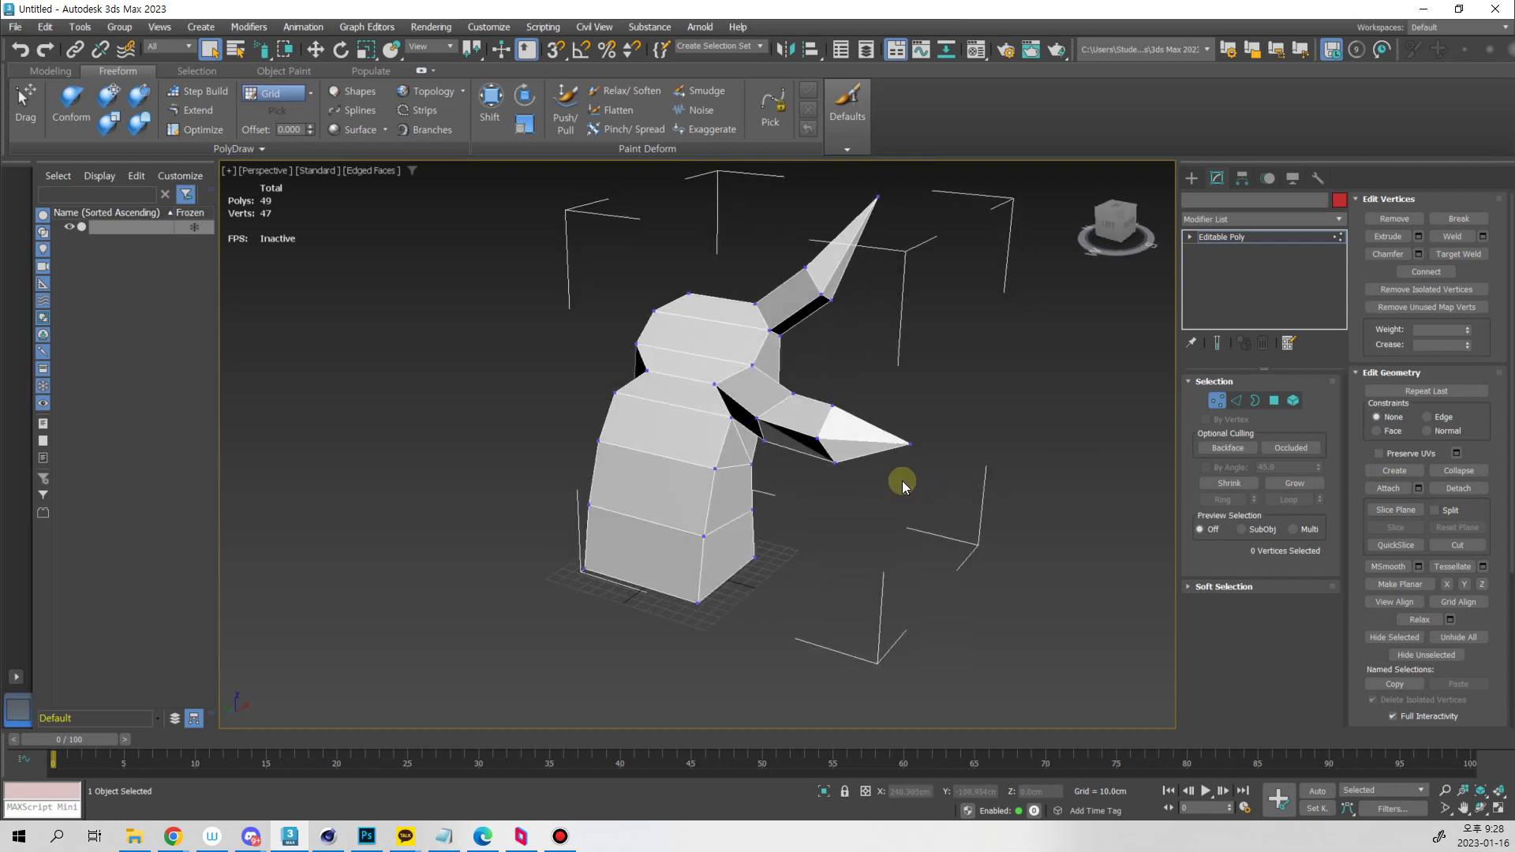
key(5)
click(703, 404)
alt+middle_drag(704, 404, 872, 257)
Select the tip vertices of both arms, convert them to polygons and extend the selection to all polygons of both arms
key(1)
click(963, 463)
middle_drag(875, 401, 938, 496)
alt+middle_drag(777, 406, 966, 446)
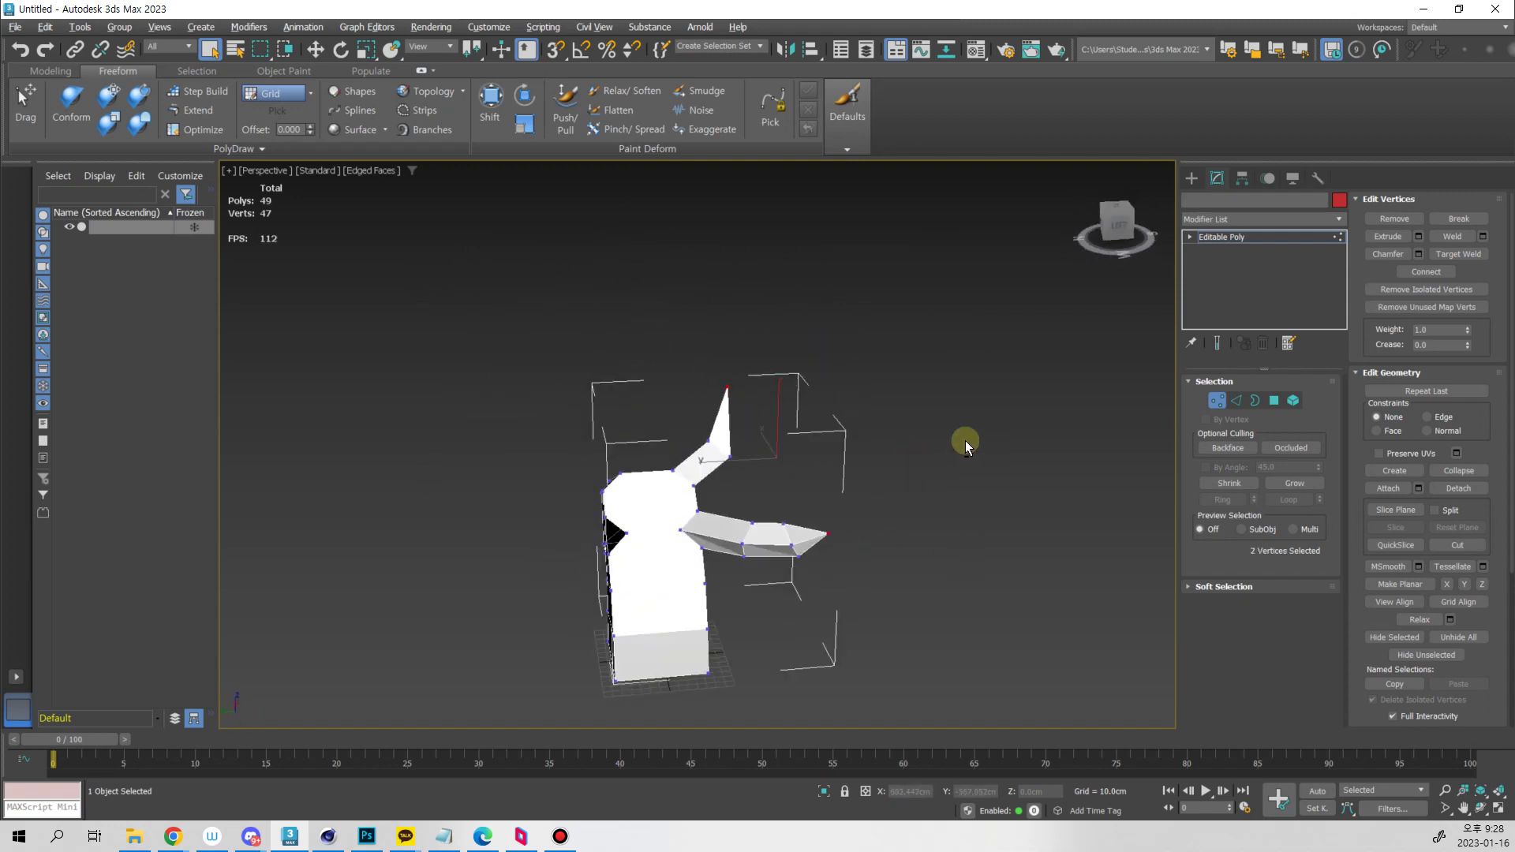
click(1273, 401)
alt+middle_drag(789, 513, 923, 505)
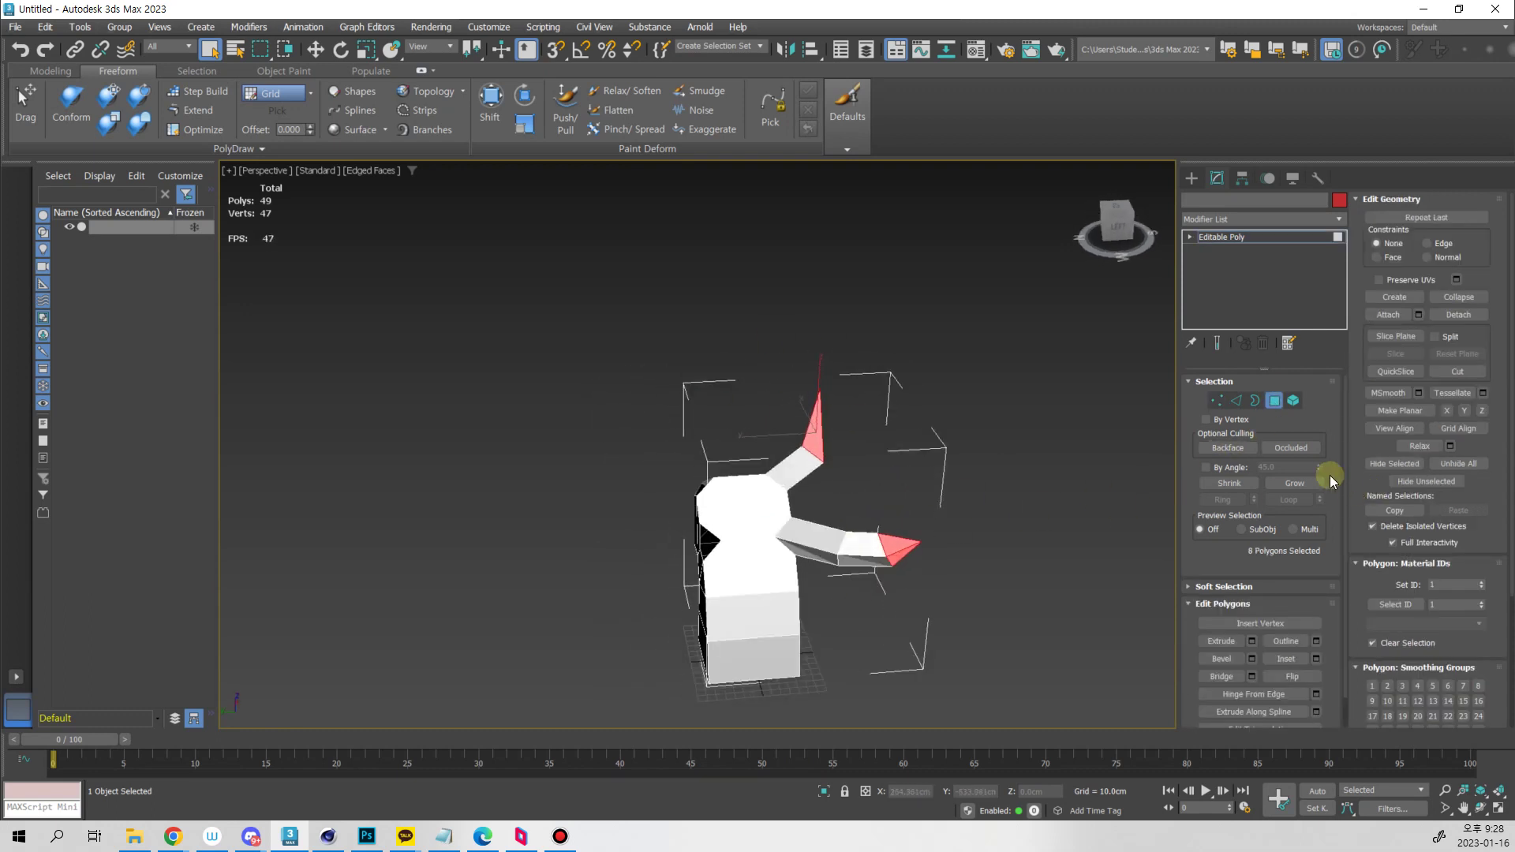
click(1295, 483)
alt+middle_drag(840, 591, 922, 582)
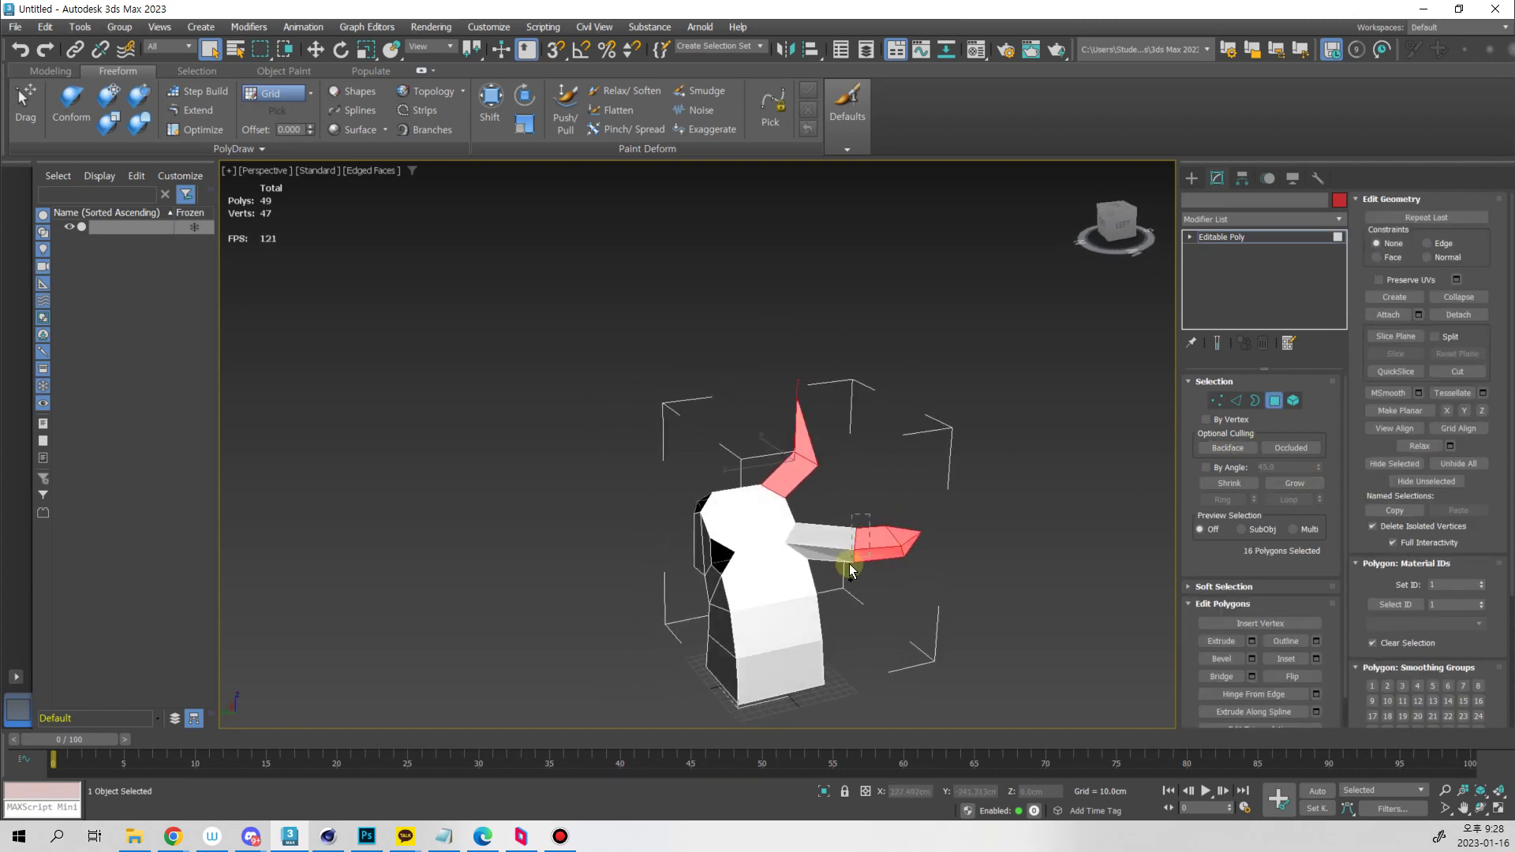
ctrl+drag(849, 564, 840, 580)
alt+middle_drag(923, 655, 934, 491)
Detach the selected arm polygons as a separate object, leave polygon level and clear the selection
click(1459, 314)
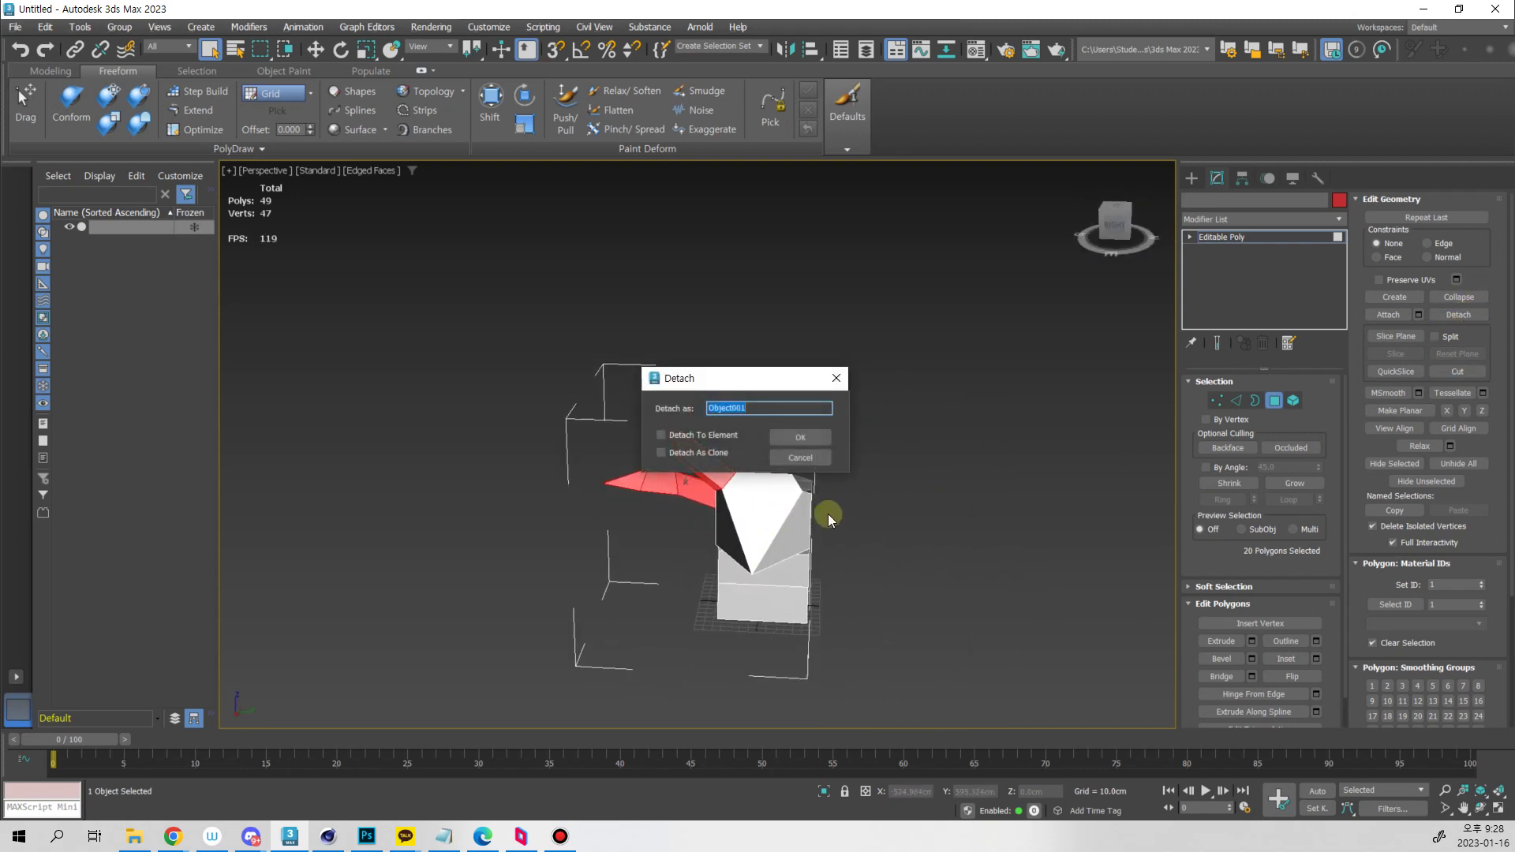
click(814, 439)
click(1276, 402)
click(979, 473)
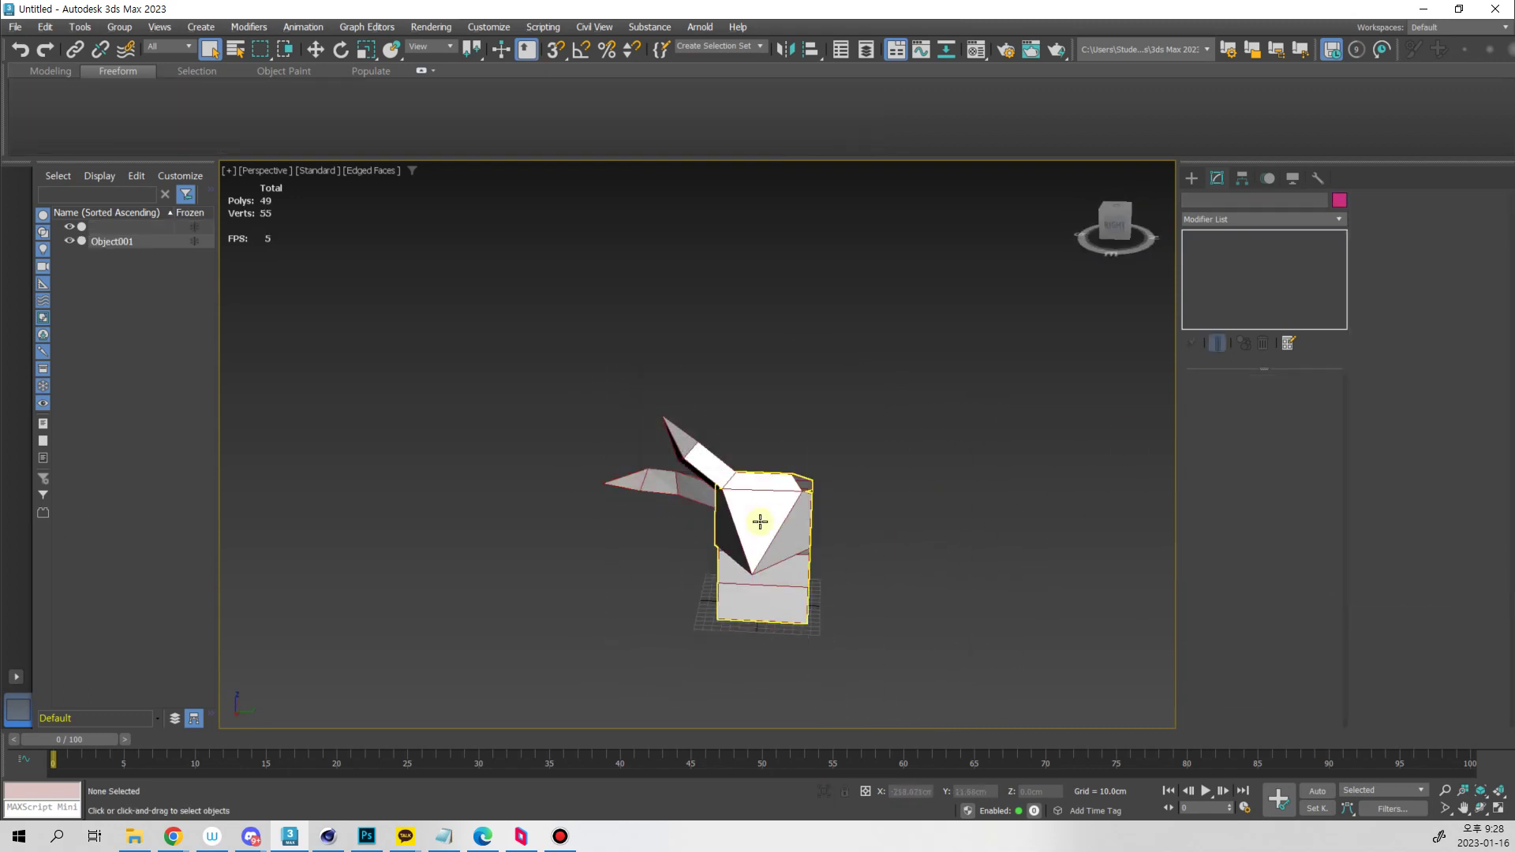
Select the detached arms object and add a Symmetry modifier to it
click(712, 477)
alt+middle_drag(813, 513, 1044, 462)
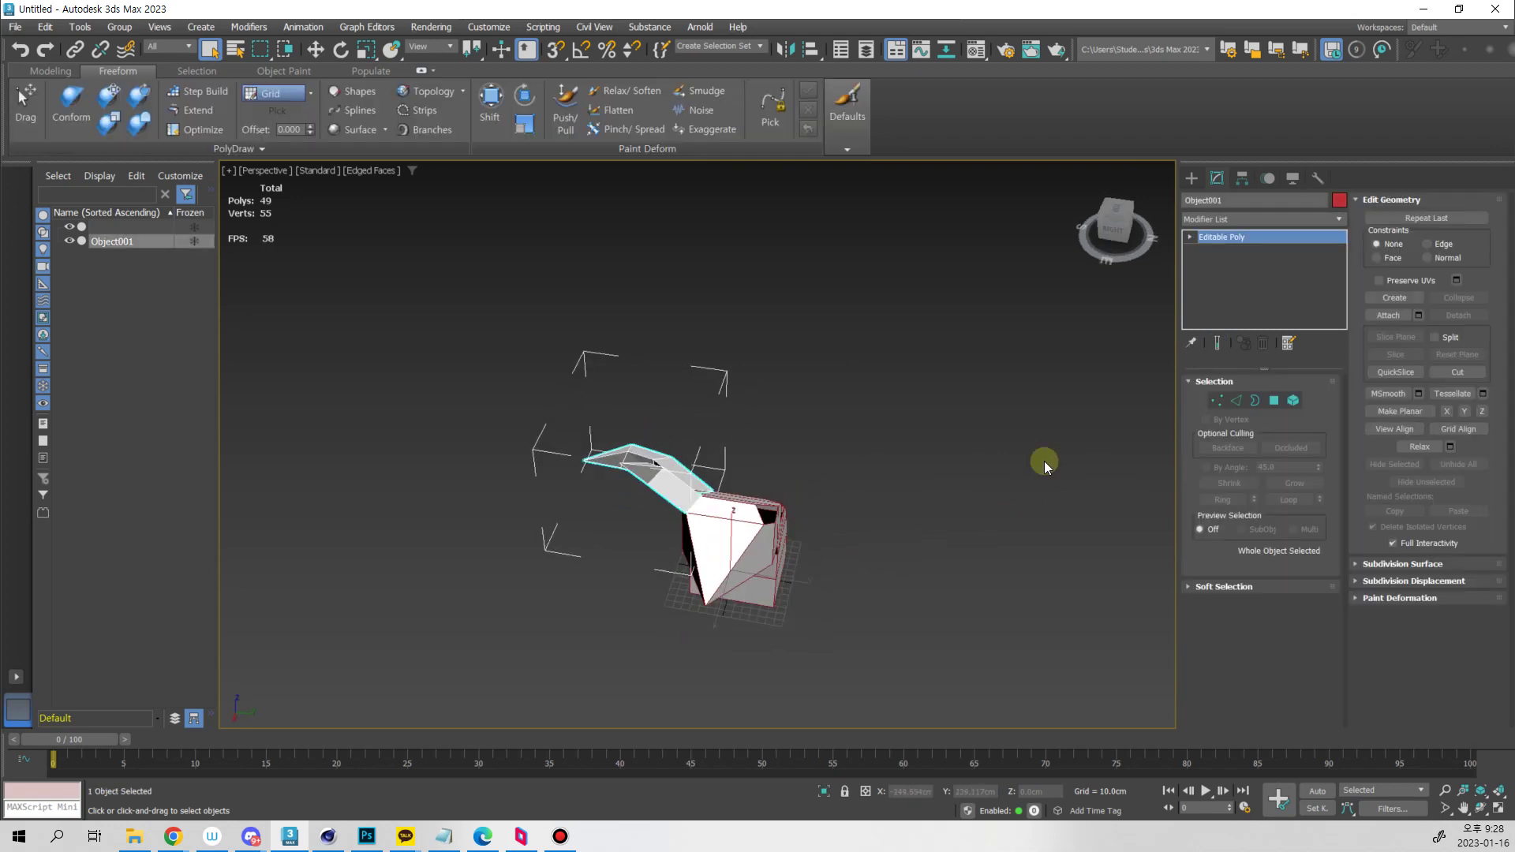
click(1257, 218)
click(1342, 453)
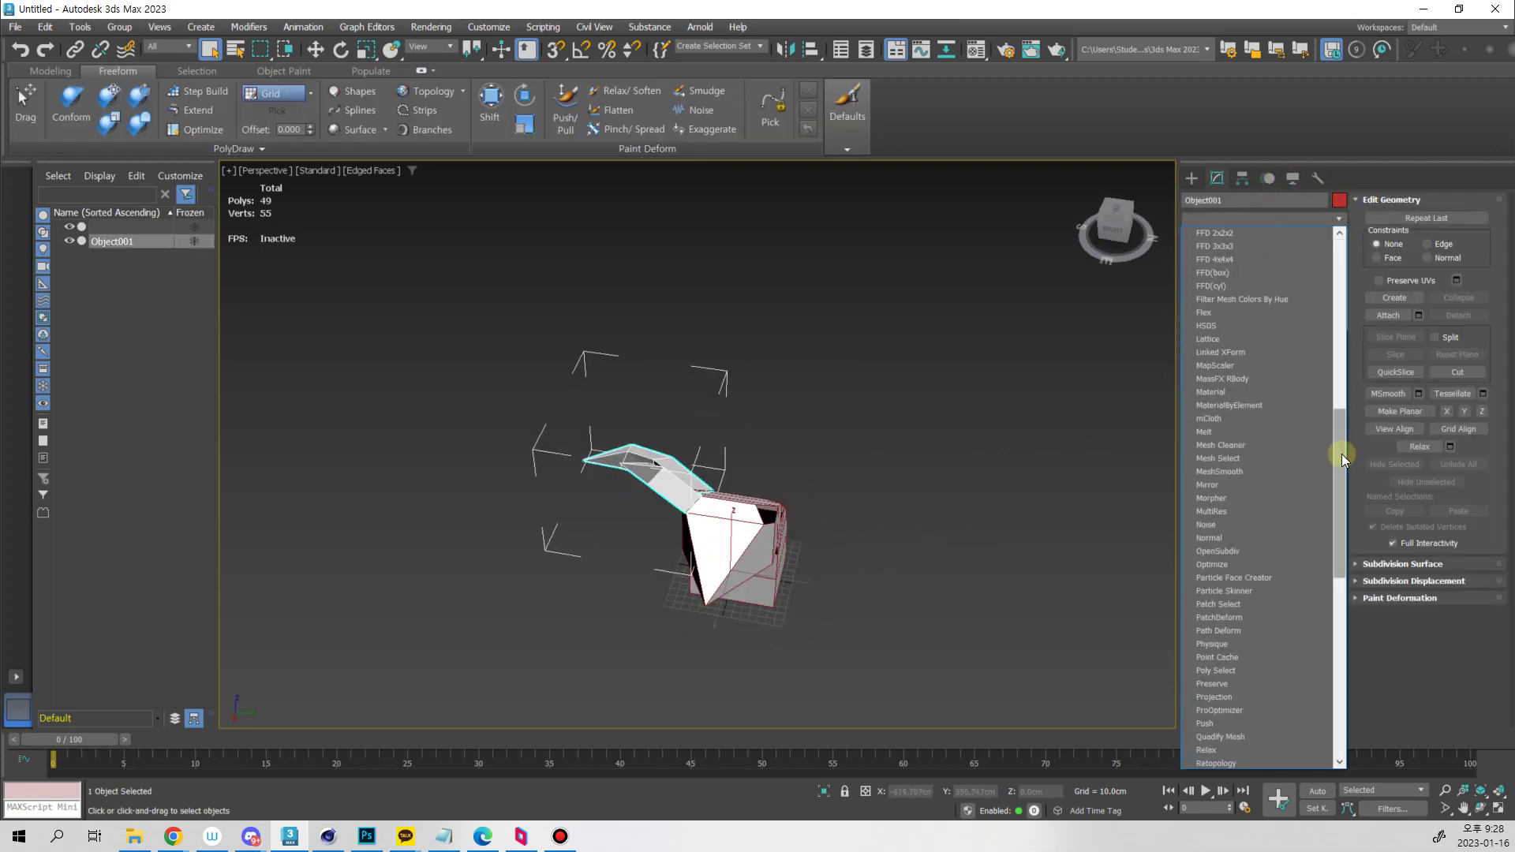
drag(1341, 453, 1346, 631)
click(1231, 441)
Set the Symmetry mirror axis to Y and enable Flip so the arms mirror to the other side
click(1201, 474)
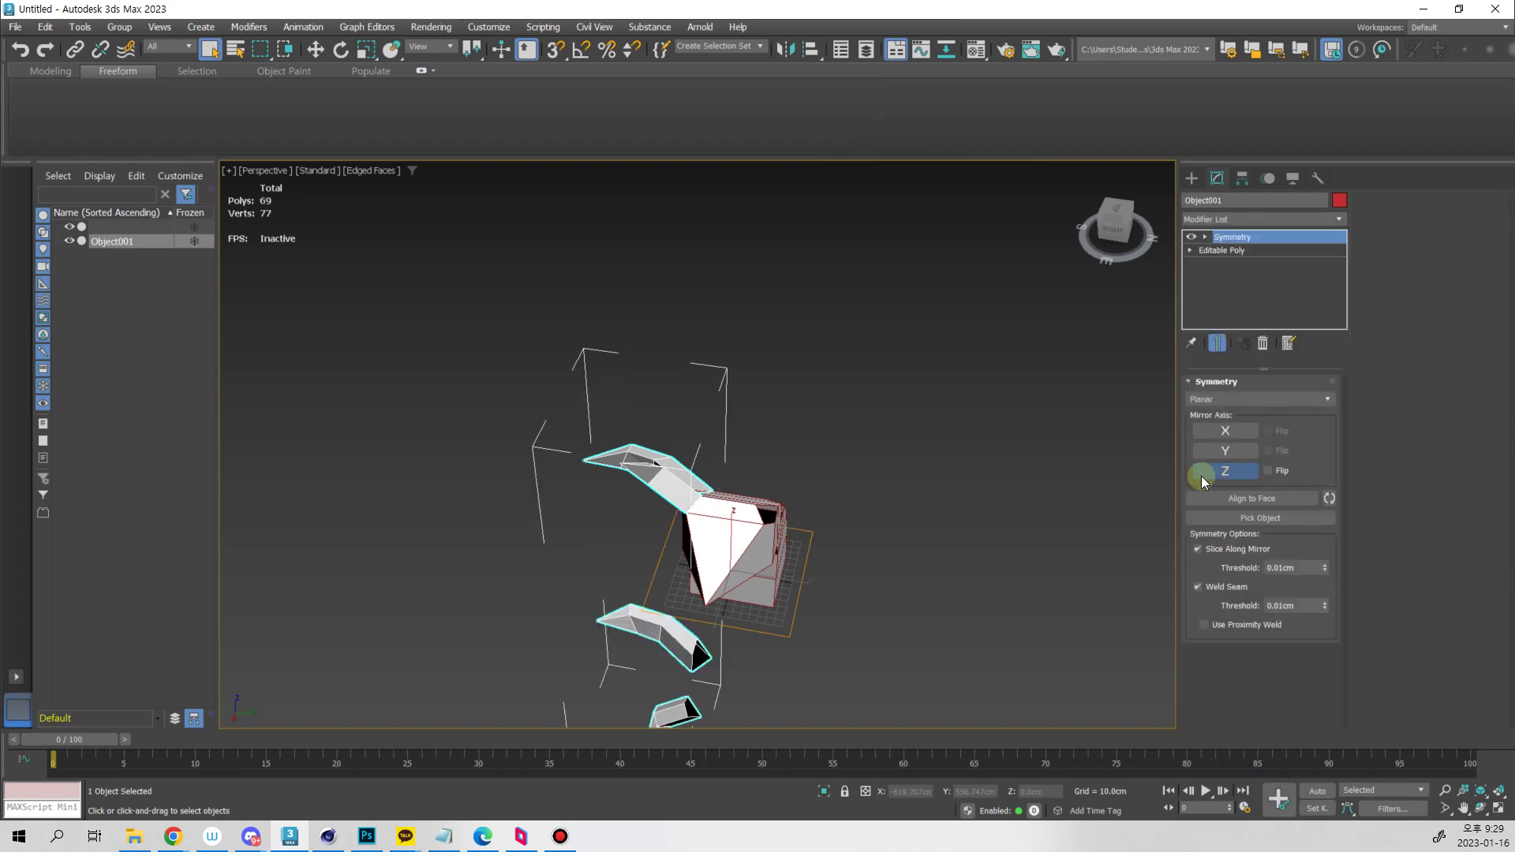
alt+middle_drag(955, 461, 708, 438)
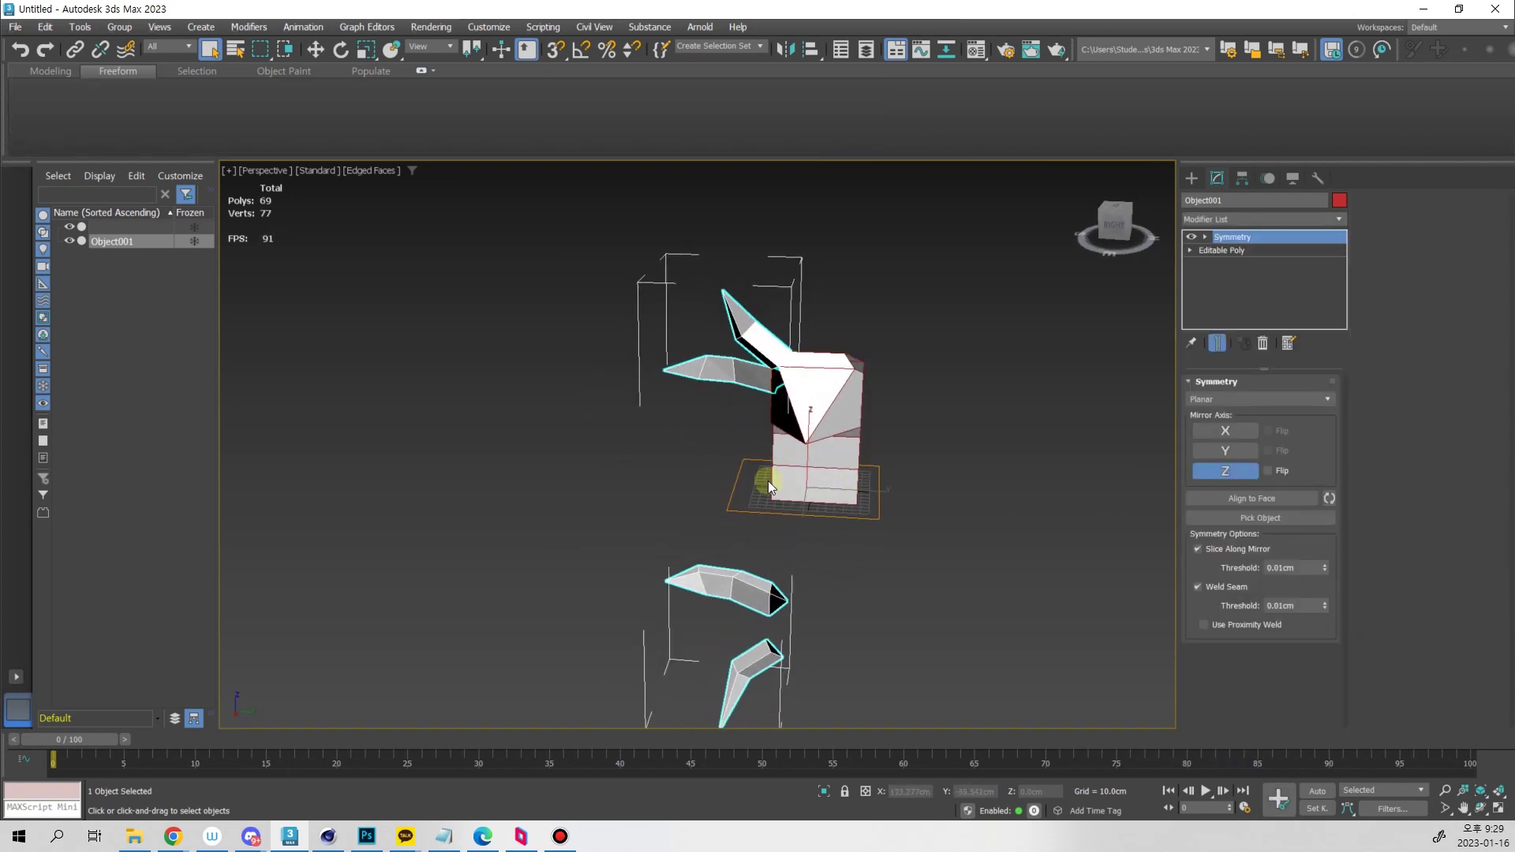
click(1224, 453)
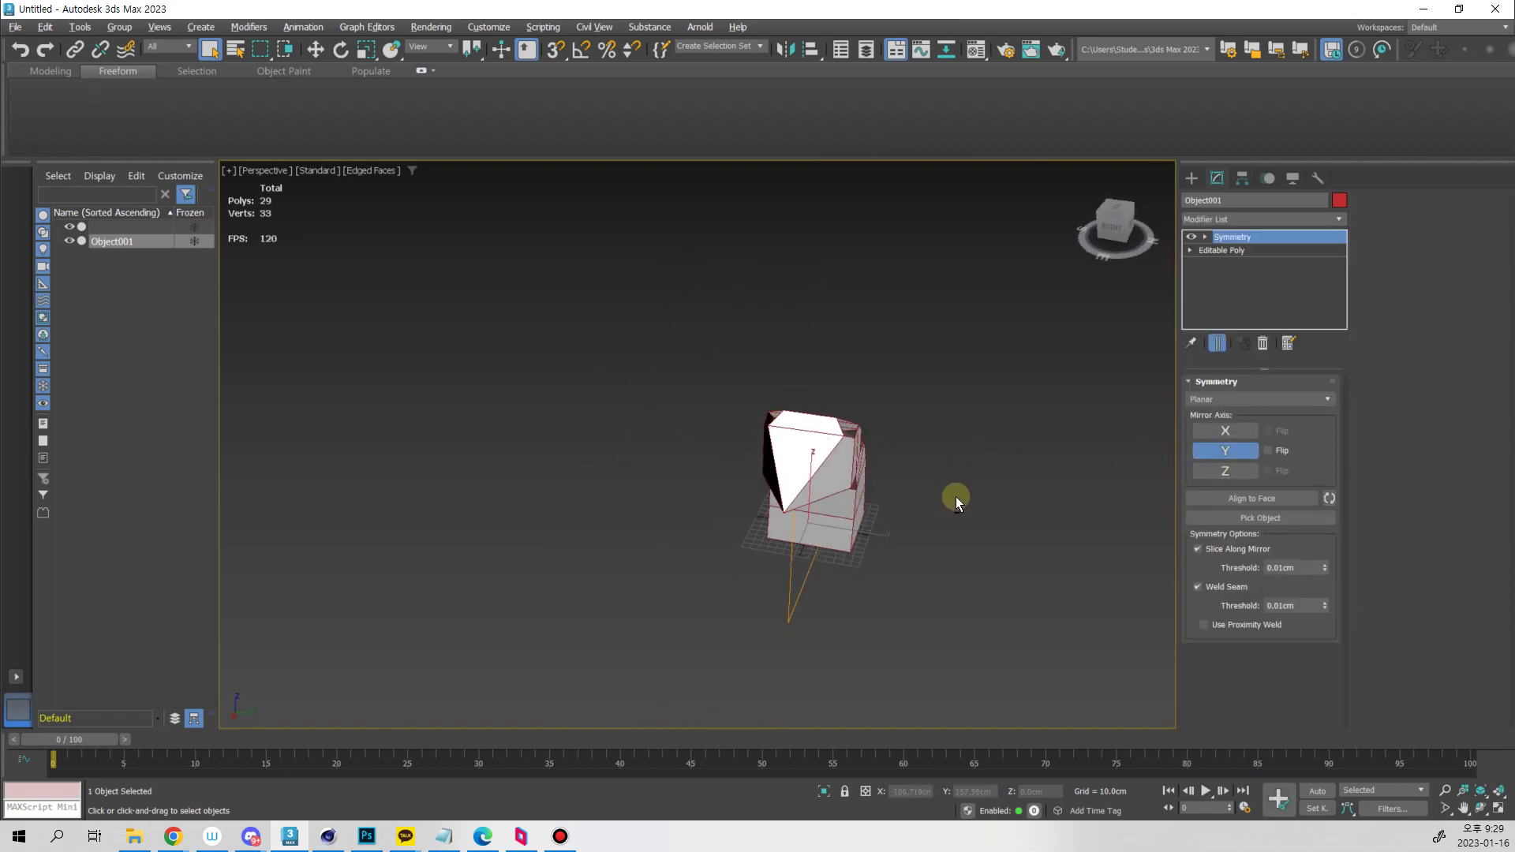
click(1275, 453)
alt+middle_drag(1095, 518, 773, 373)
scroll(947, 493, up, 5)
Convert the mirrored arms object to Editable Poly and enter element level
mouse_move(896, 576)
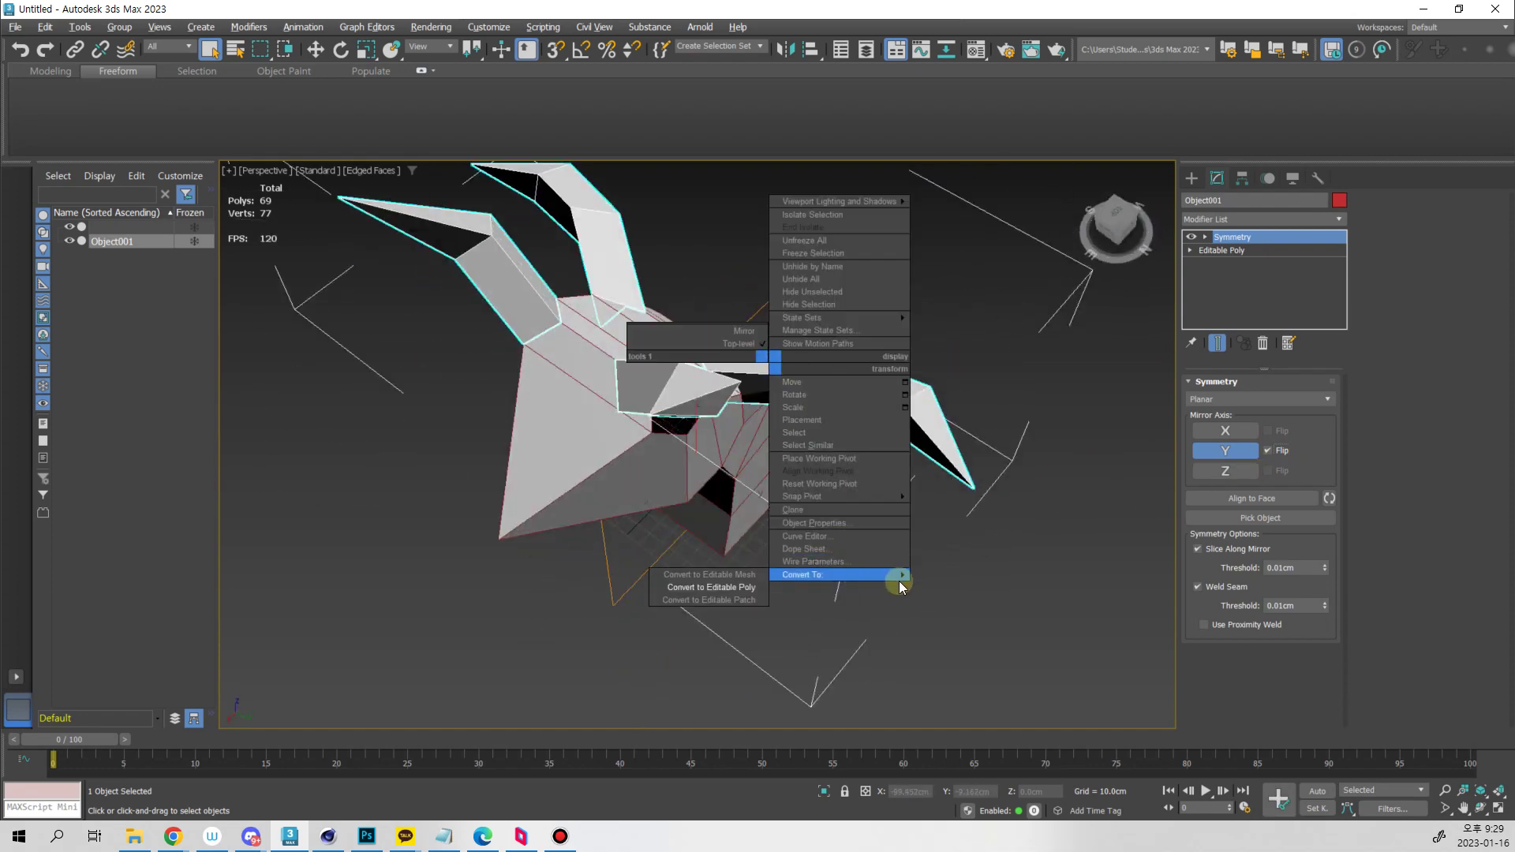
click(741, 574)
key(4)
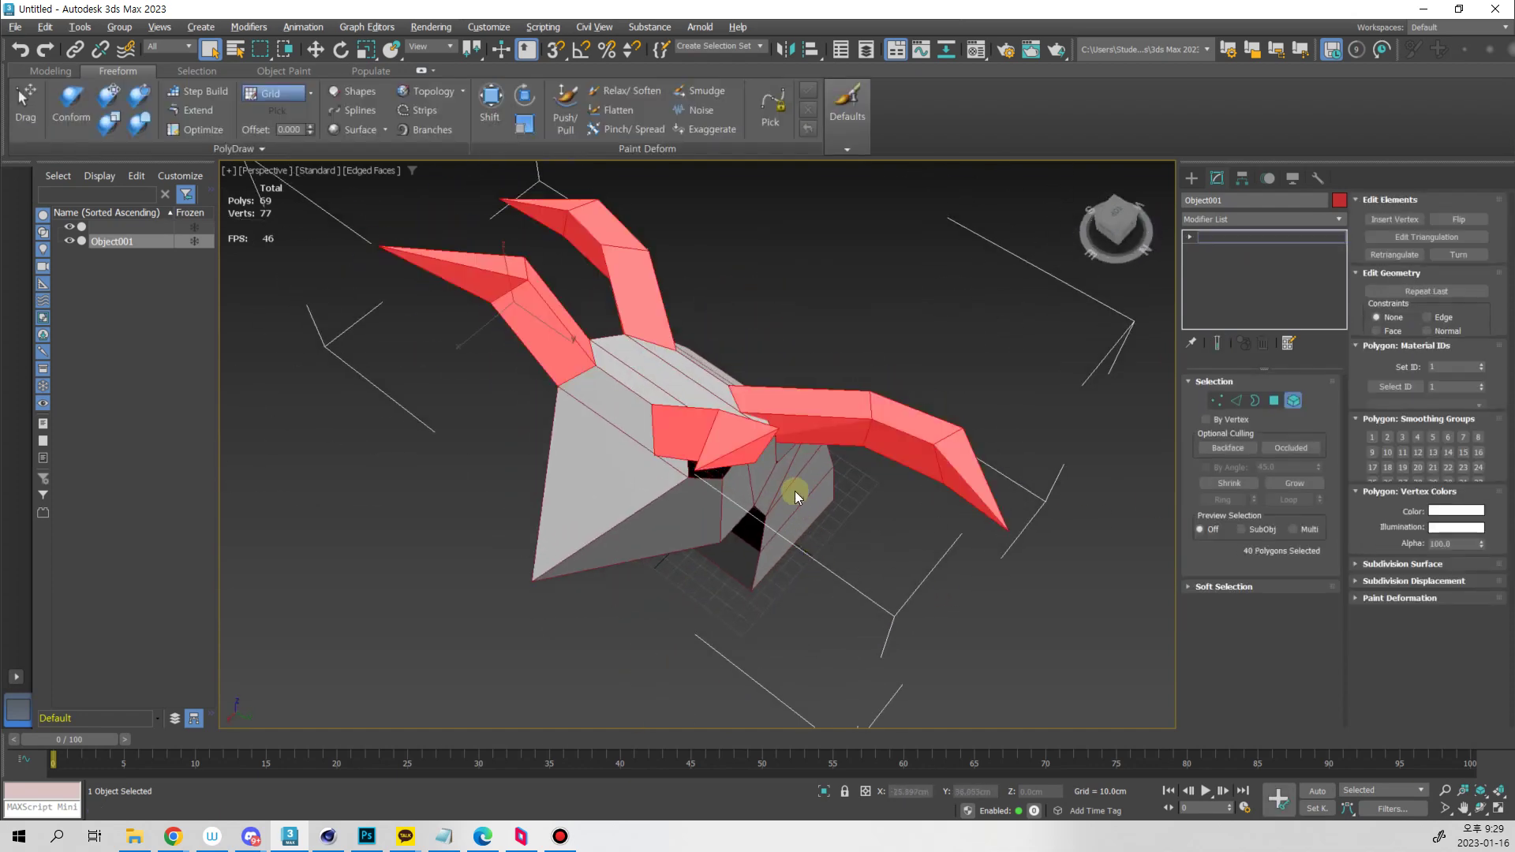
Select the mirrored pair of arms as elements and move them outward along Y to meet the body's side
alt+middle_drag(761, 433, 868, 529)
click(887, 510)
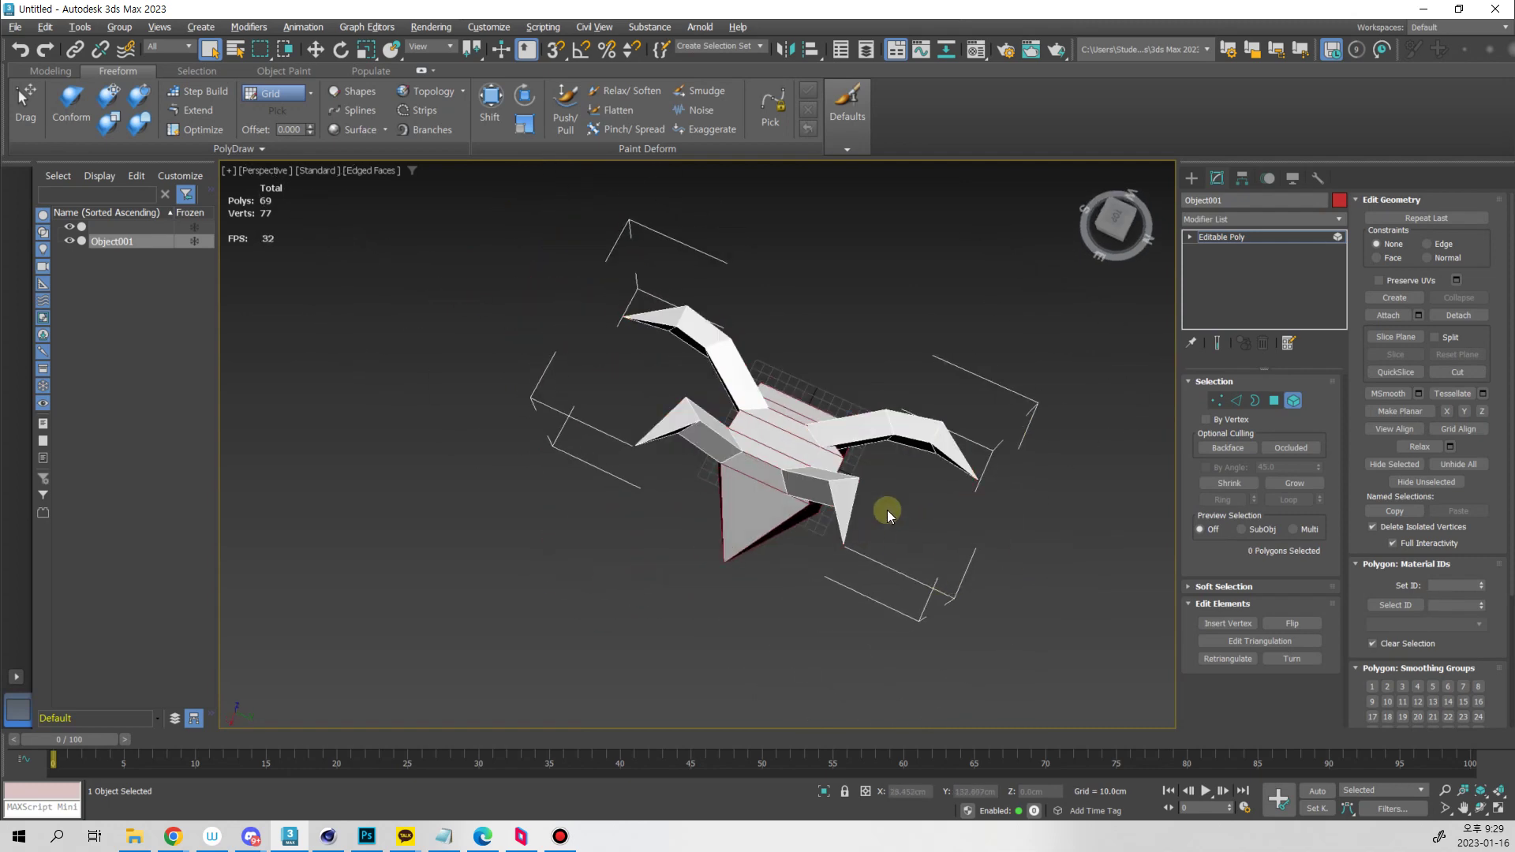
double_click(881, 433)
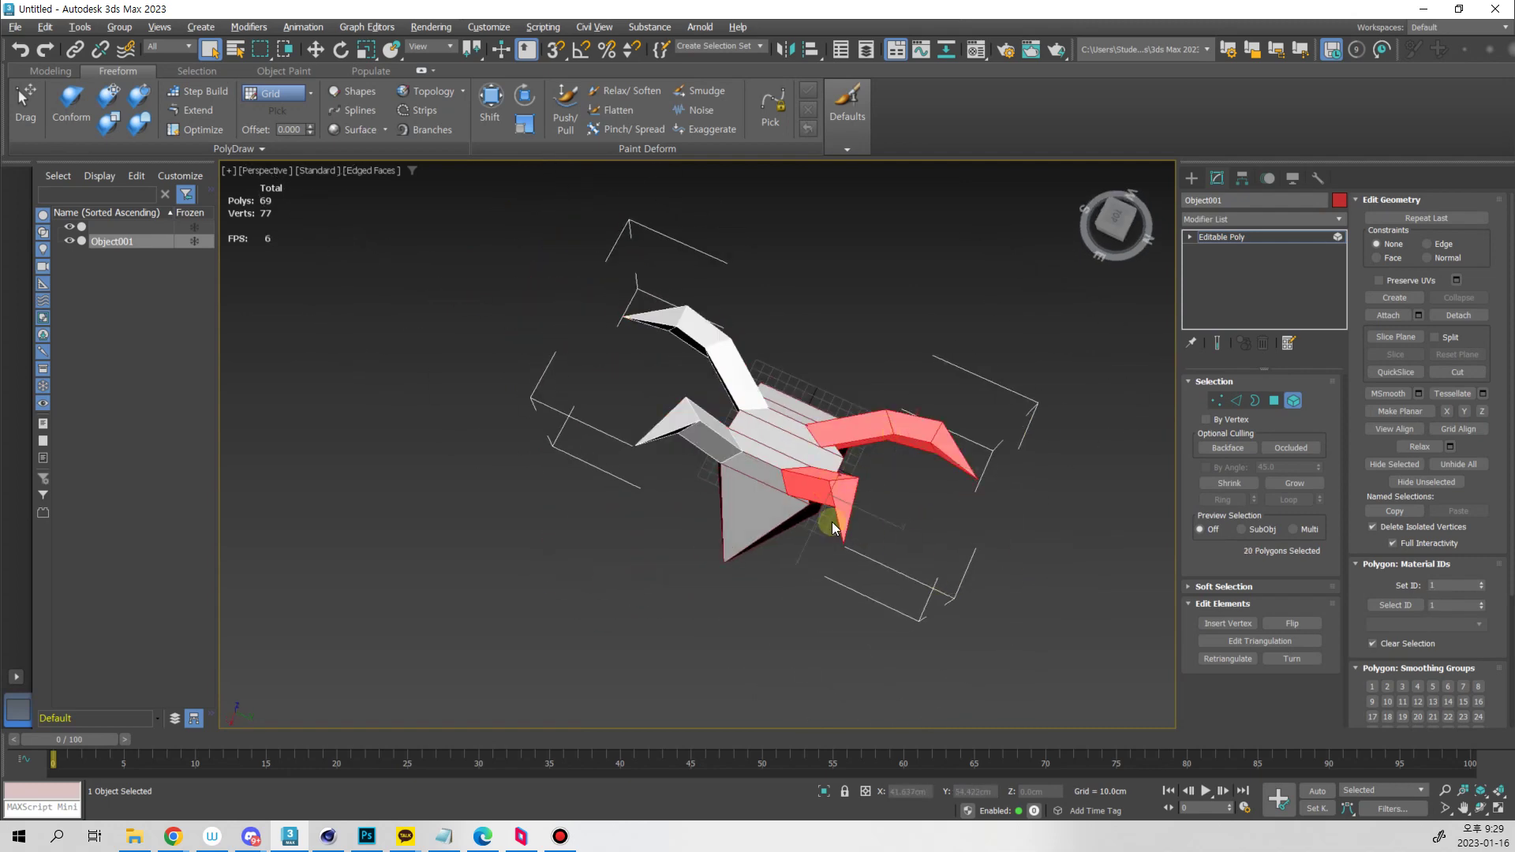
alt+middle_drag(832, 523, 894, 482)
key(w)
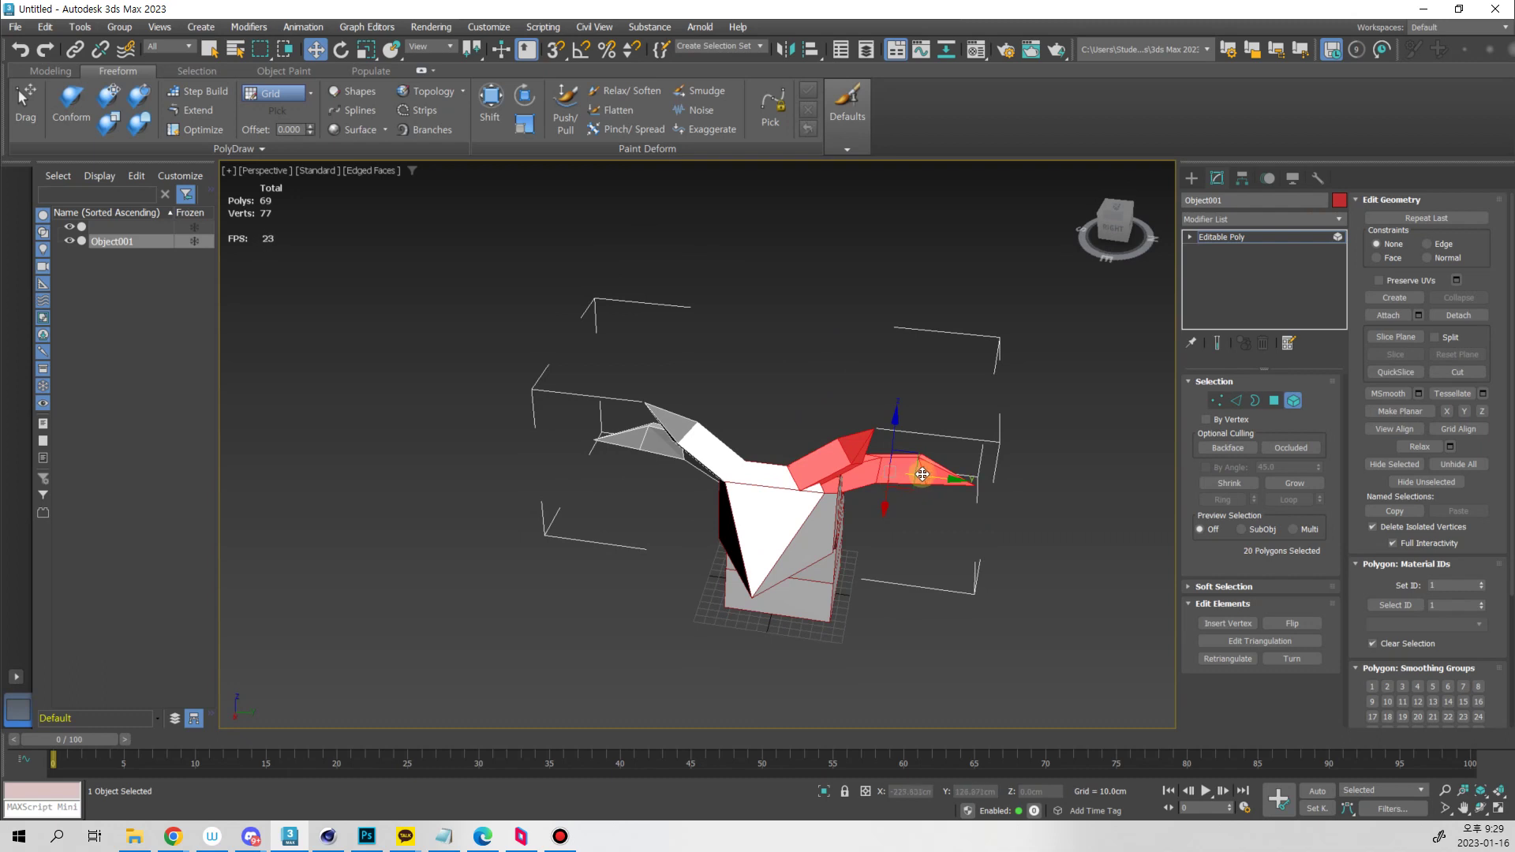
drag(922, 475, 948, 480)
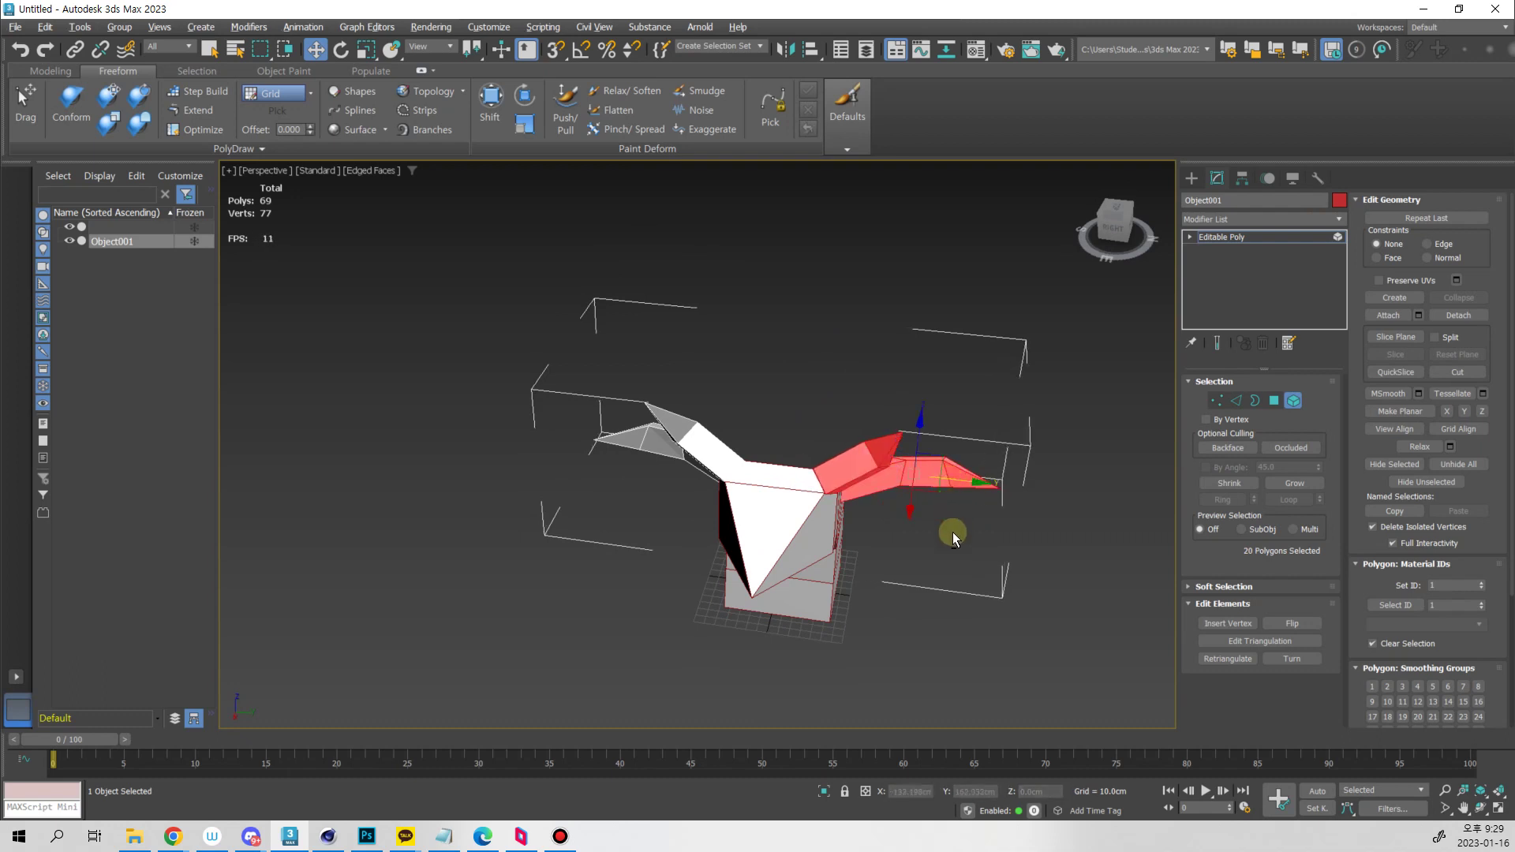
alt+middle_drag(957, 524, 792, 569)
Leave element level on the arms, select the body and attach the arms object to it
click(1011, 532)
click(1294, 399)
alt+middle_drag(1030, 450, 933, 501)
key(1)
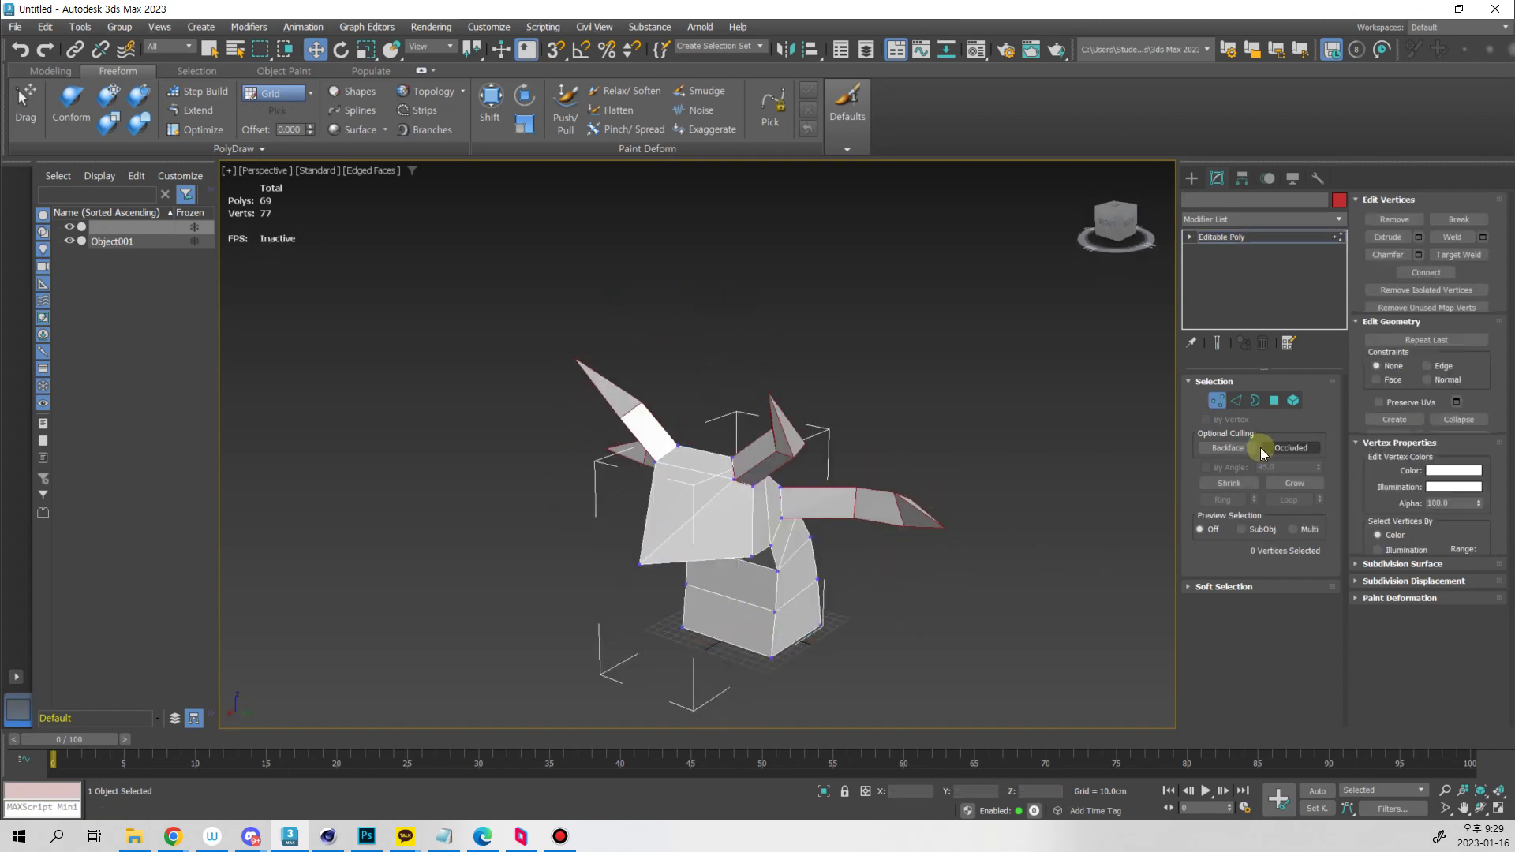
alt+middle_drag(822, 599, 975, 555)
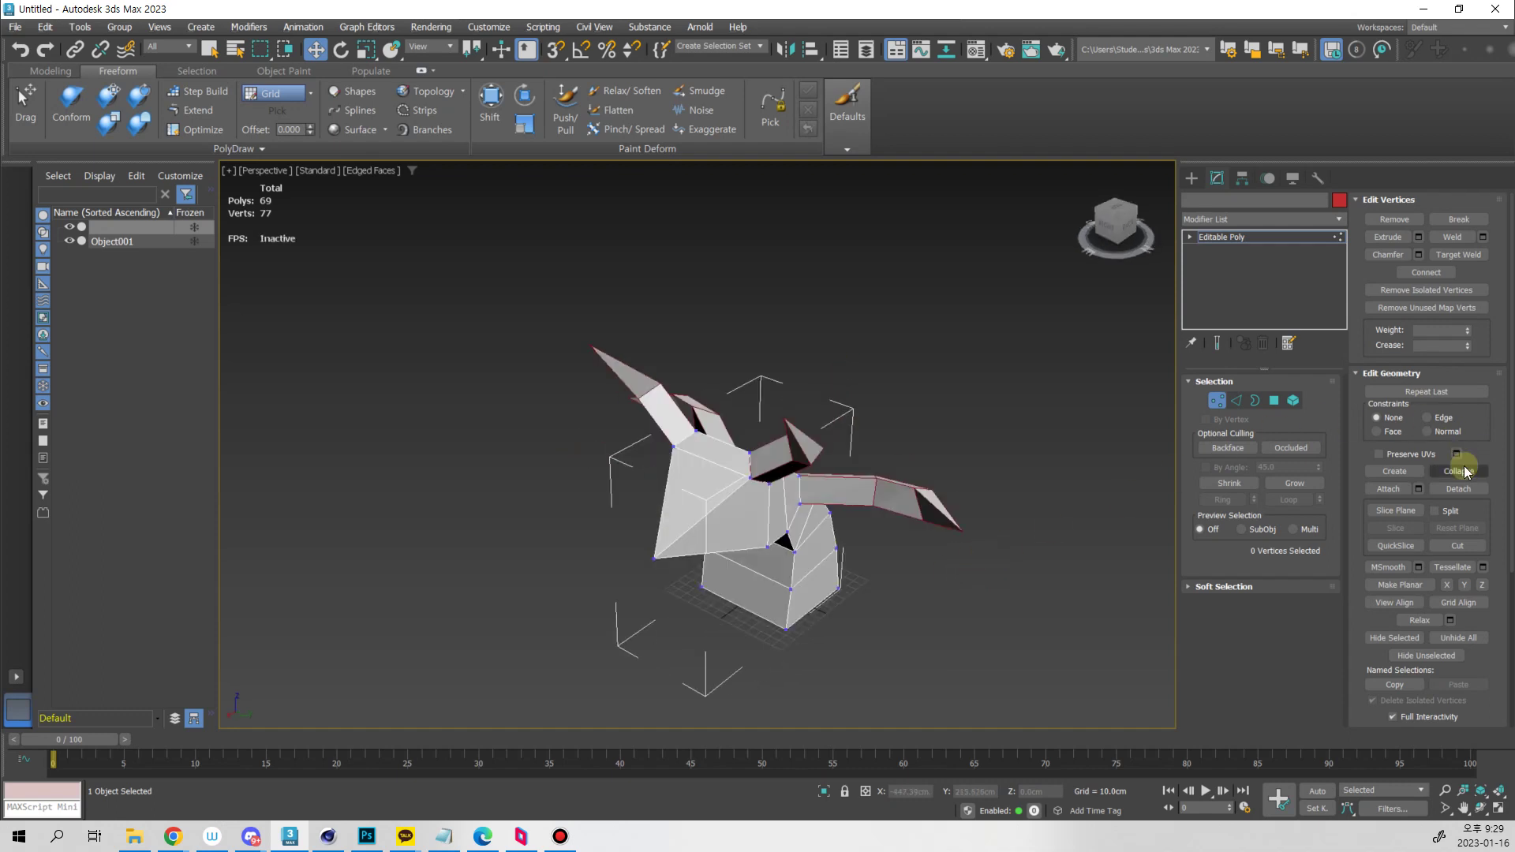
click(1388, 489)
click(852, 484)
alt+middle_drag(852, 483, 1105, 472)
Select the open border edges where the arms meet the body, convert them to vertices and weld them
key(3)
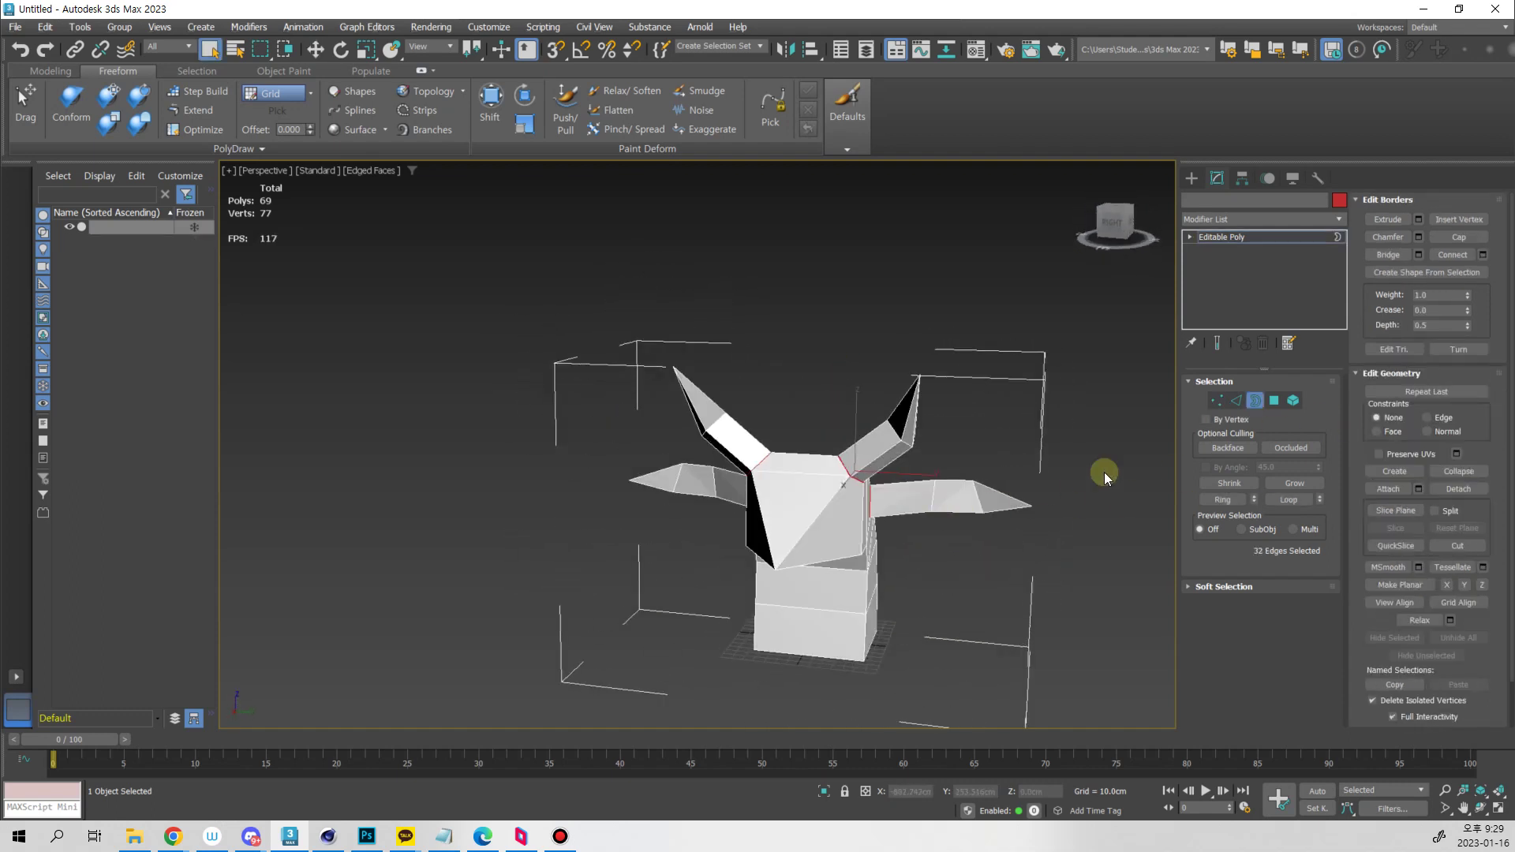
ctrl+click(1219, 400)
alt+middle_drag(1059, 543, 1026, 513)
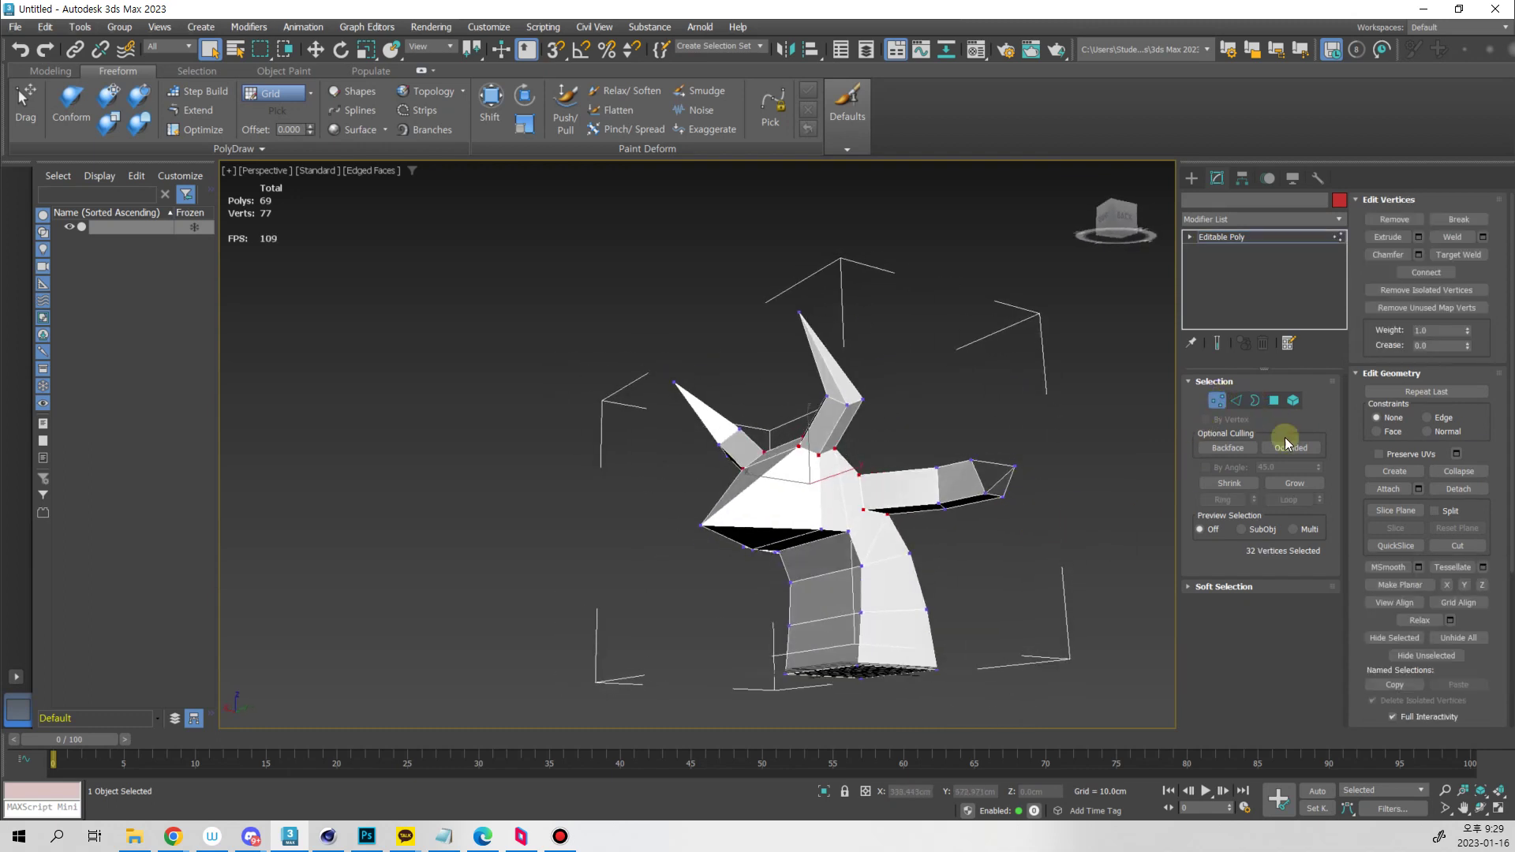
click(1483, 237)
click(705, 508)
alt+middle_drag(720, 541, 907, 481)
click(1213, 402)
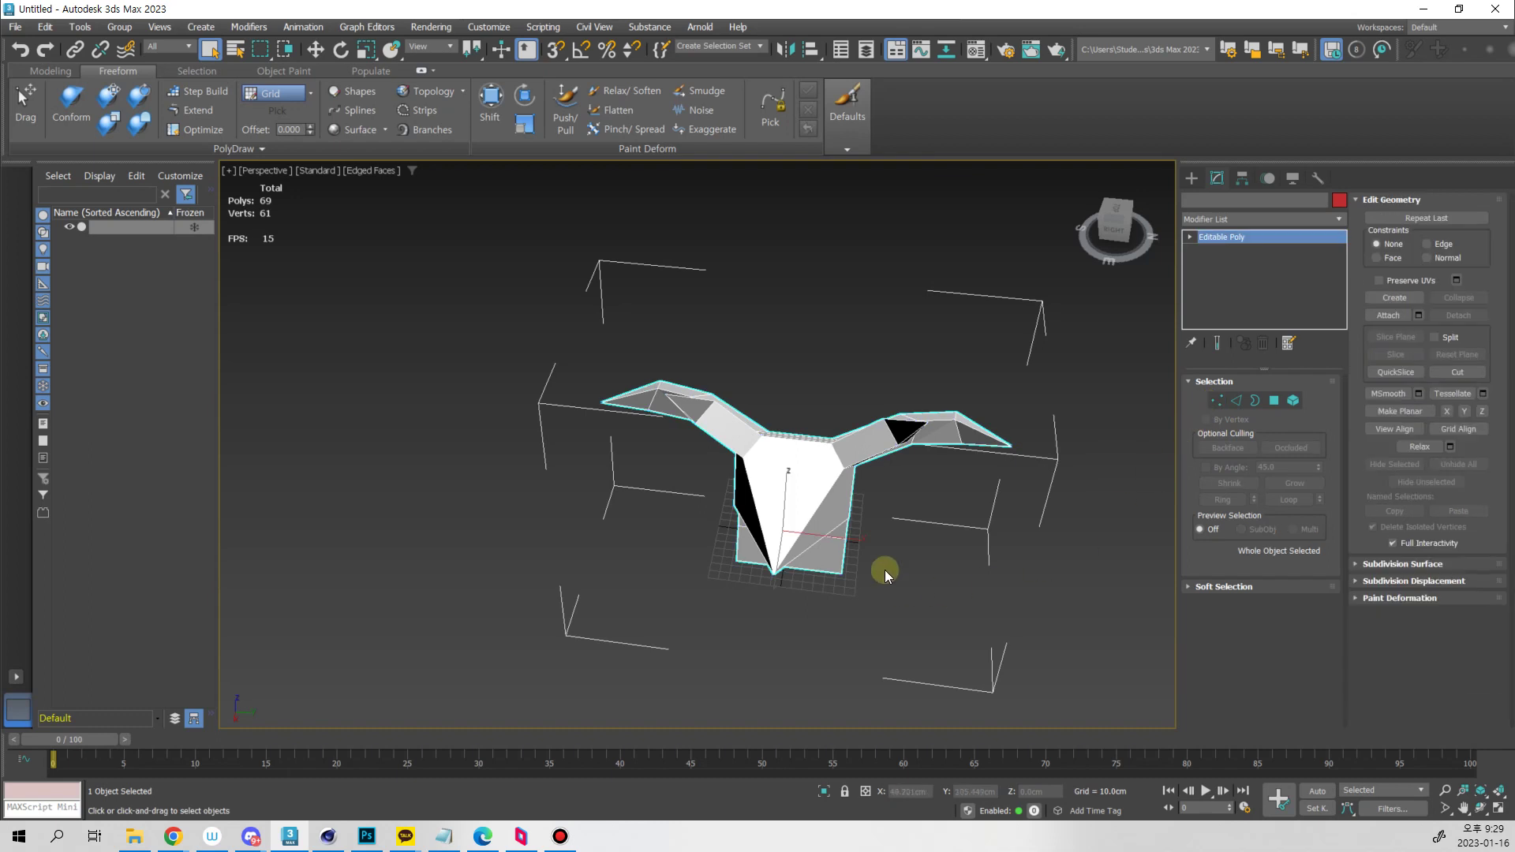
Activate the Cut tool at vertex level and display the head's front in wireframe
alt+middle_drag(886, 571, 963, 497)
key(1)
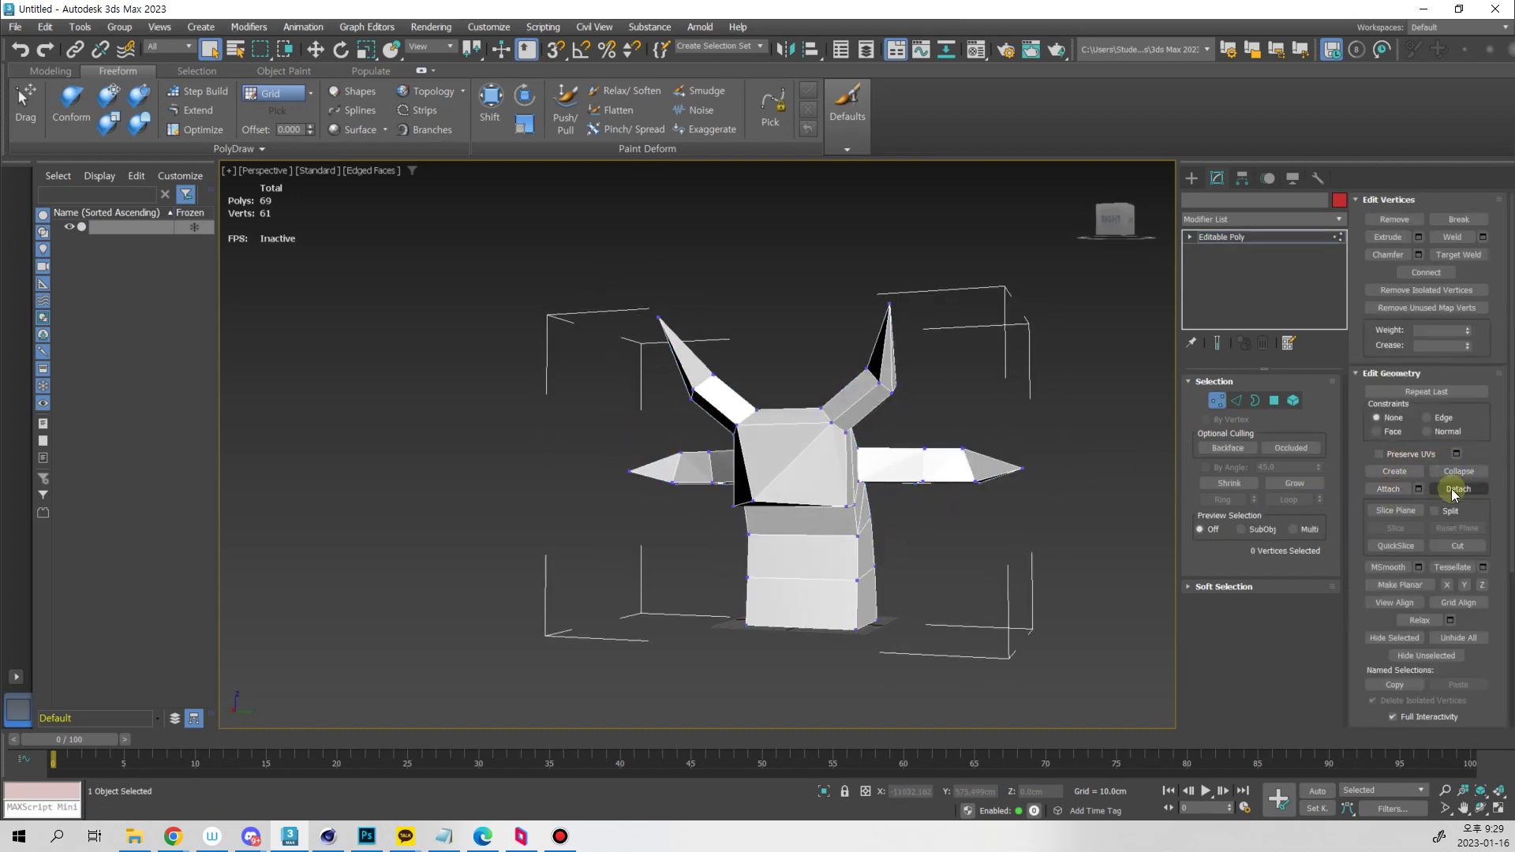
alt+middle_drag(1065, 528, 1086, 589)
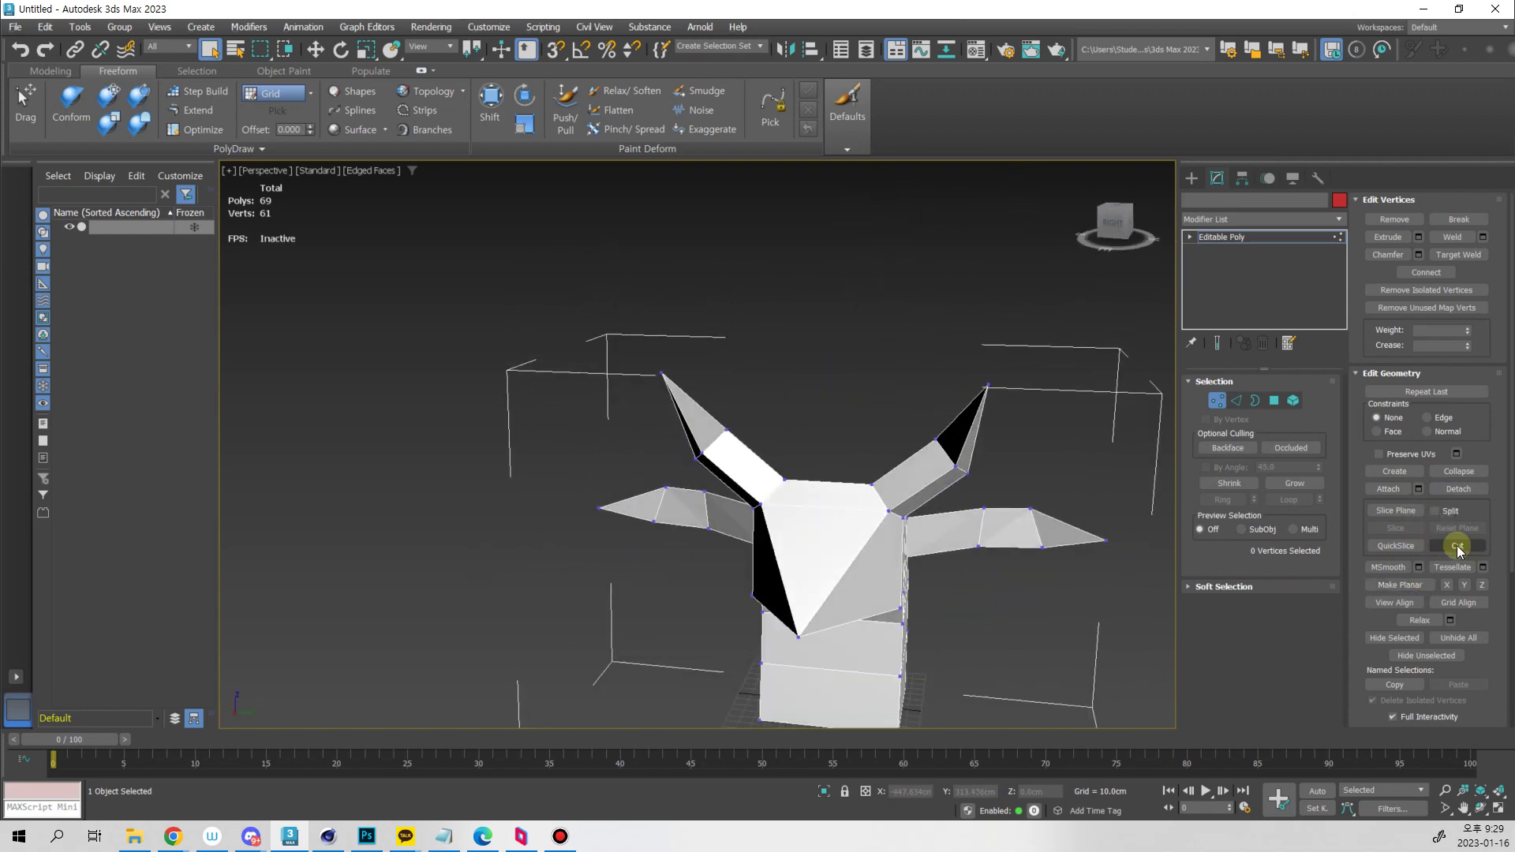
alt+middle_drag(868, 521, 897, 550)
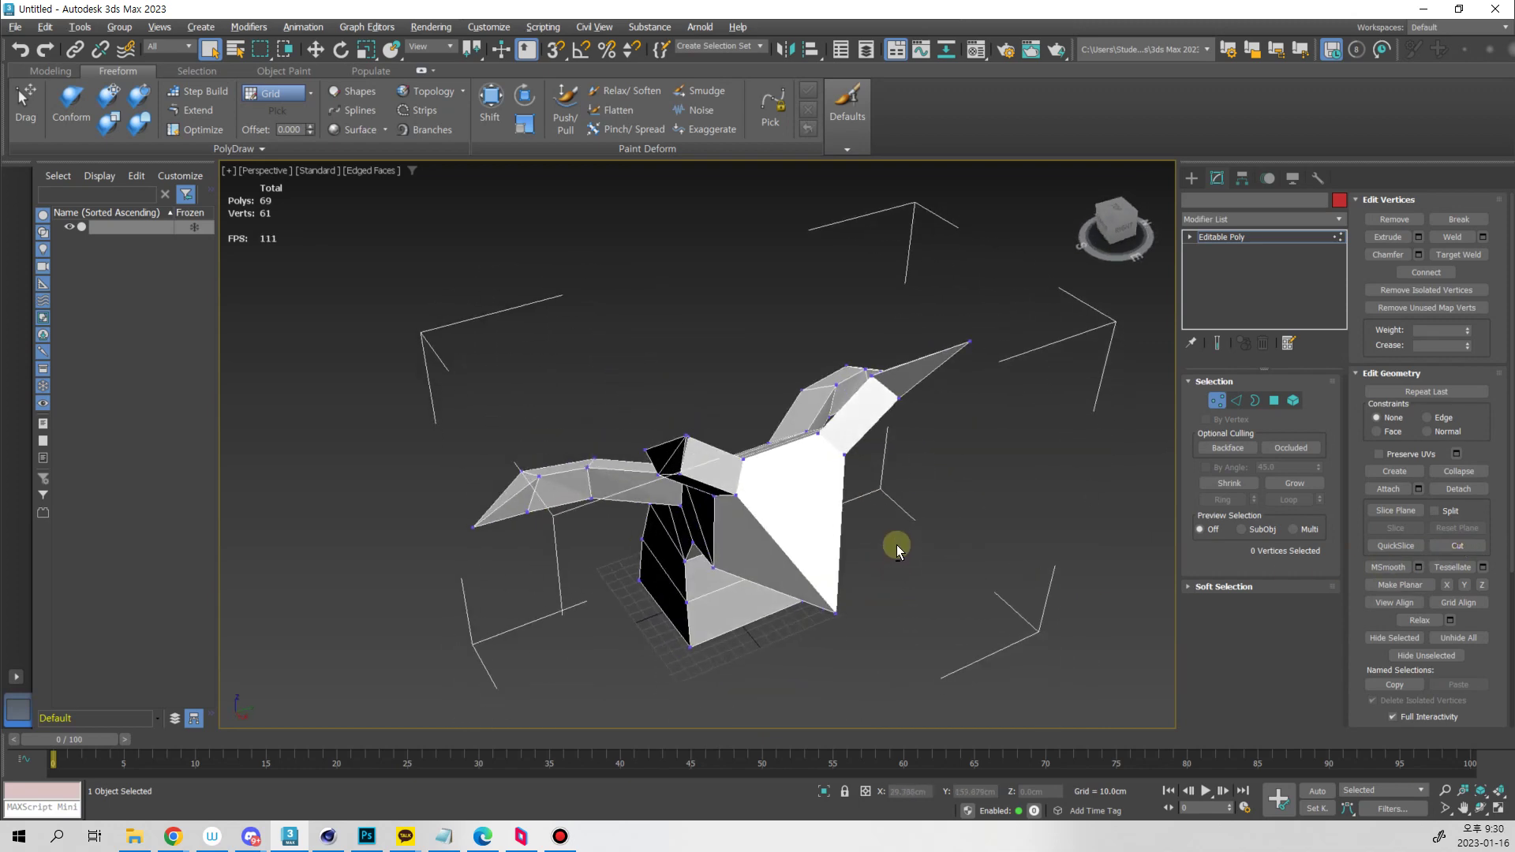
click(1458, 546)
alt+middle_drag(1058, 582, 781, 534)
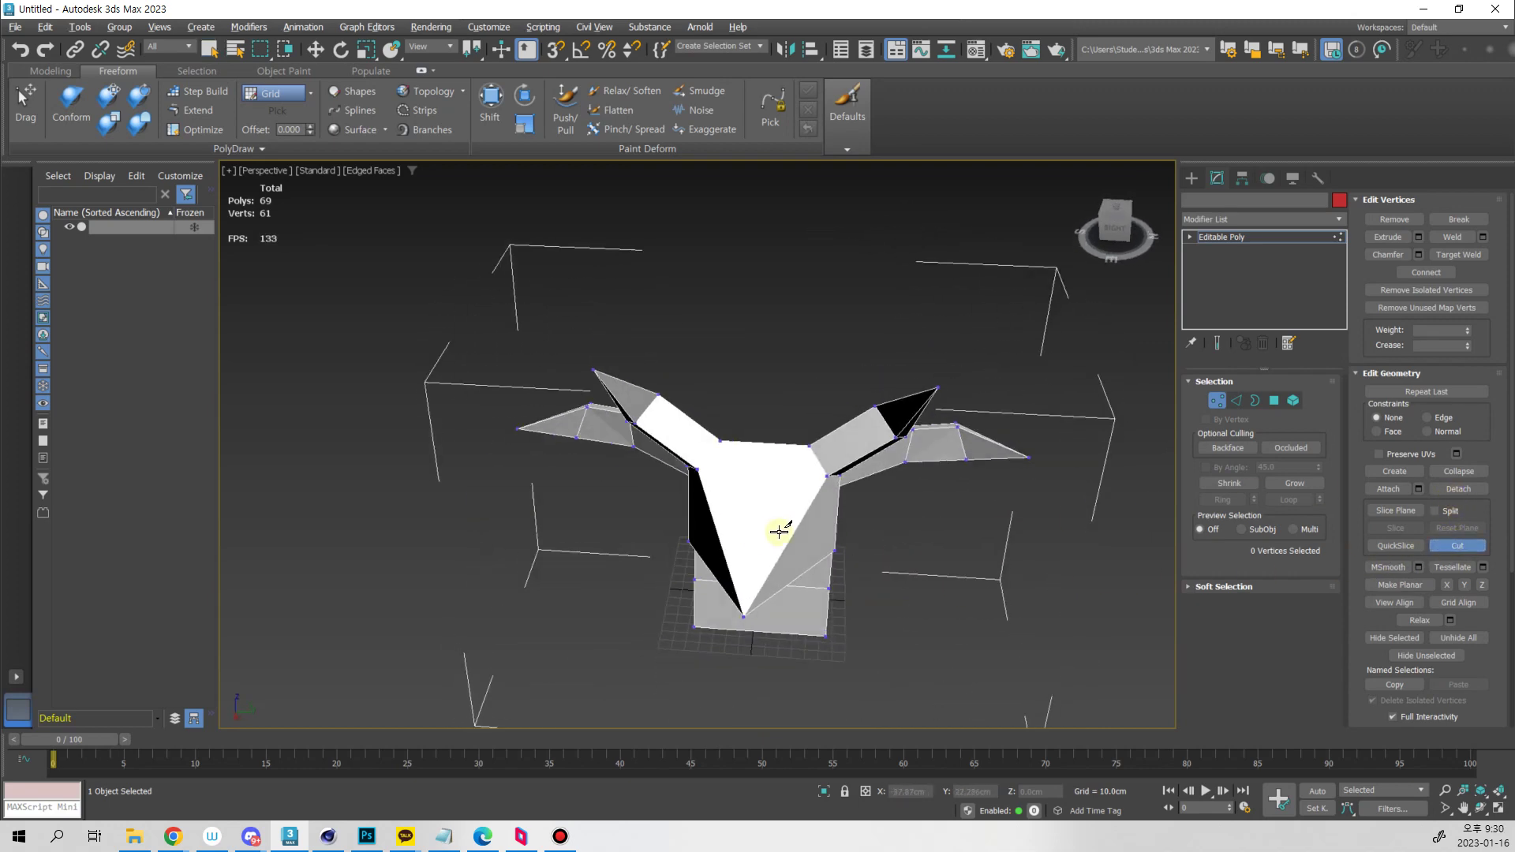
scroll(758, 505, up, 5)
key(F3)
alt+middle_drag(788, 466, 814, 391)
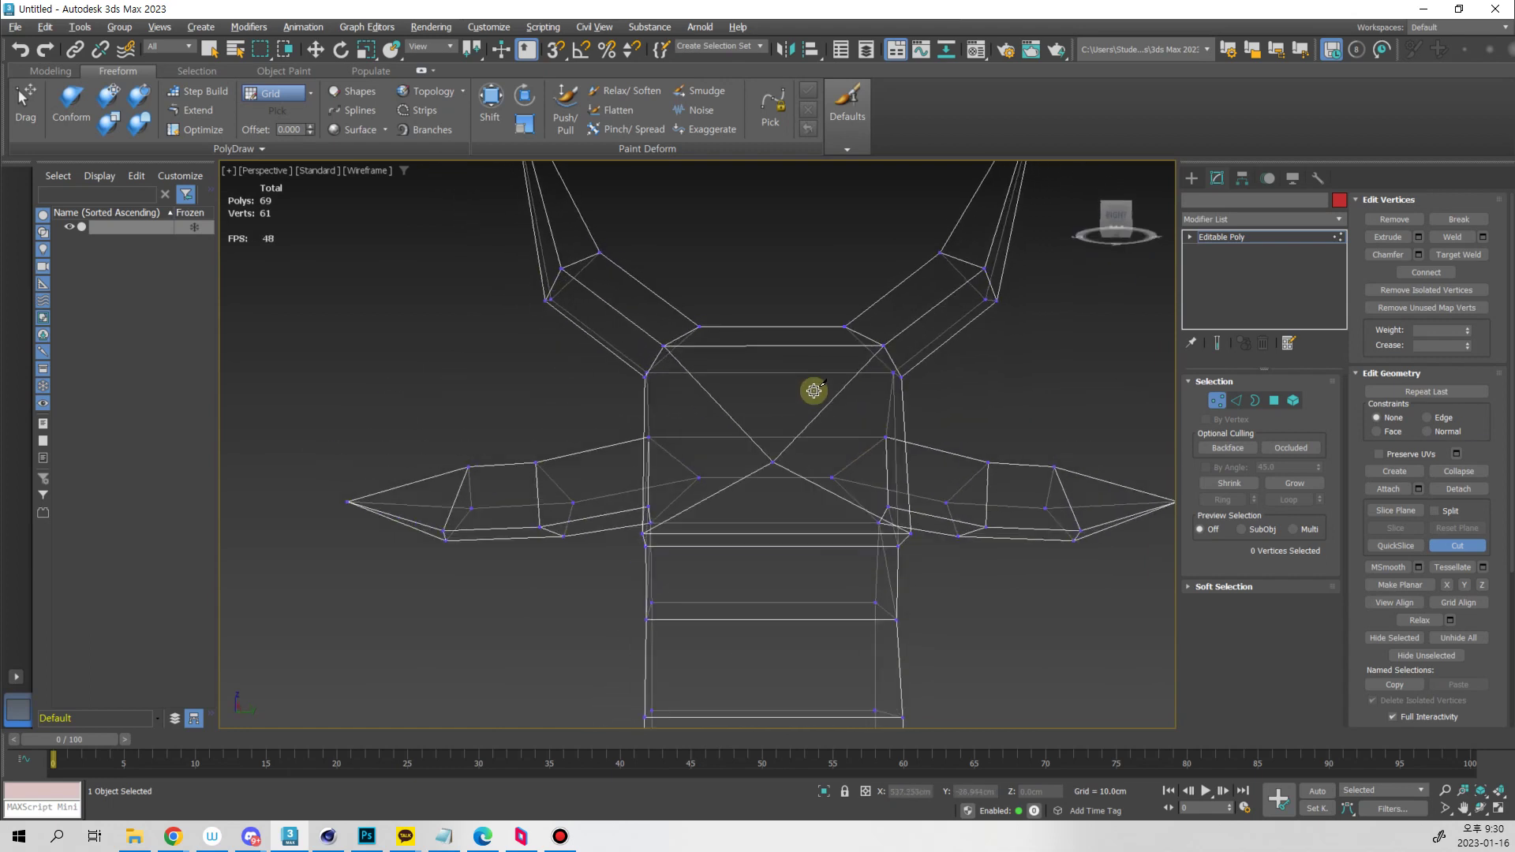
Cut a closed four-sided loop of edges into the front of the head around the muzzle tip
click(712, 496)
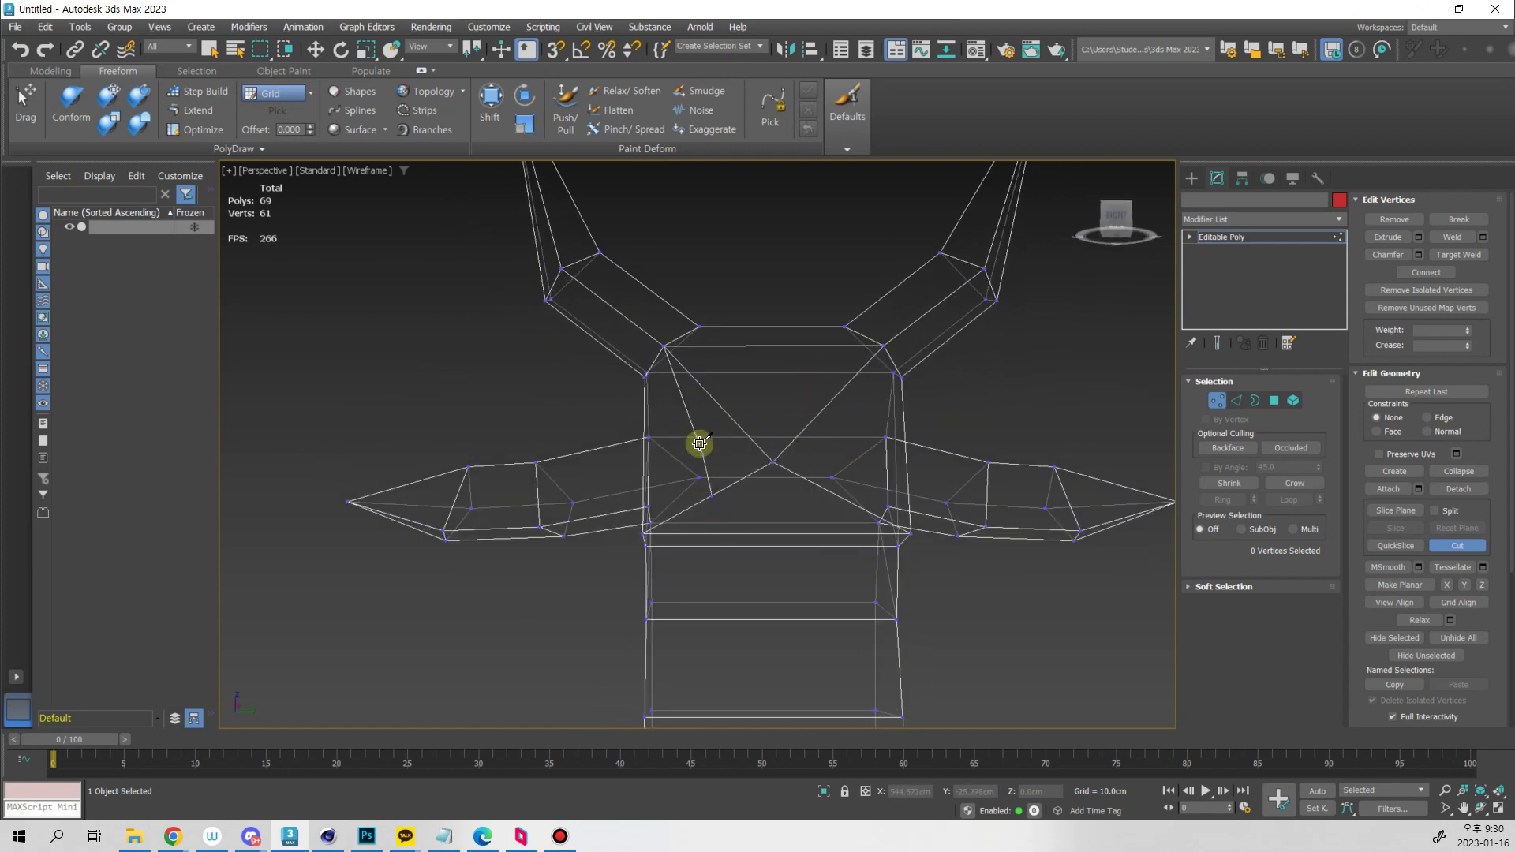
click(706, 391)
click(844, 388)
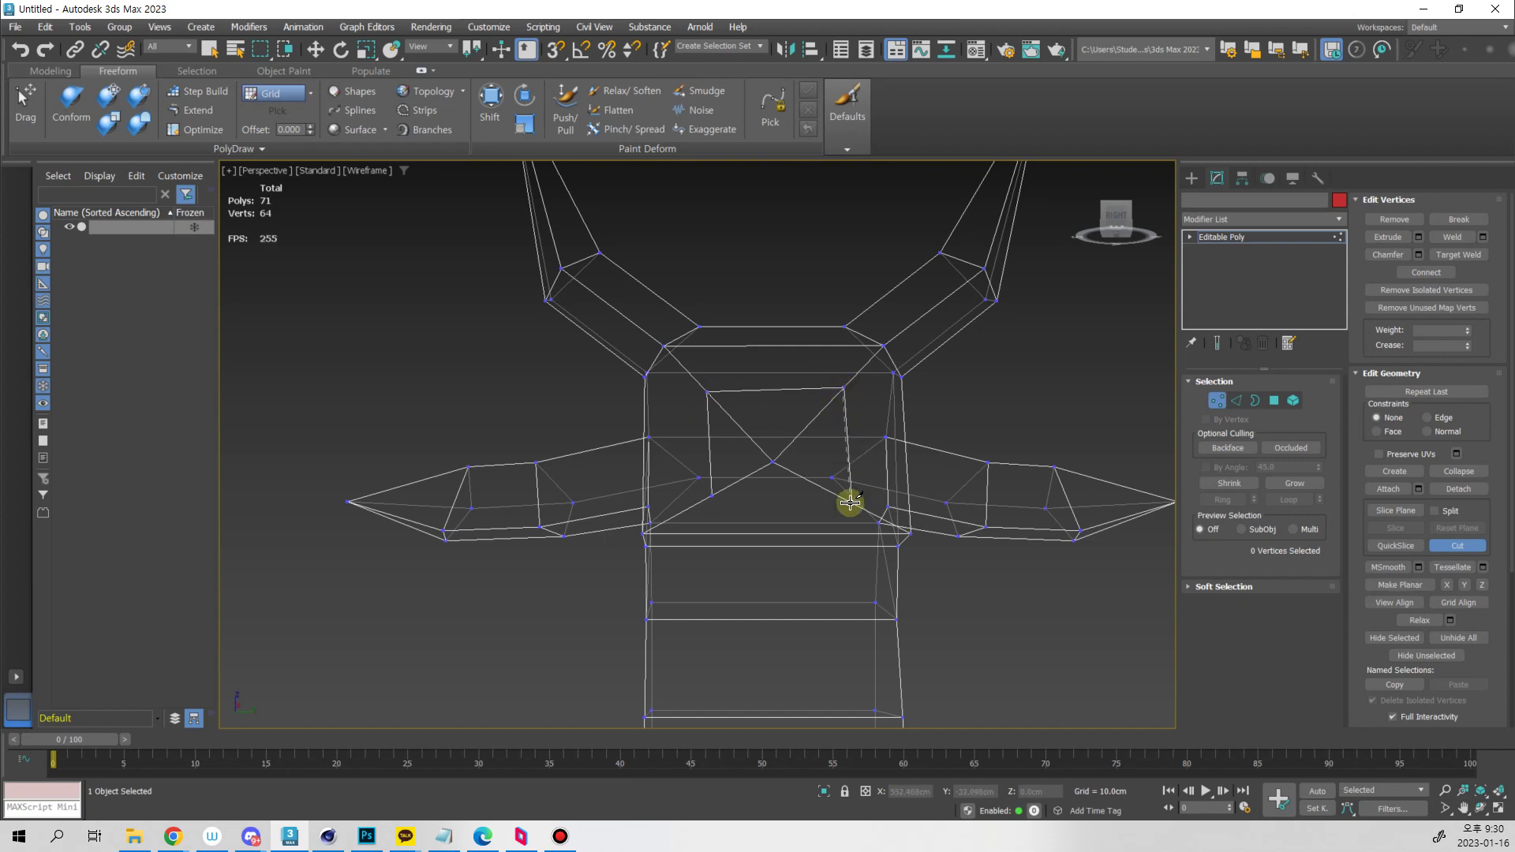
click(712, 497)
right_click(789, 631)
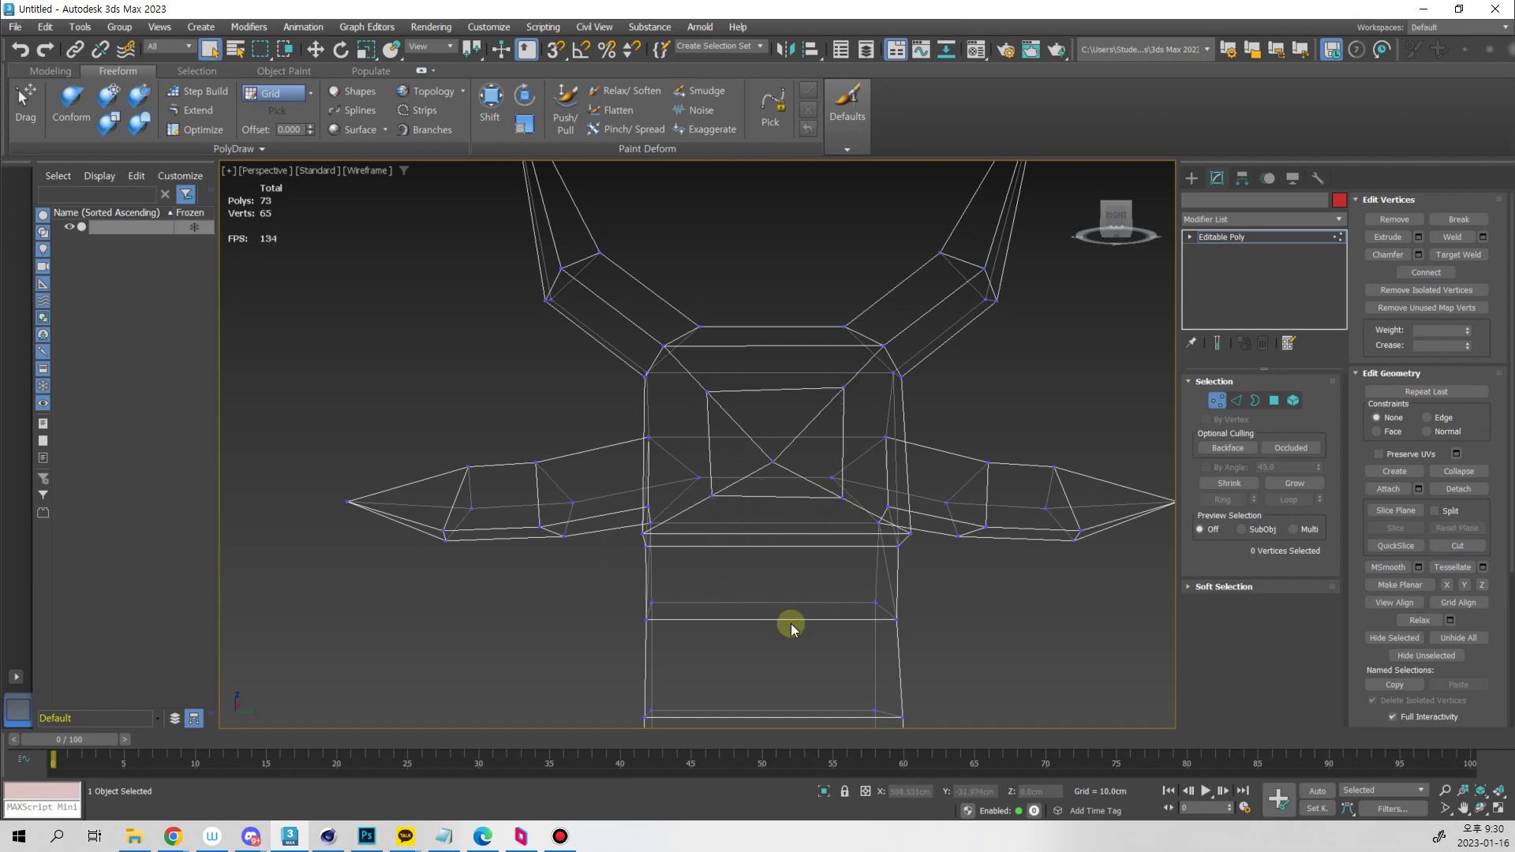
Select the new four-edge loop around the muzzle and scale it up to fill out the snout
alt+middle_drag(789, 623, 940, 504)
key(2)
double_click(936, 476)
key(e)
key(r)
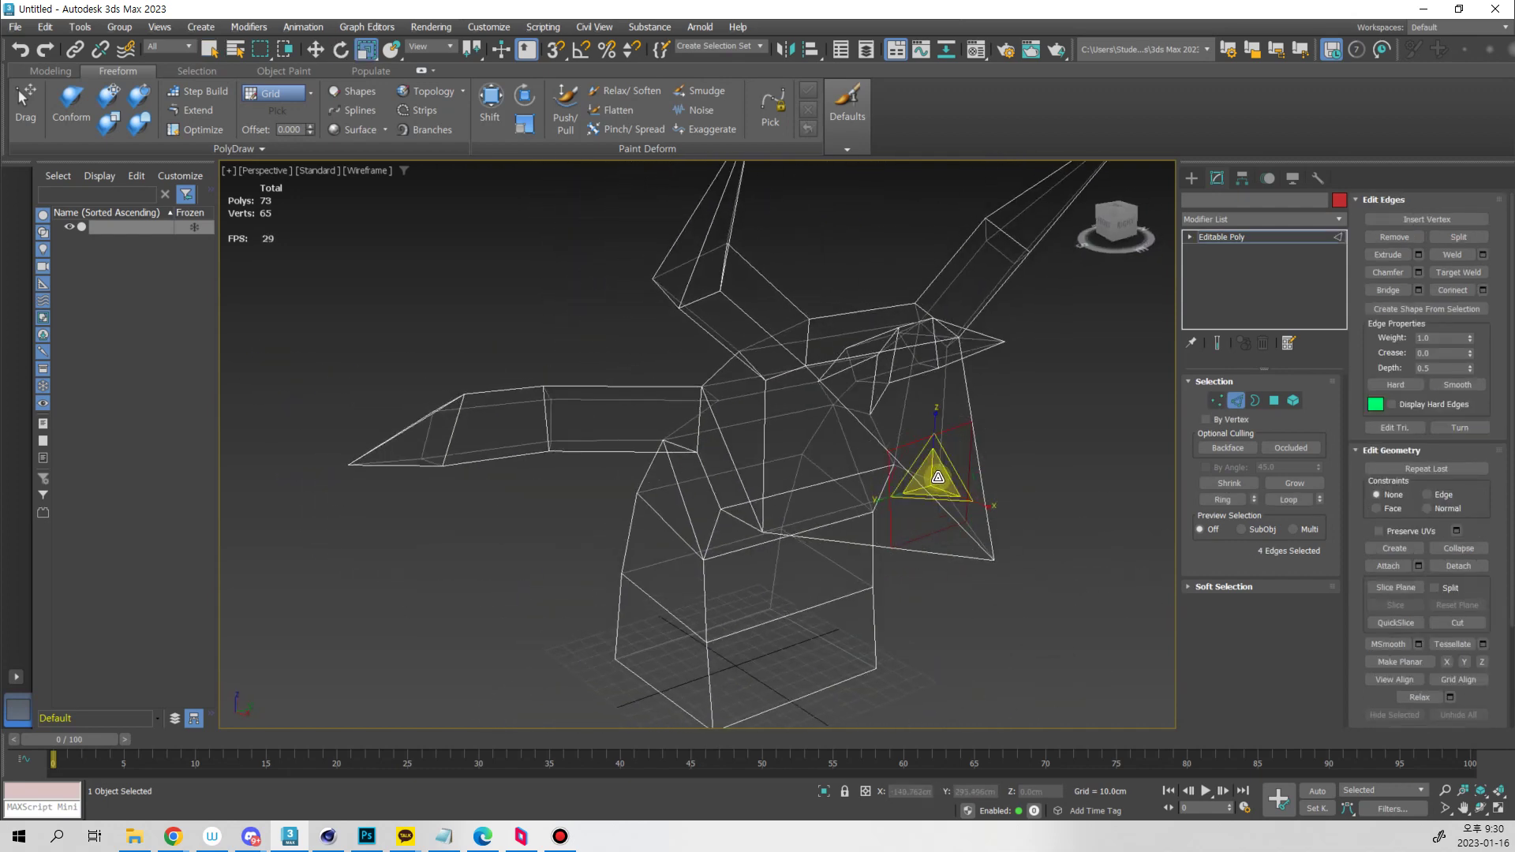
drag(937, 478, 962, 454)
Move the muzzle tip vertex forward and upward to lengthen the snout
alt+middle_drag(994, 541, 1034, 534)
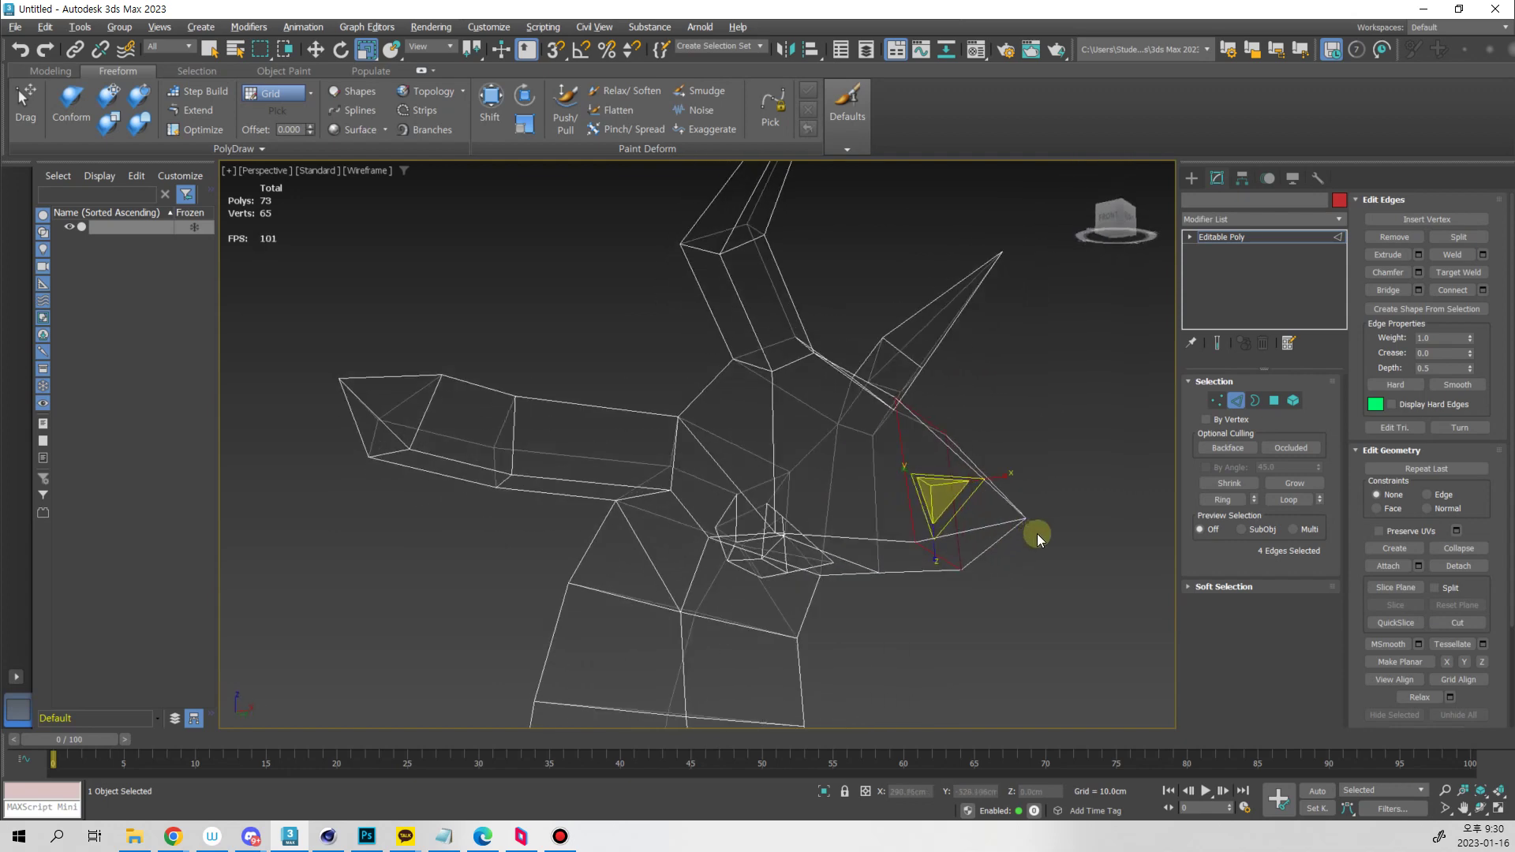
key(1)
key(w)
click(1027, 521)
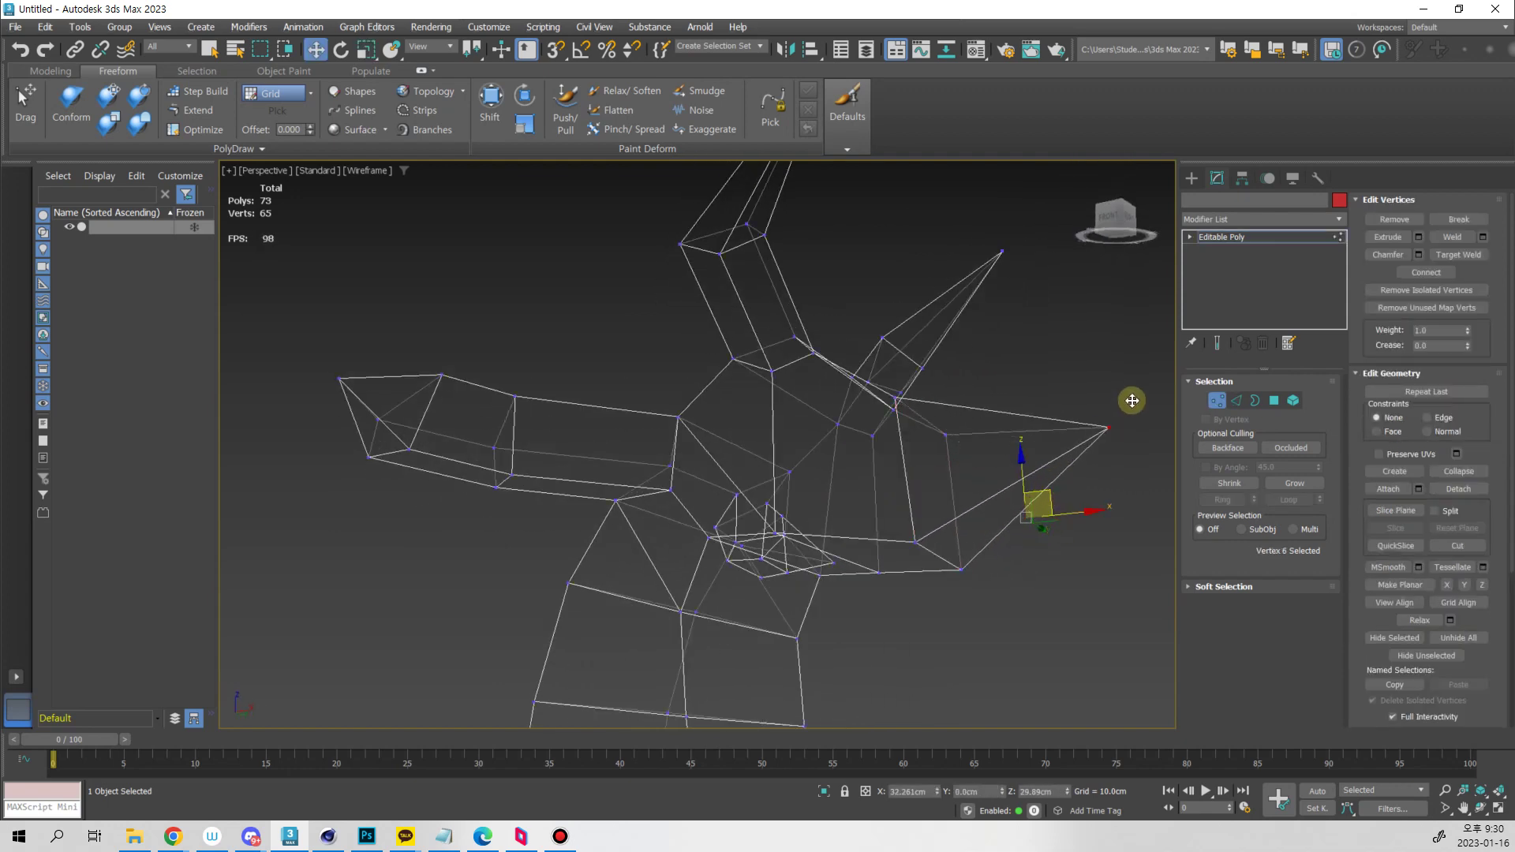
alt+middle_drag(1129, 342, 940, 450)
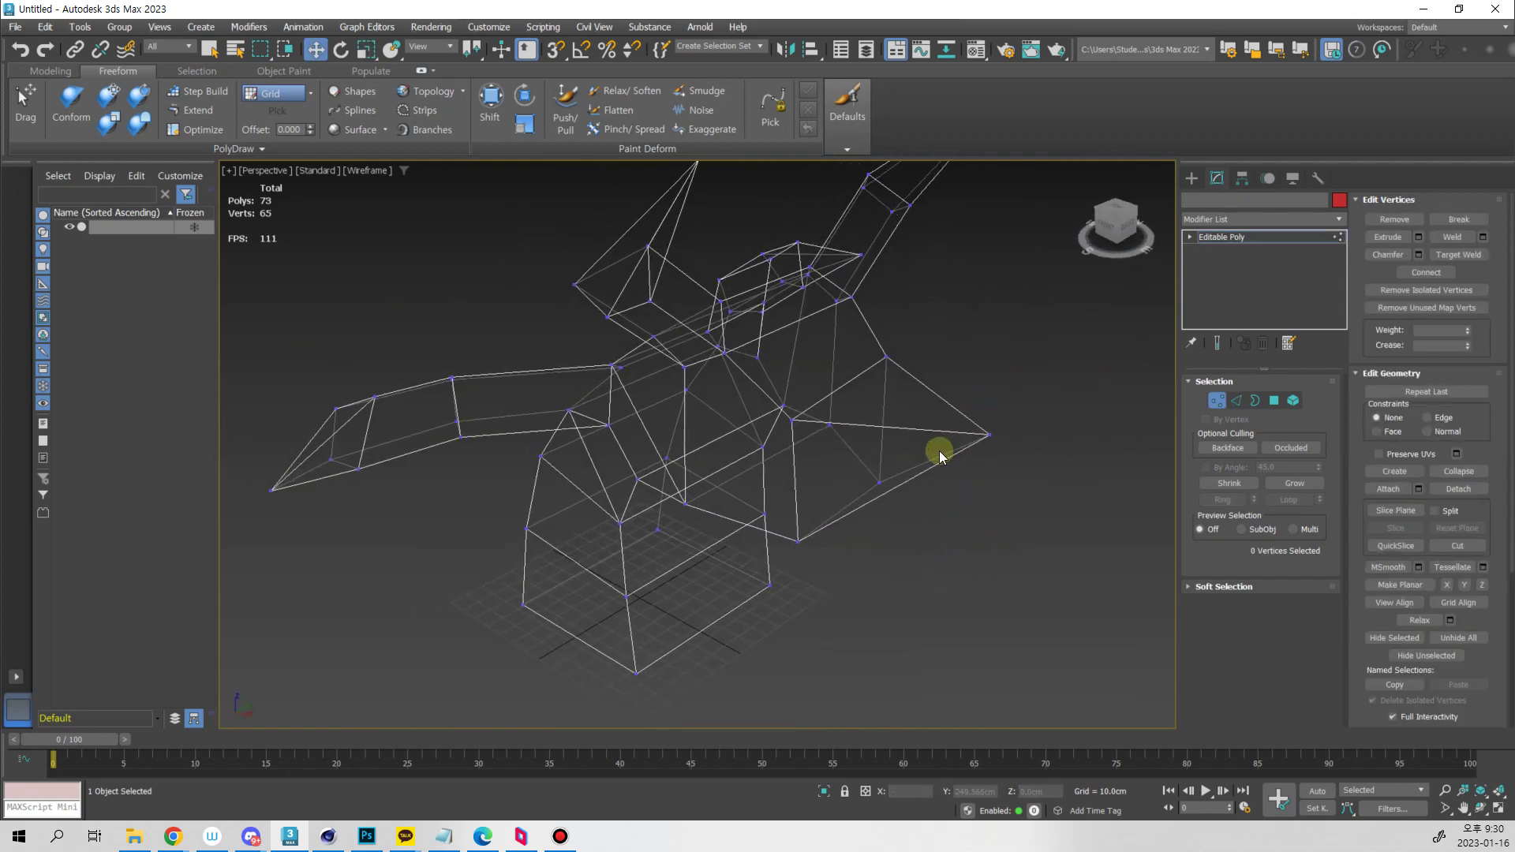
Reposition the muzzle loop's upper cross edge and scale it narrower
key(2)
click(861, 415)
alt+middle_drag(861, 414, 869, 365)
drag(868, 365, 939, 379)
alt+middle_drag(939, 379, 839, 453)
key(e)
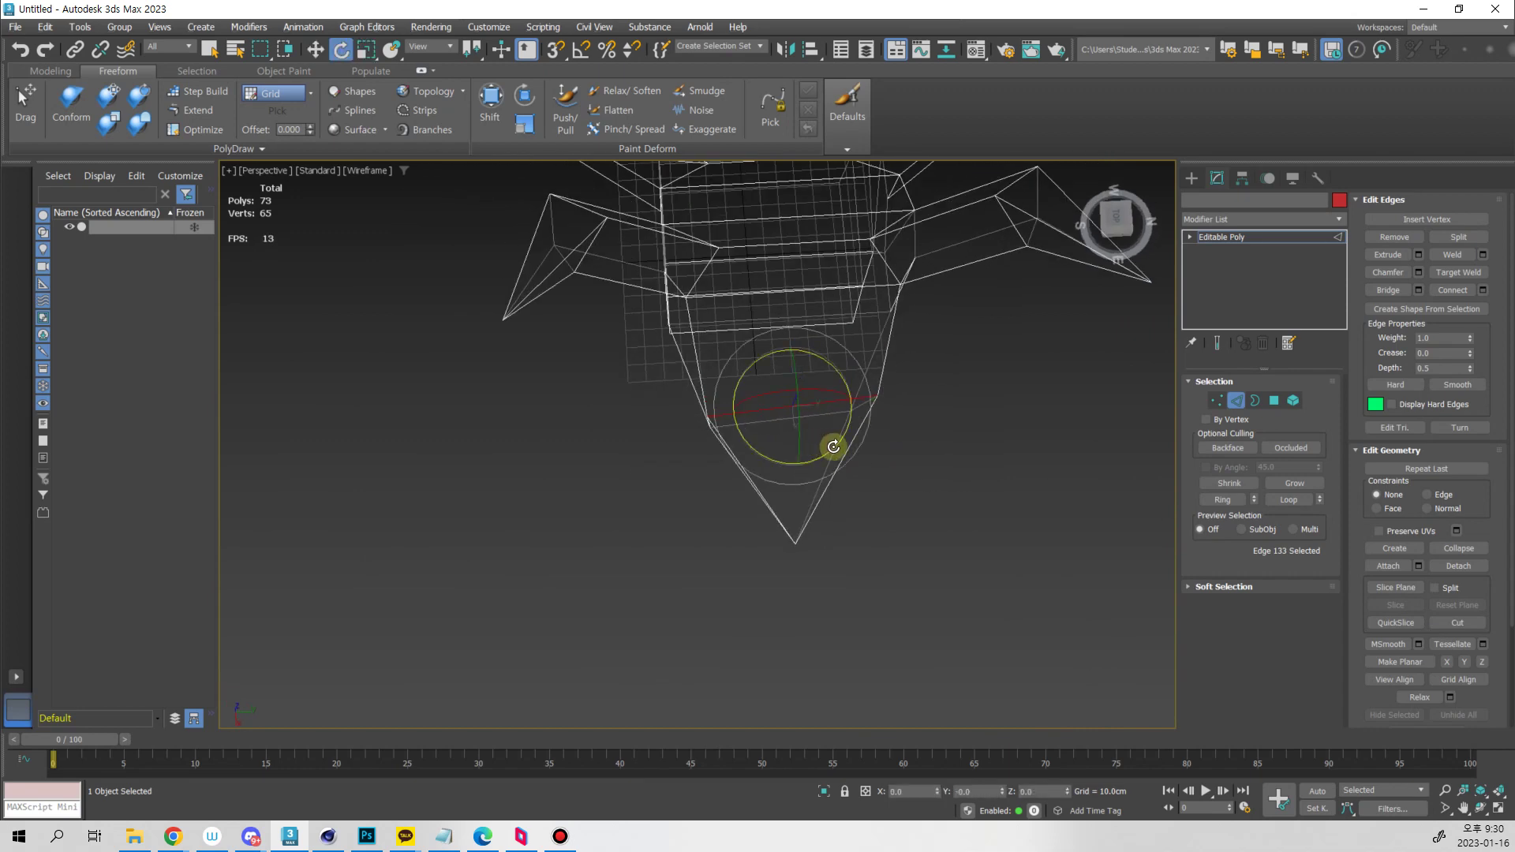
key(w)
mouse_move(846, 494)
alt+middle_down()
mouse_move(914, 438)
mouse_move(862, 497)
mouse_move(856, 423)
mouse_move(789, 406)
mouse_move(927, 419)
alt+middle_up()
key(r)
click(816, 446)
Switch to shaded display and cut an edge from each horn base to the lower muzzle corner on both sides of the head
key(F3)
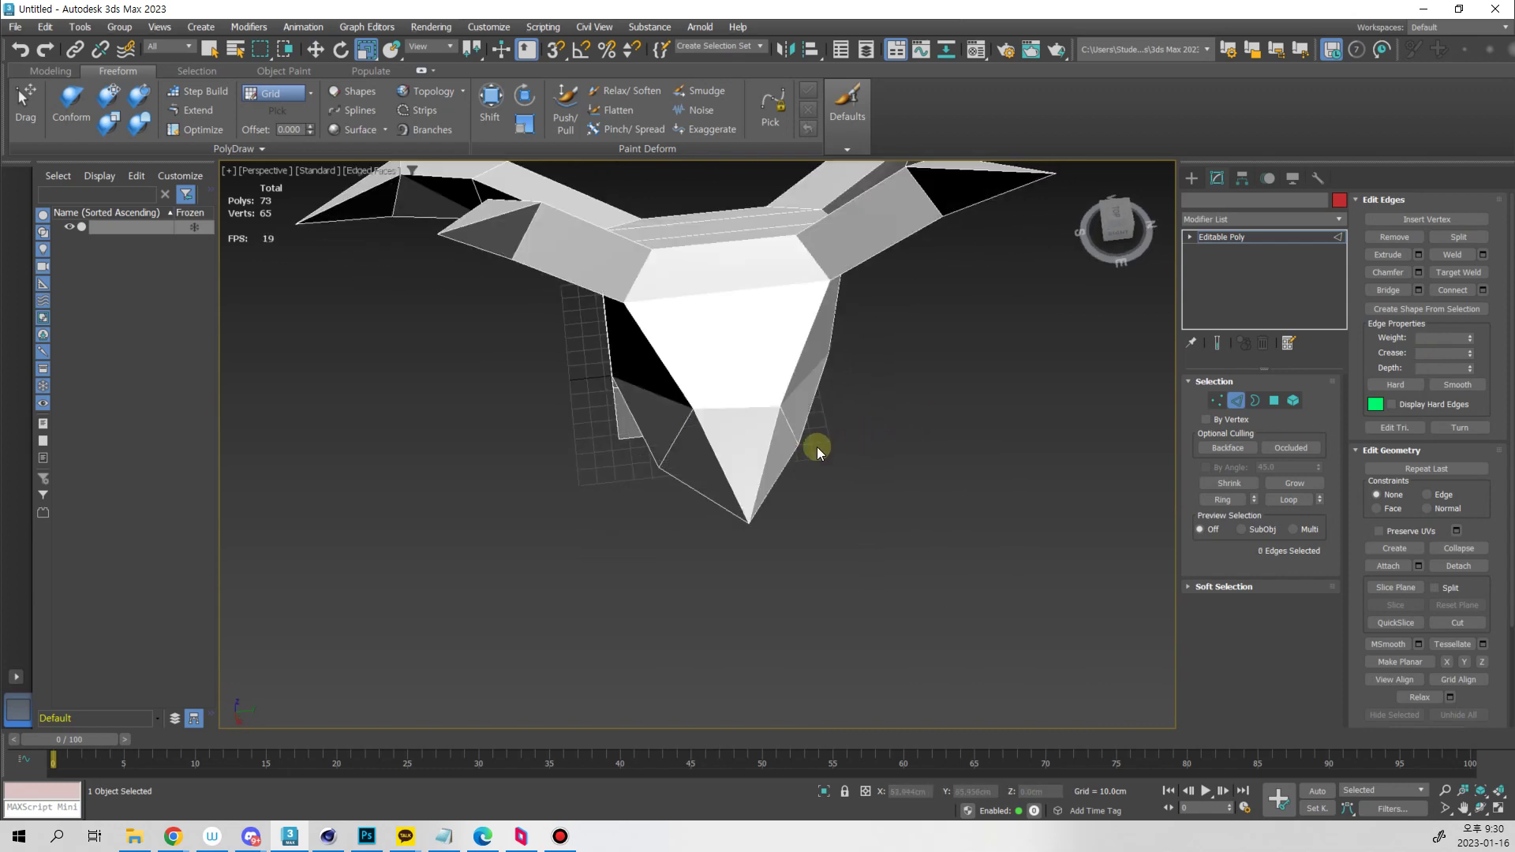
alt+middle_drag(817, 447, 815, 408)
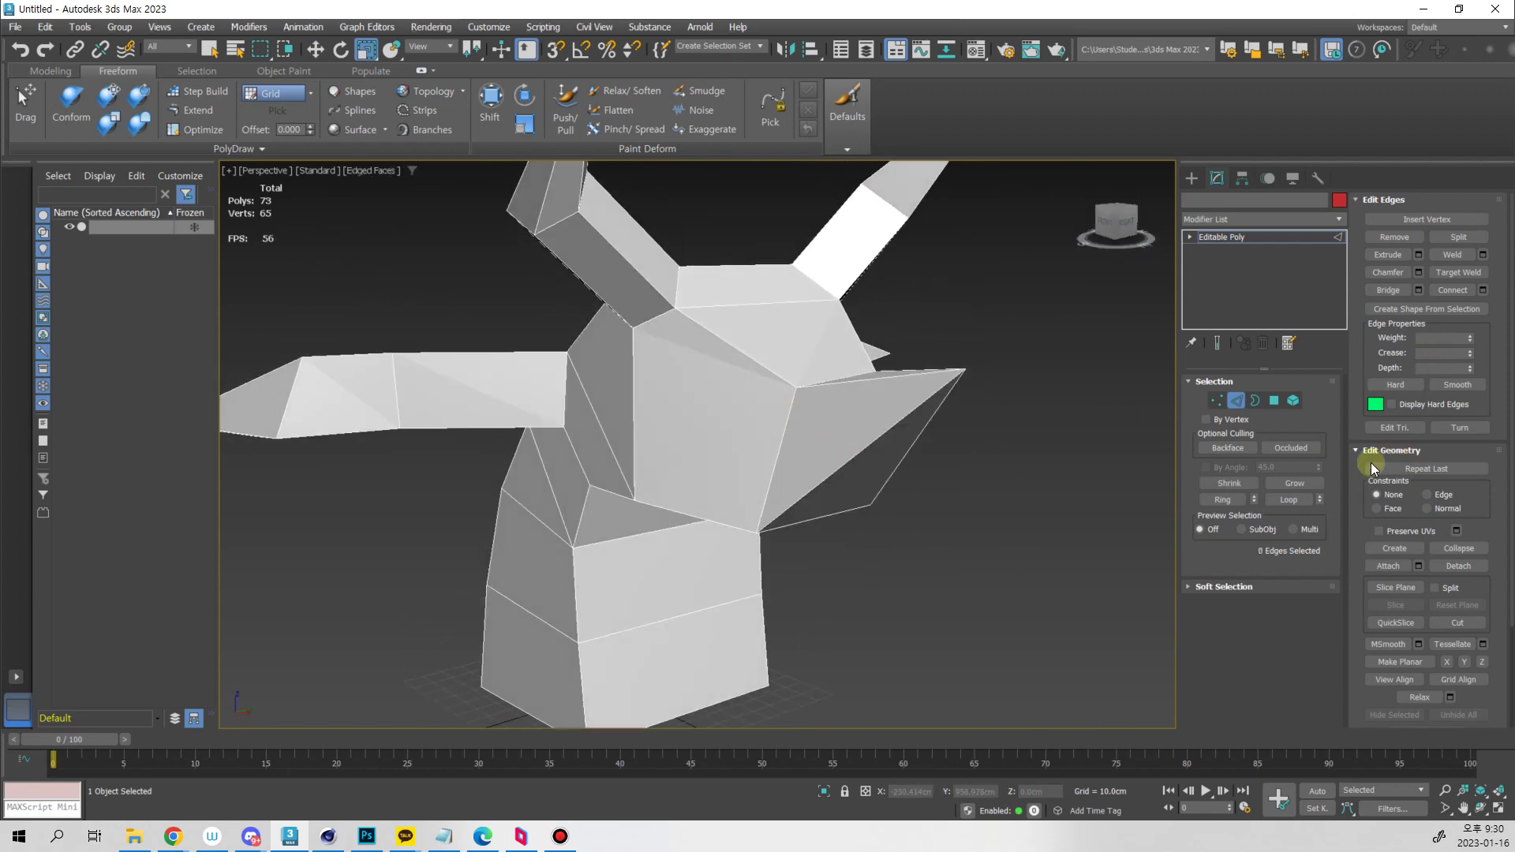
click(1457, 622)
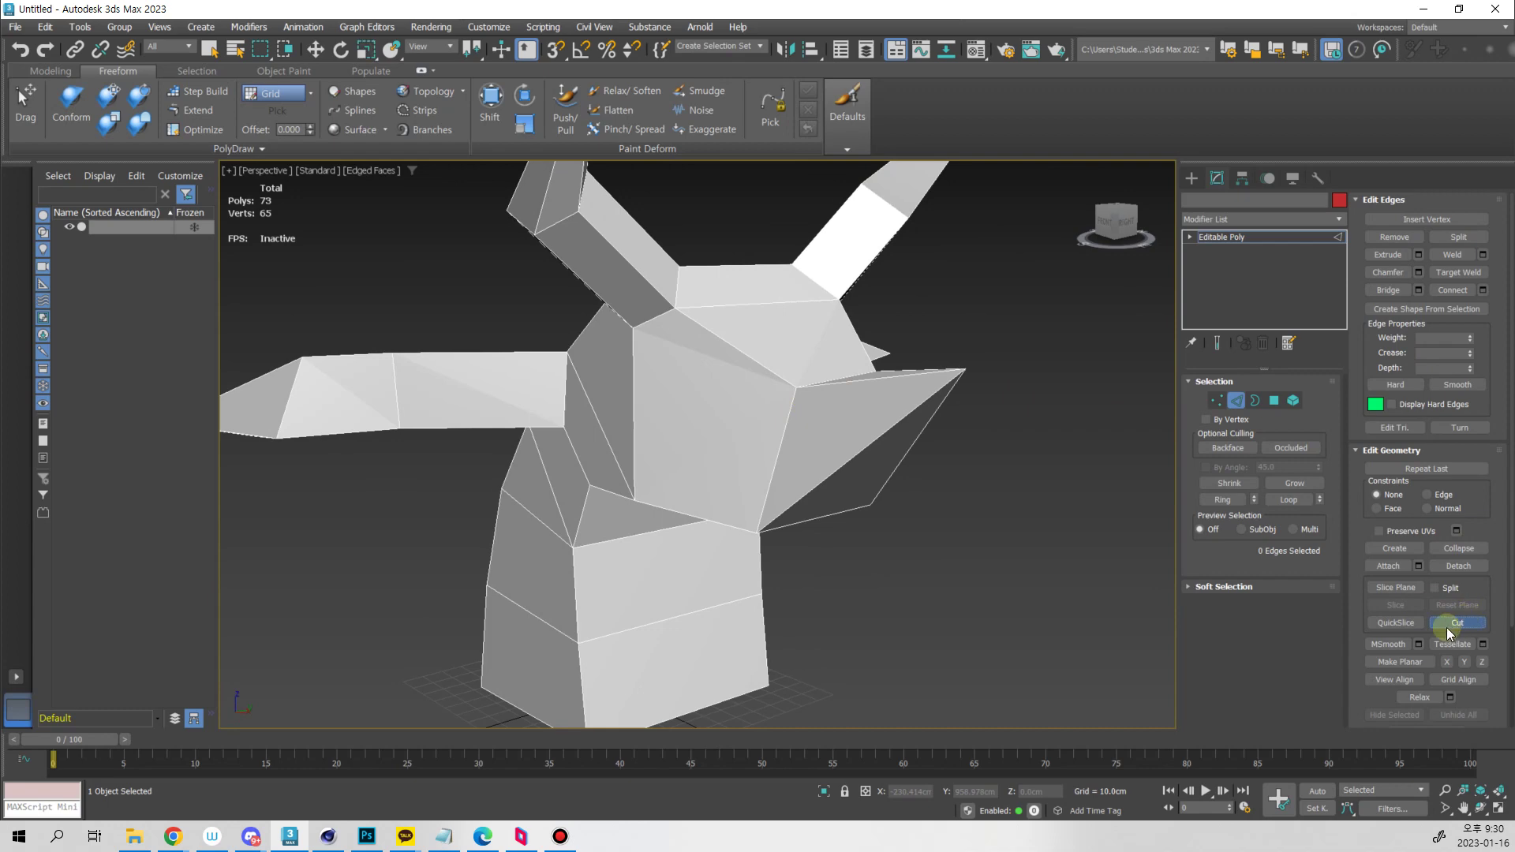
click(674, 309)
click(756, 531)
right_click(726, 457)
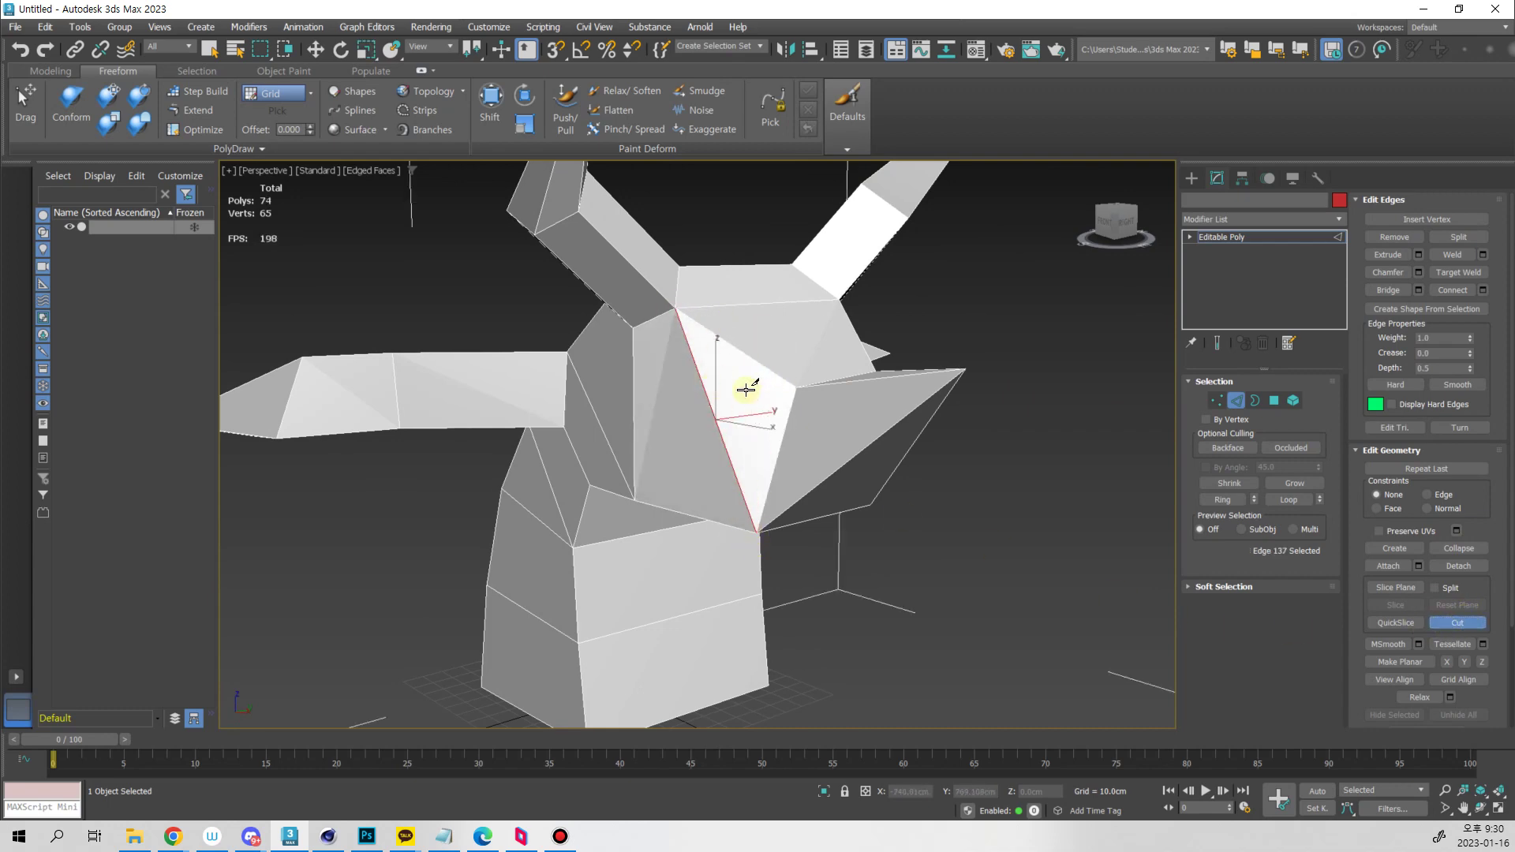
alt+middle_drag(746, 389, 910, 321)
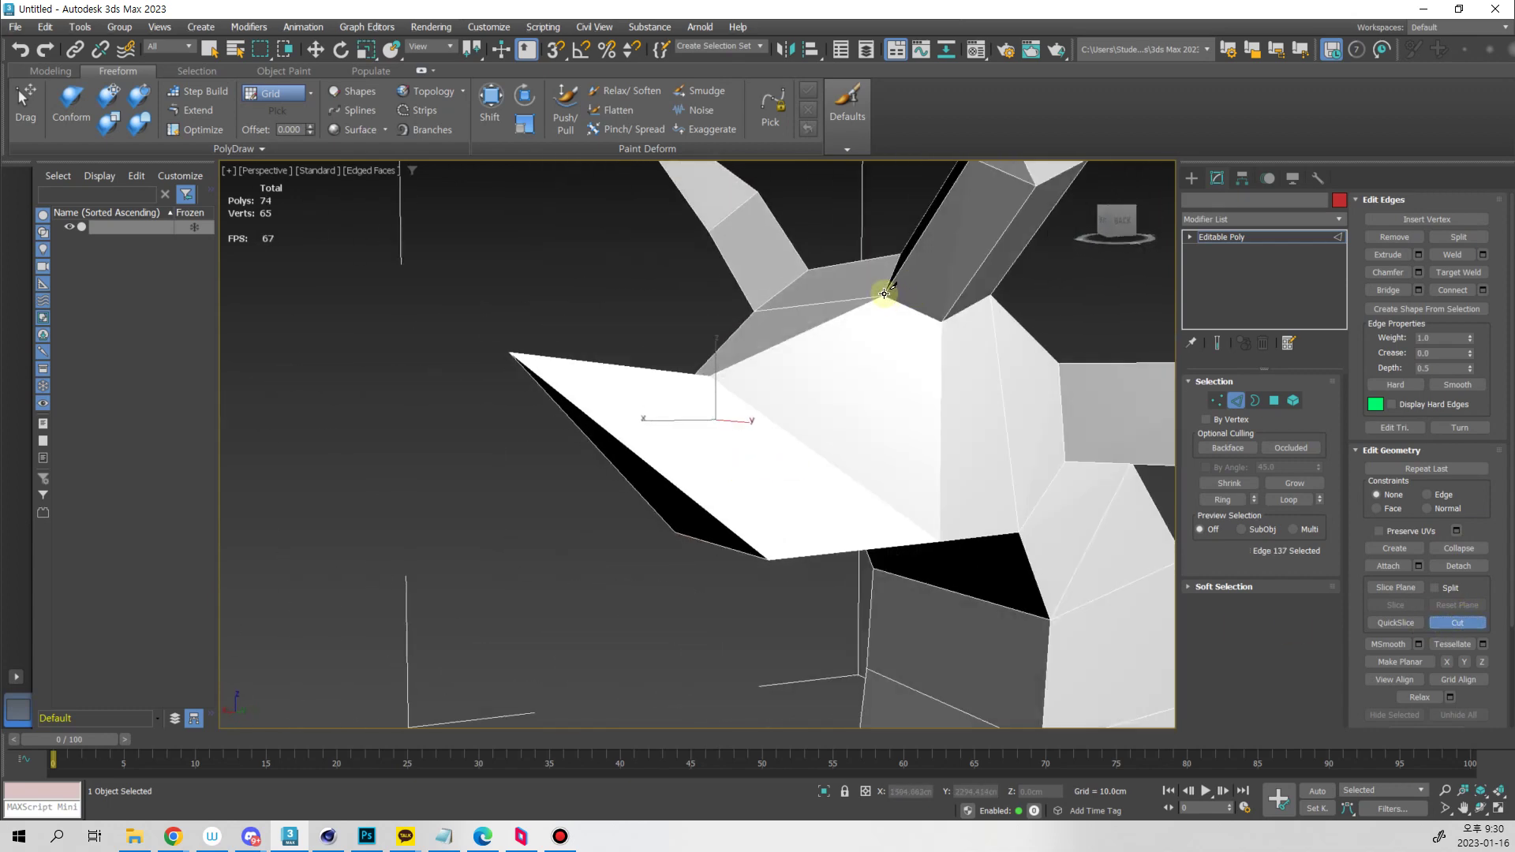
click(885, 294)
click(769, 555)
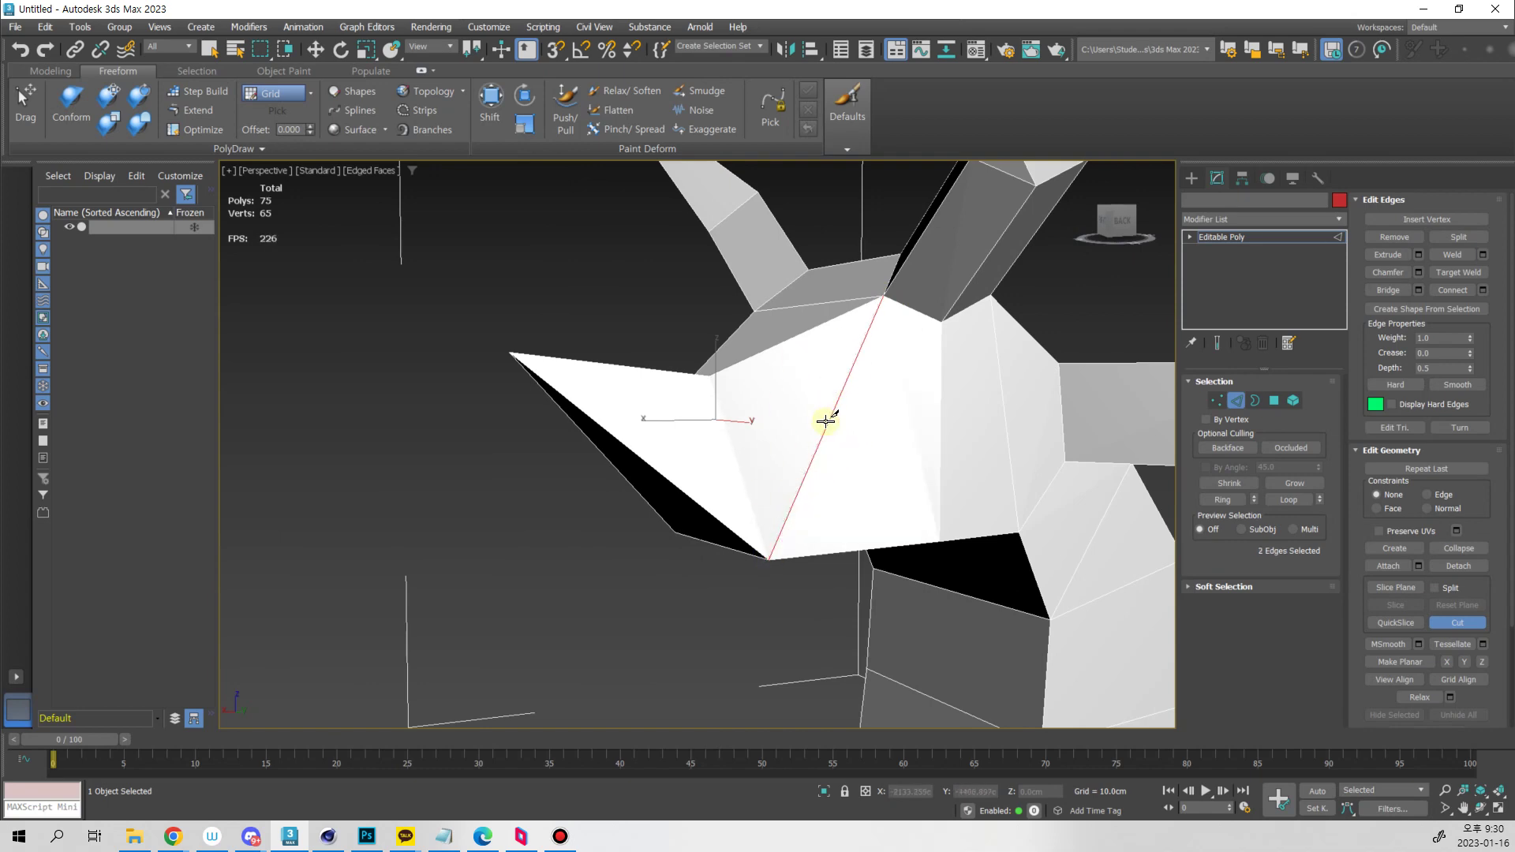
Cut crossing edges into one side of the head to outline a small triangular eye face
alt+middle_drag(825, 420, 734, 422)
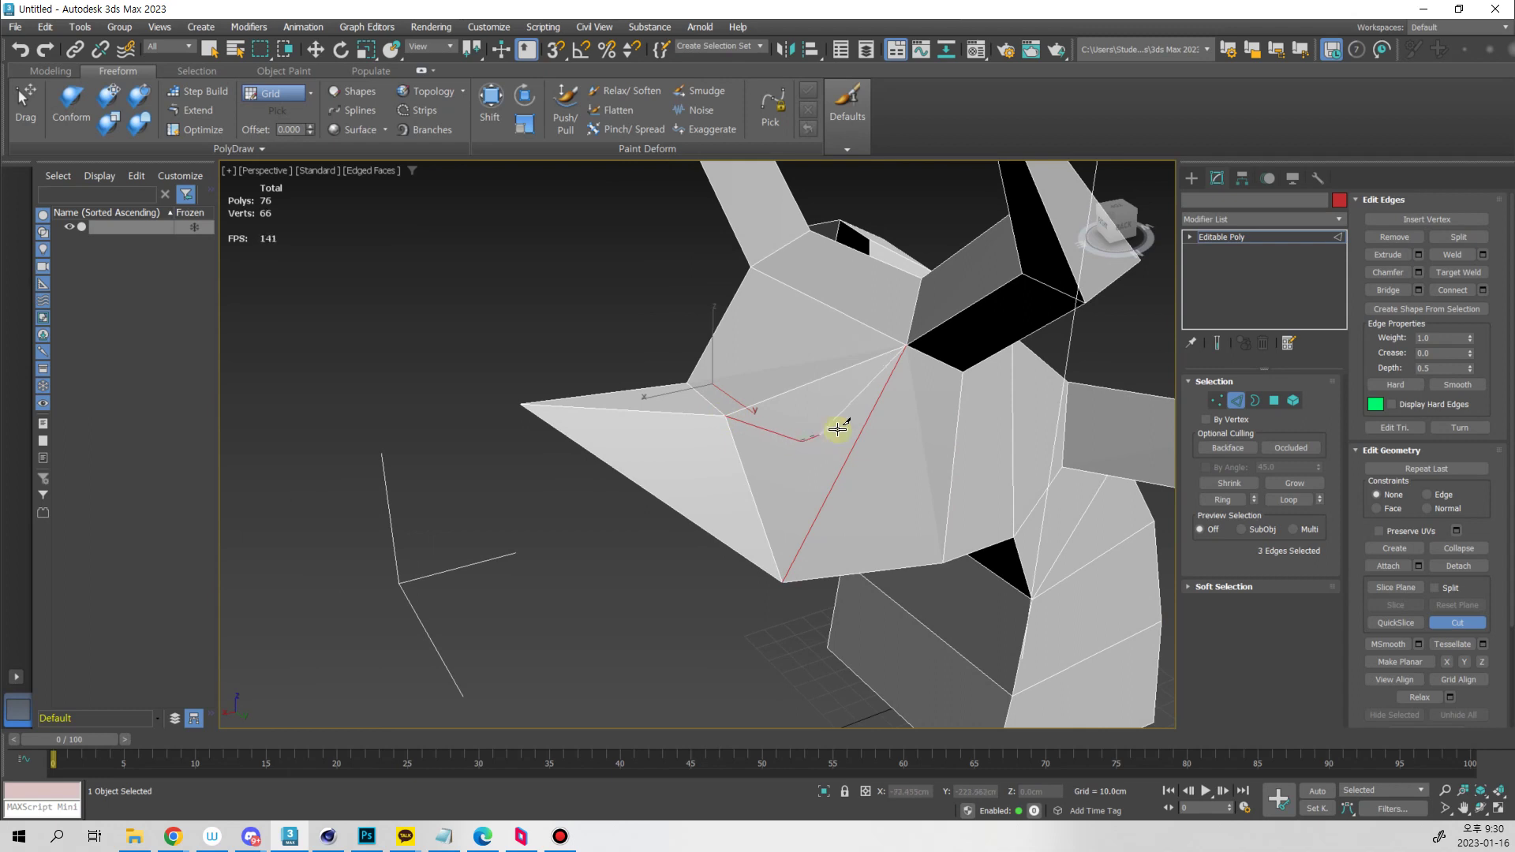
click(872, 409)
click(963, 371)
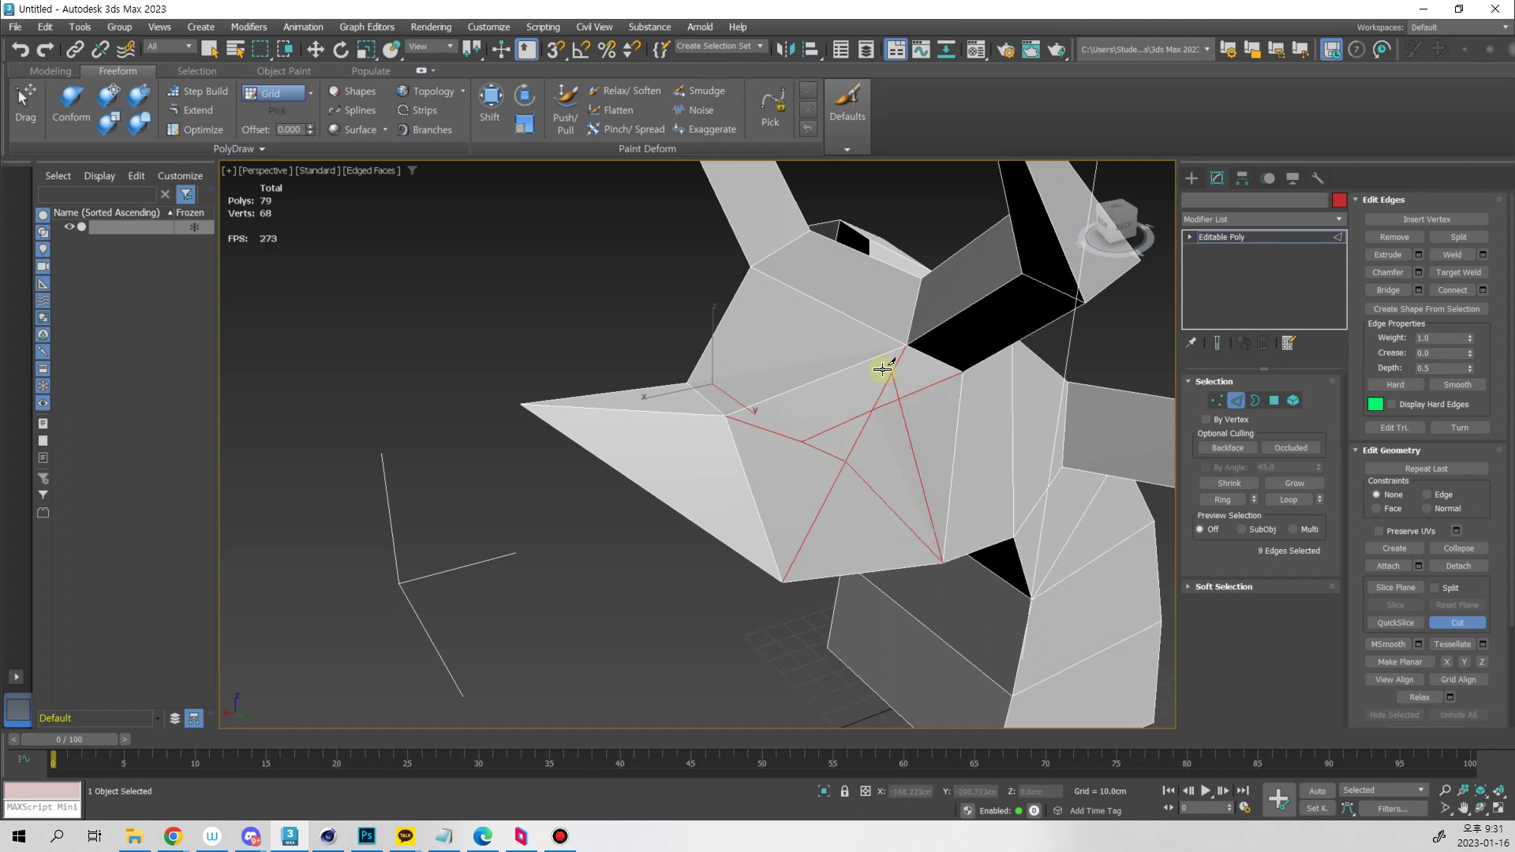
Extrude the small triangular eye polygon and activate scaling for it
alt+middle_drag(827, 484, 882, 473)
key(q)
key(4)
click(887, 422)
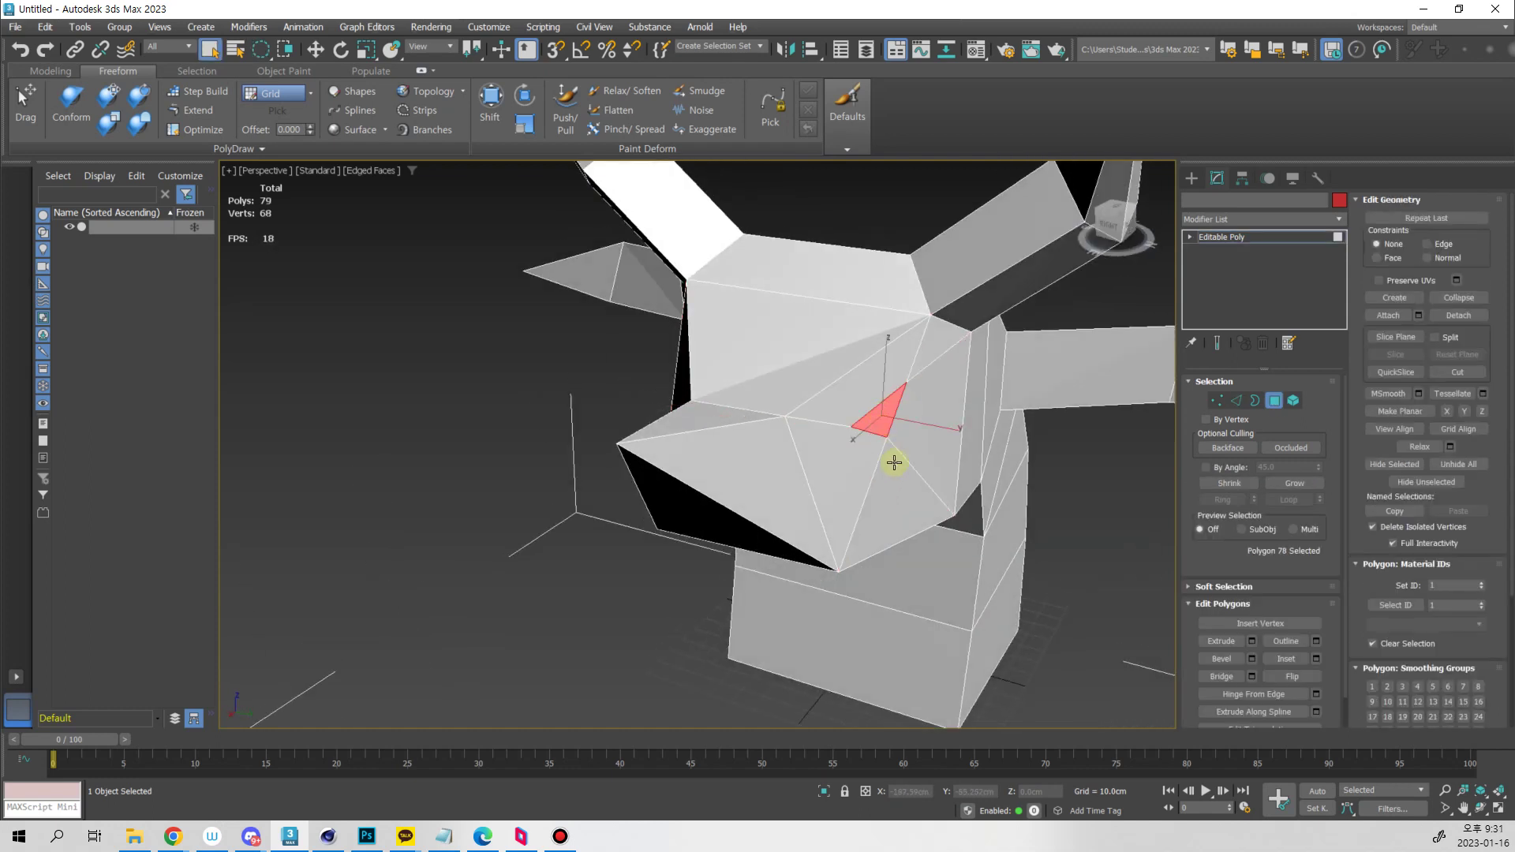
alt+middle_drag(797, 434, 858, 426)
scroll(812, 440, up, 3)
key(w)
key(shift+e)
key(e)
key(r)
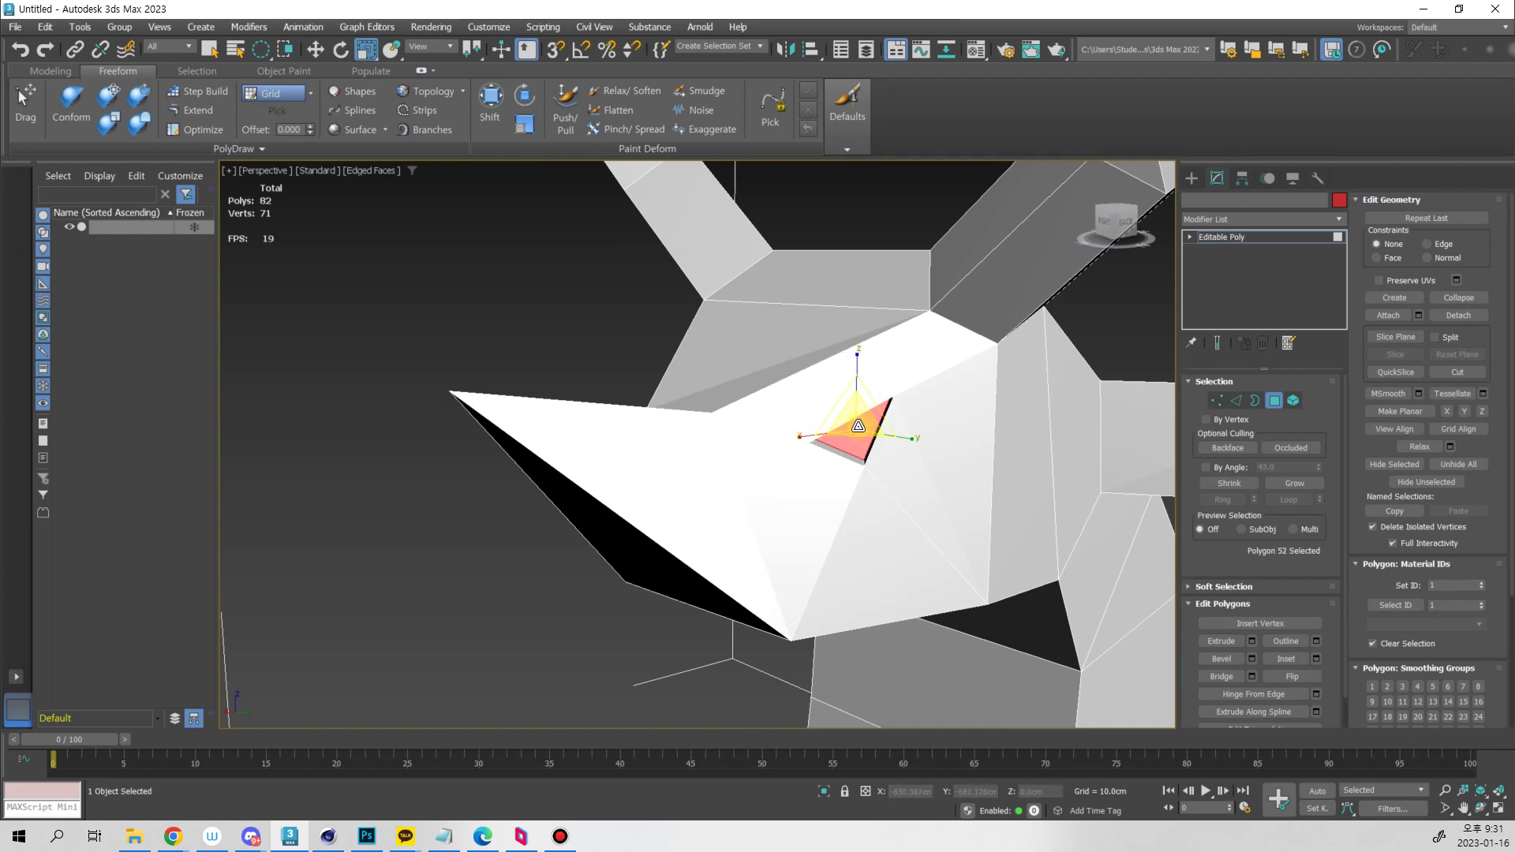
Shift the extruded eye polygon horizontally in the XY plane and deselect it
key(w)
alt+middle_drag(853, 482, 863, 442)
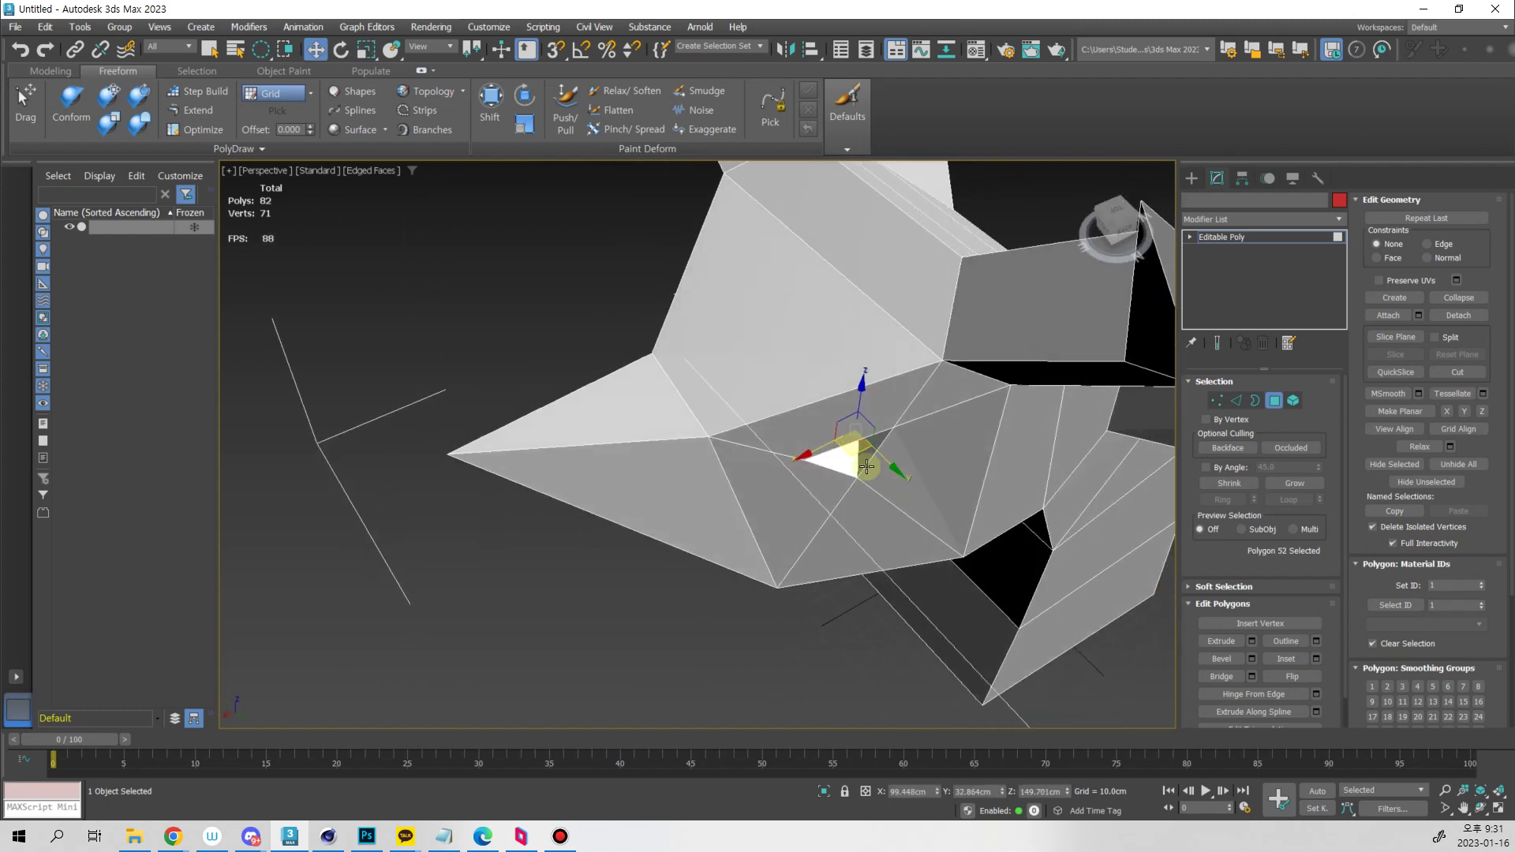
click(857, 470)
drag(857, 471, 864, 478)
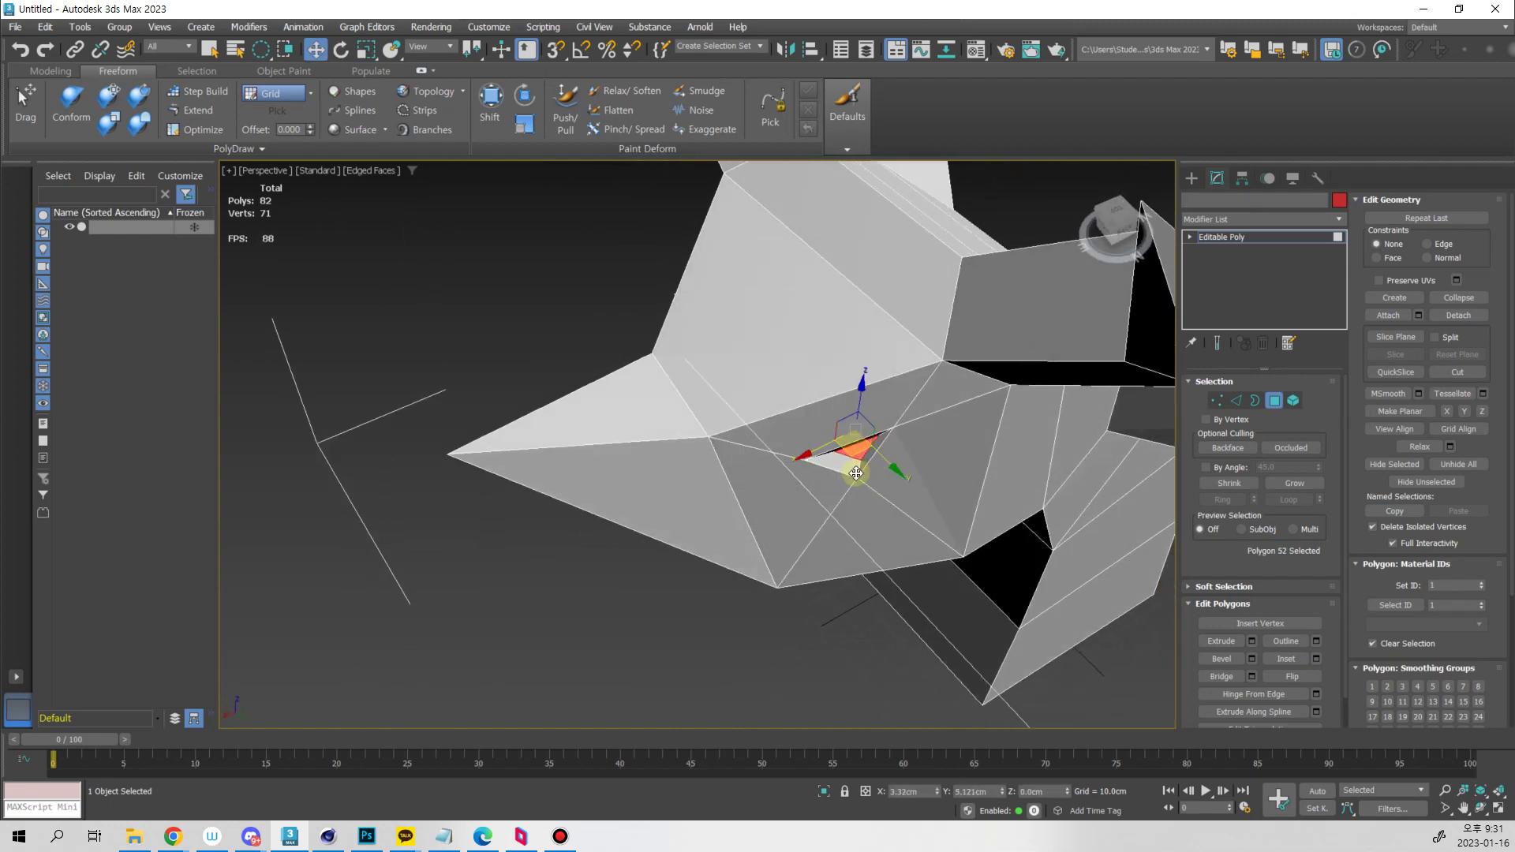
alt+middle_drag(850, 474, 798, 493)
scroll(814, 460, down, 5)
click(1038, 547)
Raise the muzzle's upper cross edge along the Z axis
alt+middle_drag(1038, 548, 720, 444)
scroll(894, 502, up, 3)
key(2)
click(713, 486)
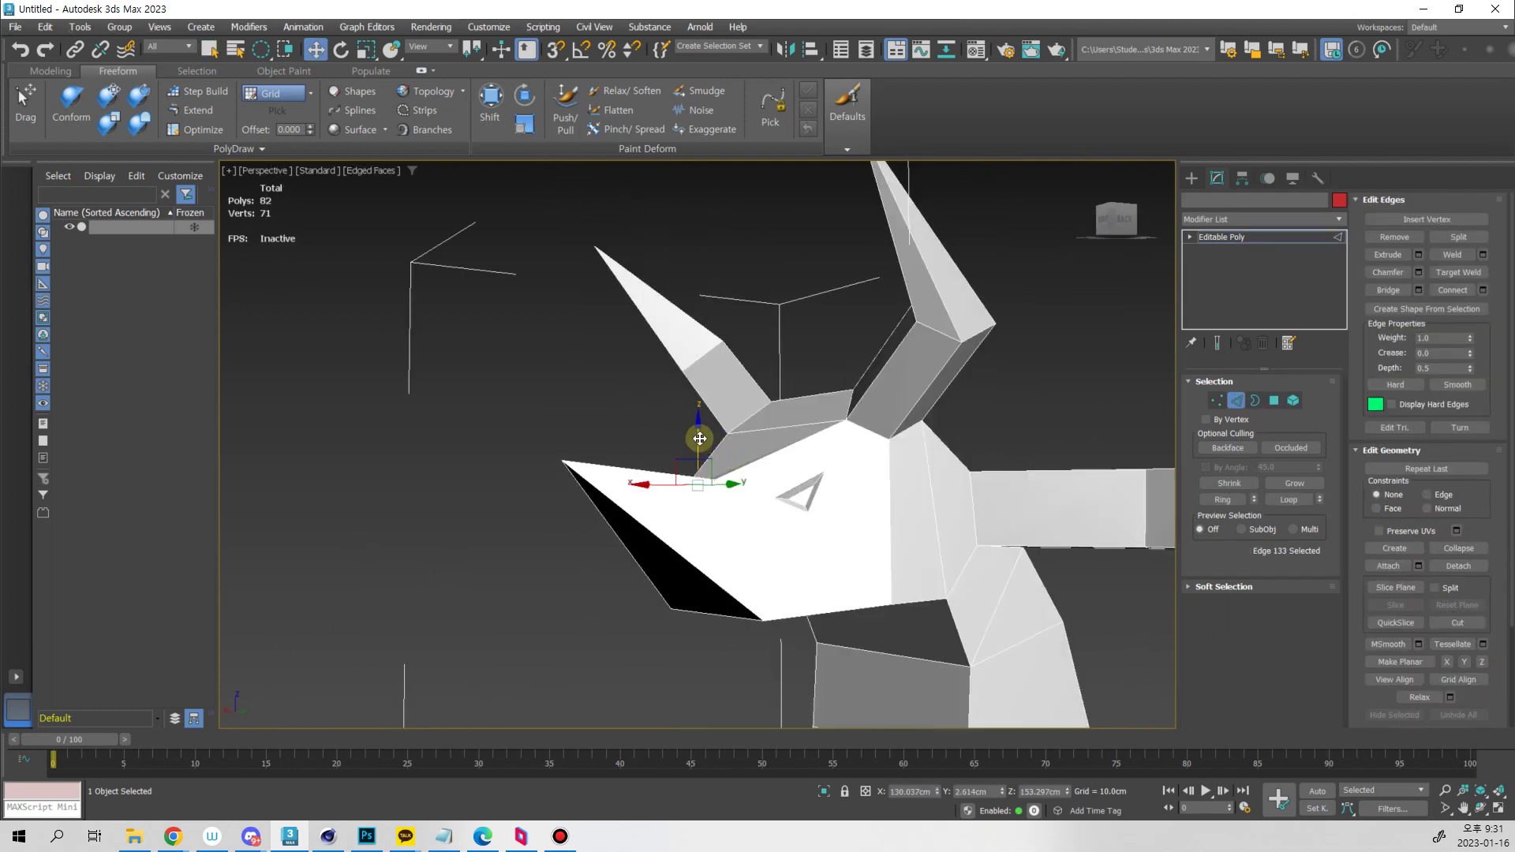
alt+middle_drag(687, 389, 890, 515)
Lower the upper muzzle corner vertex on the eye side slightly along the Z axis
key(1)
click(630, 478)
click(787, 466)
drag(790, 426, 790, 442)
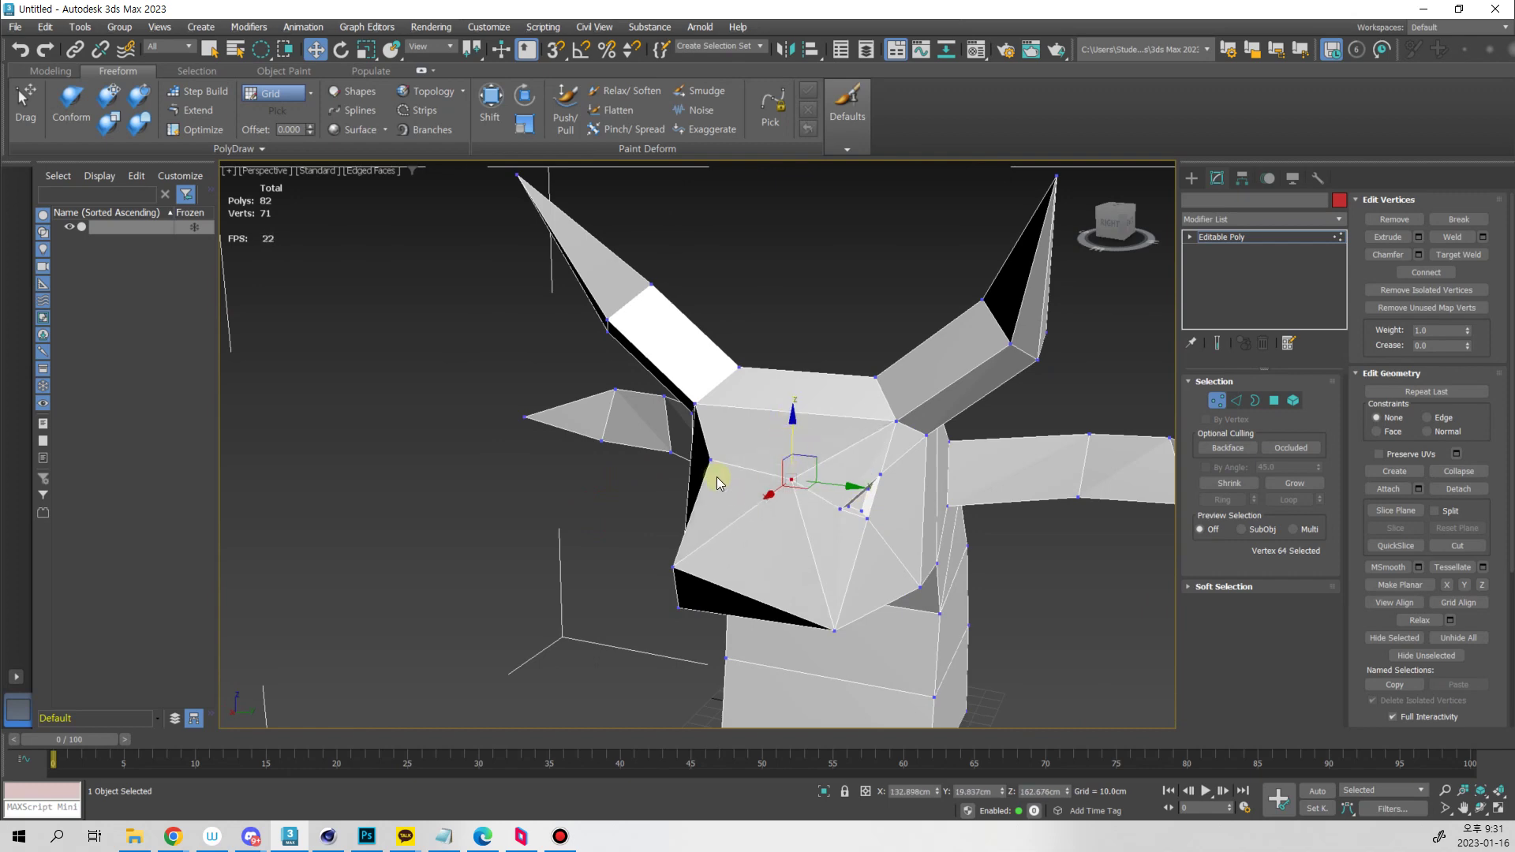
Move the opposite upper muzzle corner vertex outward and forward by about 4.7 cm in X and -4.9 cm in Y
alt+middle_drag(720, 484, 769, 534)
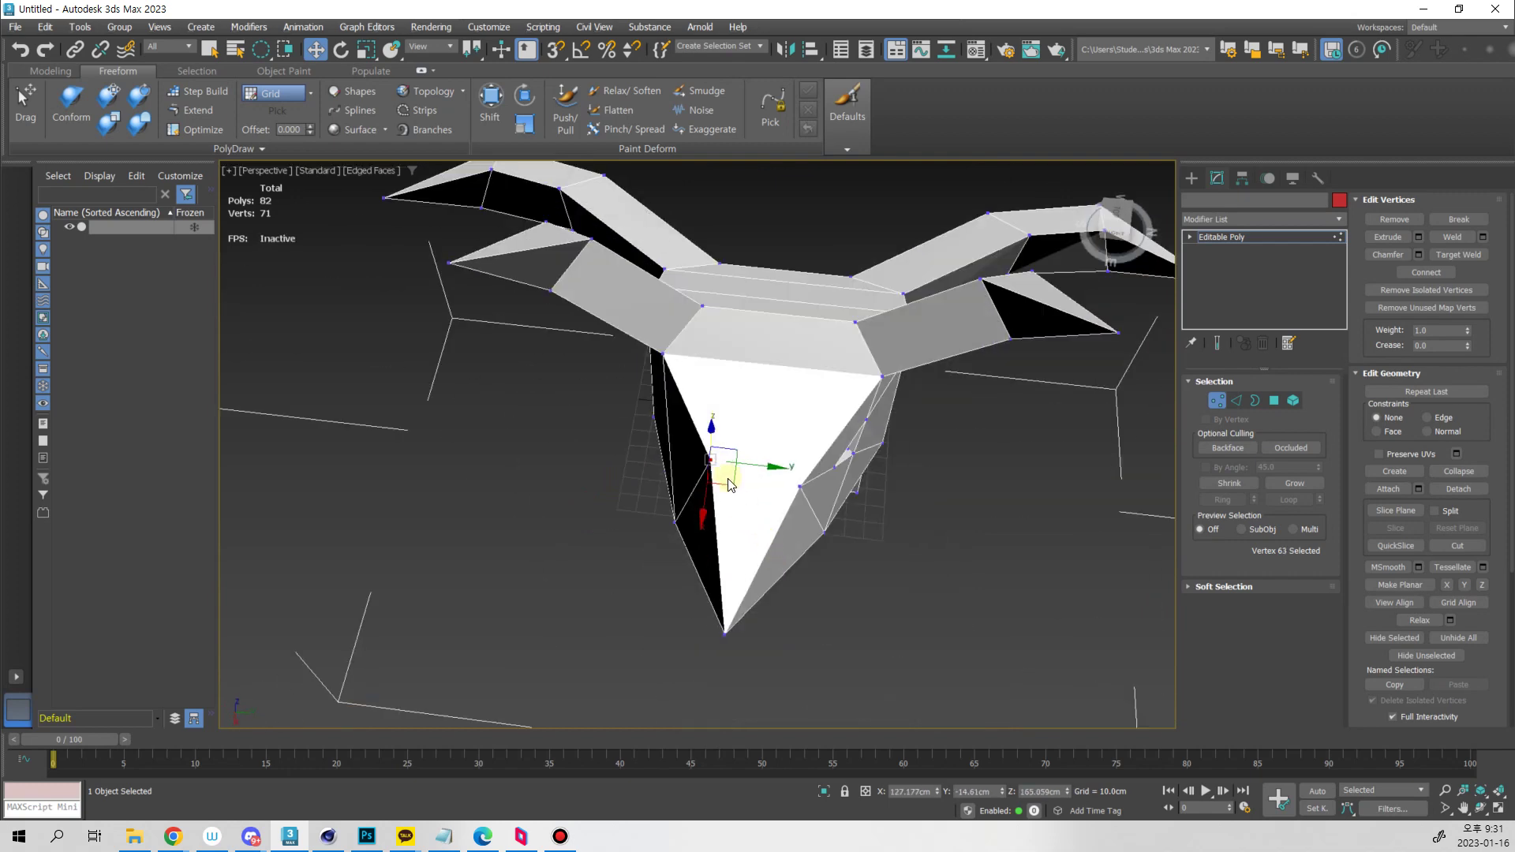
click(734, 502)
click(712, 464)
drag(726, 473, 720, 491)
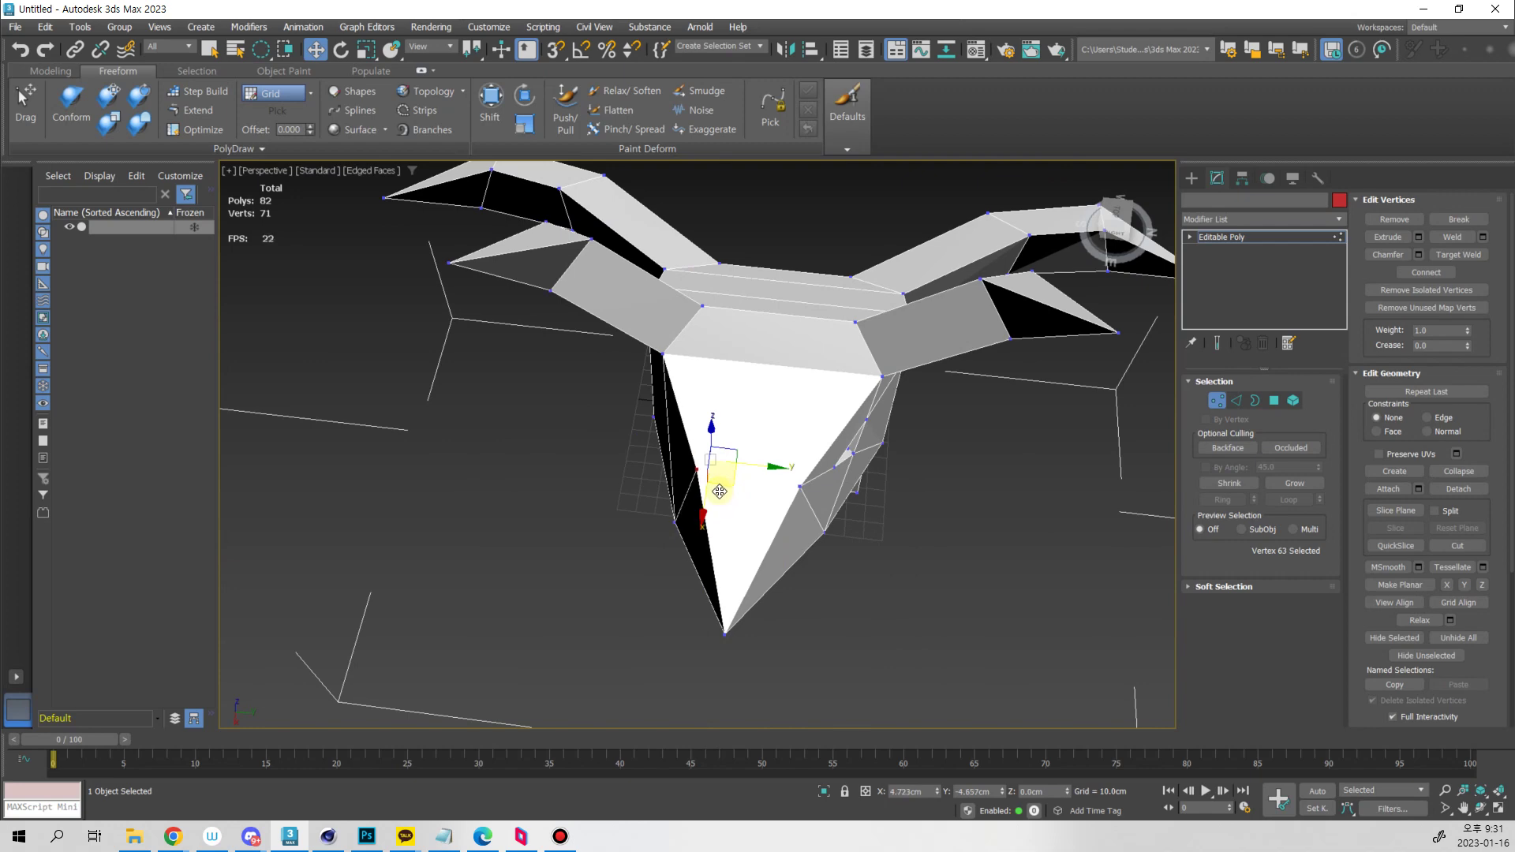
alt+middle_drag(720, 490, 1075, 335)
click(890, 465)
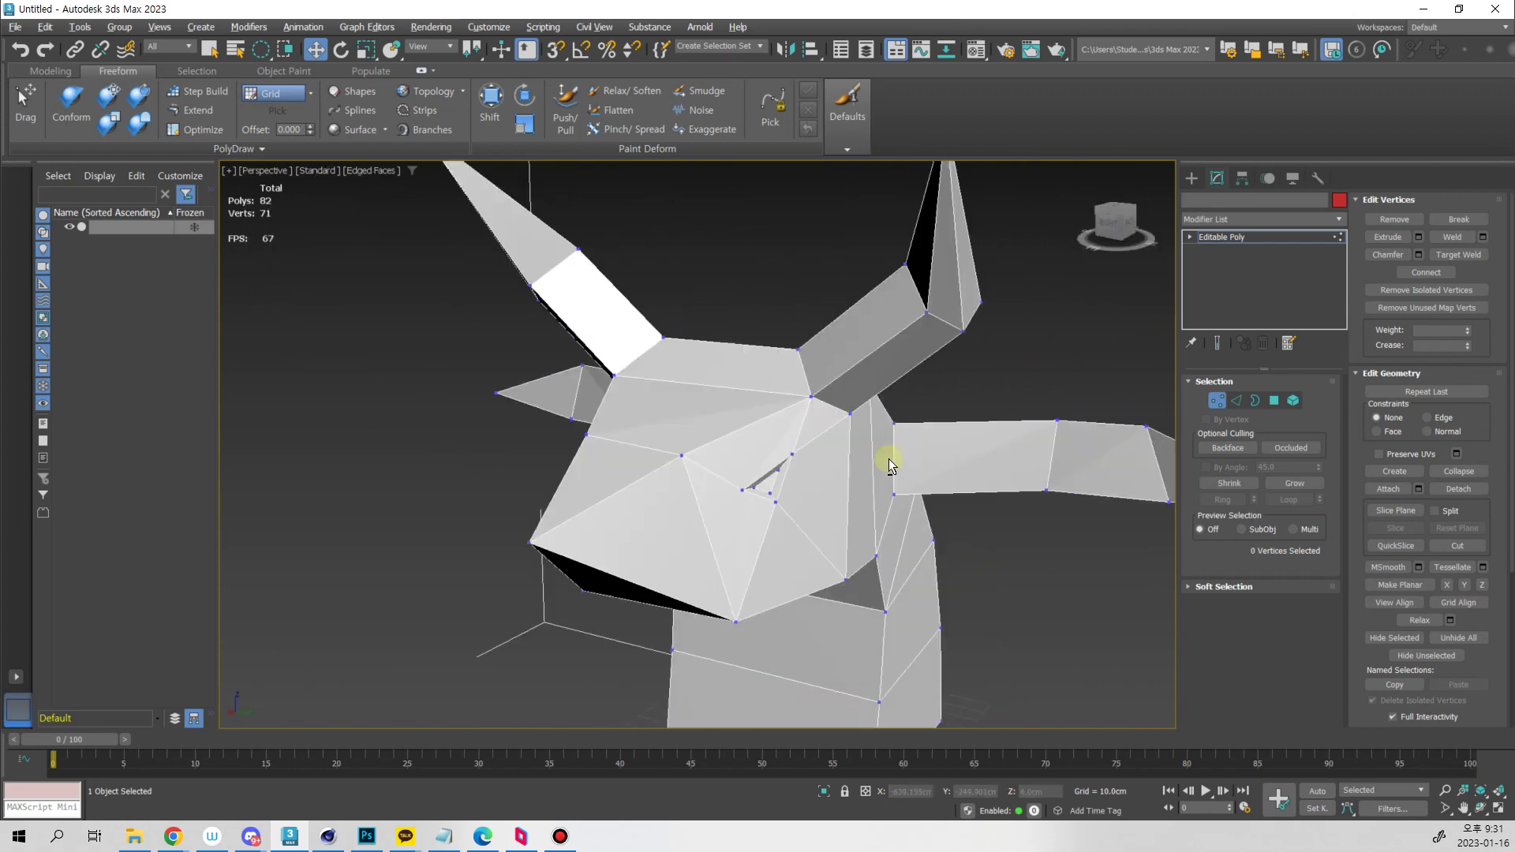
Connect the eye's front corner to the lower muzzle corner and the eye's upper corner to the rear jaw vertex
alt+middle_drag(890, 465, 771, 505)
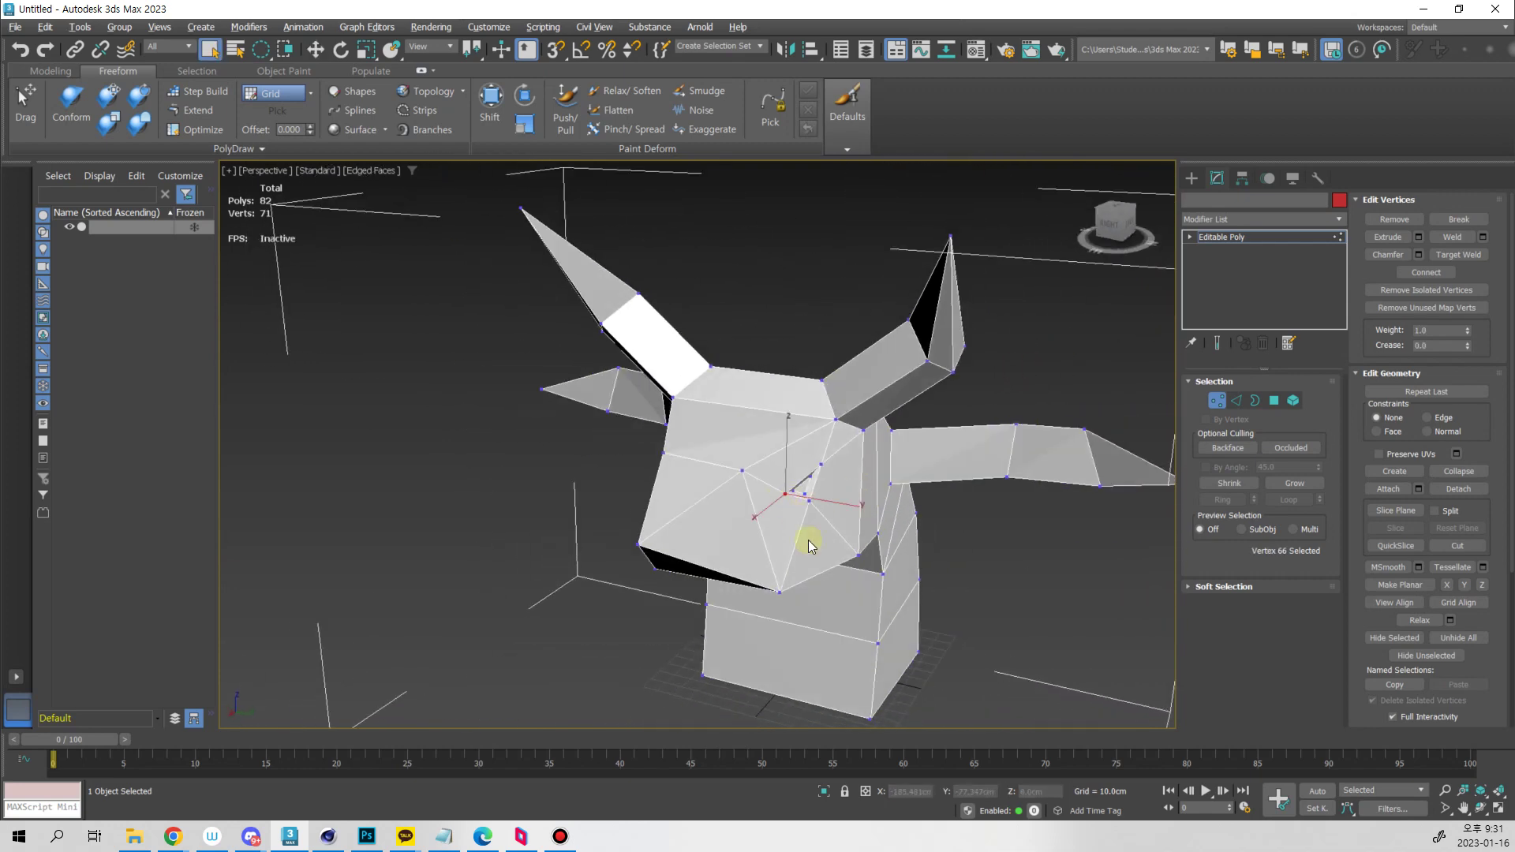
ctrl+click(778, 592)
alt+middle_drag(775, 599, 844, 627)
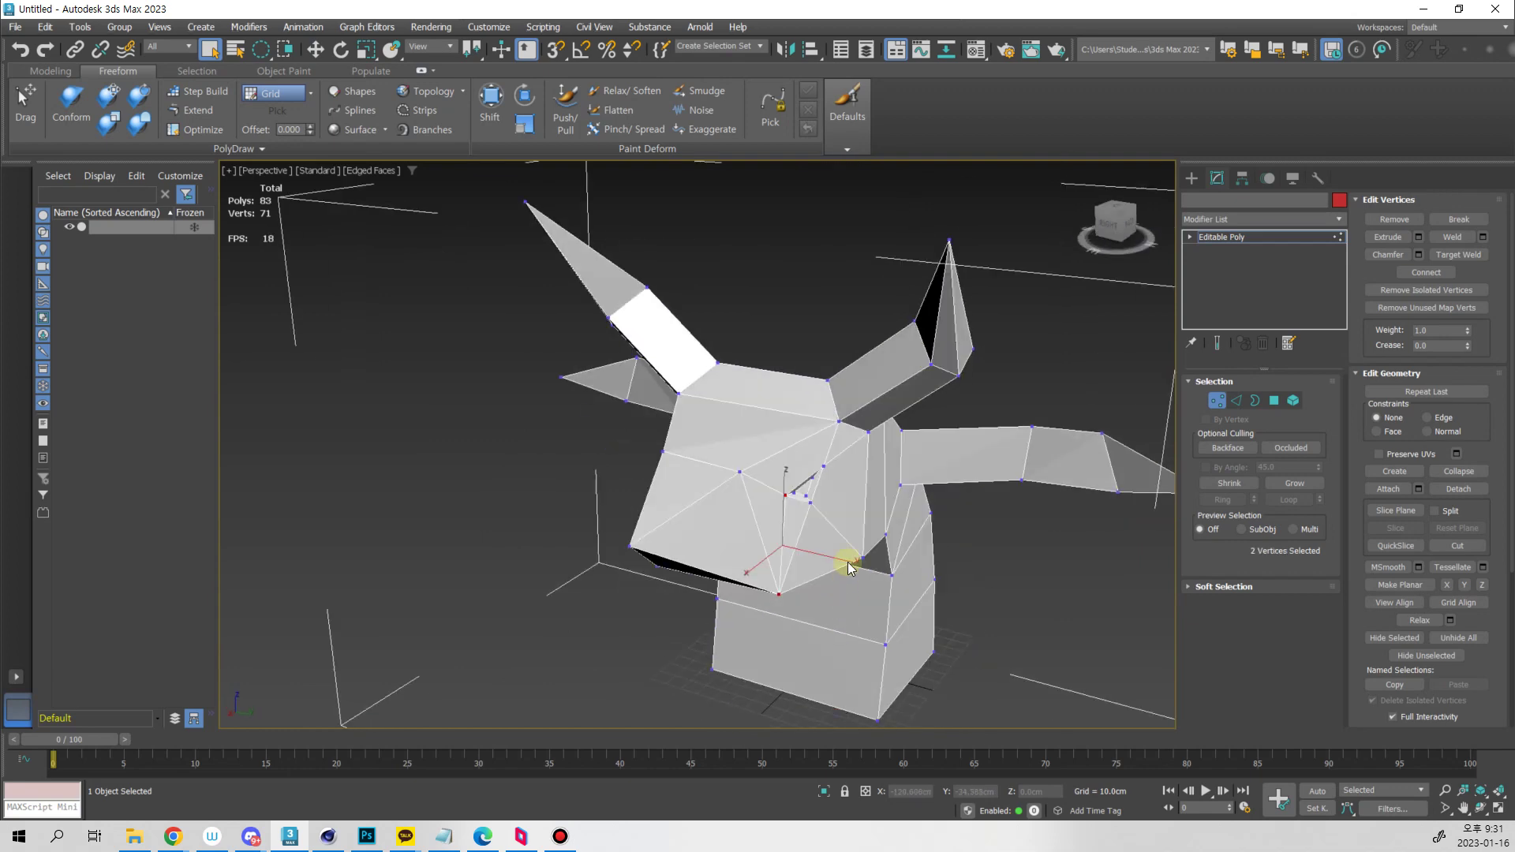
alt+middle_drag(849, 569, 913, 524)
click(803, 466)
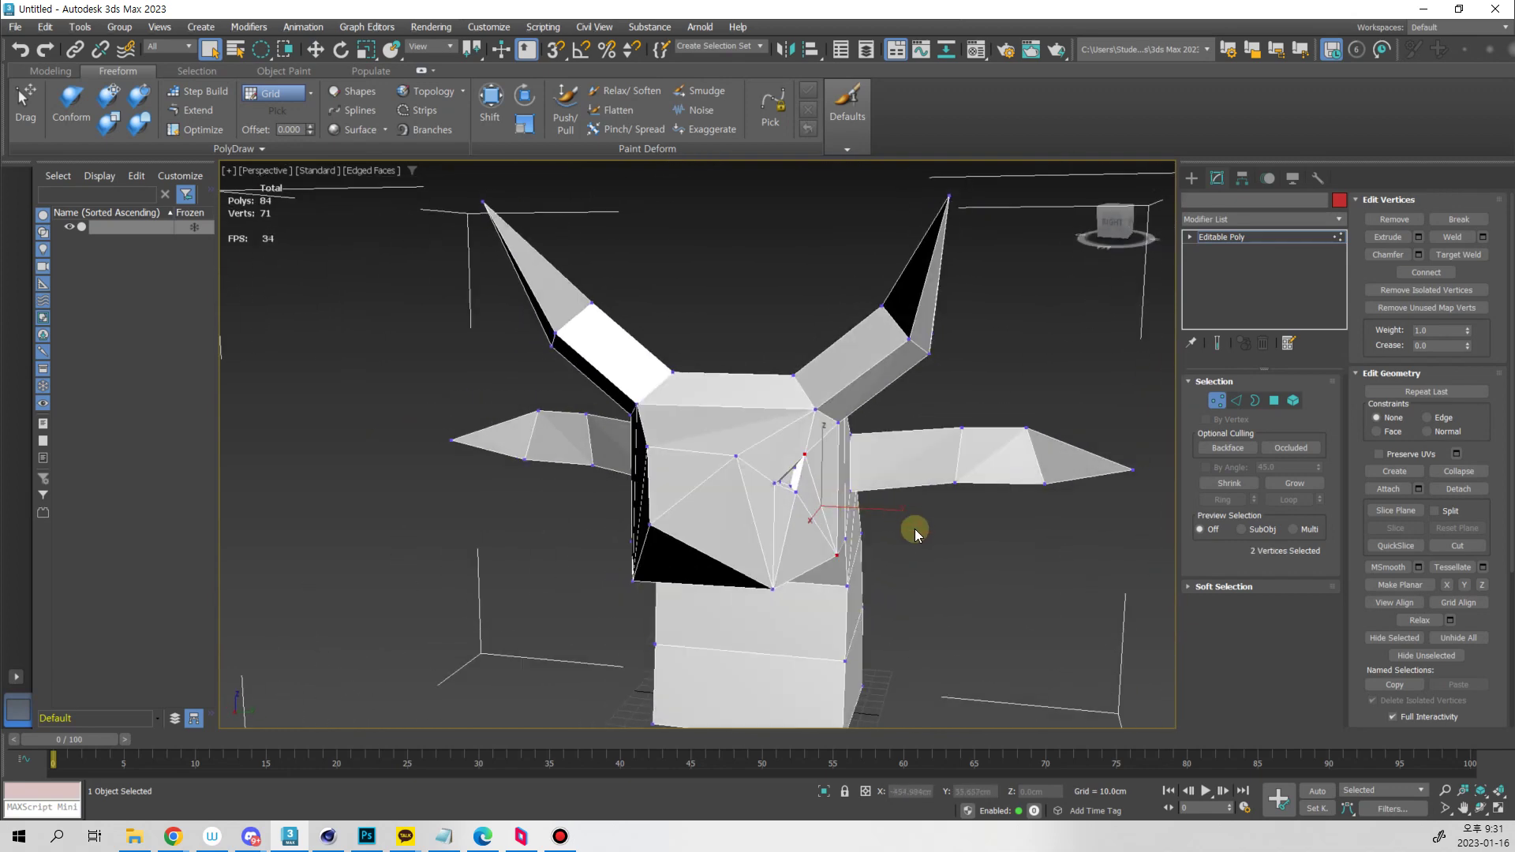
Lower the vertex at the eye's front corner slightly along the Z axis
key(1)
key(1)
click(775, 482)
key(w)
alt+middle_drag(811, 514, 791, 468)
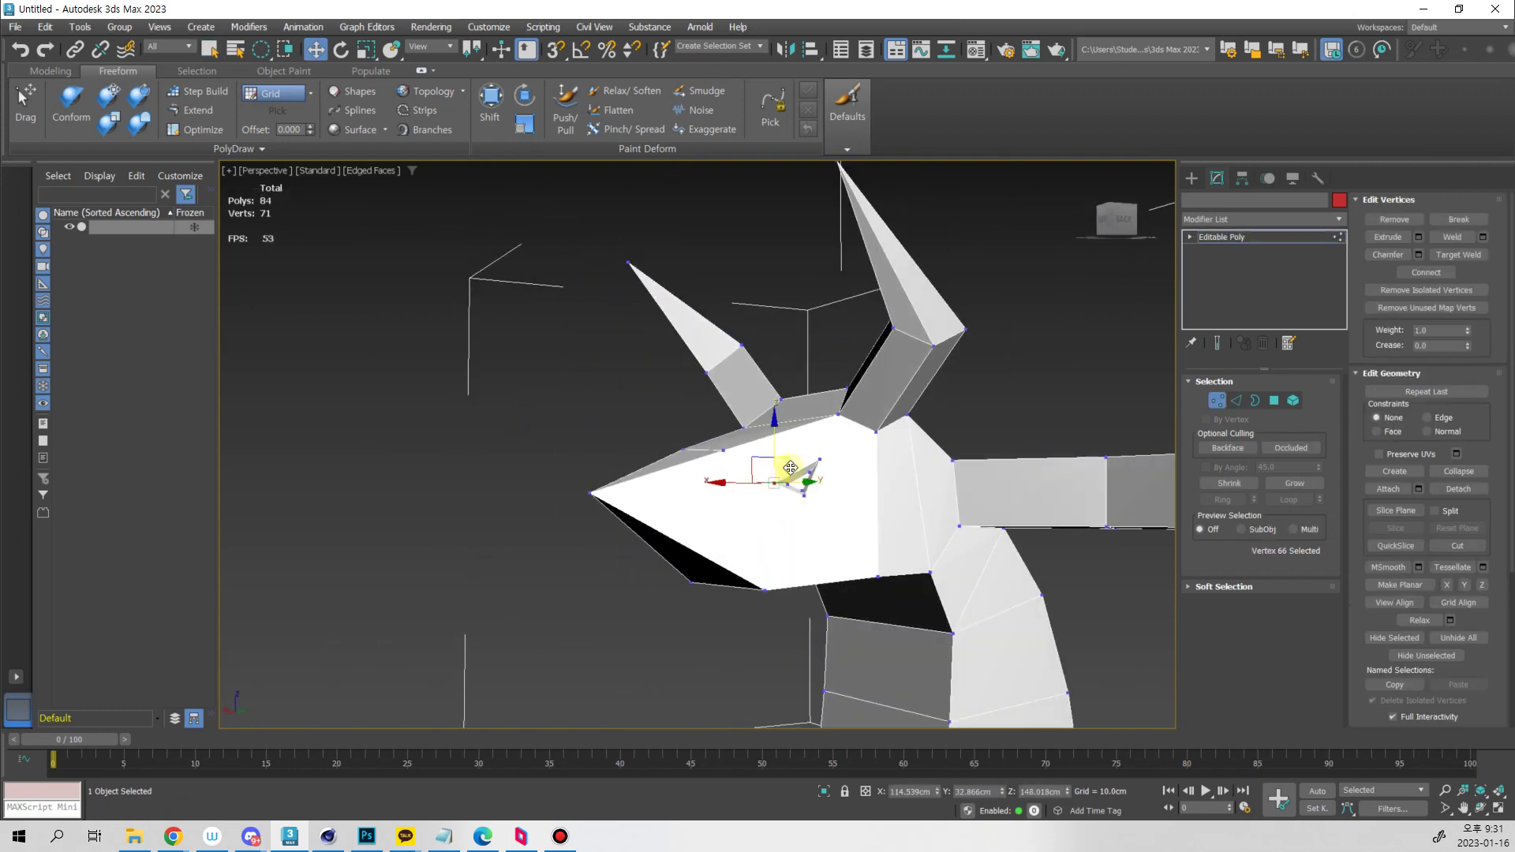
drag(774, 442, 771, 450)
alt+middle_drag(771, 450, 984, 531)
click(983, 534)
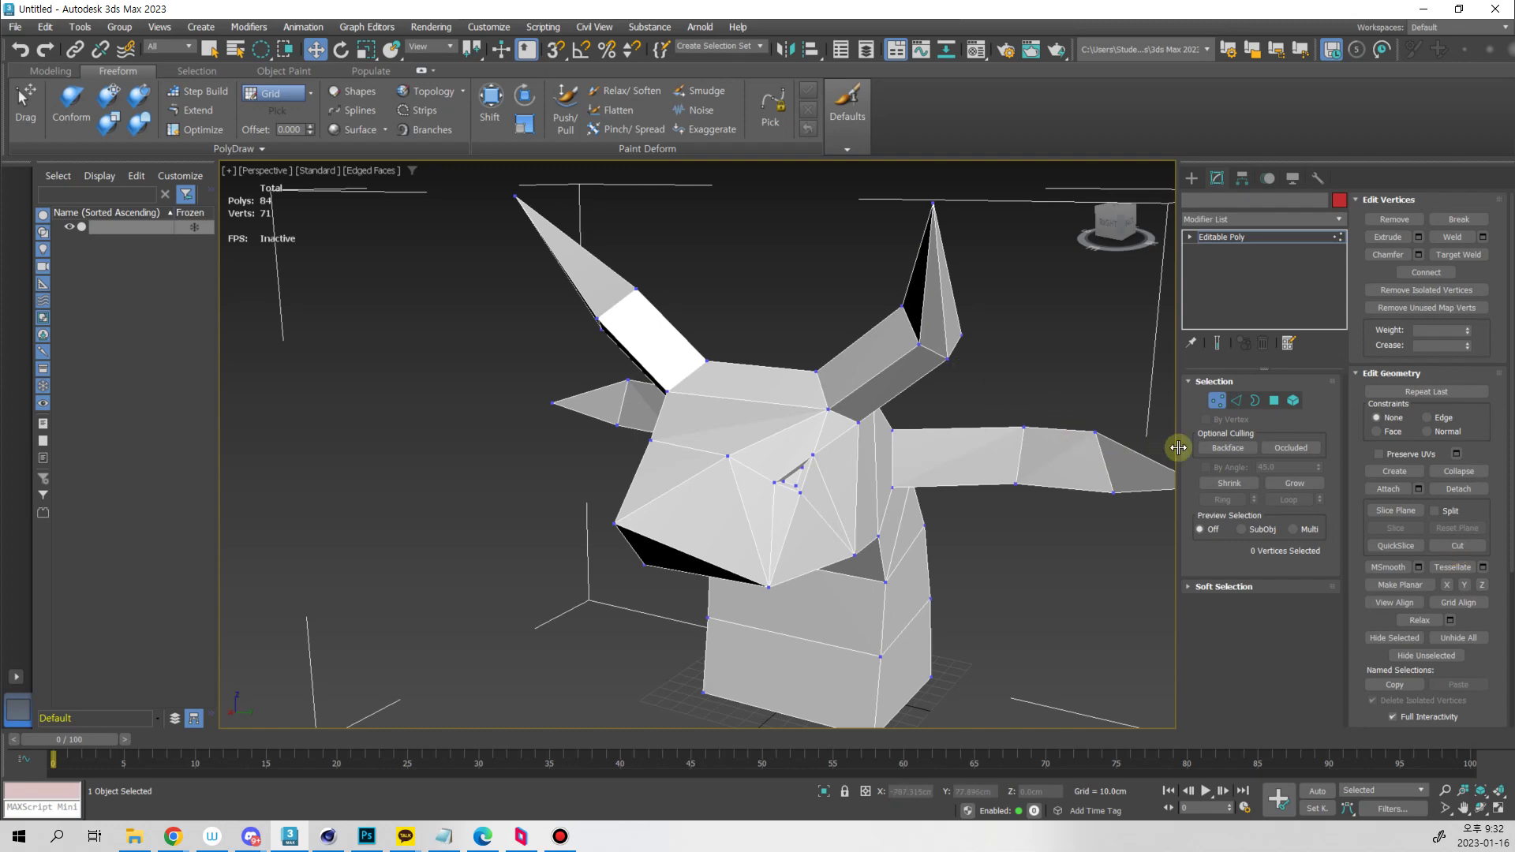
alt+middle_drag(1018, 505, 978, 547)
key(2)
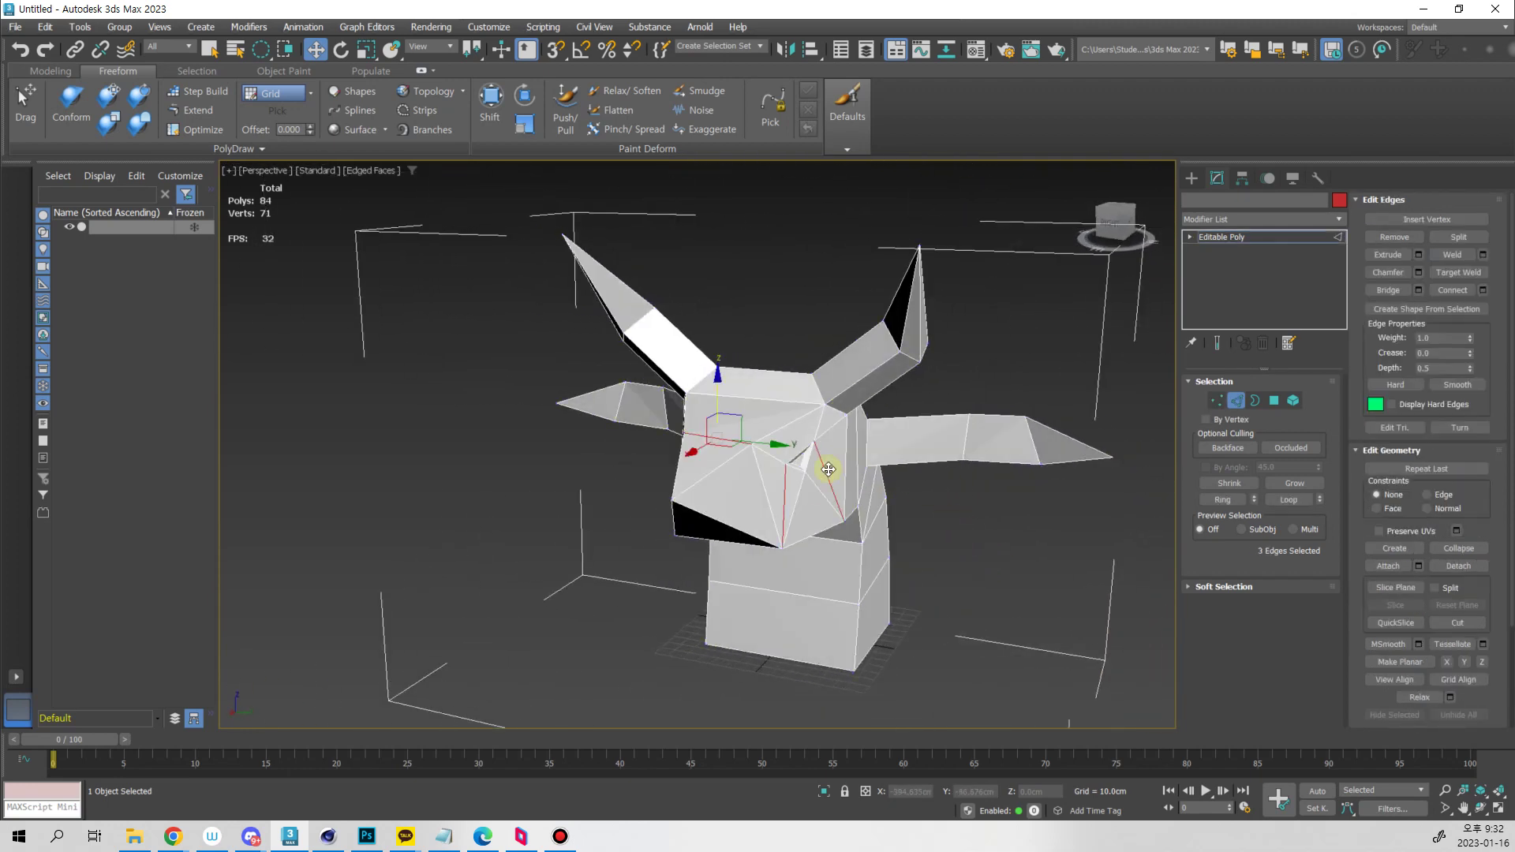
alt+middle_drag(827, 470, 831, 513)
key(q)
alt+middle_drag(816, 450, 862, 481)
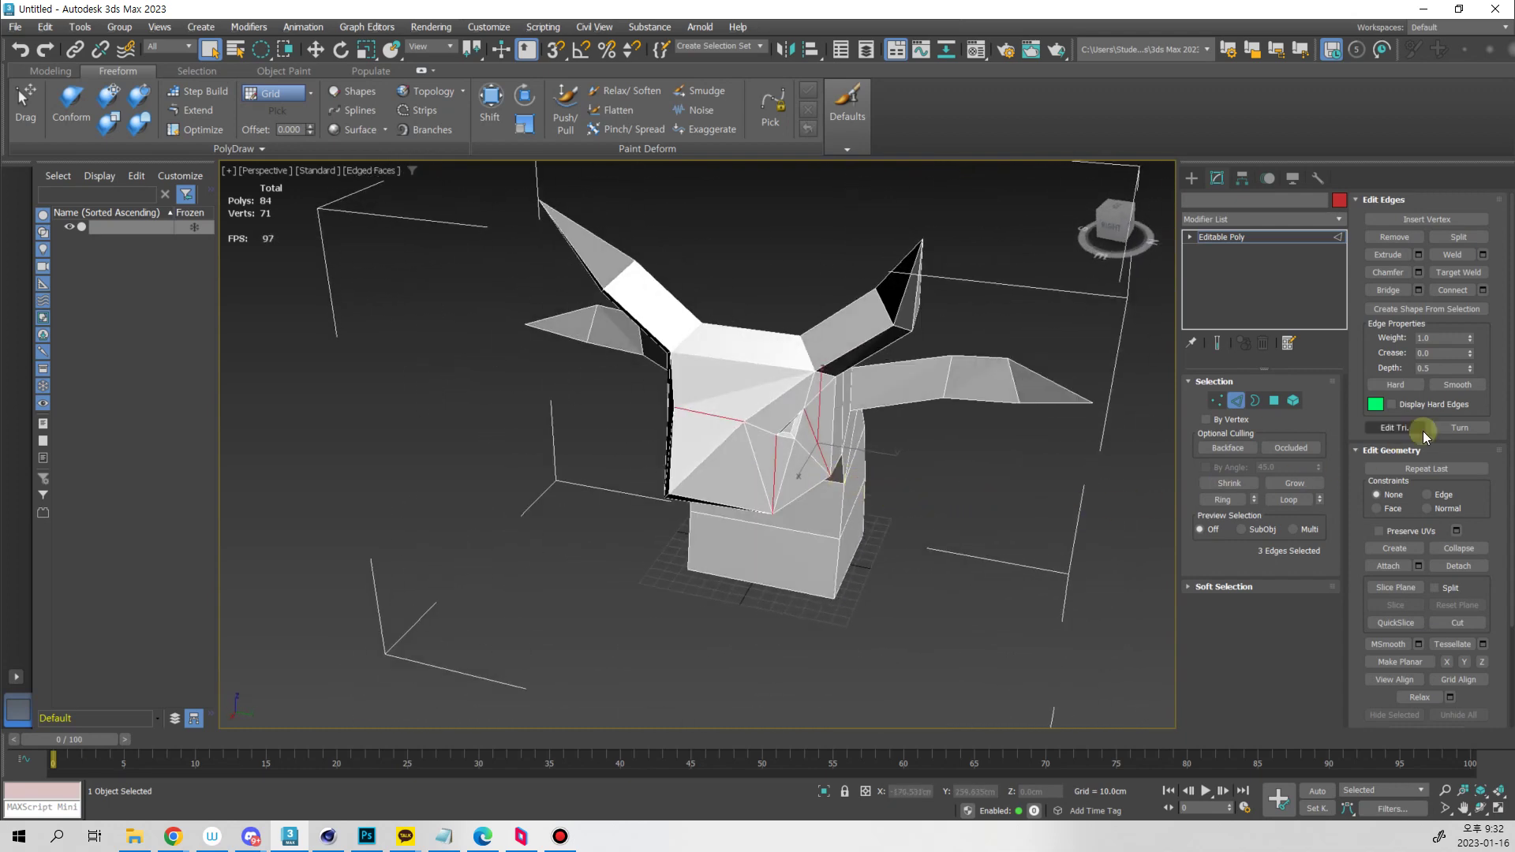
key(1)
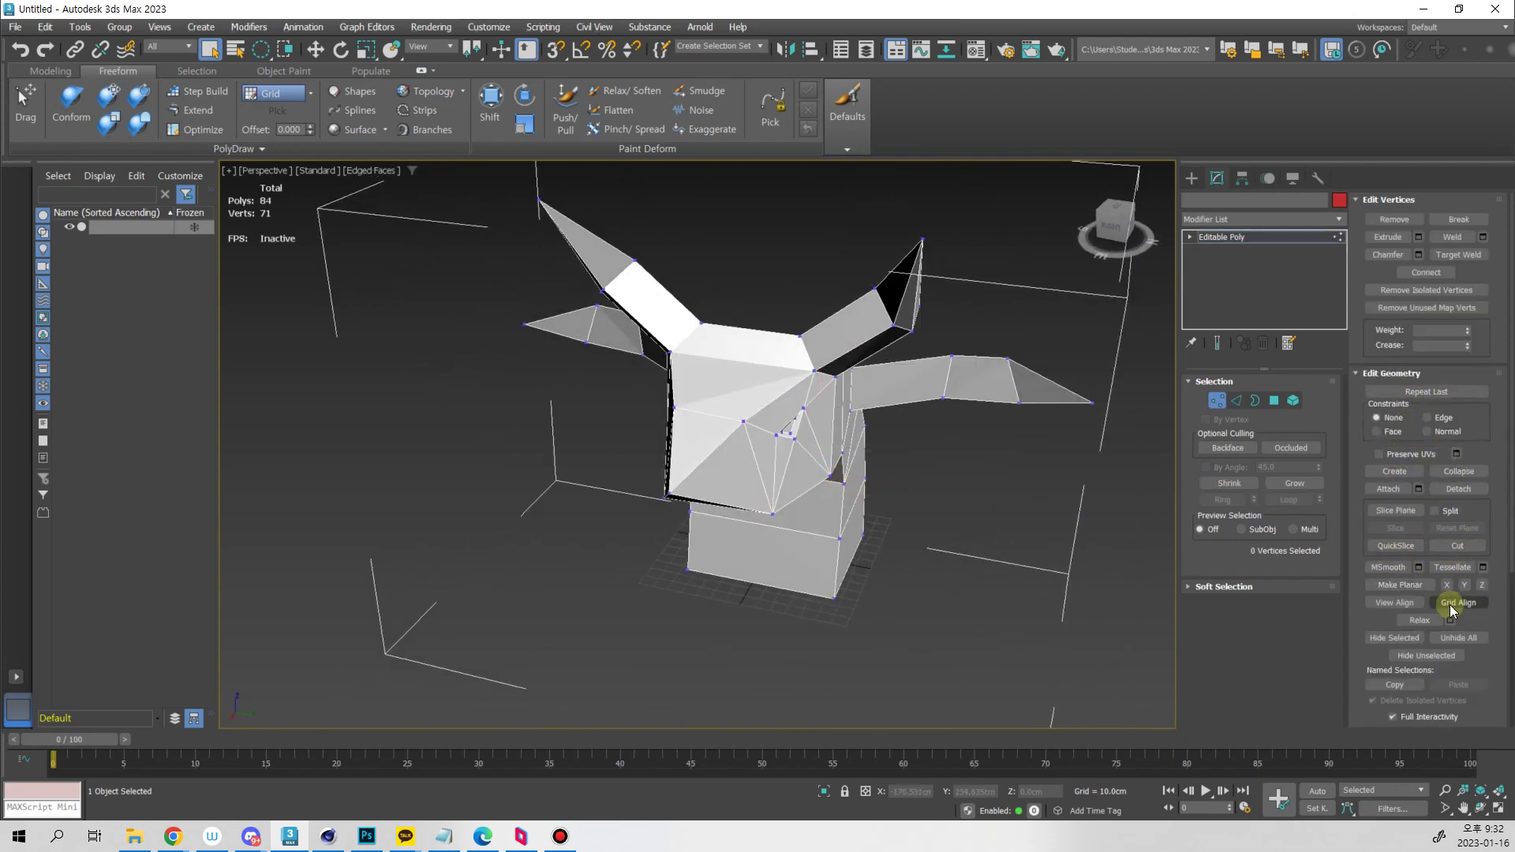
Select the six vertices along the back of the neck and scale them along the X axis to flatten them into a vertical plane
alt+middle_drag(907, 576, 961, 550)
key(F3)
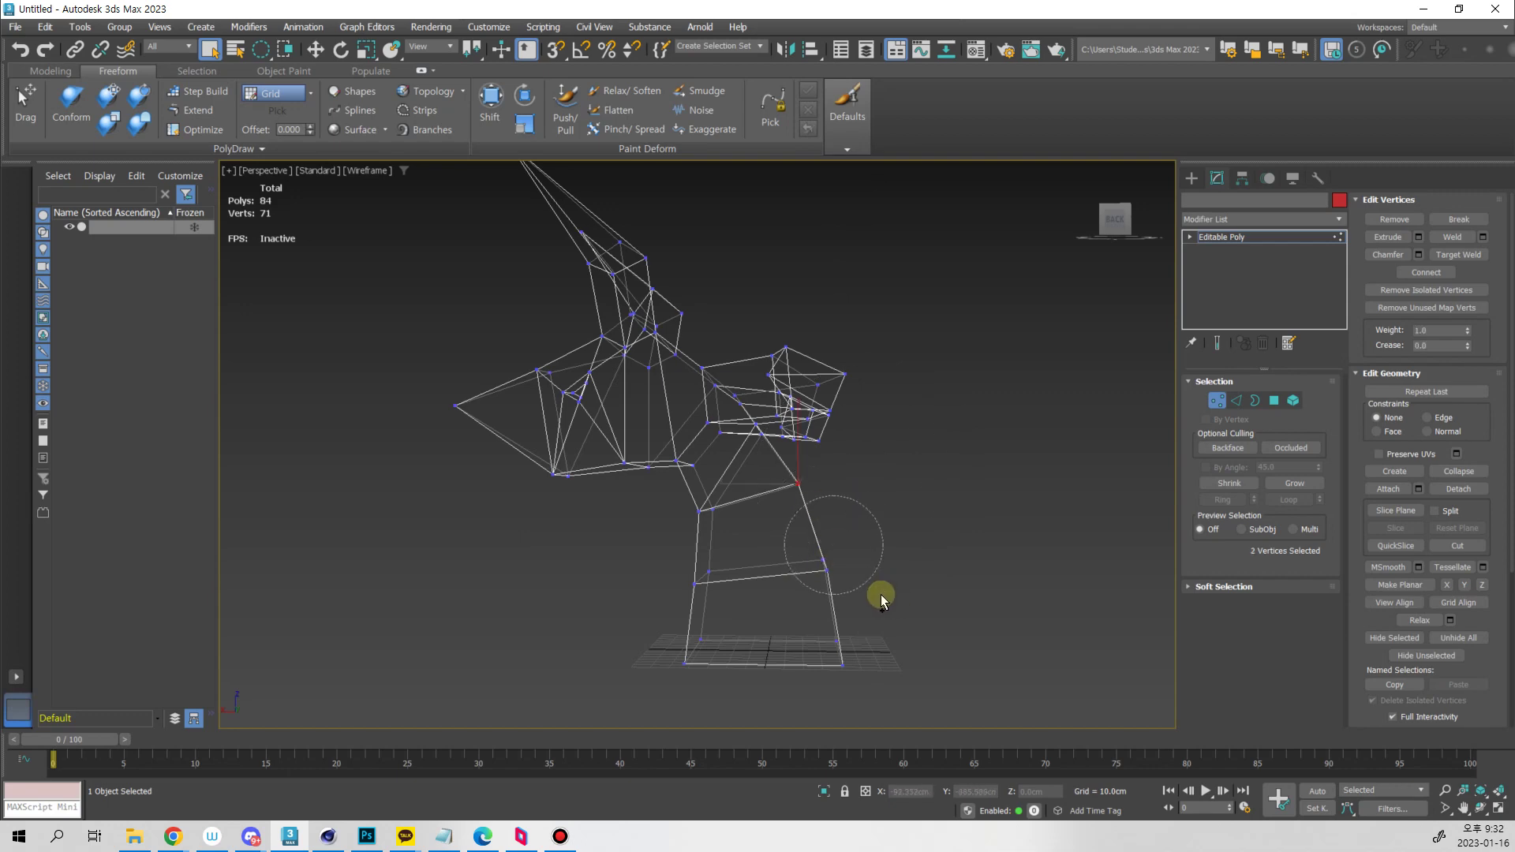
drag(882, 600, 862, 646)
mouse_move(863, 647)
alt+middle_down()
mouse_move(864, 605)
mouse_move(885, 625)
mouse_move(849, 655)
alt+middle_up()
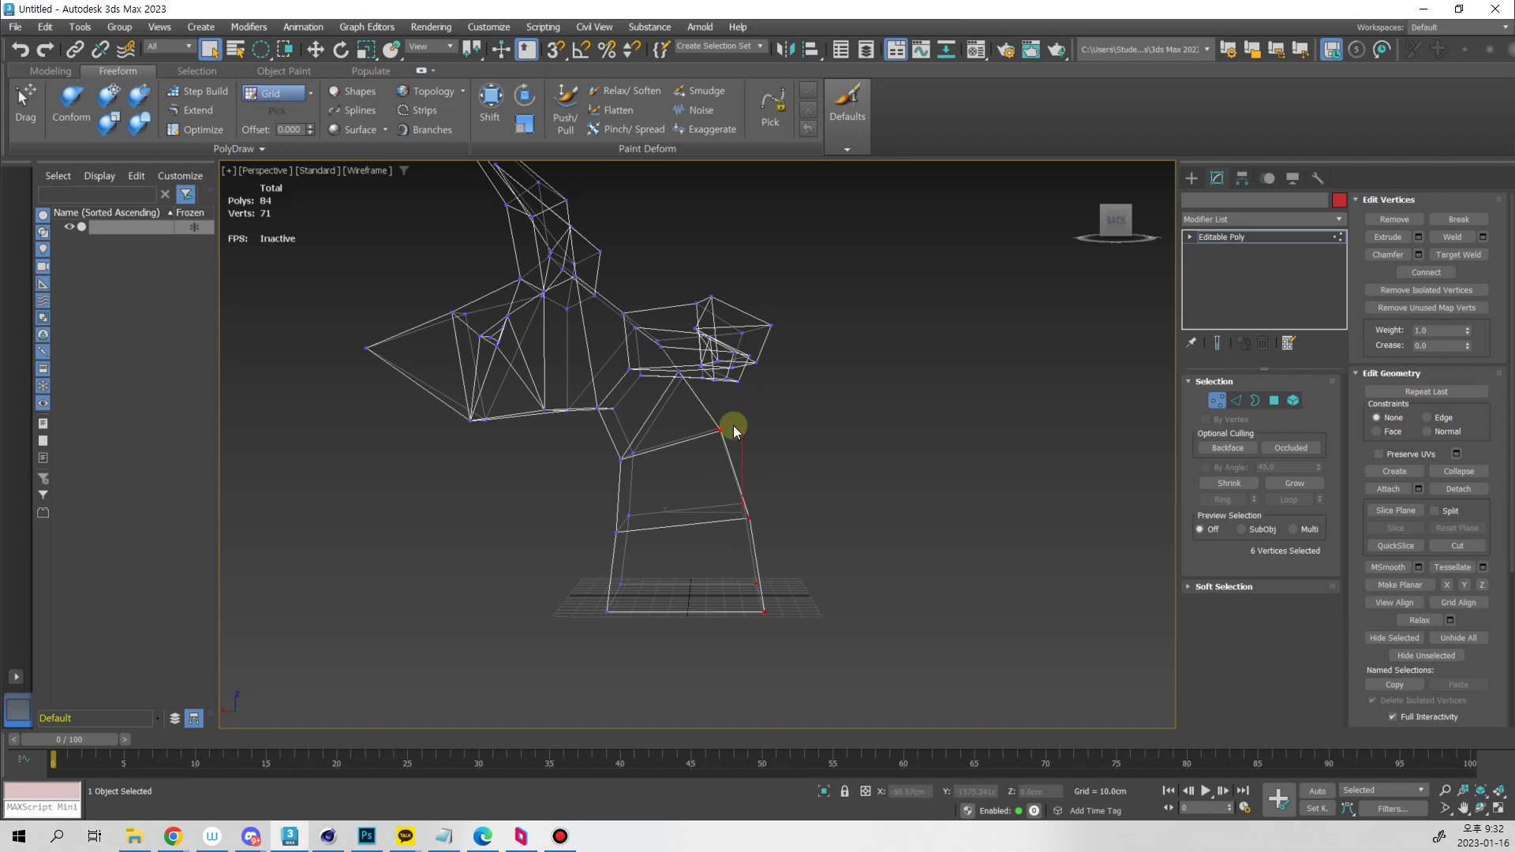
middle_drag(799, 590, 825, 519)
key(r)
drag(829, 518, 551, 487)
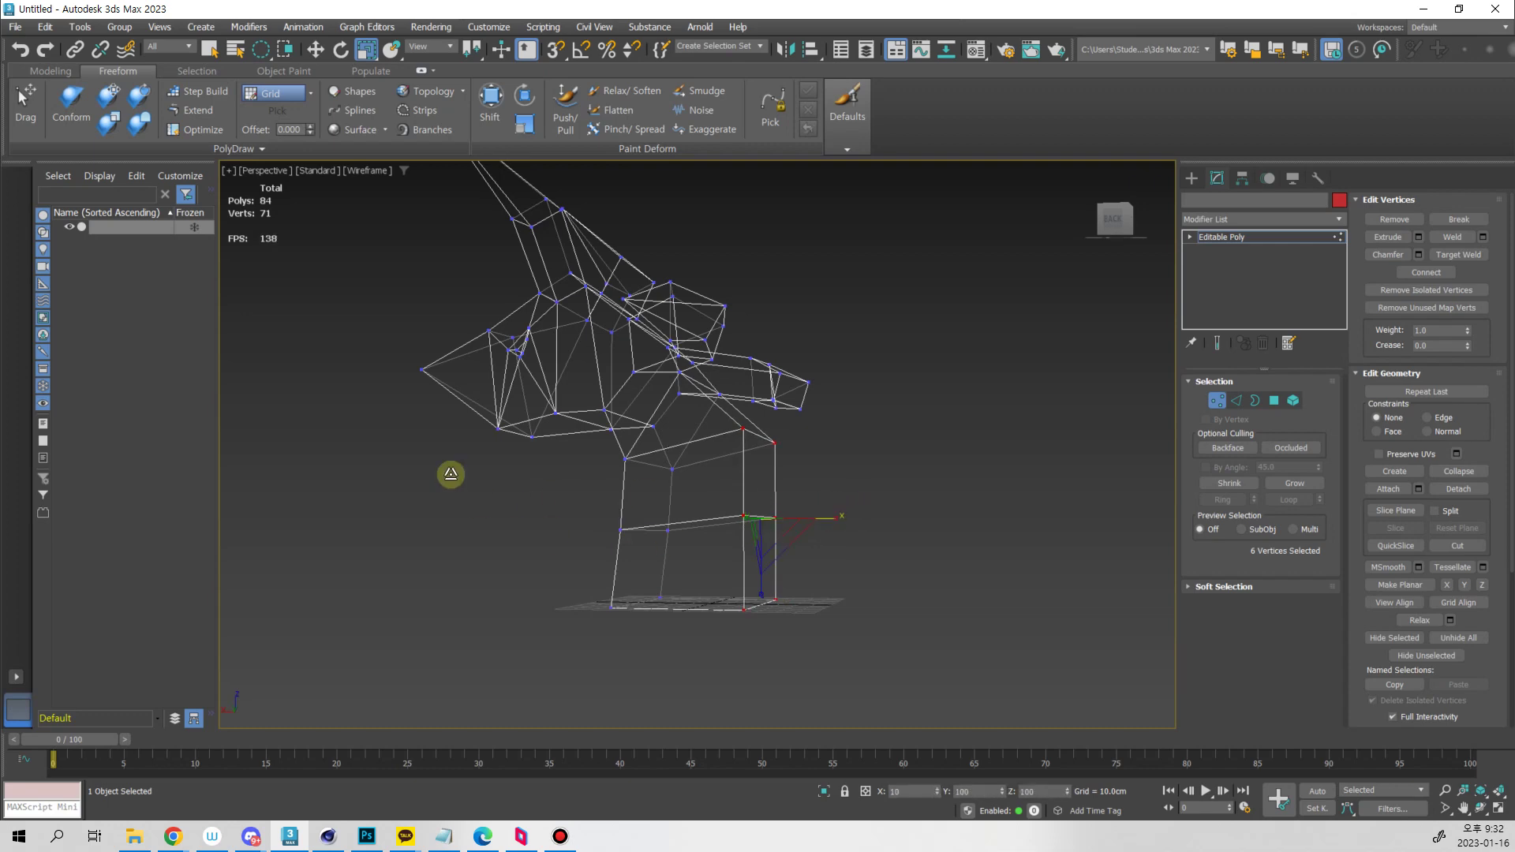
Move the six back neck vertices about 20 cm backward along the X axis
alt+middle_drag(457, 534, 774, 484)
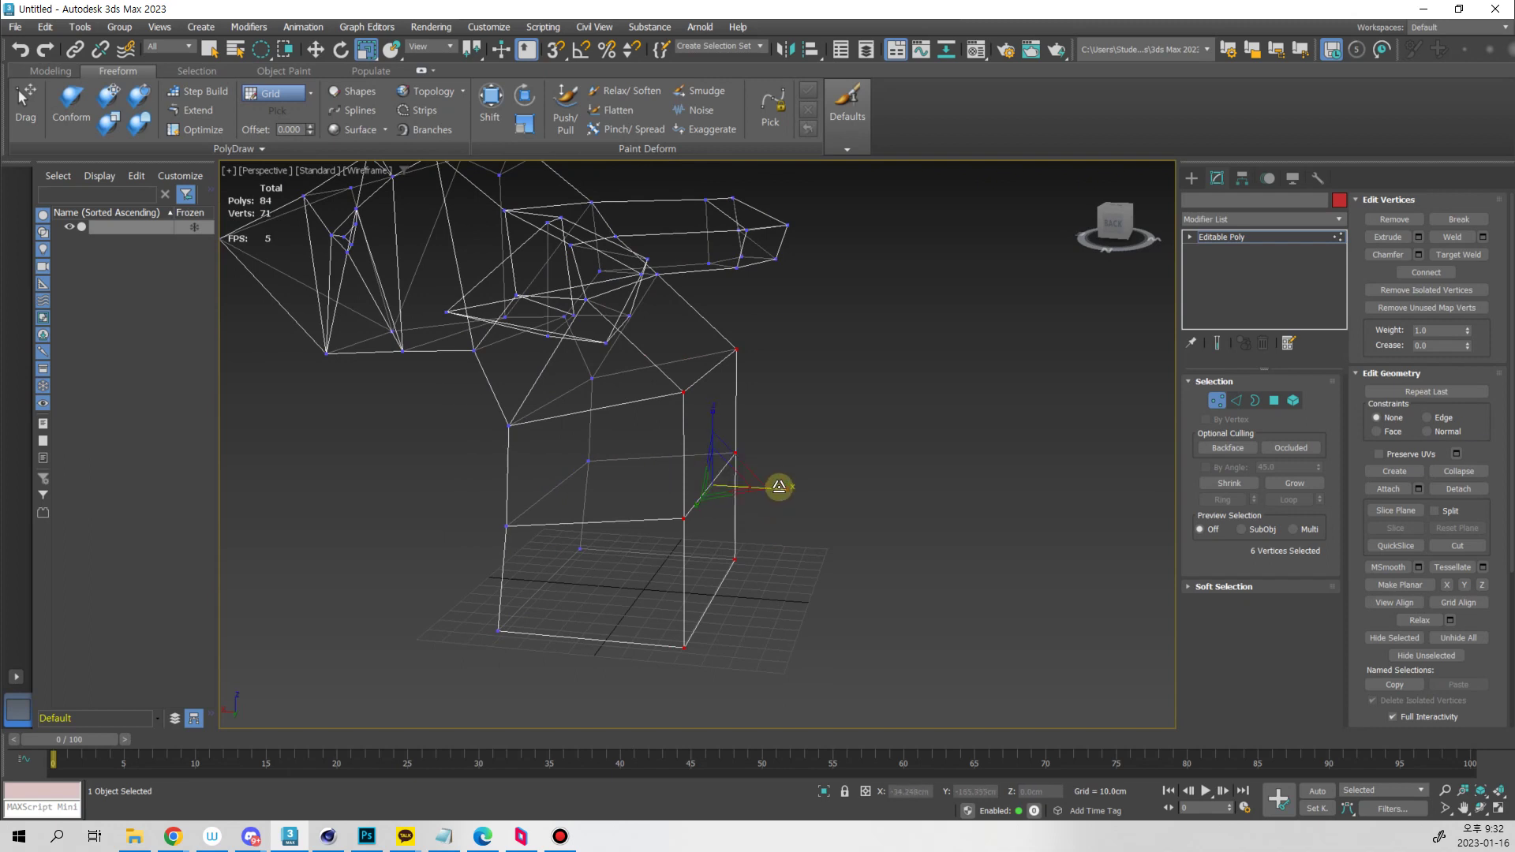
middle_drag(746, 552, 766, 578)
key(F3)
key(w)
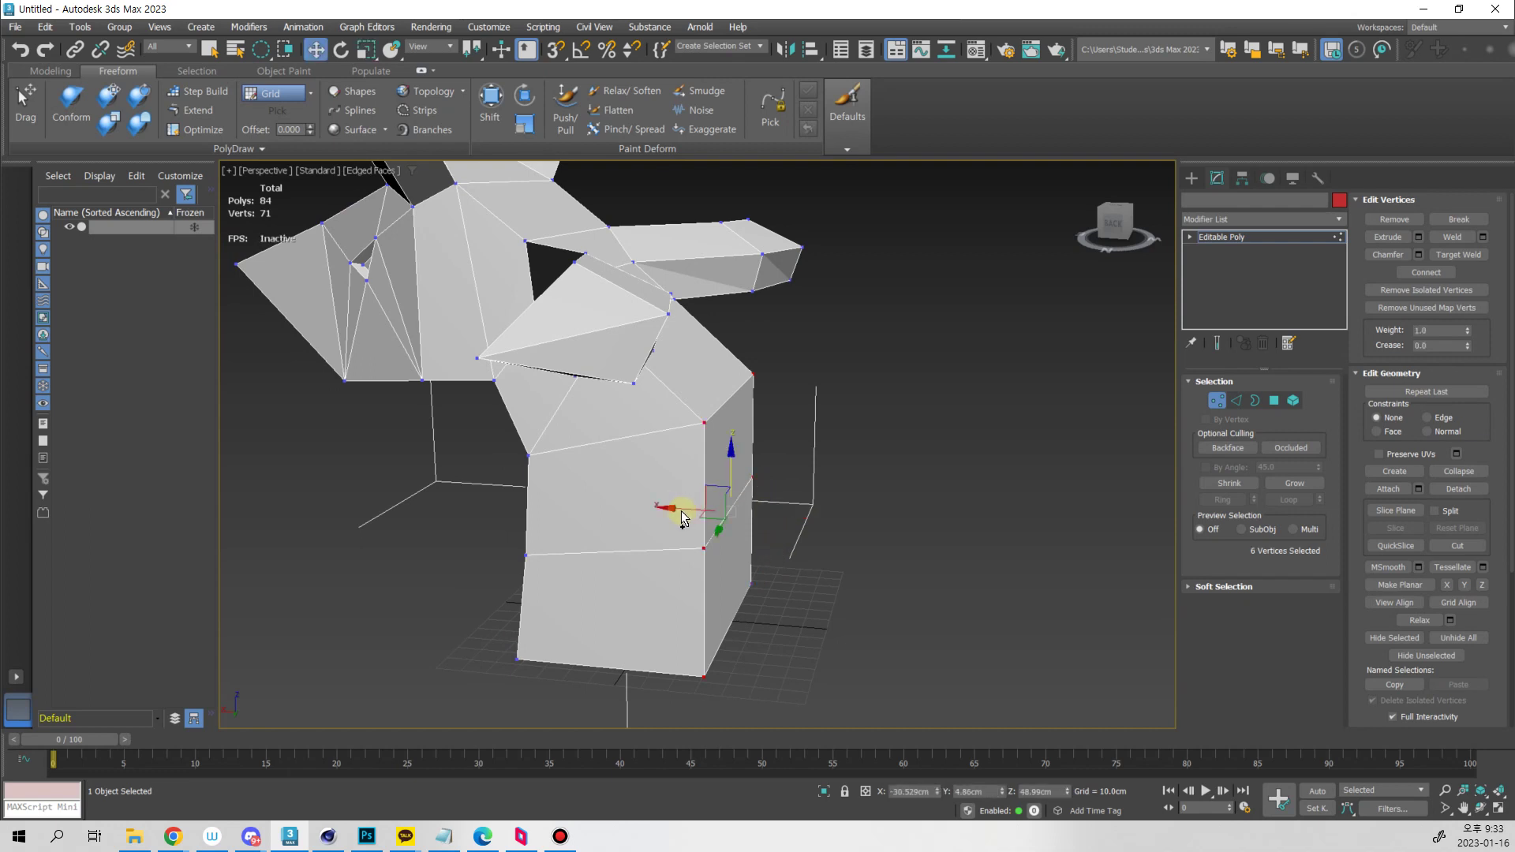
drag(682, 510, 761, 420)
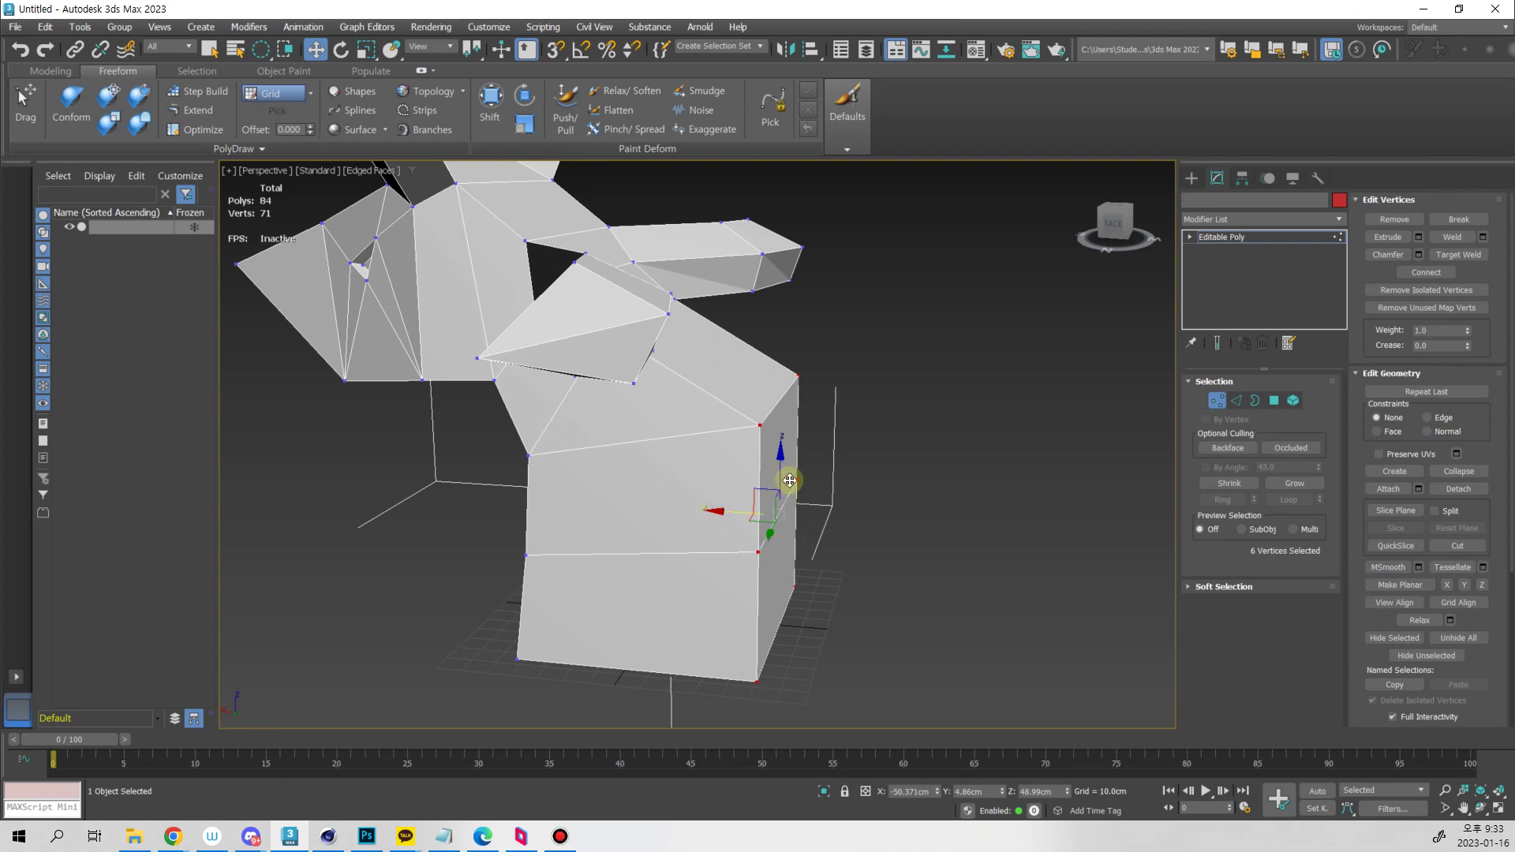
middle_drag(772, 392, 849, 554)
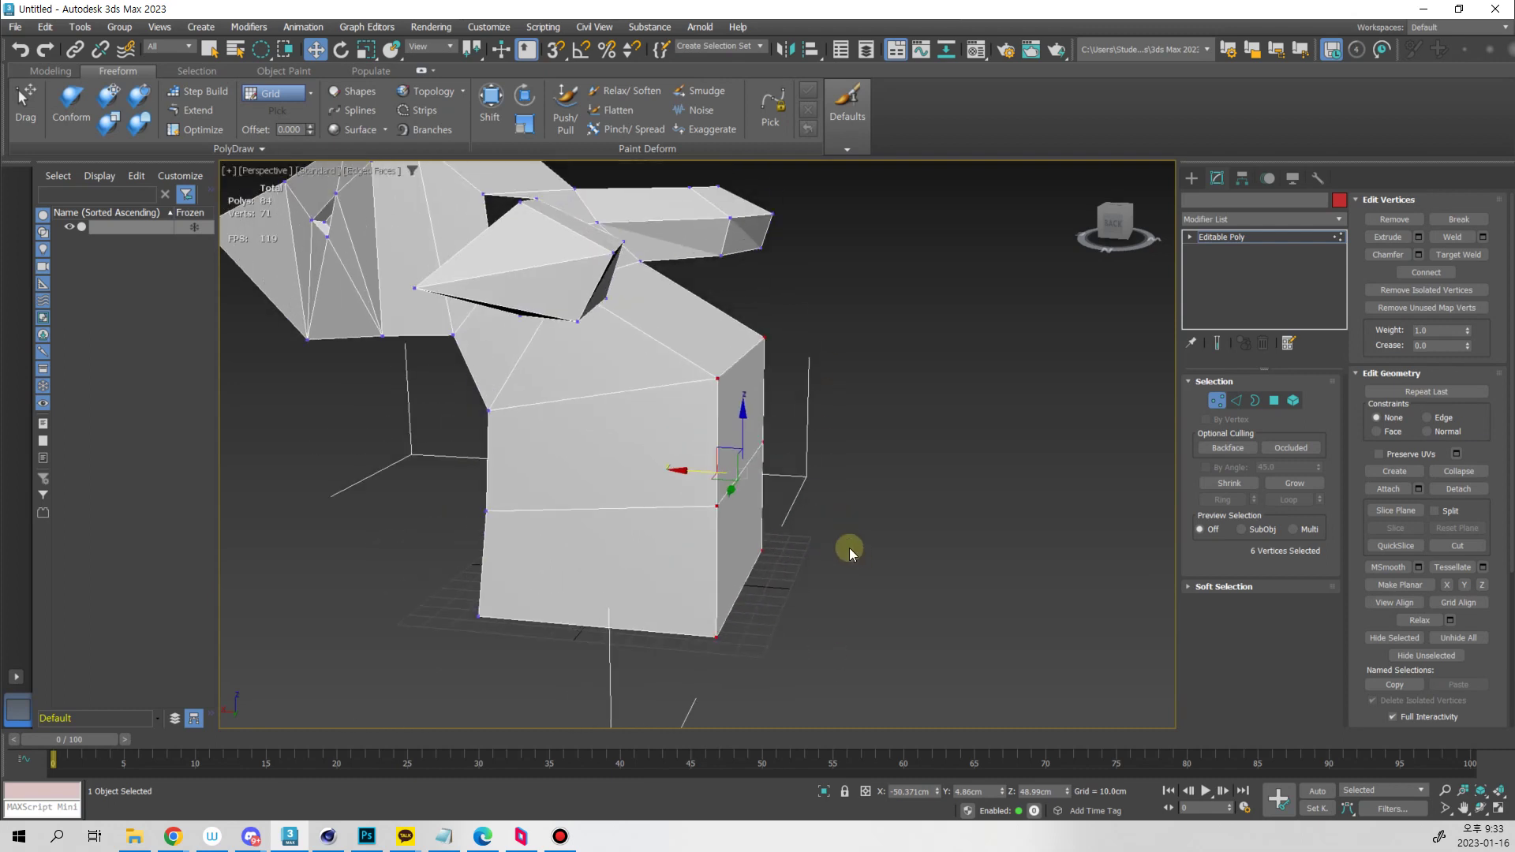
Undo the last move of the back neck vertices and try making them planar in X
key(ctrl+z)
key(ctrl+z)
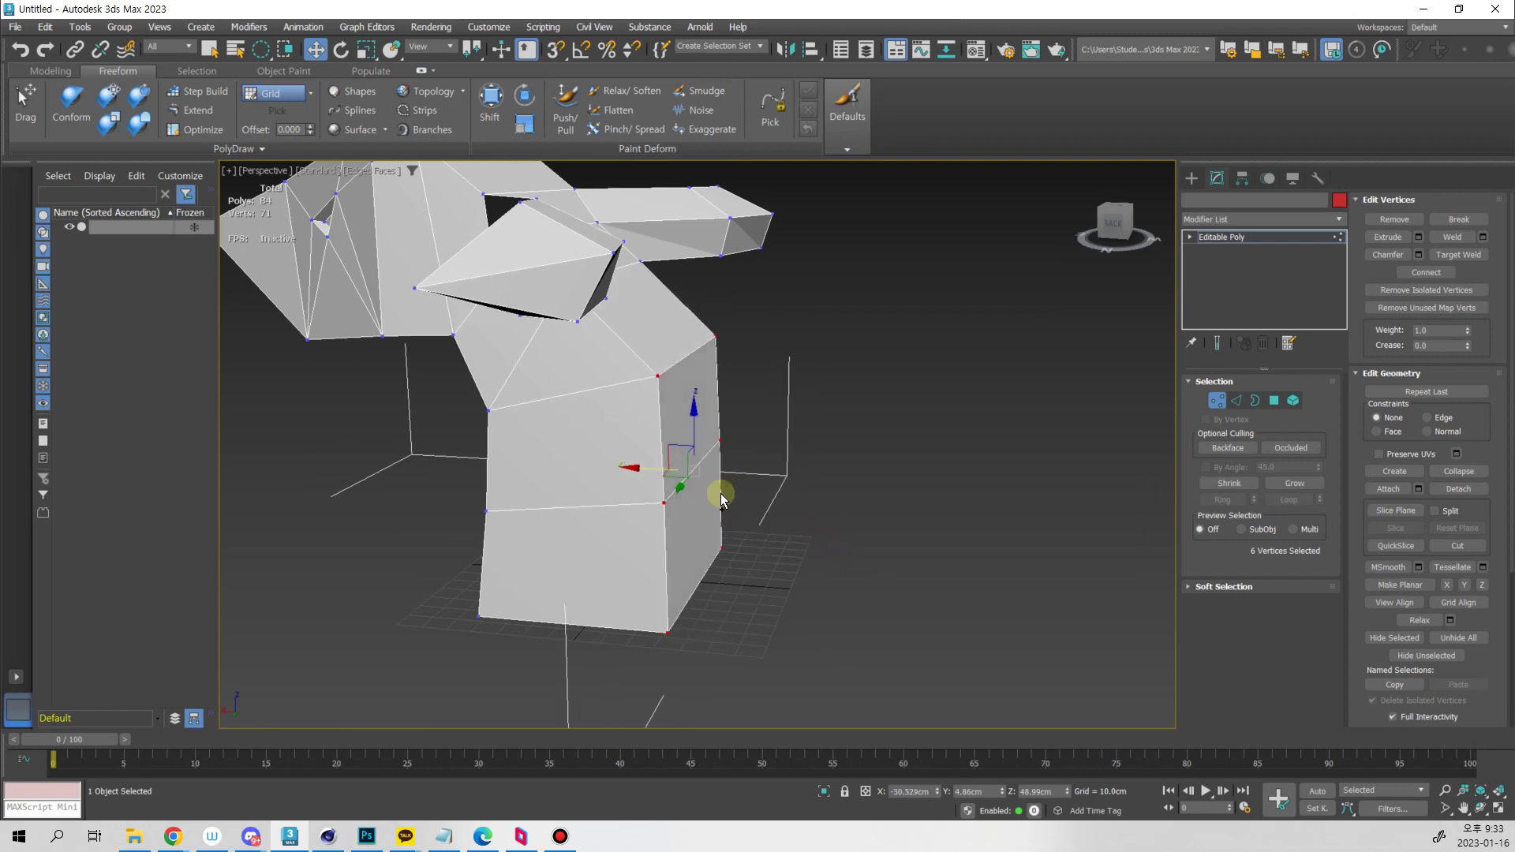
click(1449, 586)
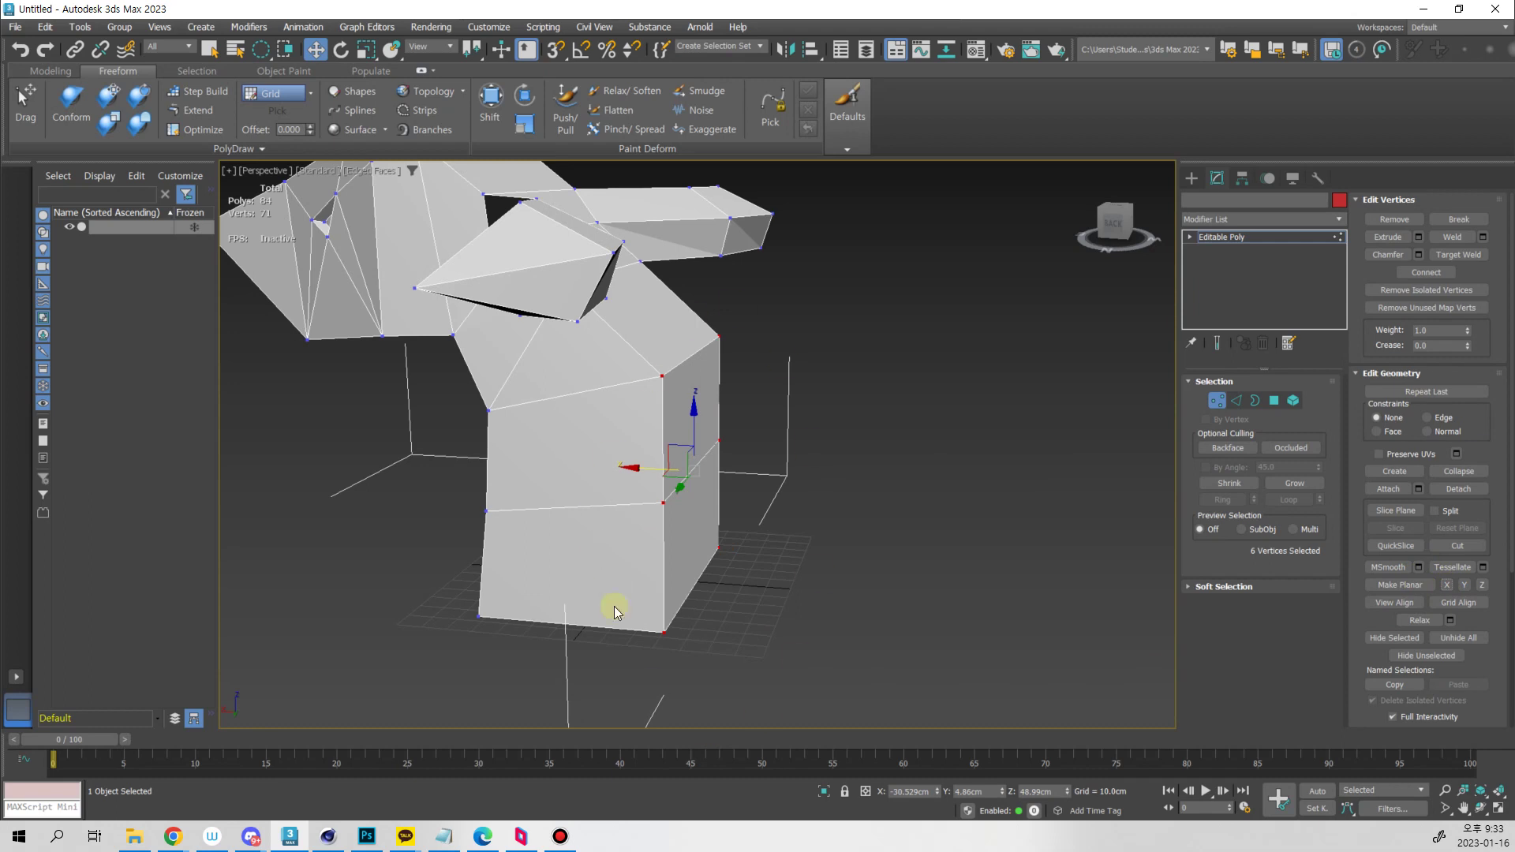
alt+middle_drag(927, 574, 979, 558)
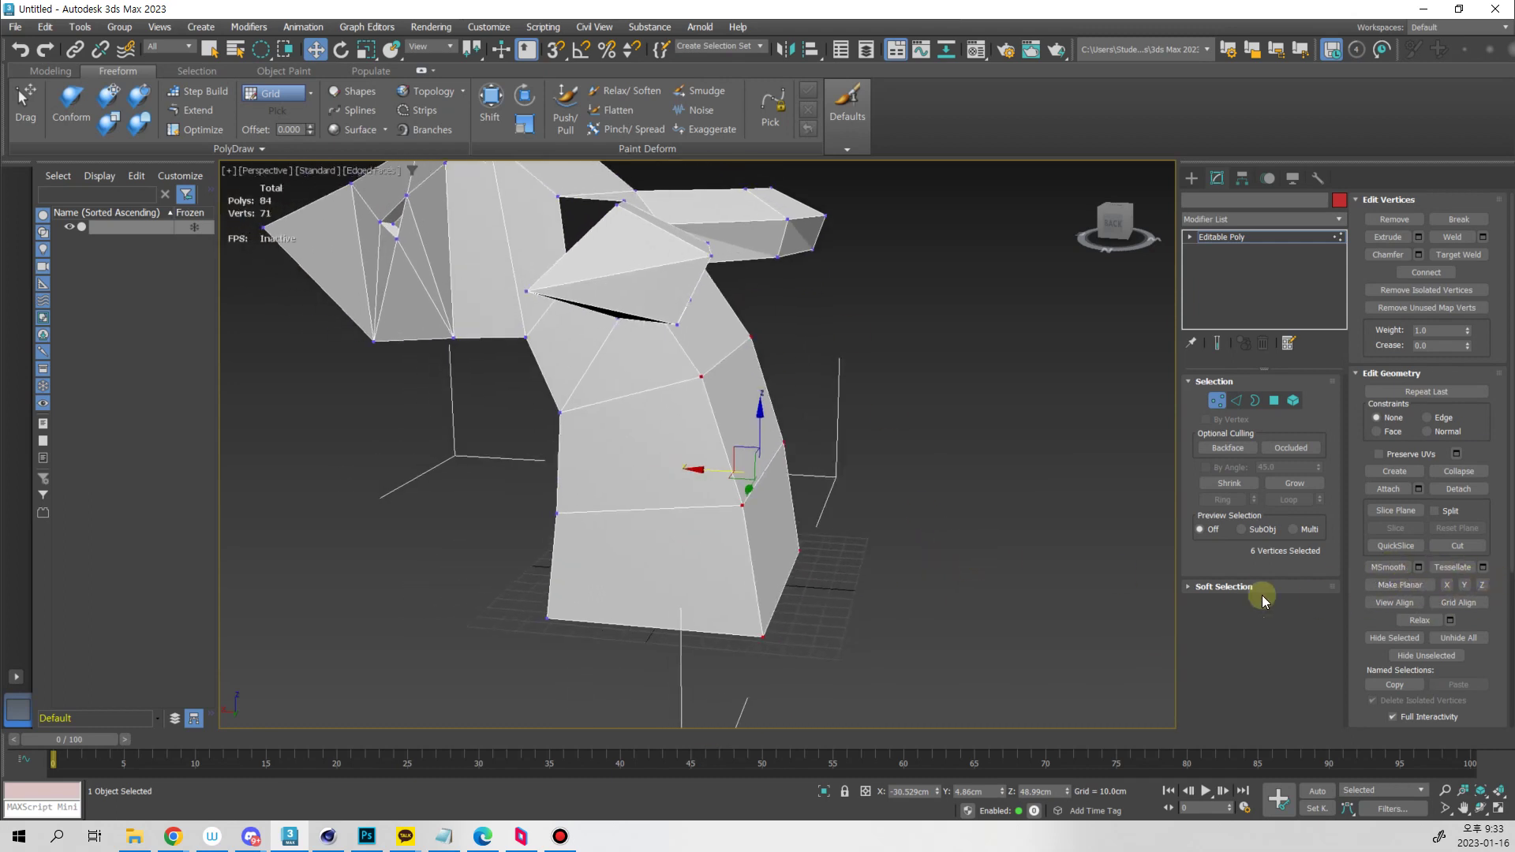
Add a centre line around the head and neck by connecting the edge ring that runs across the back of the head
alt+middle_drag(1077, 559, 900, 594)
scroll(907, 532, down, 3)
key(2)
middle_drag(856, 396, 851, 526)
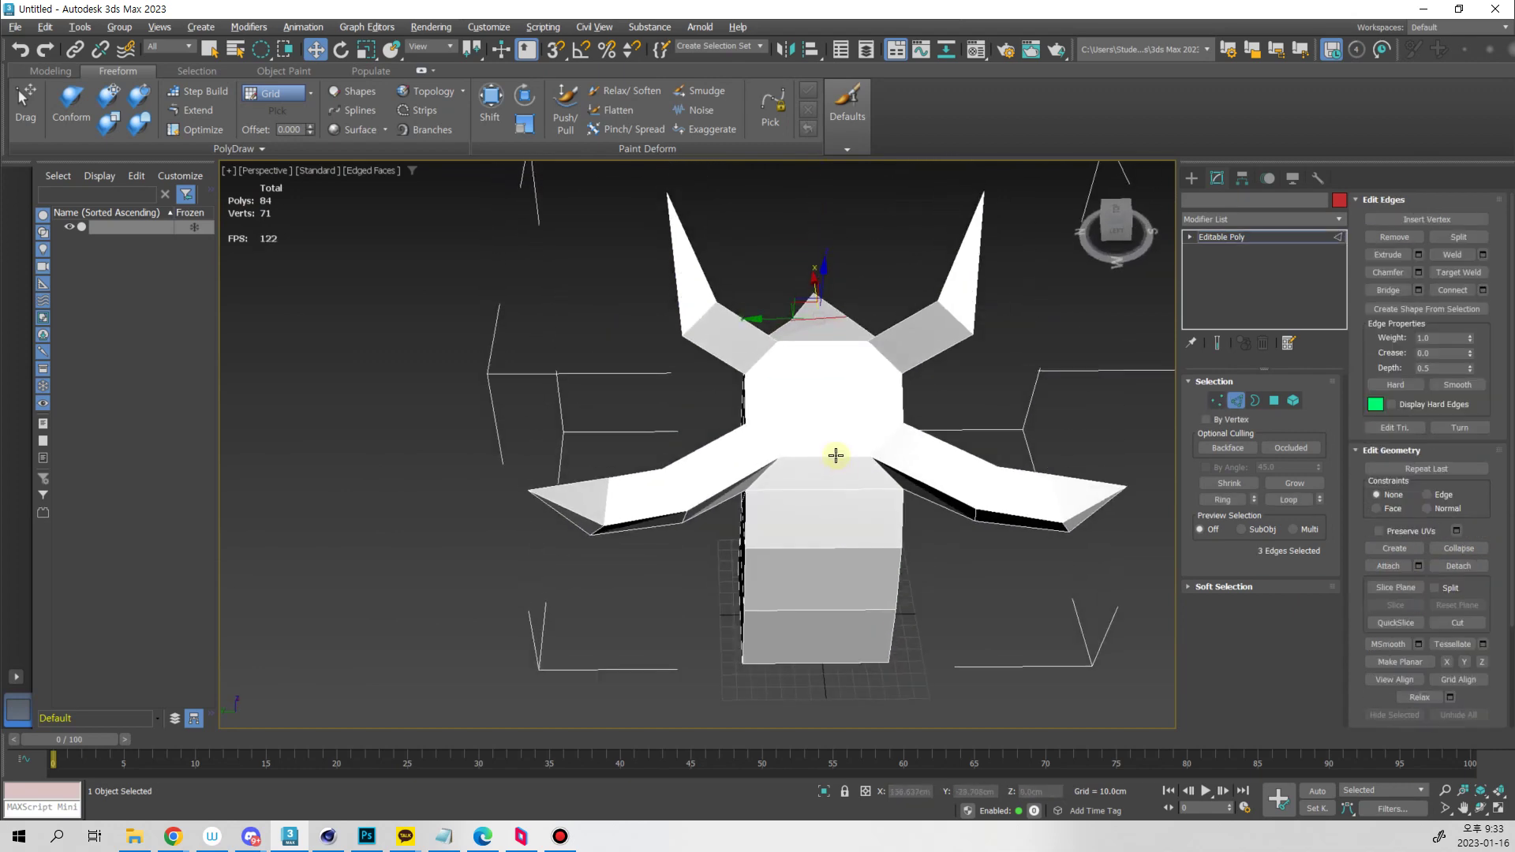
key(q)
click(837, 455)
alt+middle_drag(838, 456, 829, 379)
key(alt+r)
key(ctrl+shift+e)
Connect the nose-tip vertex to the centre-line vertices on the muzzle's lower edge and on the forehead
key(1)
click(792, 376)
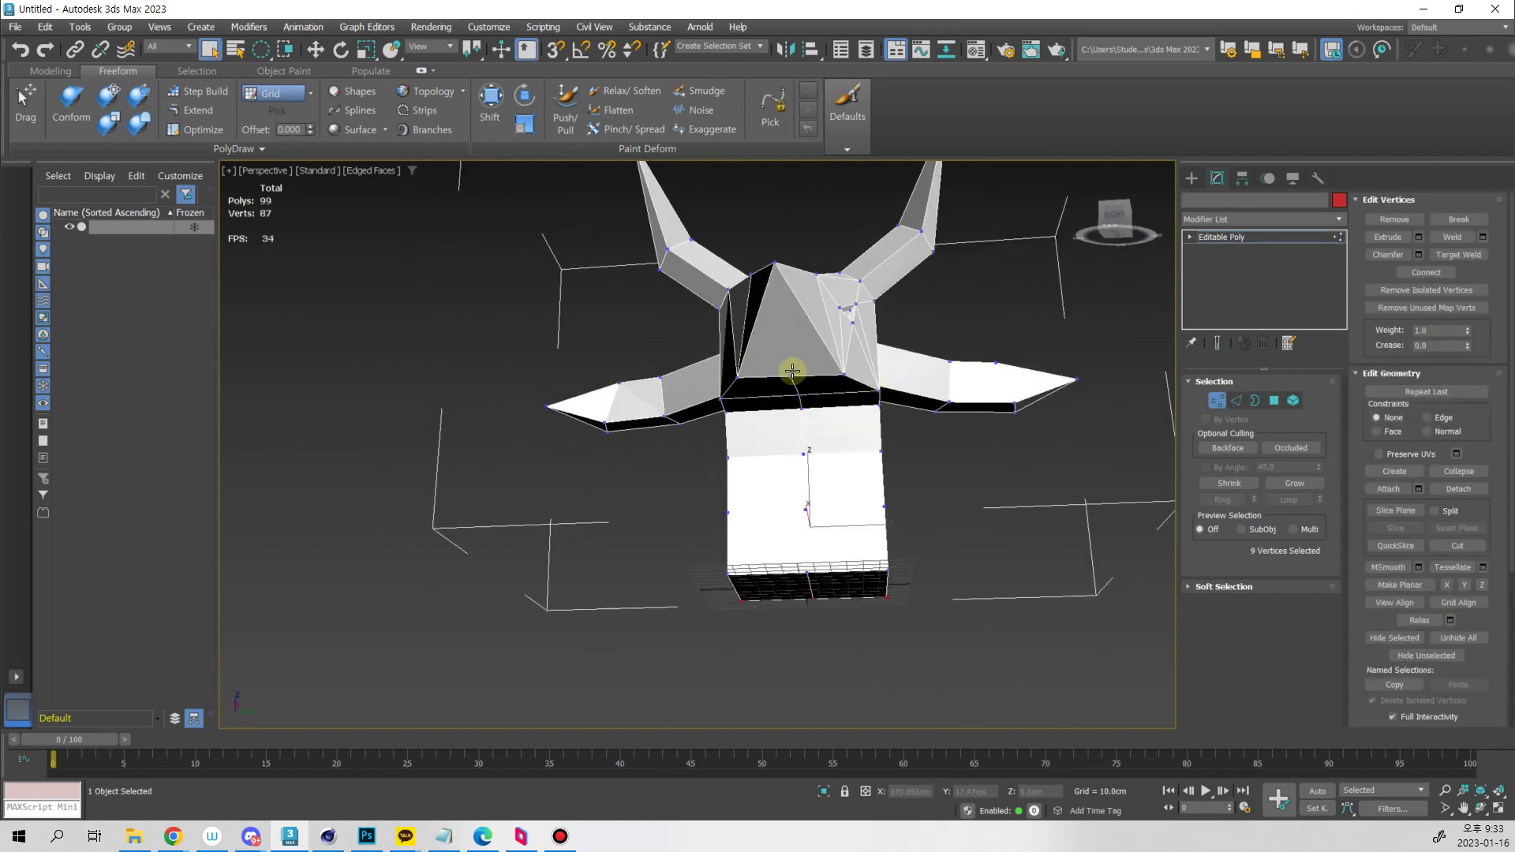
ctrl+click(774, 267)
alt+middle_drag(774, 266, 794, 243)
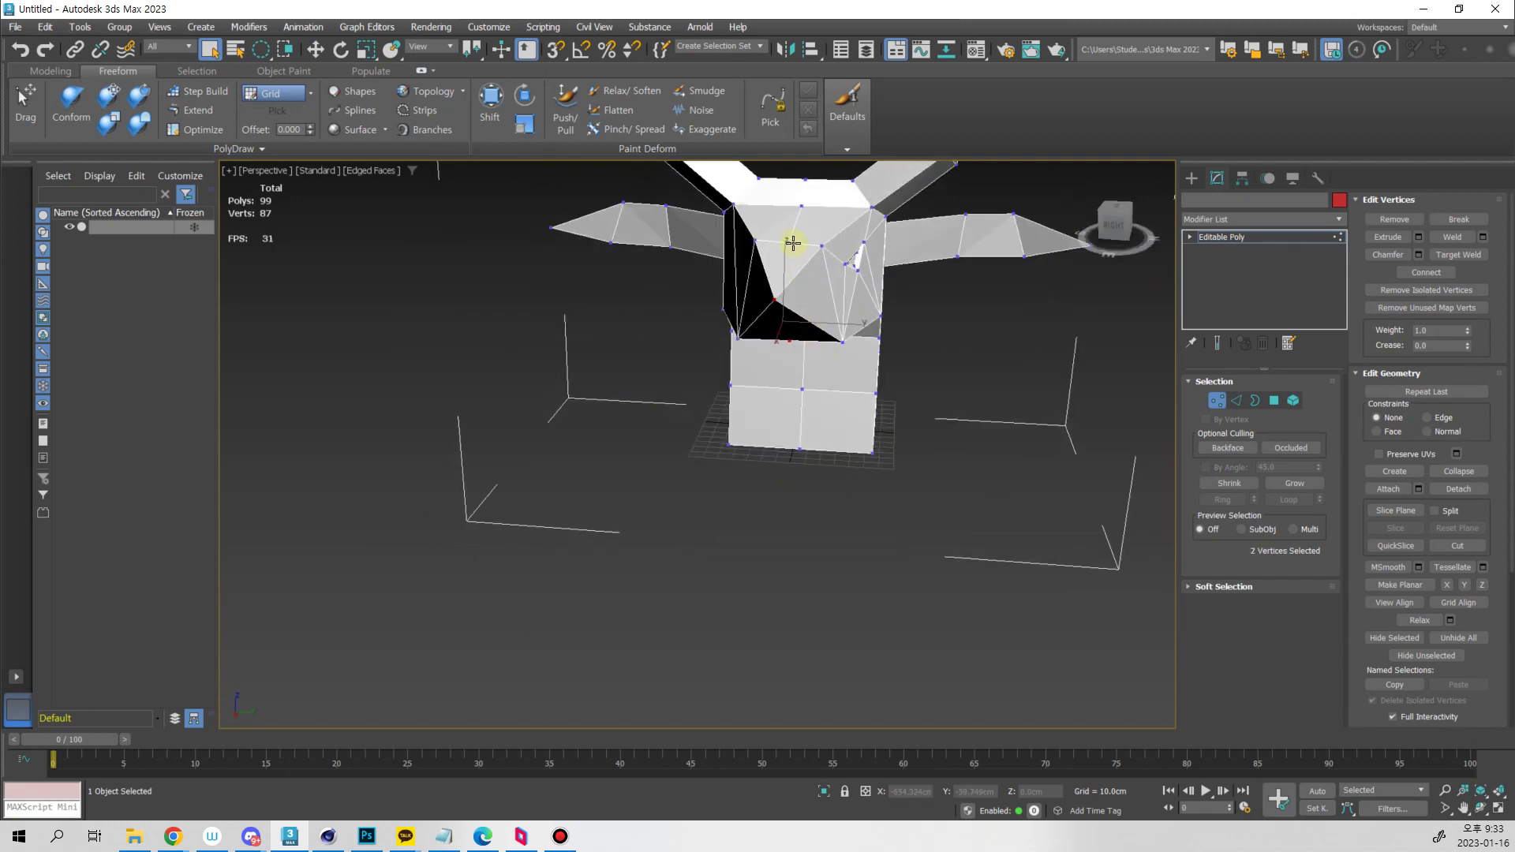
middle_drag(826, 322, 809, 373)
key(ctrl+shift+e)
Rotate the whole head 90° about the Z axis with angle snapping on
click(978, 424)
alt+middle_drag(978, 424, 865, 477)
key(1)
key(e)
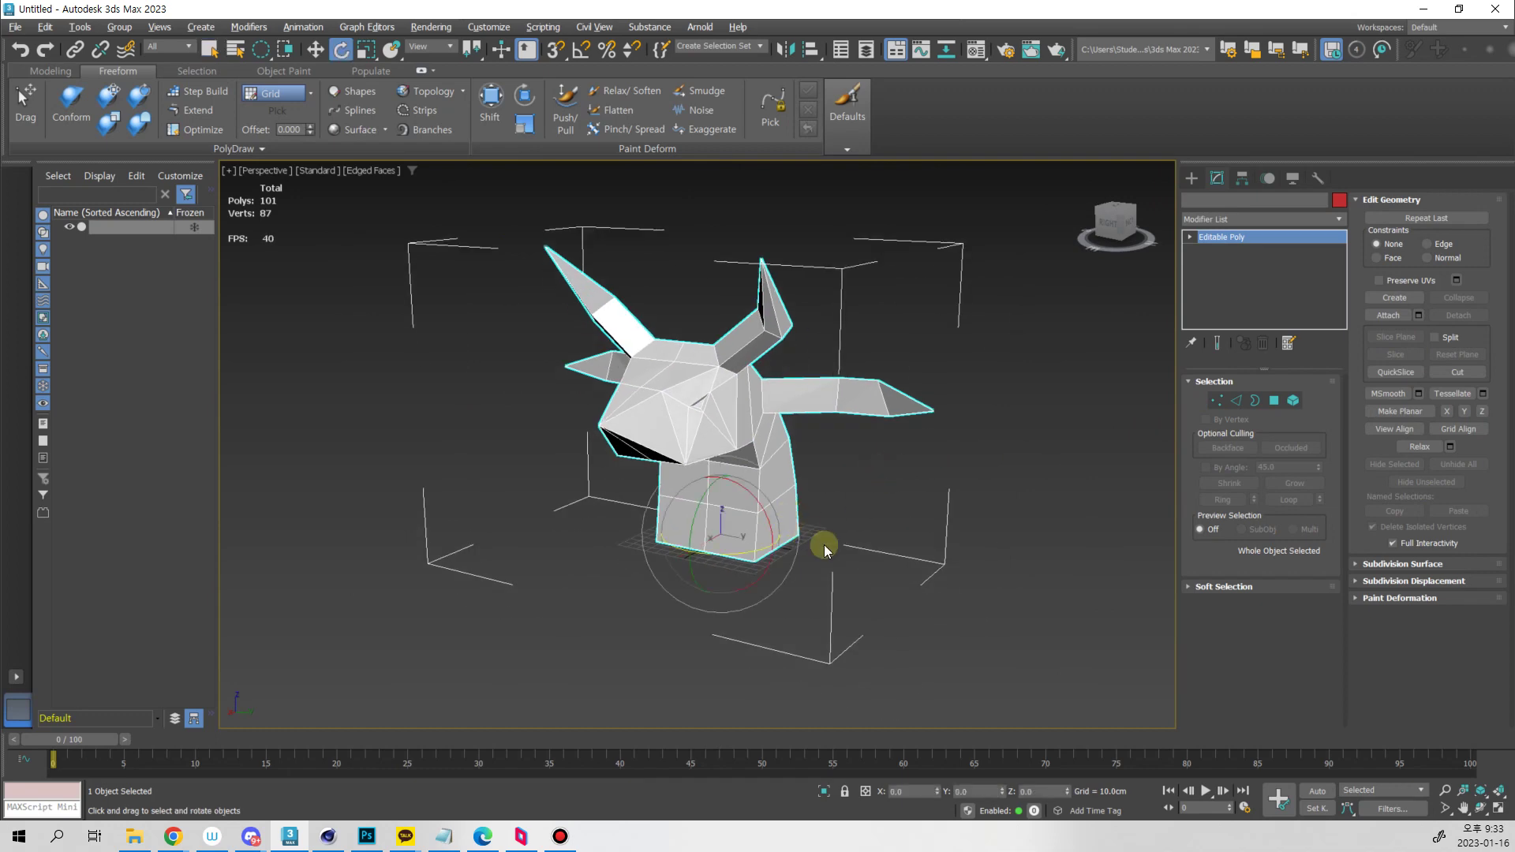
alt+middle_drag(822, 545, 735, 537)
drag(739, 525, 798, 534)
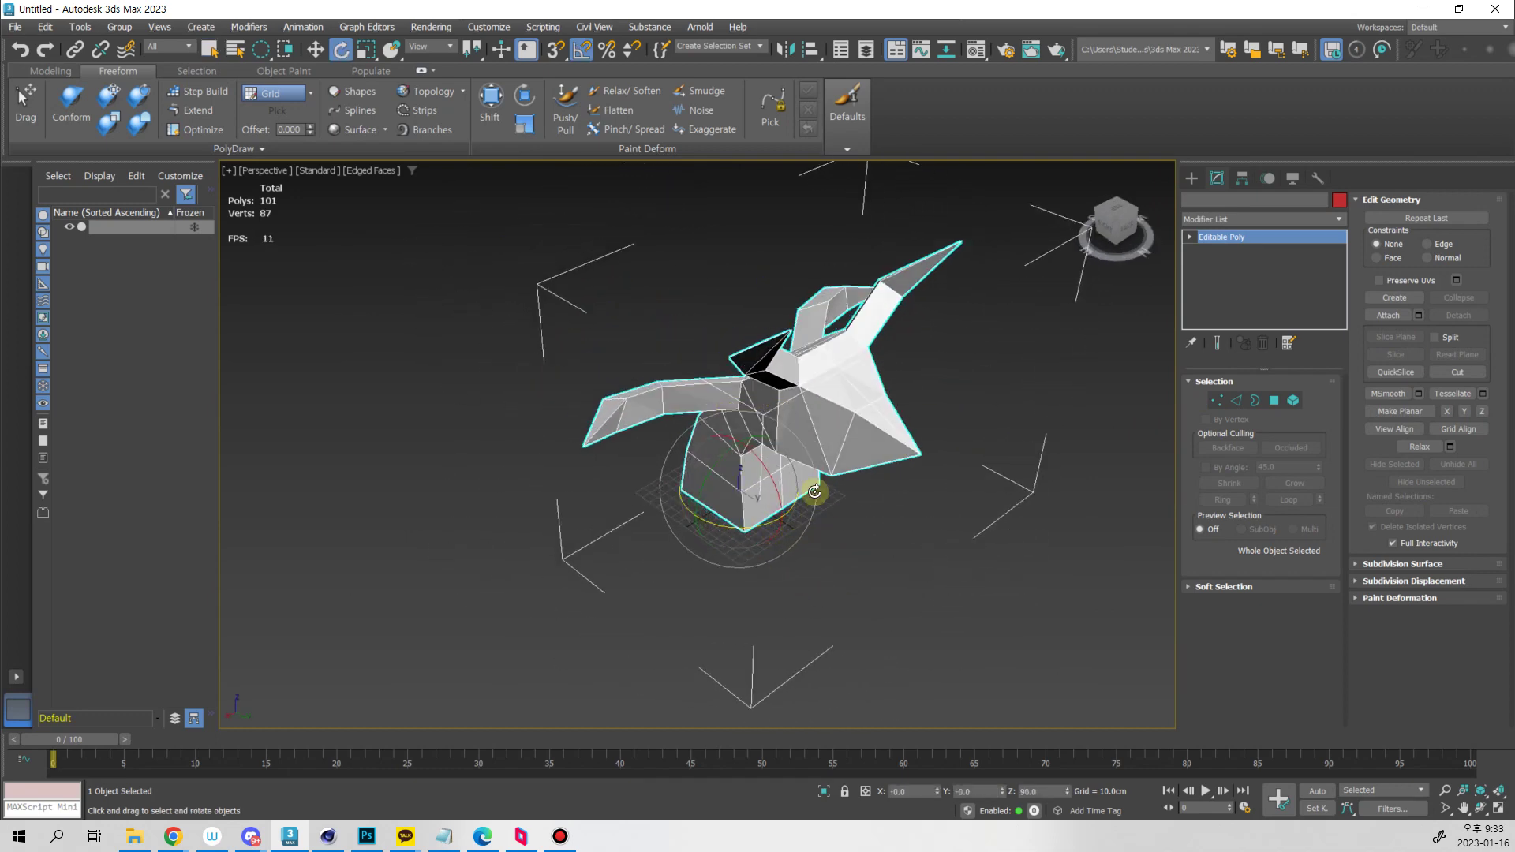
Split the mesh along the centre-line edges and delete the half of the head without the eye cuts
alt+middle_drag(812, 494, 777, 439)
key(2)
key(q)
click(1476, 238)
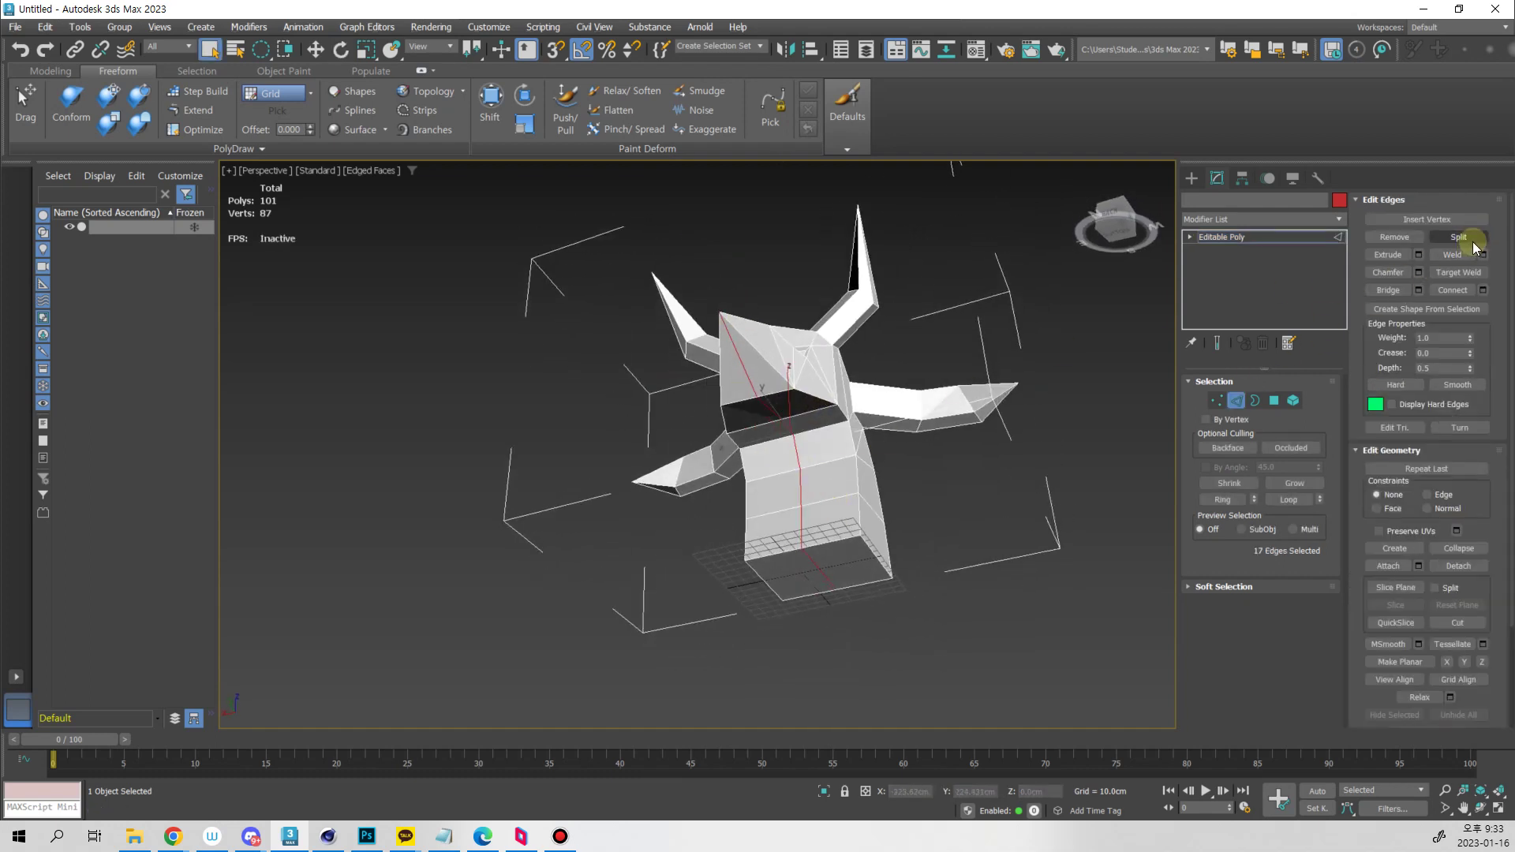
alt+middle_drag(872, 463, 791, 515)
key(5)
click(764, 431)
key(Delete)
Select the open border along the cut, convert it to a vertex selection and try making it planar in X
key(3)
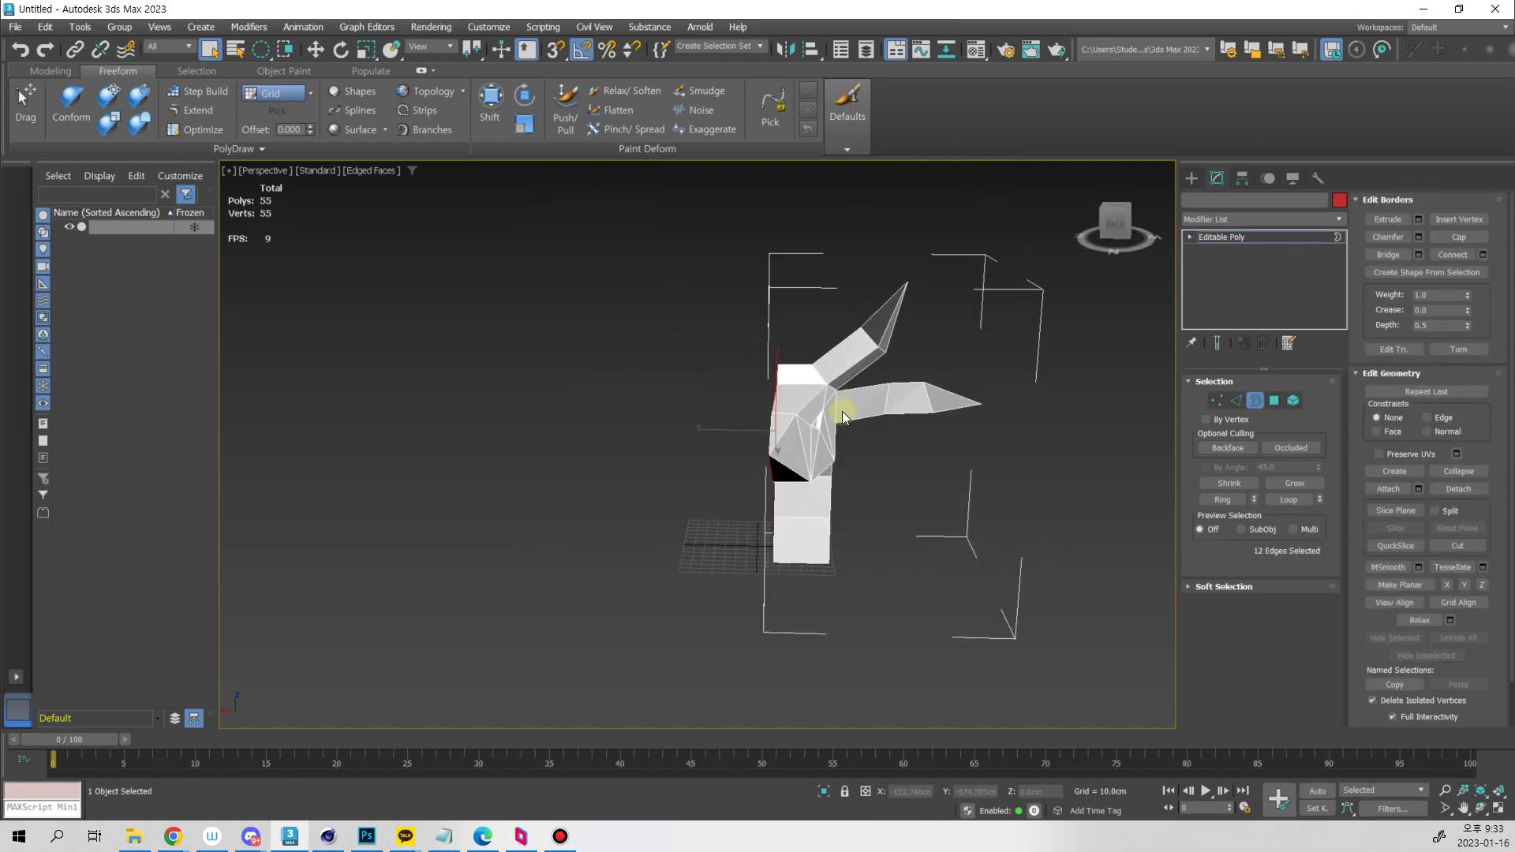
click(776, 397)
alt+middle_drag(795, 456, 951, 455)
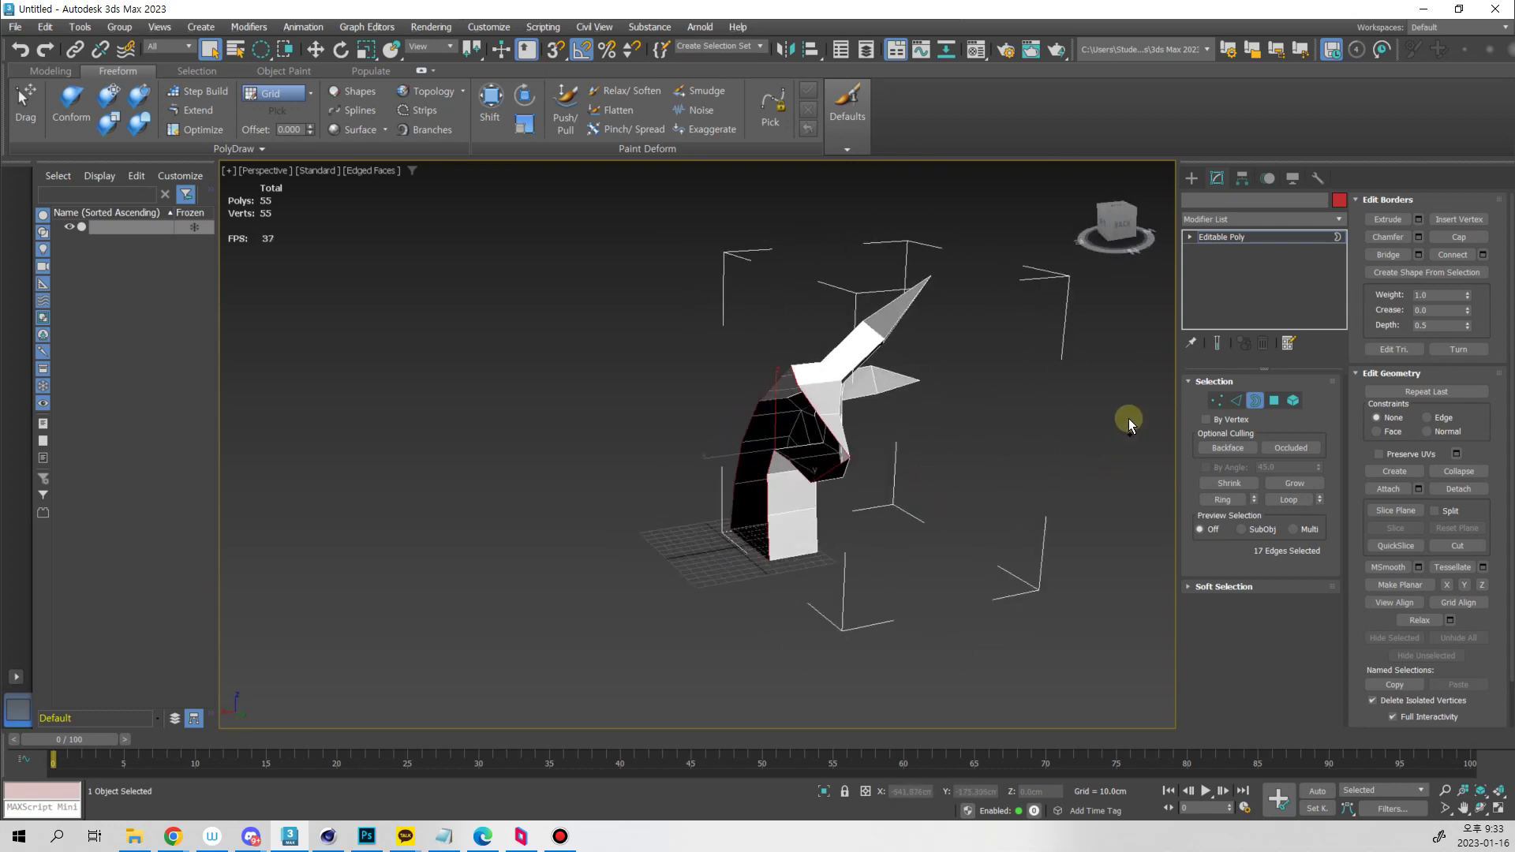
ctrl+click(1215, 400)
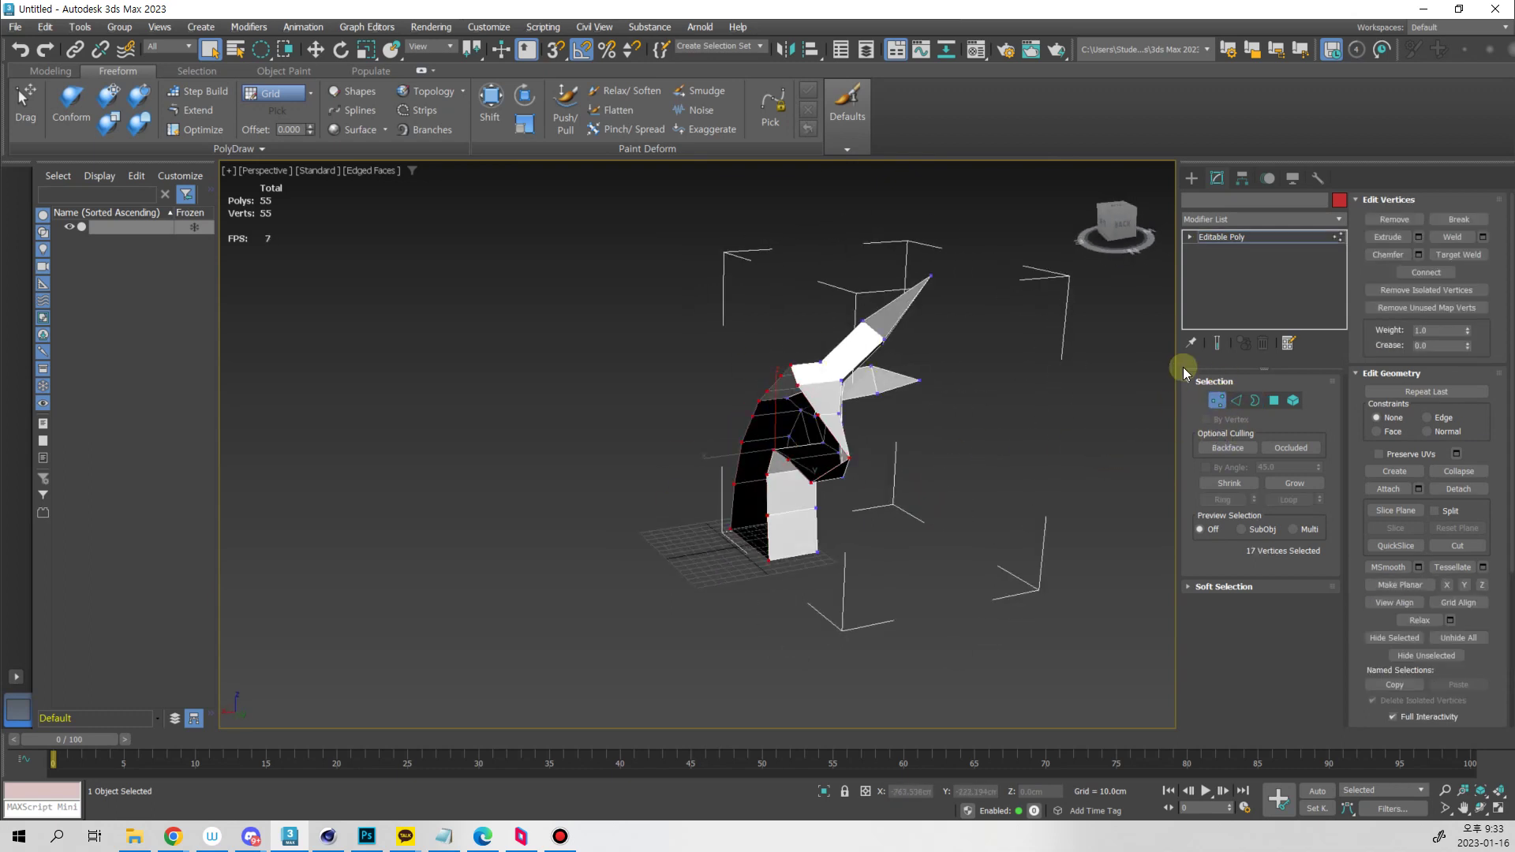
click(1447, 585)
alt+middle_drag(842, 545, 750, 520)
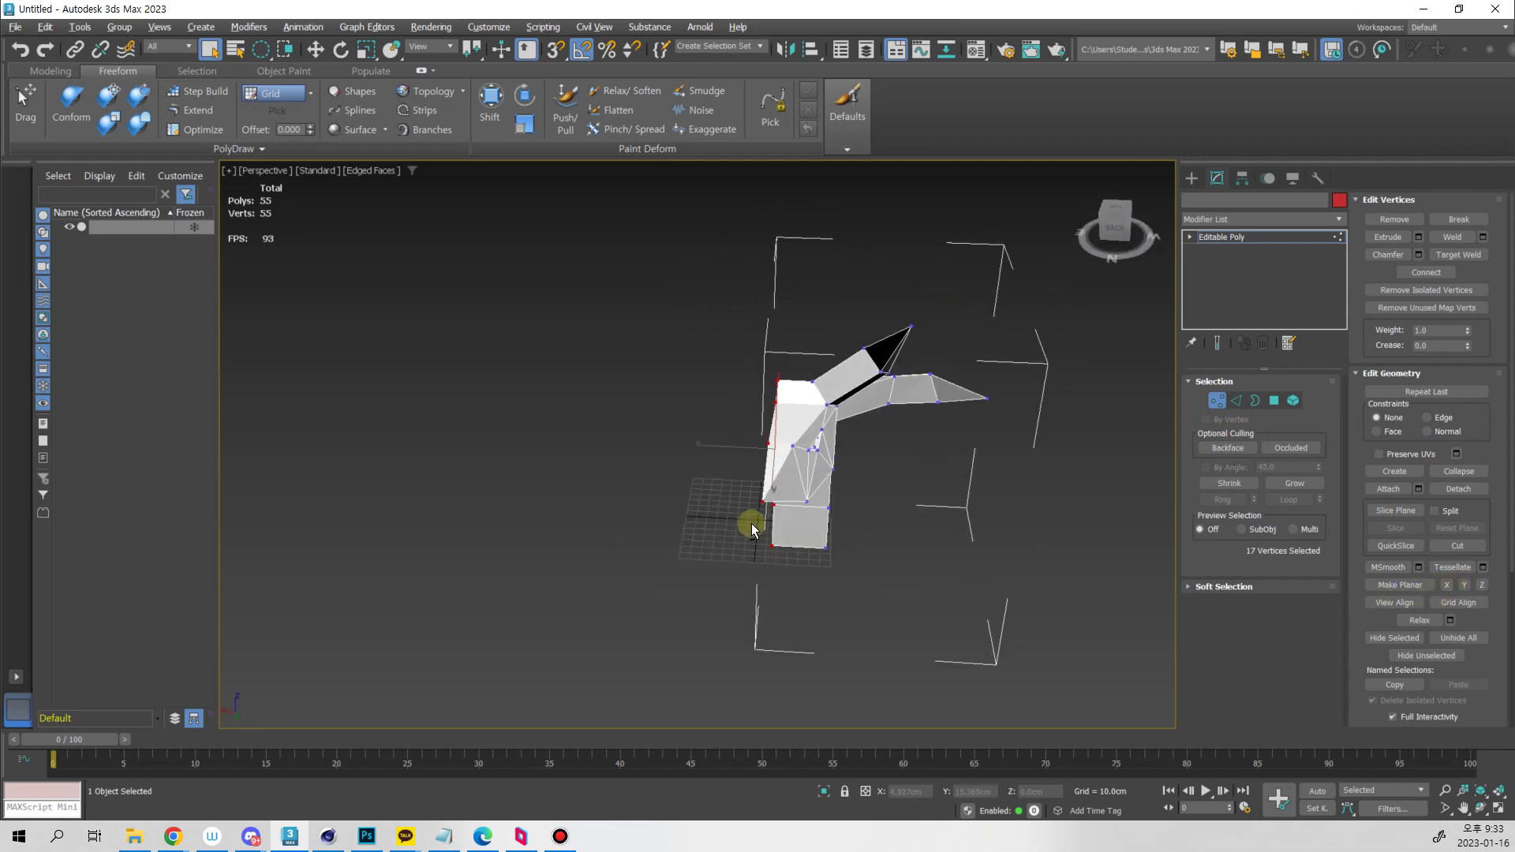
Try again to flatten the 17 border vertices along the cut with Make Planar in X
key(w)
alt+middle_drag(844, 543, 756, 552)
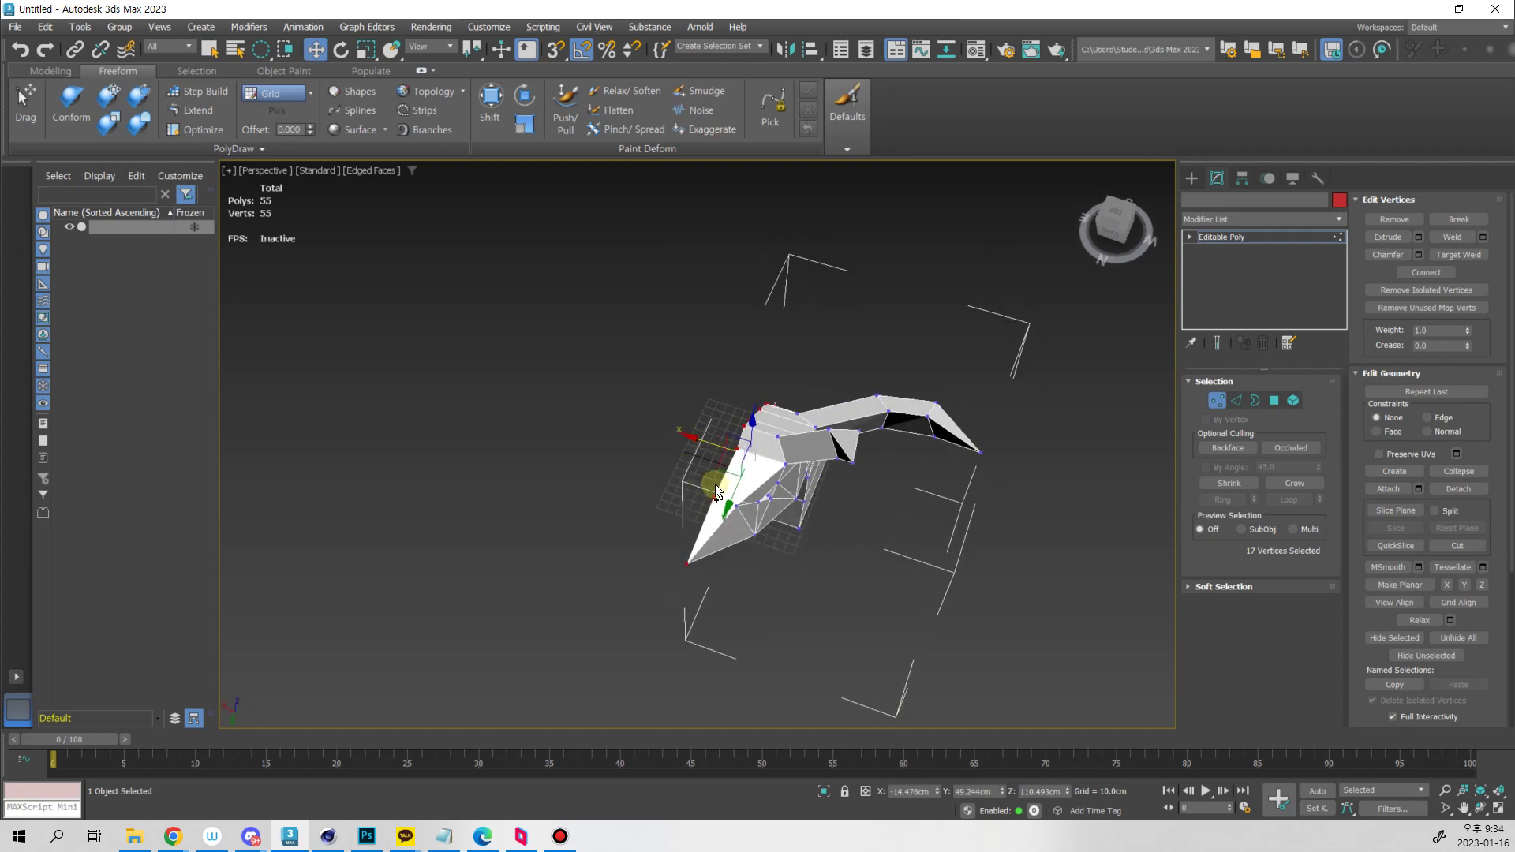
scroll(714, 483, up, 4)
scroll(718, 478, up, 1)
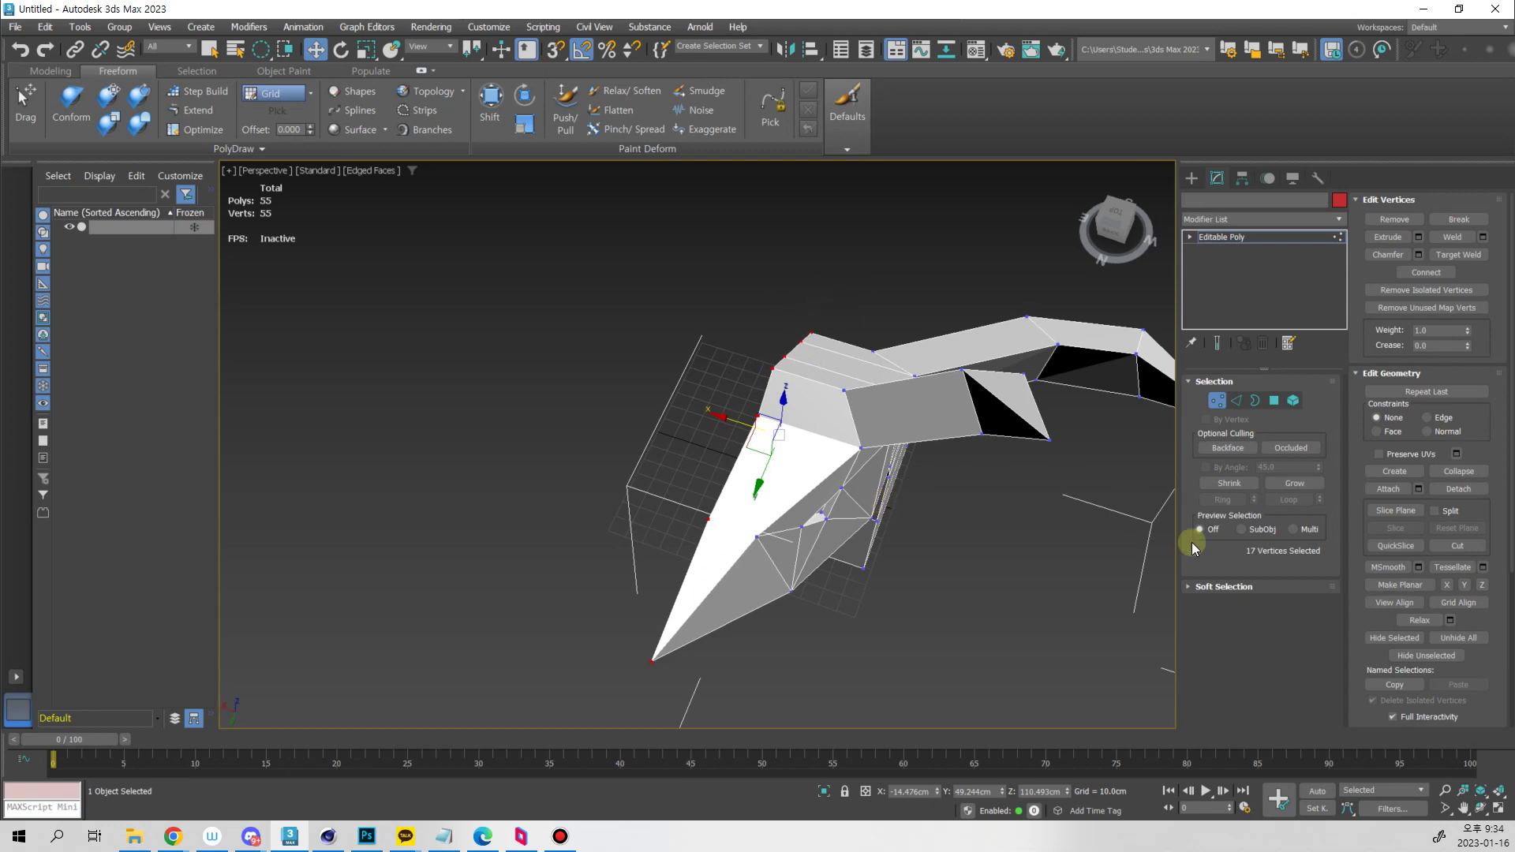
click(1447, 584)
alt+middle_drag(831, 454, 899, 406)
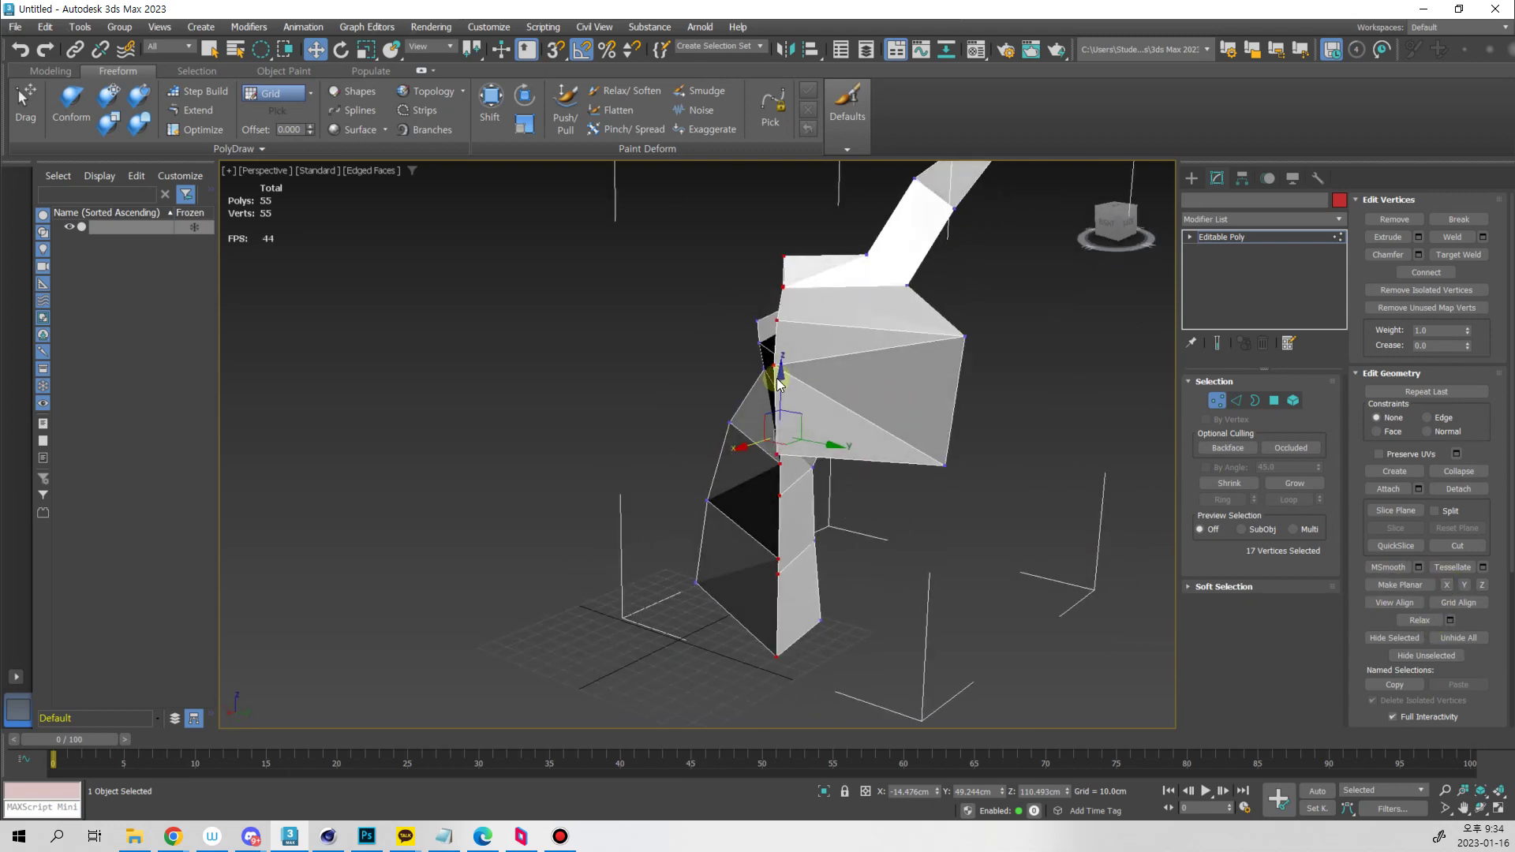
alt+middle_drag(777, 402, 845, 495)
key(e)
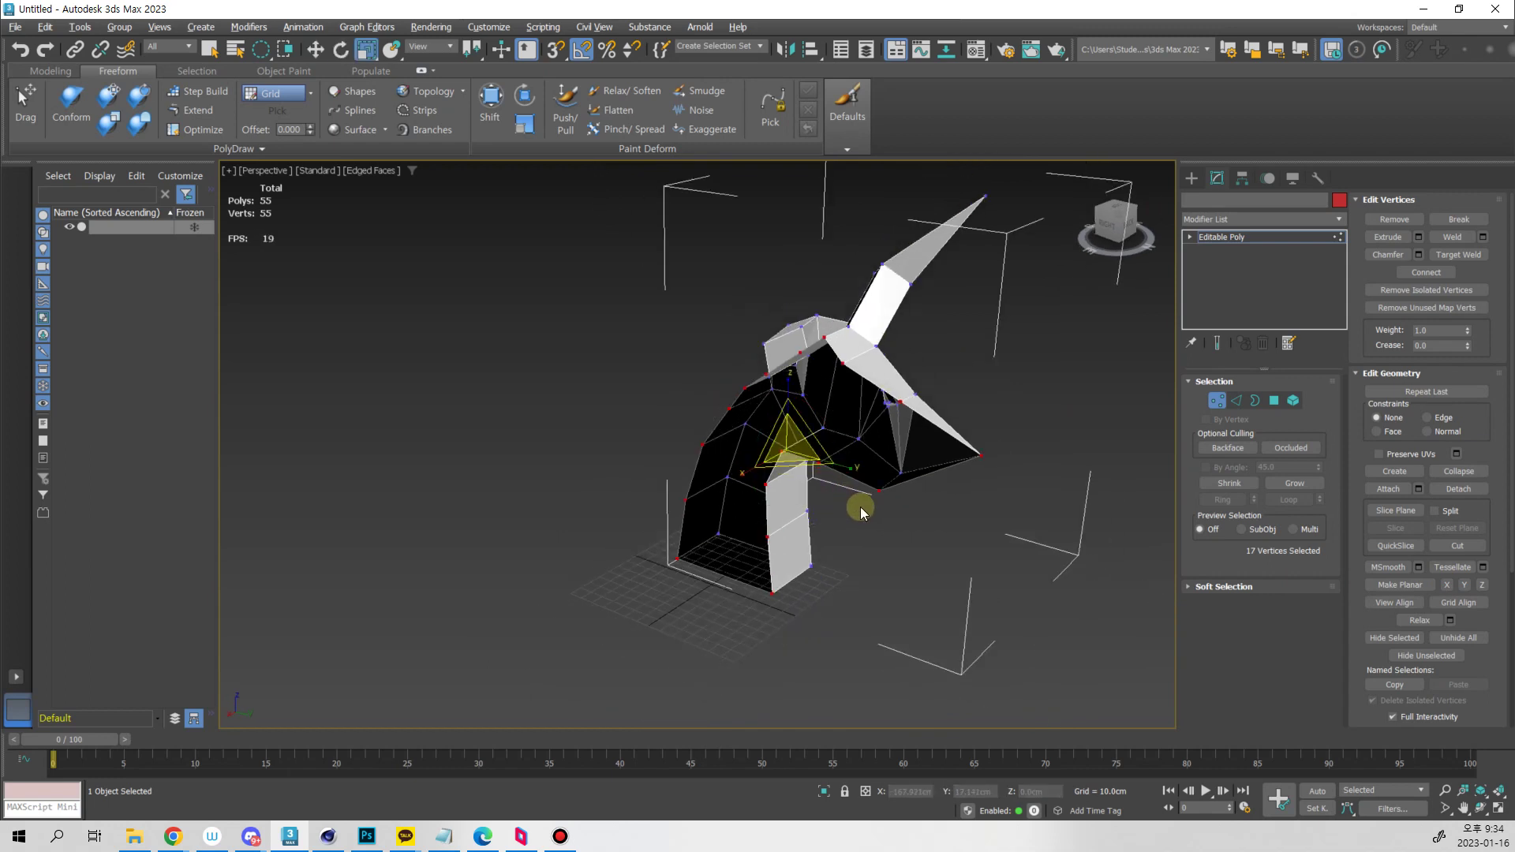
Leave vertex editing and check the rotation values of the whole half head
click(1217, 400)
key(r)
key(e)
alt+middle_drag(915, 582, 876, 612)
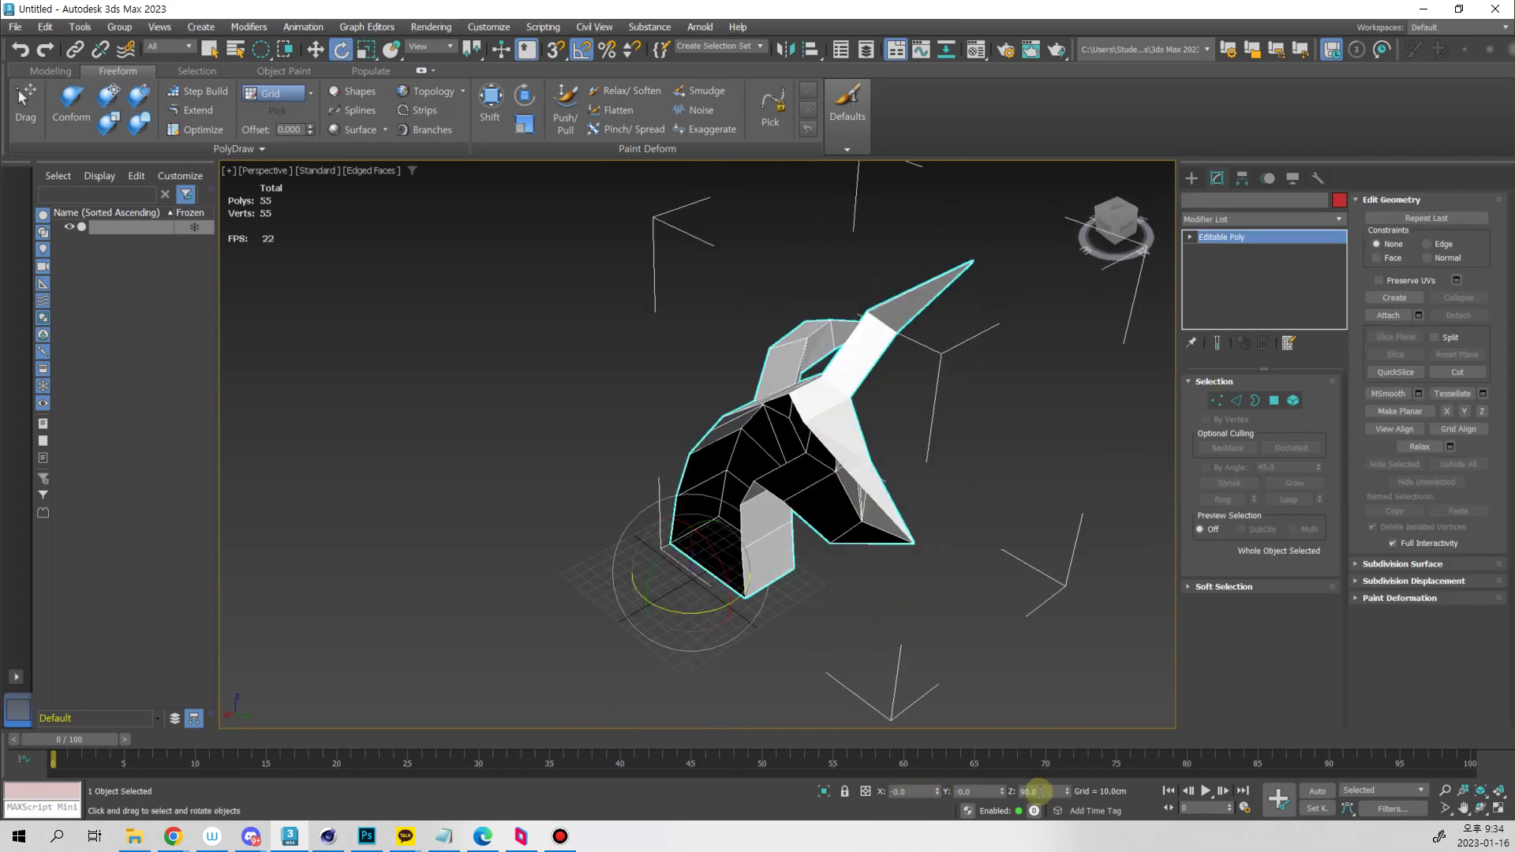
double_click(1033, 790)
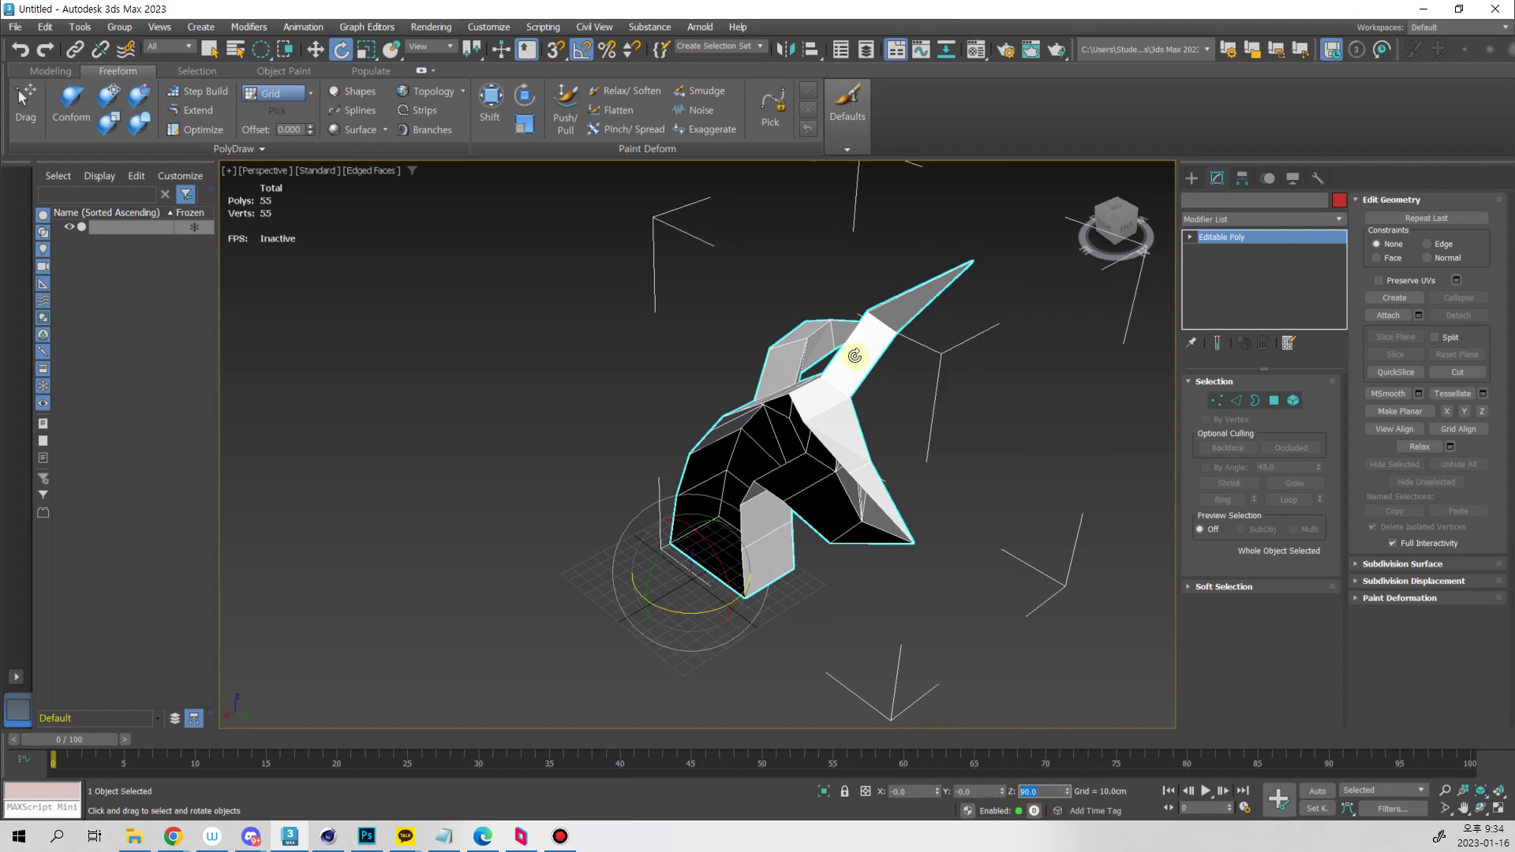
click(1005, 480)
click(817, 380)
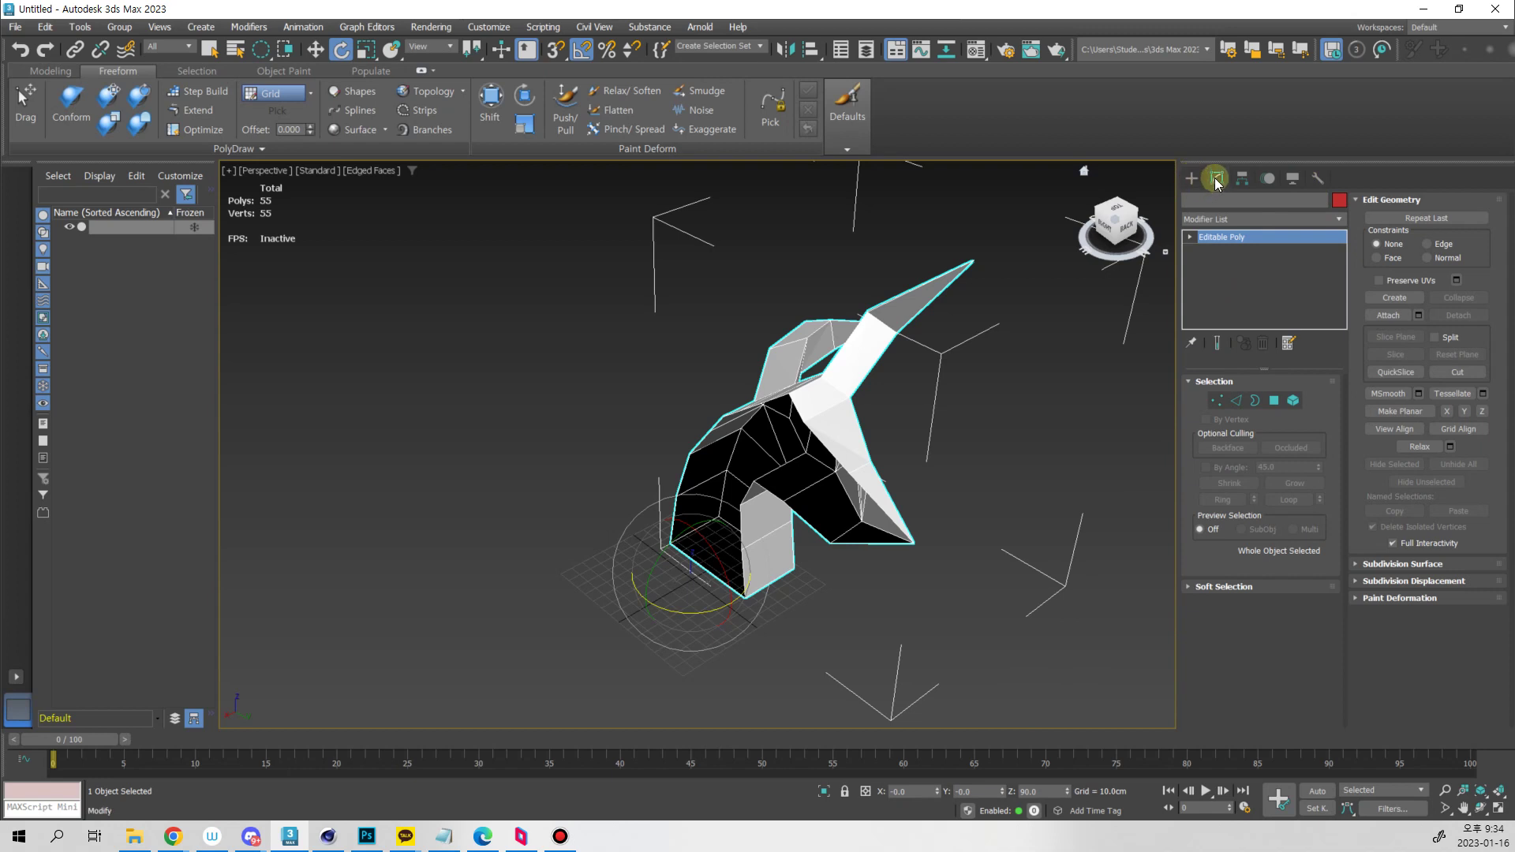
Apply Reset XForm to the half head and convert it back to an Editable Poly
click(1320, 175)
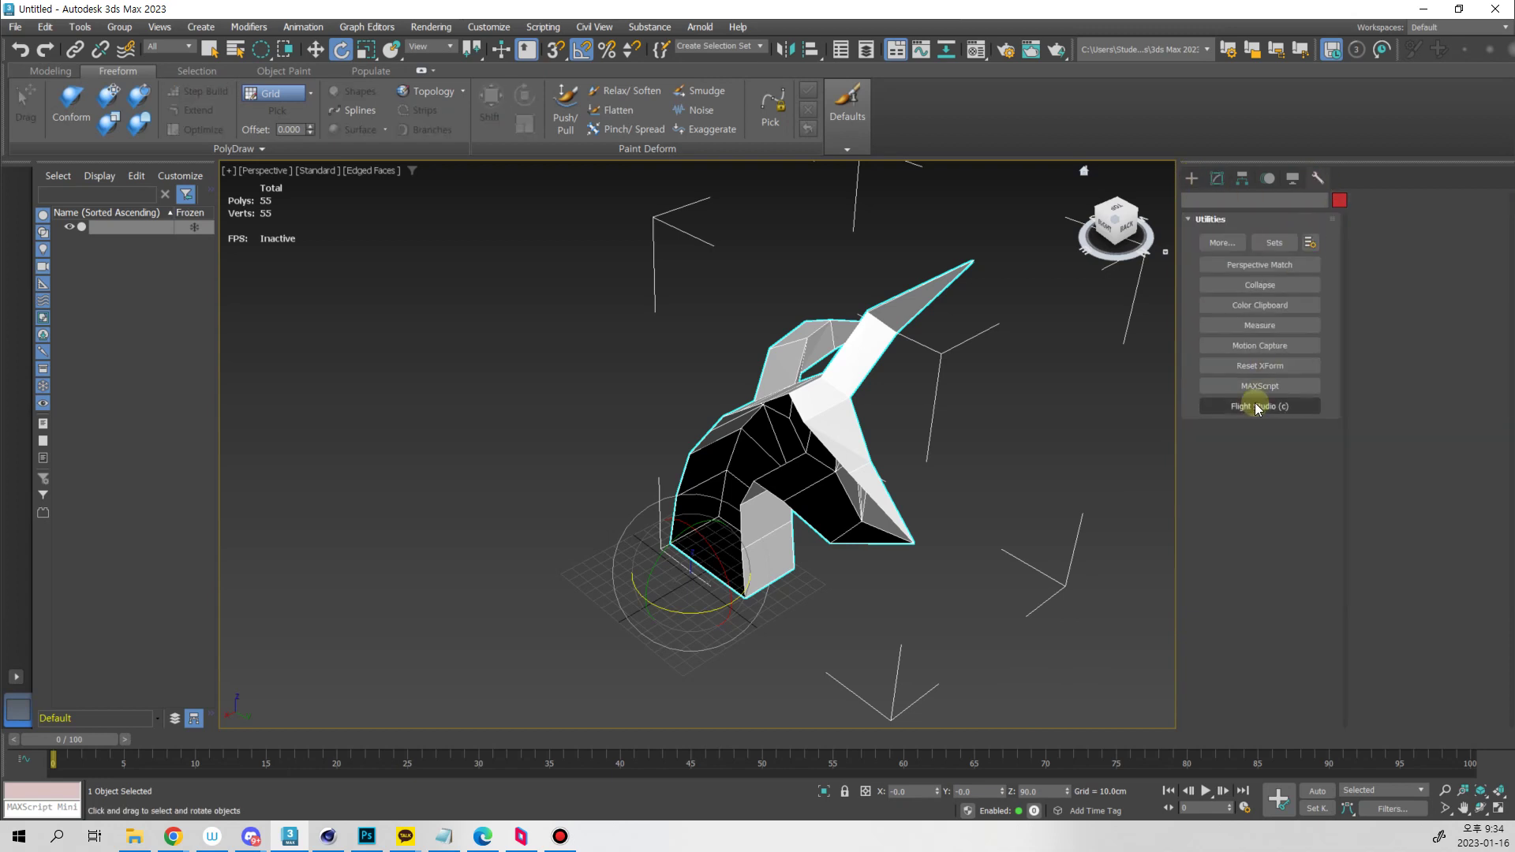
click(1266, 367)
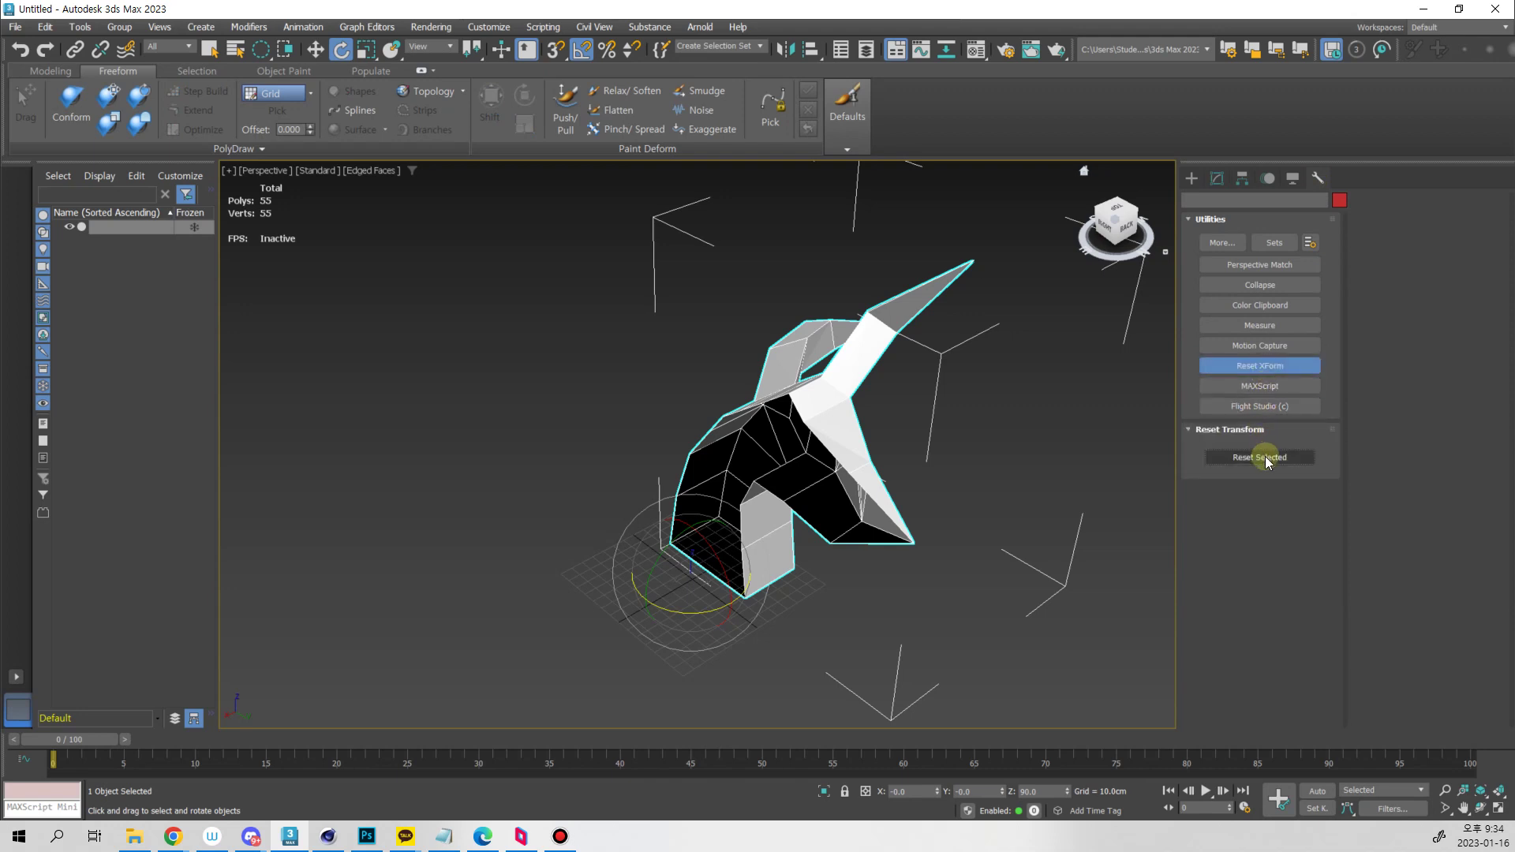
click(1217, 178)
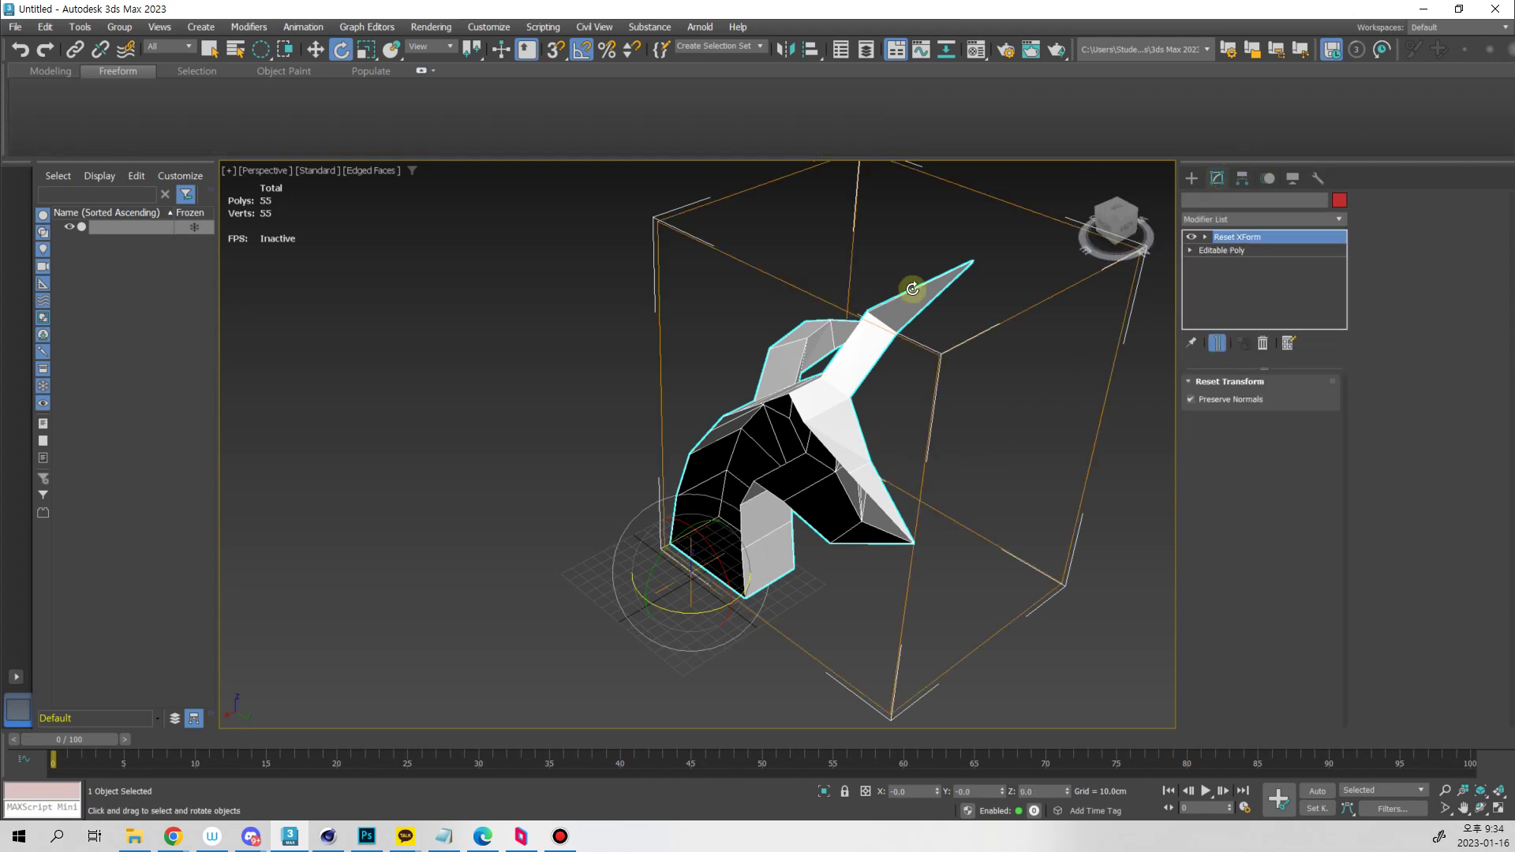
right_click(831, 390)
mouse_move(910, 603)
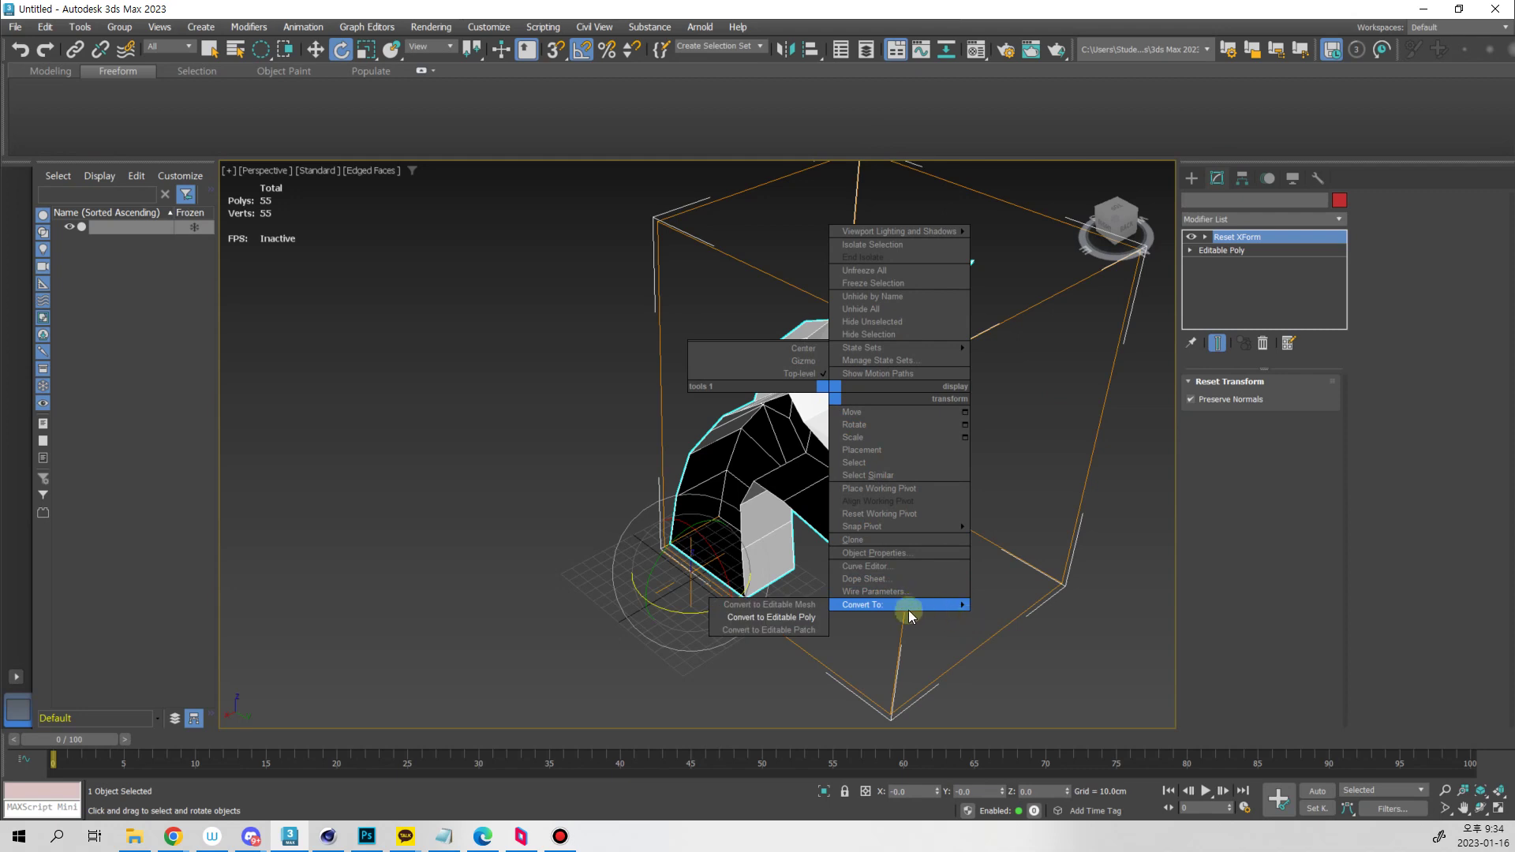
click(797, 617)
Set the half head's X and Y position to 0 cm
key(w)
alt+middle_drag(909, 551, 903, 594)
right_click(938, 791)
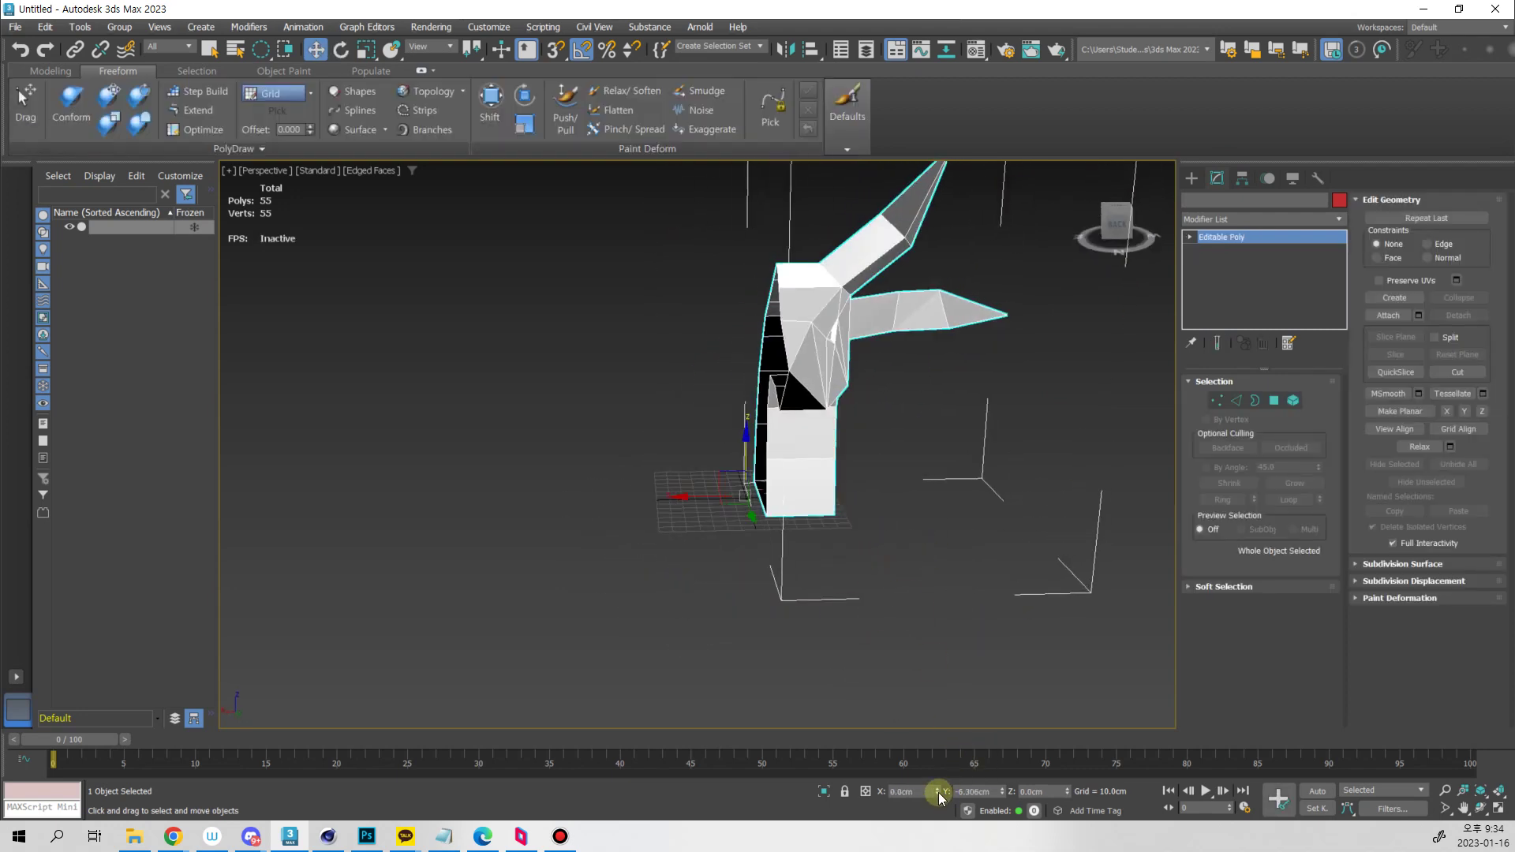
right_click(1002, 793)
alt+middle_drag(873, 594, 821, 721)
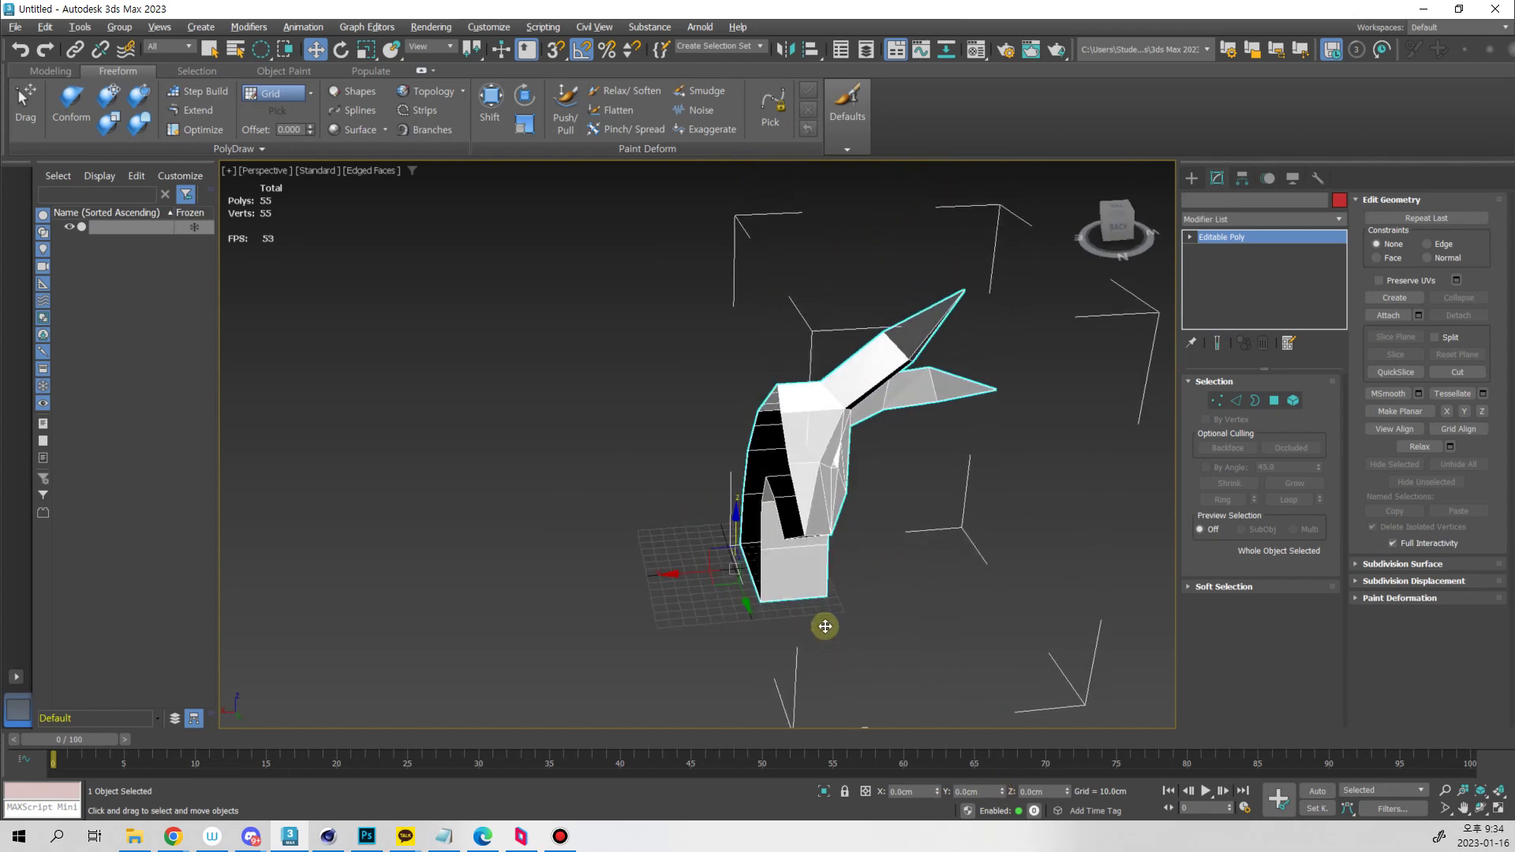
Select all polygons of the half head and move them about 11 cm along X so the cut edge meets the origin line
key(4)
key(ctrl+a)
key(alt+w)
key(z)
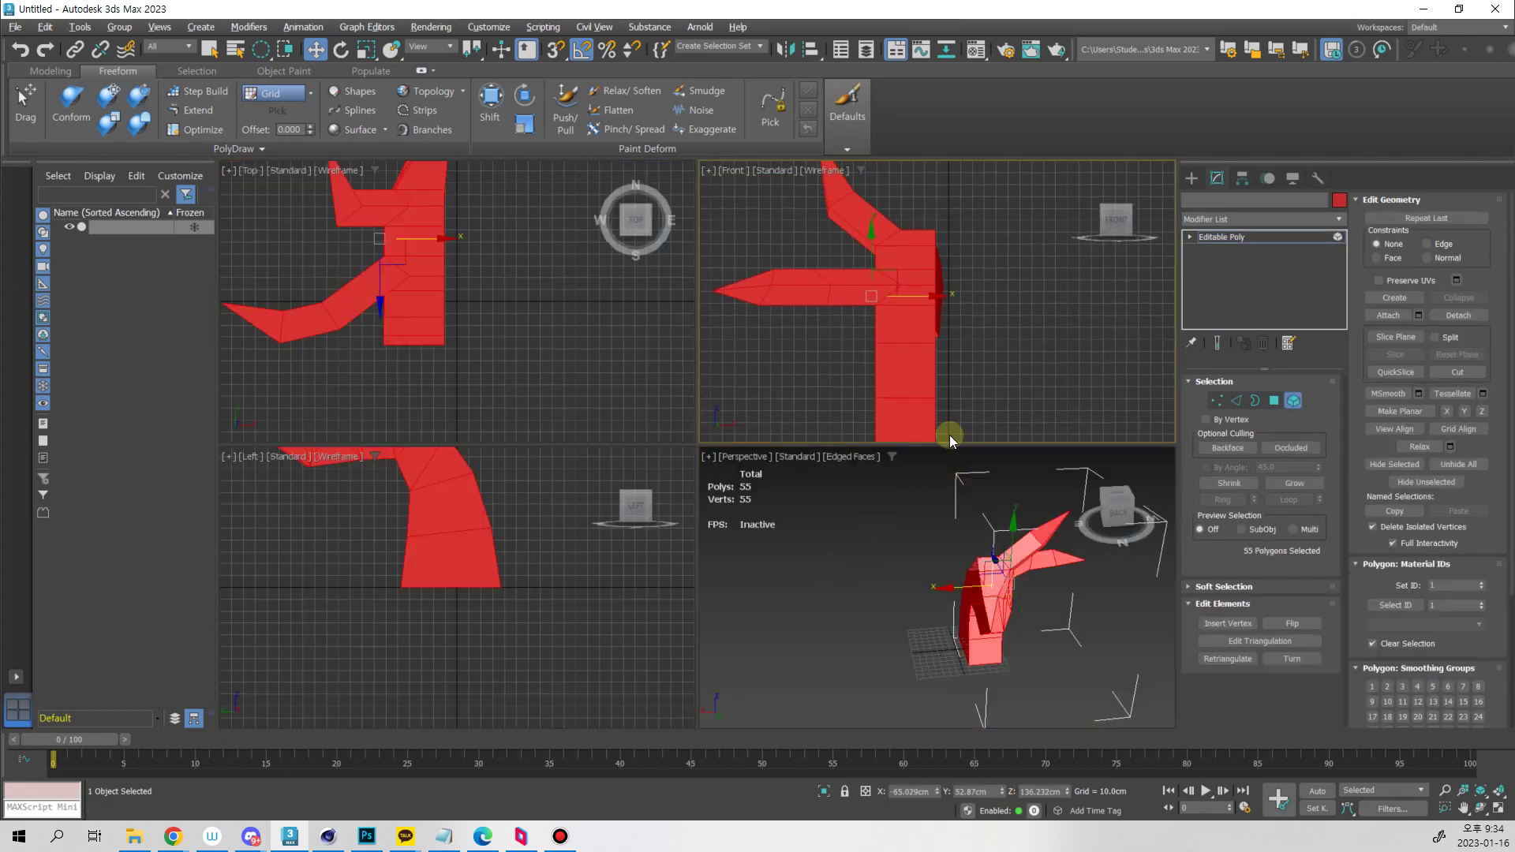
key(alt+w)
scroll(937, 360, down, 3)
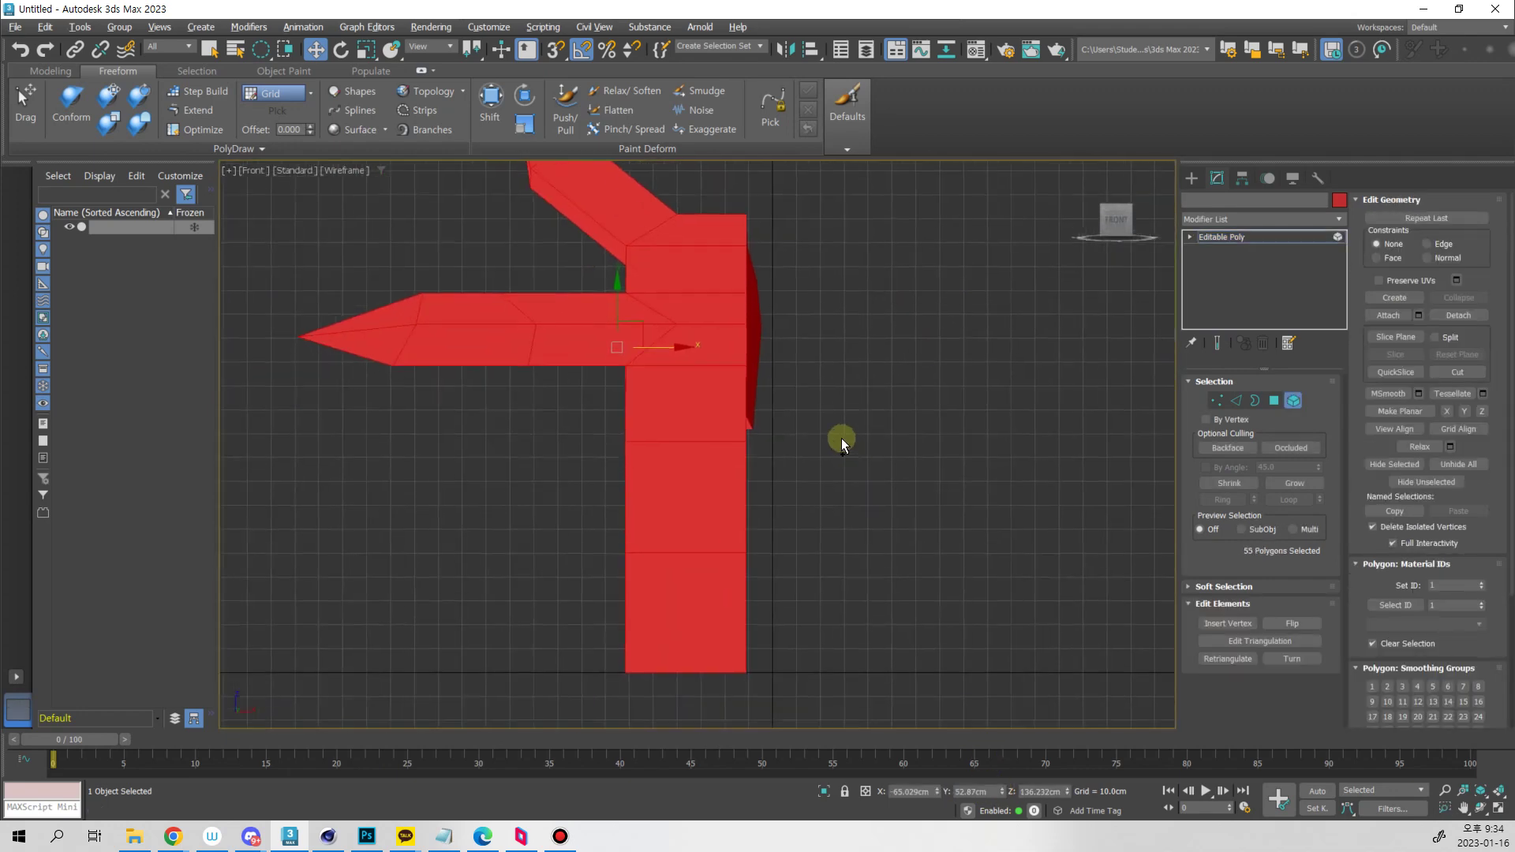
drag(761, 388, 776, 390)
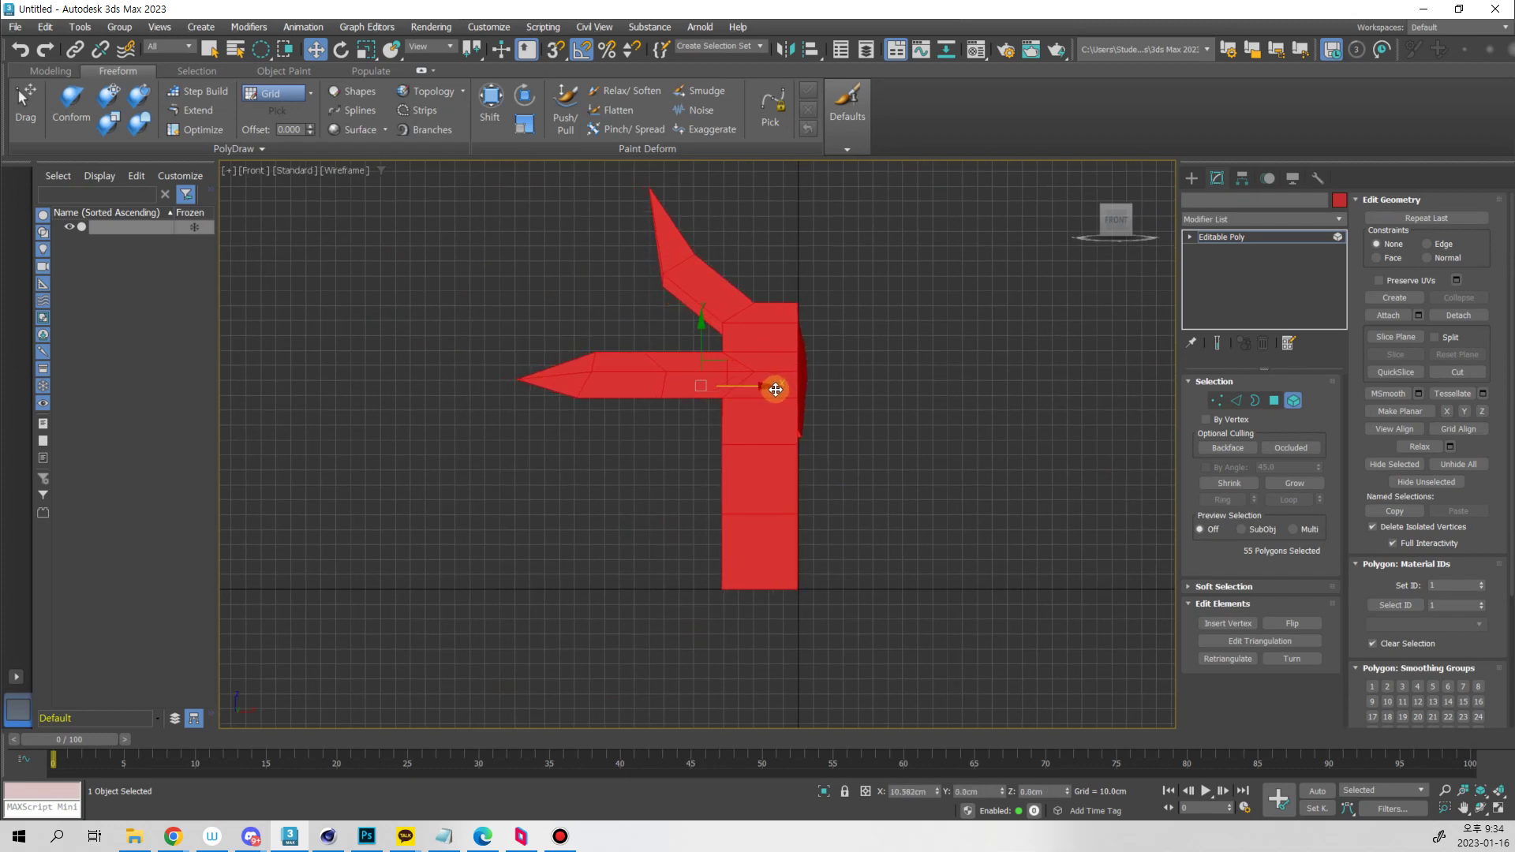
middle_drag(808, 609, 745, 640)
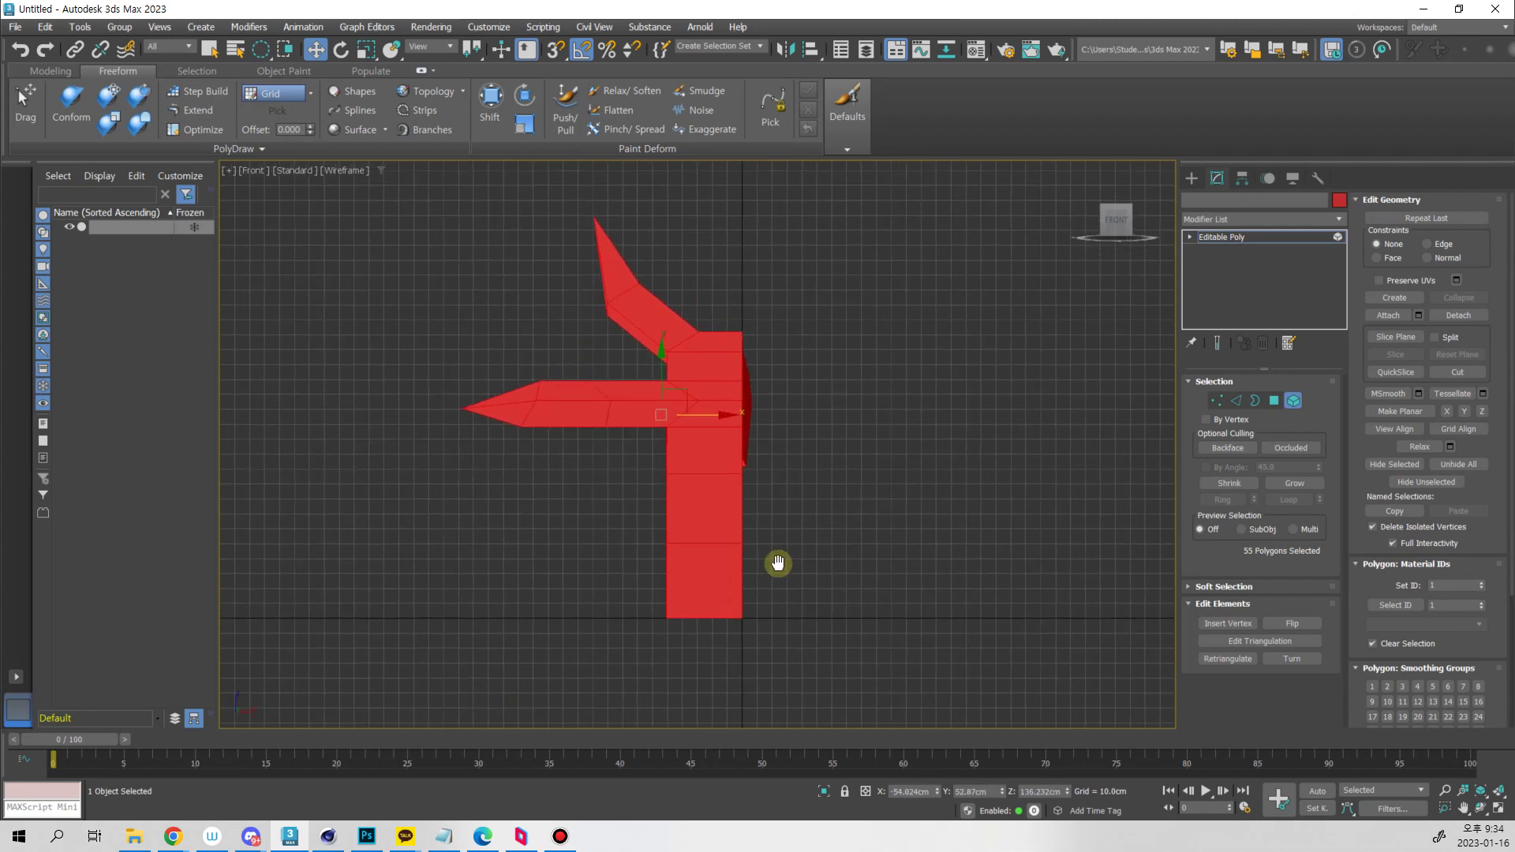
Flatten the border vertices along the cut with Make Planar in X, set their X position to 0 cm and leave vertex editing
key(3)
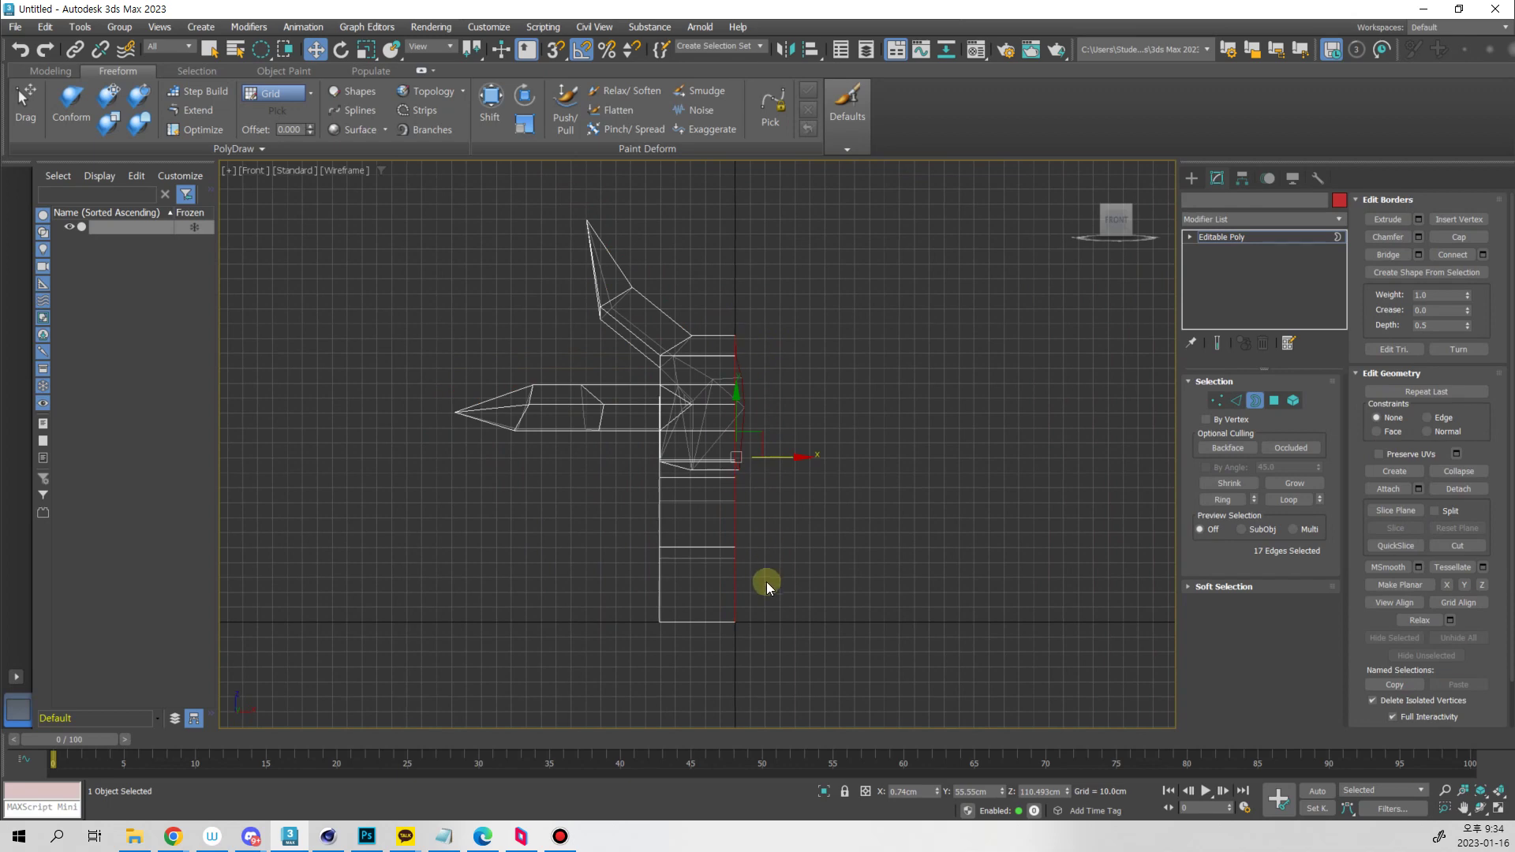
ctrl+click(1216, 401)
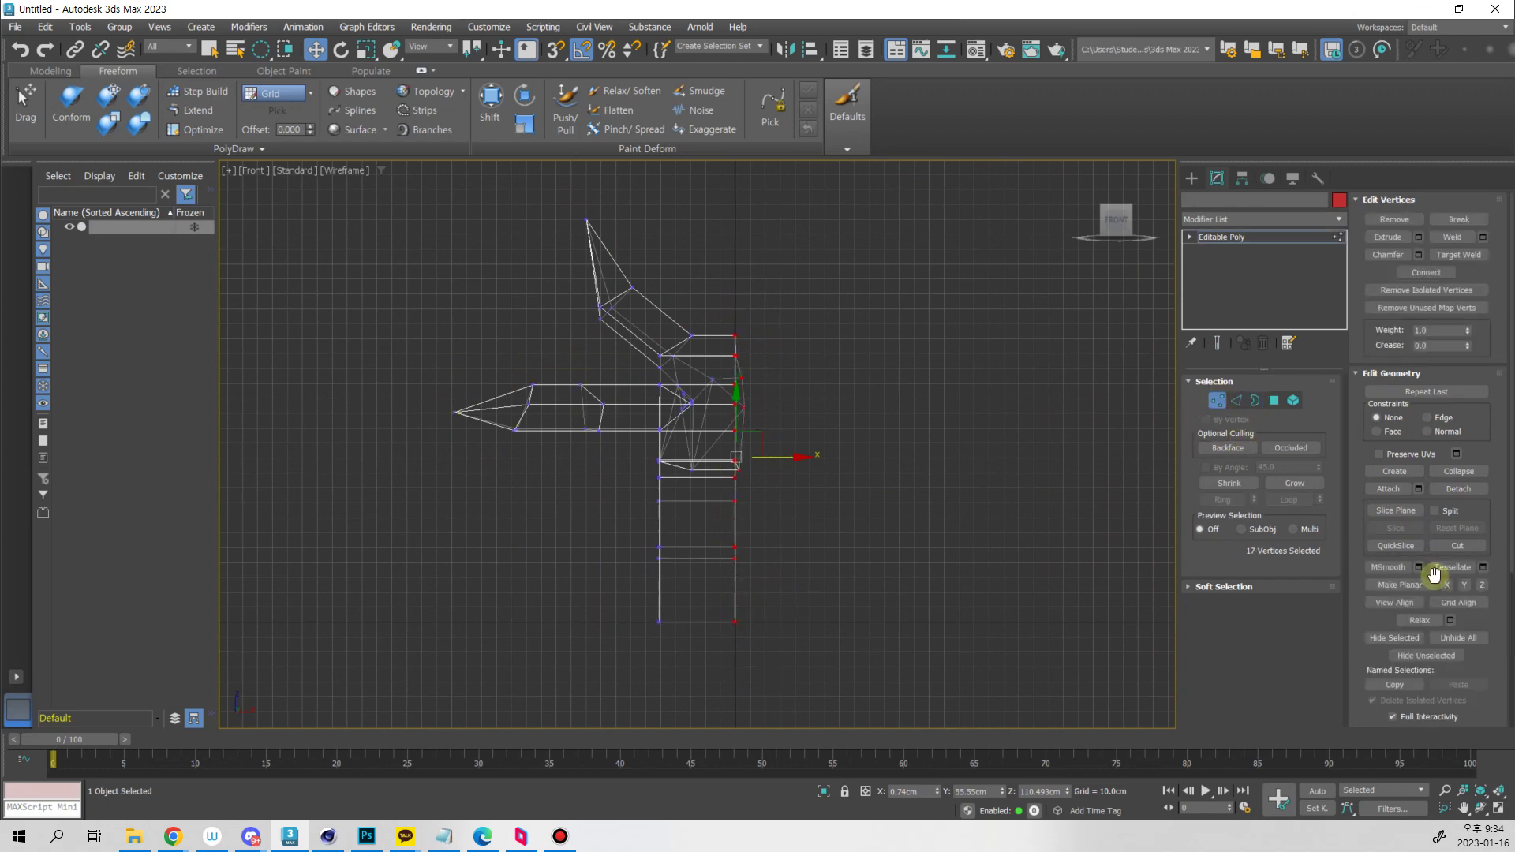
click(1445, 586)
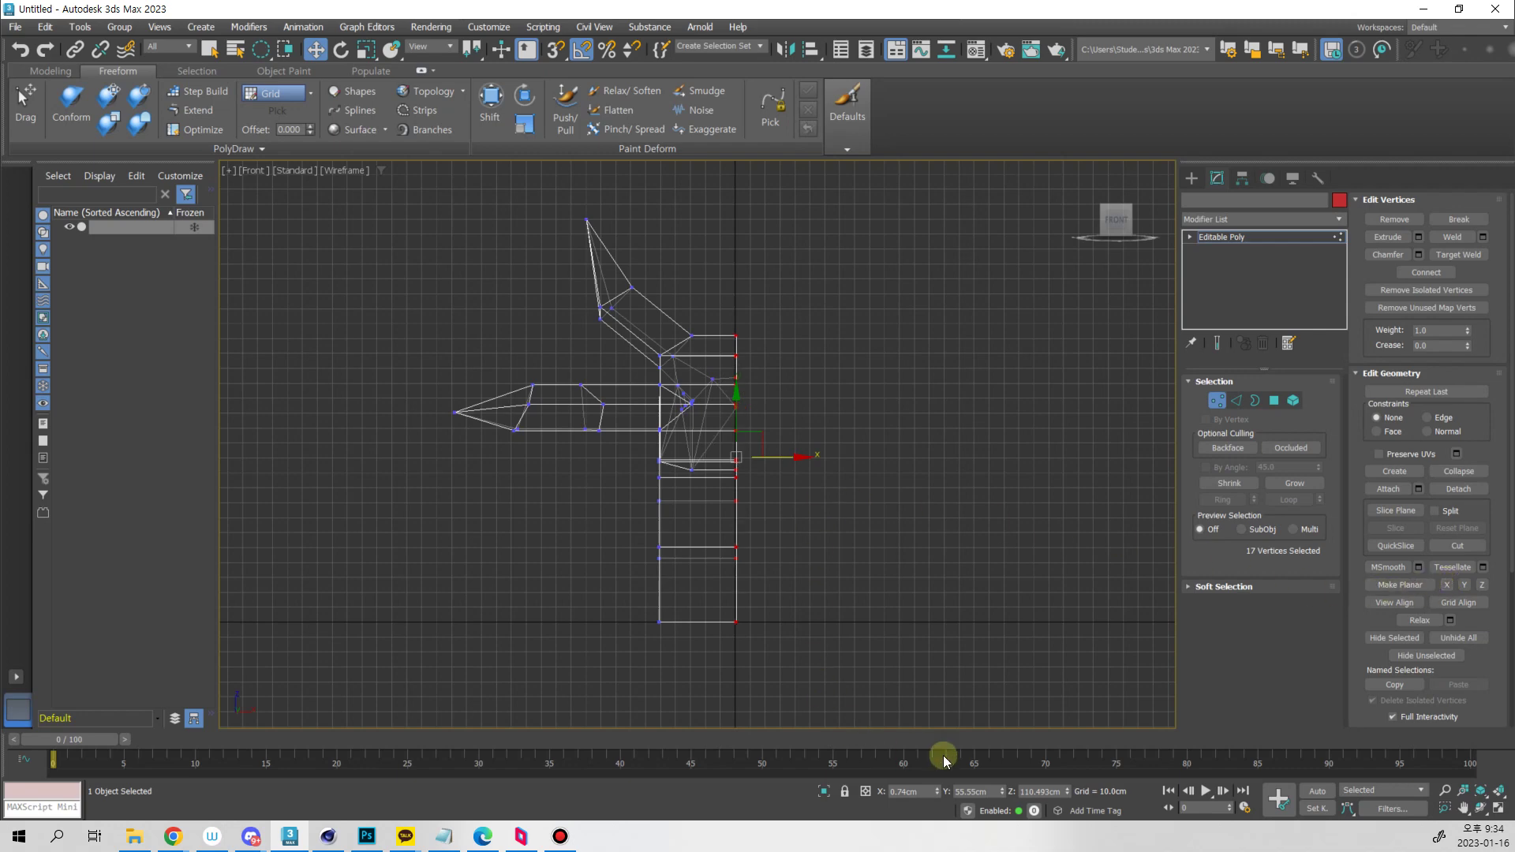
click(1216, 400)
middle_drag(907, 602, 890, 571)
key(alt+w)
alt+middle_drag(1038, 632, 1017, 632)
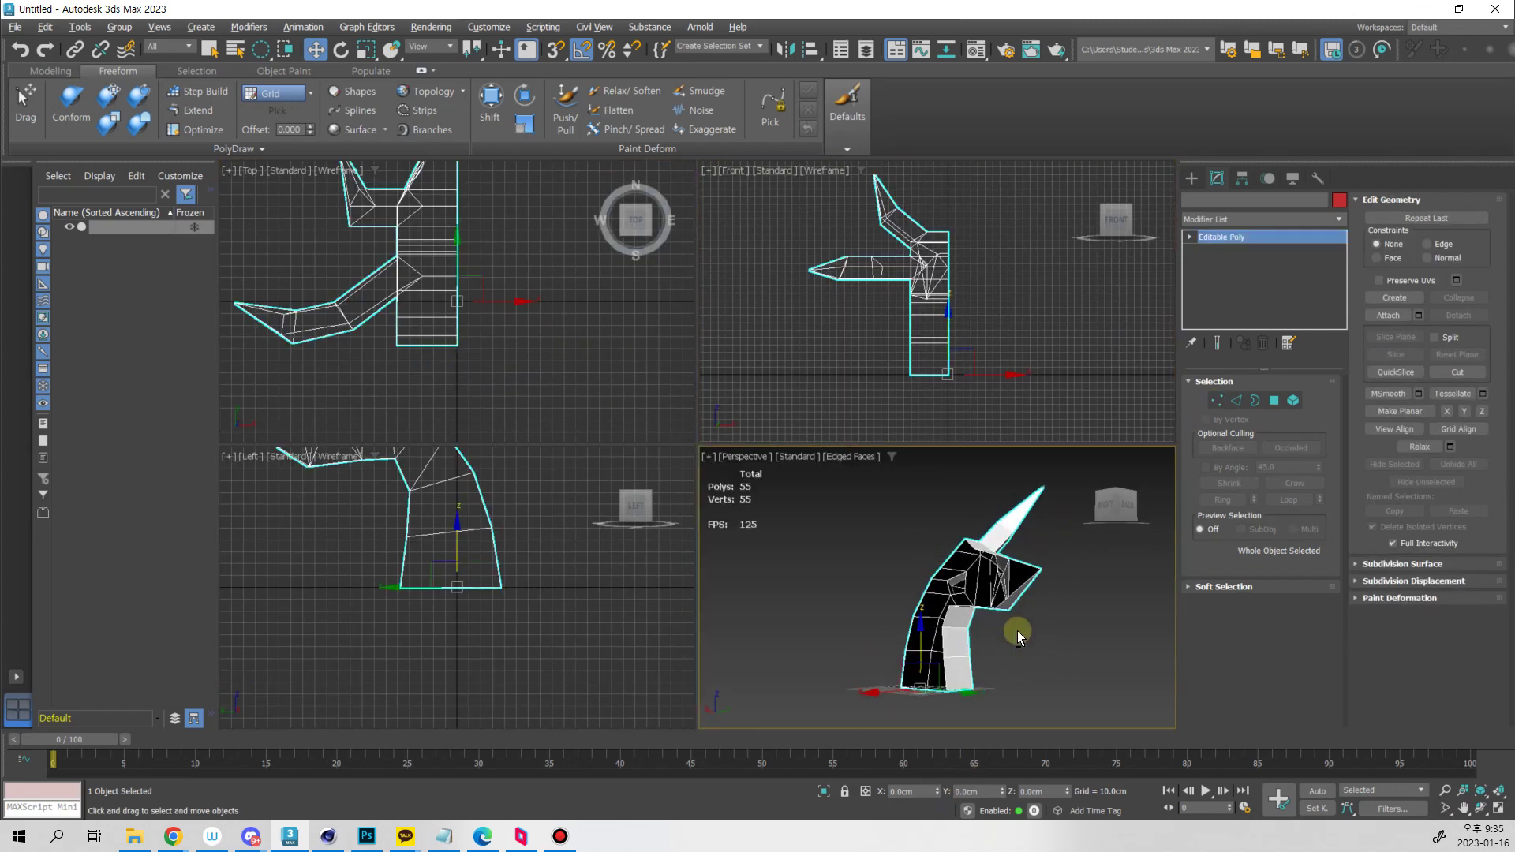
key(alt+w)
mouse_move(856, 590)
alt+middle_down()
mouse_move(845, 471)
mouse_move(860, 562)
alt+middle_up()
middle_drag(860, 563, 937, 592)
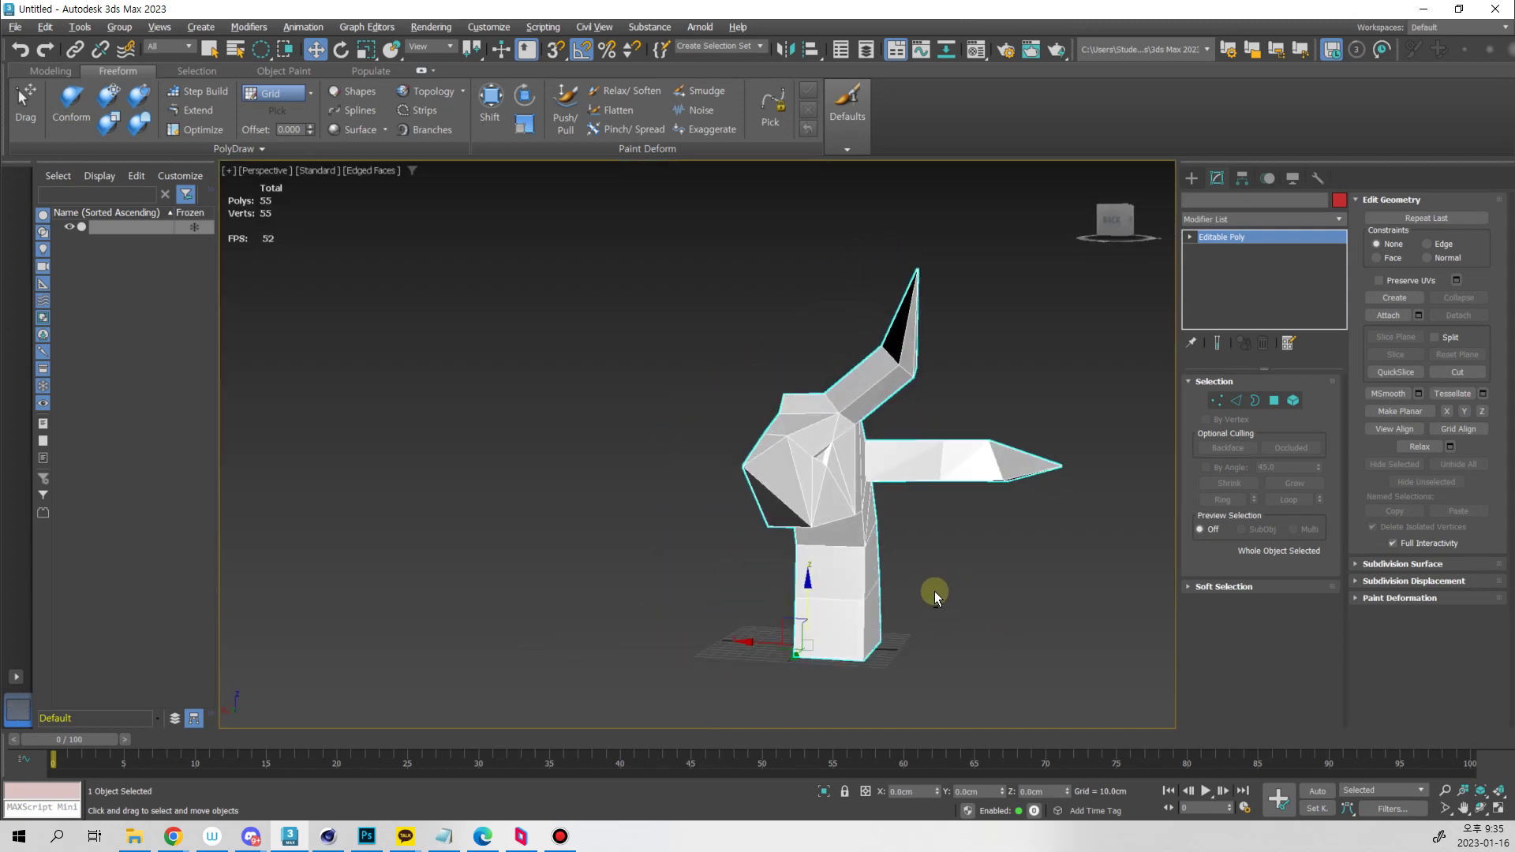
Add a Symmetry modifier to the half head, mirroring it across X with Flip enabled
click(966, 573)
click(859, 528)
click(1316, 218)
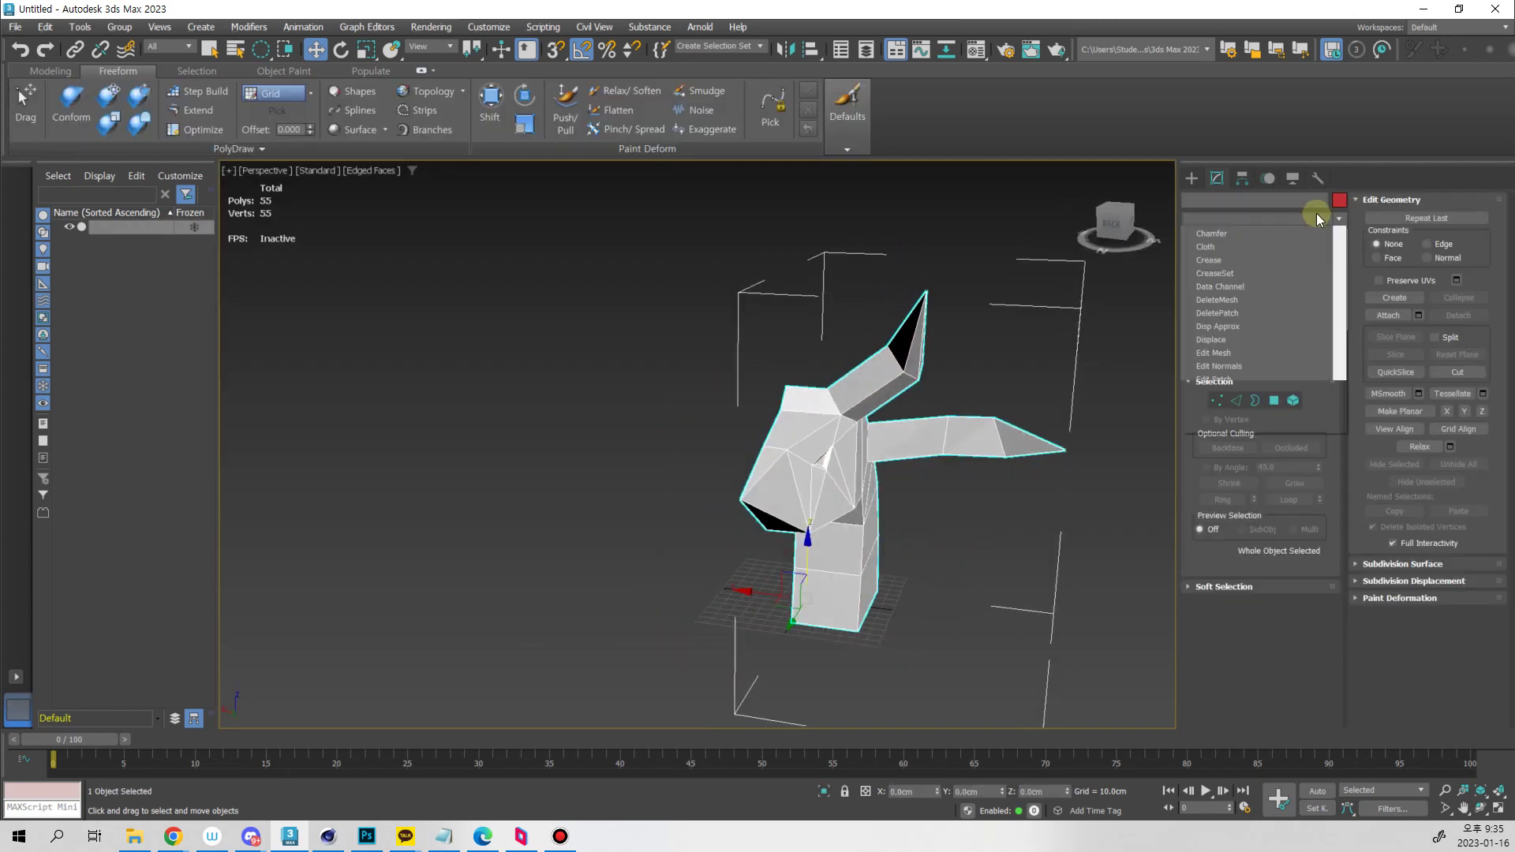
drag(1343, 323, 1333, 721)
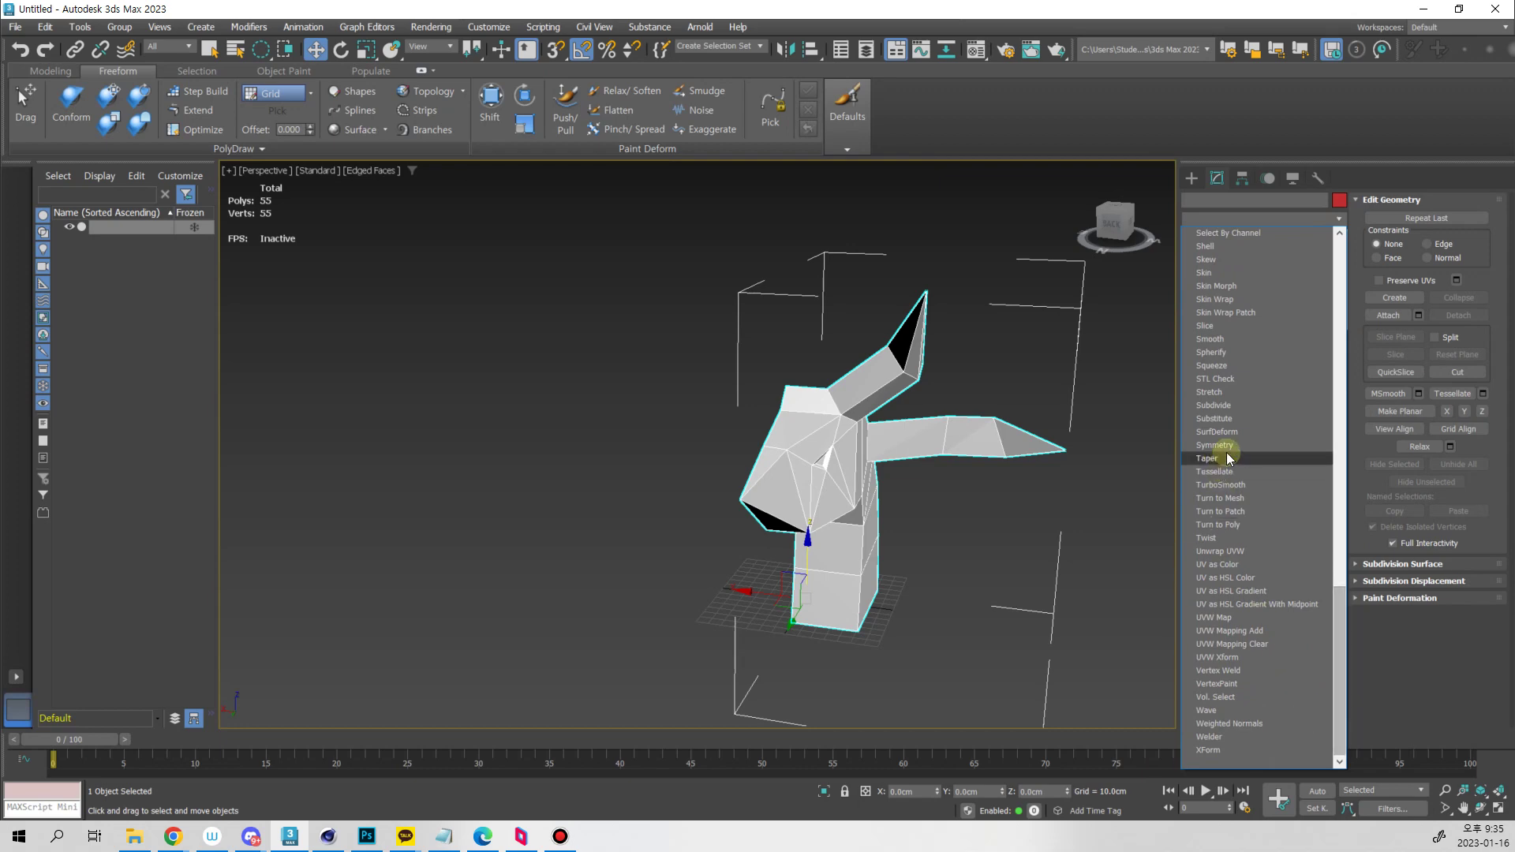
click(1215, 451)
click(1247, 451)
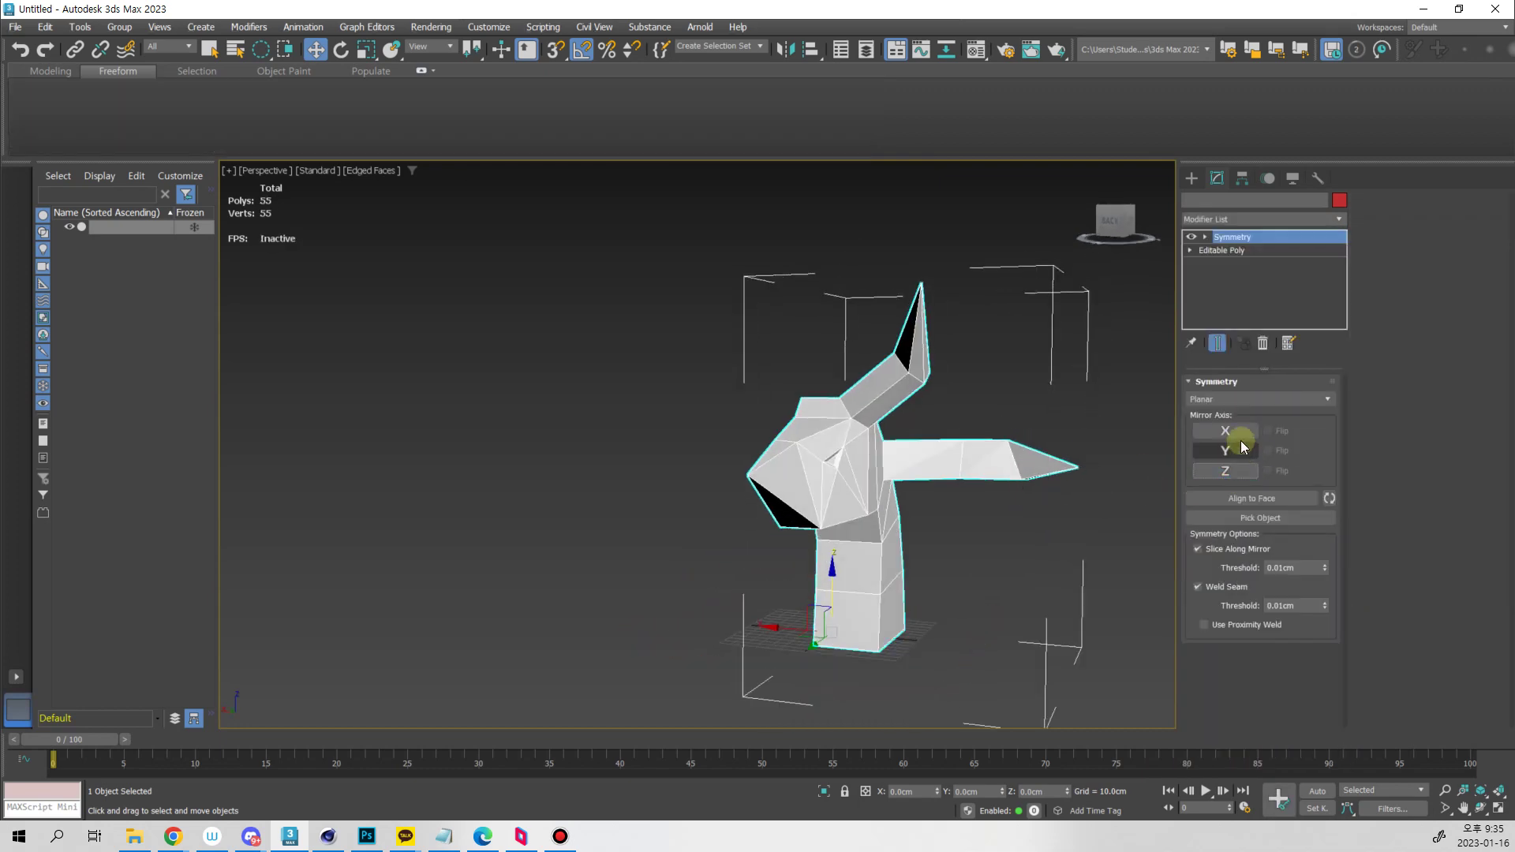
click(1261, 431)
click(1266, 431)
alt+middle_drag(1018, 544, 1105, 355)
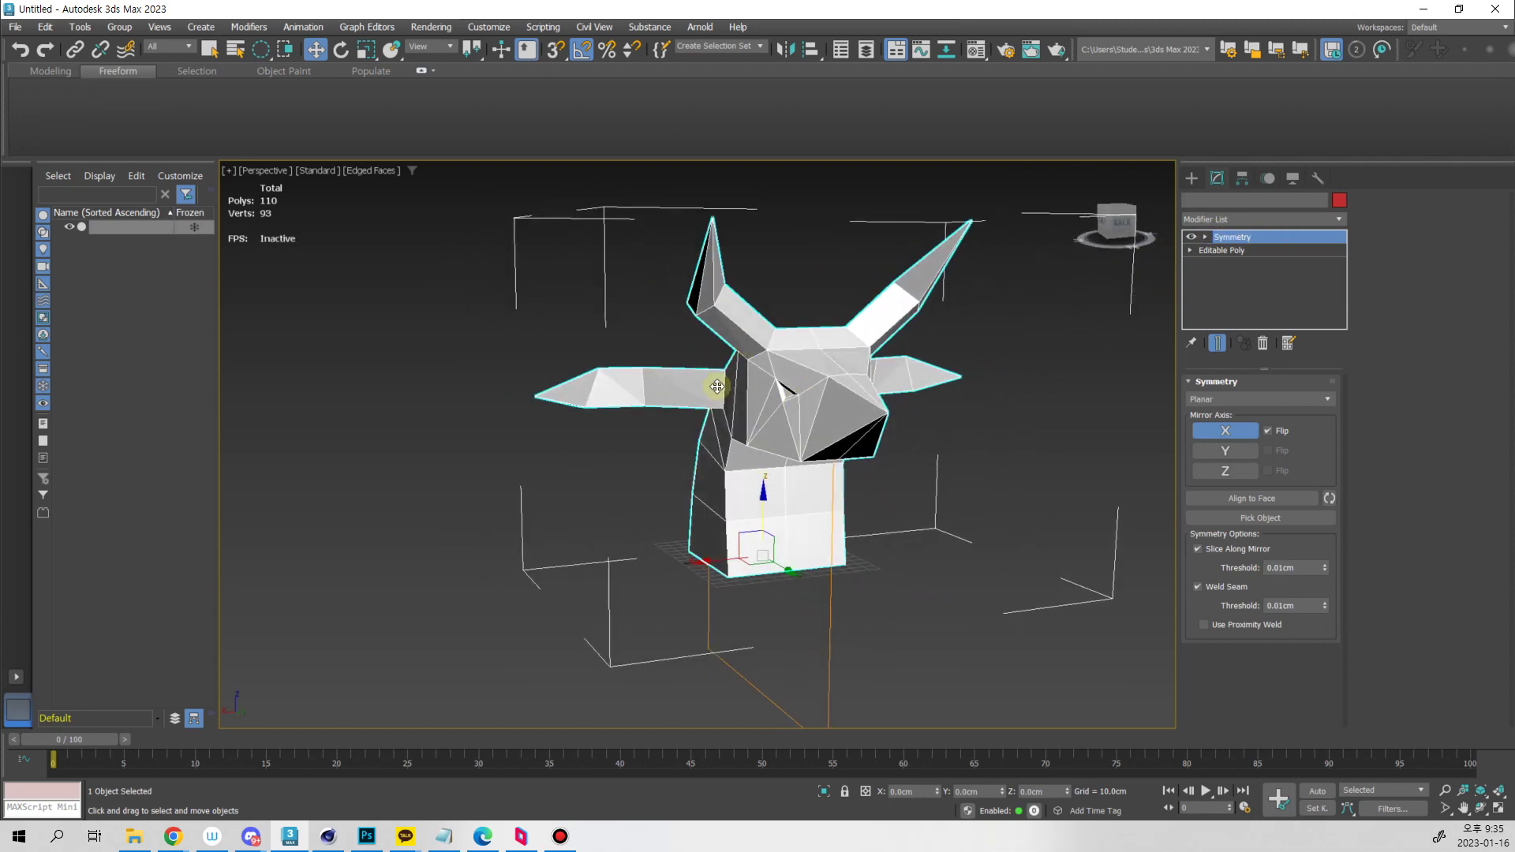
Convert the mirrored head to an Editable Poly
alt+middle_drag(915, 489, 818, 499)
right_click(829, 484)
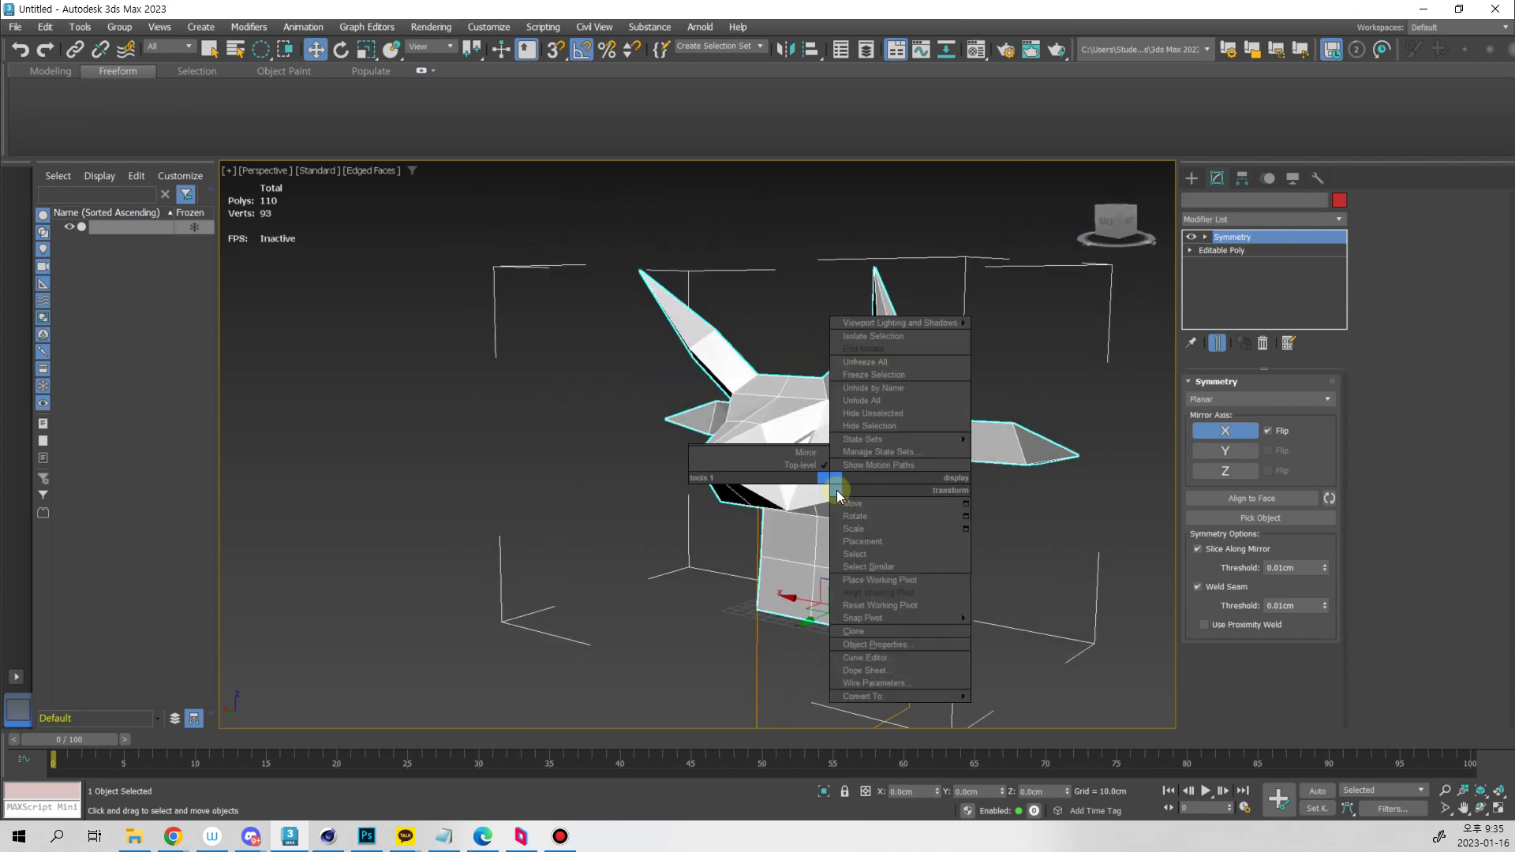
mouse_move(922, 701)
click(818, 709)
Rotate the whole head 180 degrees about Z so its muzzle faces the front view
alt+middle_drag(818, 709, 826, 628)
key(e)
drag(817, 556, 883, 558)
alt+middle_drag(1010, 530, 926, 527)
scroll(915, 527, up, 3)
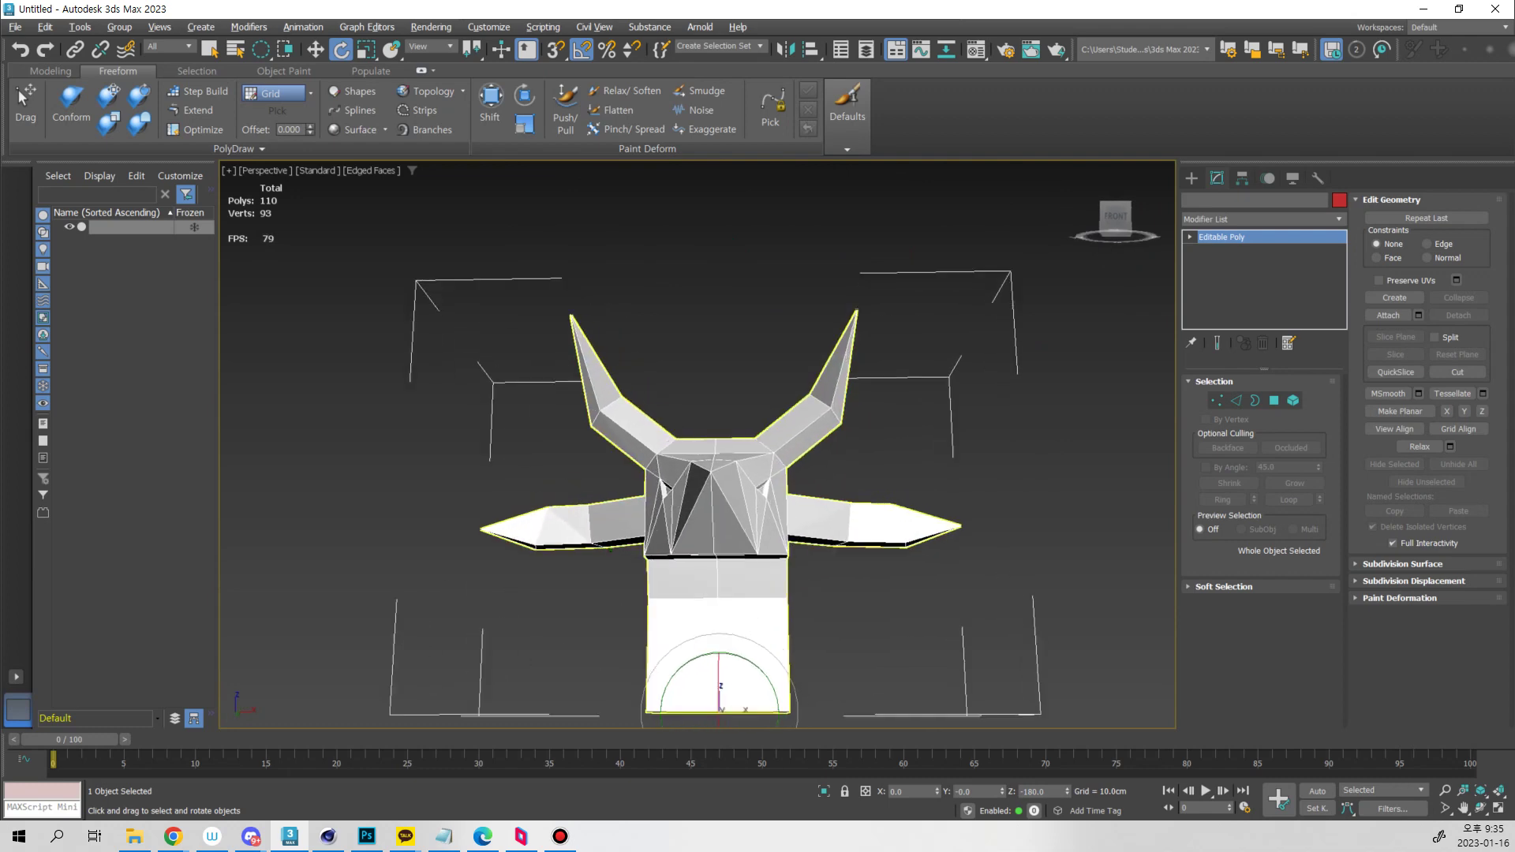
mouse_move(591, 550)
alt+middle_down()
mouse_move(593, 624)
mouse_move(600, 554)
alt+middle_up()
click(1117, 218)
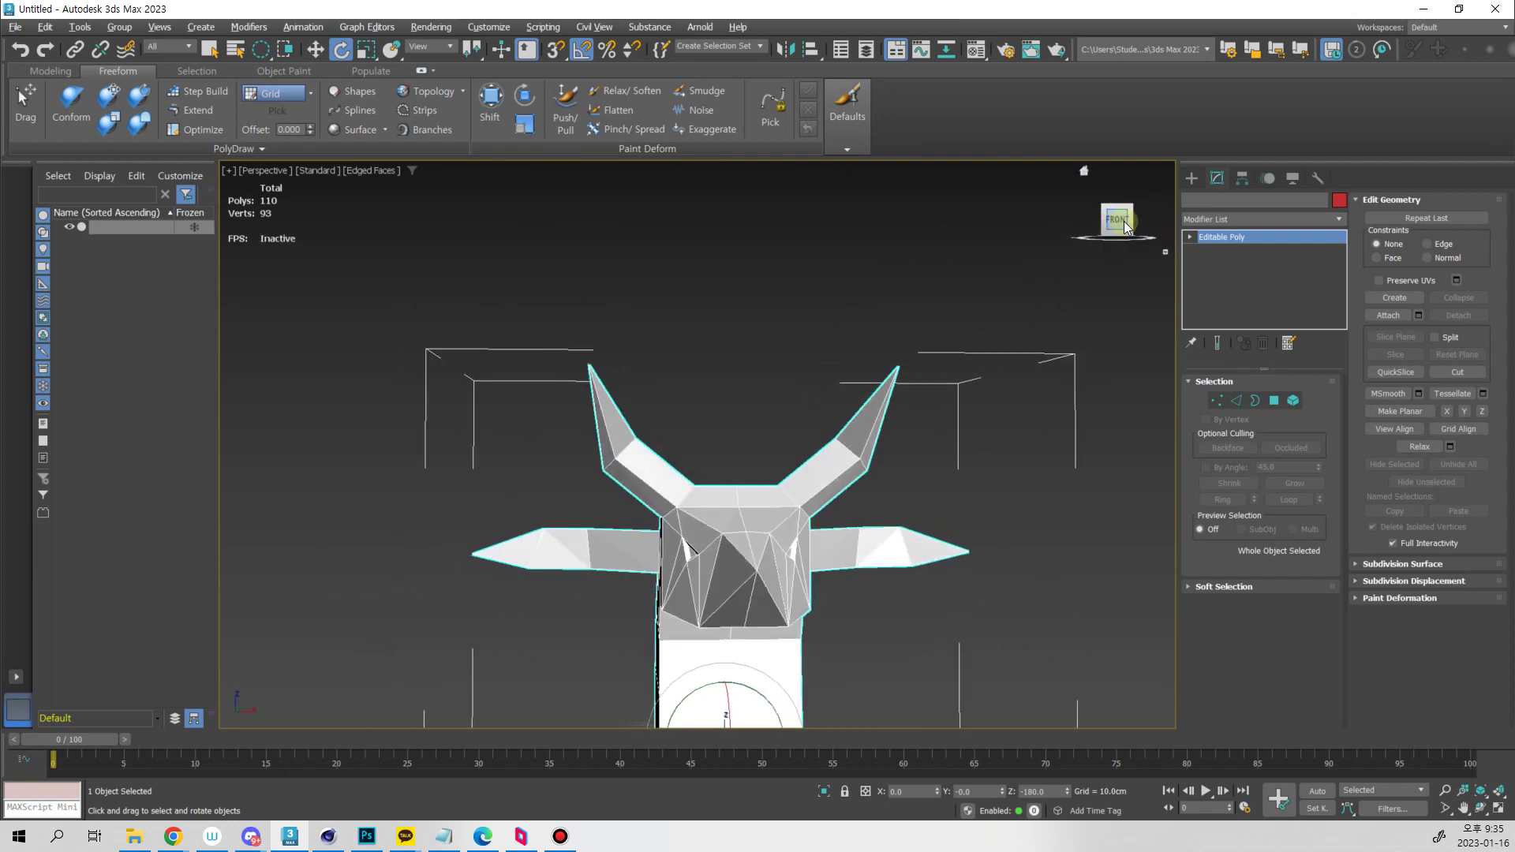
drag(1124, 224, 1143, 228)
middle_drag(984, 491, 926, 469)
scroll(964, 431, up, 3)
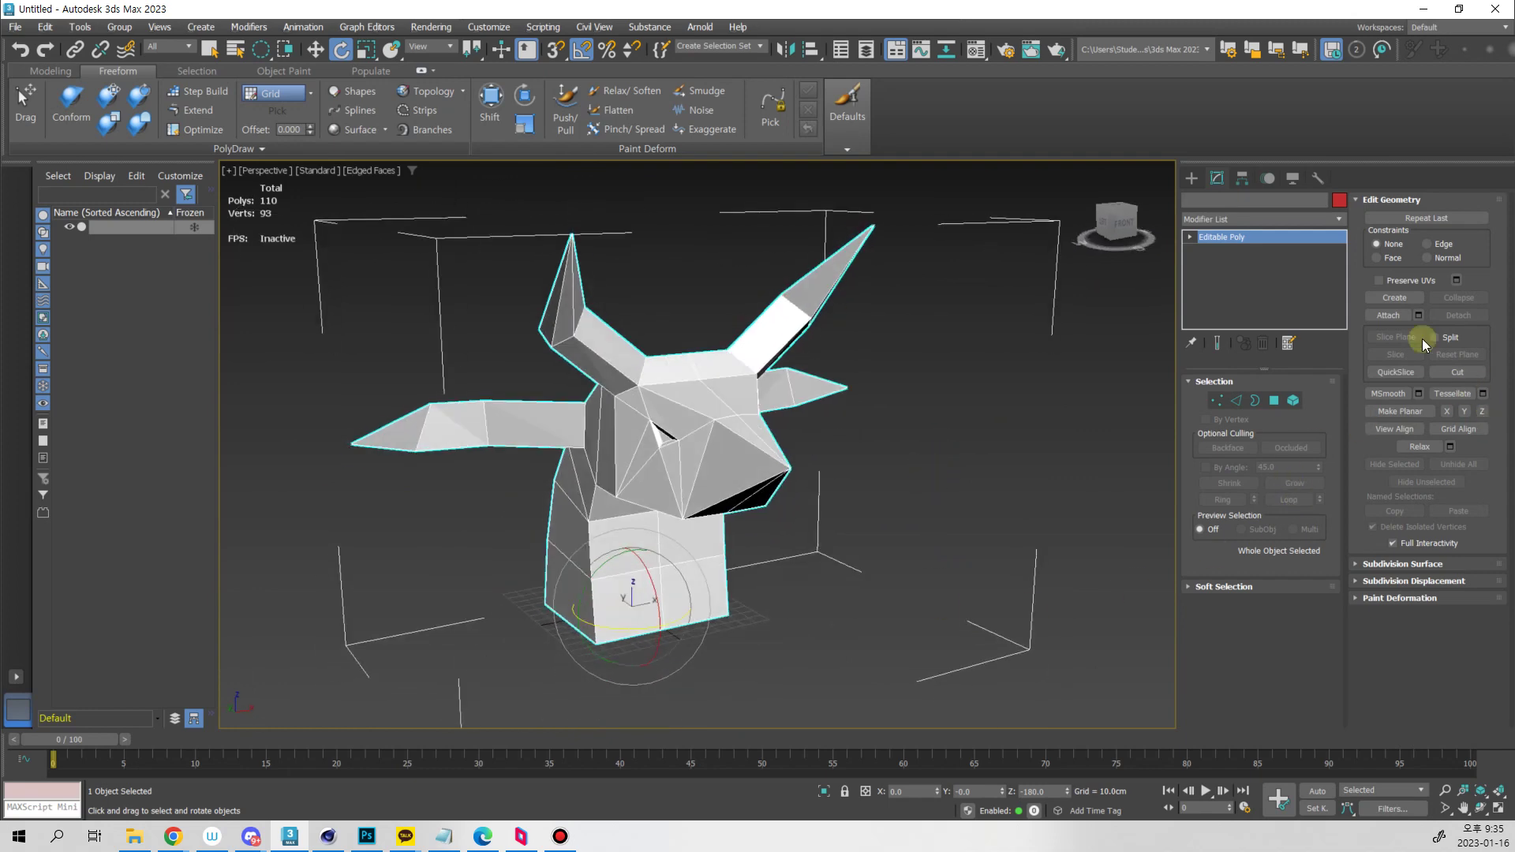
Apply Reset XForm to the rotated head and convert it back to an Editable Poly
click(1317, 177)
click(1217, 179)
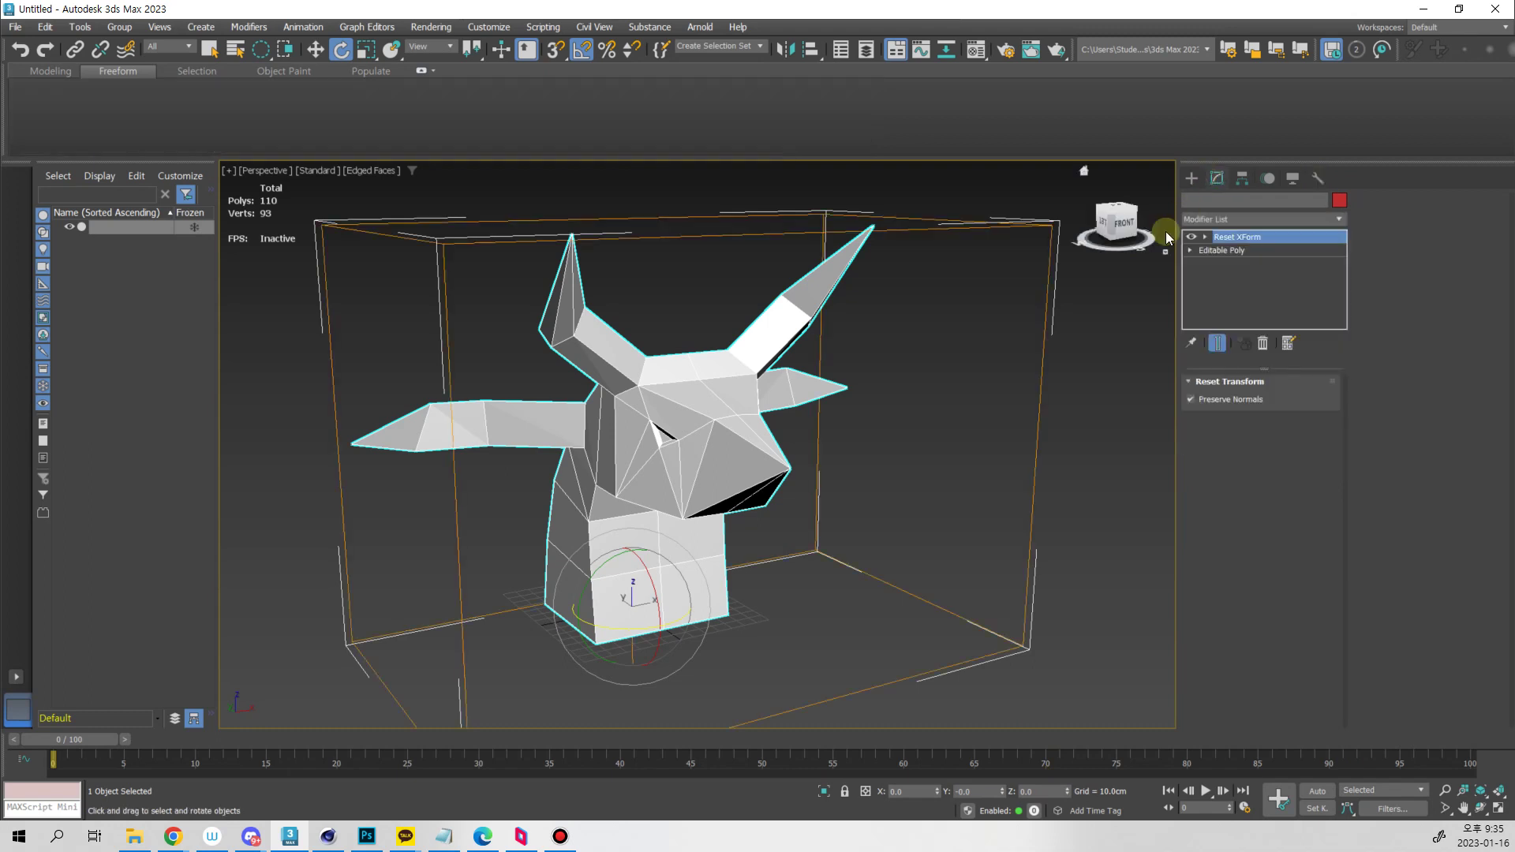
right_click(724, 429)
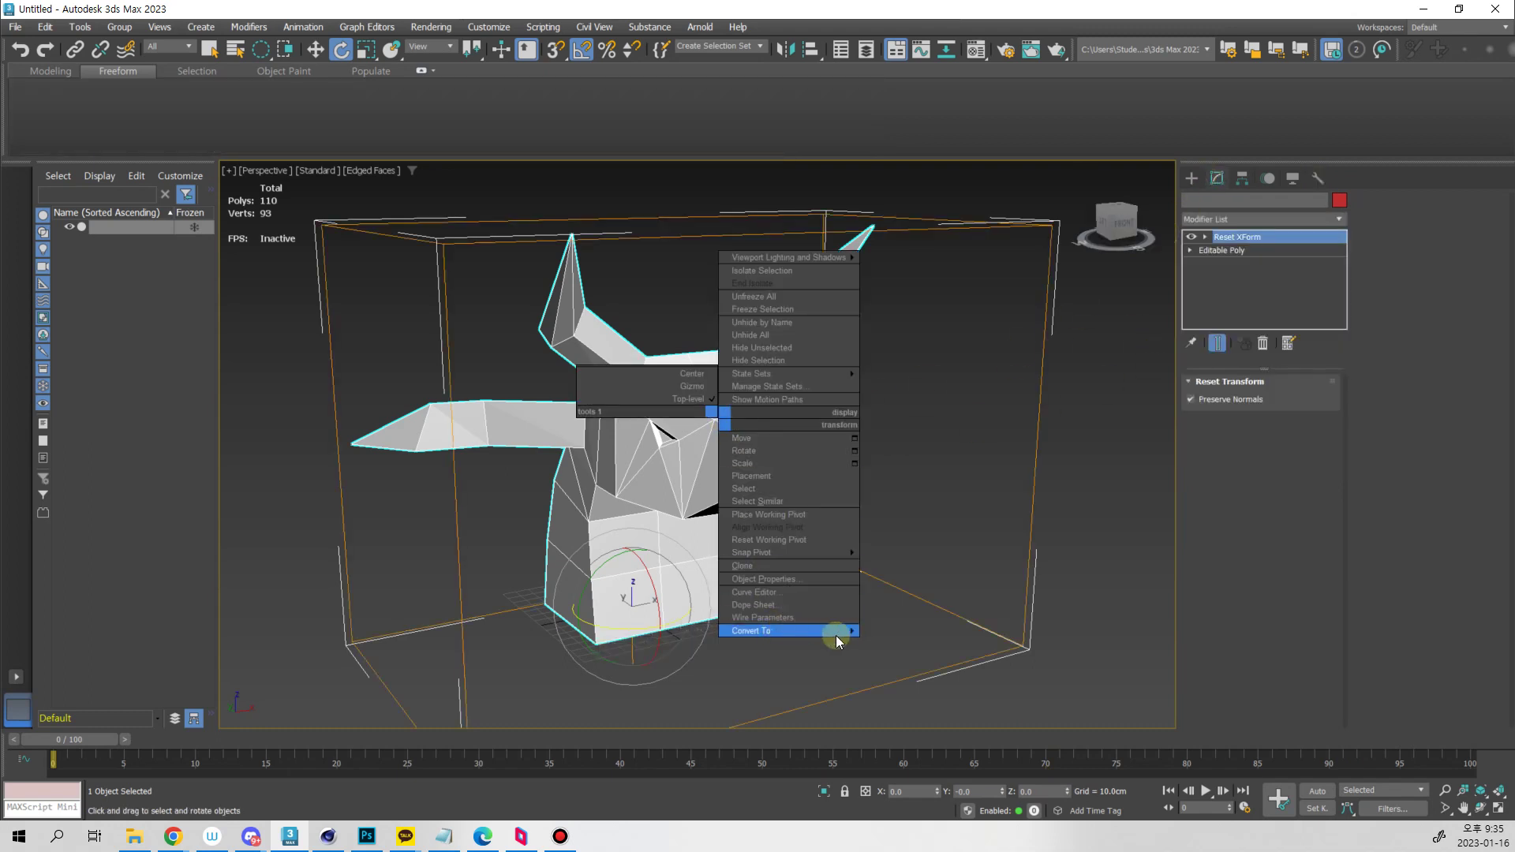
mouse_move(828, 628)
click(667, 633)
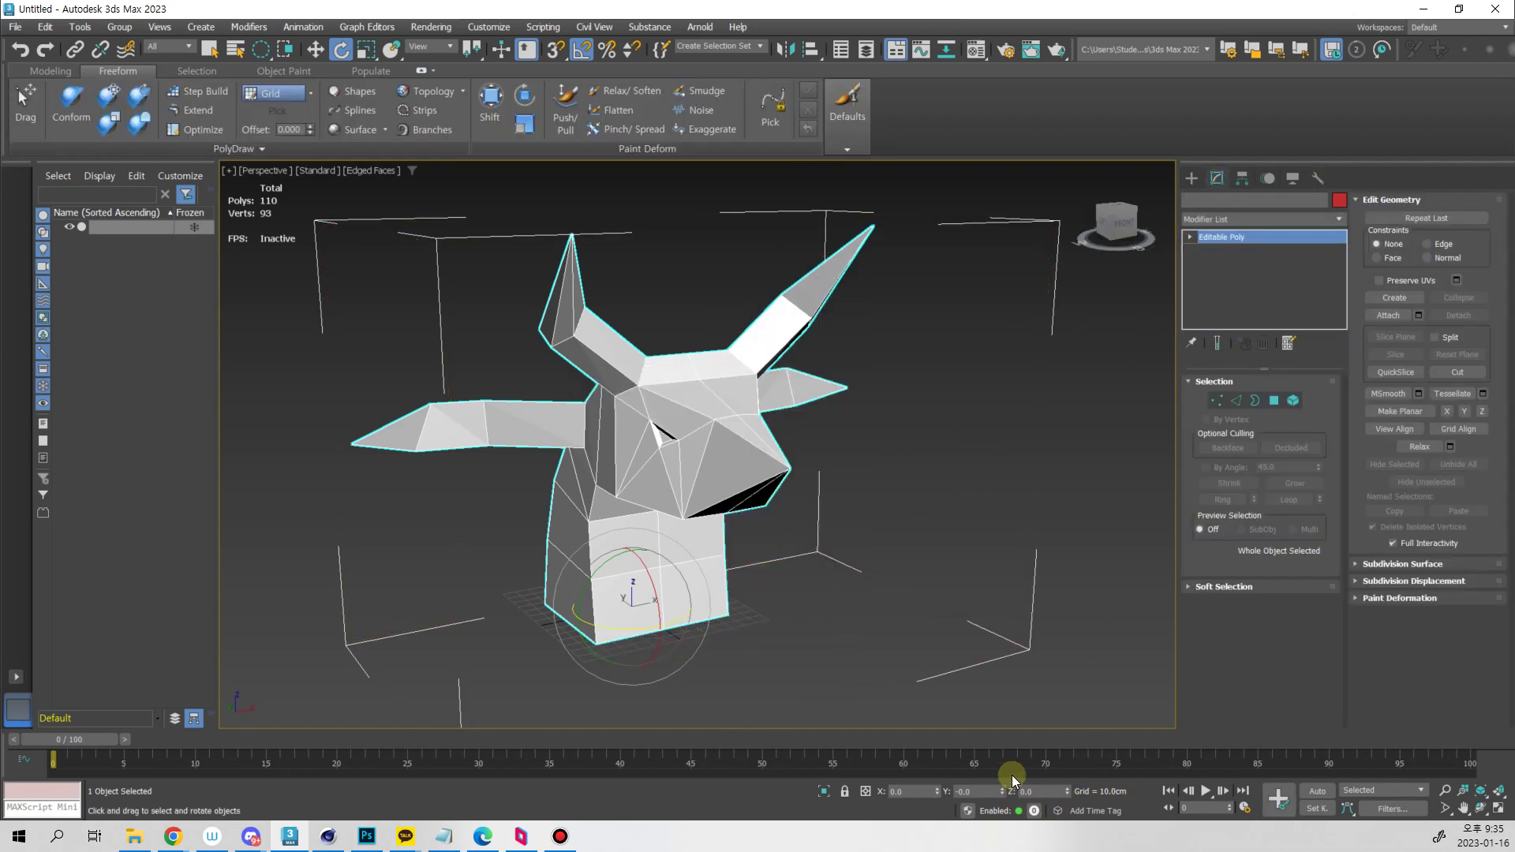
Try to soften the muzzle by selecting its tip vertex, growing the selection to the neighbouring vertices and applying Relax repeatedly
mouse_move(897, 568)
alt+middle_down()
mouse_move(904, 602)
mouse_move(882, 589)
alt+middle_up()
key(w)
key(1)
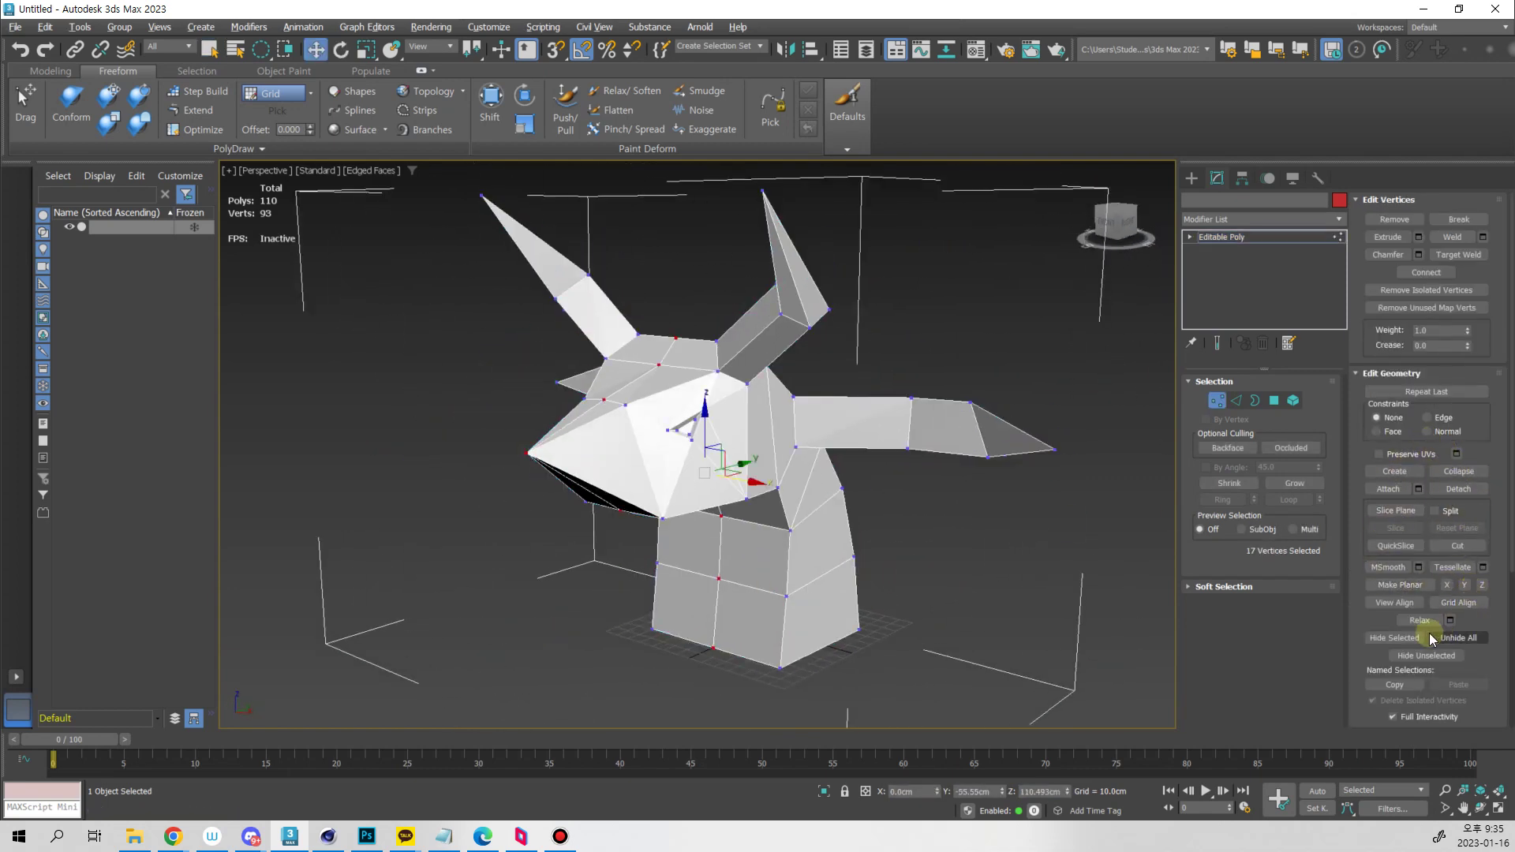
alt+middle_drag(1144, 635, 1238, 501)
scroll(748, 462, up, 3)
click(693, 483)
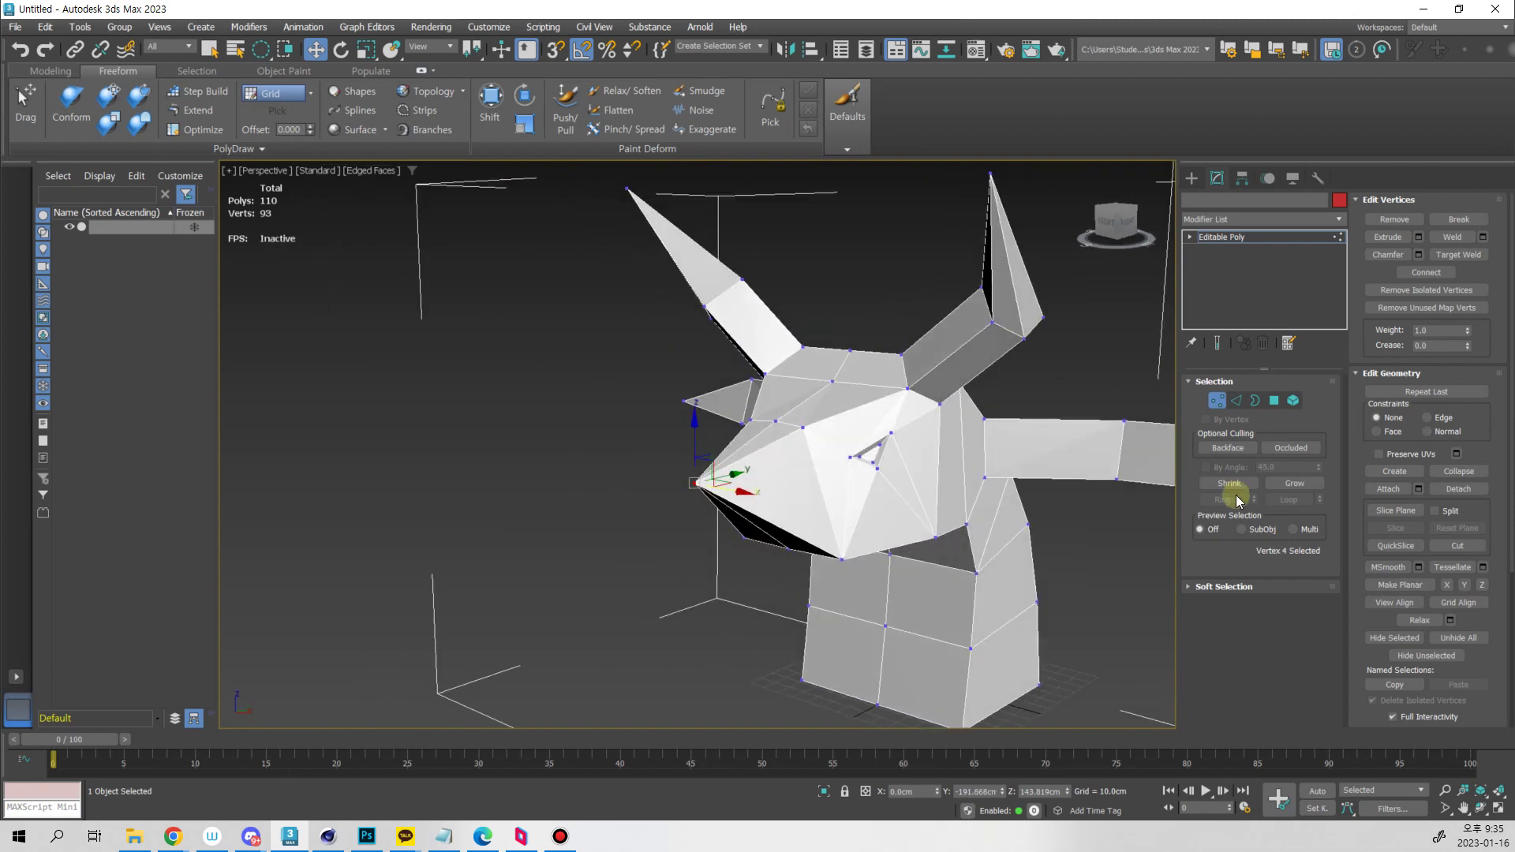
click(1295, 483)
alt+middle_drag(1122, 542, 908, 473)
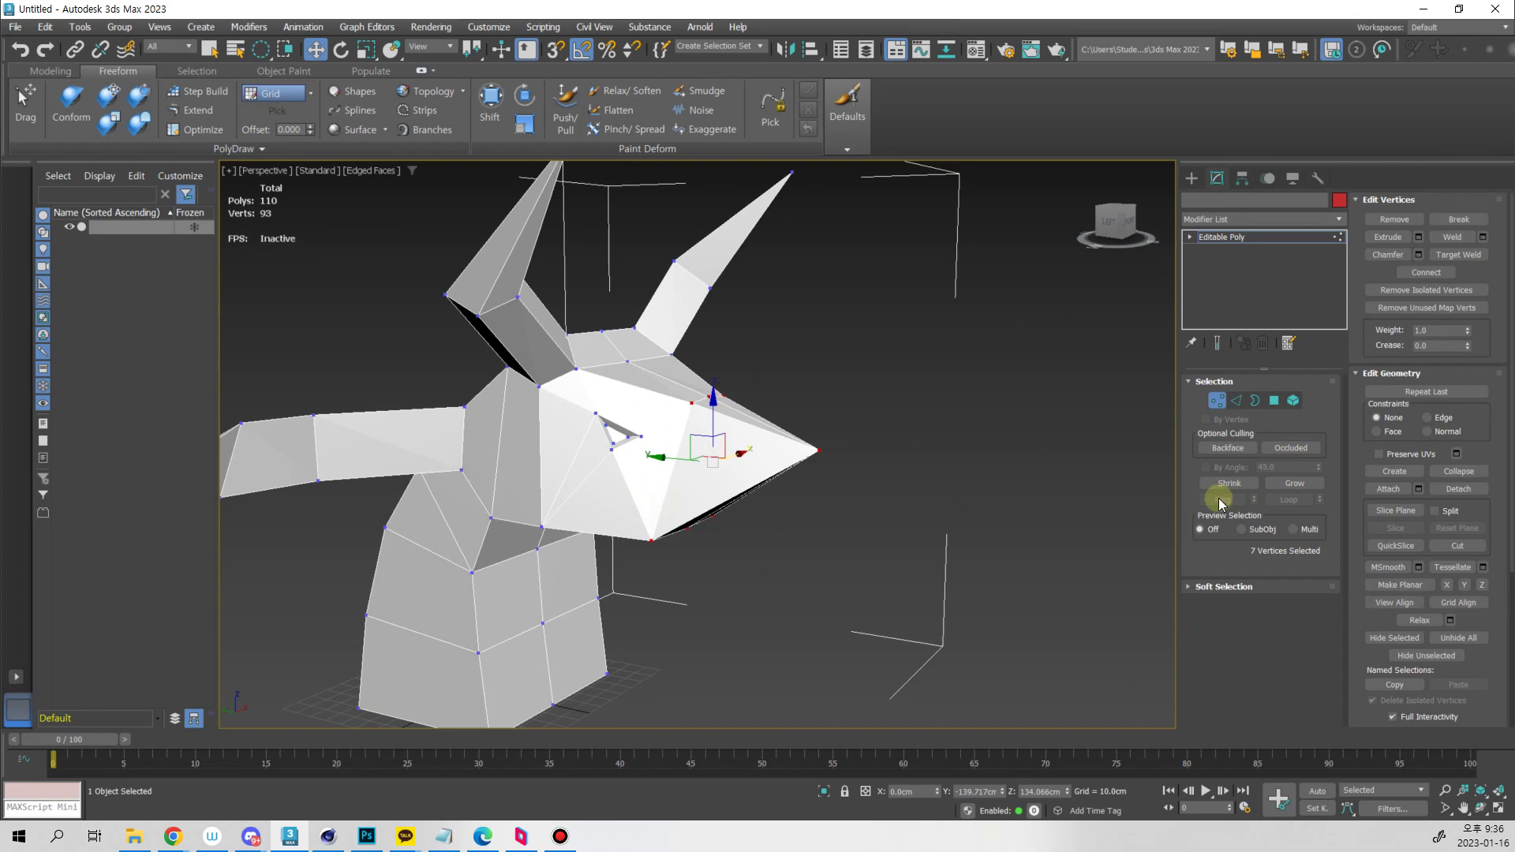
click(1419, 620)
click(1420, 620)
click(1420, 620)
Undo the relaxing of the muzzle vertices and the grown selection around the tip
alt+middle_drag(959, 580, 821, 556)
key(ctrl+z)
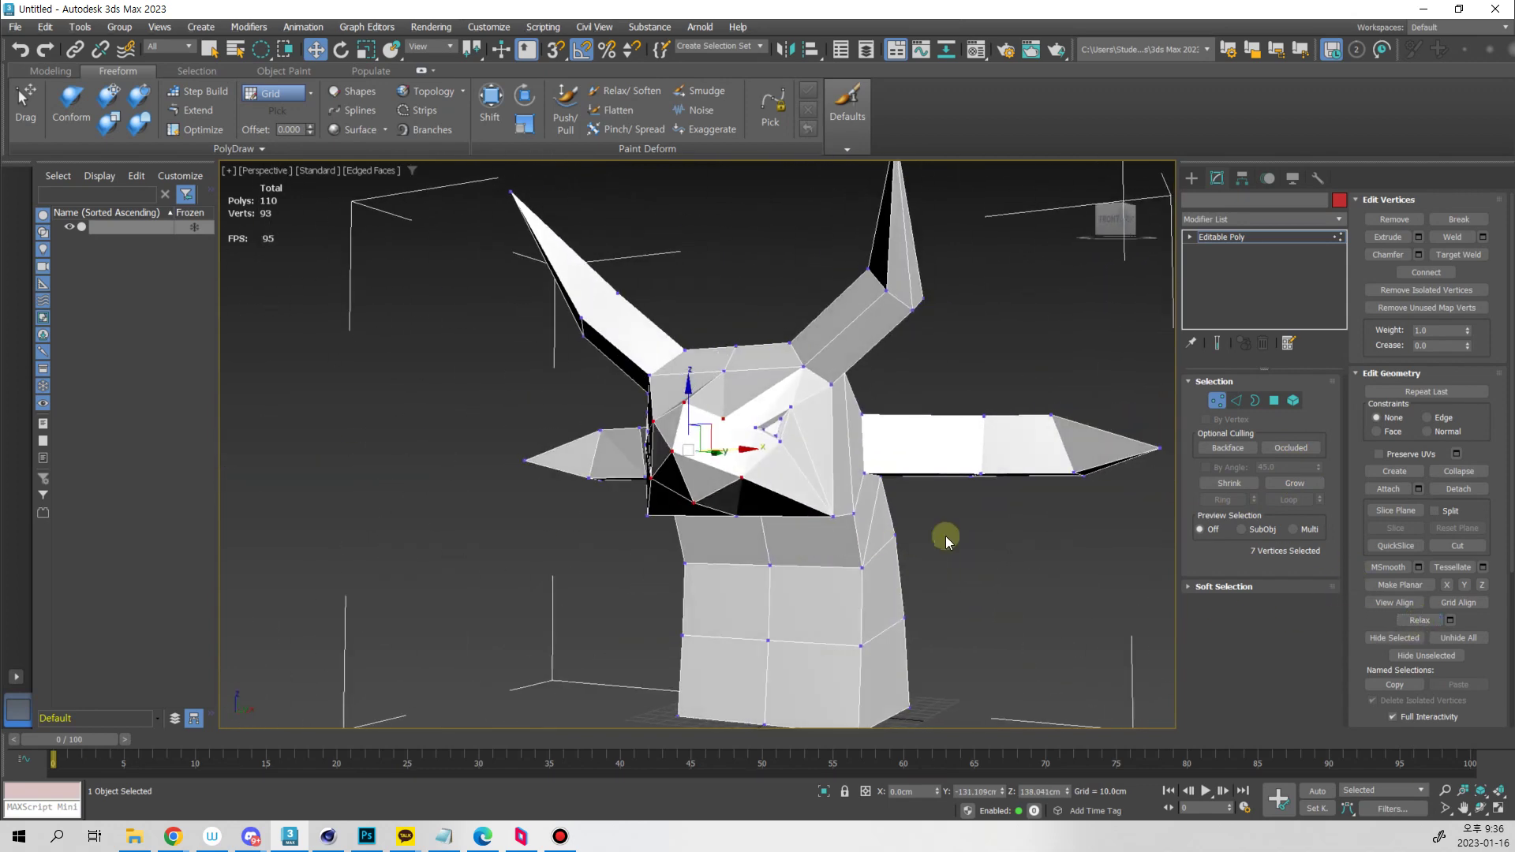
key(ctrl+z)
key(ctrl+z)
key(ctrl+z)
alt+middle_drag(949, 574, 1175, 399)
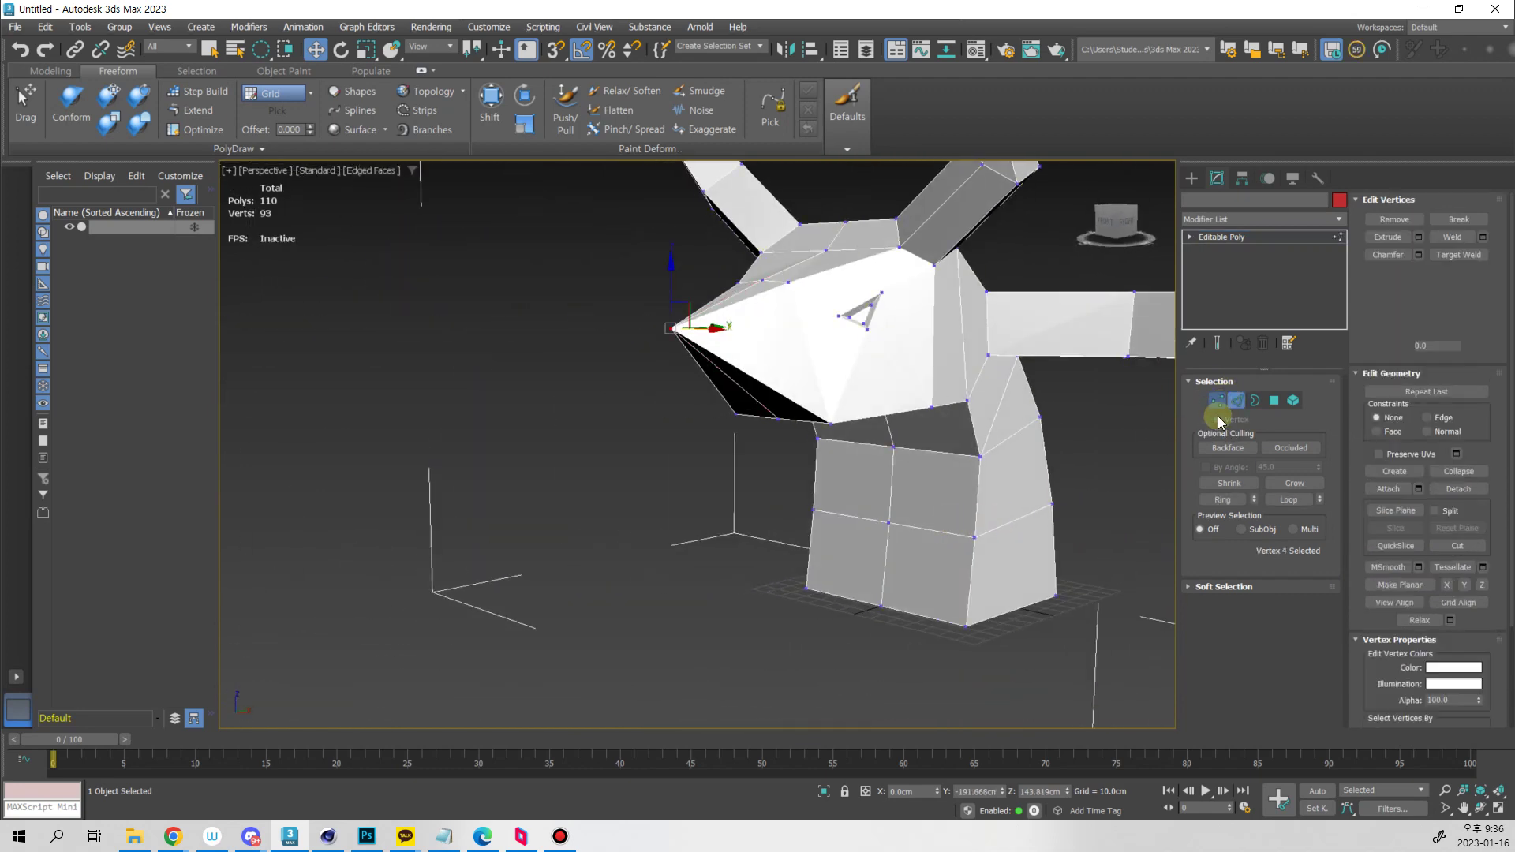
Create a box of about 109 × 101 × 123 cm with three segments in each direction beside the head
click(1190, 179)
click(1234, 278)
middle_drag(960, 537, 632, 490)
scroll(694, 486, down, 4)
alt+middle_drag(747, 484, 786, 515)
drag(781, 519, 870, 616)
click(856, 577)
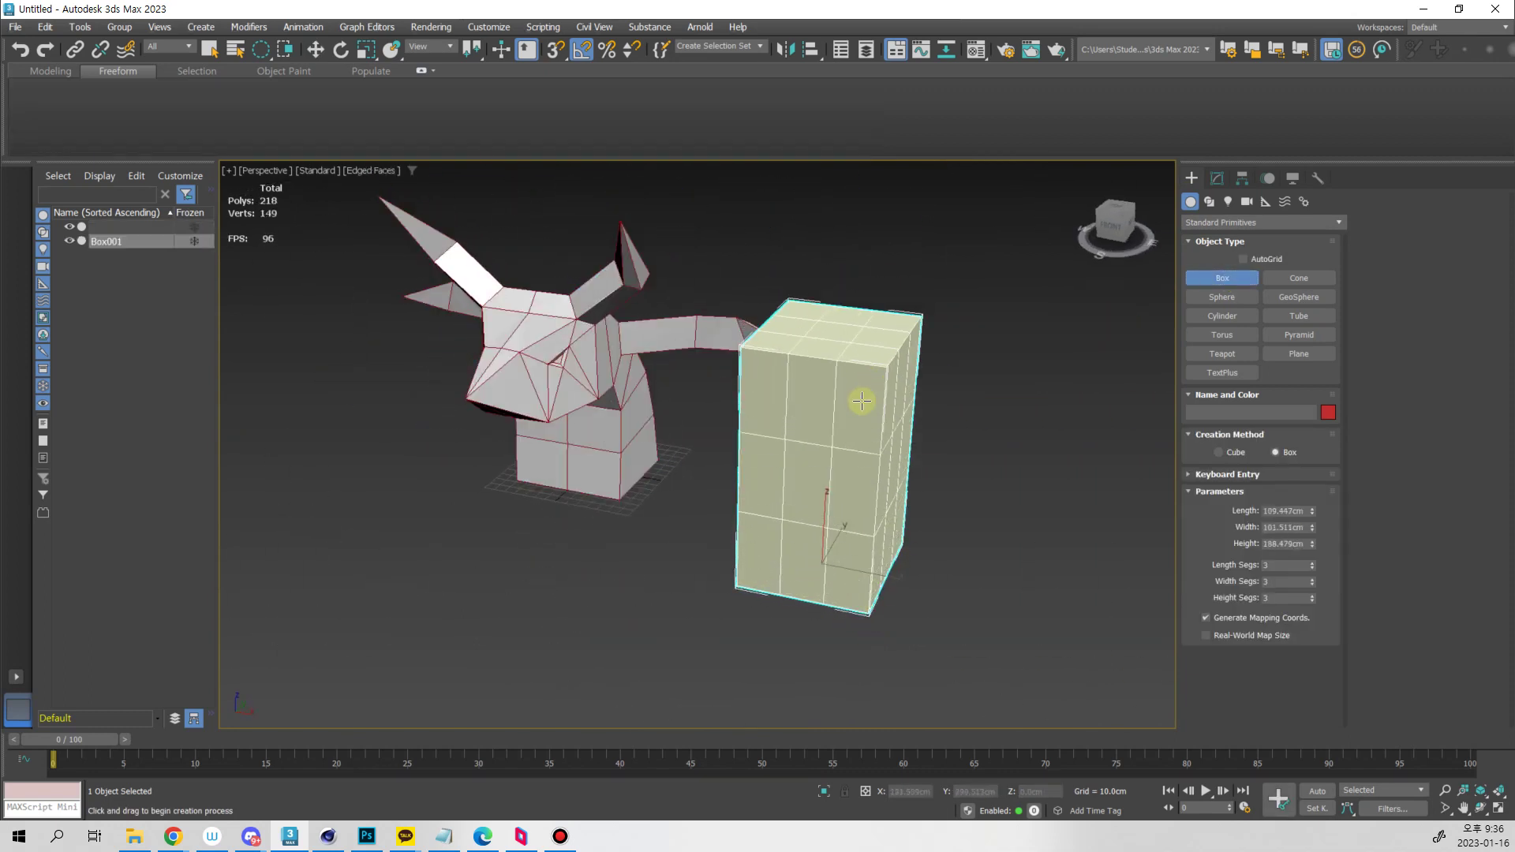
click(900, 542)
alt+middle_drag(903, 542, 828, 475)
right_click(828, 476)
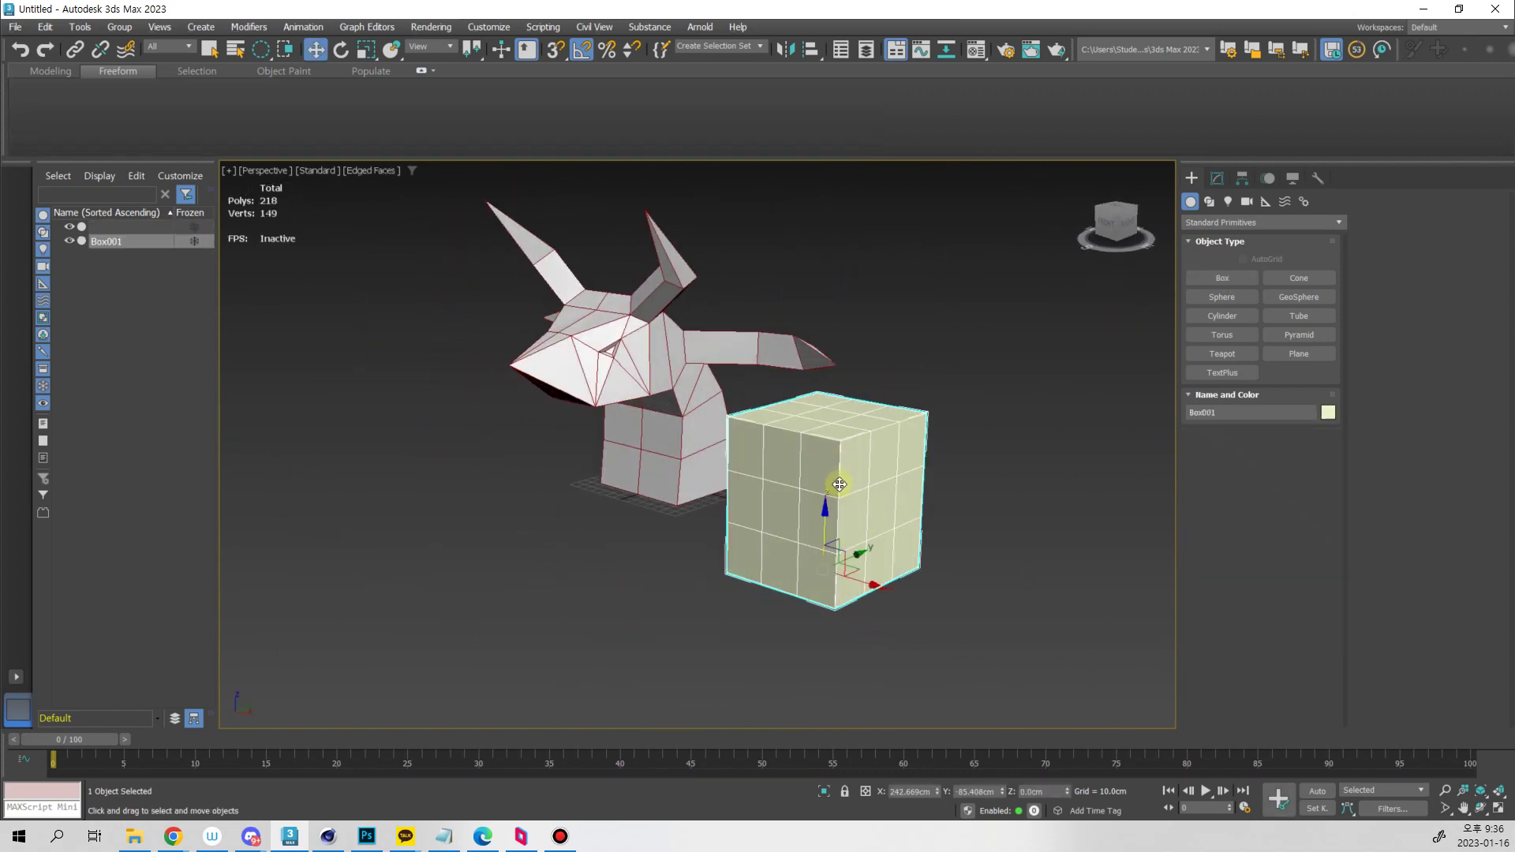
Convert the new box to an Editable Poly
right_click(833, 476)
mouse_move(969, 690)
click(811, 703)
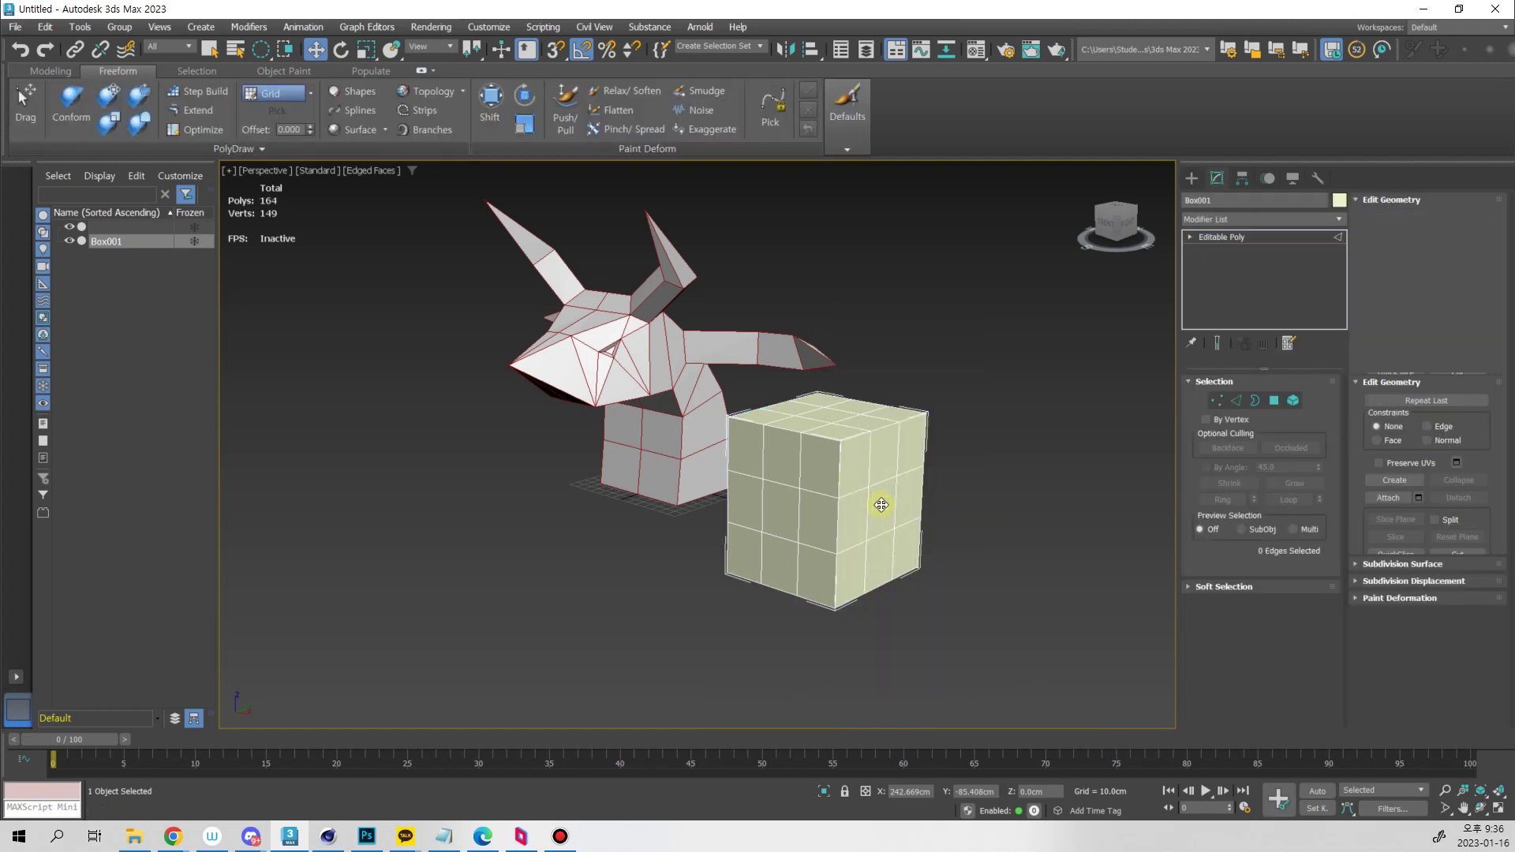
Select the box's two horizontal edge loops and move them up about 33 cm towards its top face
key(2)
double_click(856, 543)
drag(828, 476, 863, 494)
drag(827, 428, 828, 388)
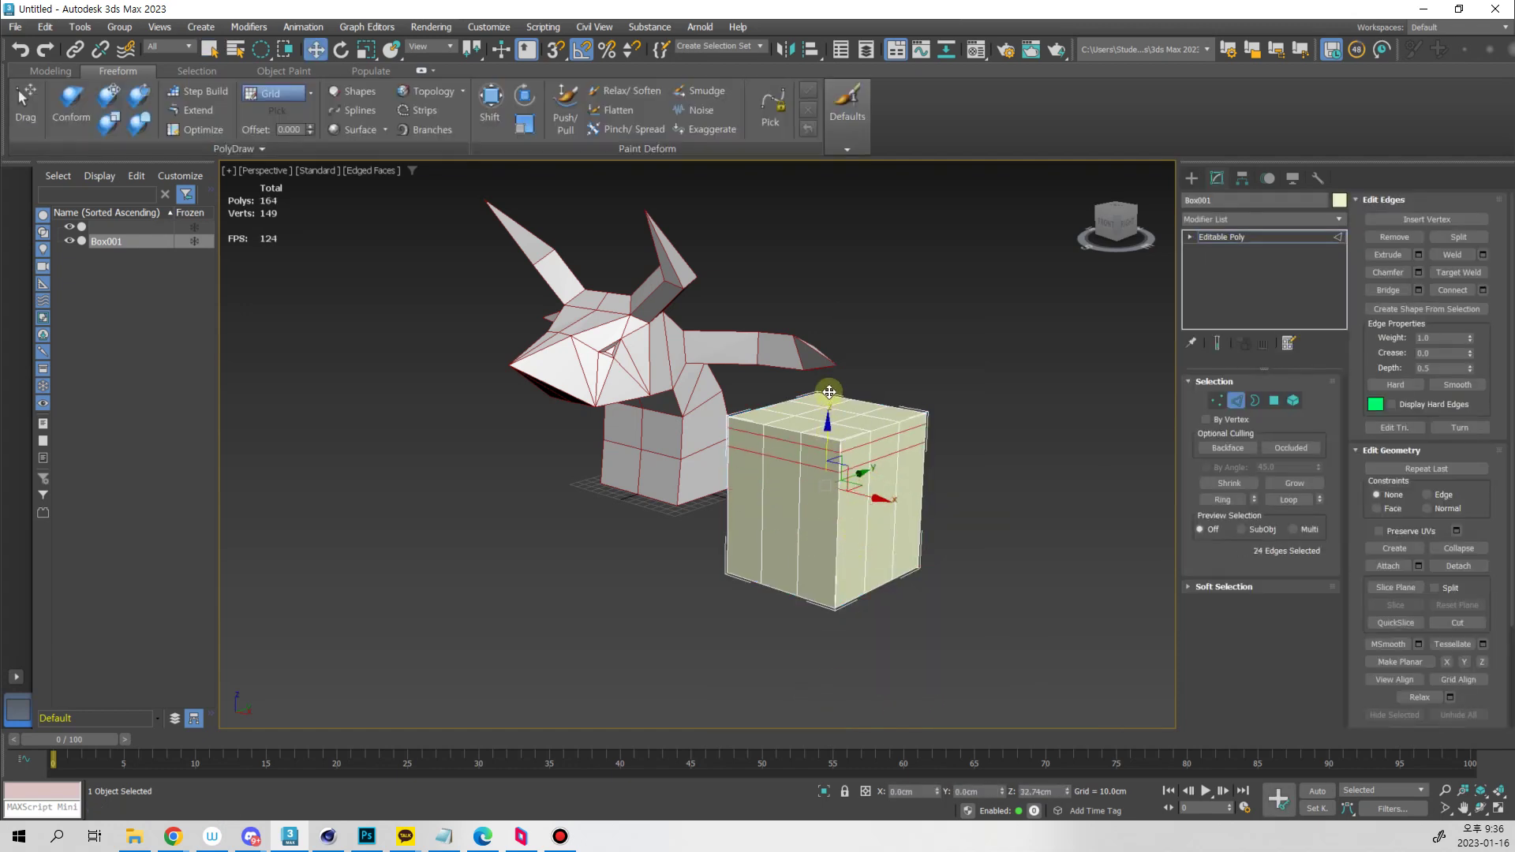
alt+middle_drag(863, 442, 870, 480)
Move the box's vertical edge loops in both directions close to its near vertical corner edge
key(q)
click(864, 495)
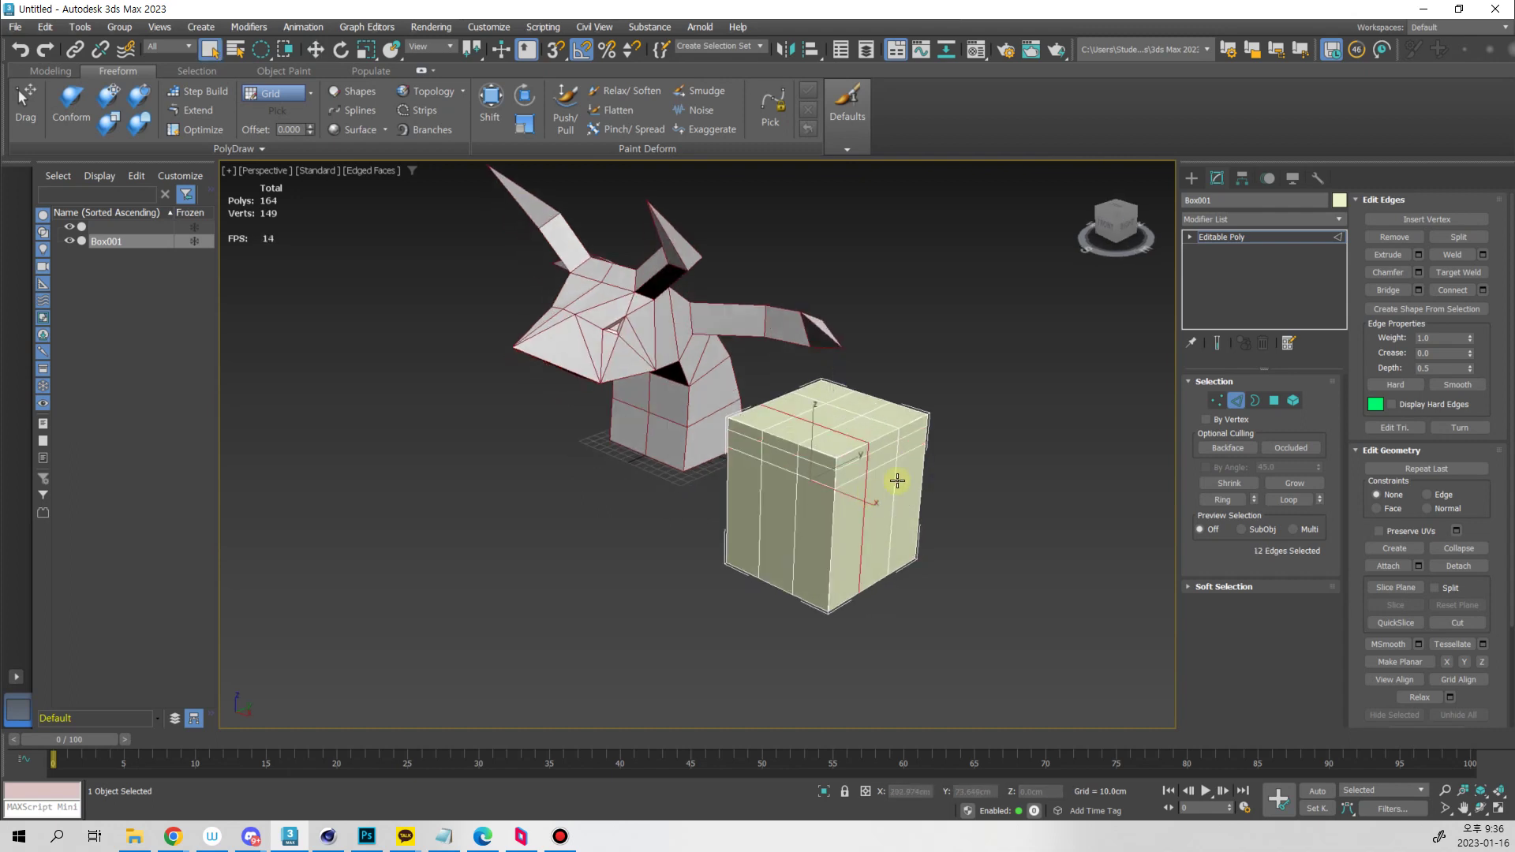
key(w)
drag(861, 481, 858, 513)
drag(760, 485, 885, 507)
click(926, 518)
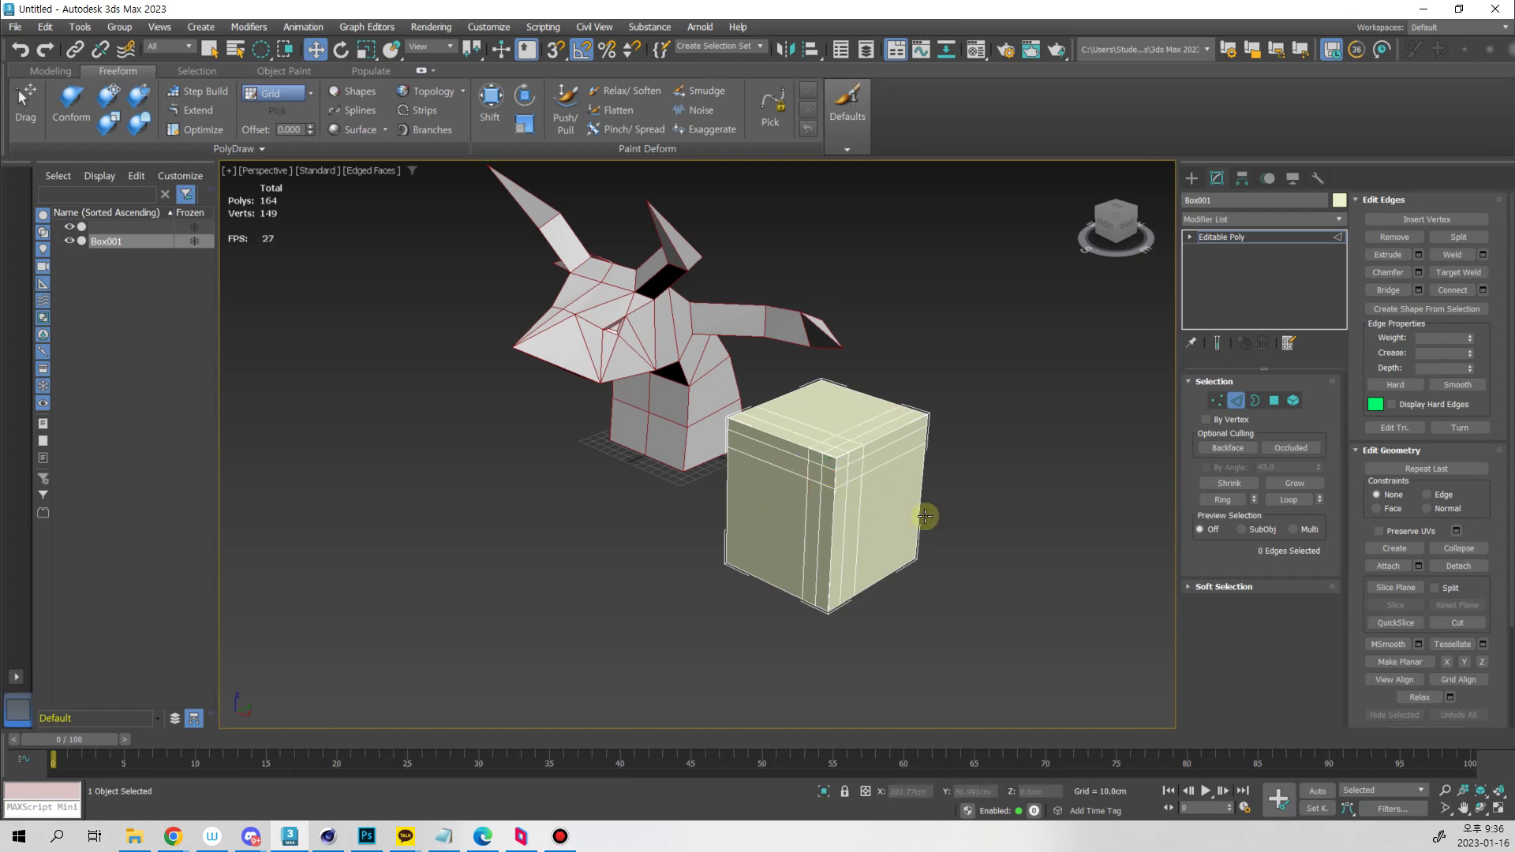
Select the vertex at the box's near top corner and grow the selection to its adjacent vertices
mouse_move(849, 488)
alt+middle_down()
mouse_move(872, 511)
mouse_move(851, 486)
mouse_move(845, 518)
mouse_move(849, 470)
alt+middle_up()
scroll(851, 484, up, 5)
key(1)
click(806, 411)
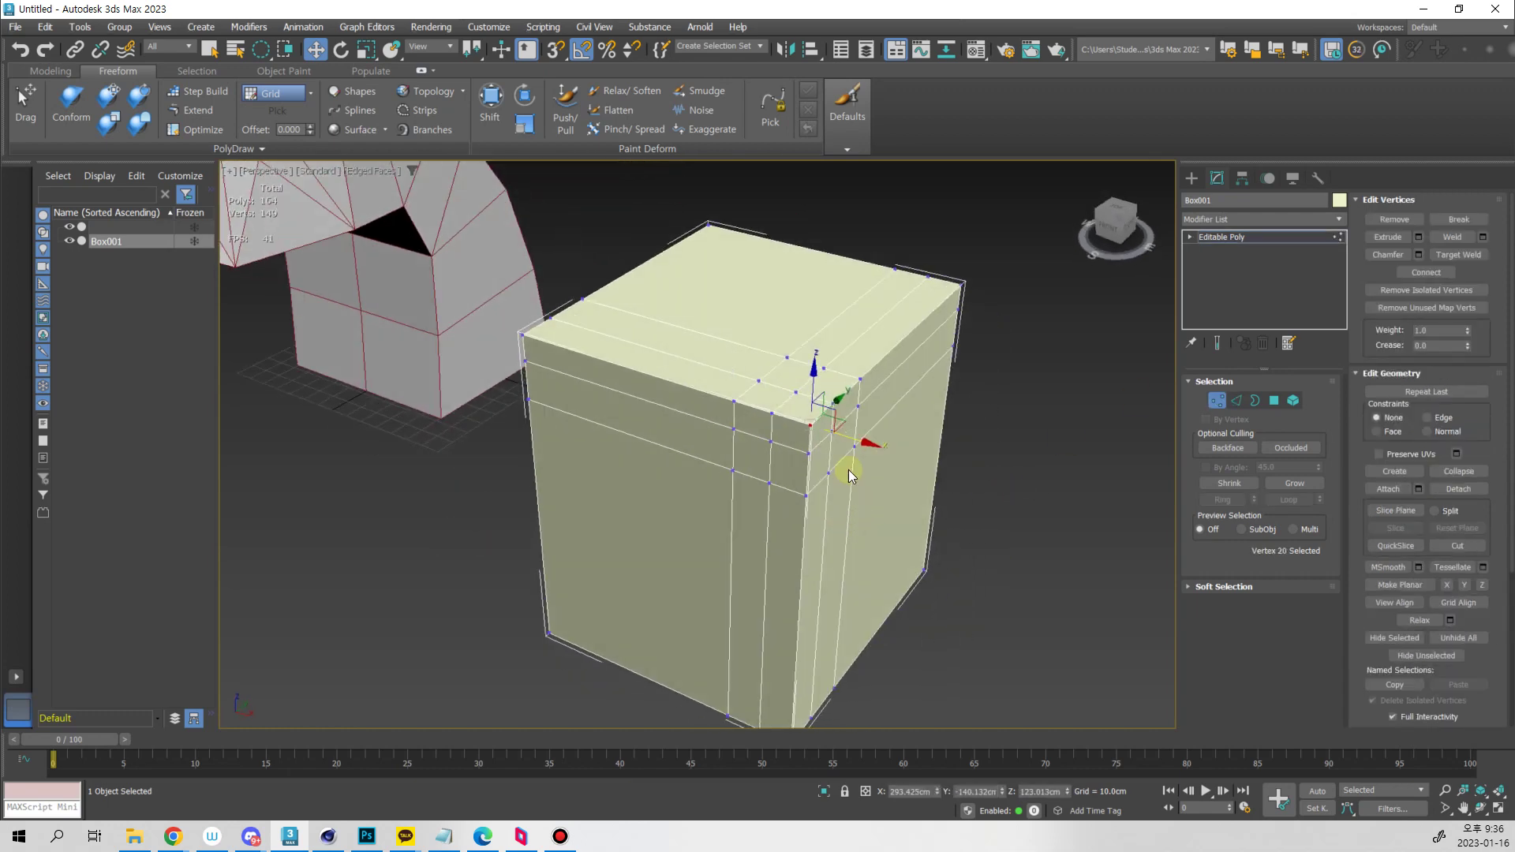
key(q)
click(1298, 484)
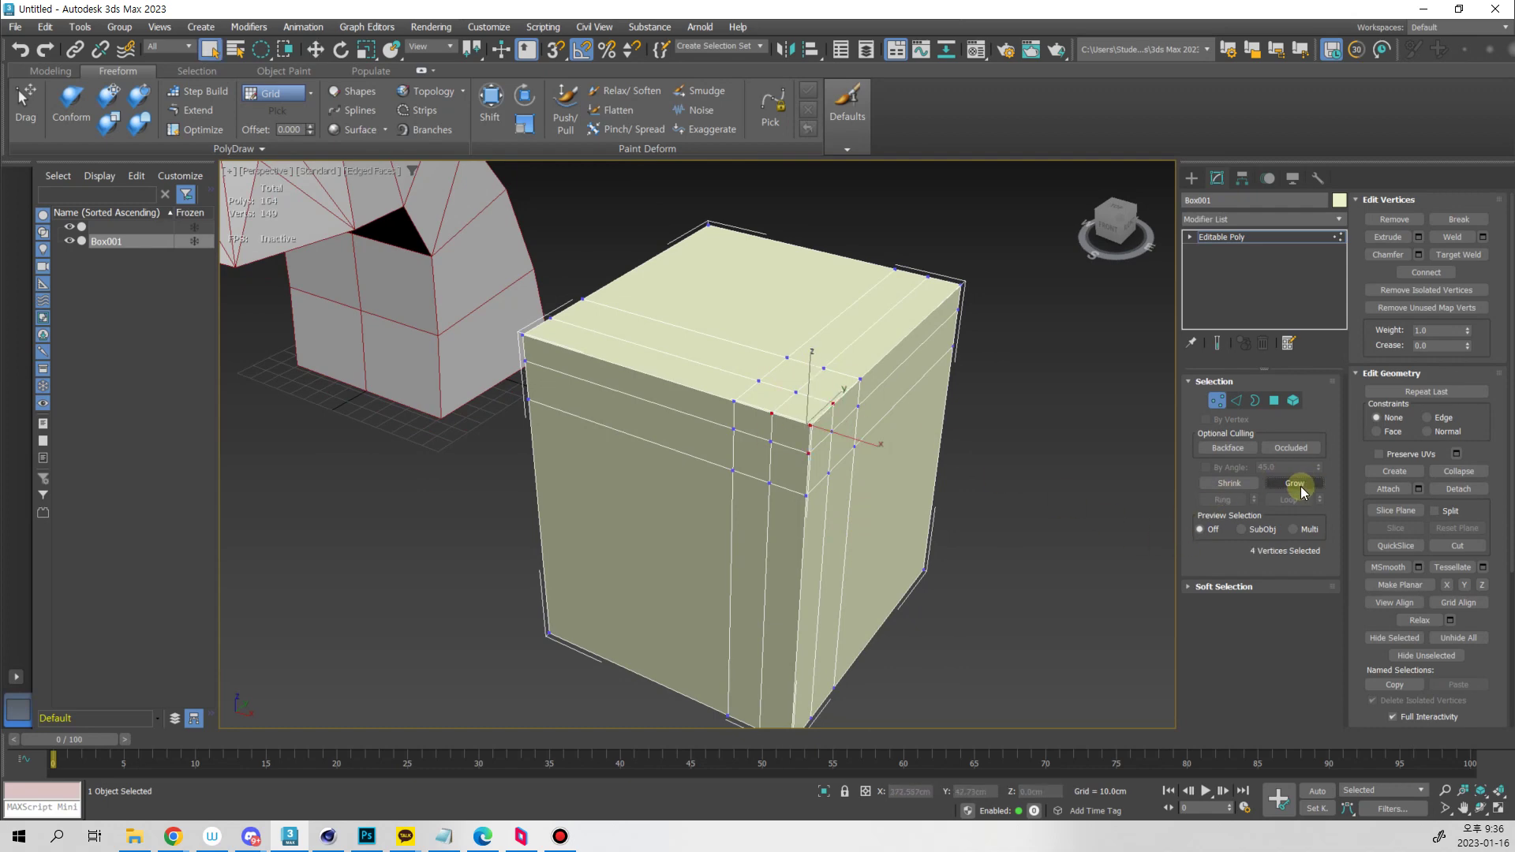
alt+middle_drag(950, 505, 1031, 483)
Select all 19 vertices clustered around the box's near top corner and relax them repeatedly
drag(887, 332, 704, 580)
alt+middle_drag(947, 576, 808, 453)
scroll(836, 548, down, 3)
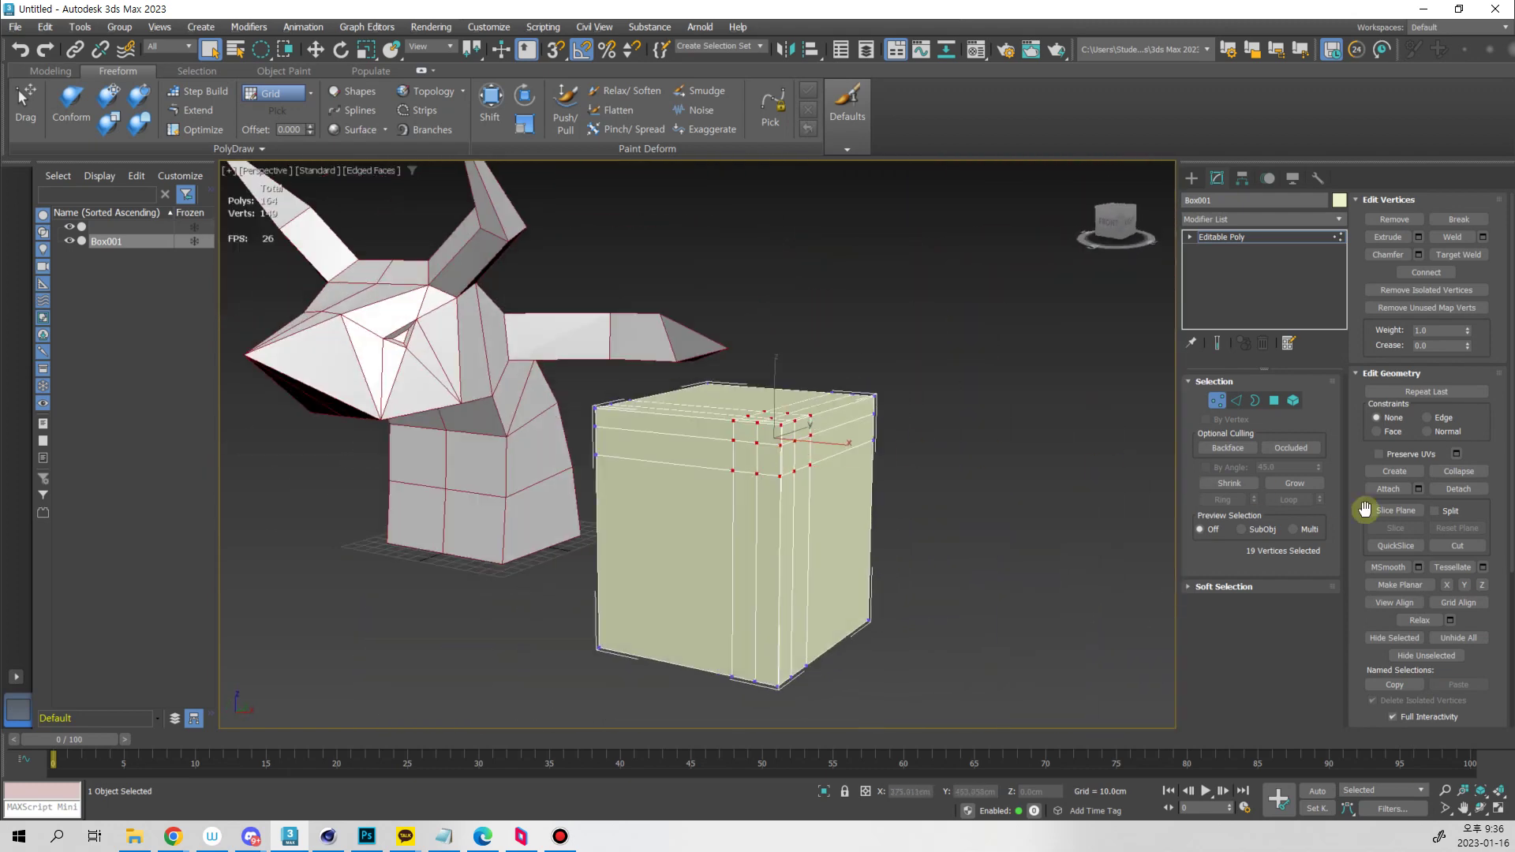
click(1420, 620)
click(1419, 620)
click(1420, 620)
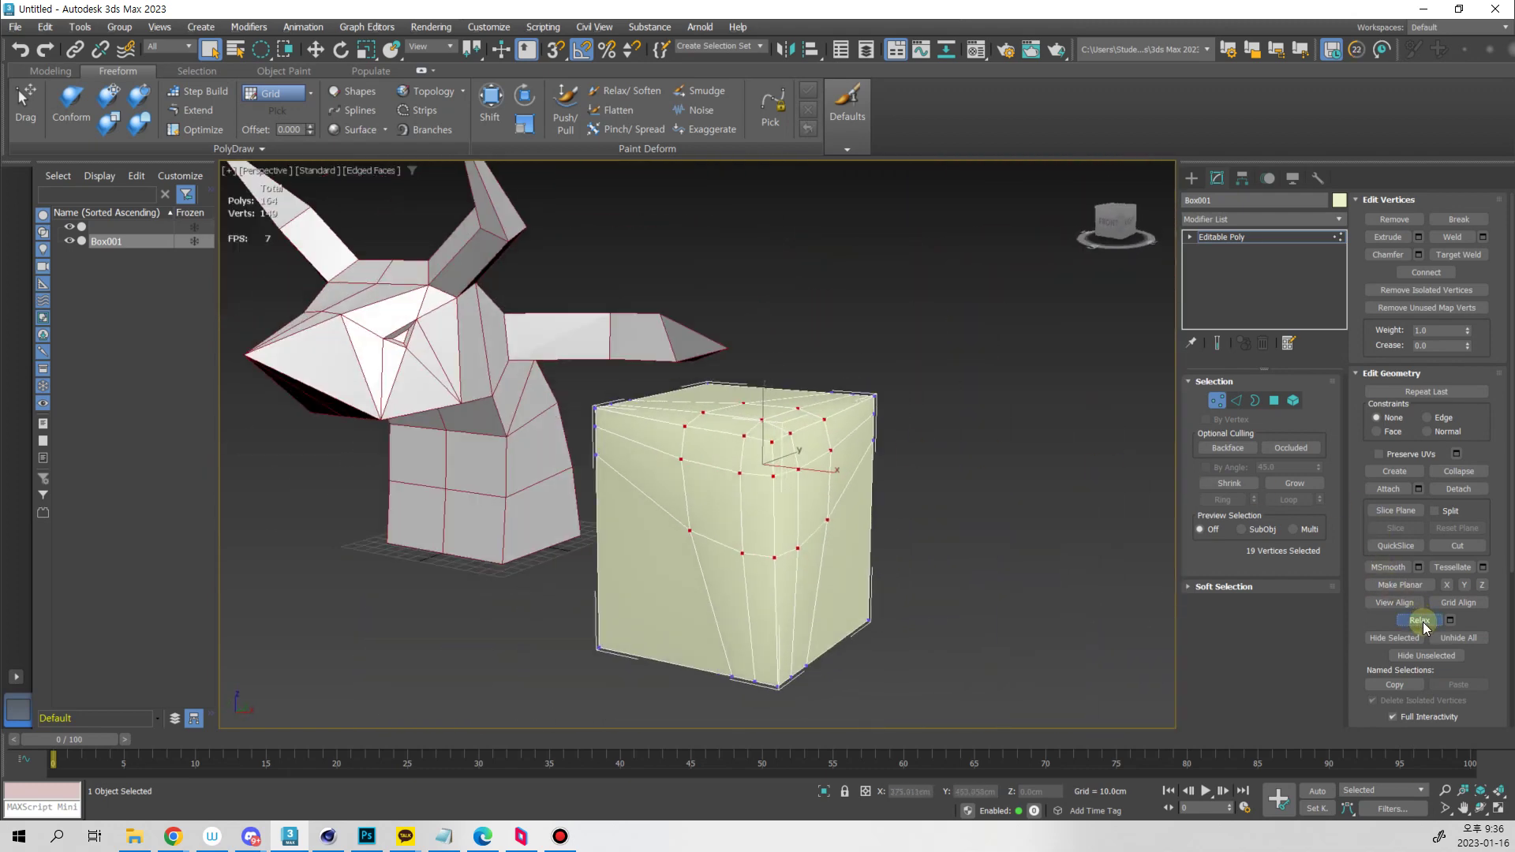
Relax the 19 selected vertices near the box's top corner a few more times and clear the vertex selection
click(1419, 621)
click(1421, 626)
click(1420, 623)
alt+middle_drag(913, 597, 760, 535)
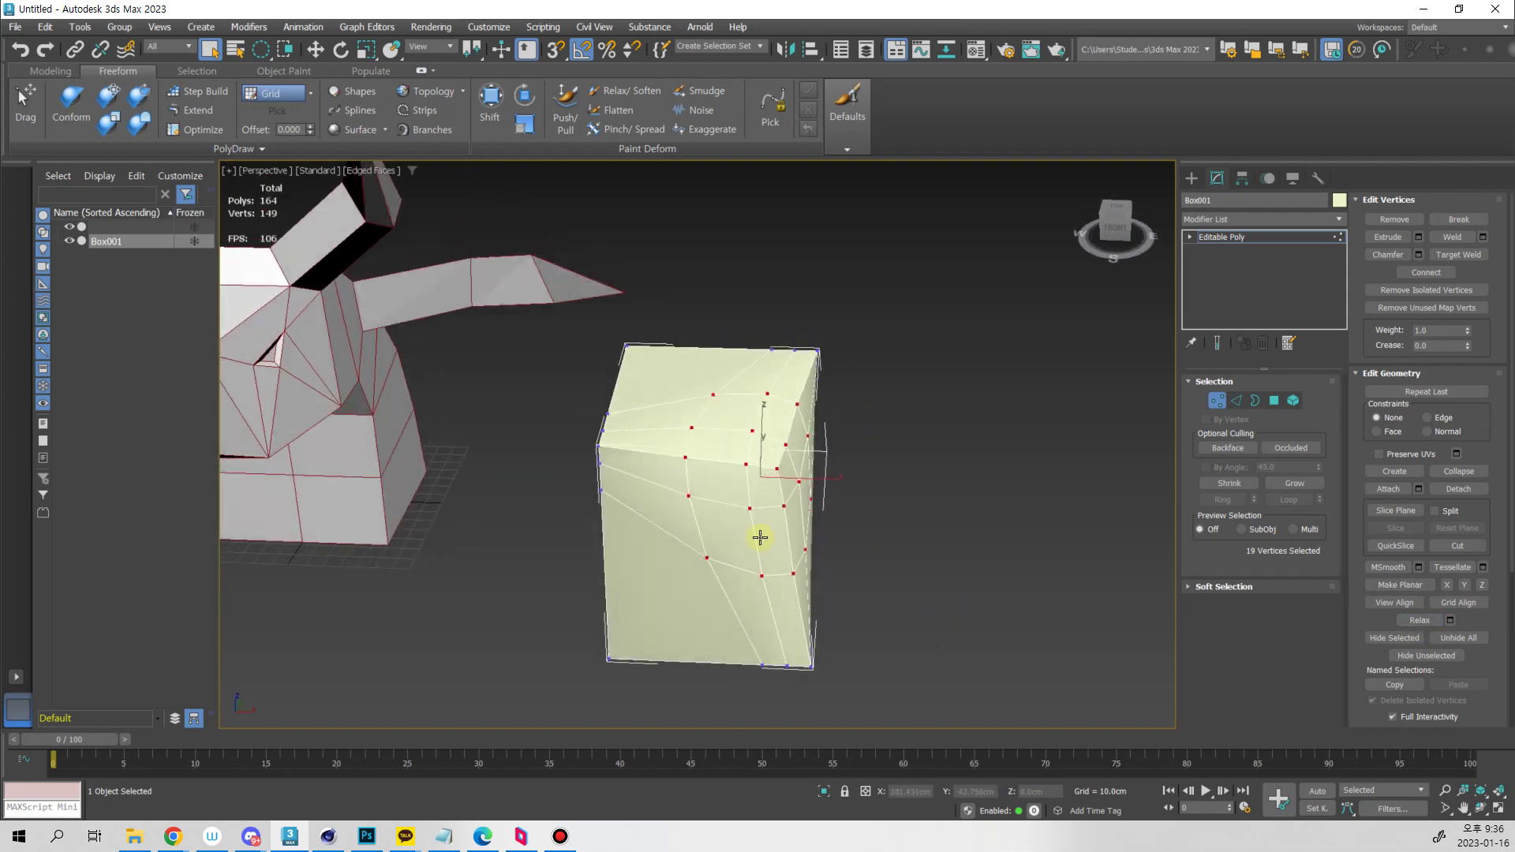
click(892, 501)
alt+middle_drag(893, 501, 787, 448)
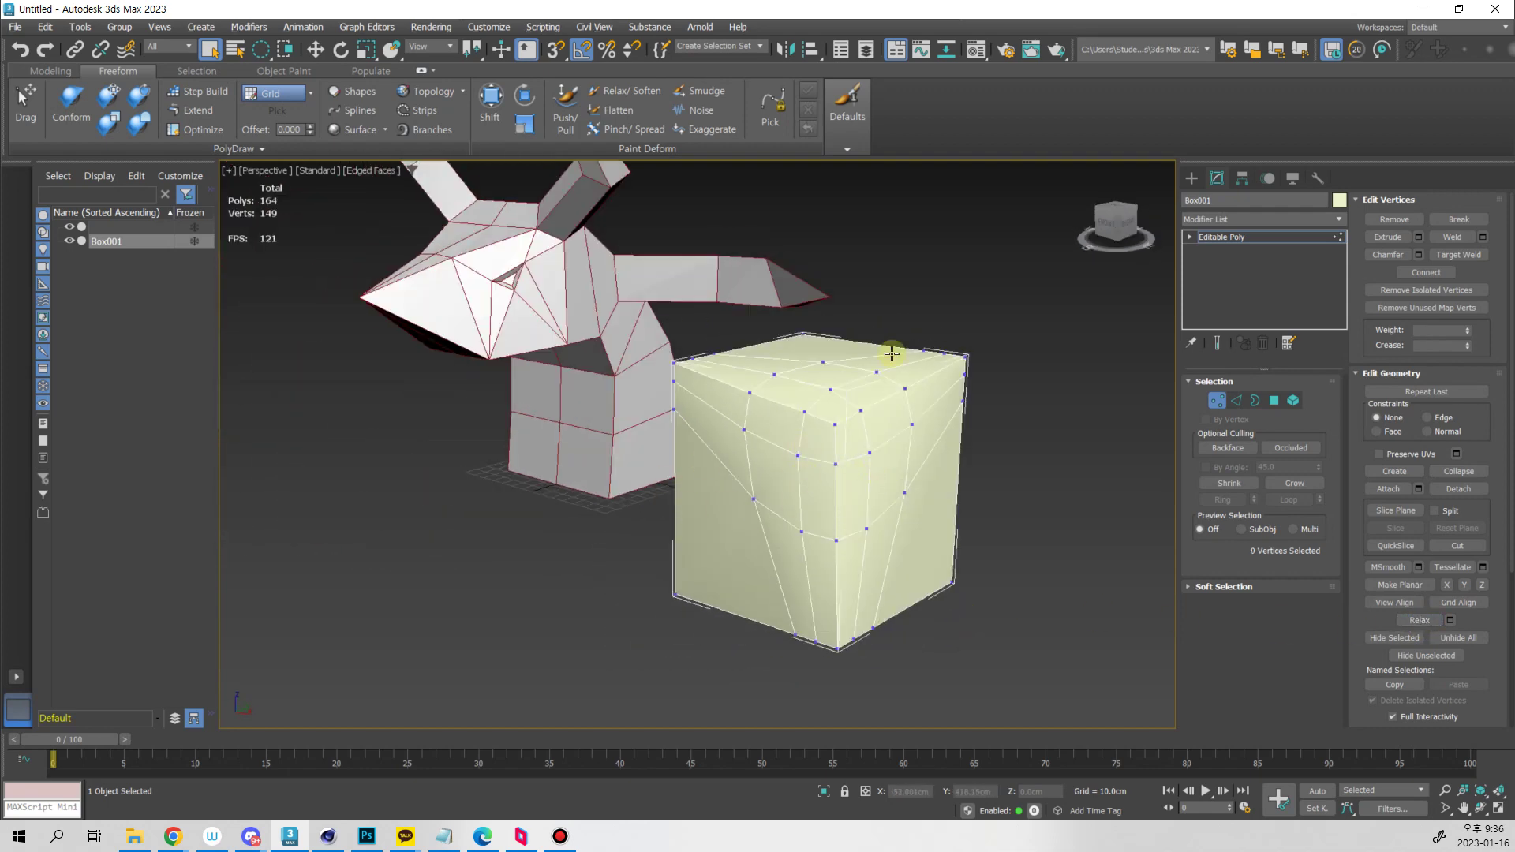
Delete the test box and select the animal head for vertex editing
alt+middle_drag(892, 354, 1126, 402)
click(1217, 400)
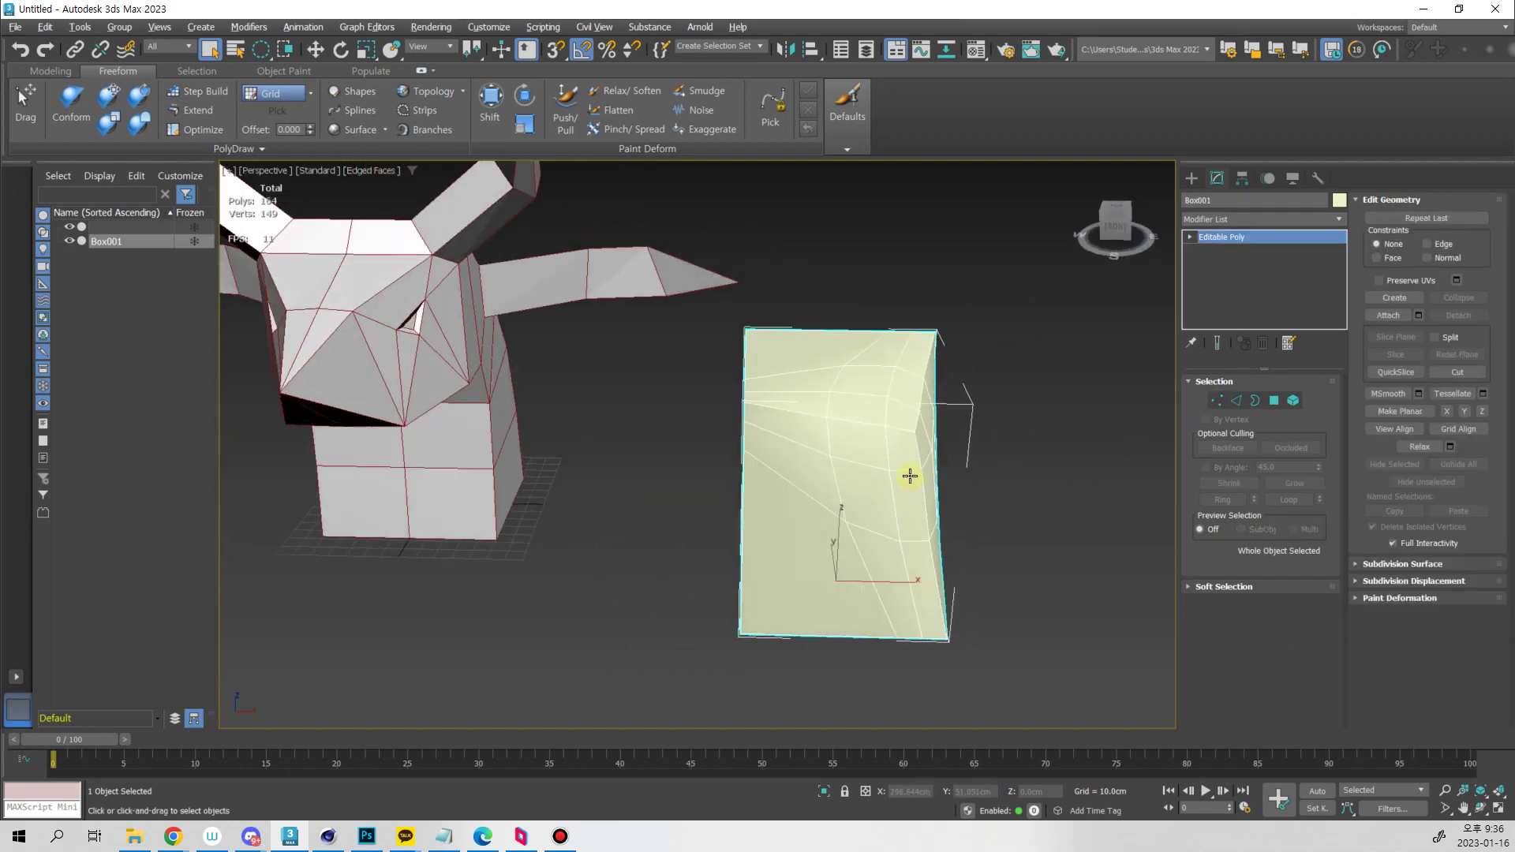
key(Delete)
click(513, 434)
key(z)
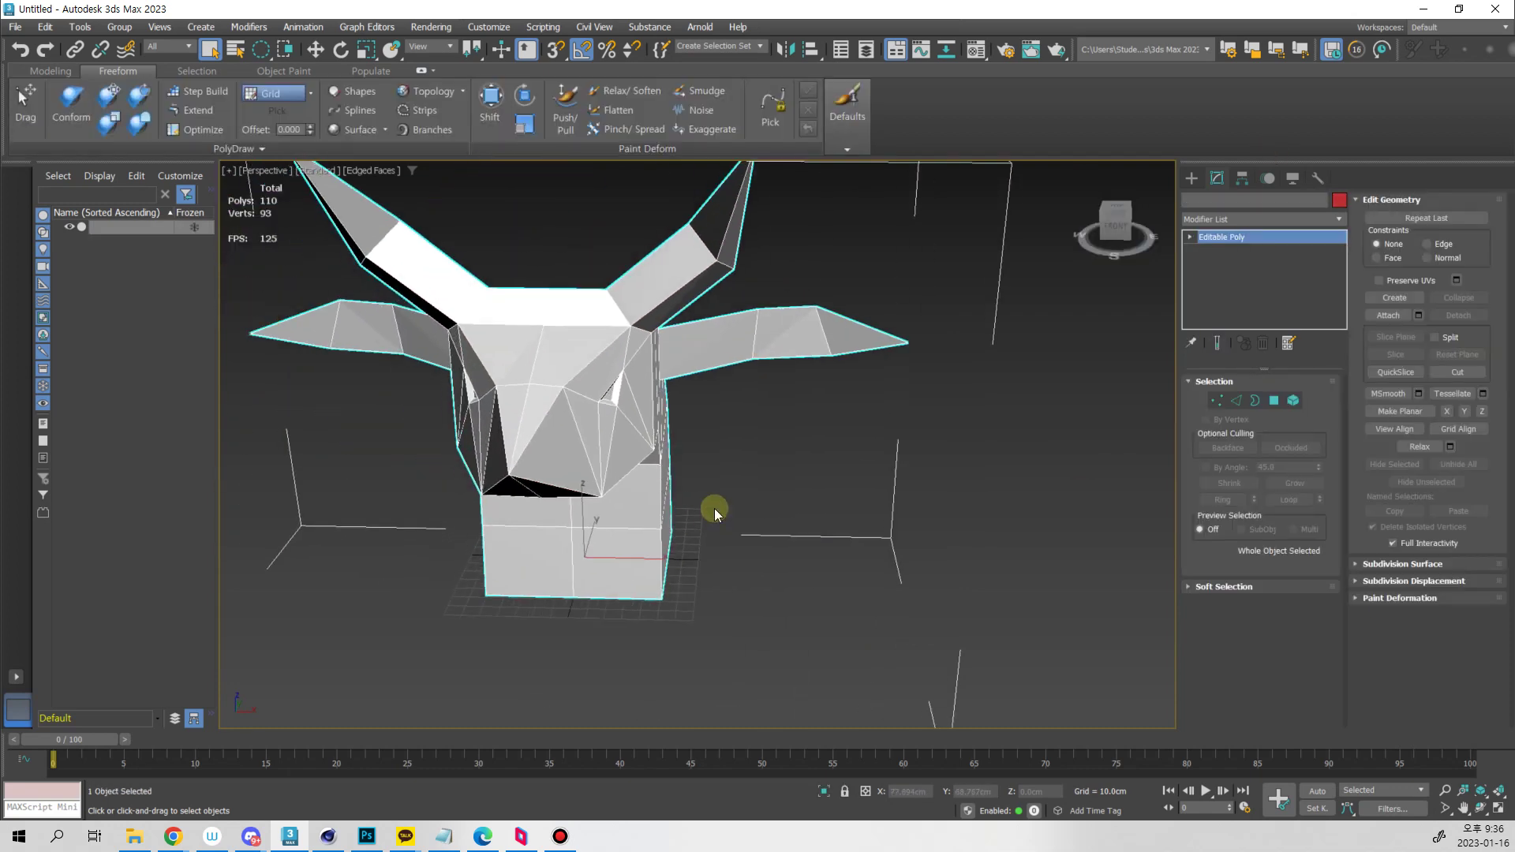
key(1)
alt+middle_drag(913, 558, 1158, 527)
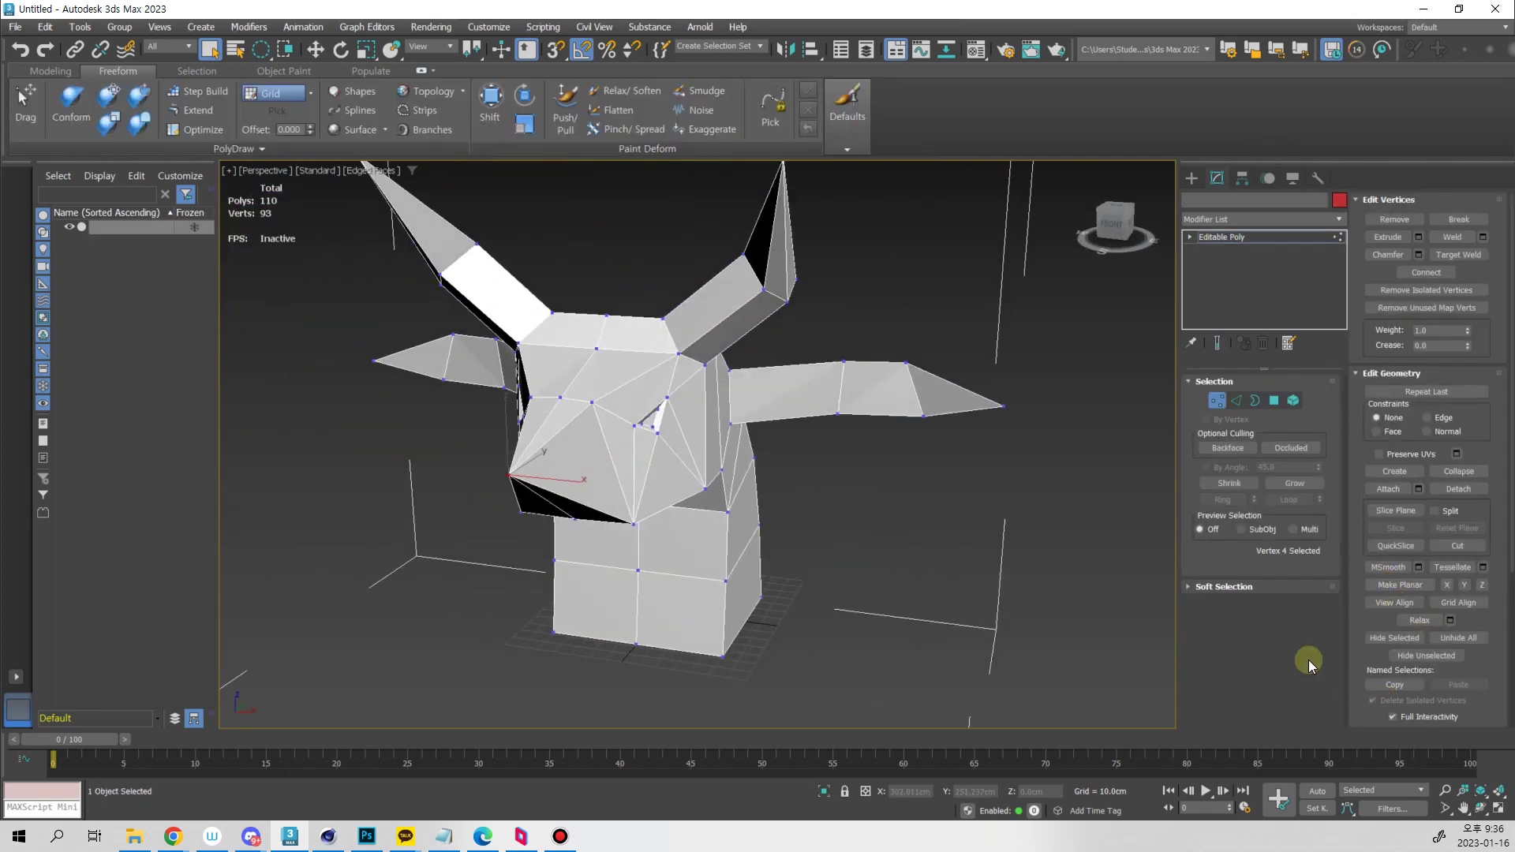
Select the polygons of both horn tips and grow the selection to cover the entire horns
alt+middle_drag(944, 619, 961, 336)
key(4)
key(ctrl+a)
drag(840, 240, 838, 241)
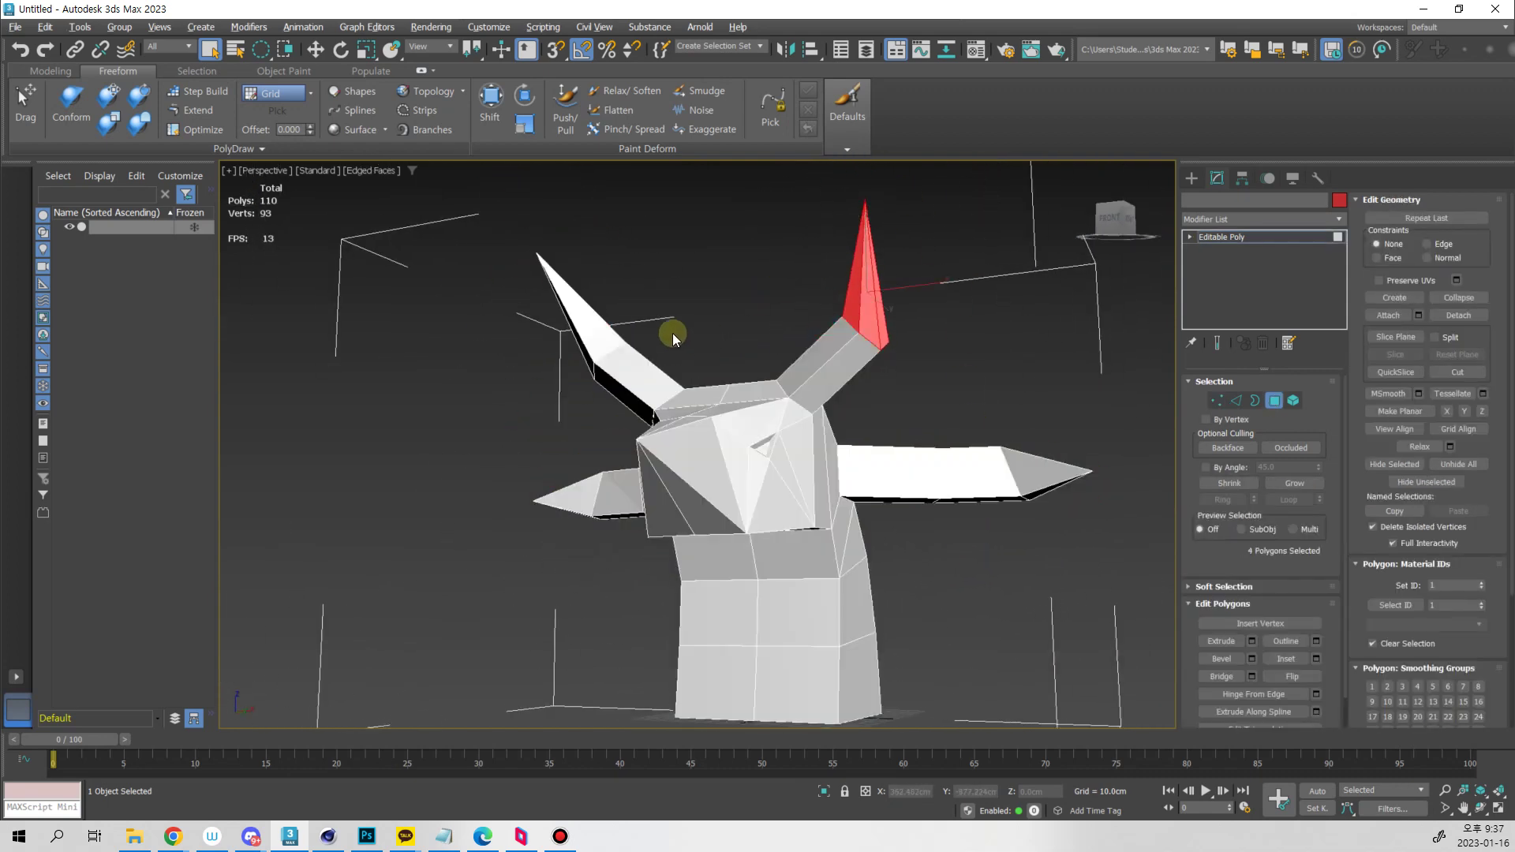
click(1295, 483)
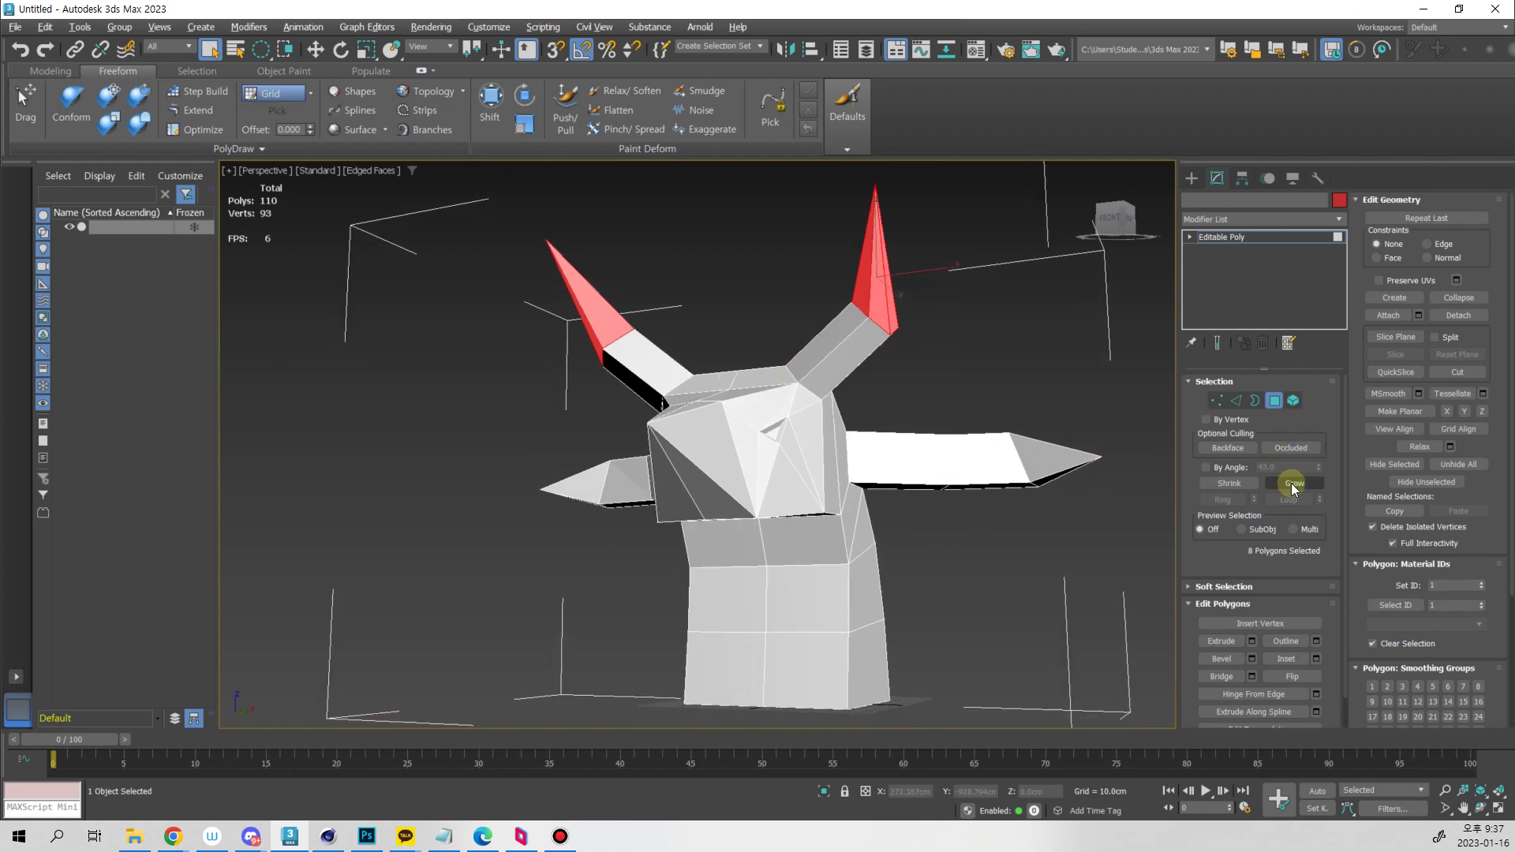
alt+middle_drag(1065, 478, 744, 341)
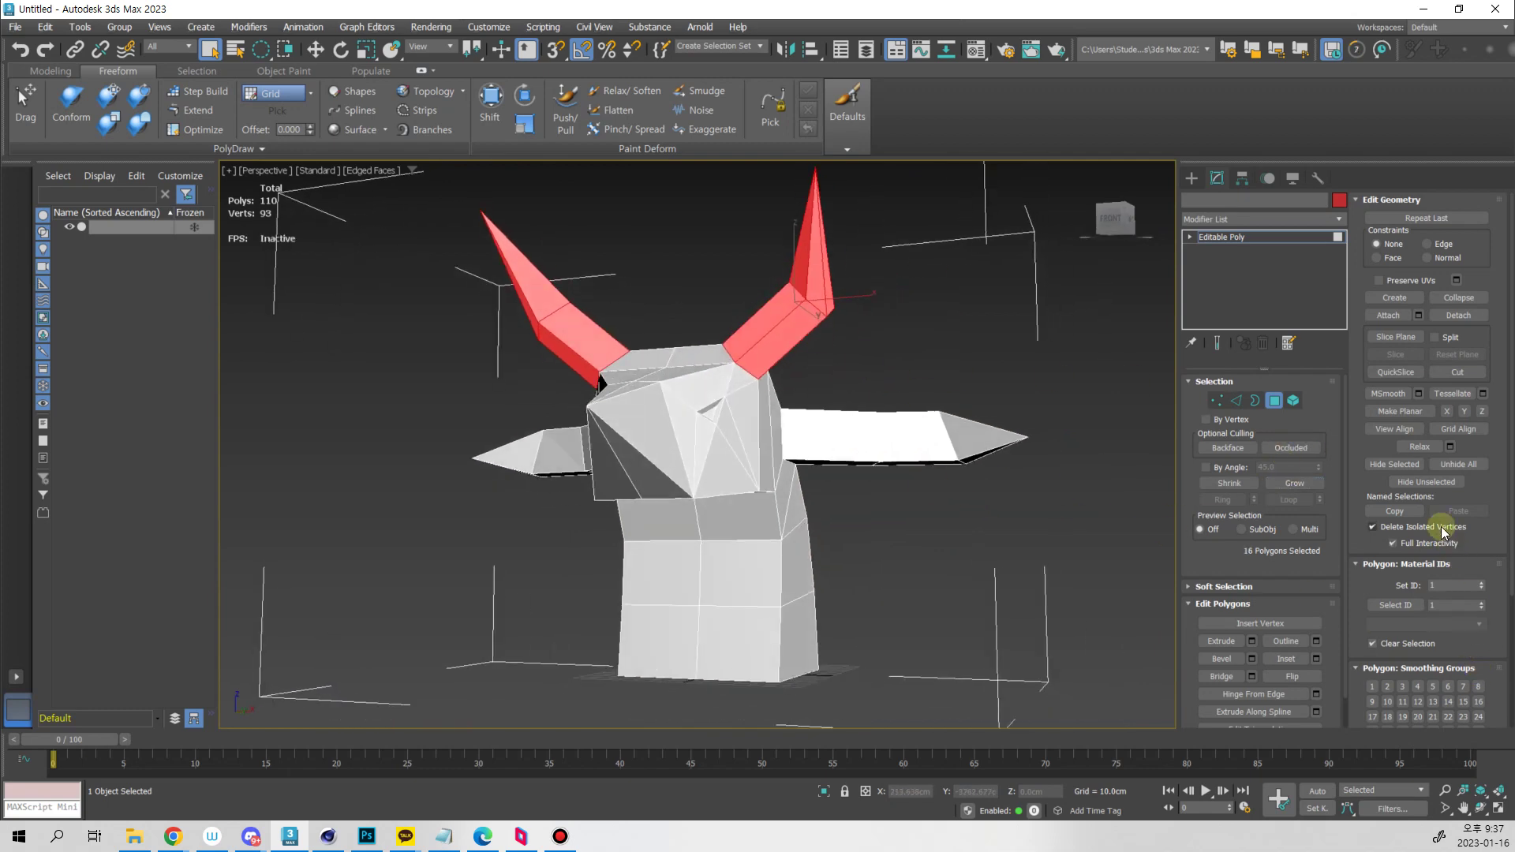
Try hiding every polygon except the selected horns, and undo the hiding
click(1427, 486)
middle_drag(939, 487, 991, 511)
key(ctrl+z)
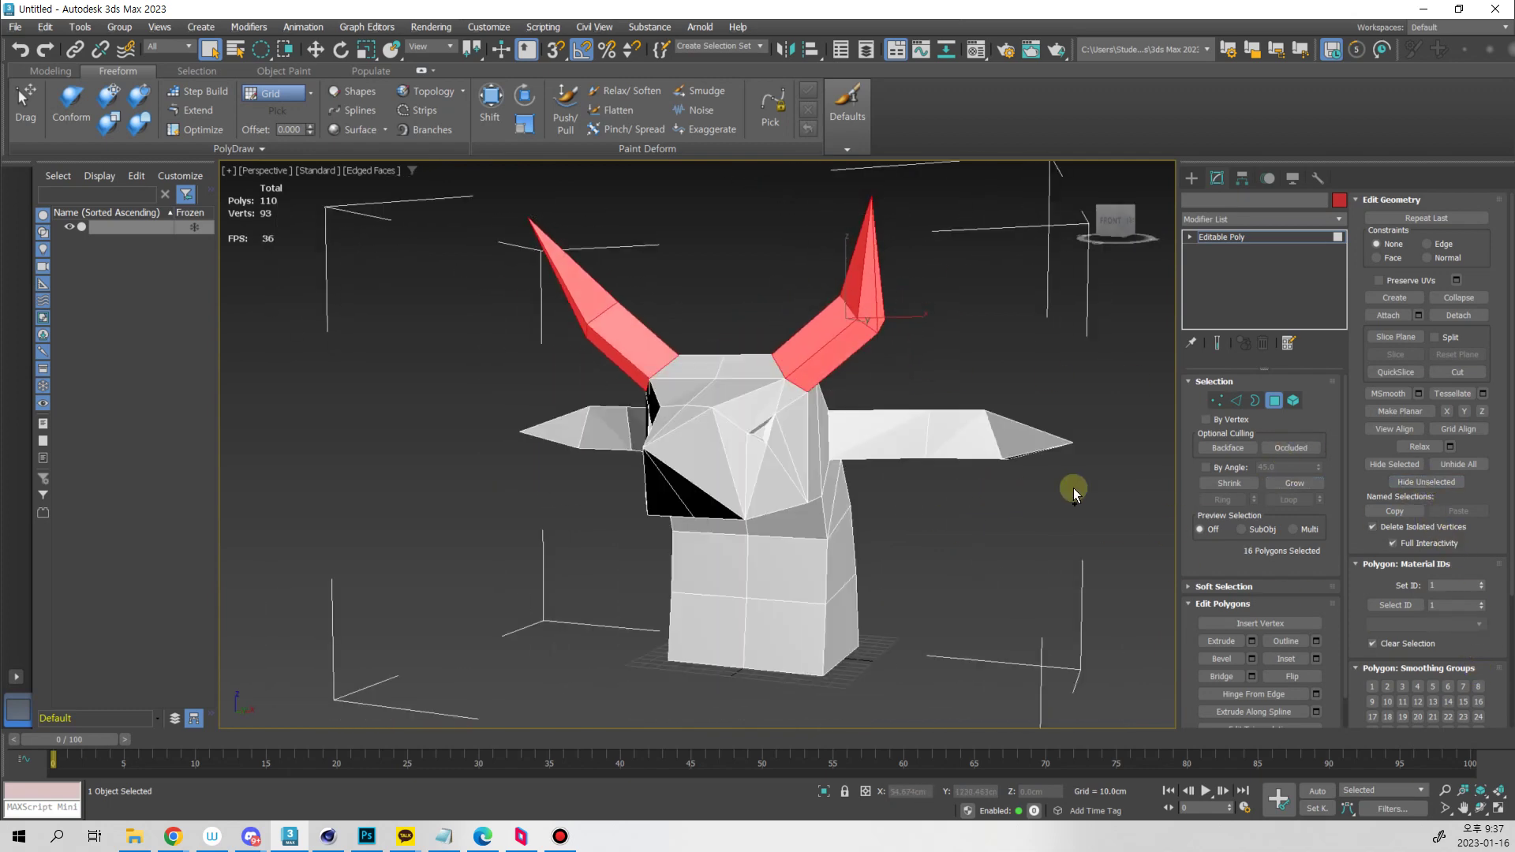
Hide the selected horn polygons and unhide all polygons of the head again
click(1410, 465)
alt+middle_drag(916, 473, 898, 554)
alt+middle_drag(602, 431, 785, 519)
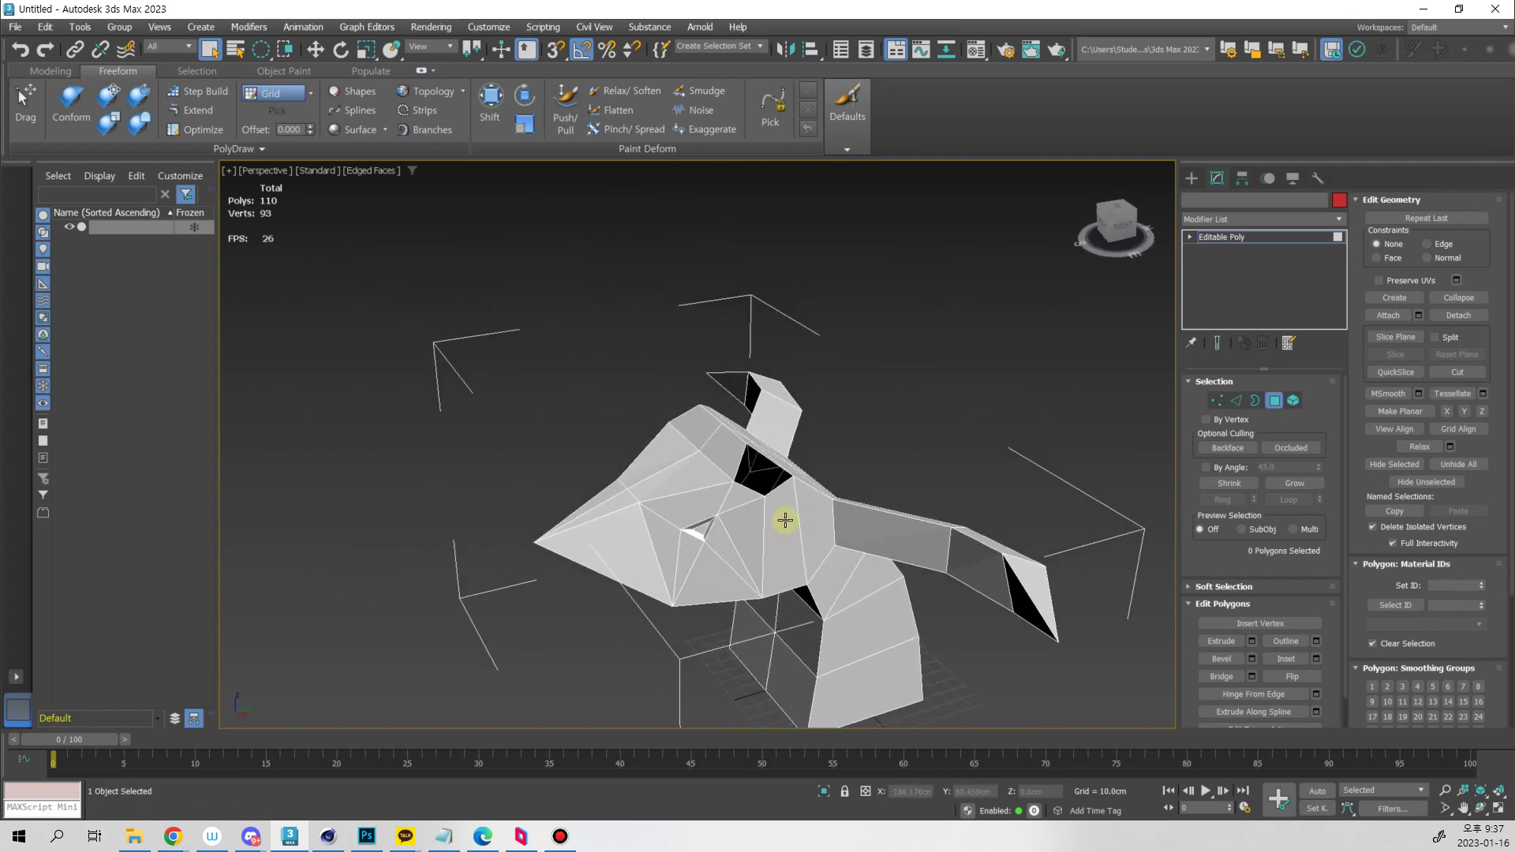
click(1464, 464)
alt+middle_drag(690, 509, 602, 448)
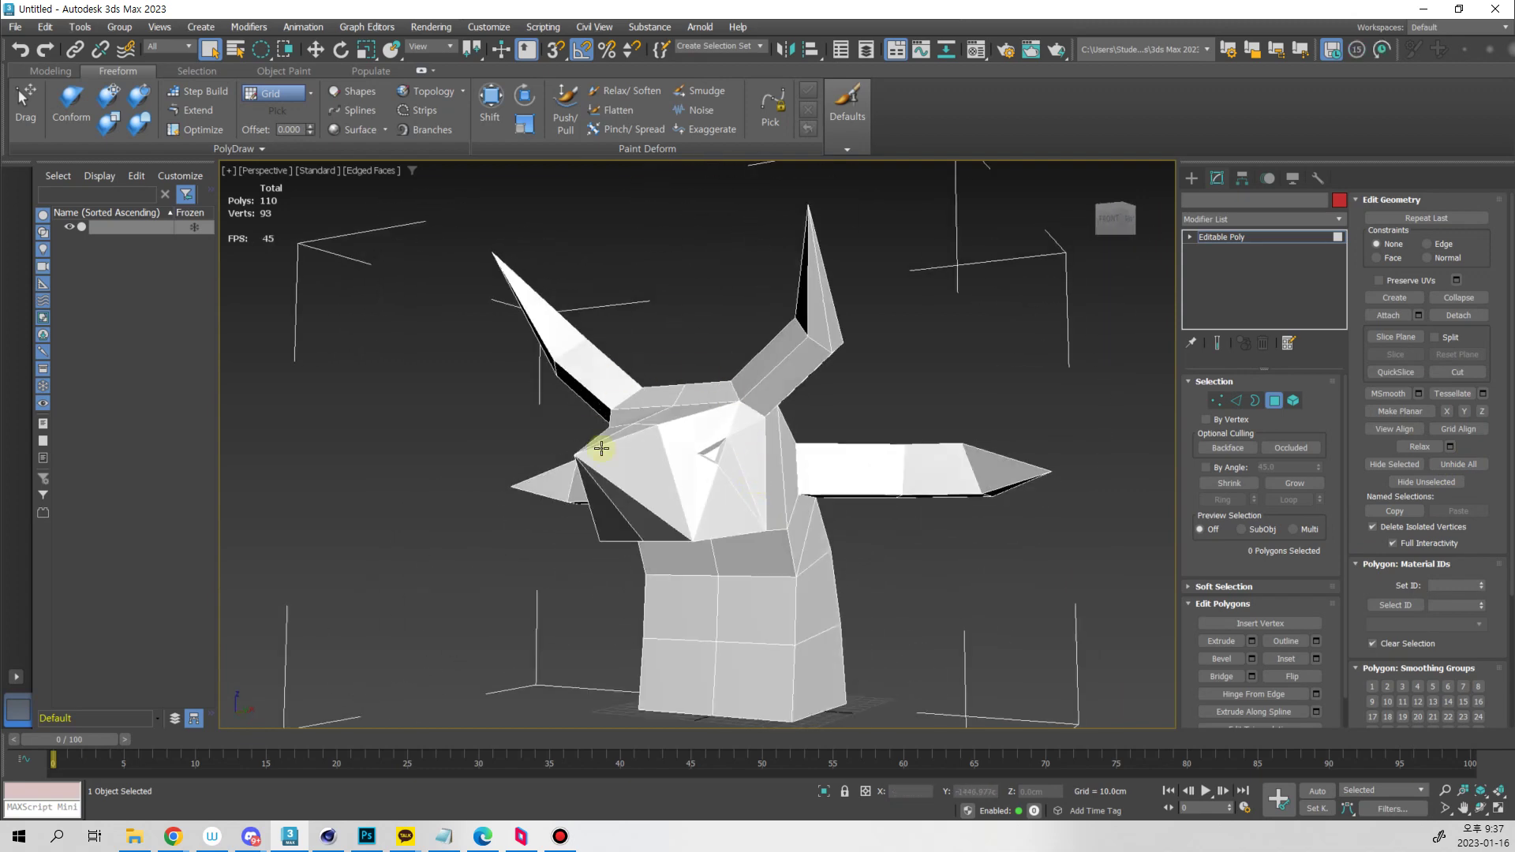
middle_drag(714, 466, 907, 505)
scroll(868, 457, down, 3)
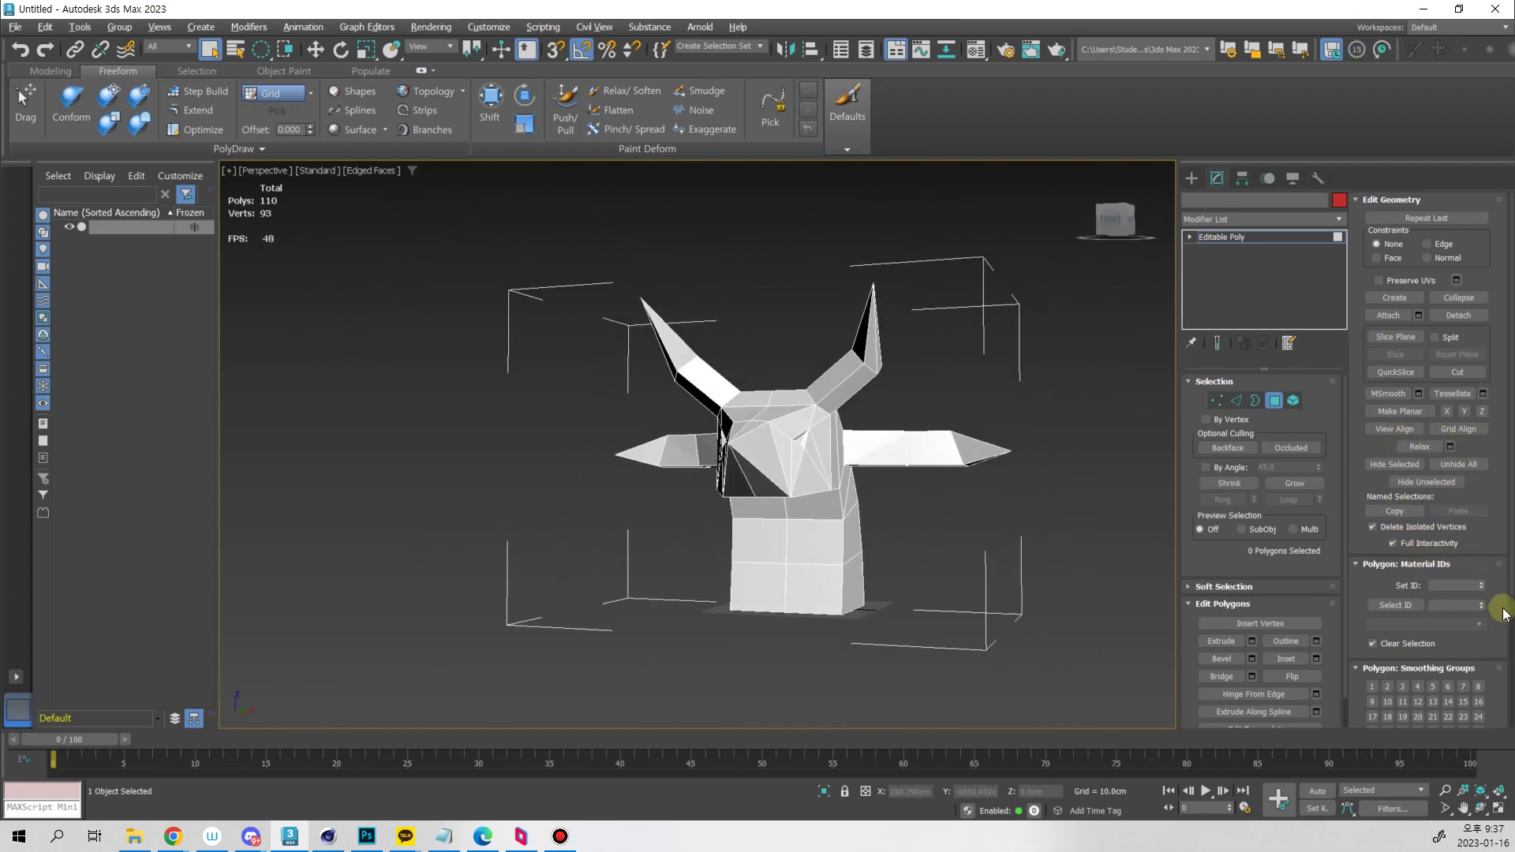
Collapse the polygon Material IDs, Smoothing Groups and Vertex Colors settings
scroll(1452, 552, down, 5)
click(1431, 491)
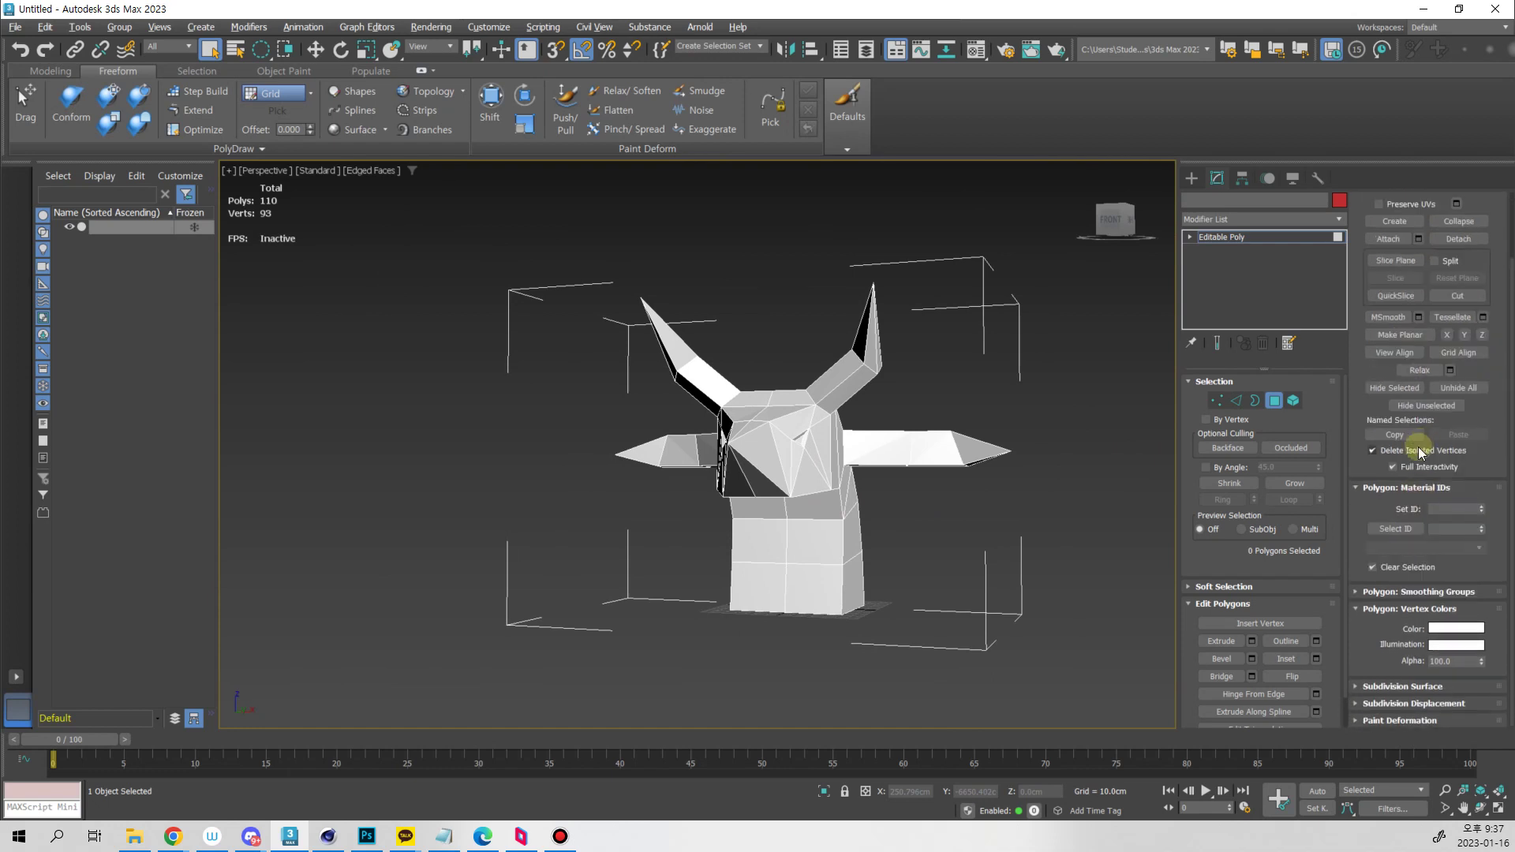
click(1409, 489)
click(1405, 599)
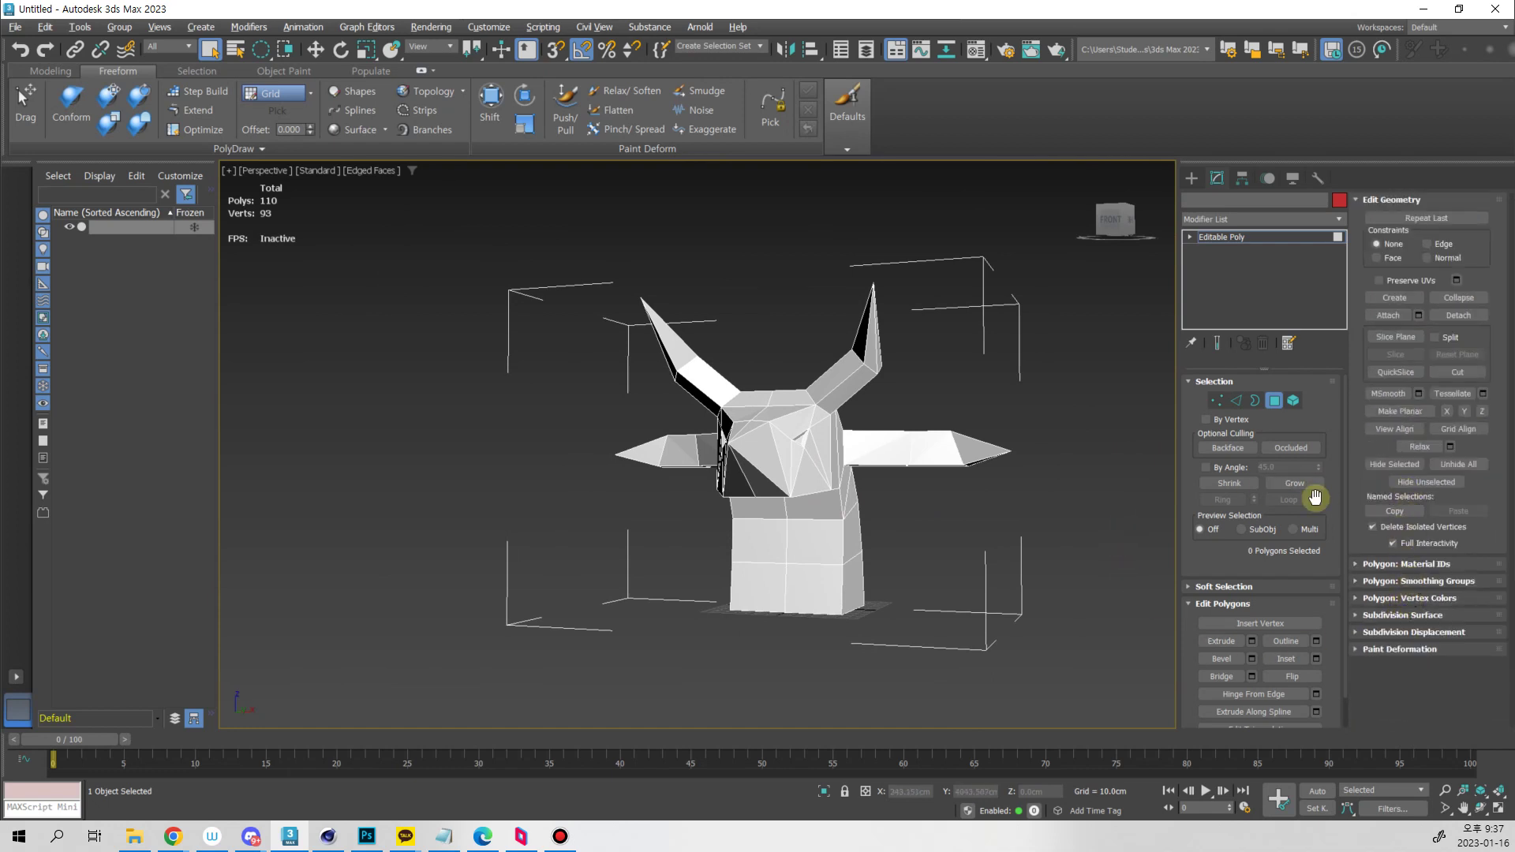
Switch to edge editing and select the horizontal edge loop around the middle of the neck
click(1236, 400)
alt+middle_drag(1136, 440, 964, 524)
scroll(972, 492, up, 3)
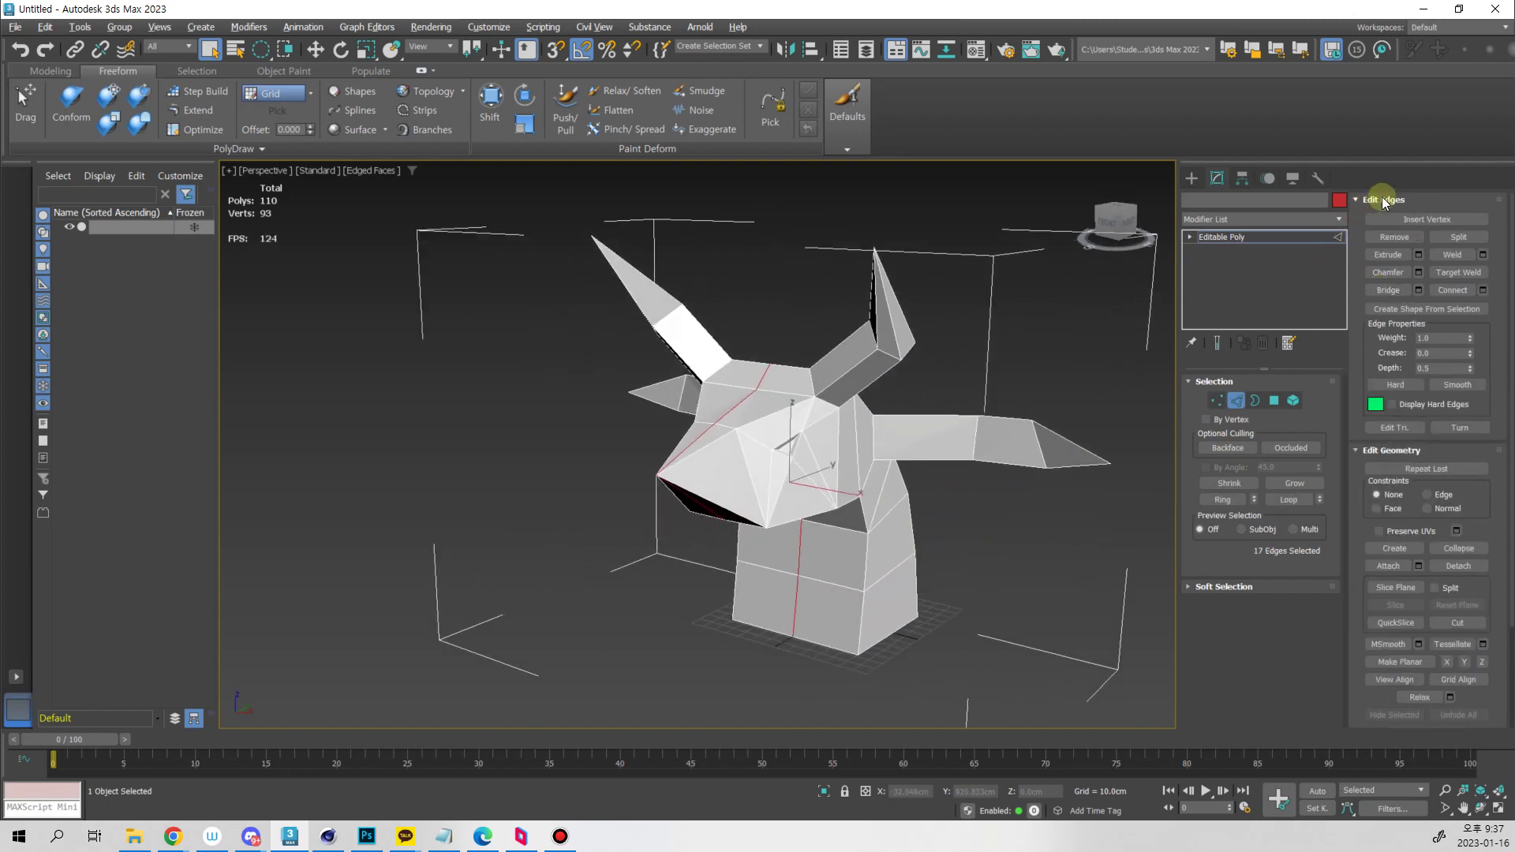
middle_drag(976, 559, 960, 521)
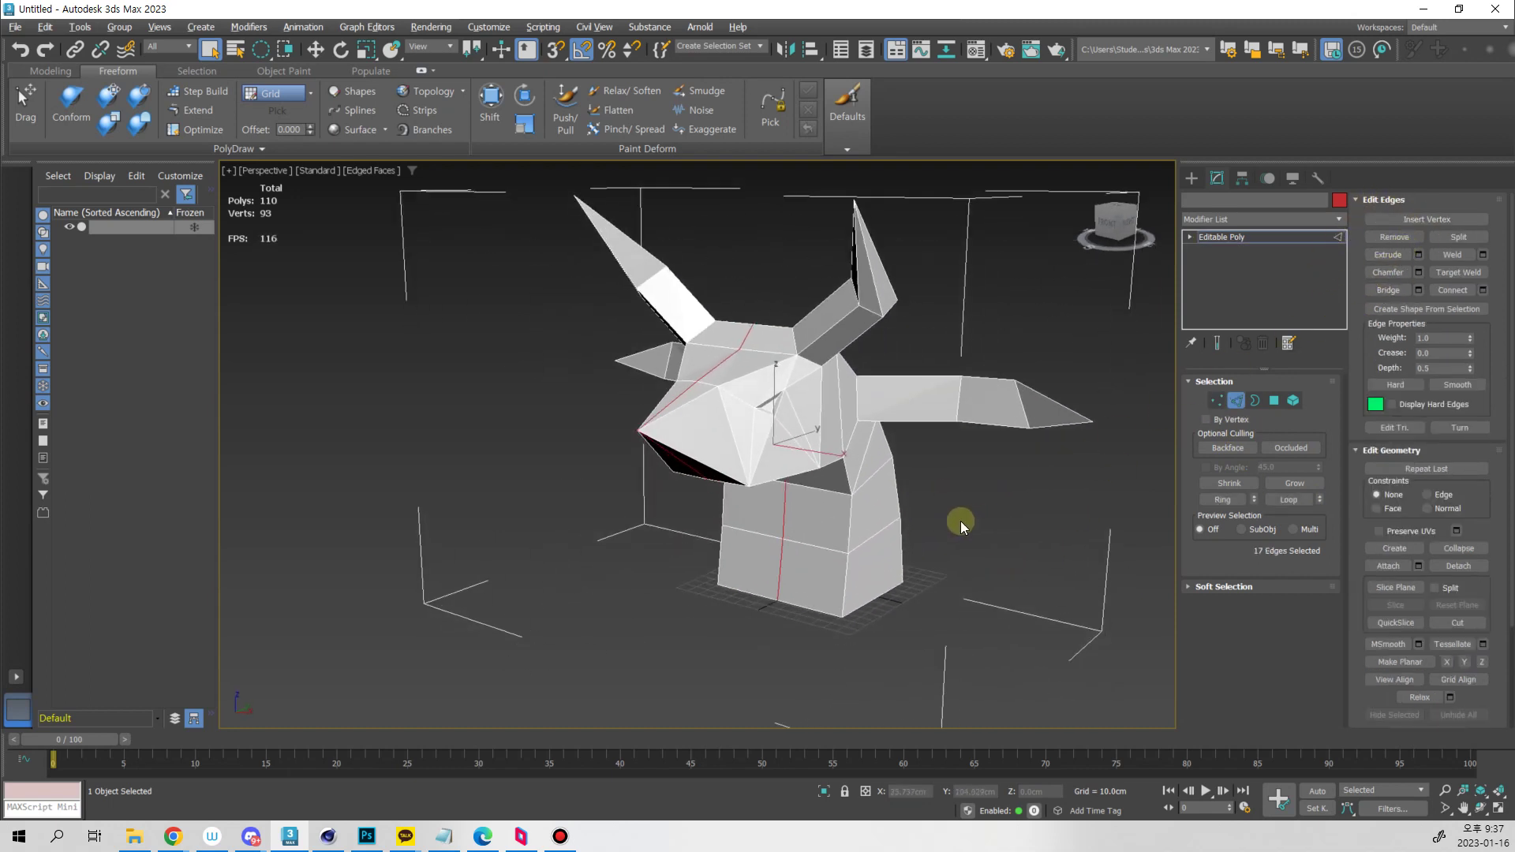
double_click(871, 532)
alt+middle_drag(927, 604, 940, 551)
scroll(931, 553, up, 3)
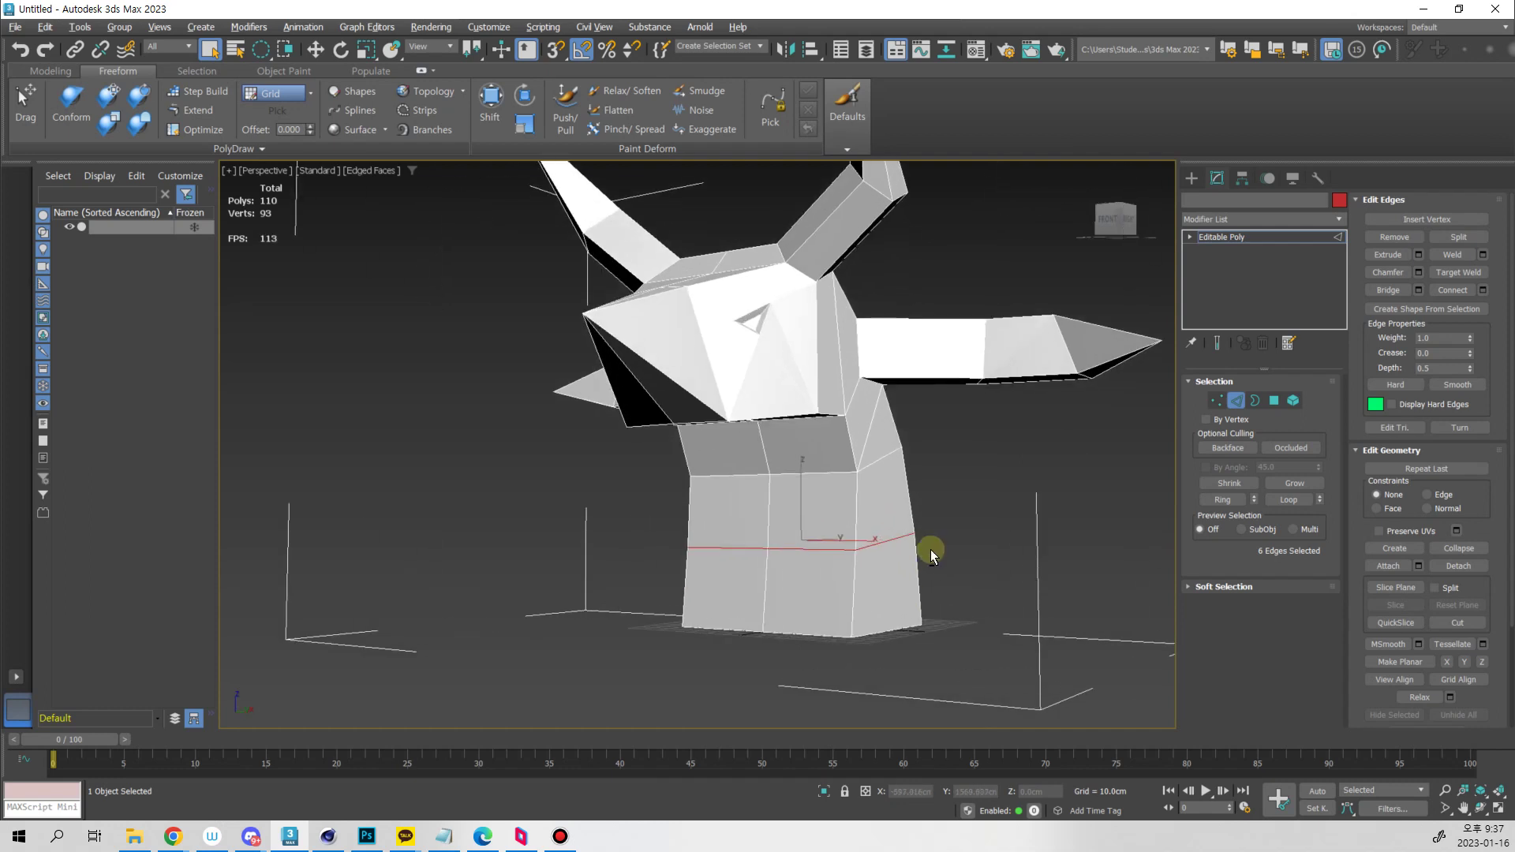
Insert two vertices on the loop's edge along the side of the neck
click(1410, 221)
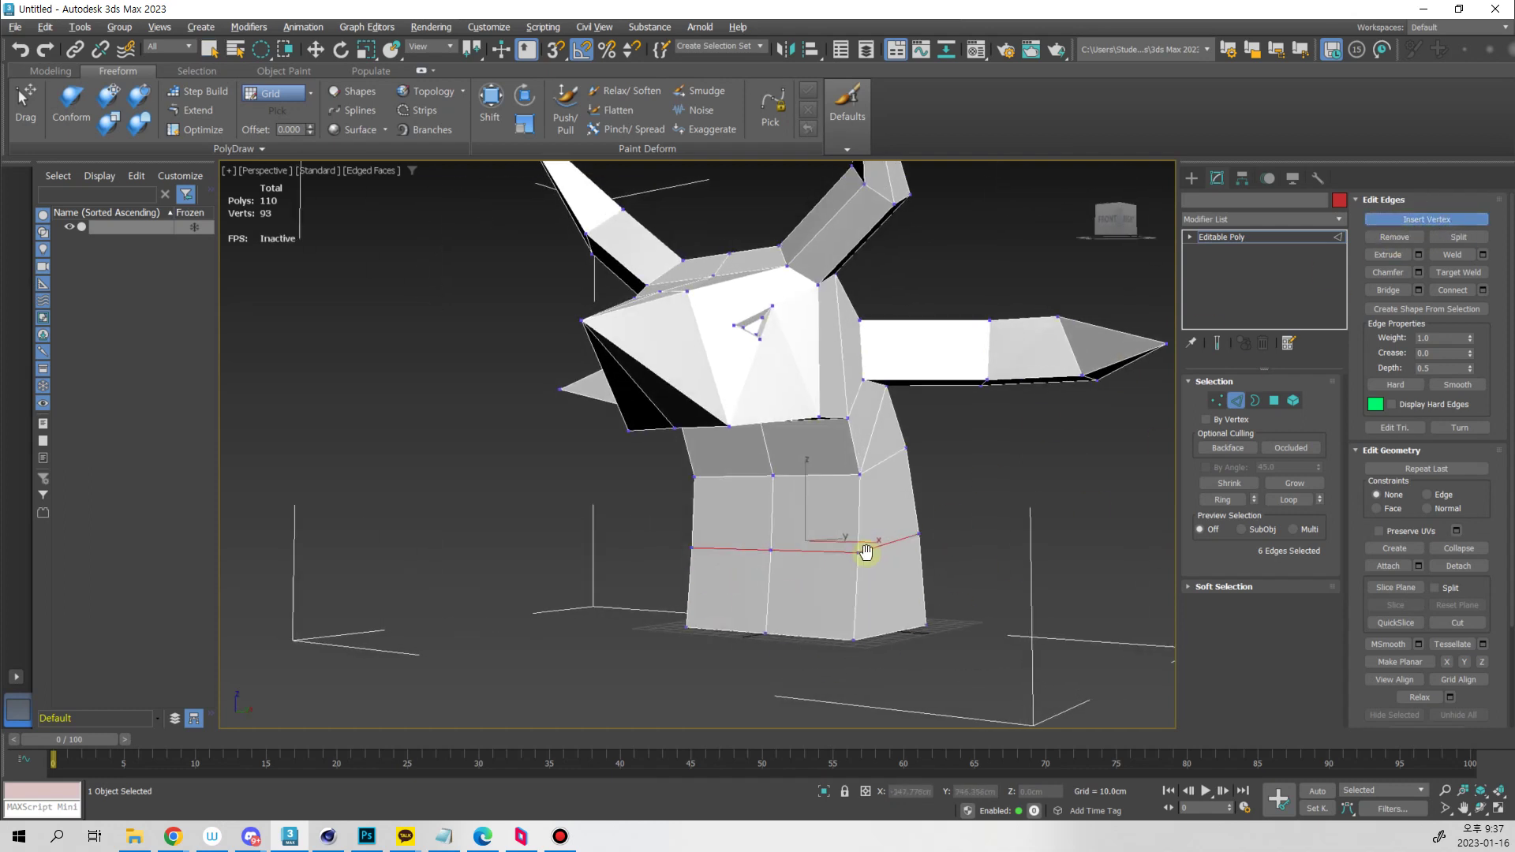
alt+middle_drag(869, 552, 826, 543)
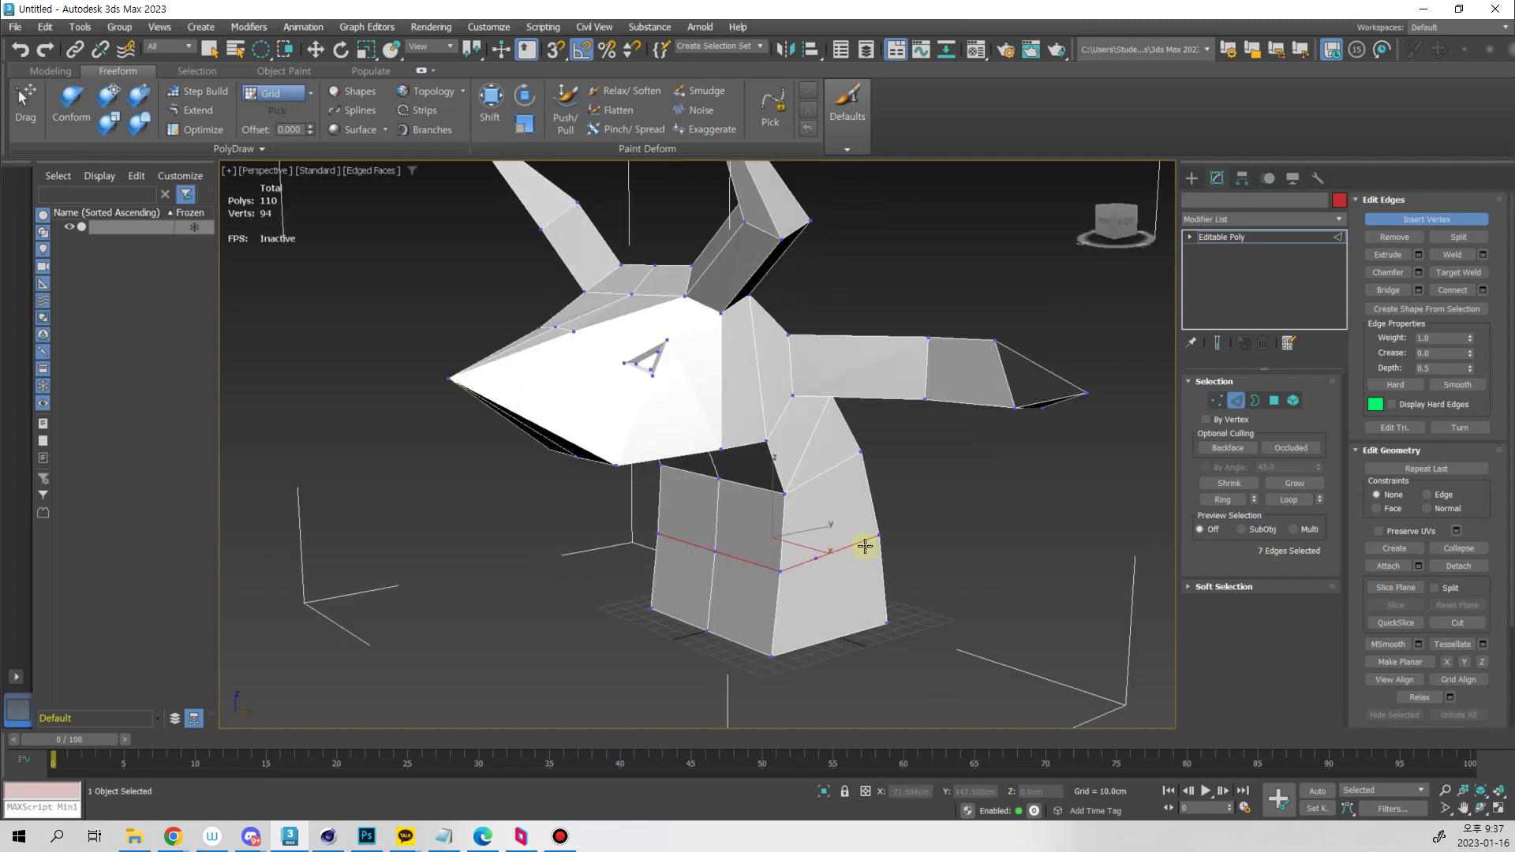
click(850, 544)
right_click(850, 545)
Connect each inserted vertex to the nearest neck corner vertices above and below it
alt+middle_drag(865, 602, 827, 577)
click(925, 517)
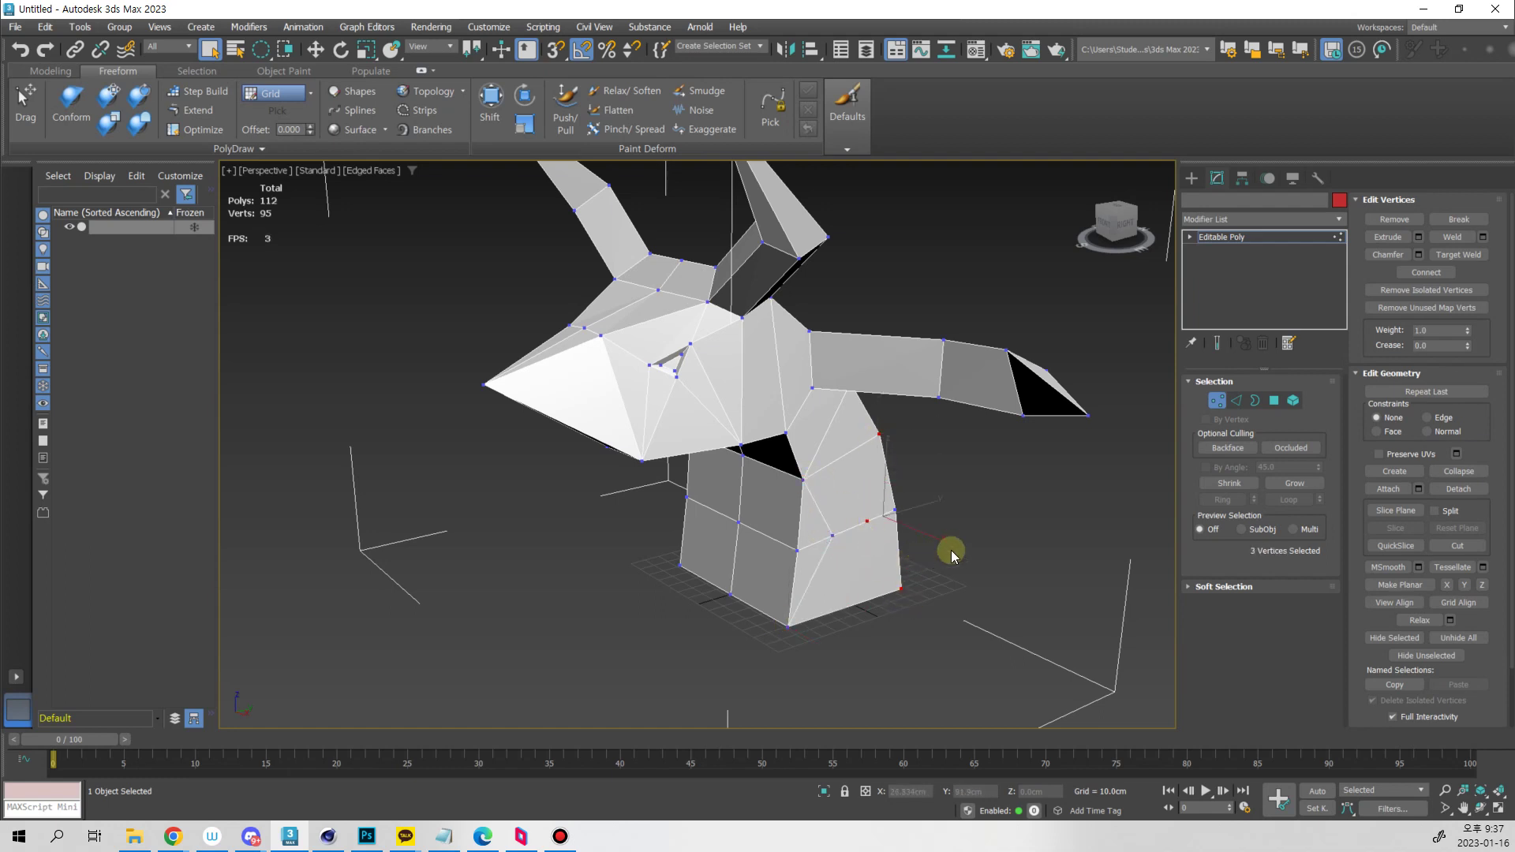
key(2)
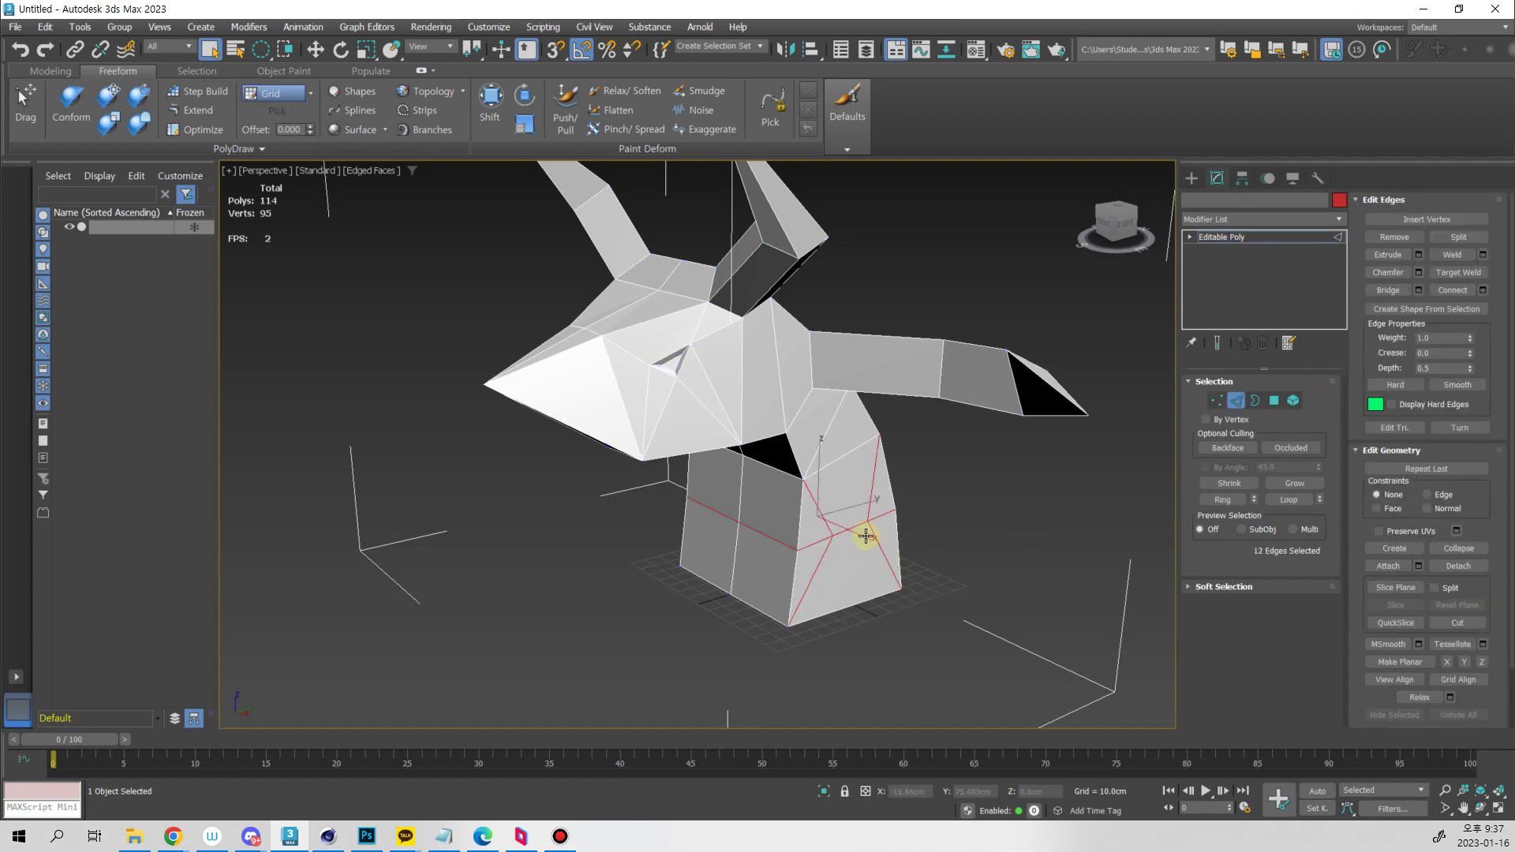
Select the two horizontal edges across the back of the neck just below the ears
click(868, 536)
key(w)
alt+middle_drag(873, 541, 874, 495)
click(894, 555)
click(916, 559)
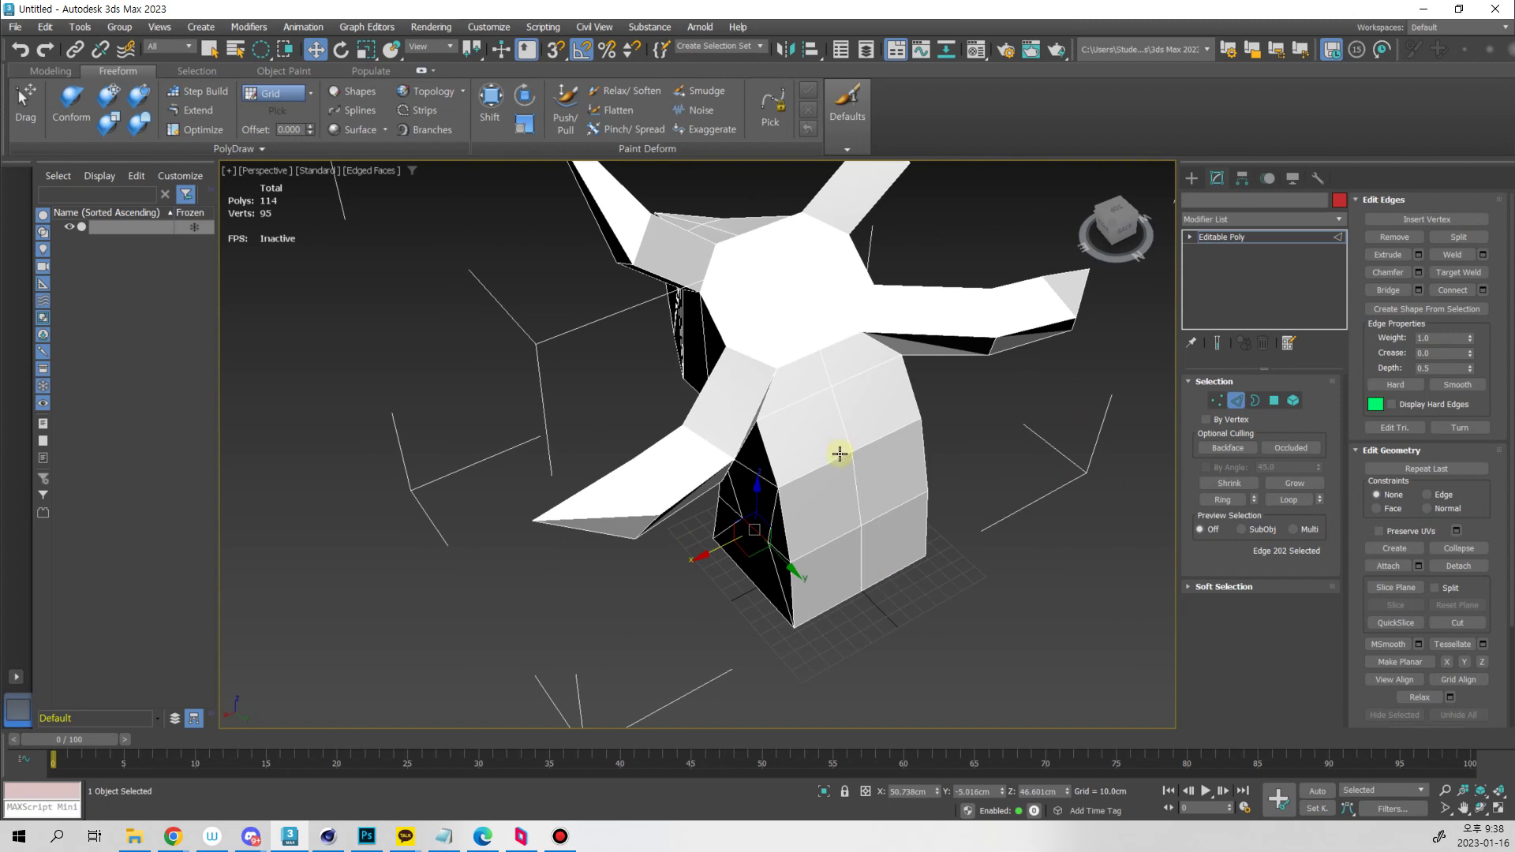
key(q)
double_click(863, 440)
alt+middle_drag(862, 439, 914, 473)
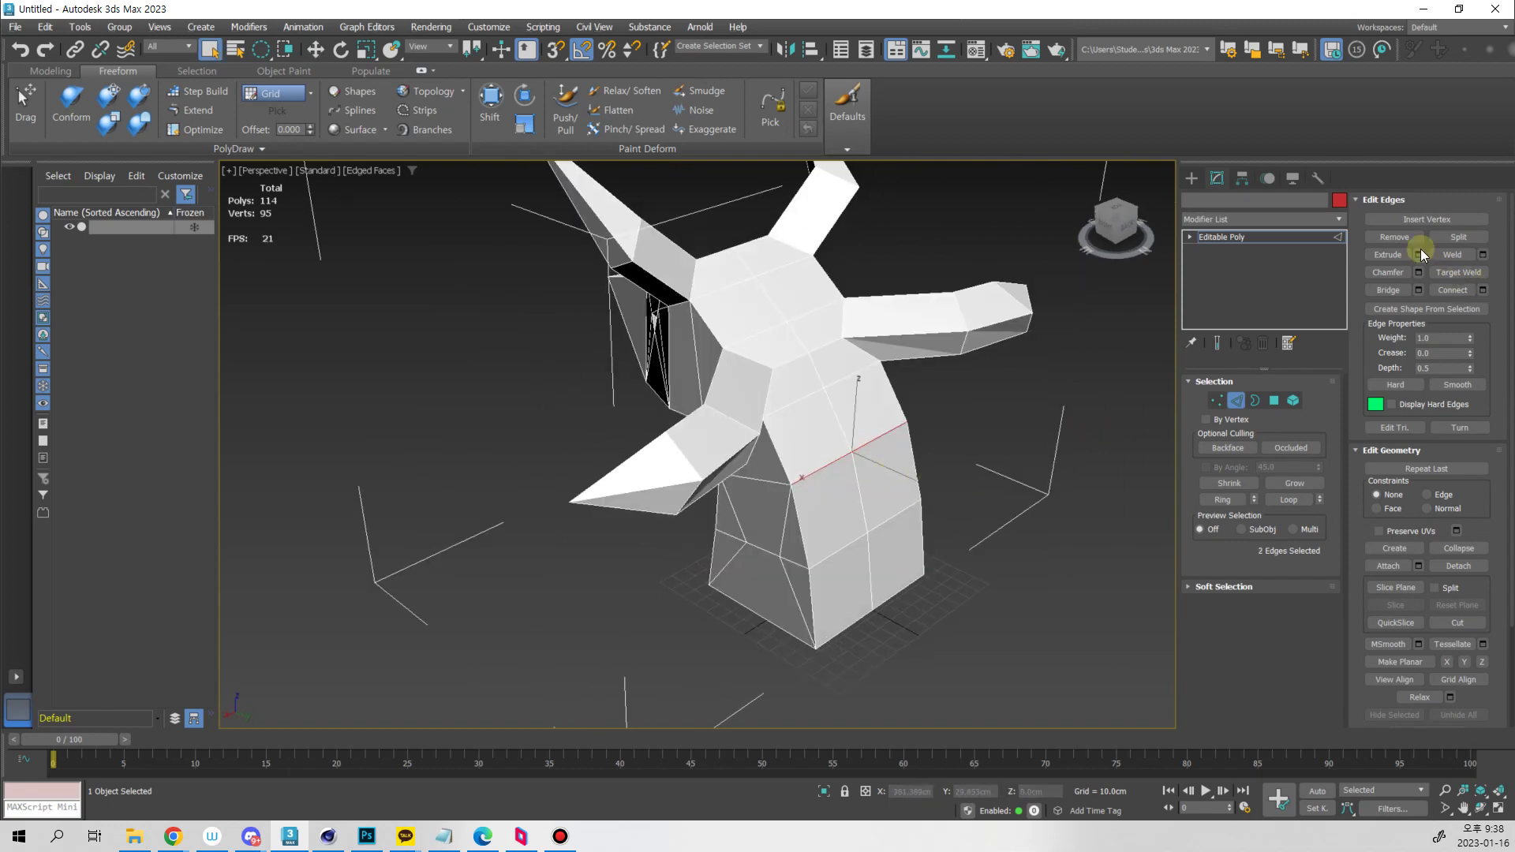
Dismiss the Chamfer settings and extrude the two selected edges outward into a tall ridge across the back of the neck
click(1420, 274)
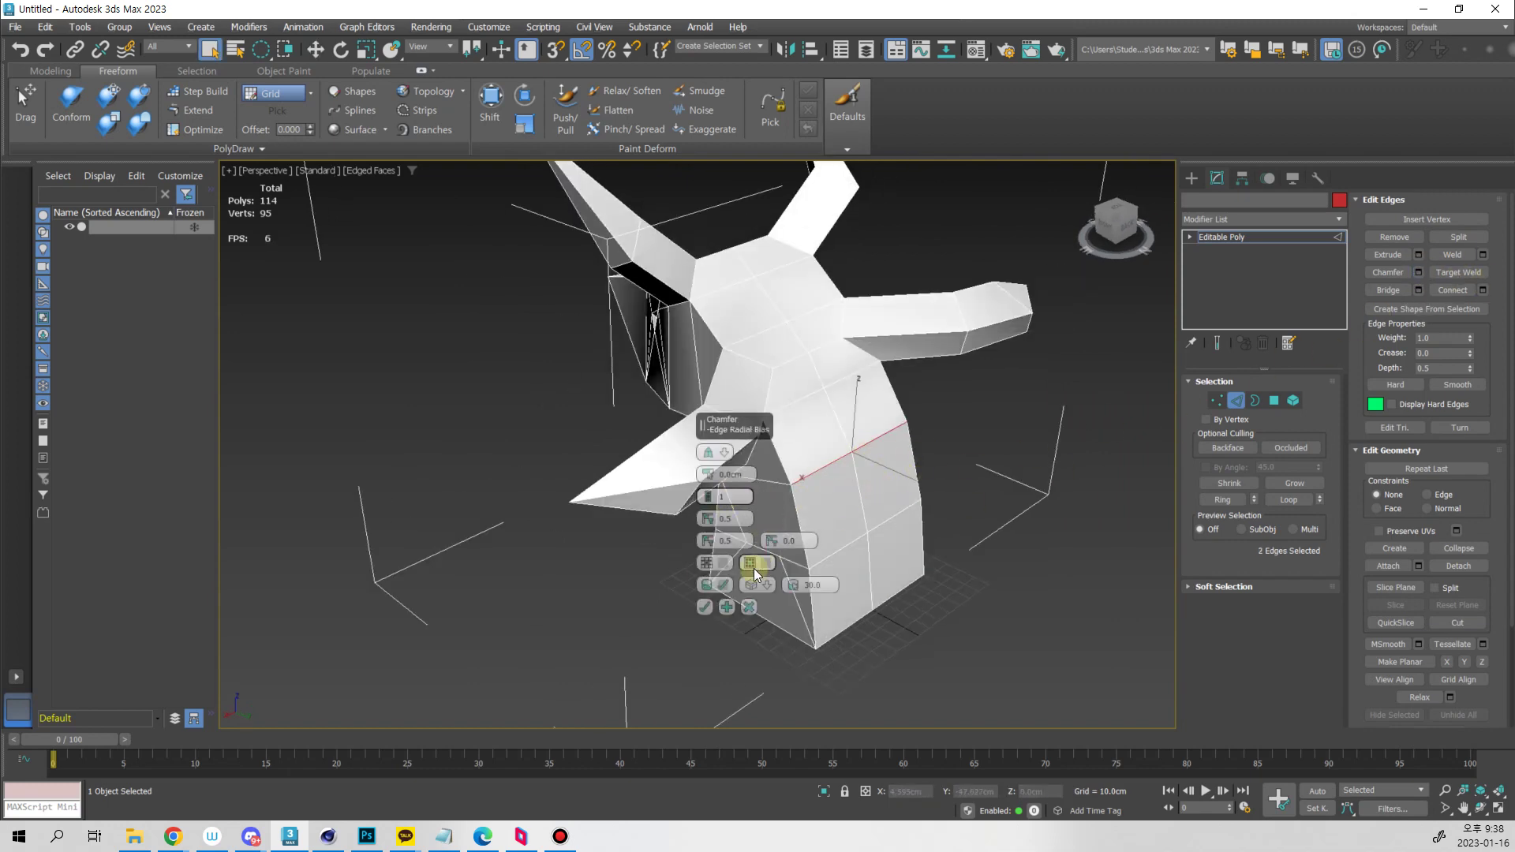
click(745, 609)
click(1417, 255)
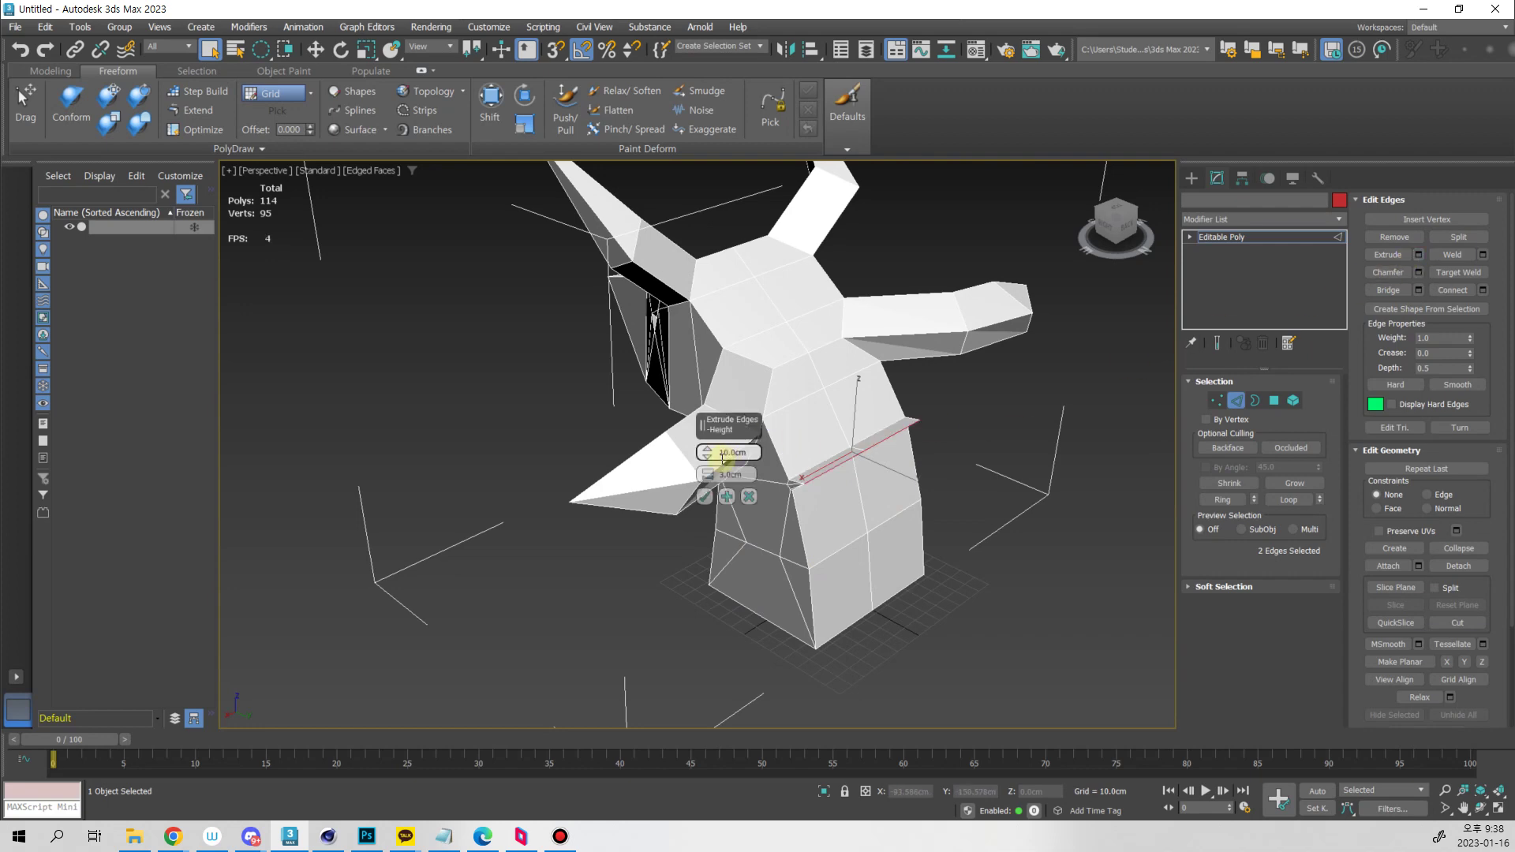
drag(714, 420, 826, 321)
click(705, 496)
alt+middle_drag(711, 501, 812, 518)
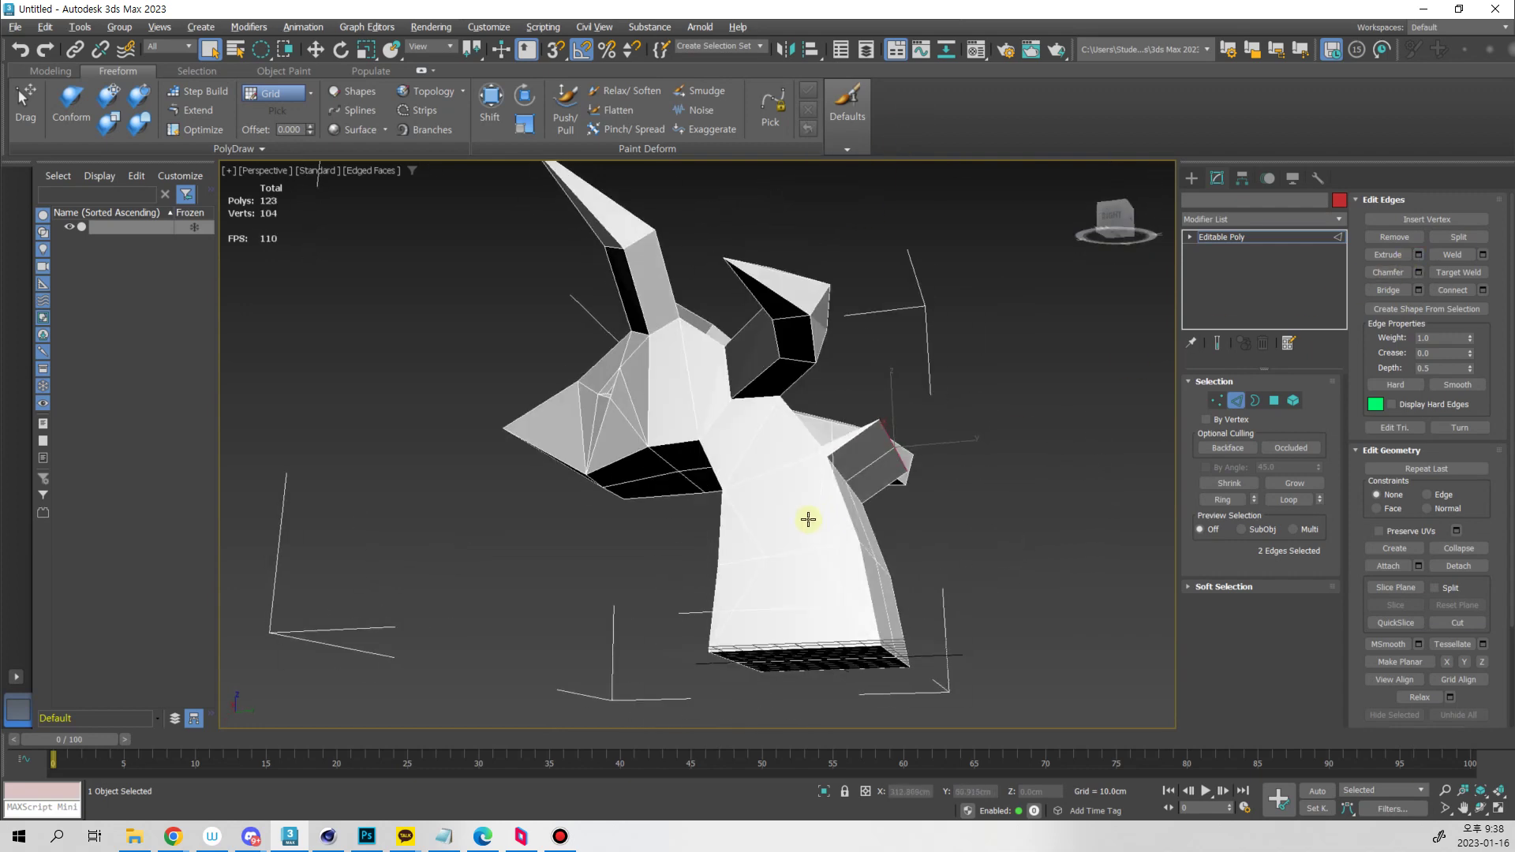
Examine the neck polygons bordering the extruded ridge by selecting them on the side and the back
scroll(839, 465, up, 5)
key(4)
click(852, 467)
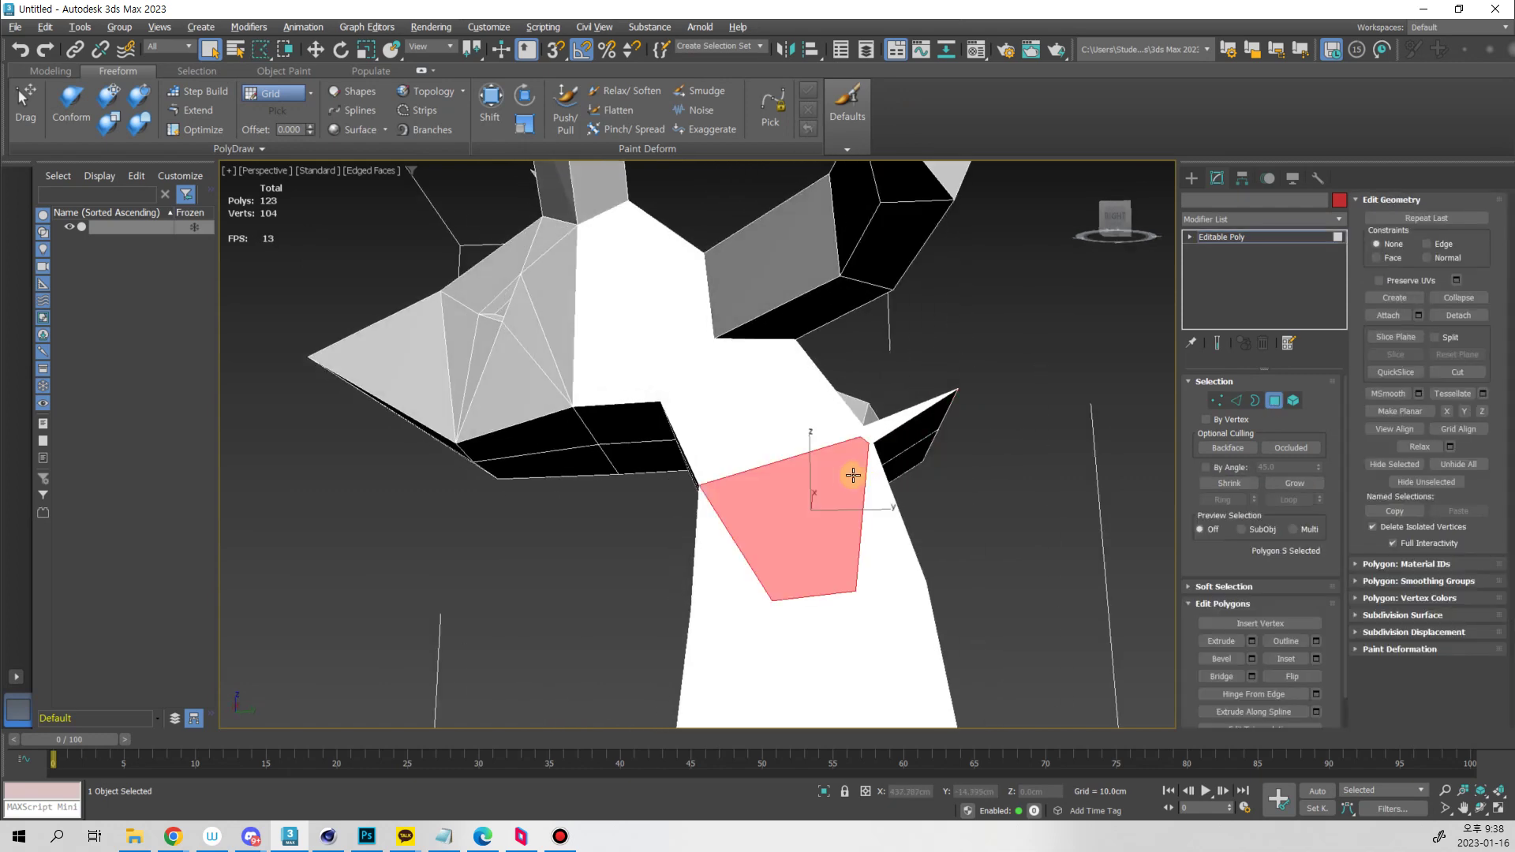
scroll(852, 467, down, 3)
mouse_move(852, 467)
alt+middle_down()
mouse_move(832, 619)
mouse_move(838, 425)
mouse_move(859, 501)
mouse_move(832, 514)
mouse_move(793, 494)
mouse_move(827, 482)
alt+middle_up()
click(797, 478)
click(812, 497)
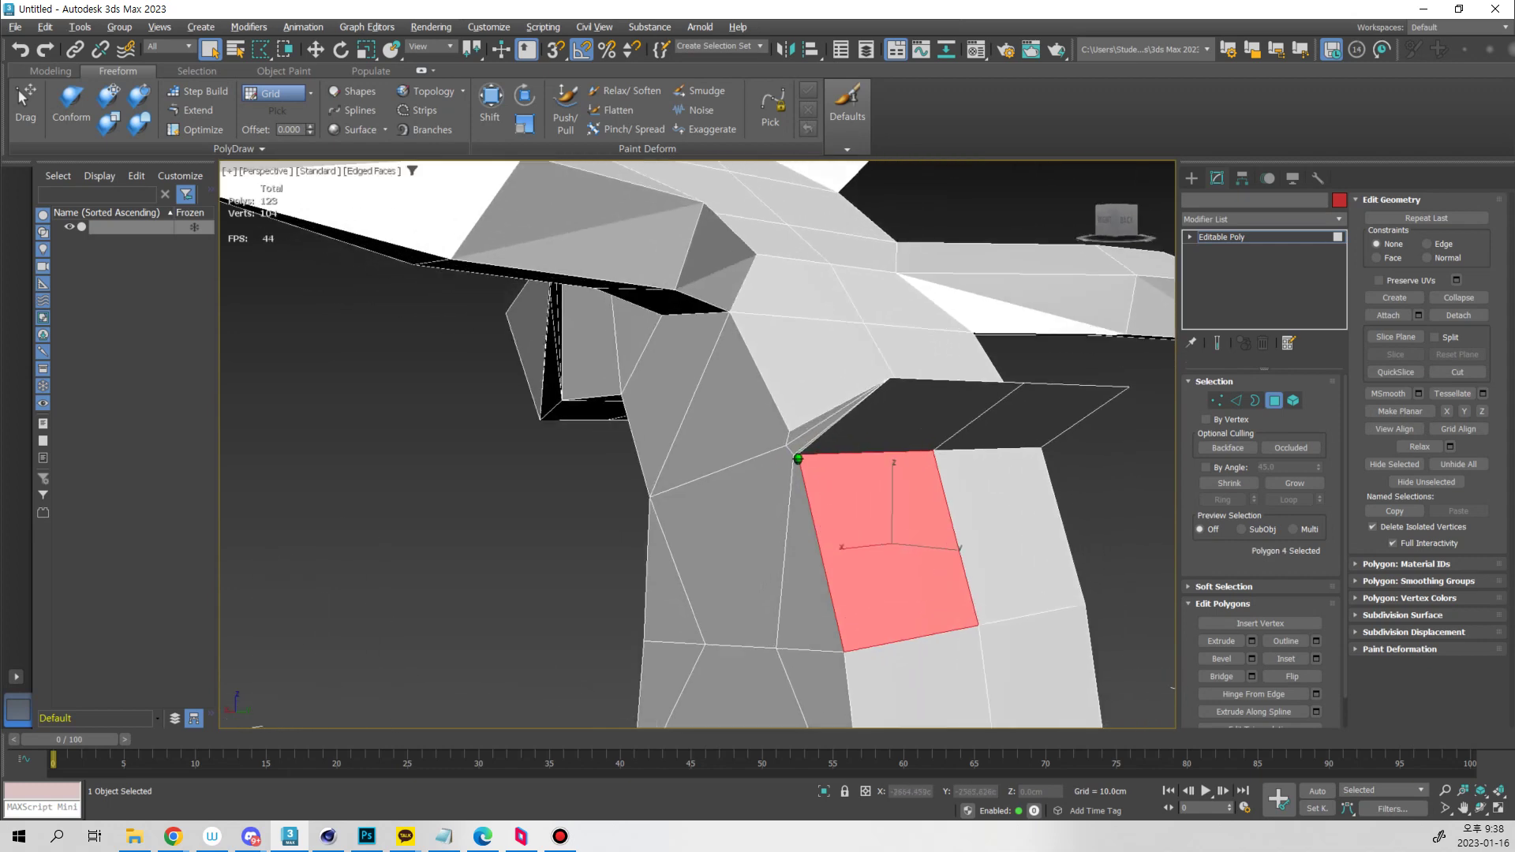
Move the vertex at the lower base corner of the extruded ridge
scroll(805, 439, up, 5)
key(1)
click(797, 434)
scroll(837, 486, down, 5)
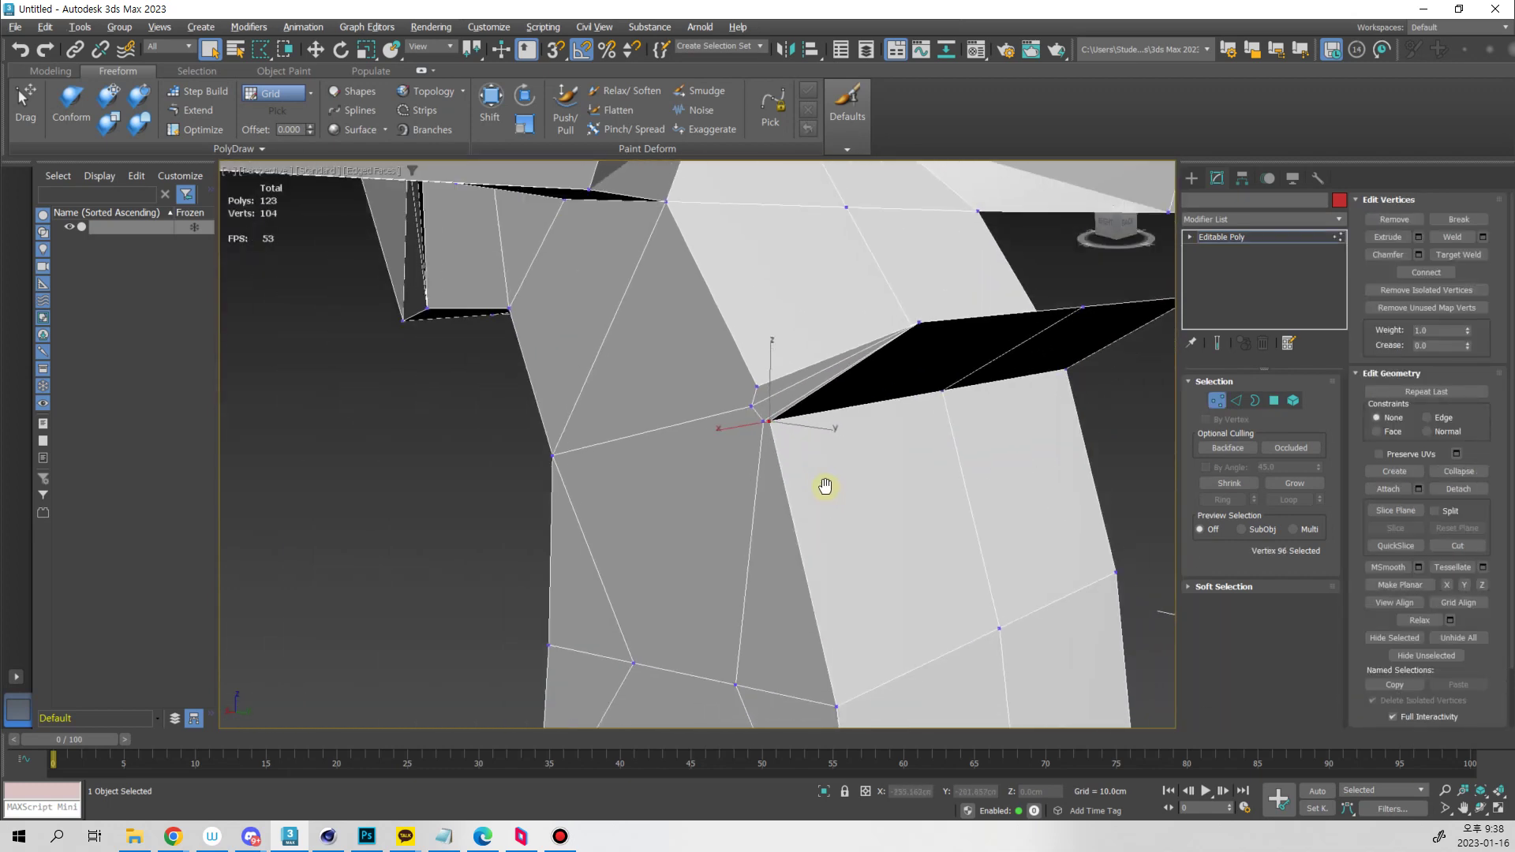
scroll(825, 484, up, 2)
key(w)
drag(767, 400, 849, 486)
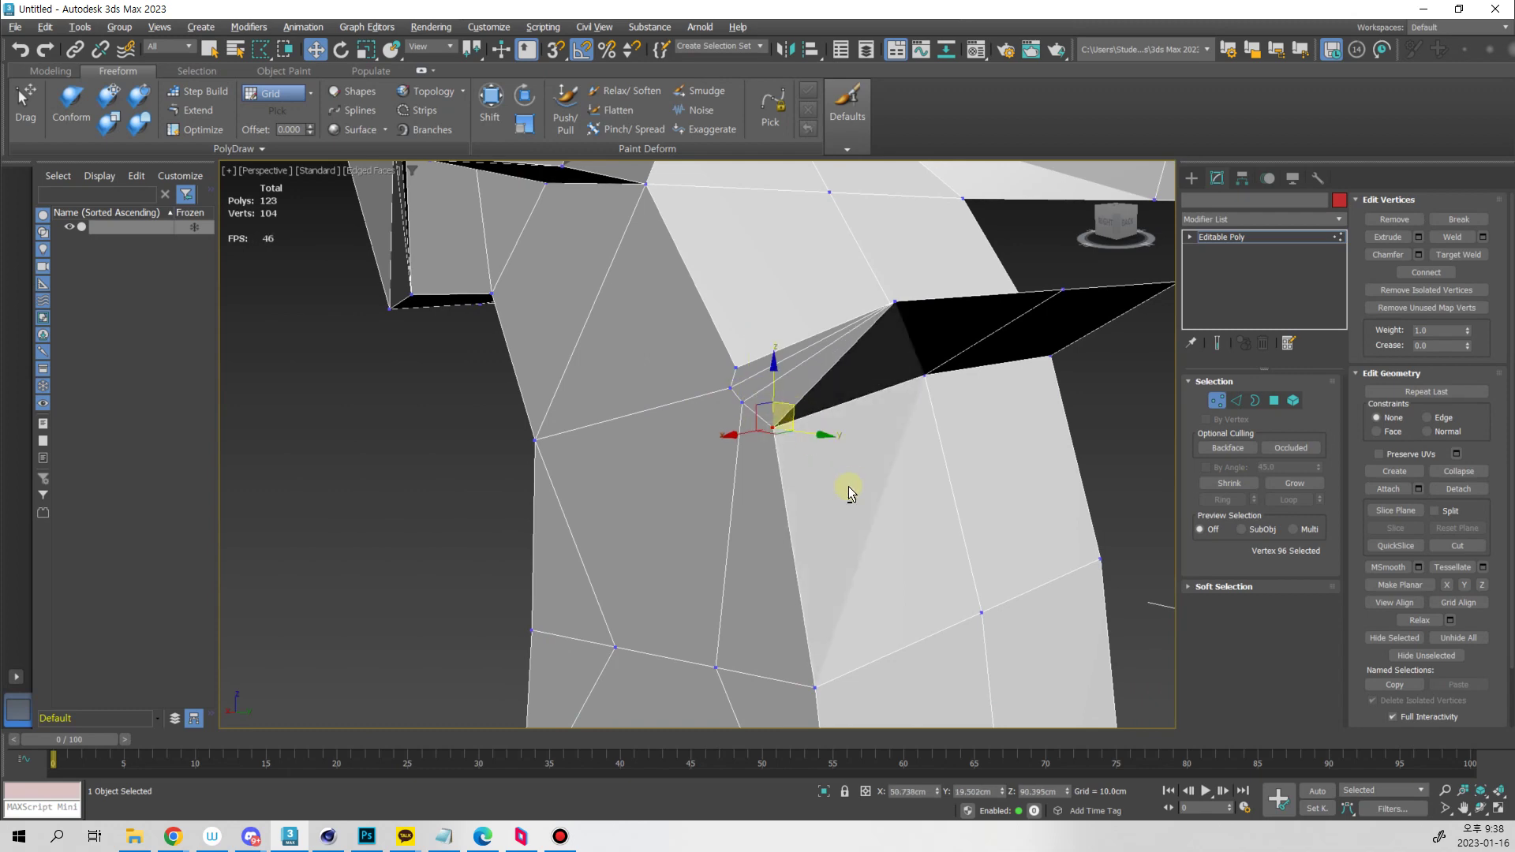
mouse_move(849, 486)
alt+middle_down()
mouse_move(859, 462)
mouse_move(836, 429)
mouse_move(850, 486)
mouse_move(789, 439)
alt+middle_up()
Inspect the side polygon of the neck below the ridge corner by selecting it
key(4)
click(859, 462)
key(q)
scroll(797, 446, up, 5)
key(4)
key(4)
click(751, 487)
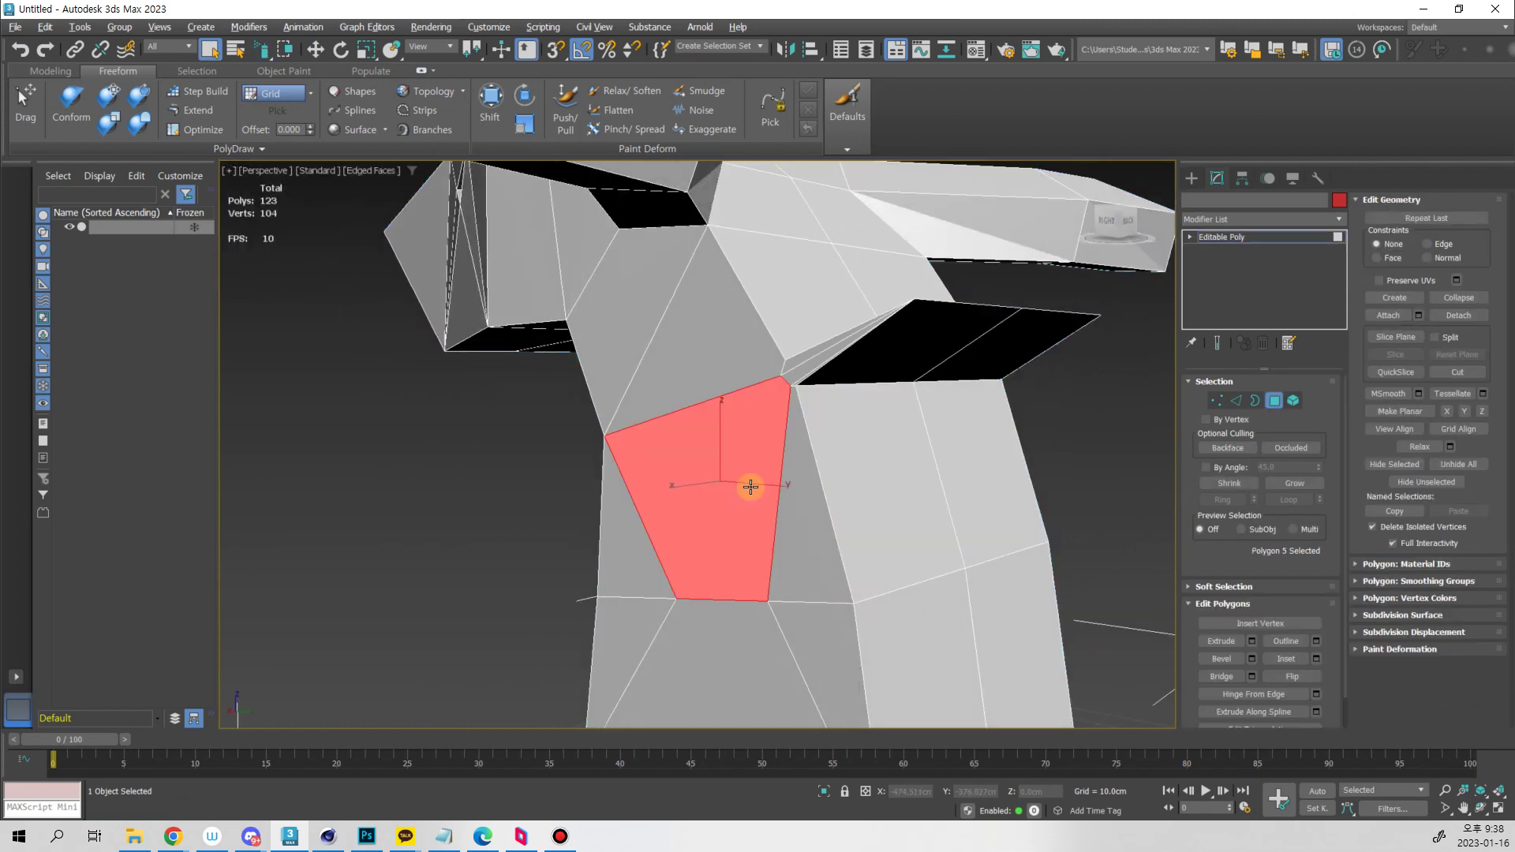
middle_drag(804, 516, 798, 449)
click(810, 449)
Undo the vertex move and the edge extrusion on the back of the neck
key(ctrl+z)
key(ctrl+z)
key(ctrl+z)
Connect the edges across the neck's upper back and move the new edges about 10.5 cm along Y and 11.2 cm down
key(2)
click(786, 440)
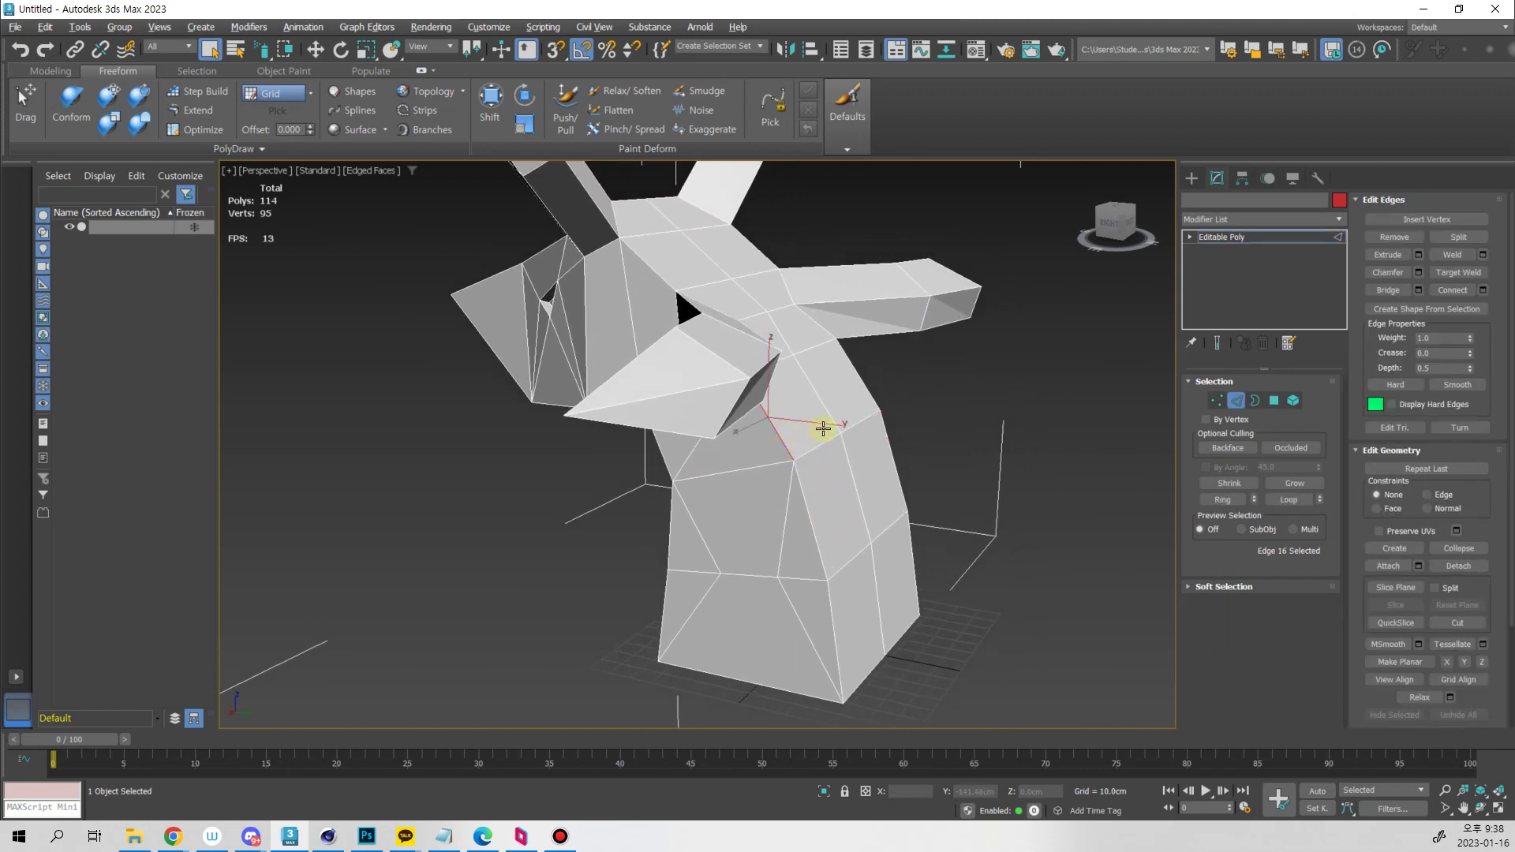
key(ctrl+shift+e)
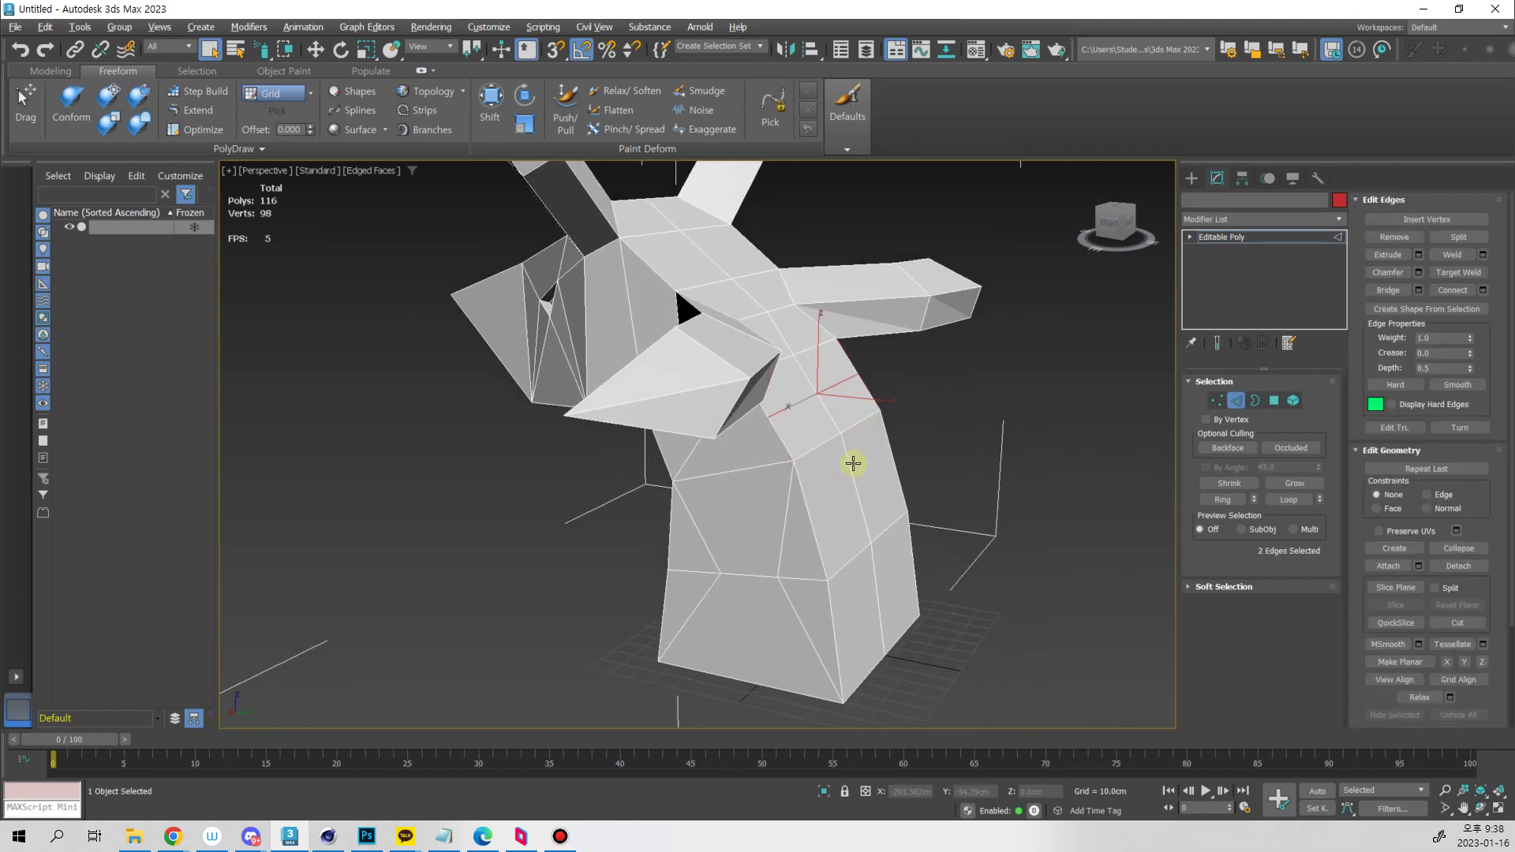
key(w)
alt+middle_drag(852, 463, 857, 409)
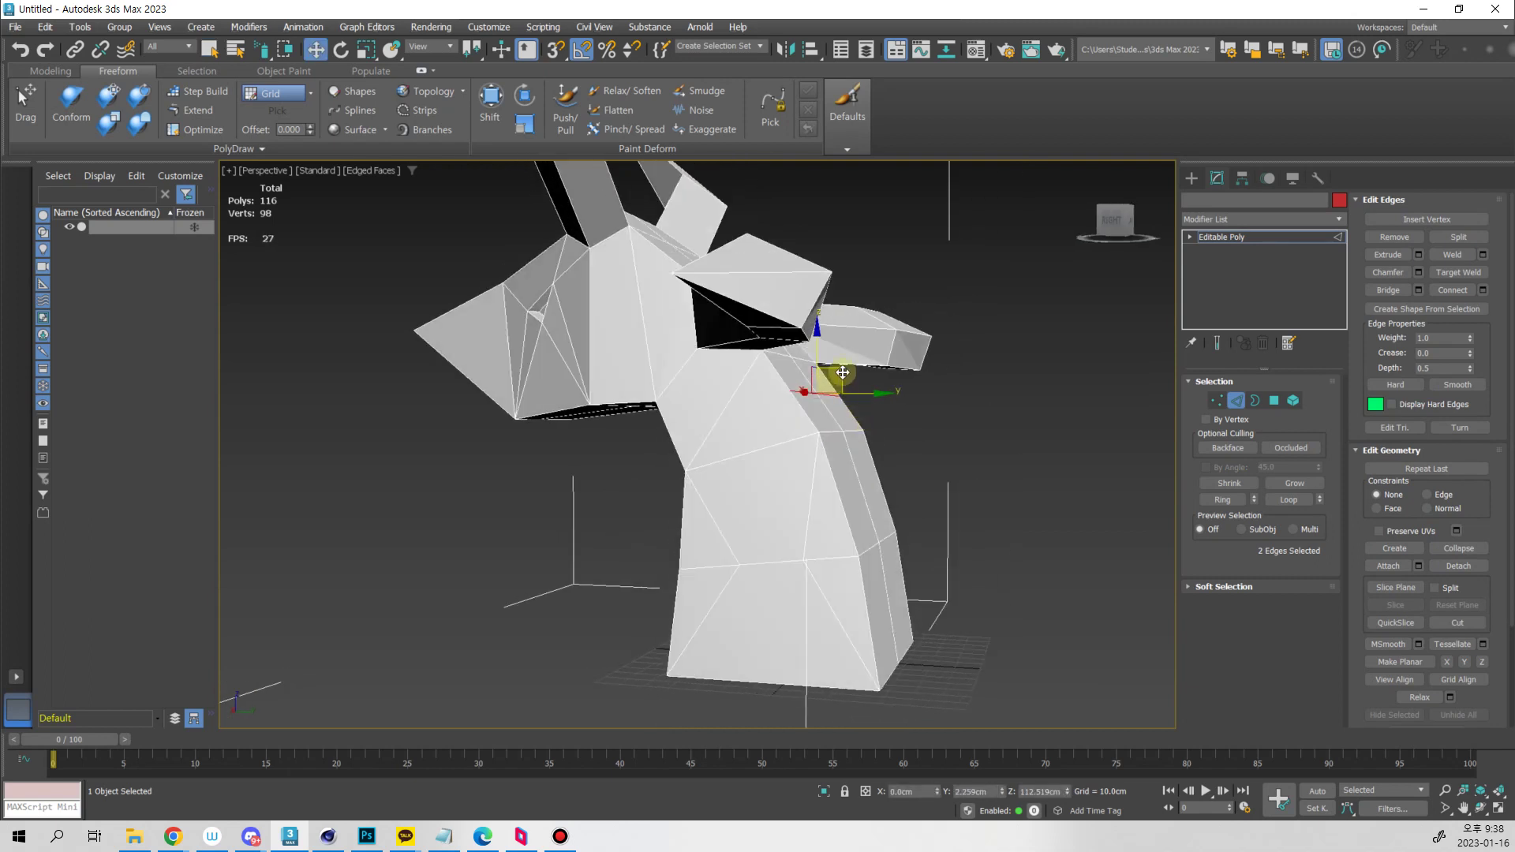
drag(848, 369, 863, 395)
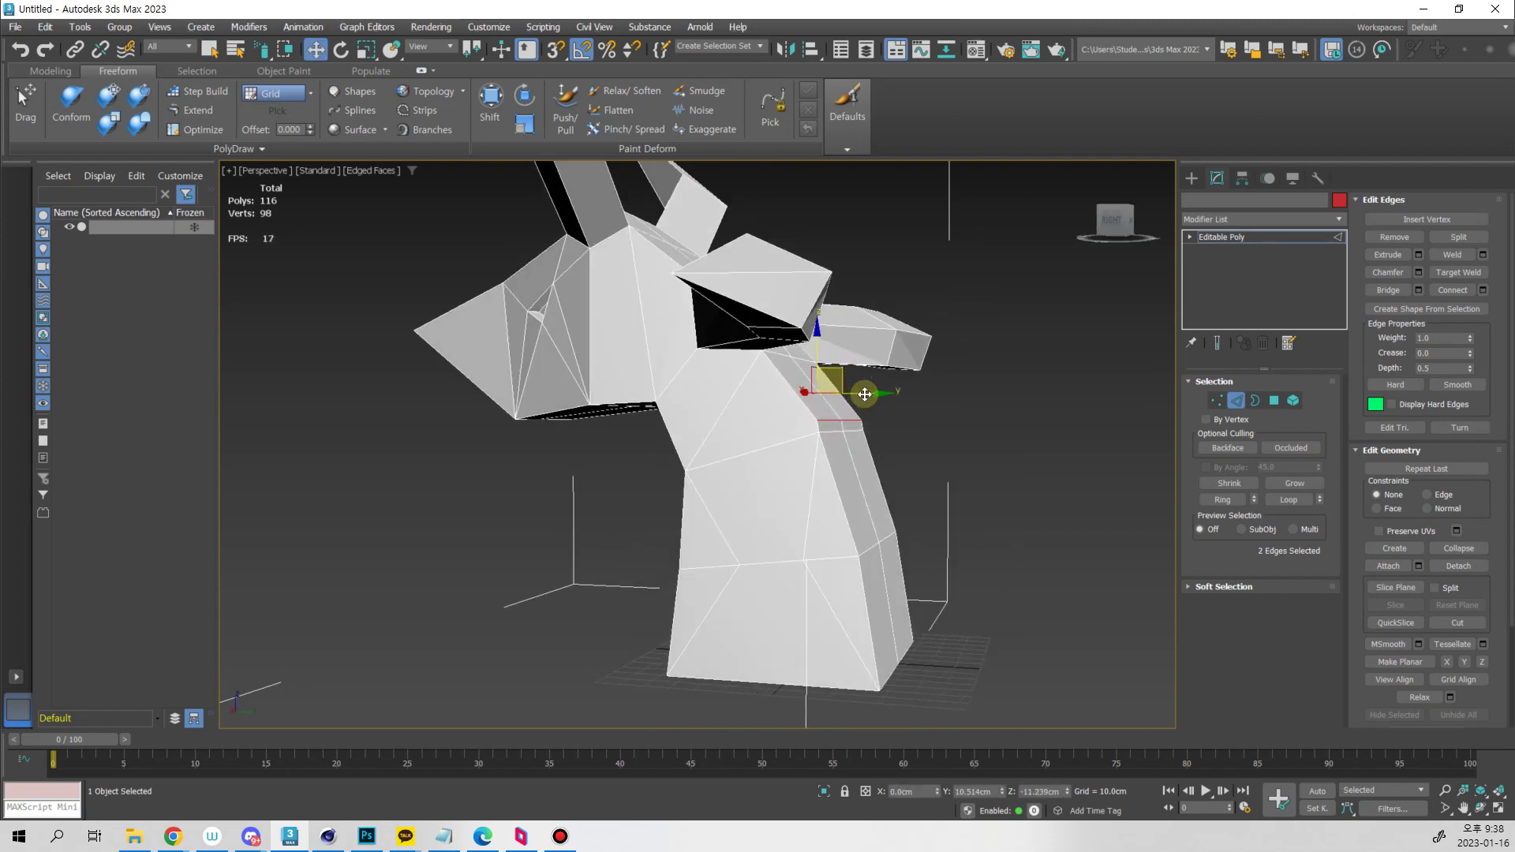
Extrude the two narrow polygons across the back of the neck outward along Y
key(4)
key(q)
alt+middle_drag(859, 438, 873, 436)
key(w)
shift+drag(882, 424, 958, 436)
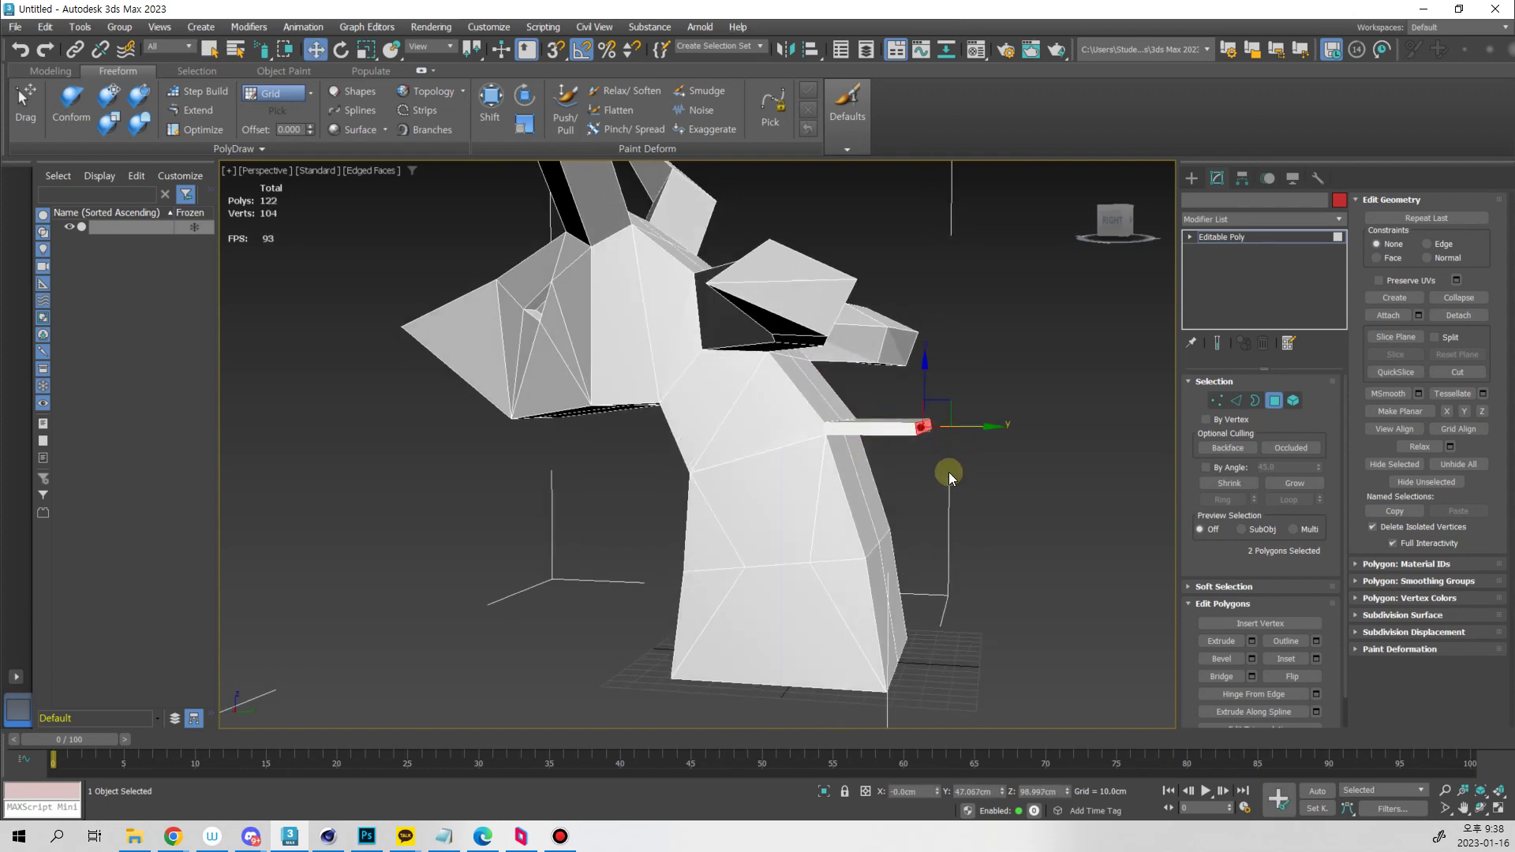
Collapse the three short vertical edges at the outer end of the extruded ridge so it tapers to a sharp edge
alt+middle_drag(1067, 472, 992, 461)
key(2)
key(q)
click(881, 461)
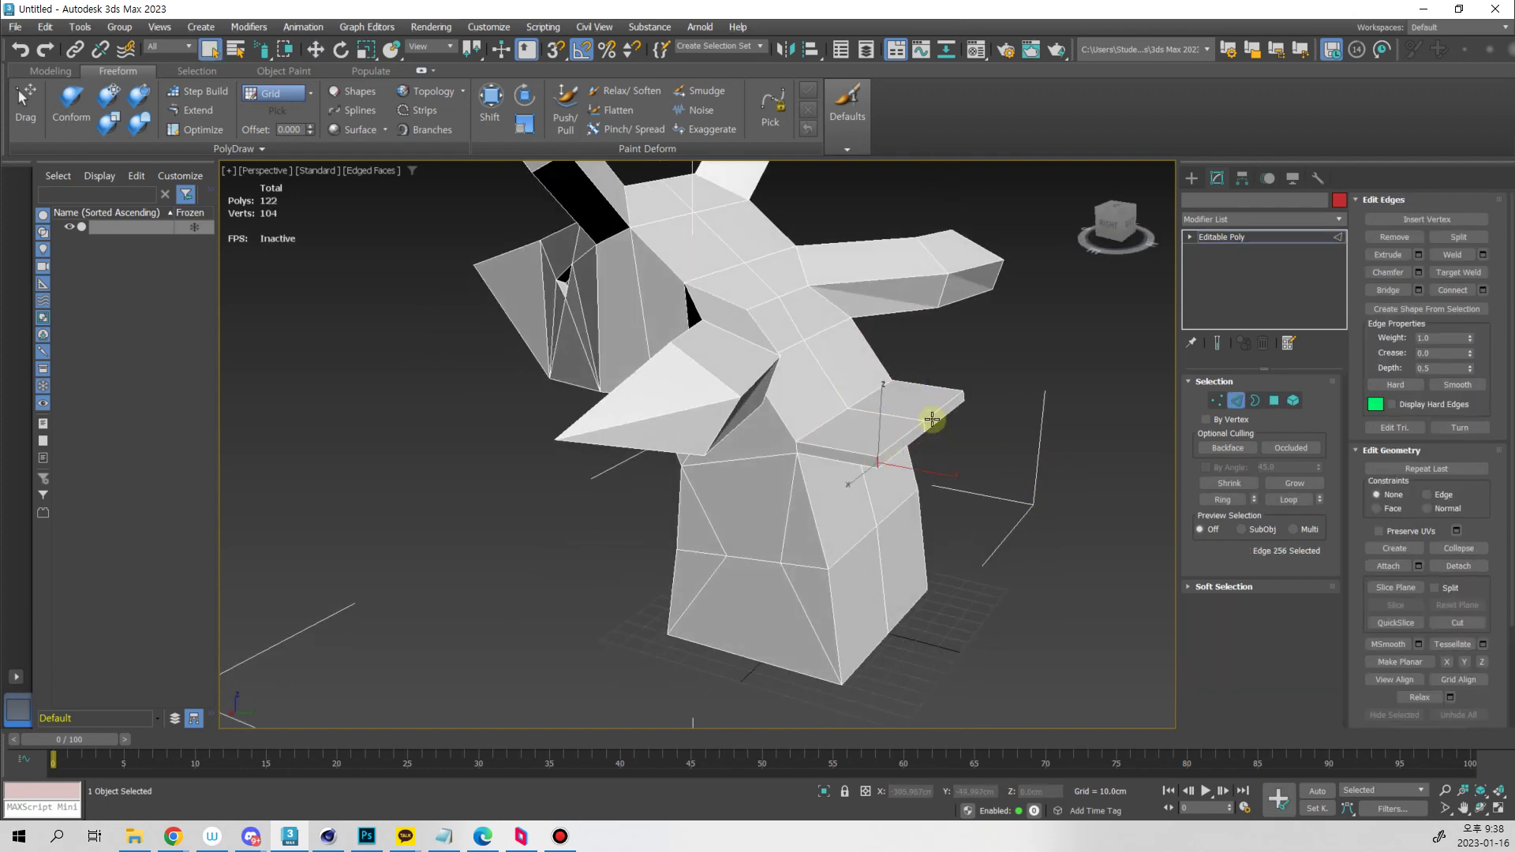
alt+middle_drag(963, 396, 1005, 451)
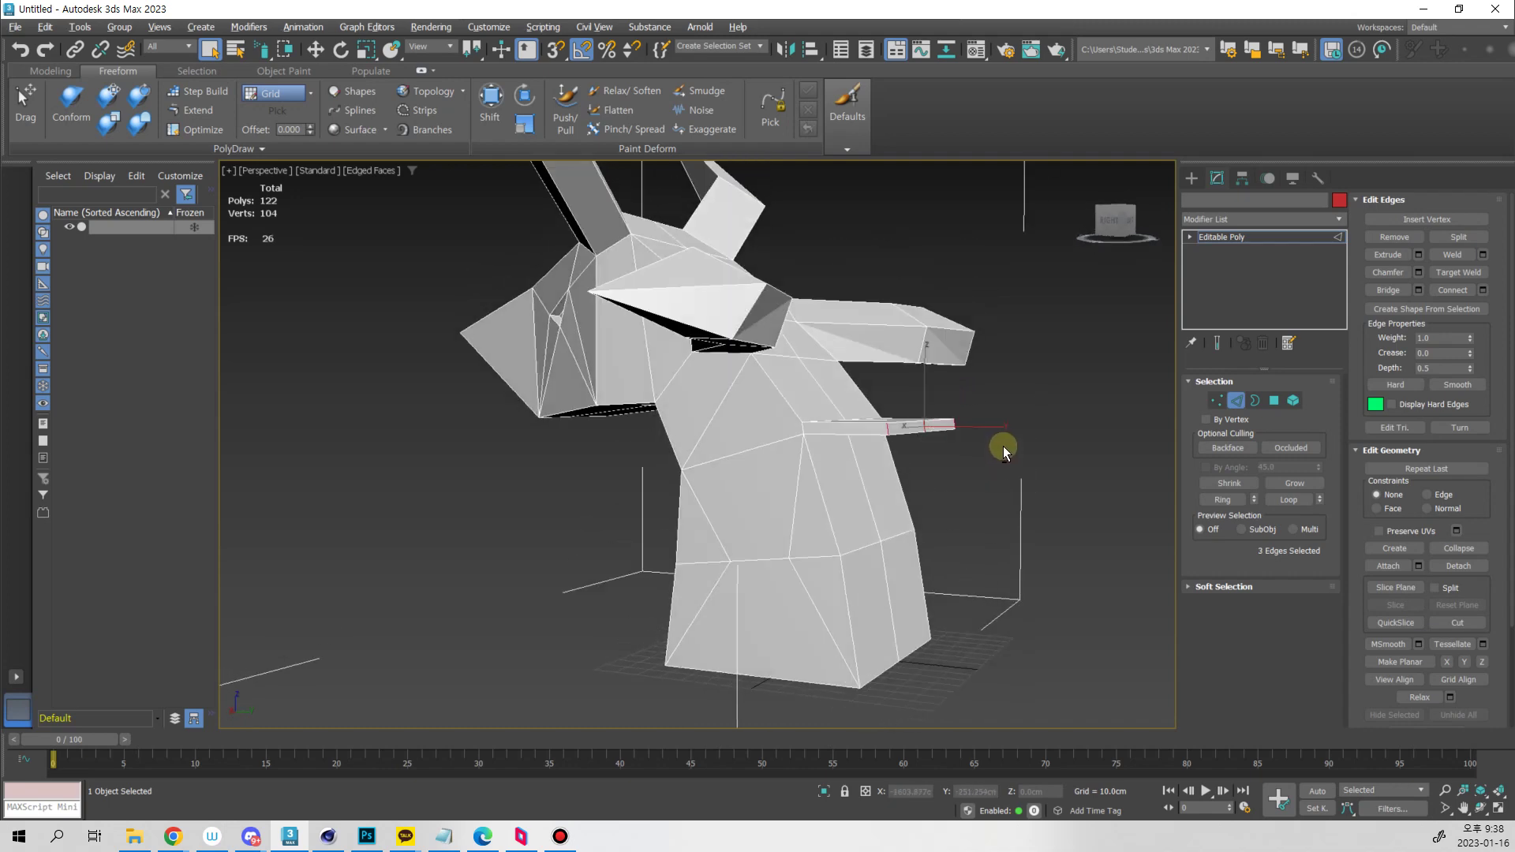
click(1458, 550)
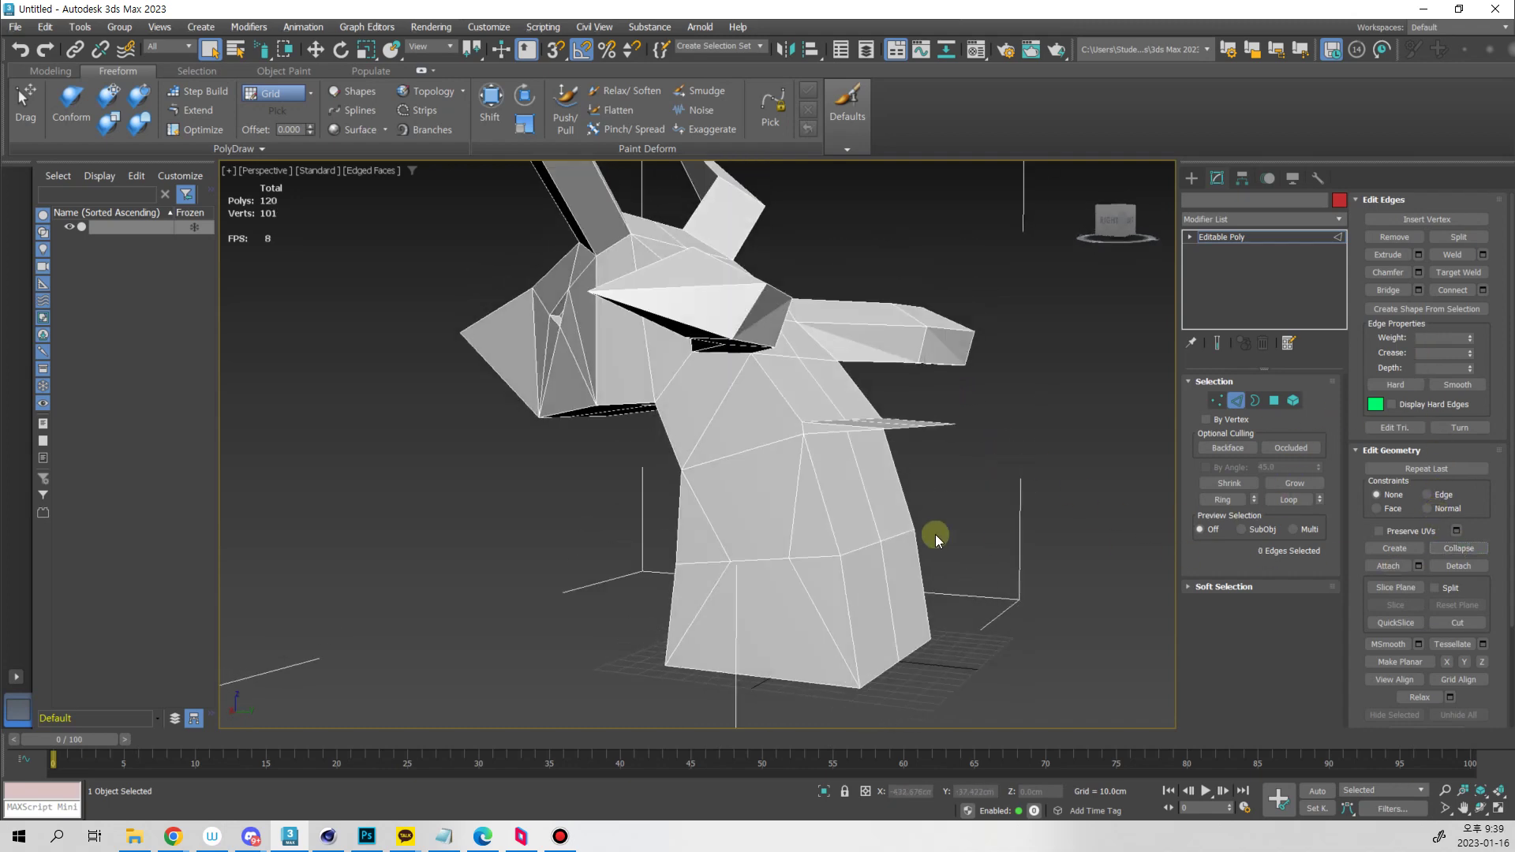
Move the two edges at the tip of the neck ridge upward so the ridge tilts up
click(904, 428)
alt+middle_drag(905, 432, 956, 435)
ctrl+click(936, 412)
key(w)
drag(943, 393, 930, 353)
alt+middle_drag(929, 355, 907, 426)
click(964, 456)
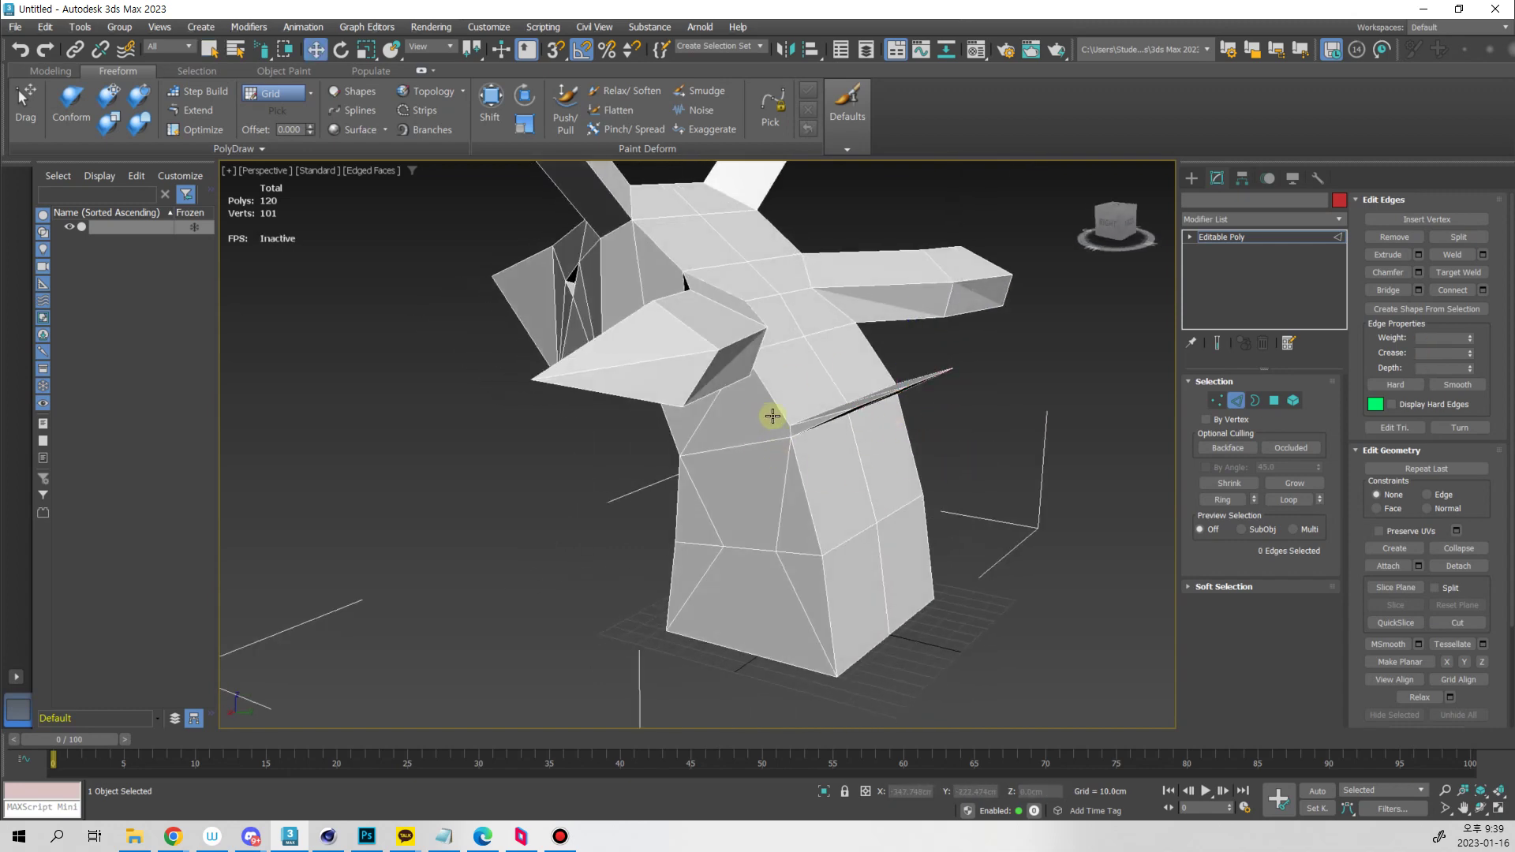
Move the two edges at the base of the neck ridge slightly upward
alt+middle_drag(752, 445, 860, 566)
alt+middle_drag(841, 541, 886, 486)
key(q)
key(w)
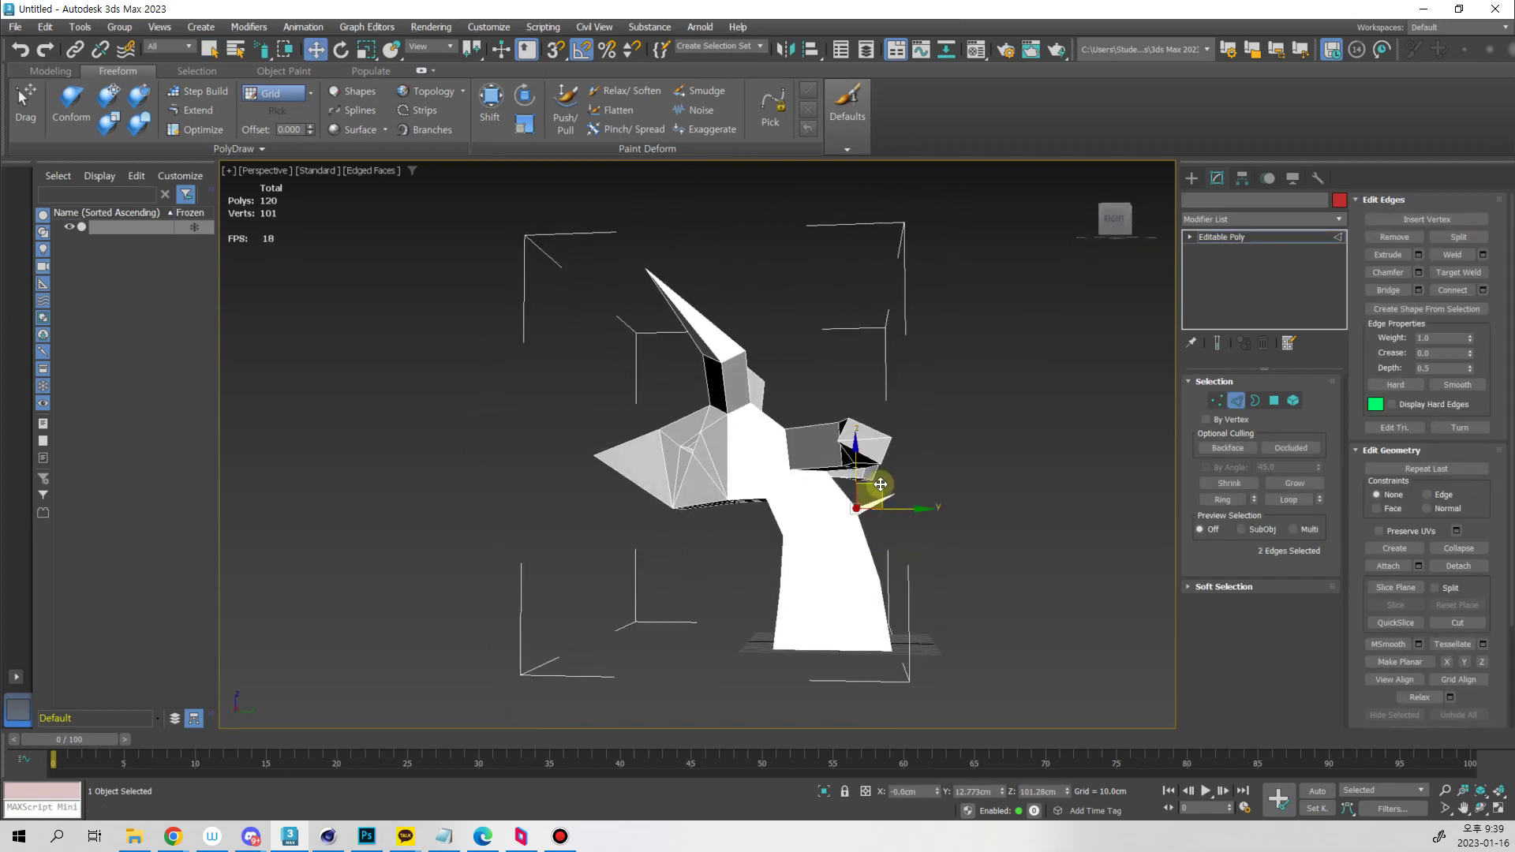
drag(880, 486, 875, 470)
alt+middle_drag(899, 493, 730, 490)
click(889, 480)
Connect the vertex at the ridge's base with the front neck corner vertex on both sides of the neck
key(1)
click(753, 457)
key(q)
ctrl+click(696, 502)
click(714, 446)
ctrl+click(786, 497)
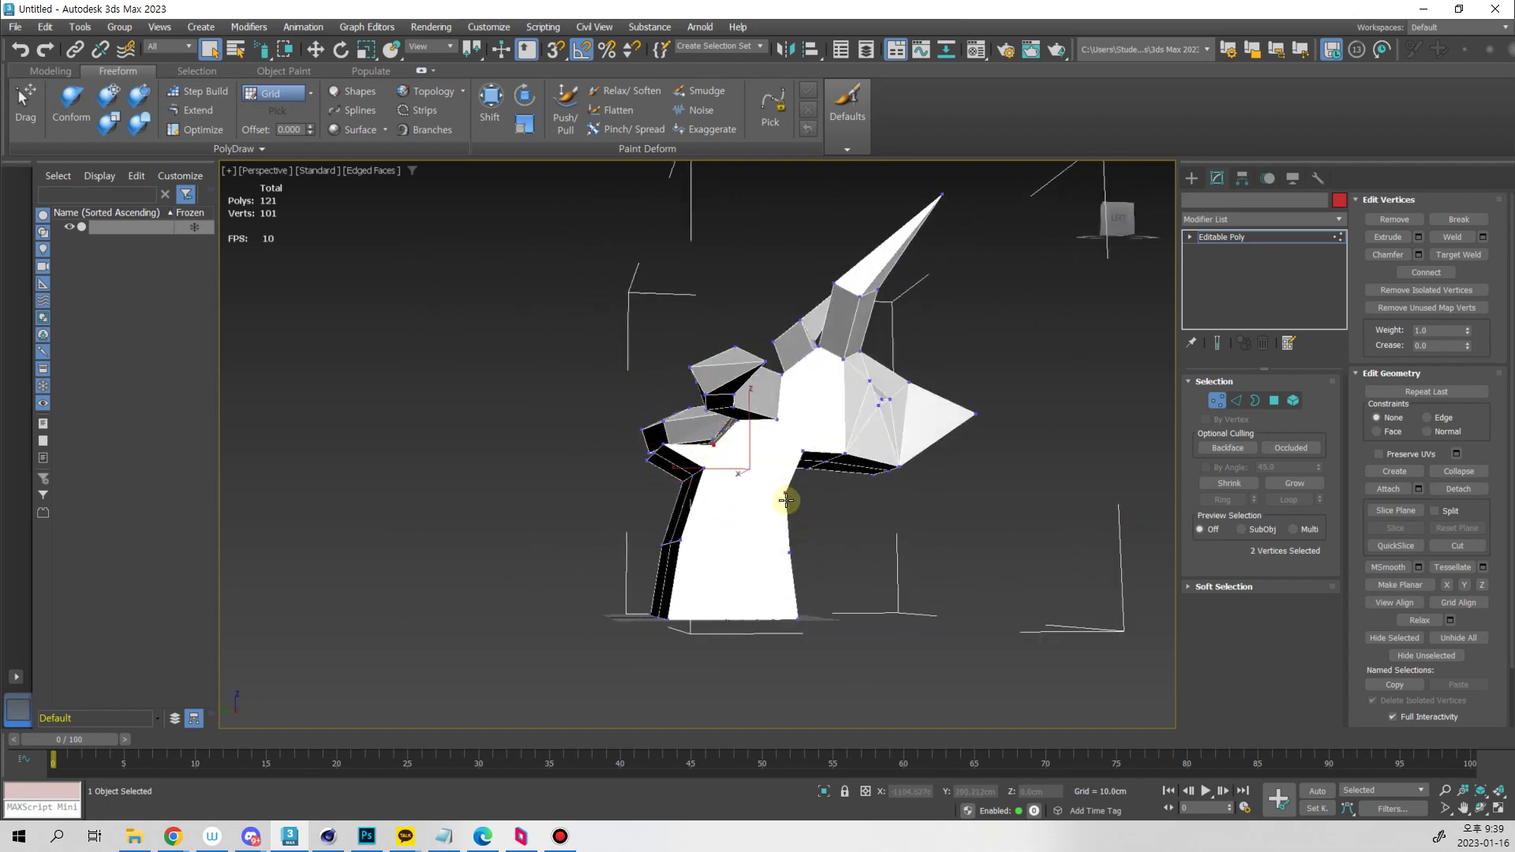
alt+middle_drag(794, 527, 986, 524)
click(925, 528)
key(2)
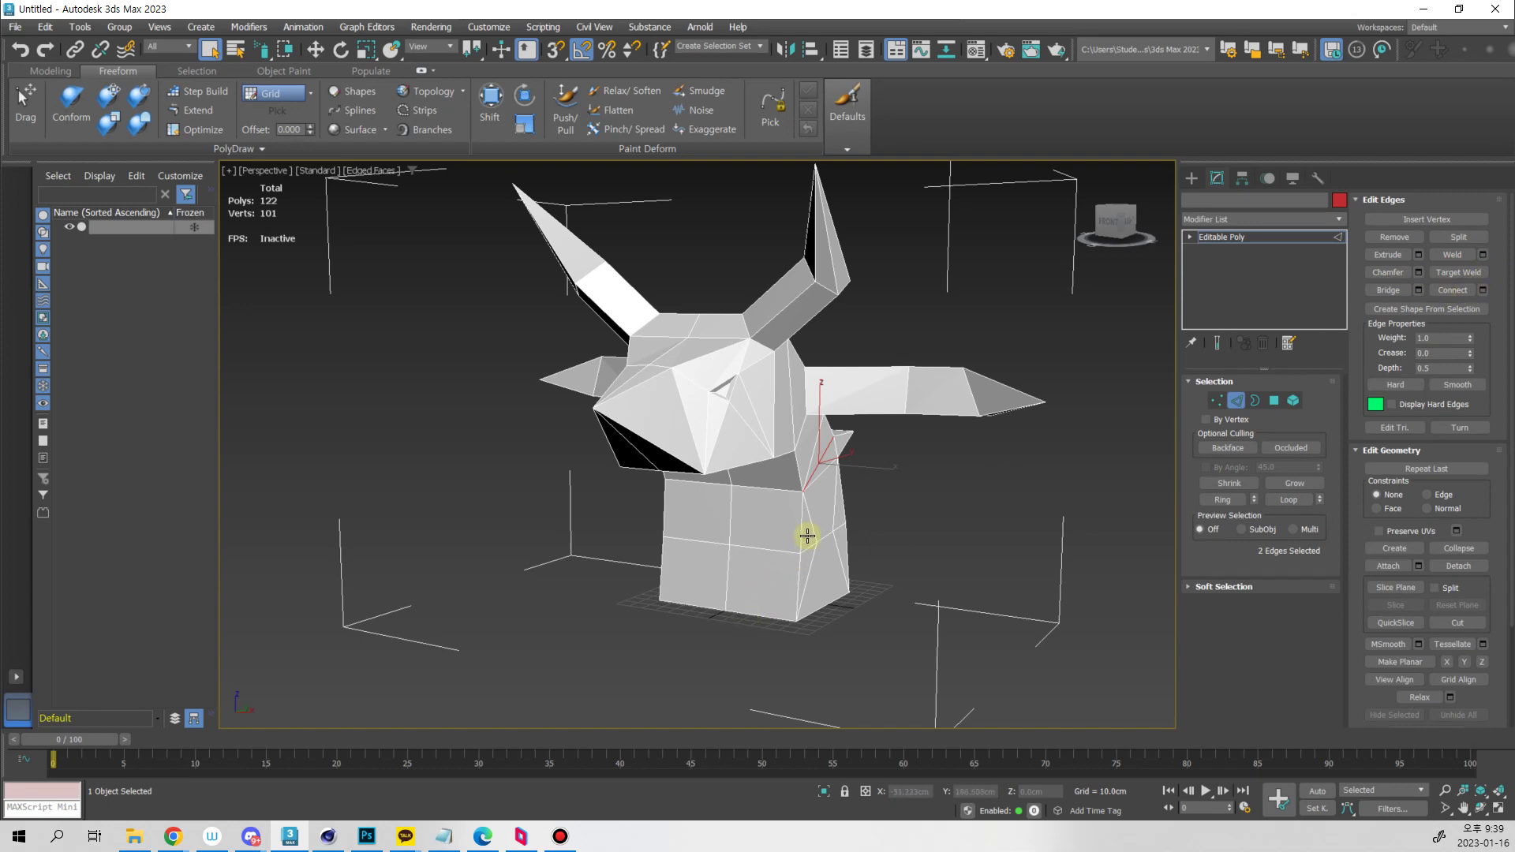
alt+middle_drag(807, 536, 971, 499)
click(967, 490)
key(alt+r)
key(ctrl+shift+e)
key(w)
key(ctrl+z)
Connect the ring of lengthwise edges on the ear's outer section with 6 segments
scroll(970, 499, up, 3)
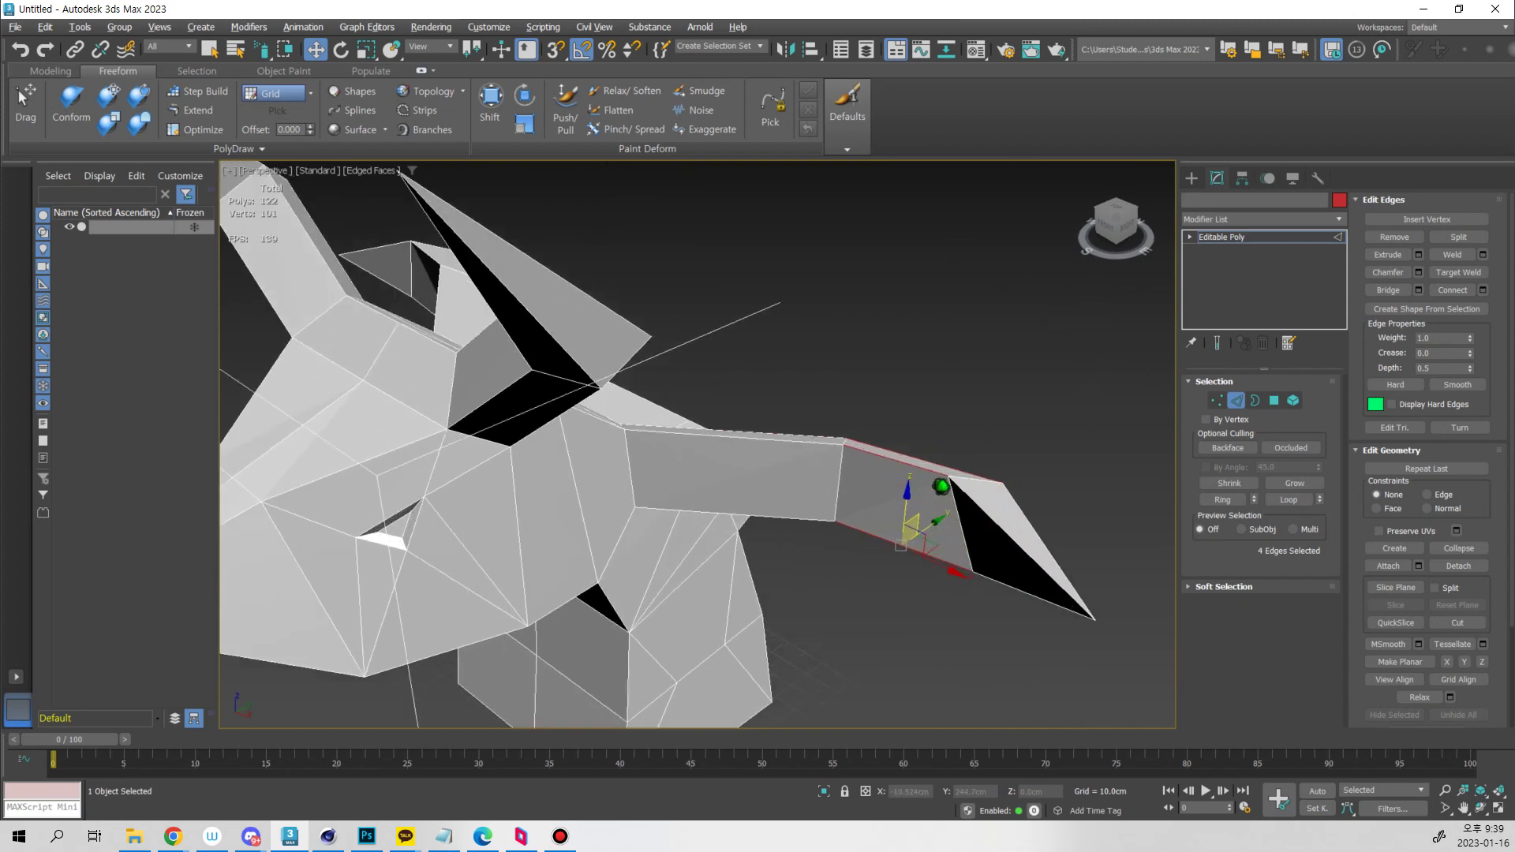
click(1481, 290)
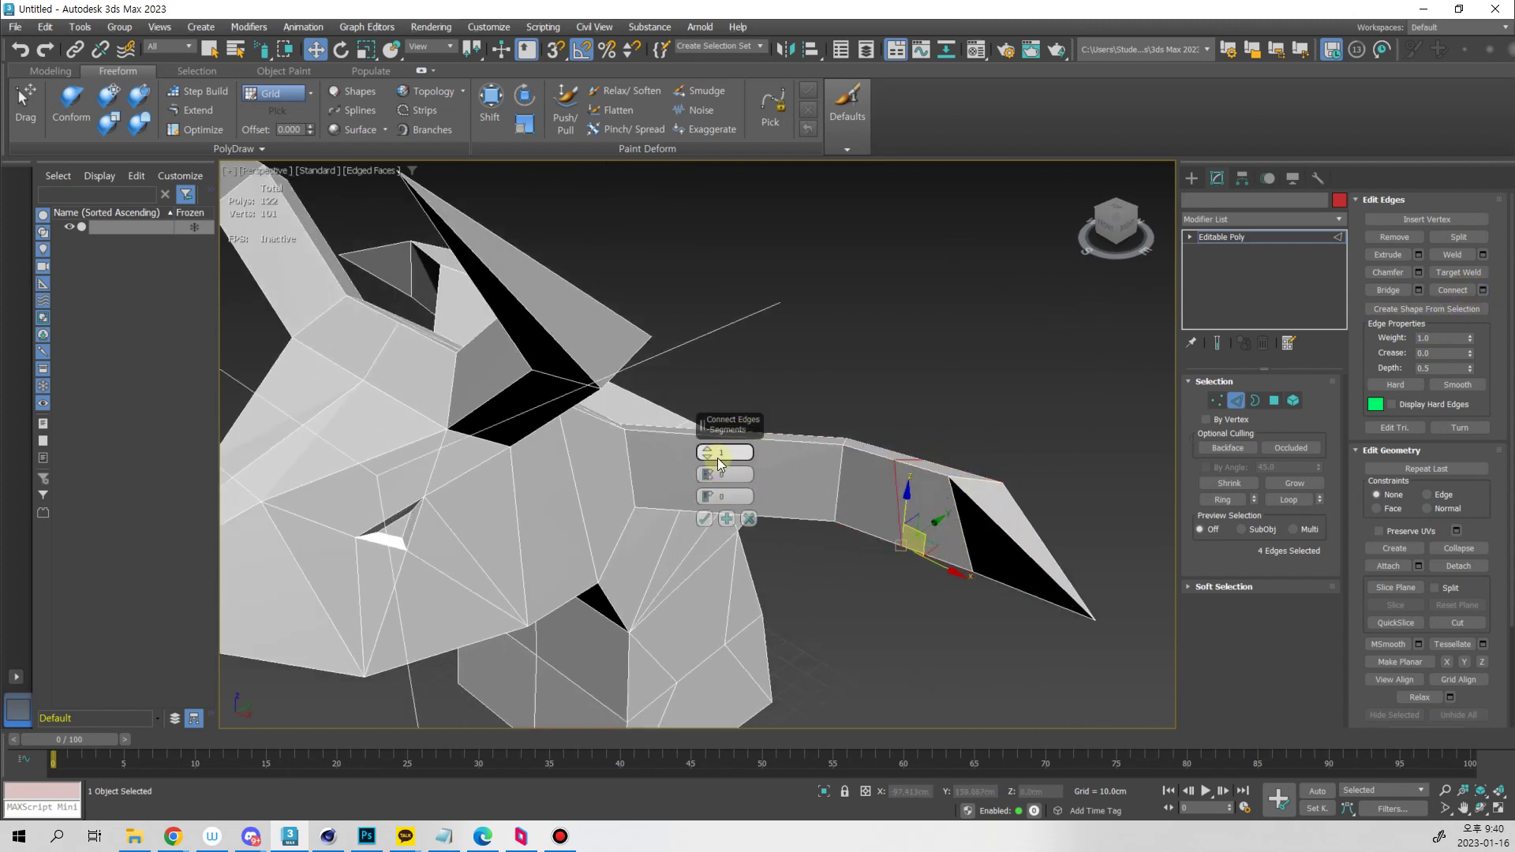
drag(709, 453, 708, 437)
alt+middle_drag(902, 571, 939, 515)
click(1006, 578)
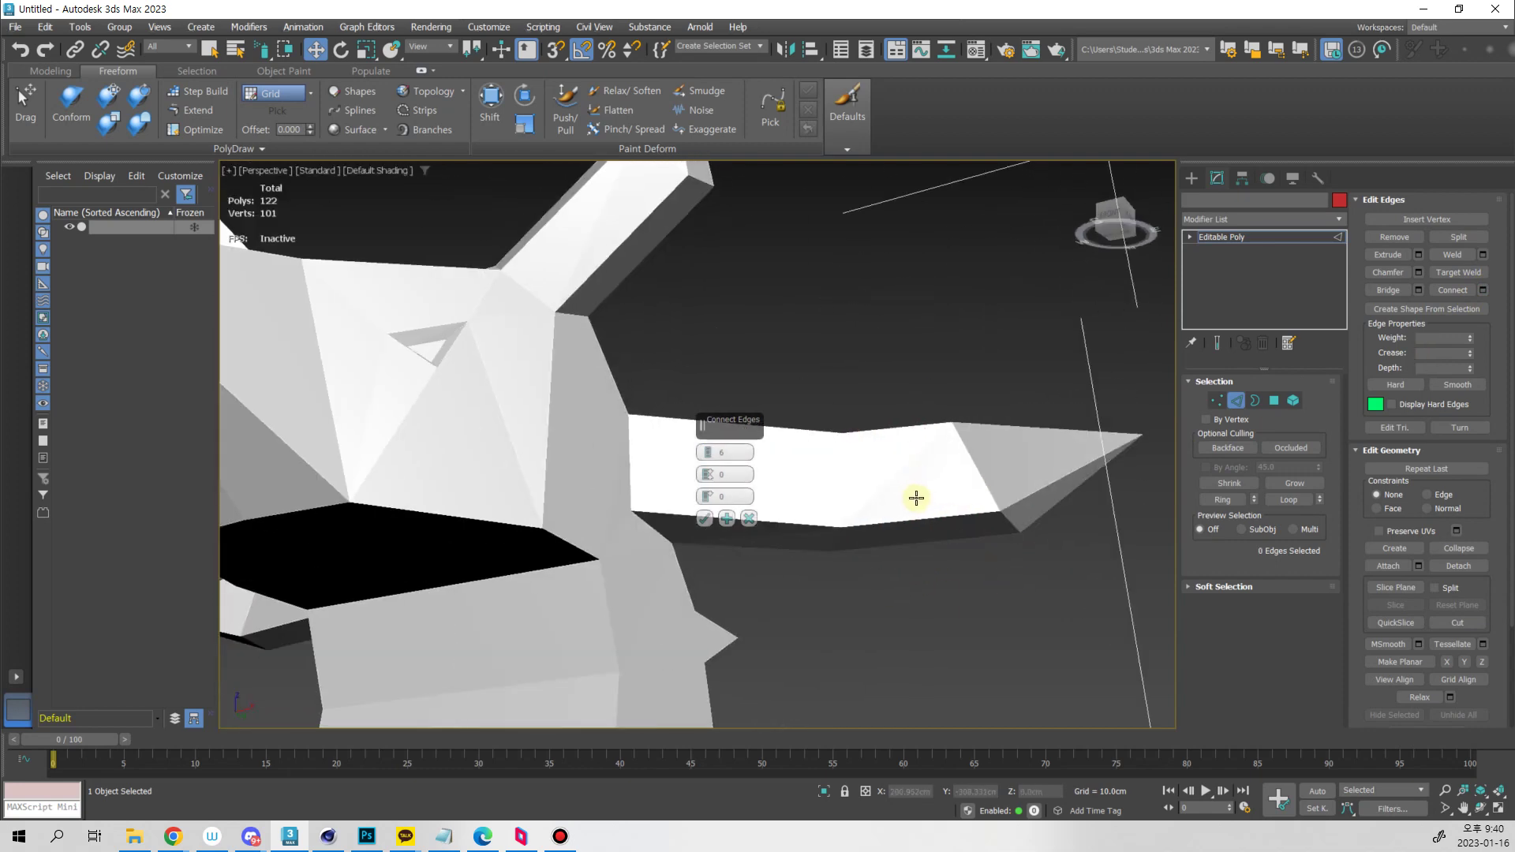
click(888, 419)
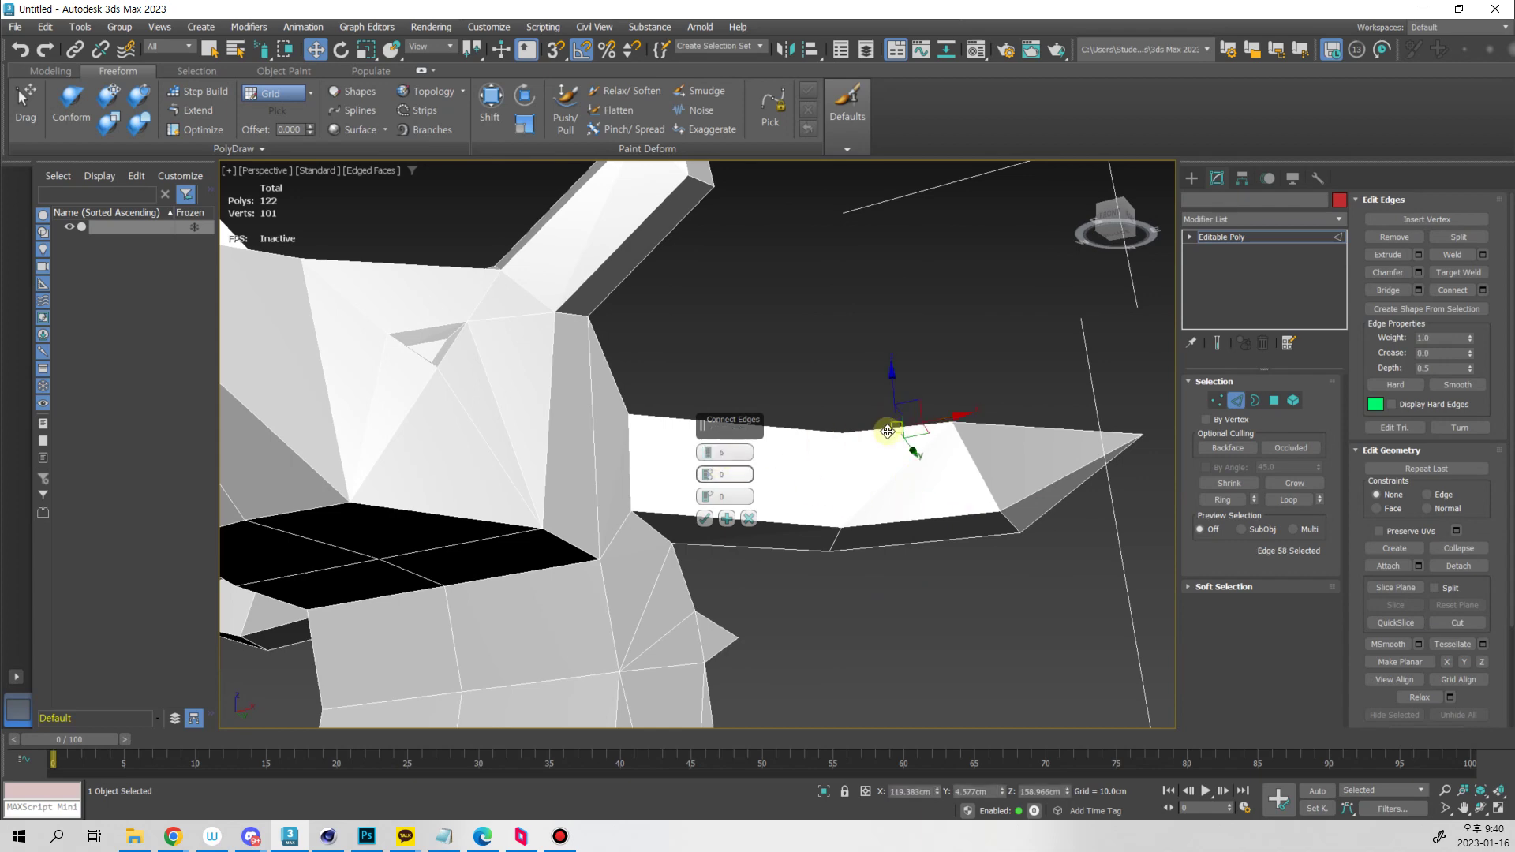
key(alt+r)
click(704, 519)
alt+middle_drag(704, 519, 915, 593)
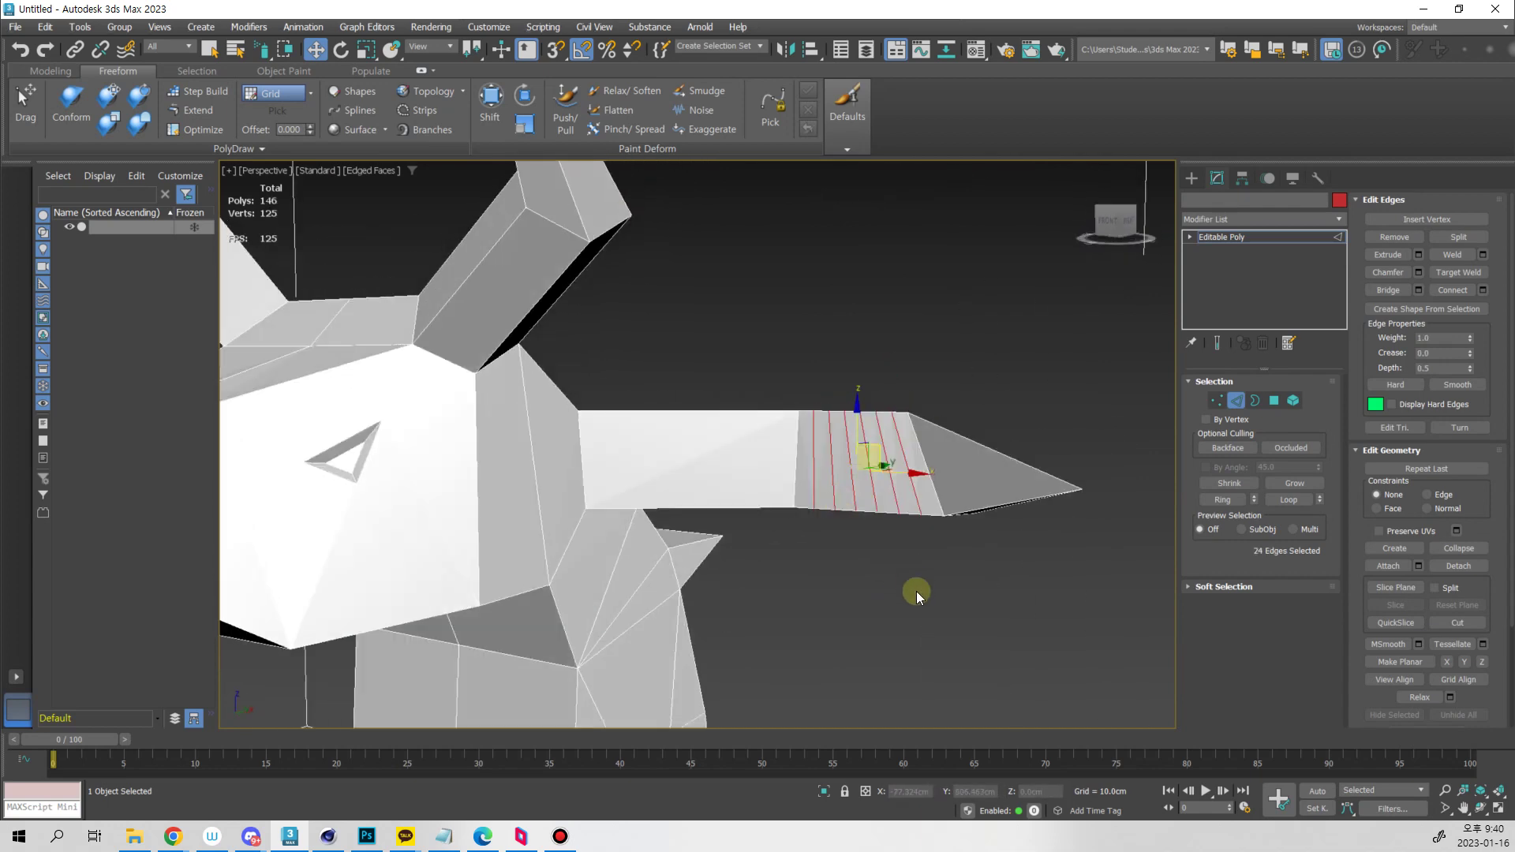
Convert the middle edge loops of the ear to vertices, enable Soft Selection, and raise them about 16.7 cm along Z
click(914, 593)
alt+middle_drag(867, 435, 852, 399)
double_click(856, 399)
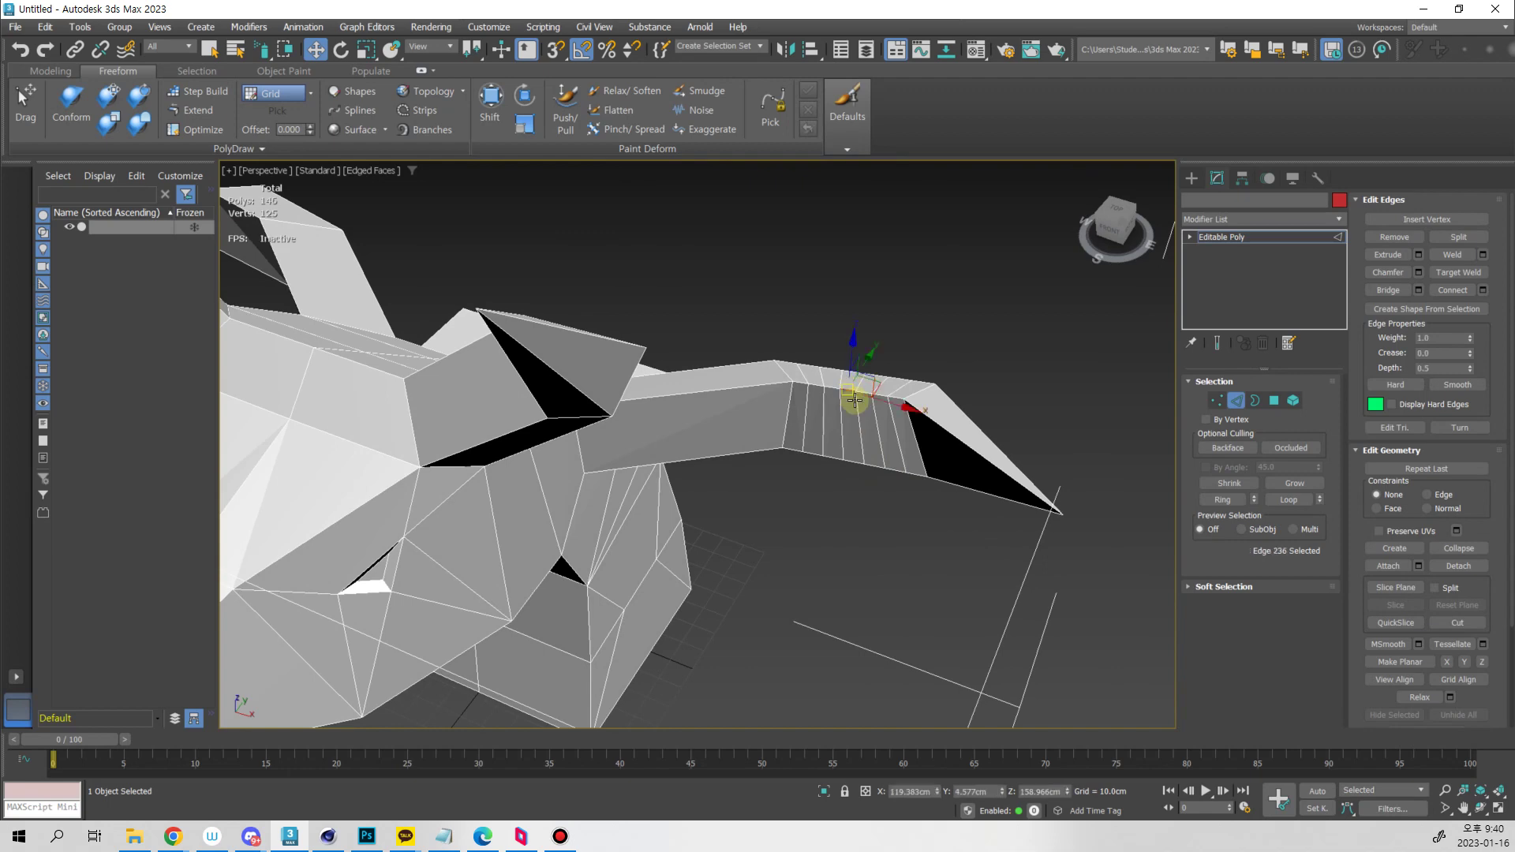
click(1218, 401)
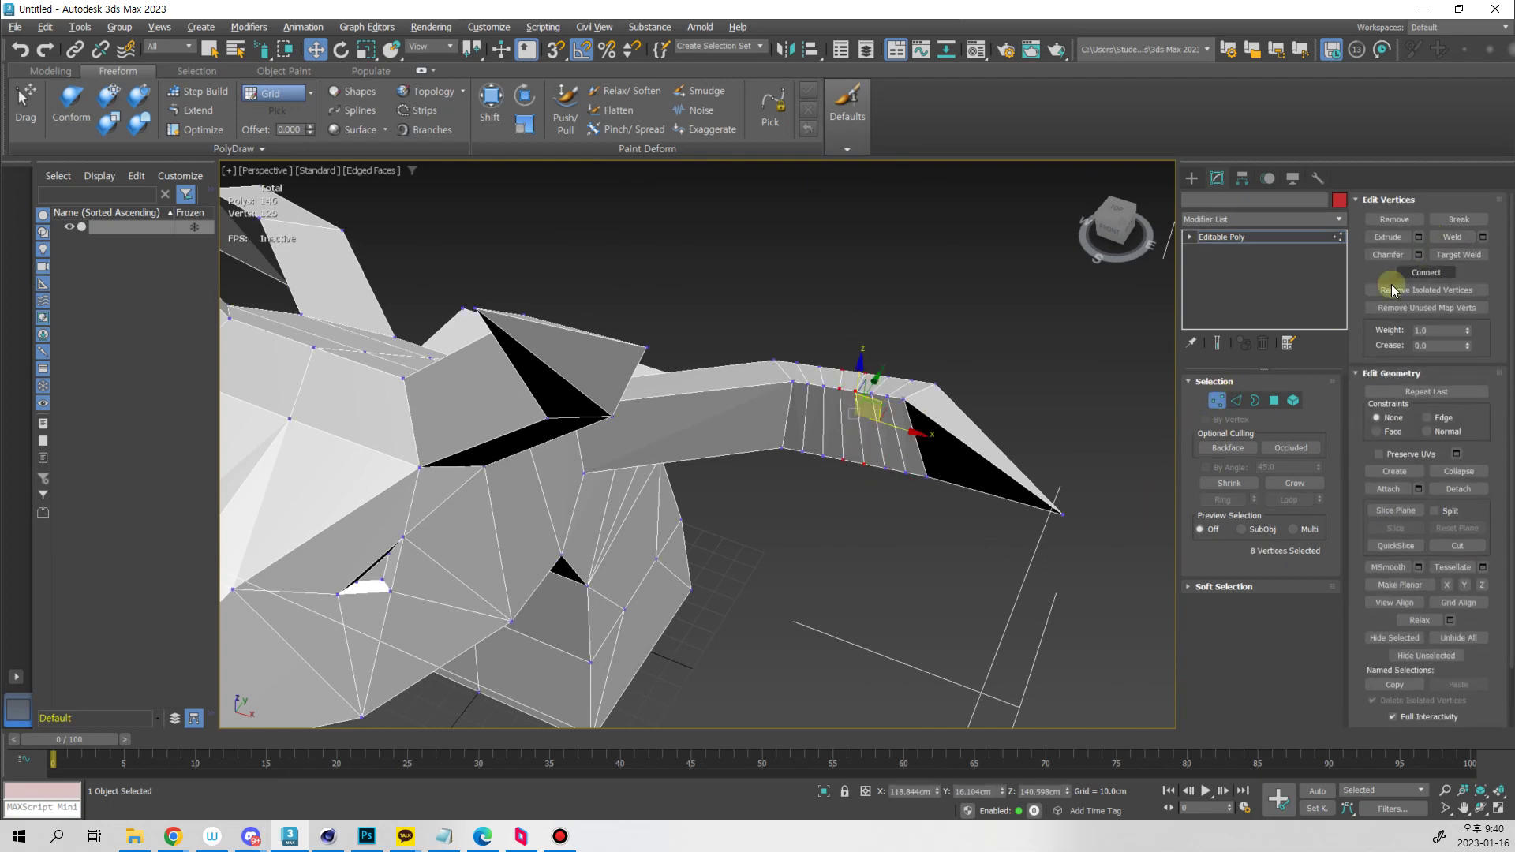
click(1374, 218)
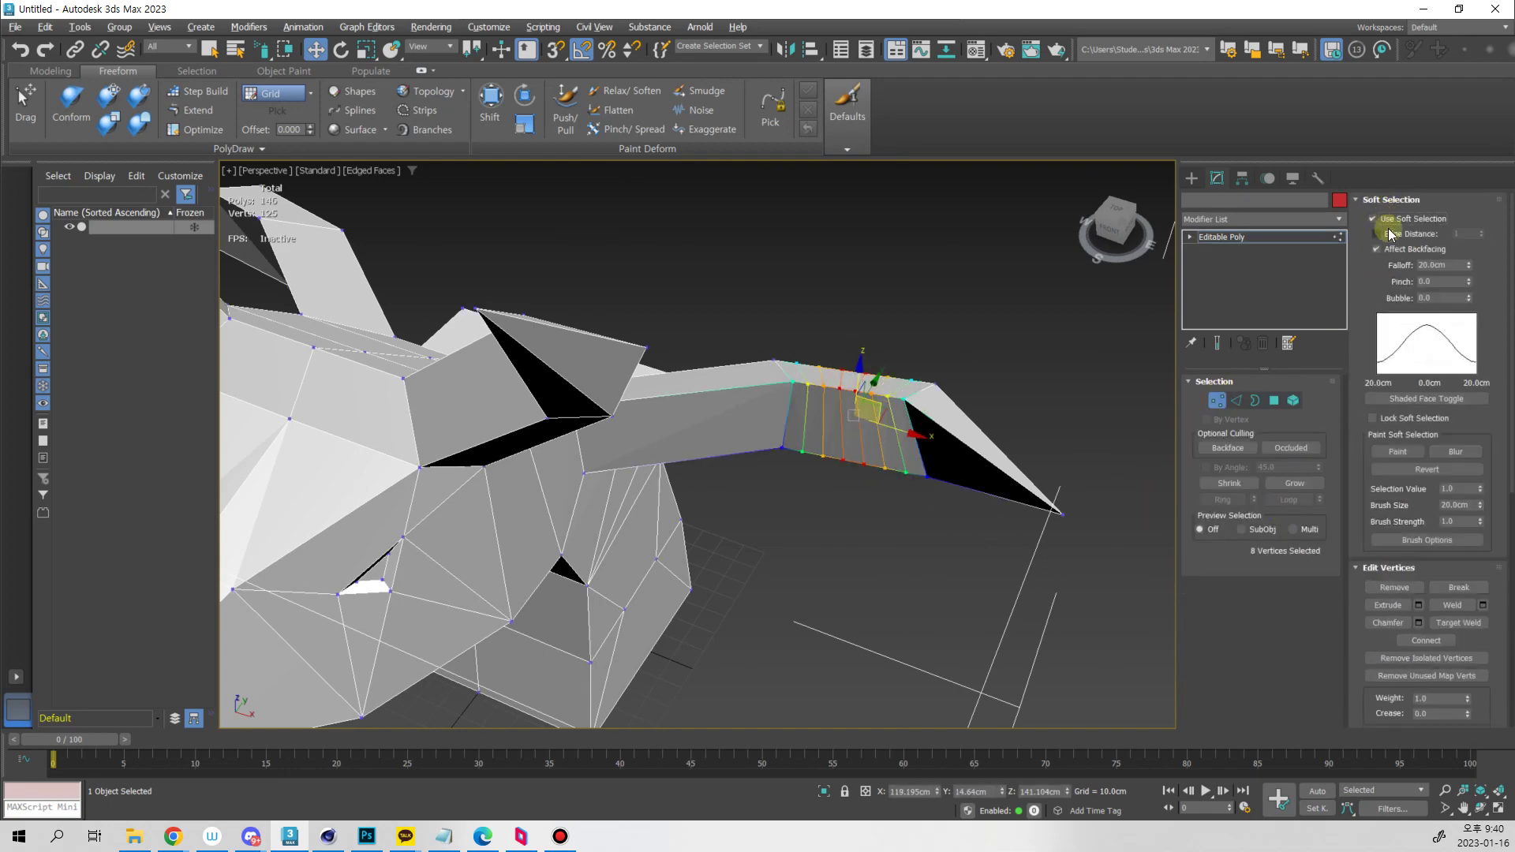
alt+middle_drag(841, 486, 848, 397)
drag(853, 366, 853, 318)
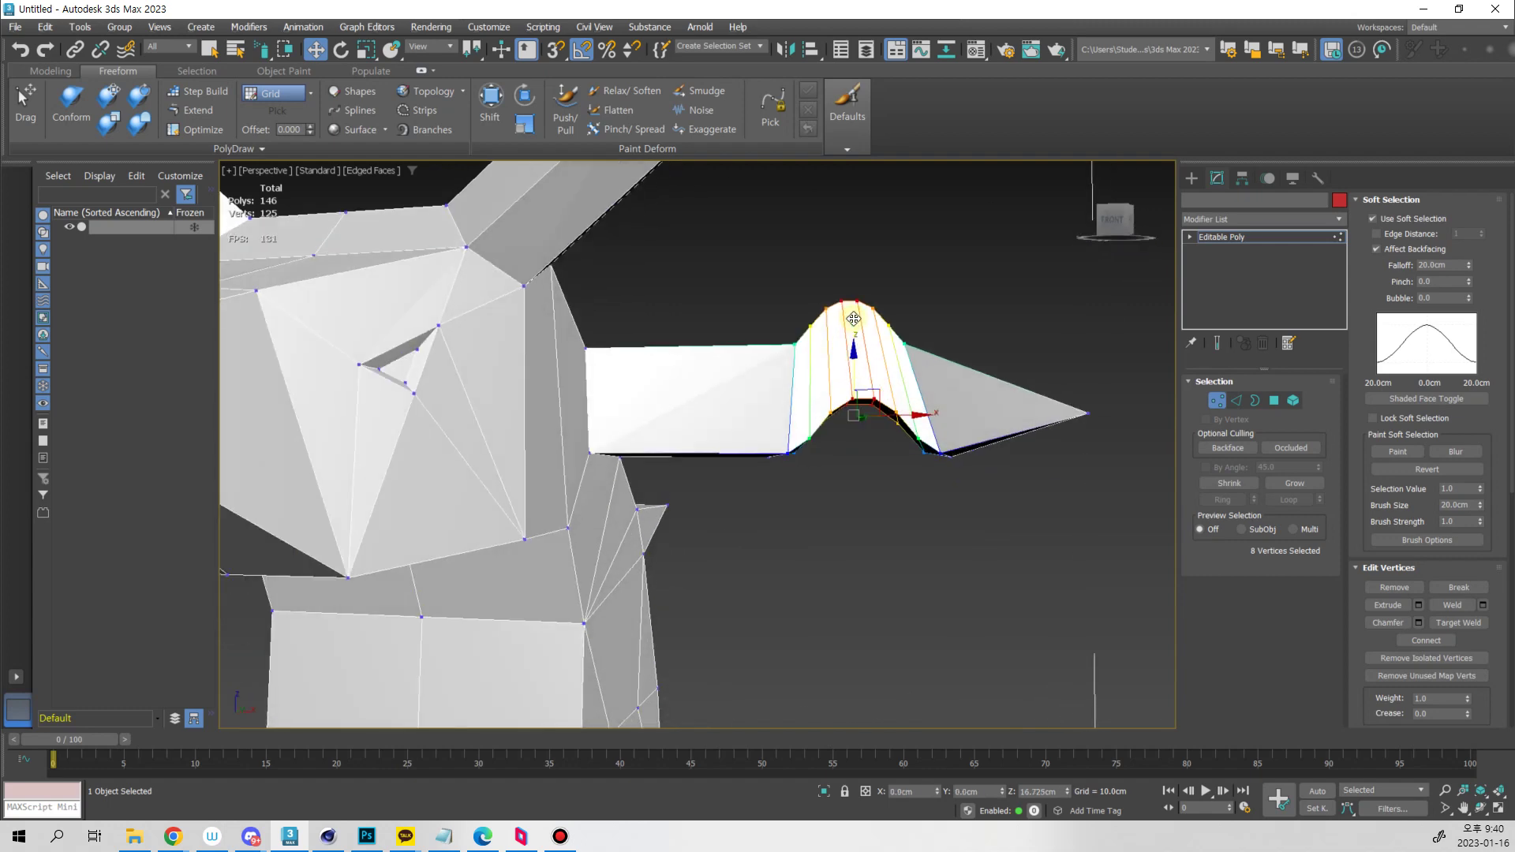
alt+middle_drag(885, 433, 828, 545)
click(891, 560)
Undo the soft-selection move and the six-segment connection on the ear, and clear the edge selection
alt+middle_drag(873, 467, 957, 490)
key(ctrl+z)
key(ctrl+z)
key(ctrl+z)
key(2)
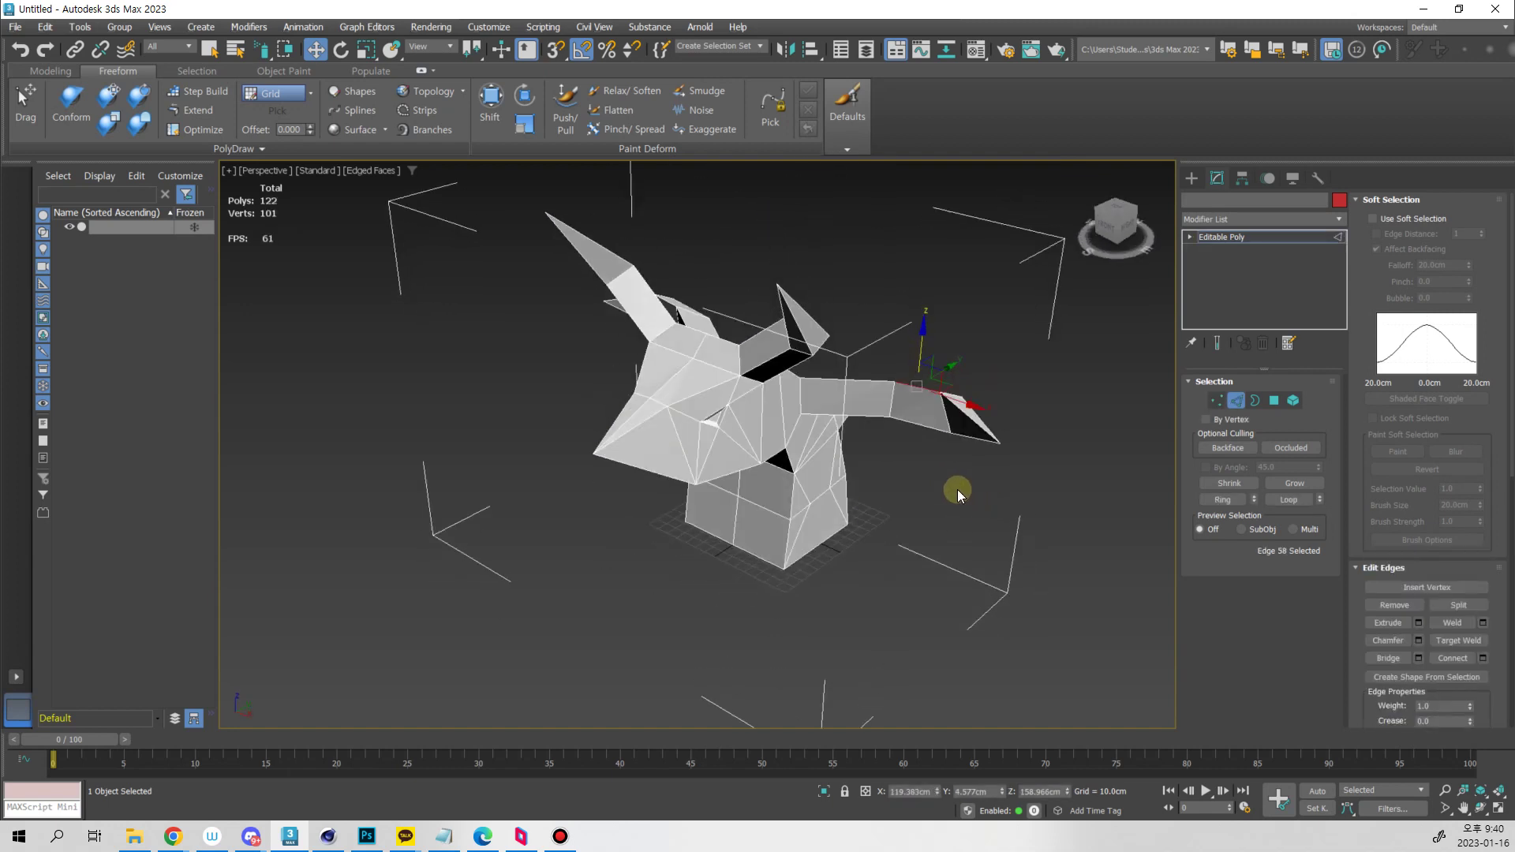
click(957, 490)
click(1376, 200)
scroll(987, 482, up, 5)
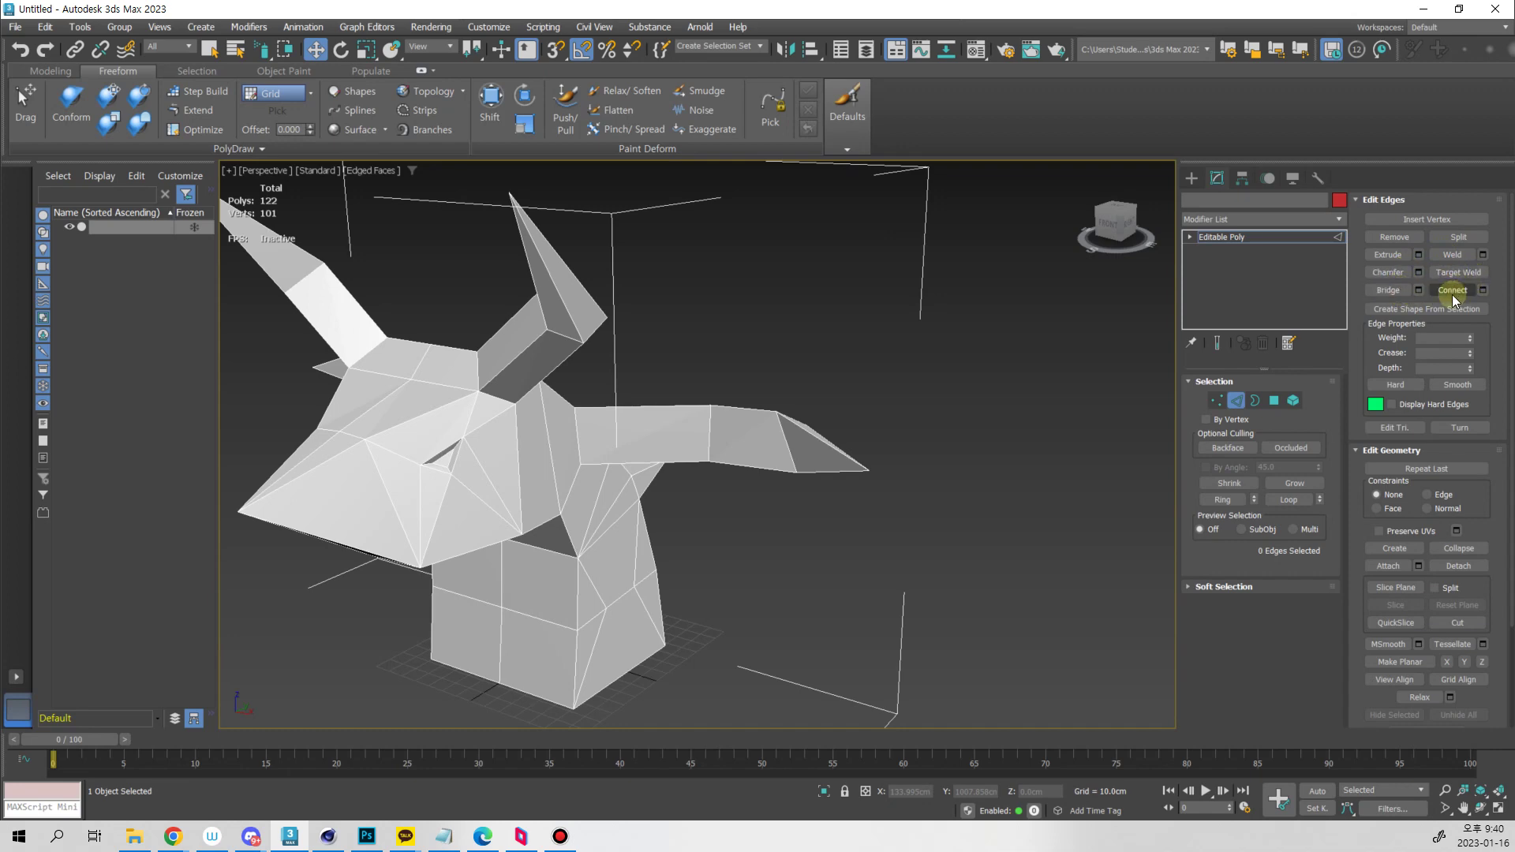
Remove the four slanted edges on the side of the neck together with their vertices
middle_drag(888, 426, 855, 461)
alt+middle_drag(812, 584, 825, 518)
key(4)
click(821, 518)
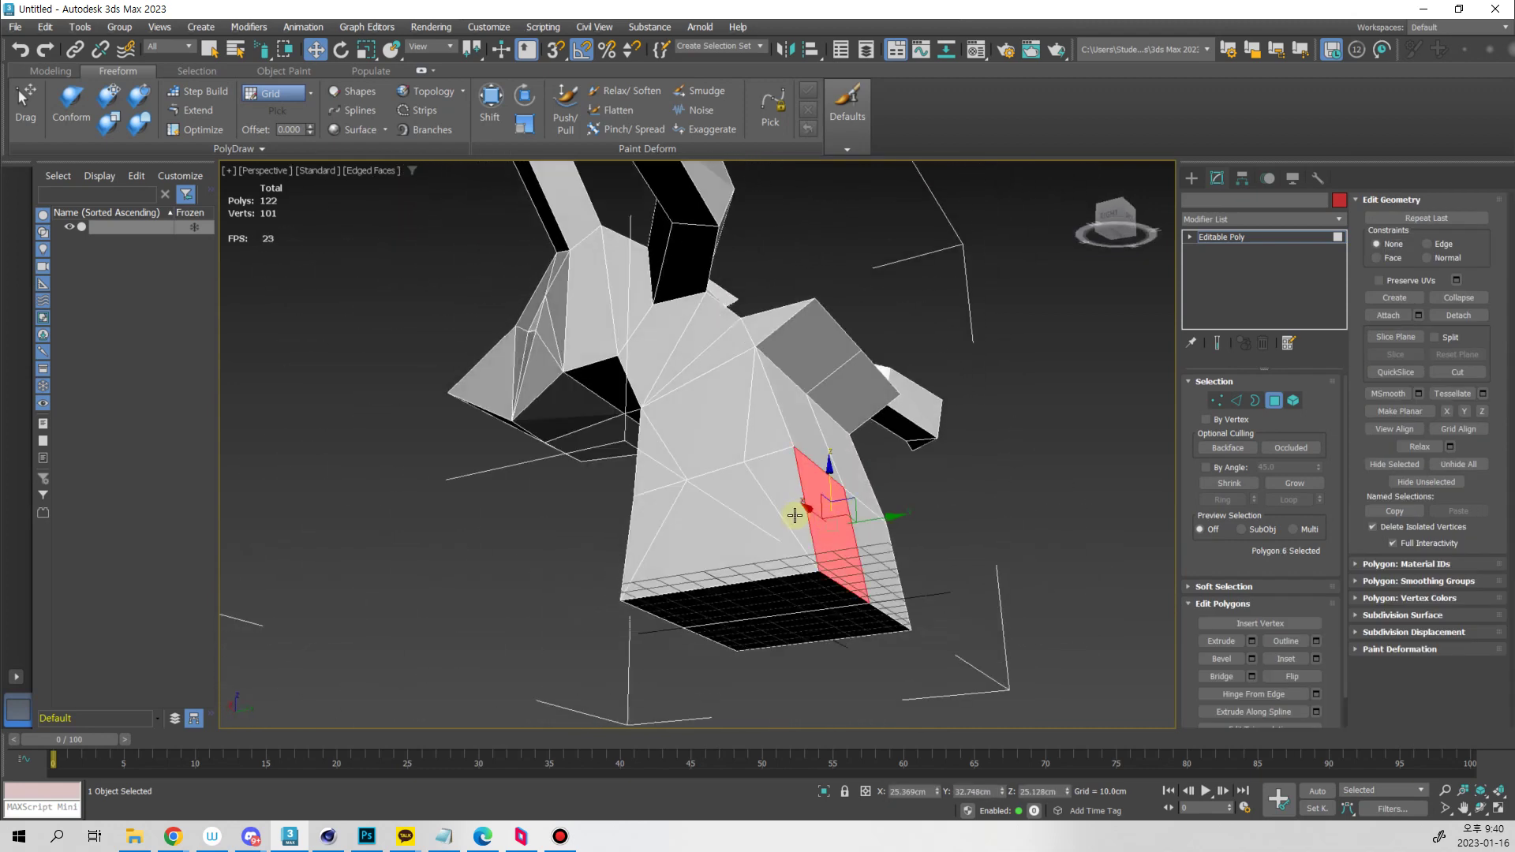
key(q)
key(2)
click(747, 438)
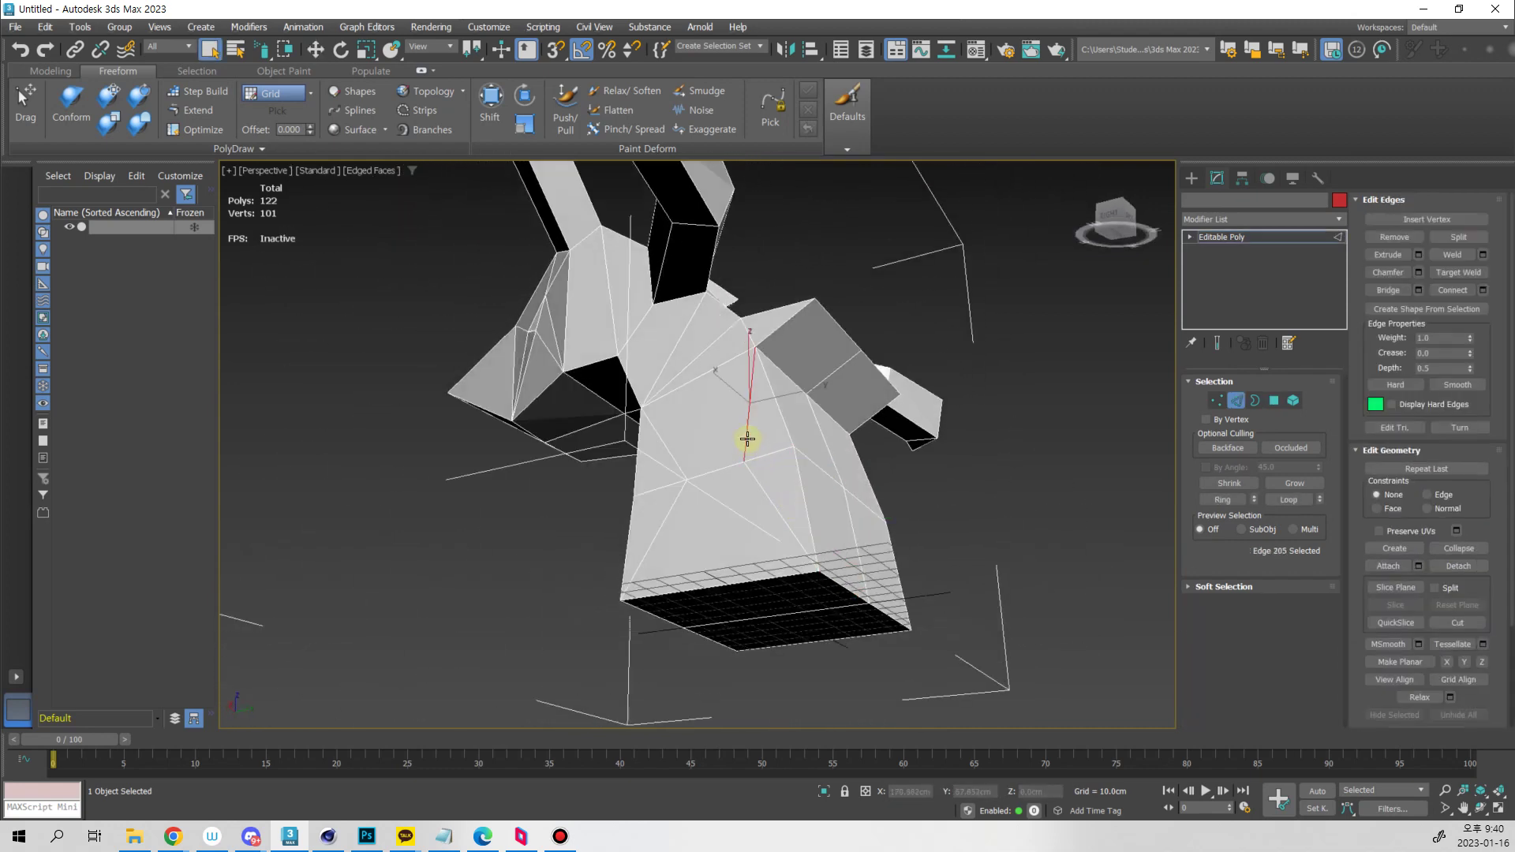
ctrl+click(756, 475)
ctrl+click(677, 487)
ctrl+click(676, 463)
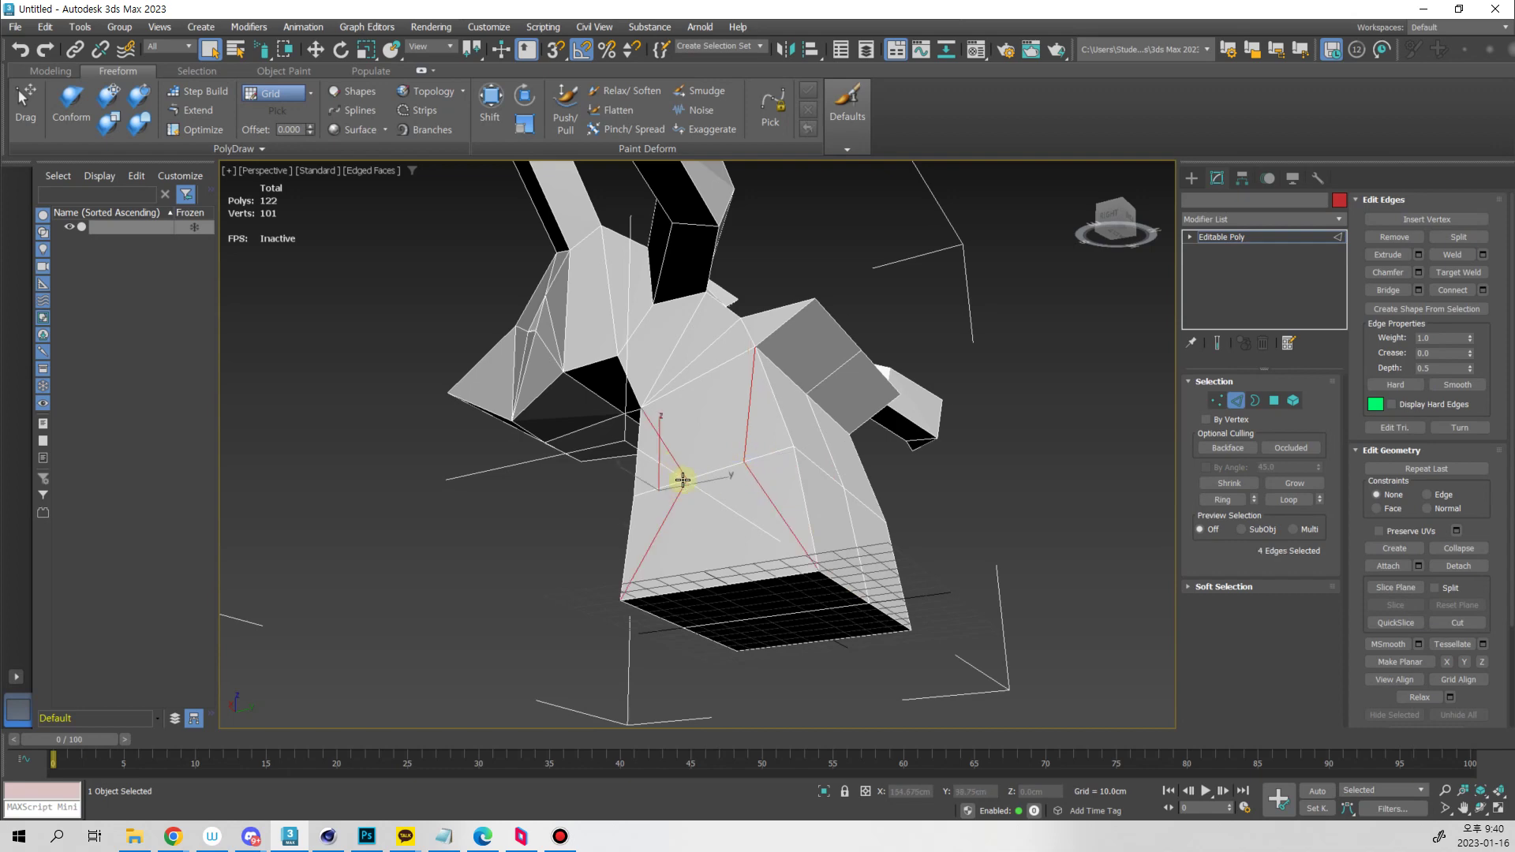
alt+middle_drag(684, 480, 769, 504)
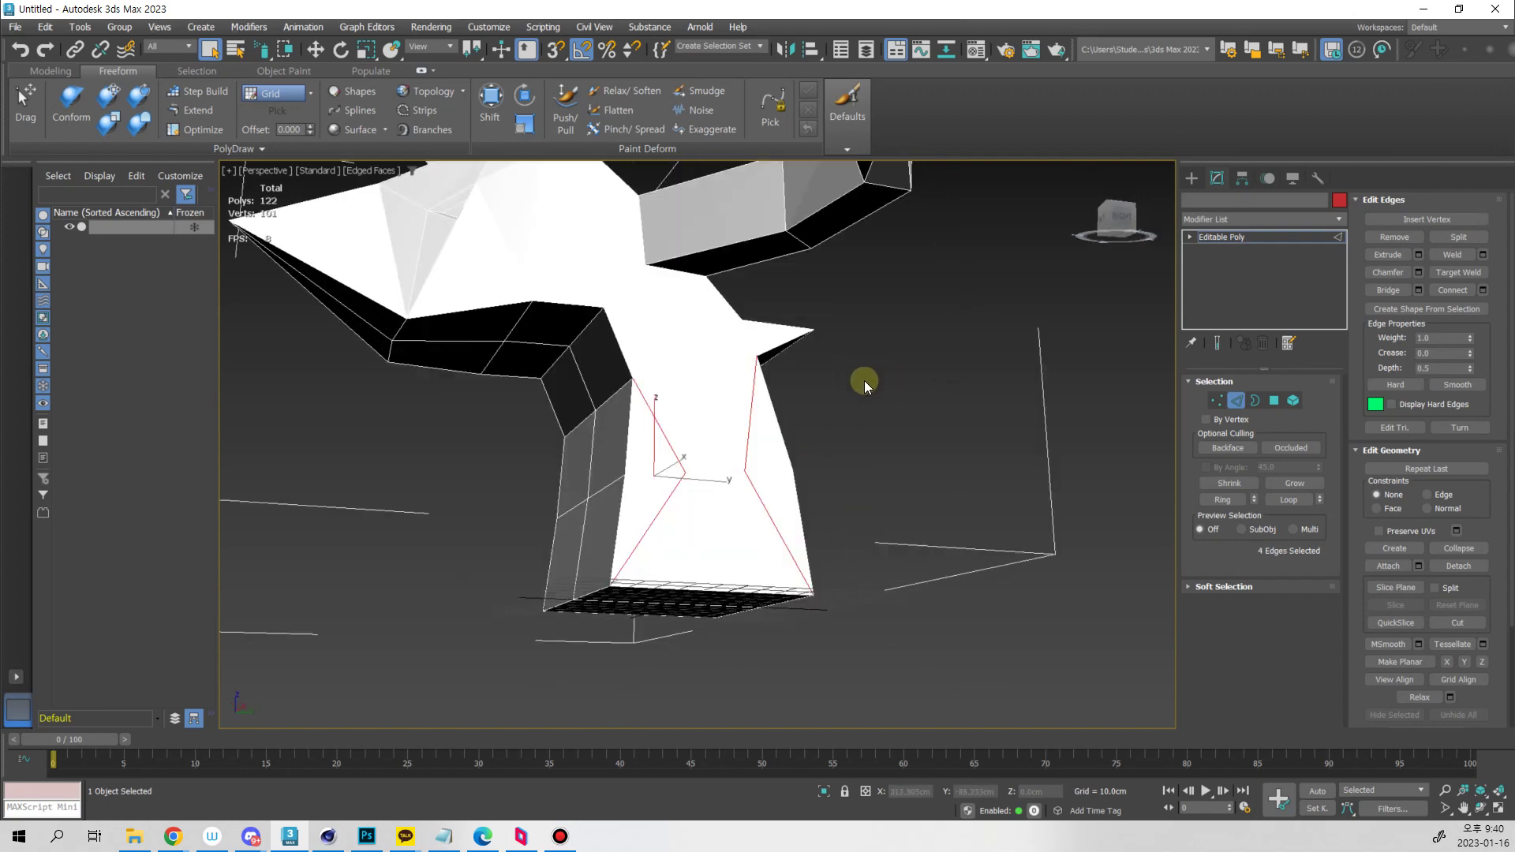
key(ctrl+BackSpace)
alt+middle_drag(784, 527, 801, 556)
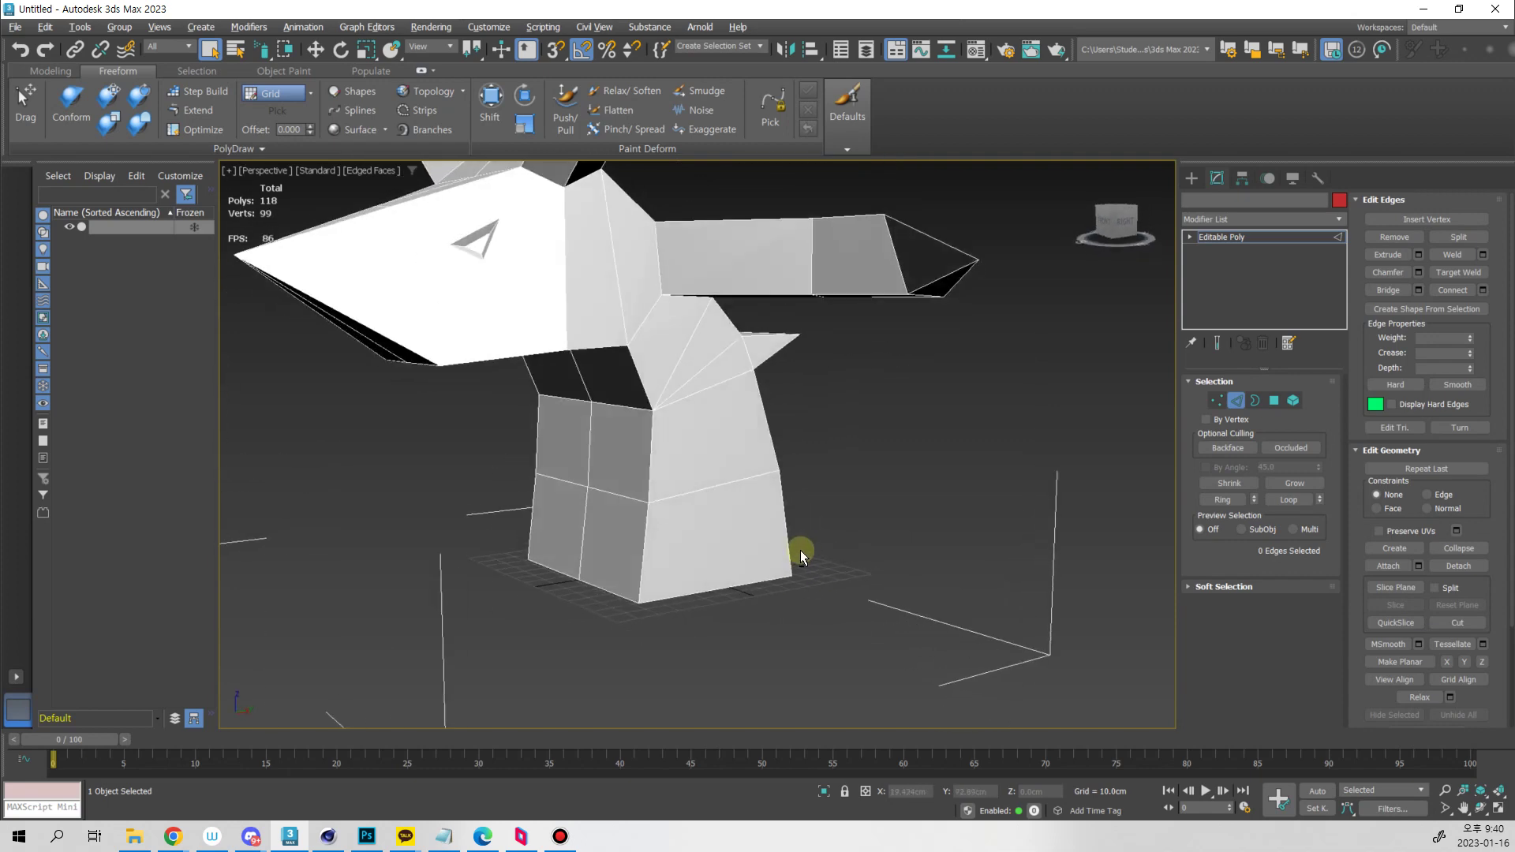
Delete the lower ring of polygons around the neck, selecting it from the ring of a vertical corner edge
click(646, 545)
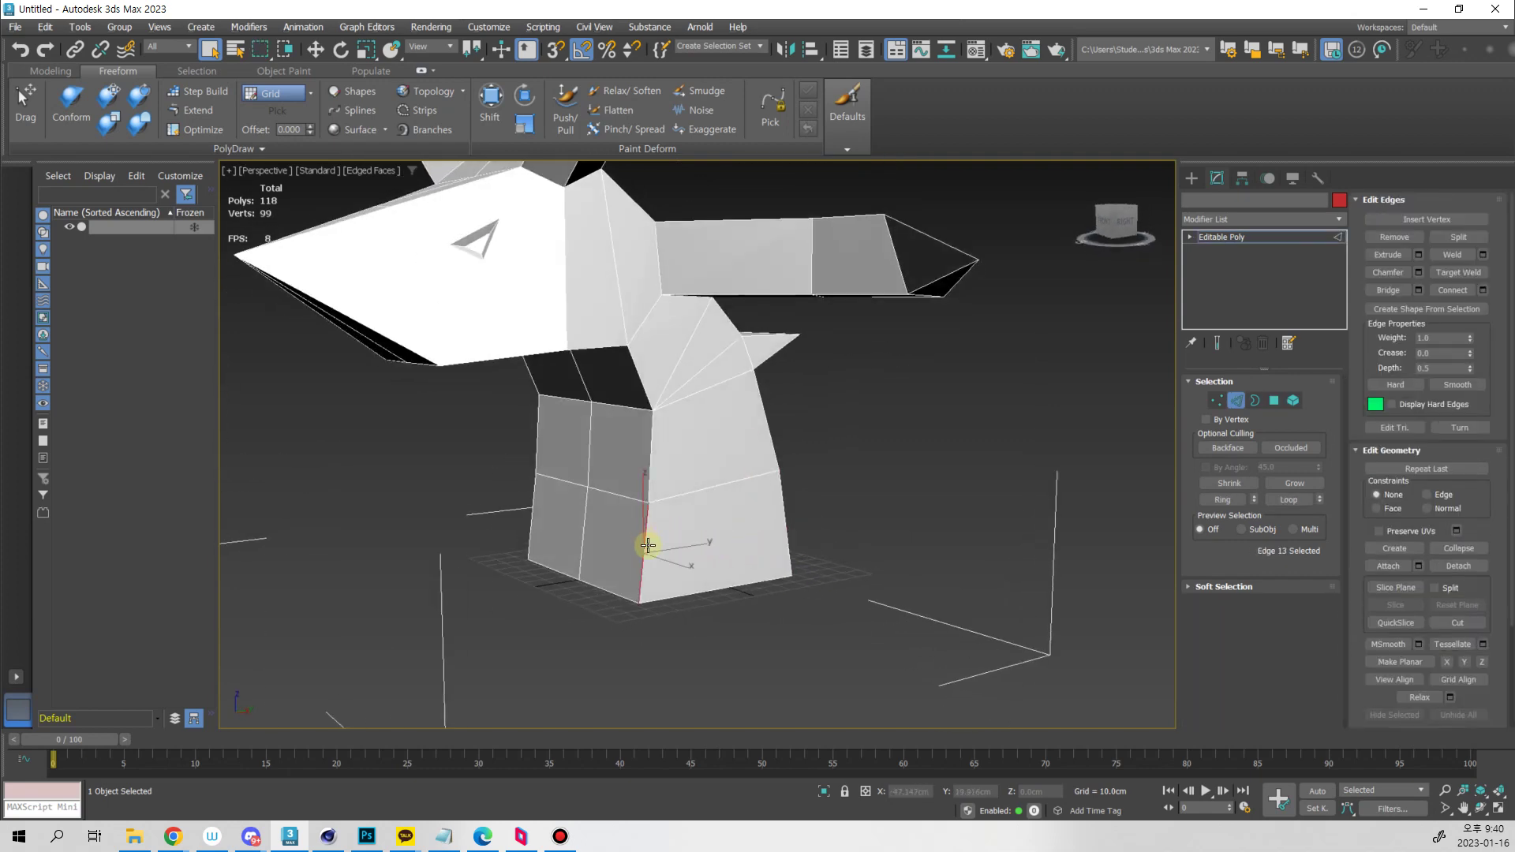
key(alt+r)
ctrl+click(1272, 398)
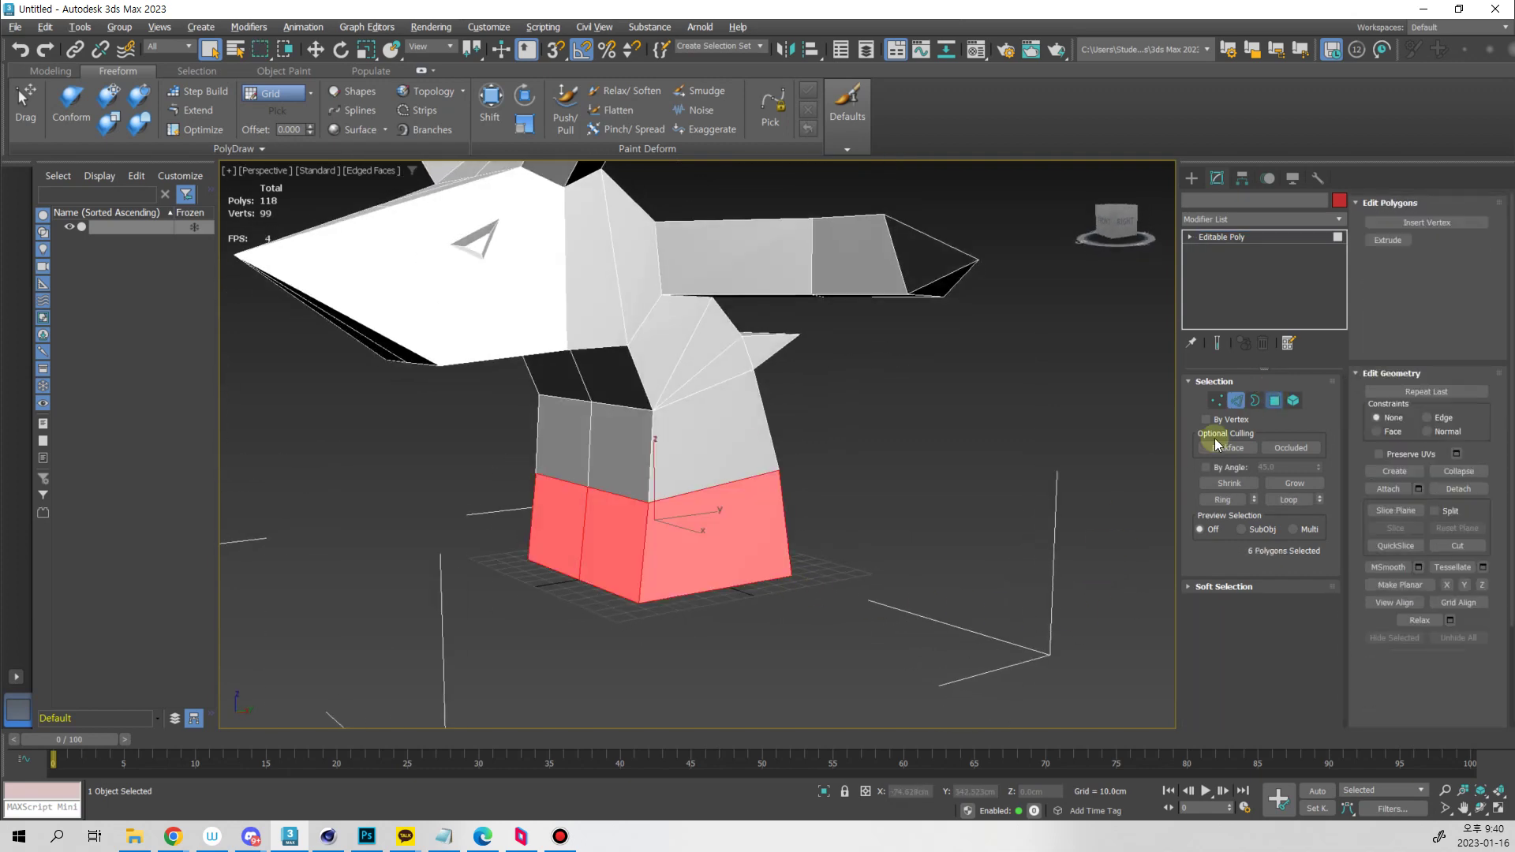
mouse_move(821, 520)
alt+middle_down()
mouse_move(891, 513)
mouse_move(803, 515)
alt+middle_up()
key(Delete)
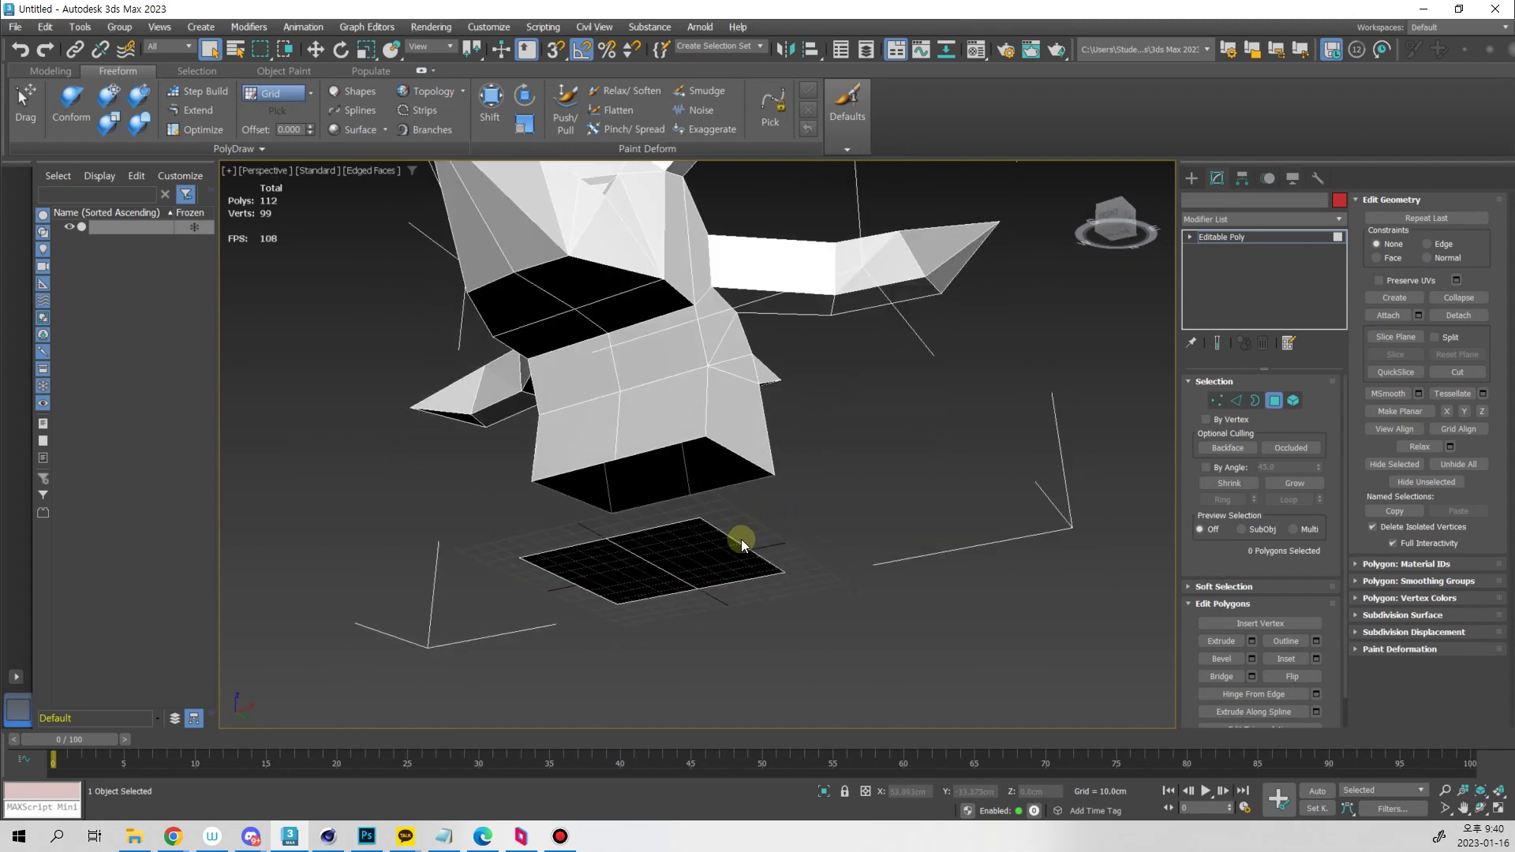
Bridge the upper and lower open edges on both sides of the gap in the neck
key(2)
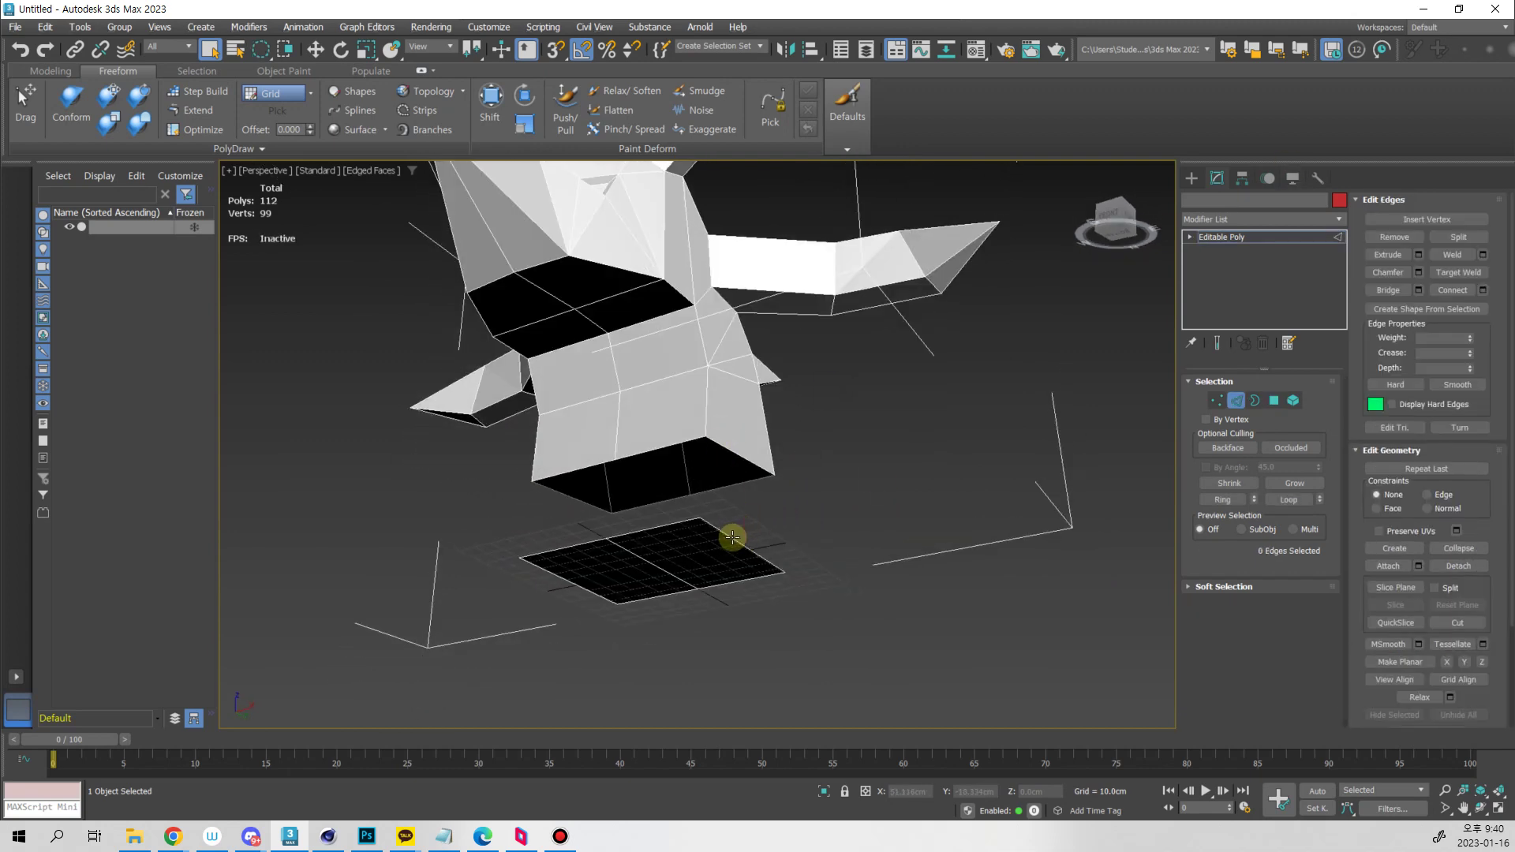
click(1387, 290)
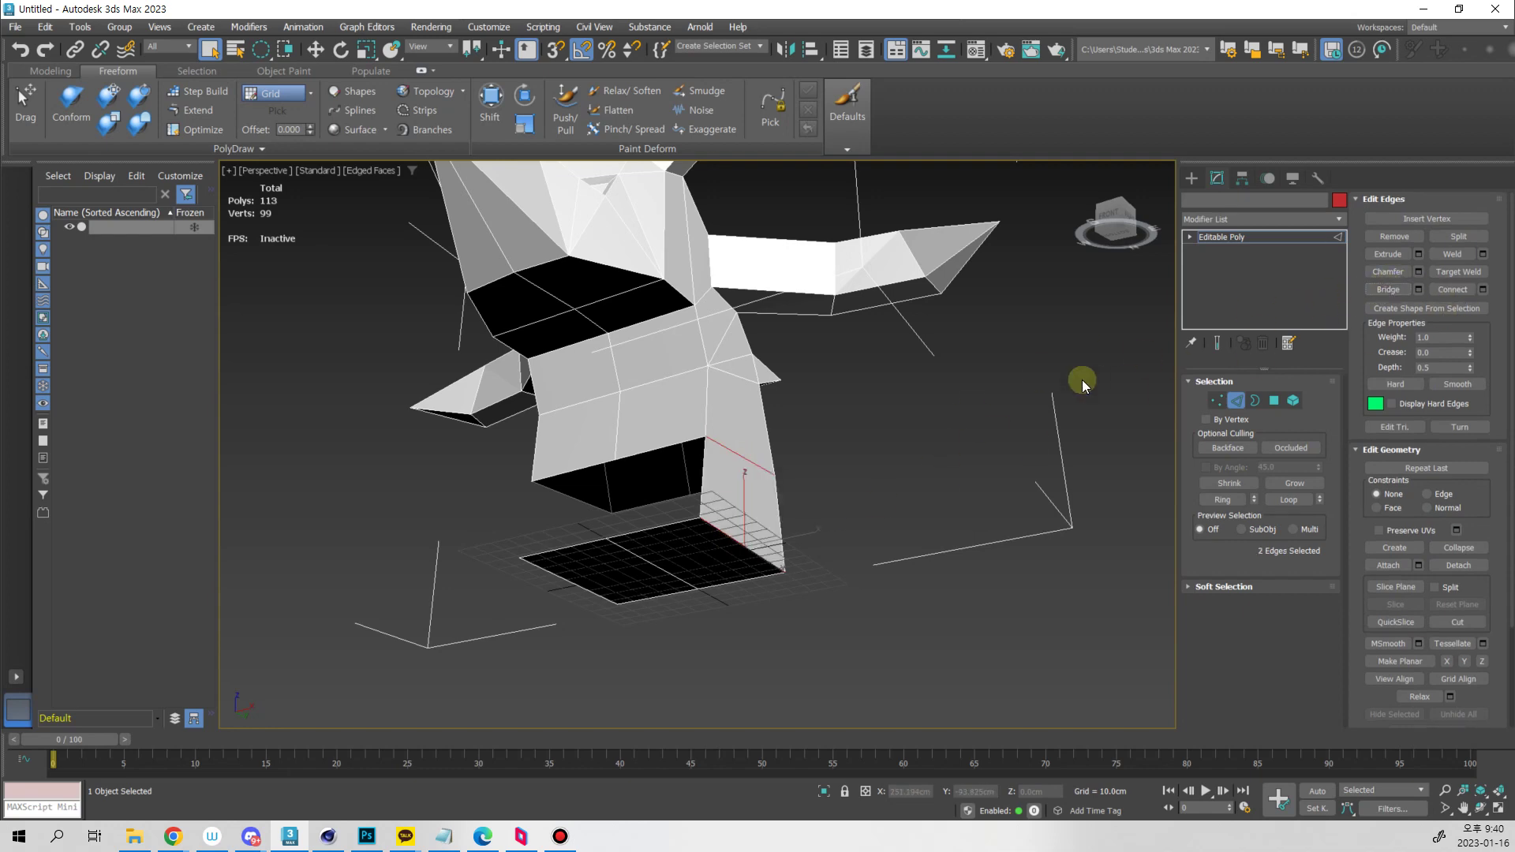
alt+middle_drag(1078, 382, 944, 523)
click(868, 521)
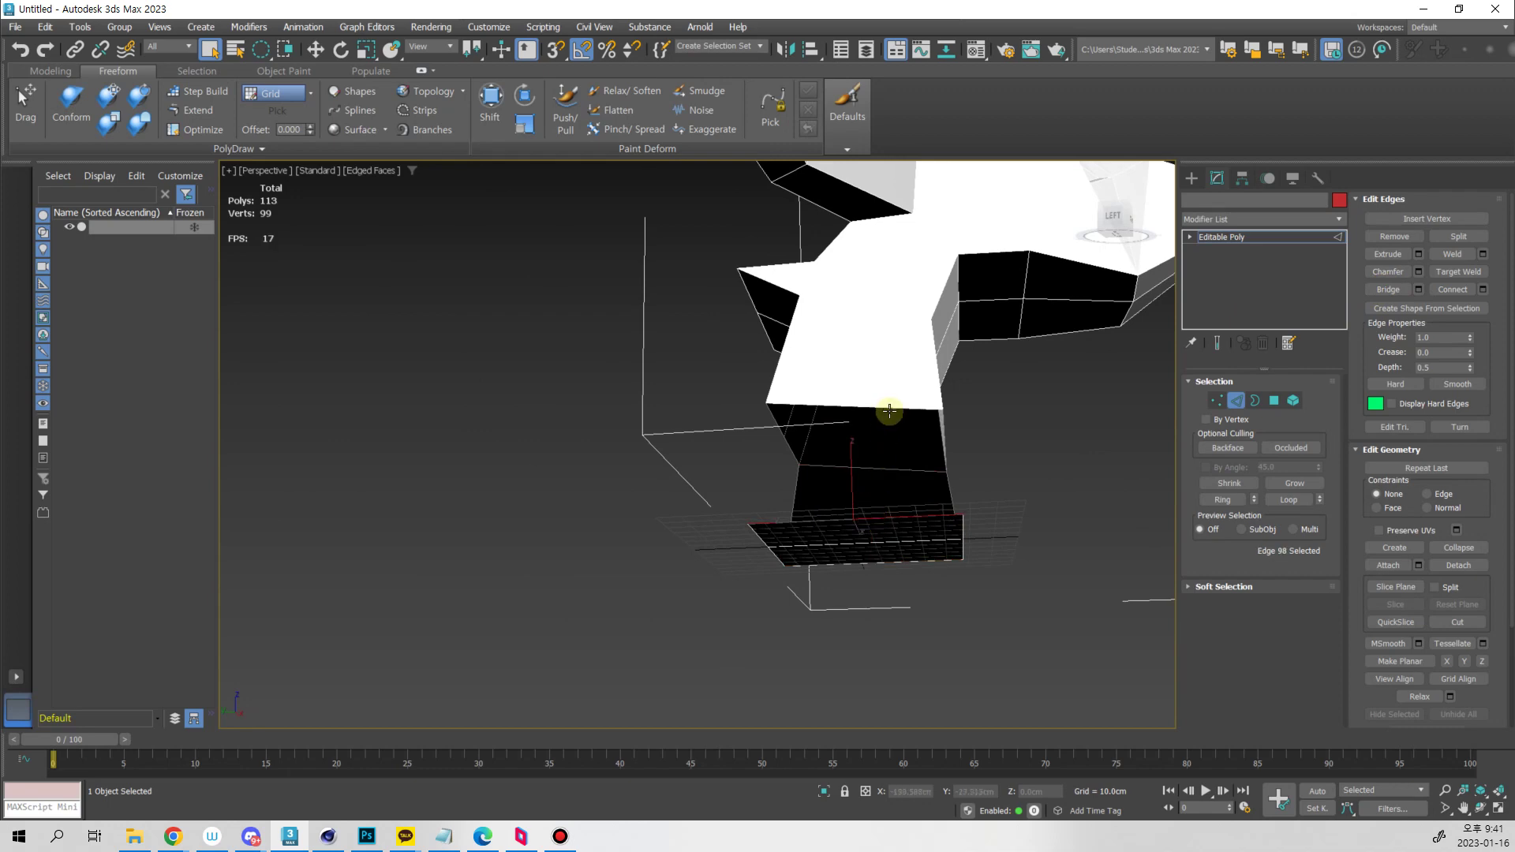
click(1387, 291)
Bridge the two pairs of open edges on the front of the neck to close the gap there
alt+middle_drag(931, 521, 988, 434)
click(994, 440)
ctrl+click(1038, 439)
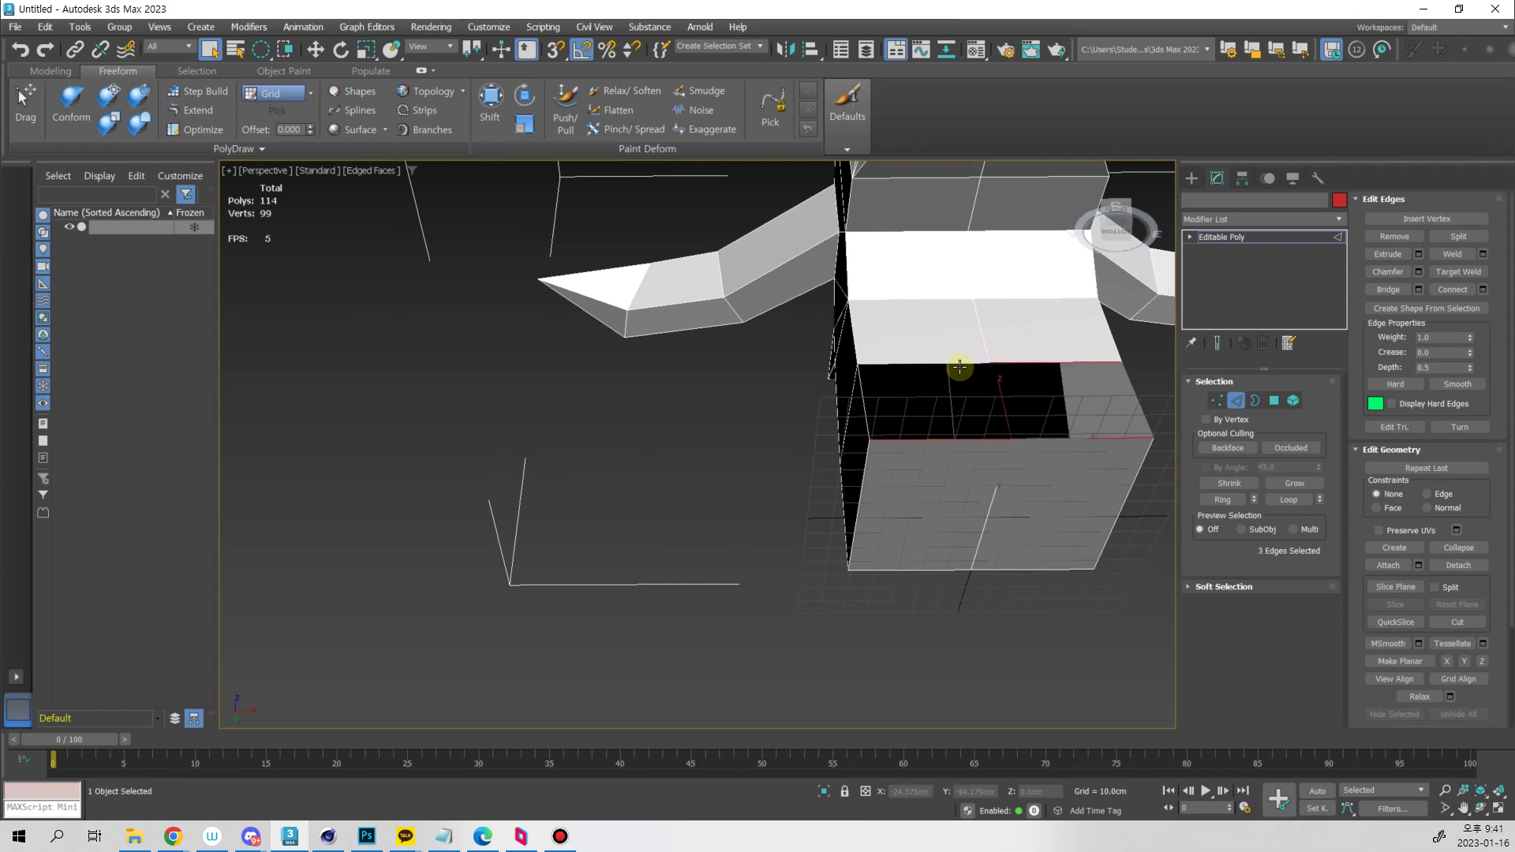
click(1387, 288)
alt+middle_drag(1018, 442, 1055, 501)
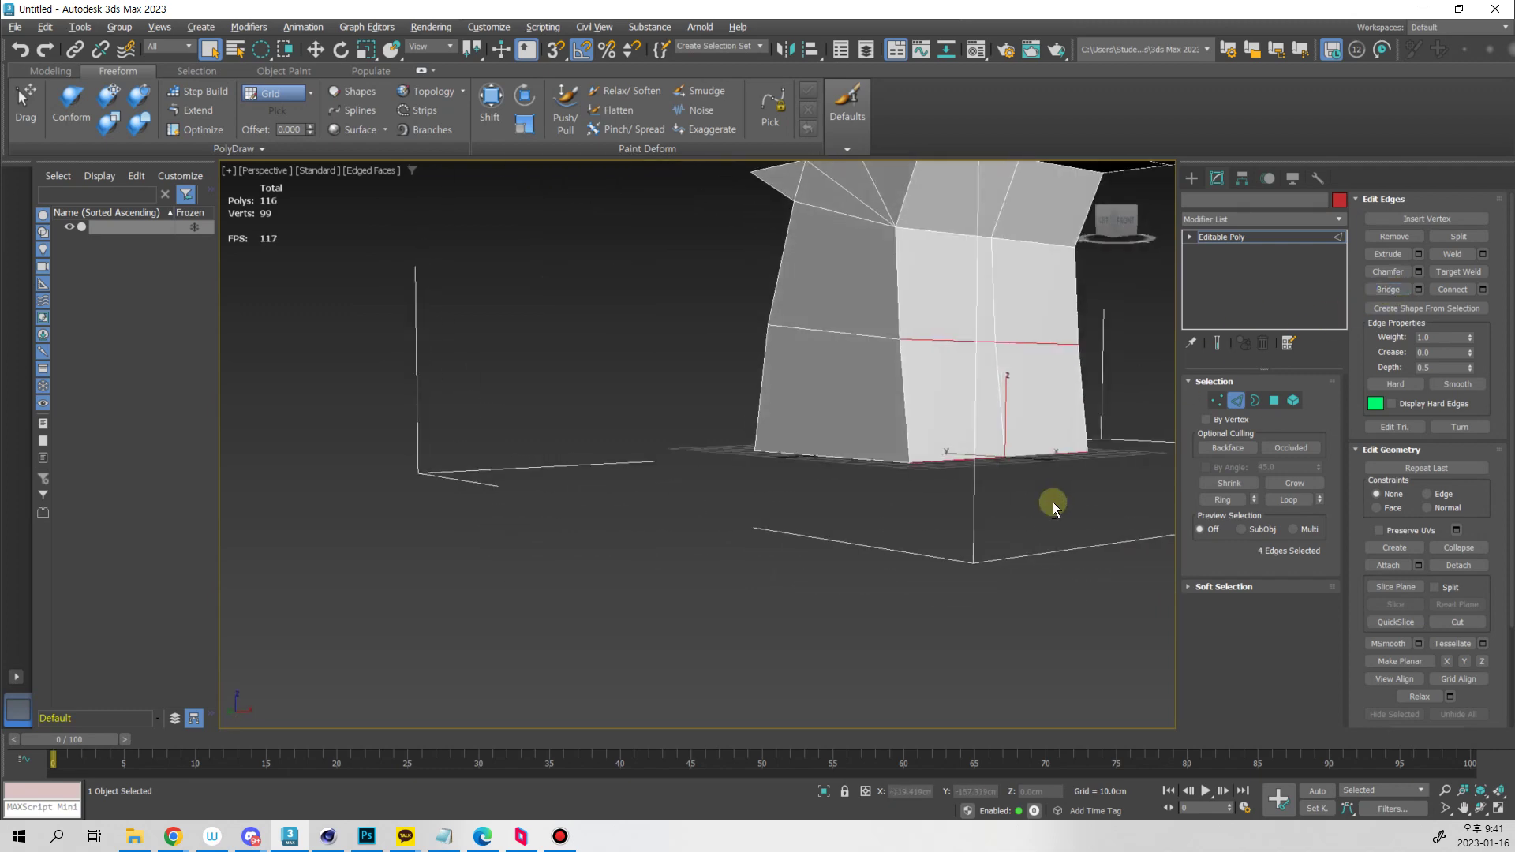
Bridge the remaining open edges on the back of the neck and switch to the Border sub-object level
click(958, 343)
alt+middle_drag(1015, 400, 988, 465)
alt+middle_drag(893, 482, 978, 595)
ctrl+click(1104, 411)
ctrl+click(1012, 561)
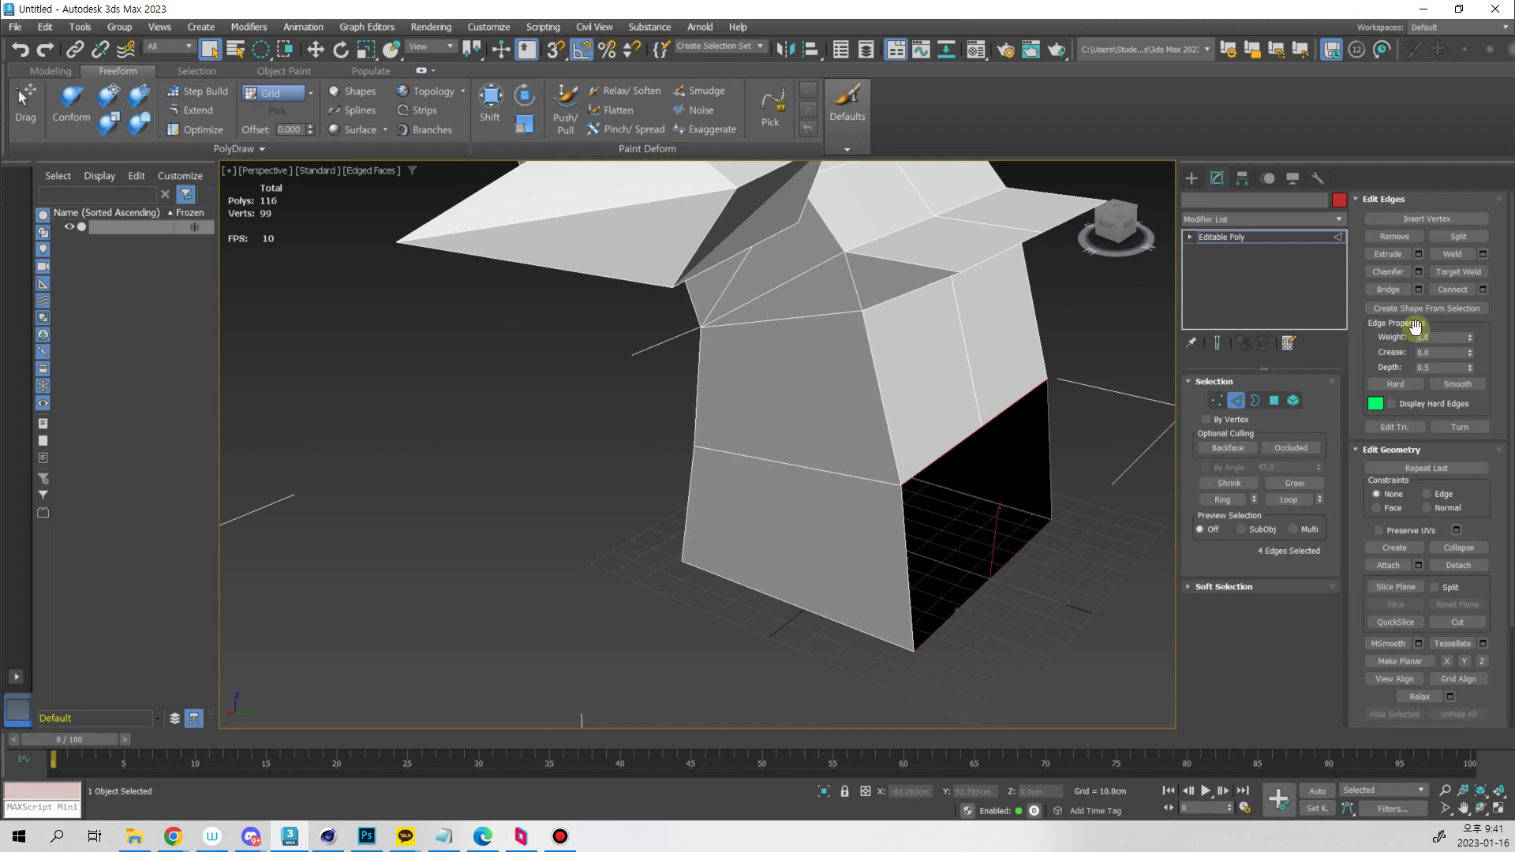
click(1388, 290)
alt+middle_drag(970, 430, 1059, 467)
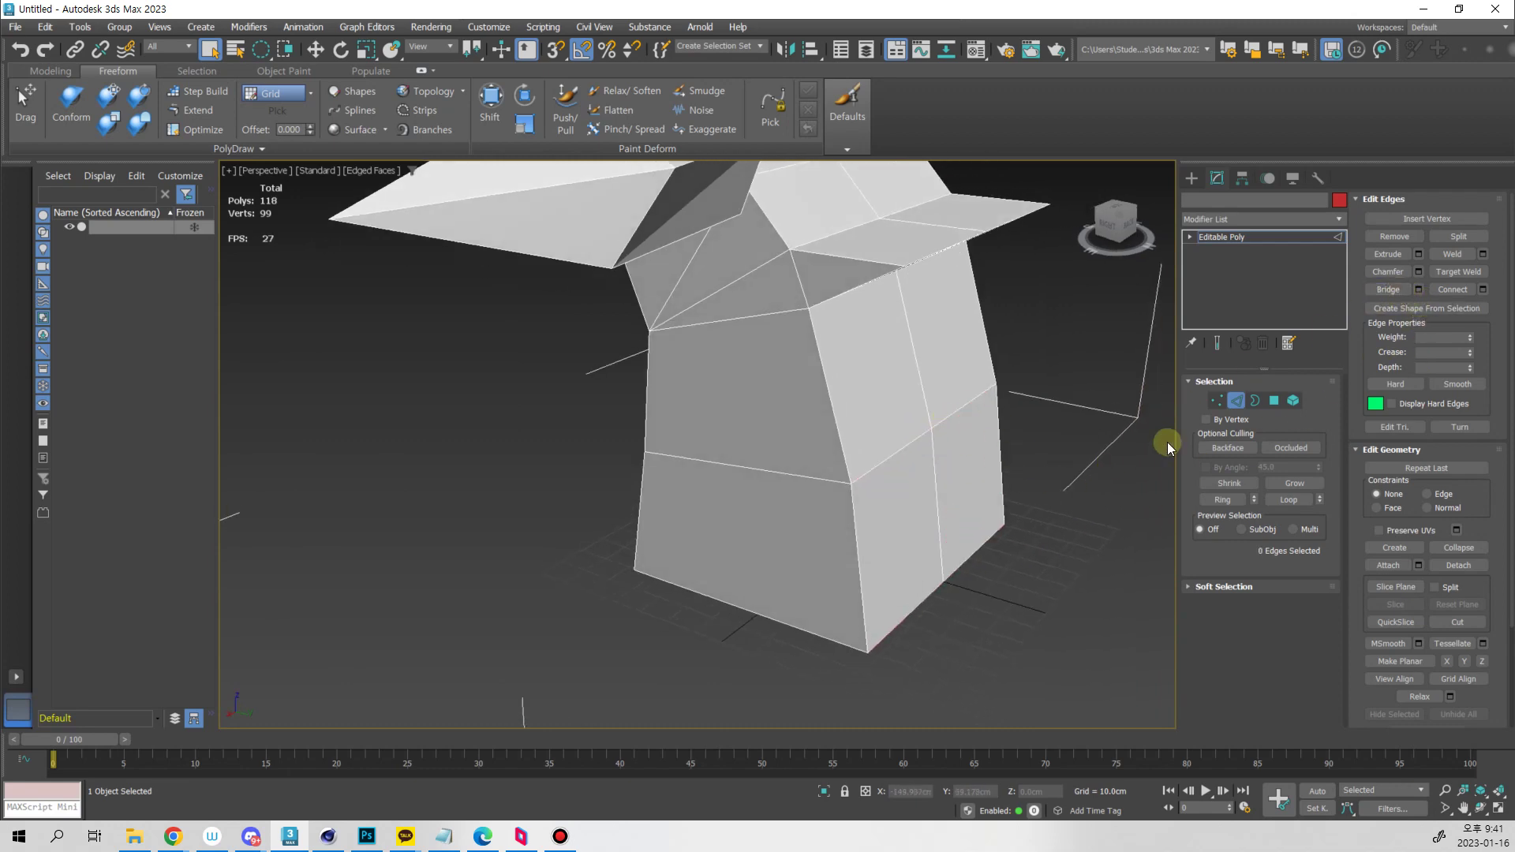
click(1255, 400)
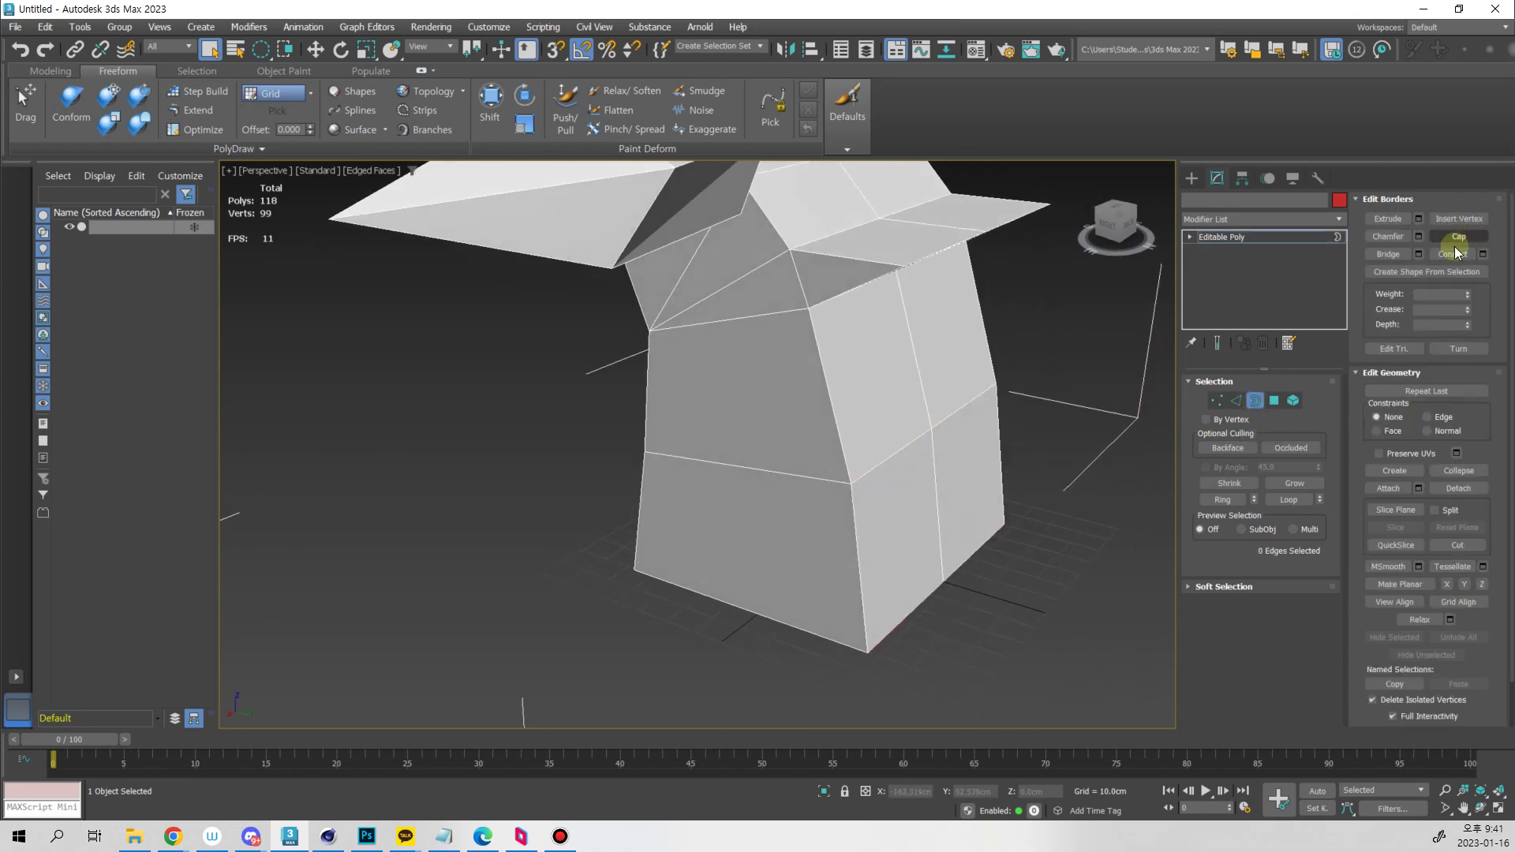
middle_drag(1049, 475, 1080, 426)
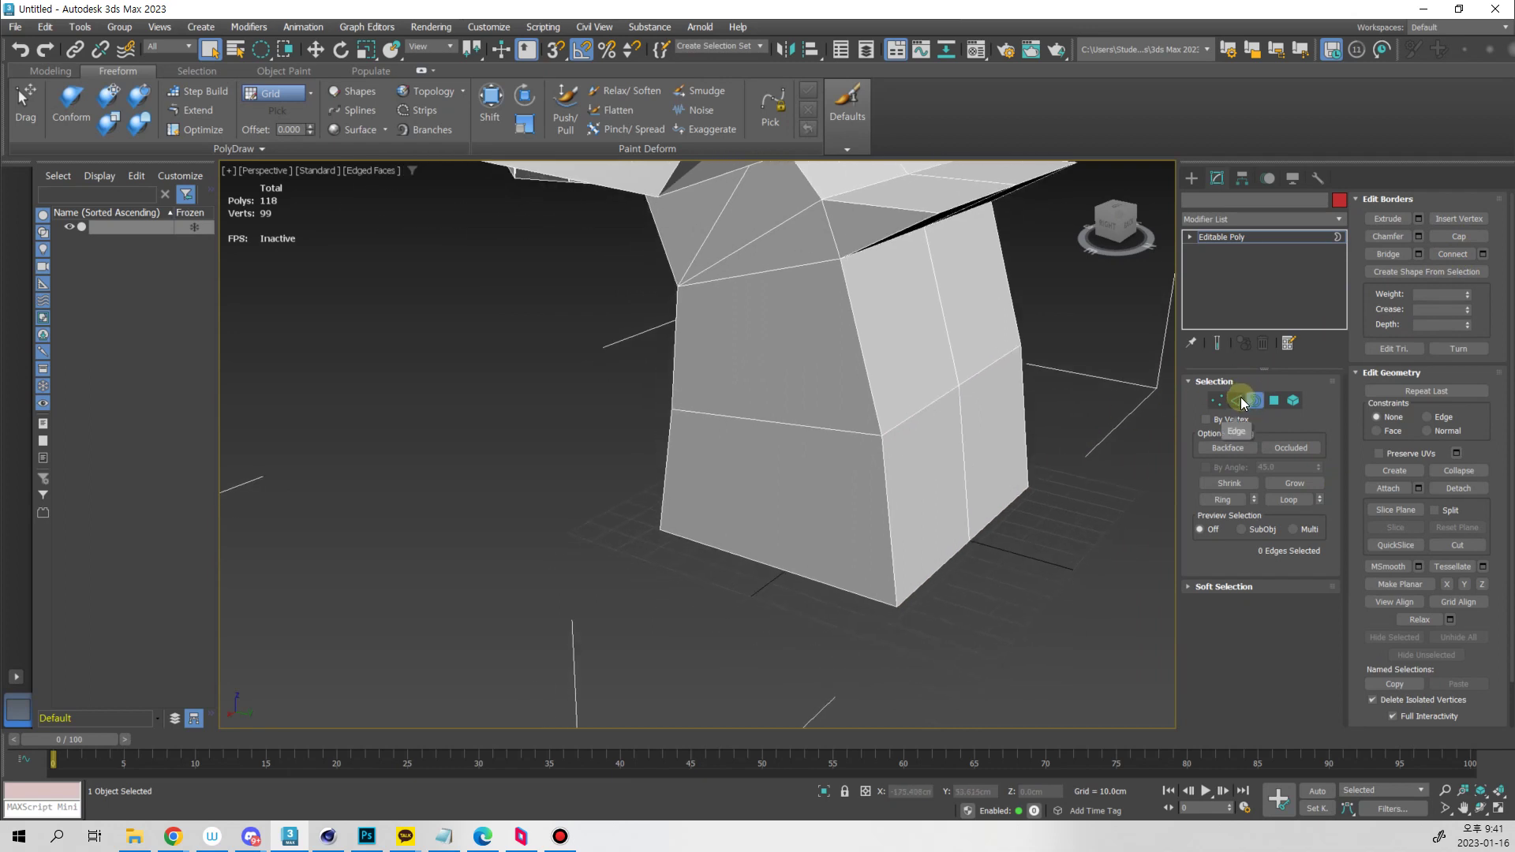
click(1239, 400)
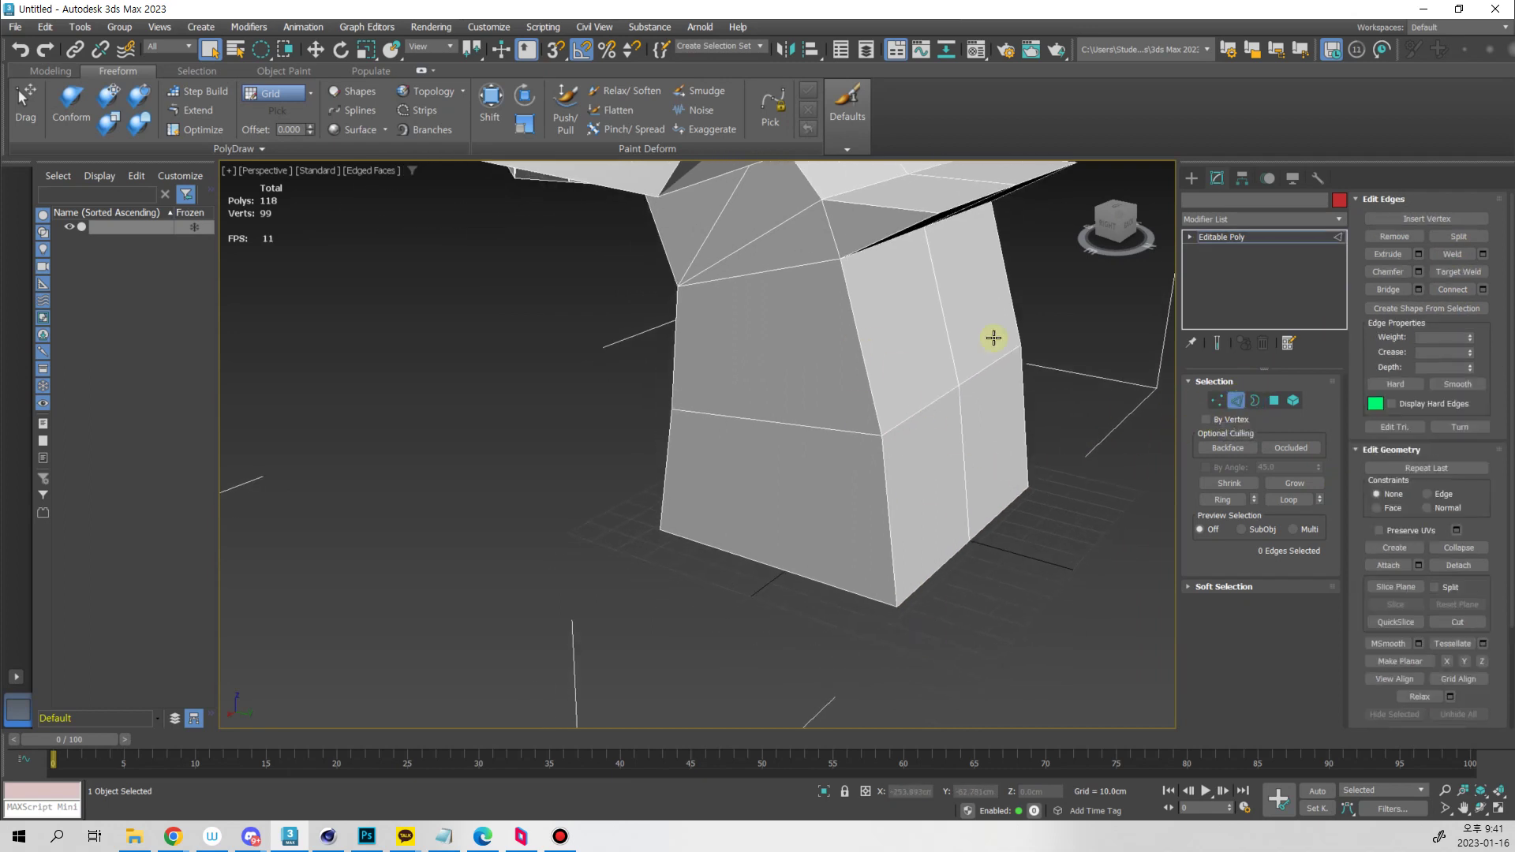
alt+middle_drag(1065, 557, 1010, 608)
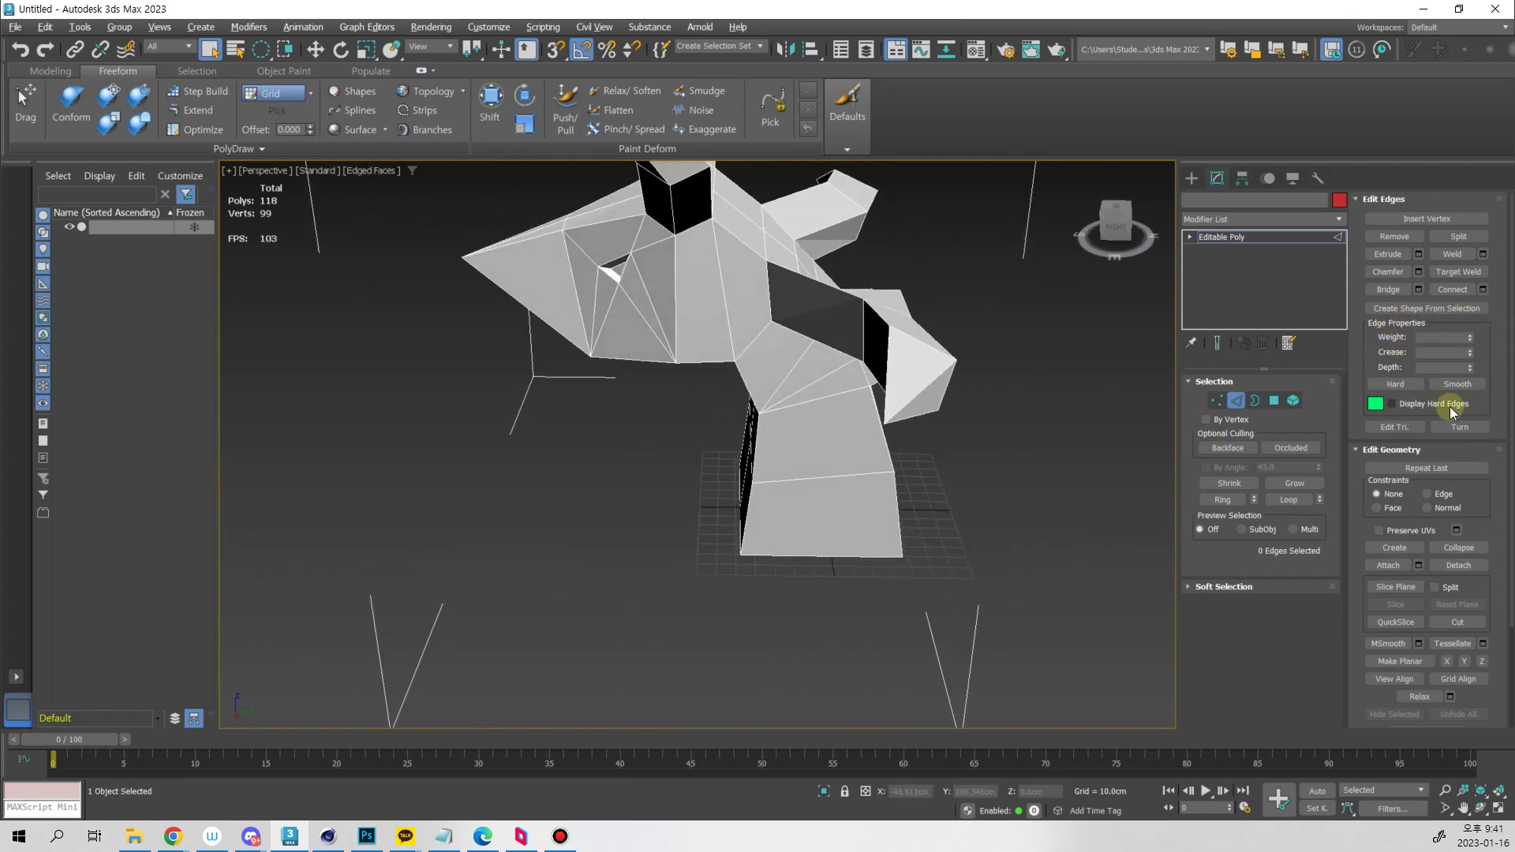
drag(1489, 393, 1498, 295)
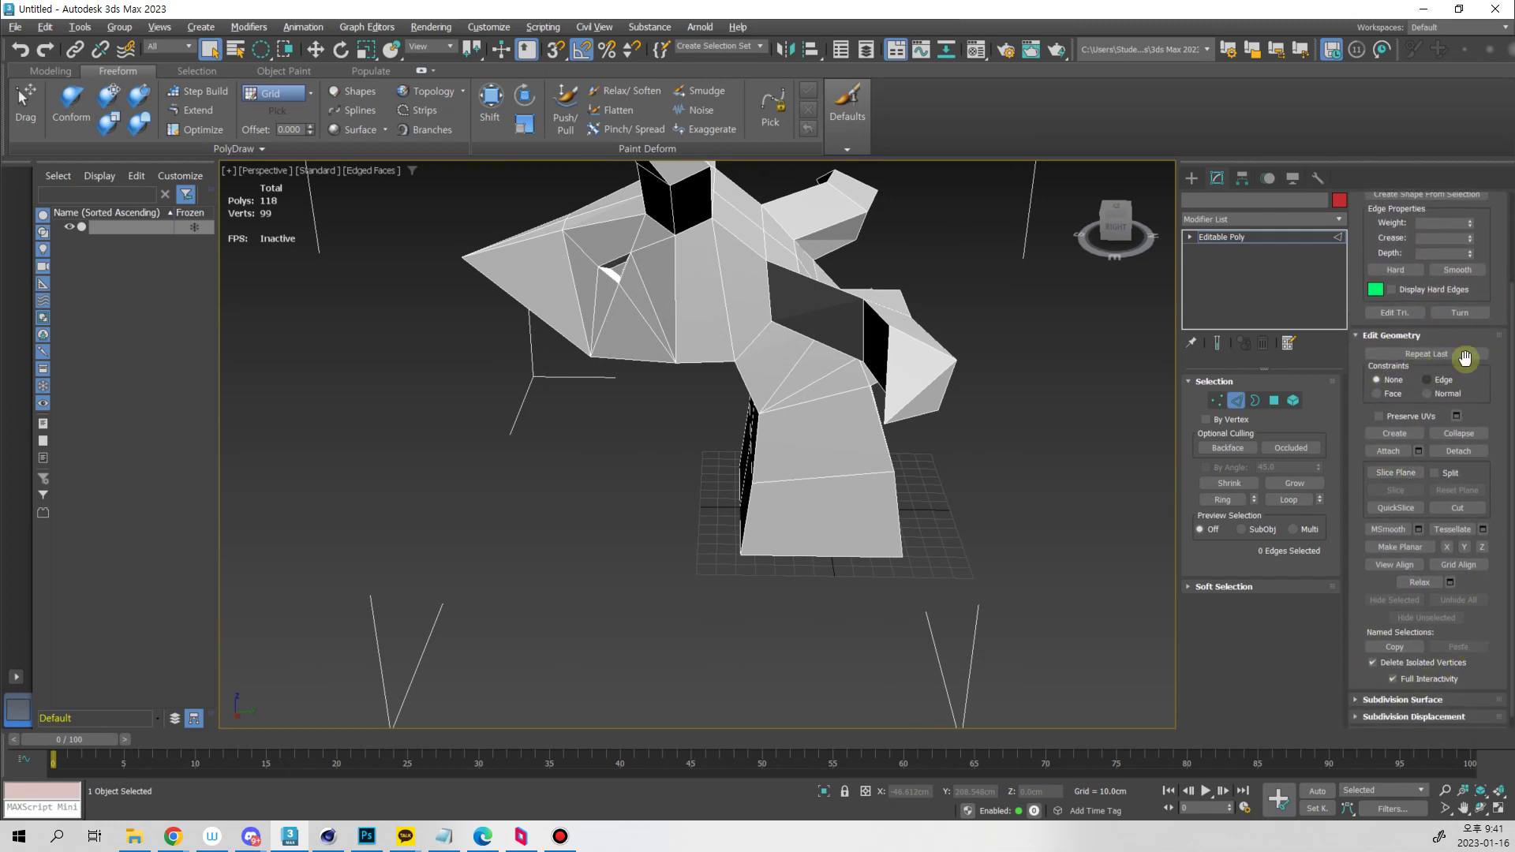
scroll(1498, 268, up, 3)
Extrude the two lower polygons on the front of the neck outward
click(1274, 400)
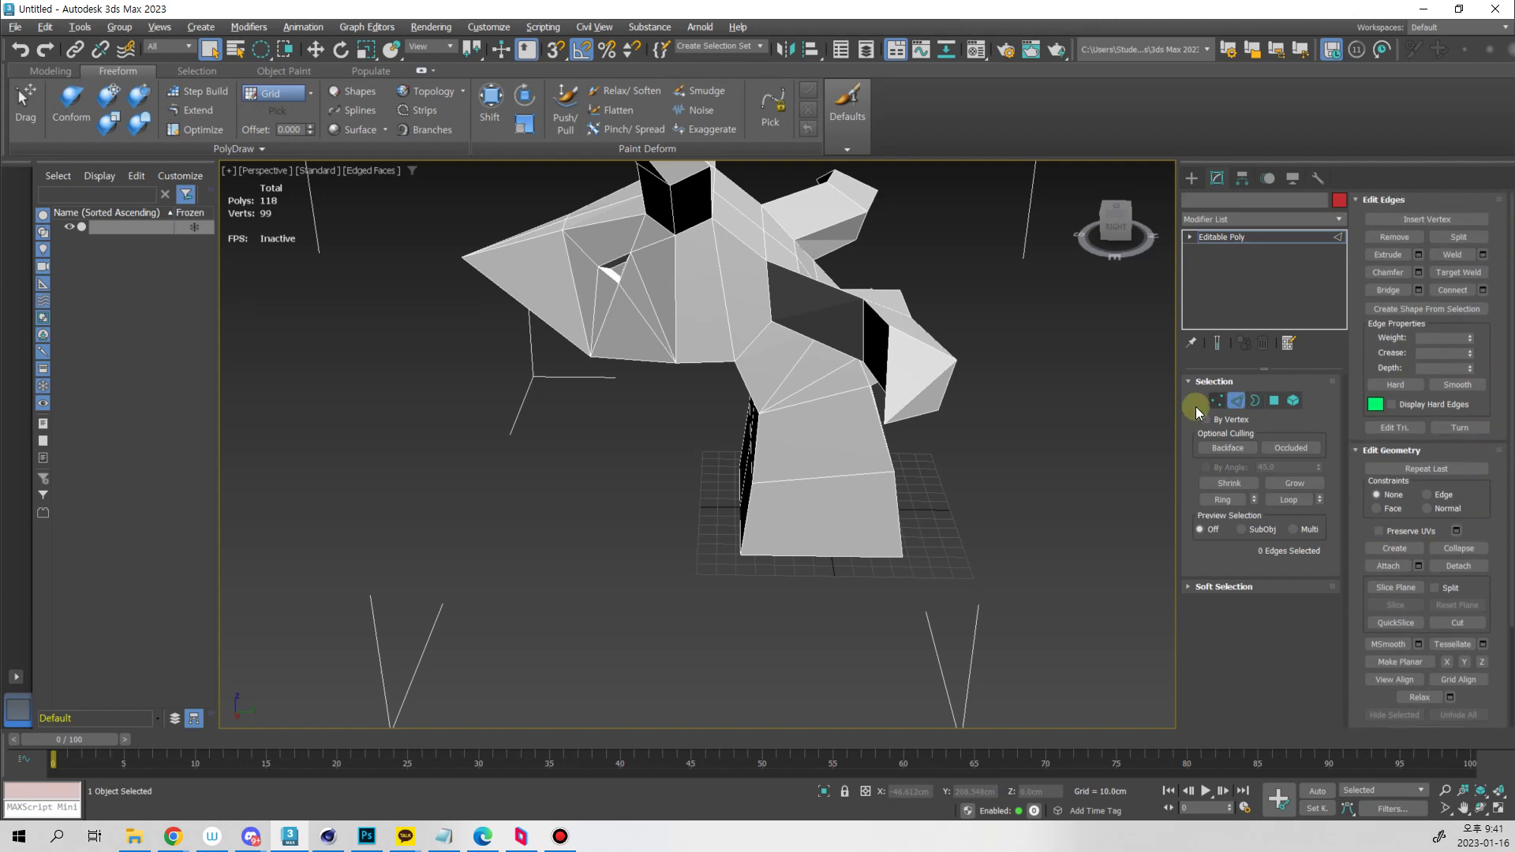
alt+middle_drag(1026, 490, 1035, 457)
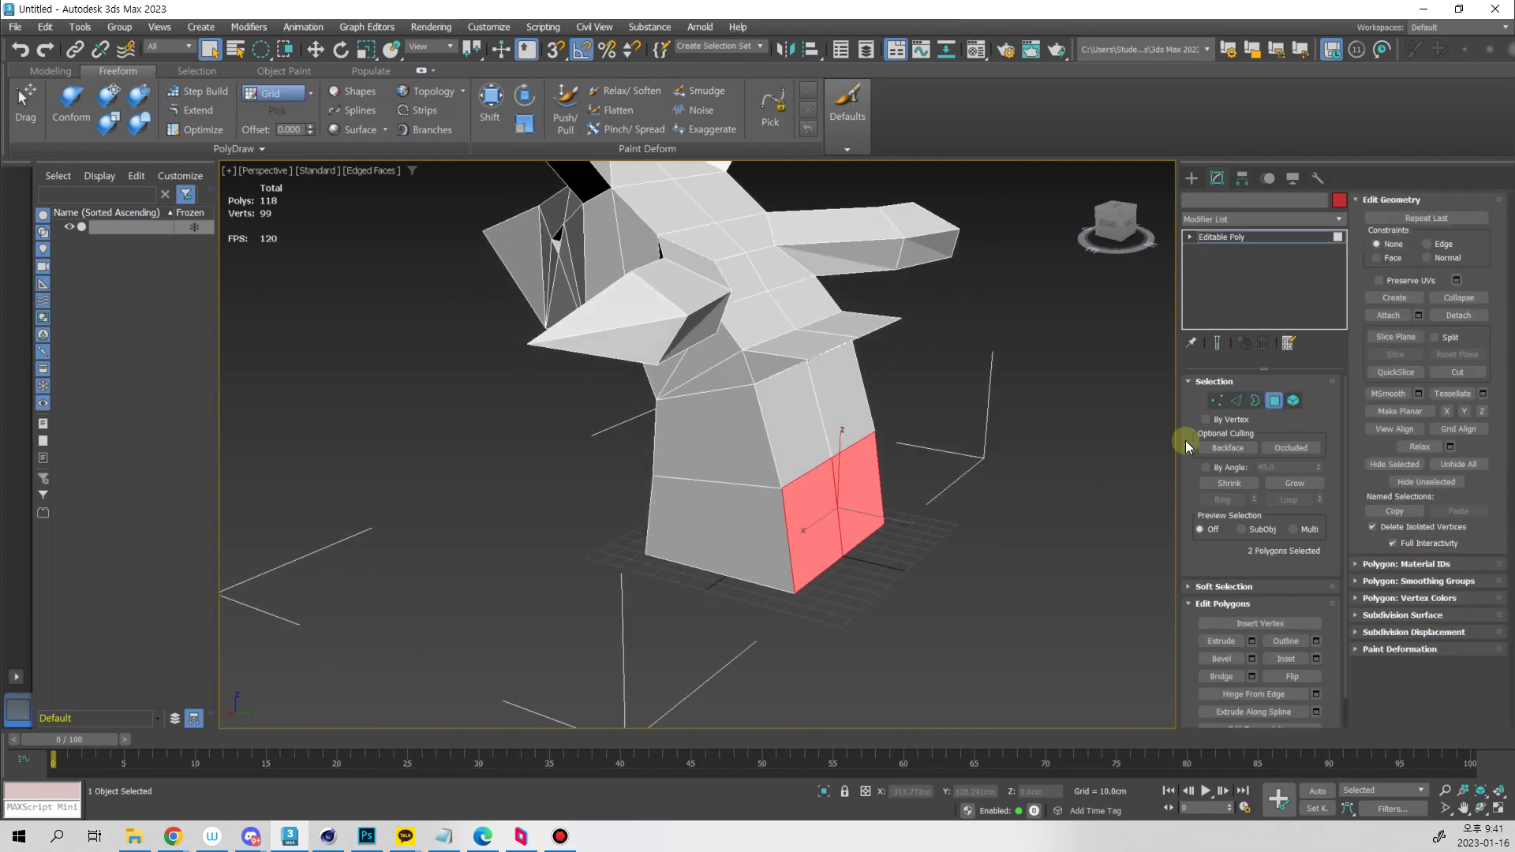
alt+middle_drag(1168, 446, 1090, 515)
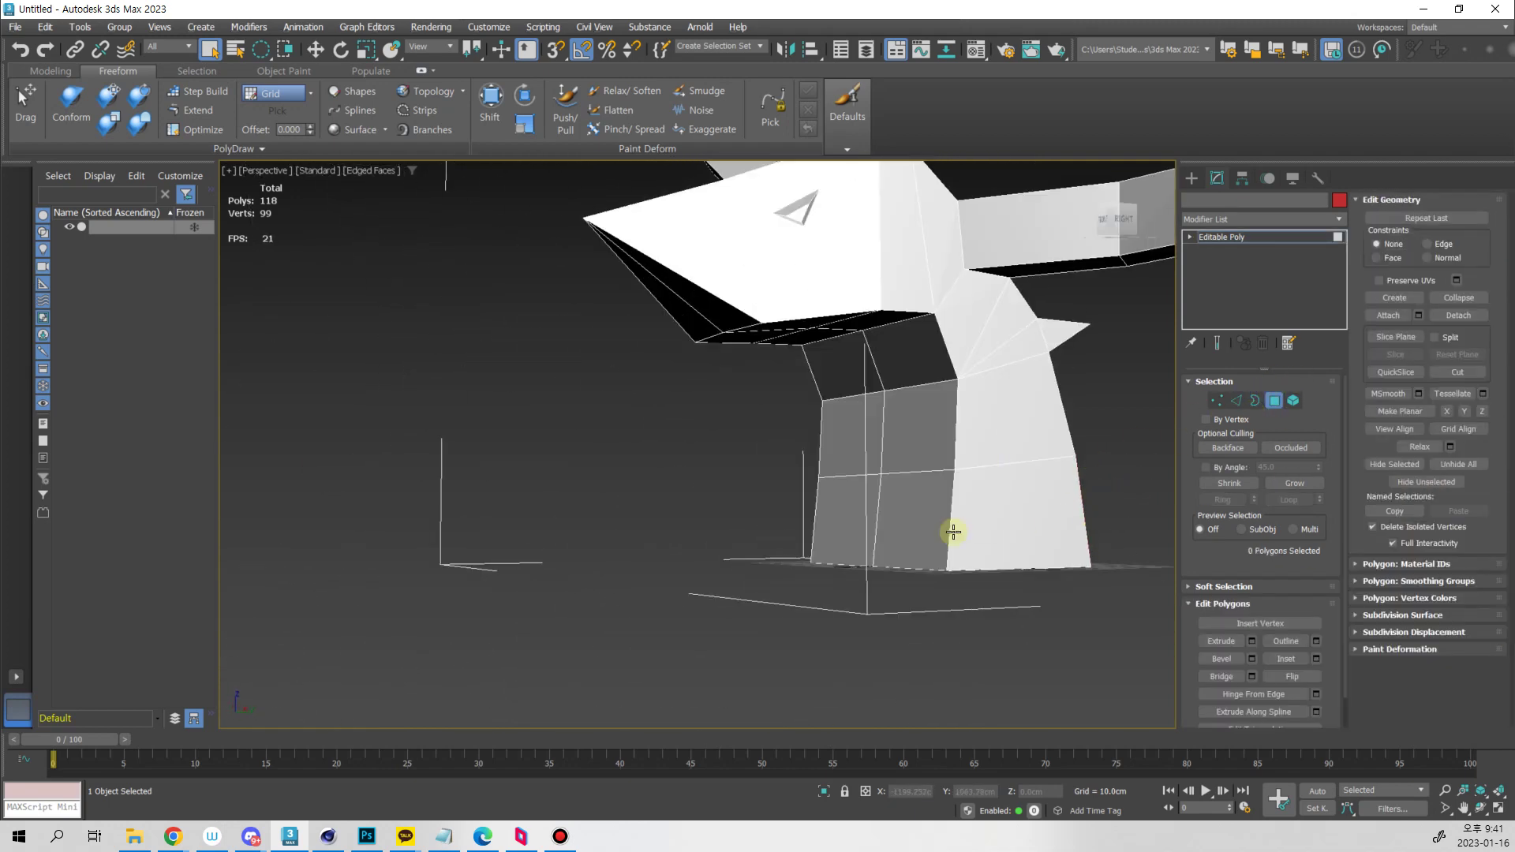
click(900, 476)
ctrl+click(951, 525)
alt+middle_drag(957, 531, 1051, 503)
alt+click(855, 474)
alt+middle_drag(868, 481, 984, 593)
key(w)
shift+drag(925, 527, 778, 504)
alt+middle_drag(907, 605, 946, 630)
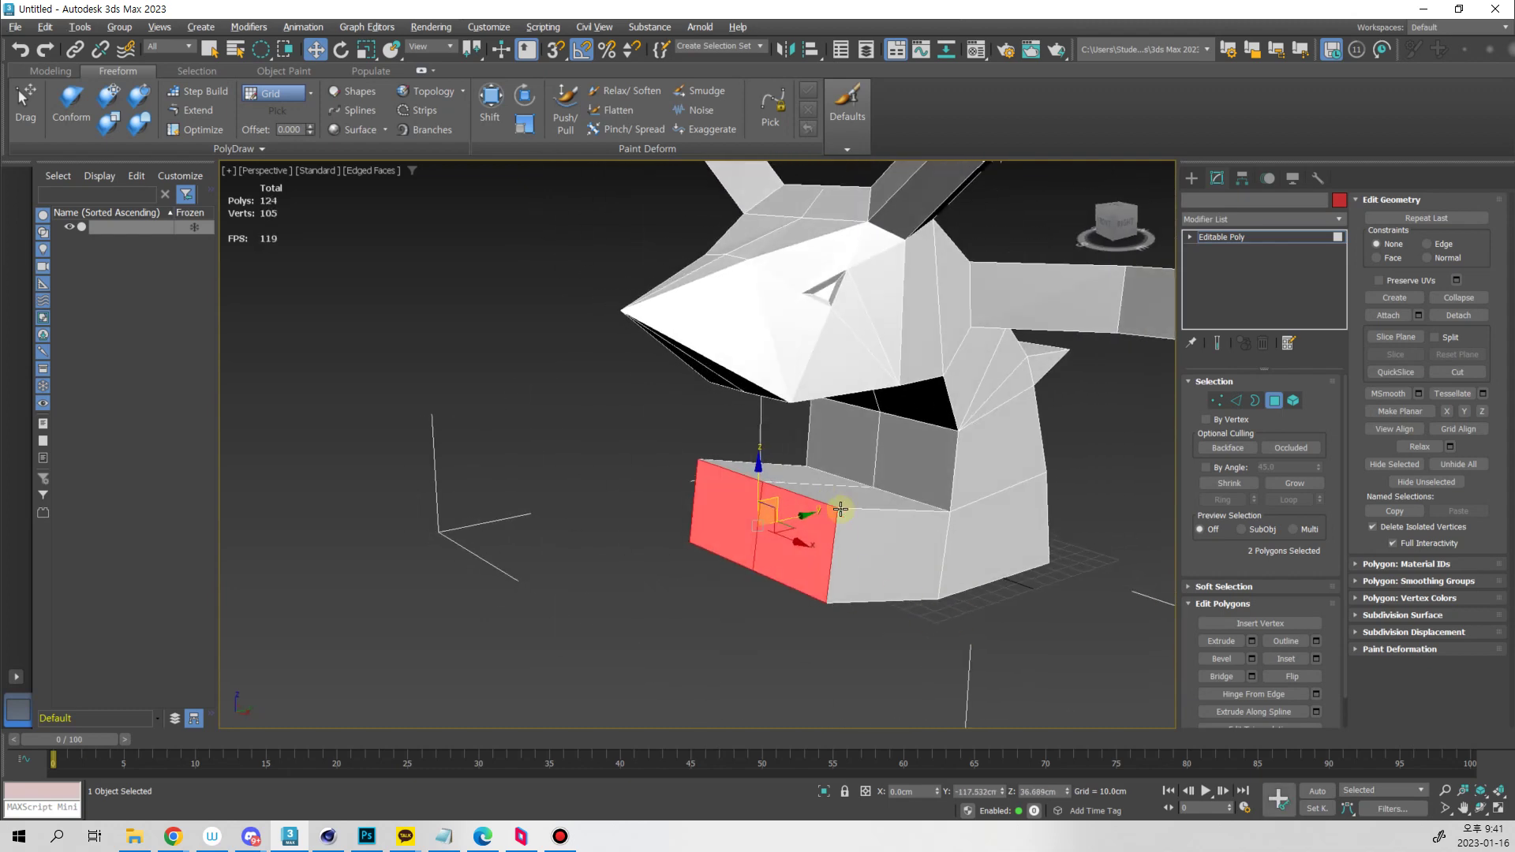
Scale down the extruded front face of the neck and move it back closer to the neck
alt+middle_drag(841, 510, 805, 438)
key(r)
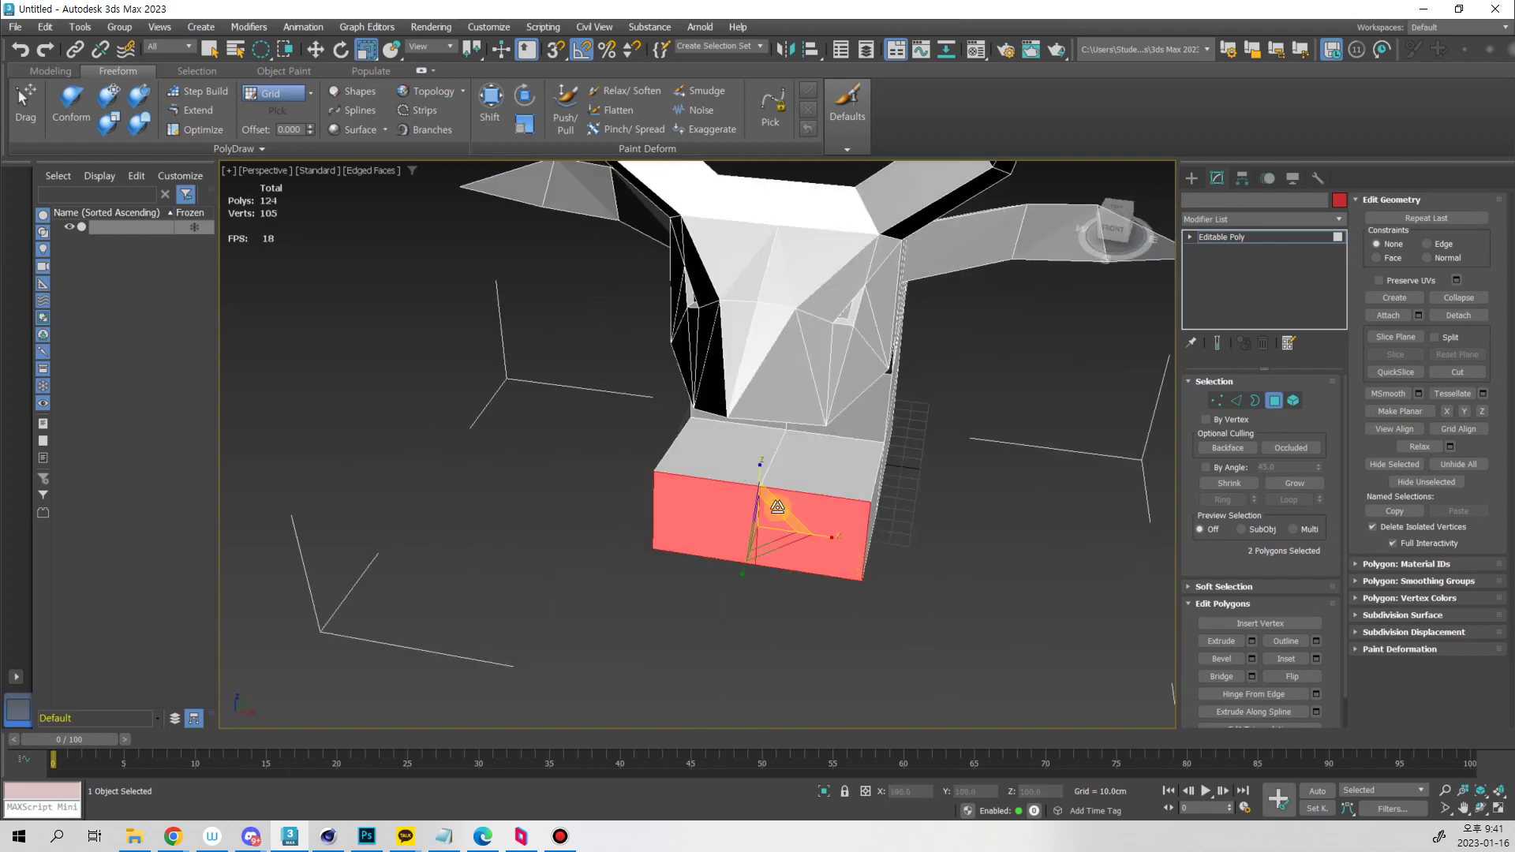
drag(793, 509, 770, 570)
alt+middle_drag(770, 570, 868, 530)
key(w)
key(r)
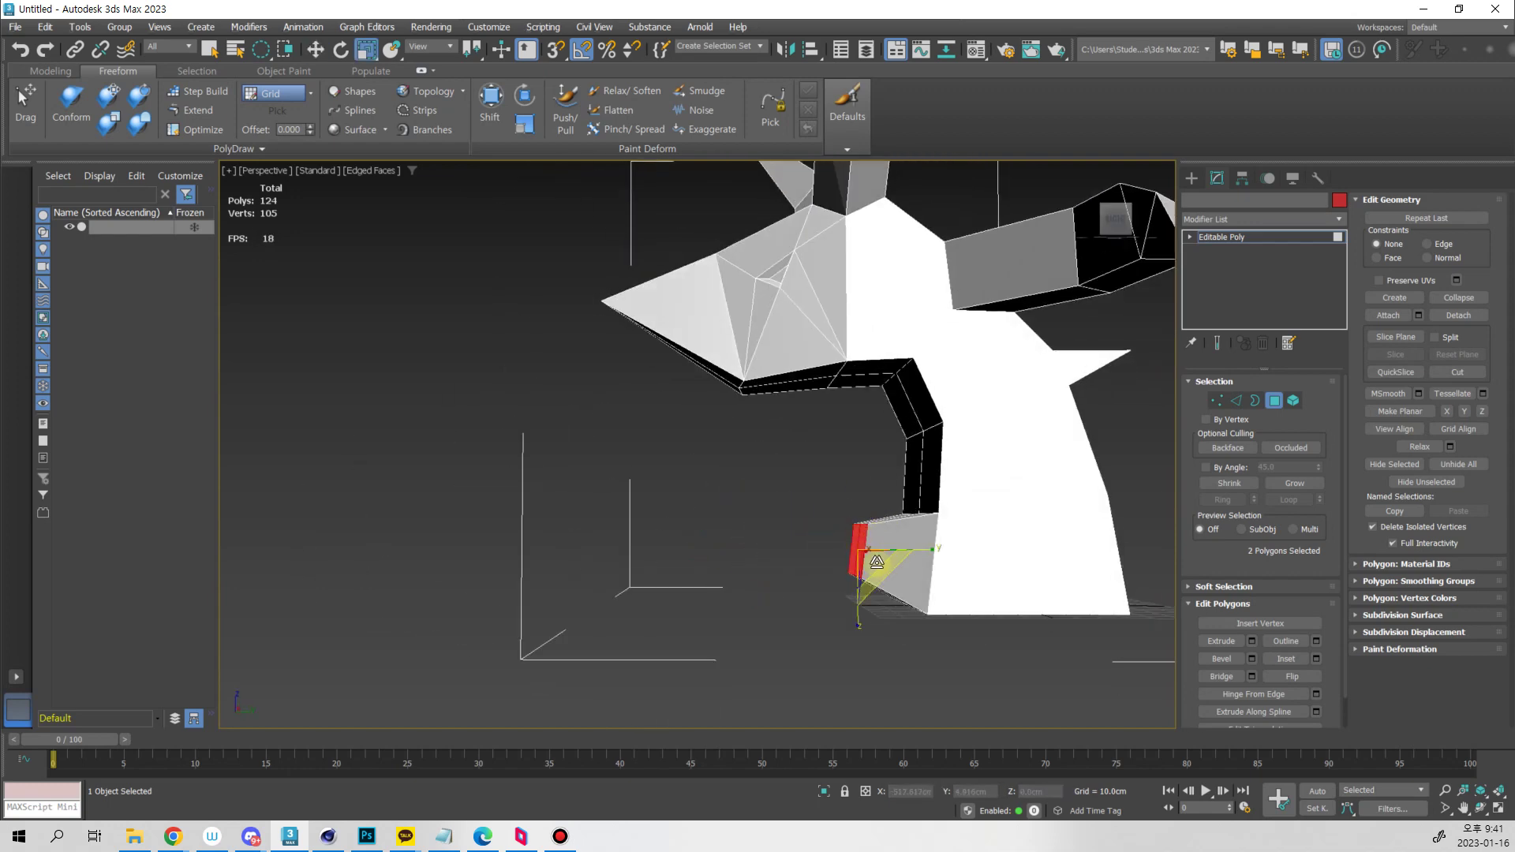
drag(876, 562, 865, 588)
alt+middle_drag(881, 527, 906, 563)
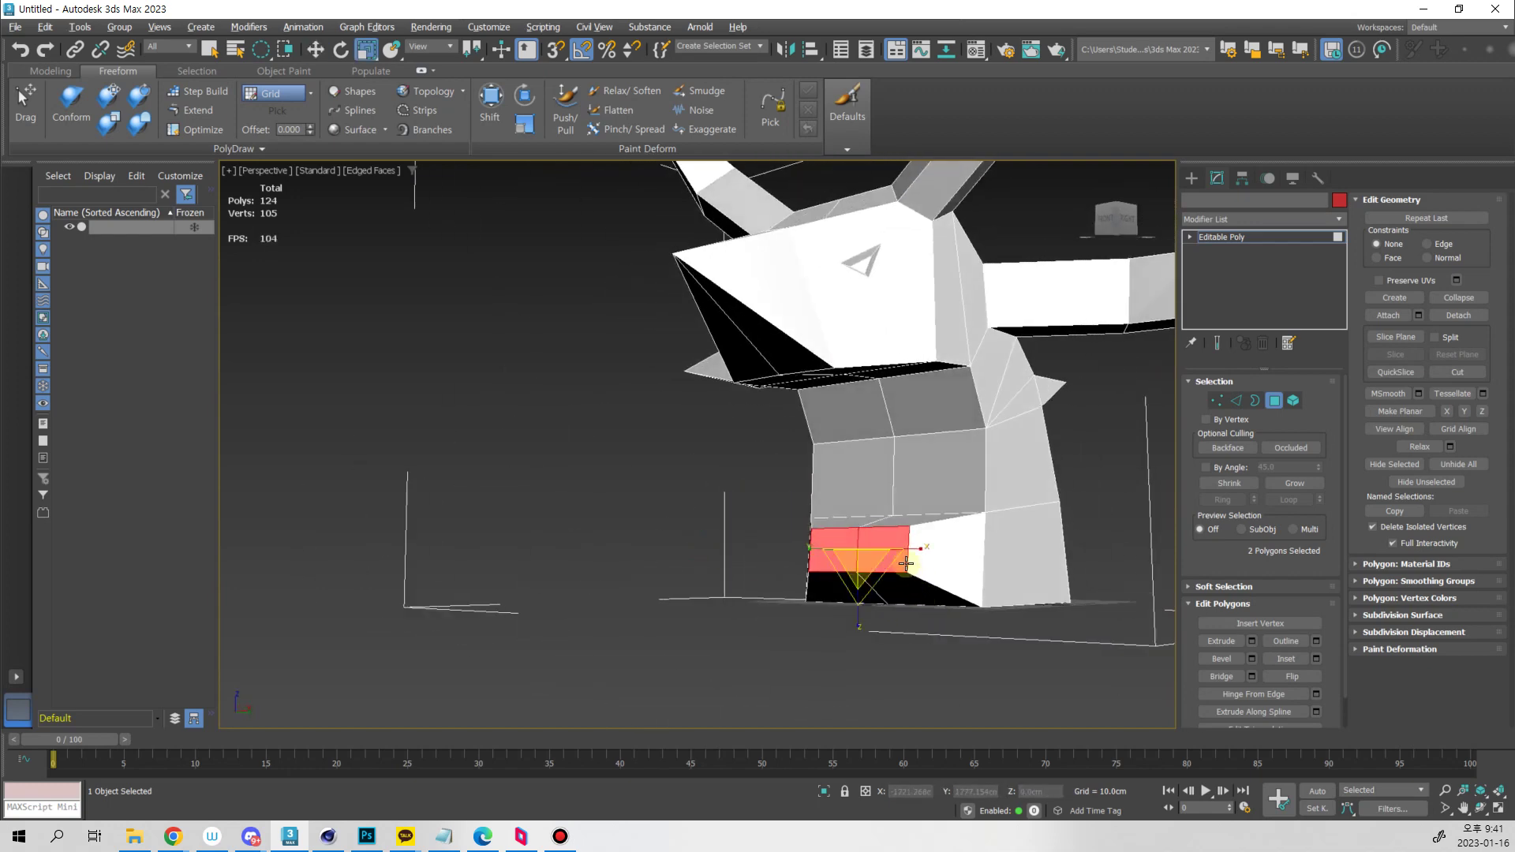
Extrude the scaled-down front polygons through the neck to its rear side
alt+middle_drag(857, 609, 861, 529)
key(w)
scroll(818, 549, up, 4)
alt+middle_drag(862, 529, 829, 529)
alt+middle_drag(713, 462, 685, 445)
shift+drag(667, 440, 1054, 229)
alt+middle_drag(826, 514, 869, 509)
Close the remaining gap around the opening on the back of the neck and exit the sub-object level
key(1)
key(q)
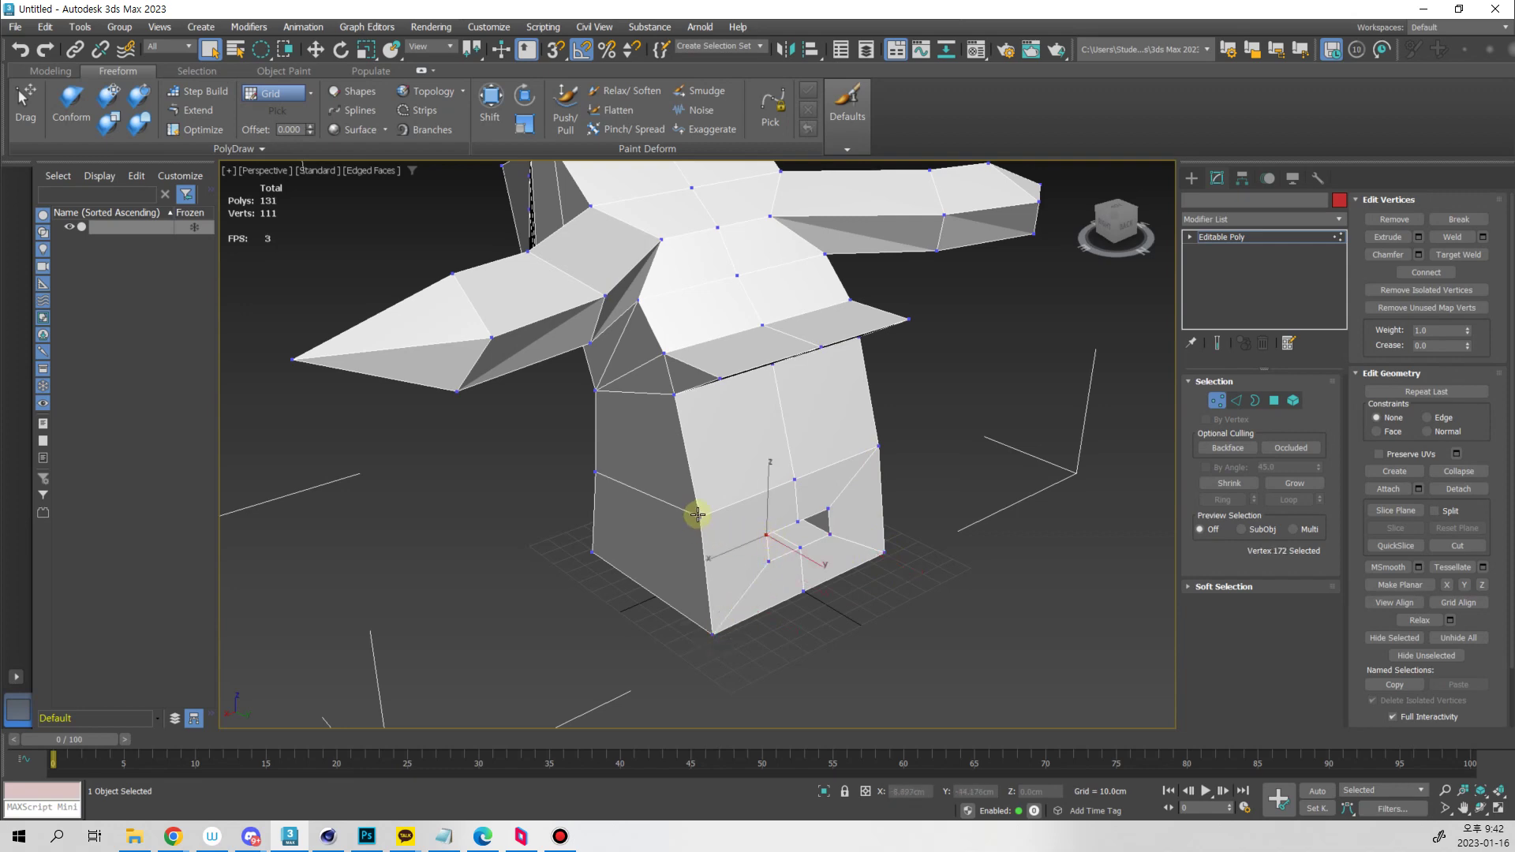
alt+middle_drag(828, 608, 898, 556)
key(4)
alt+middle_drag(946, 554, 978, 490)
click(1264, 405)
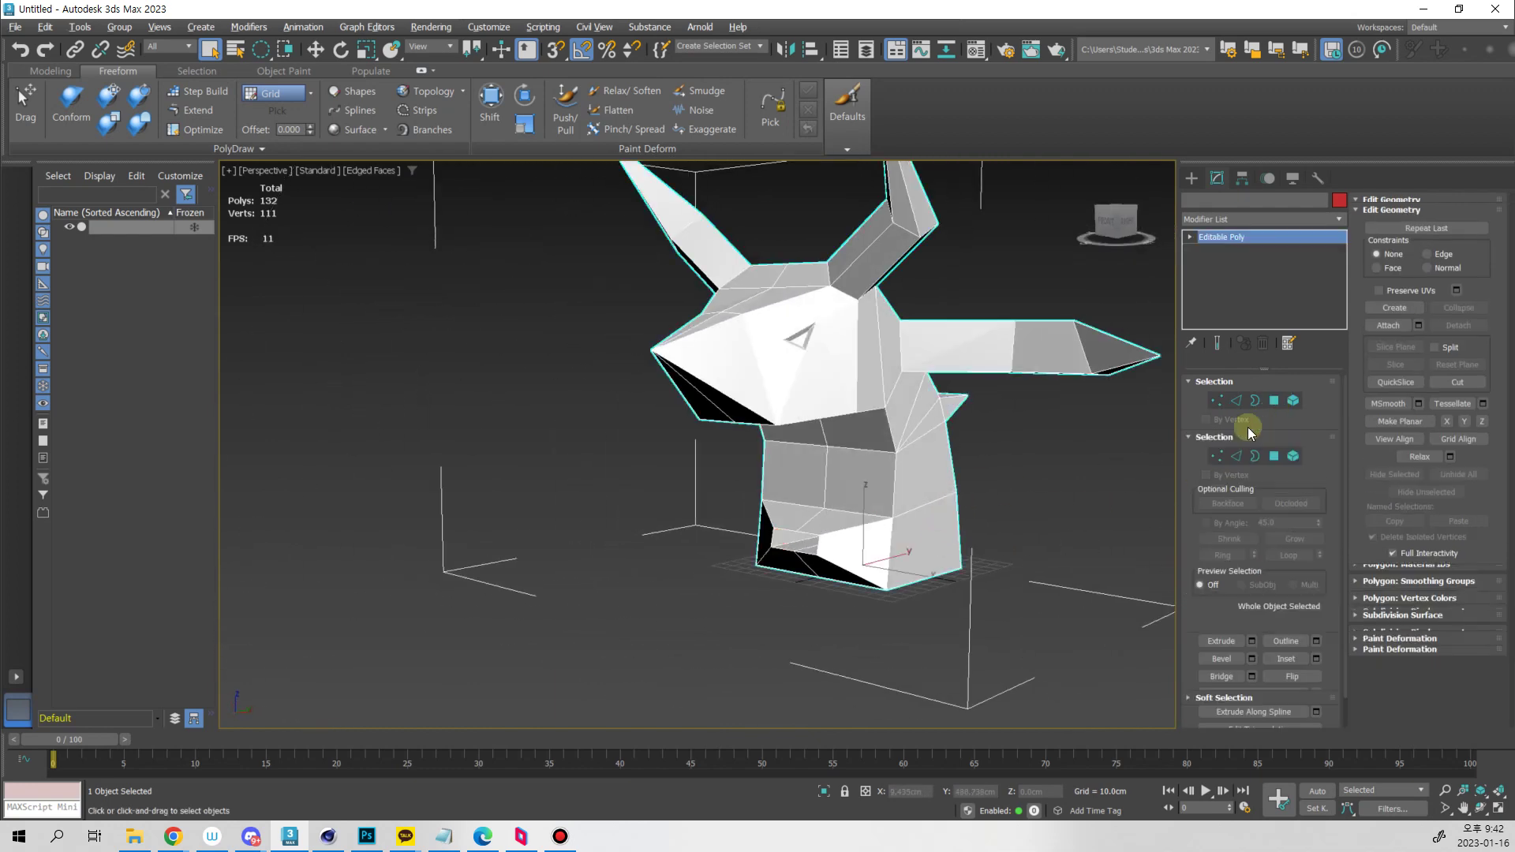
Reset the head's normals with an Edit Normals modifier and convert the object back to Editable Poly
mouse_move(1018, 553)
alt+middle_down()
mouse_move(957, 581)
mouse_move(996, 562)
alt+middle_up()
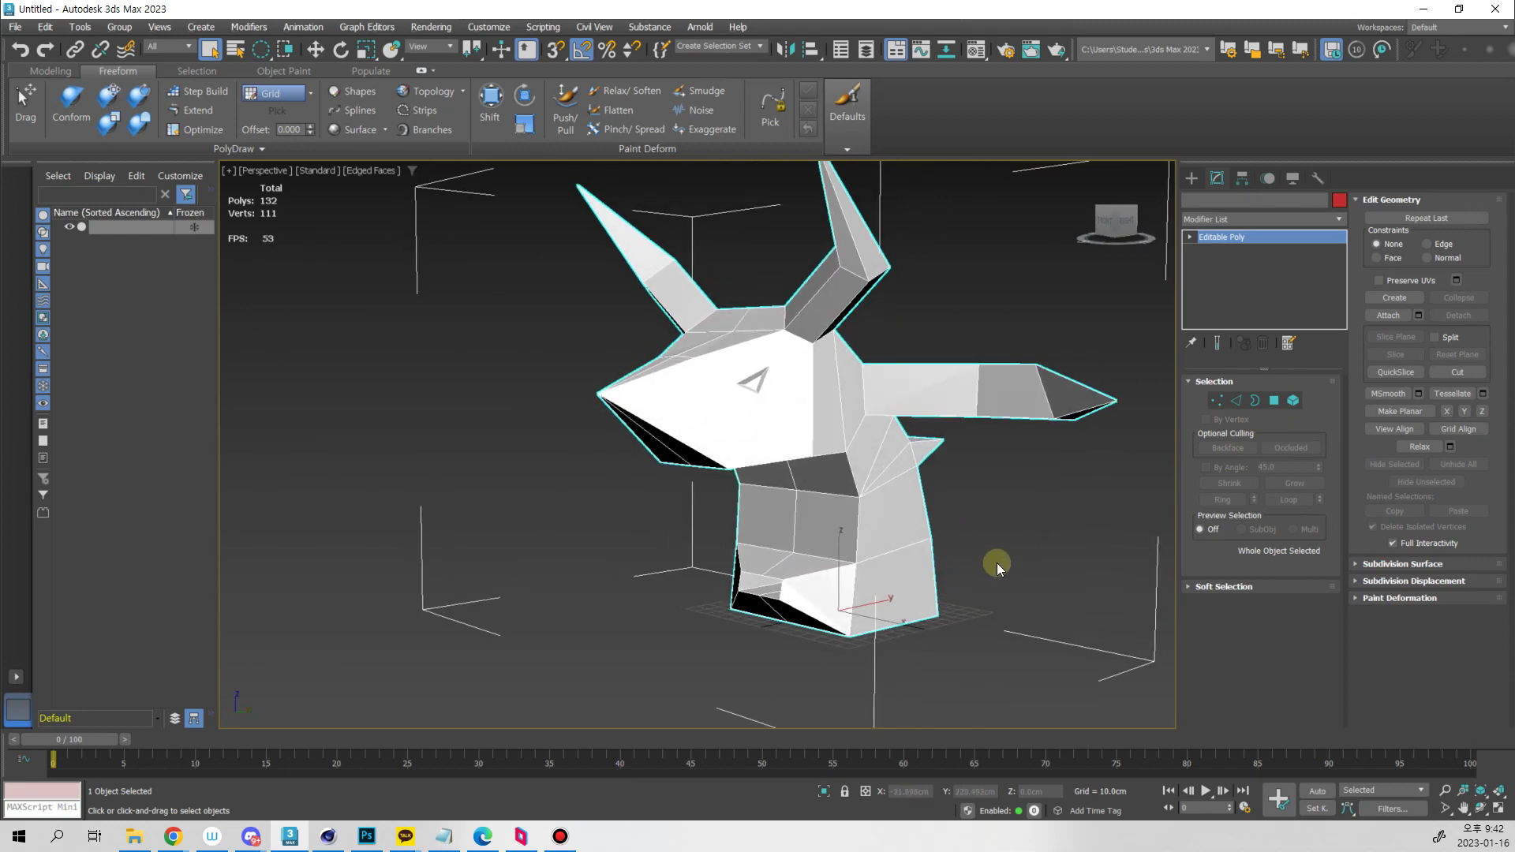
click(1258, 221)
click(1231, 247)
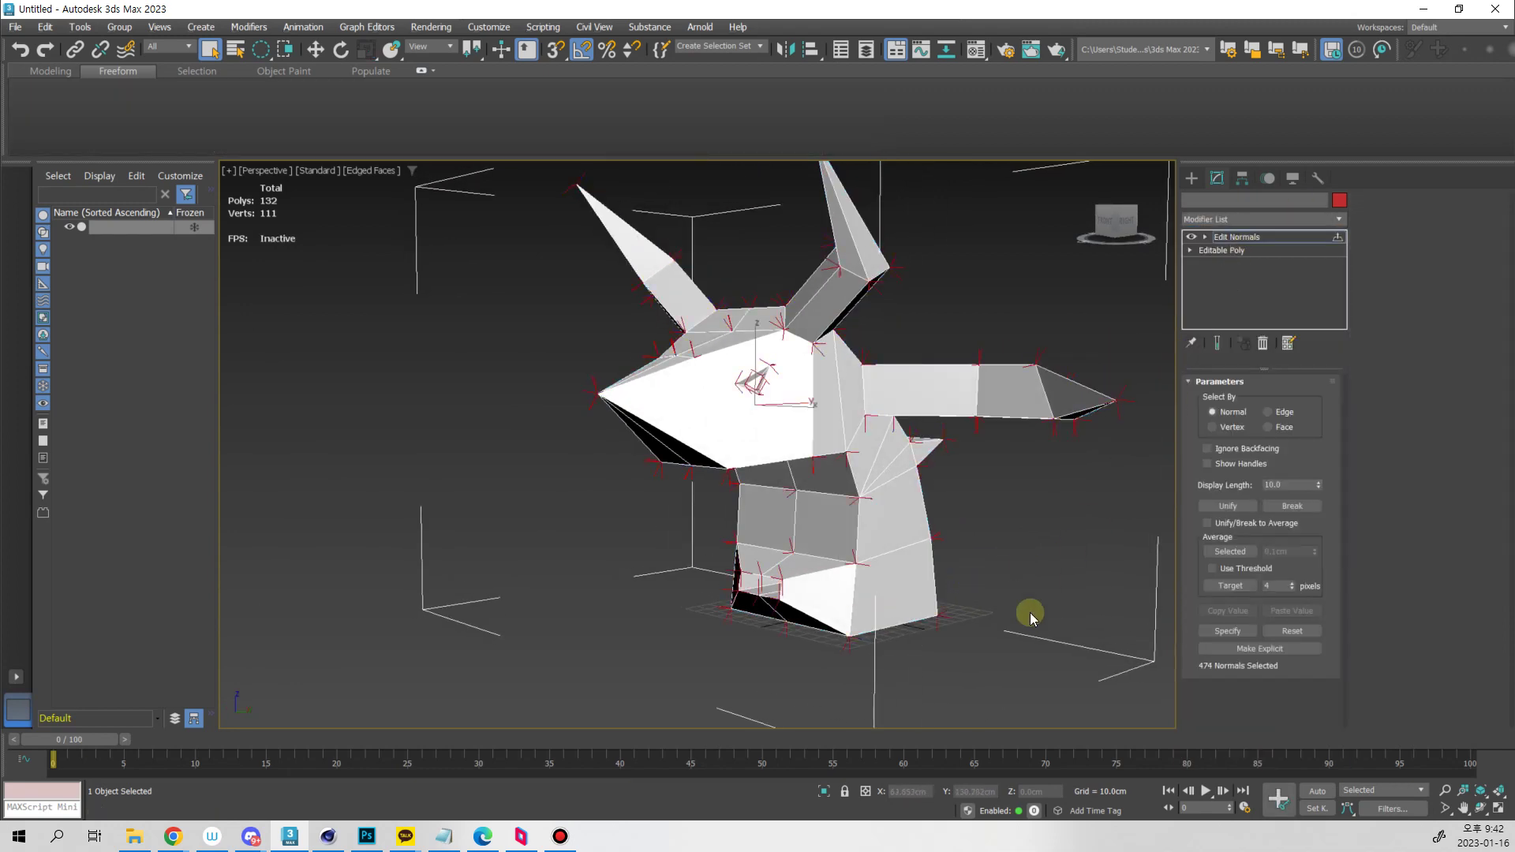
alt+middle_drag(1028, 617, 998, 602)
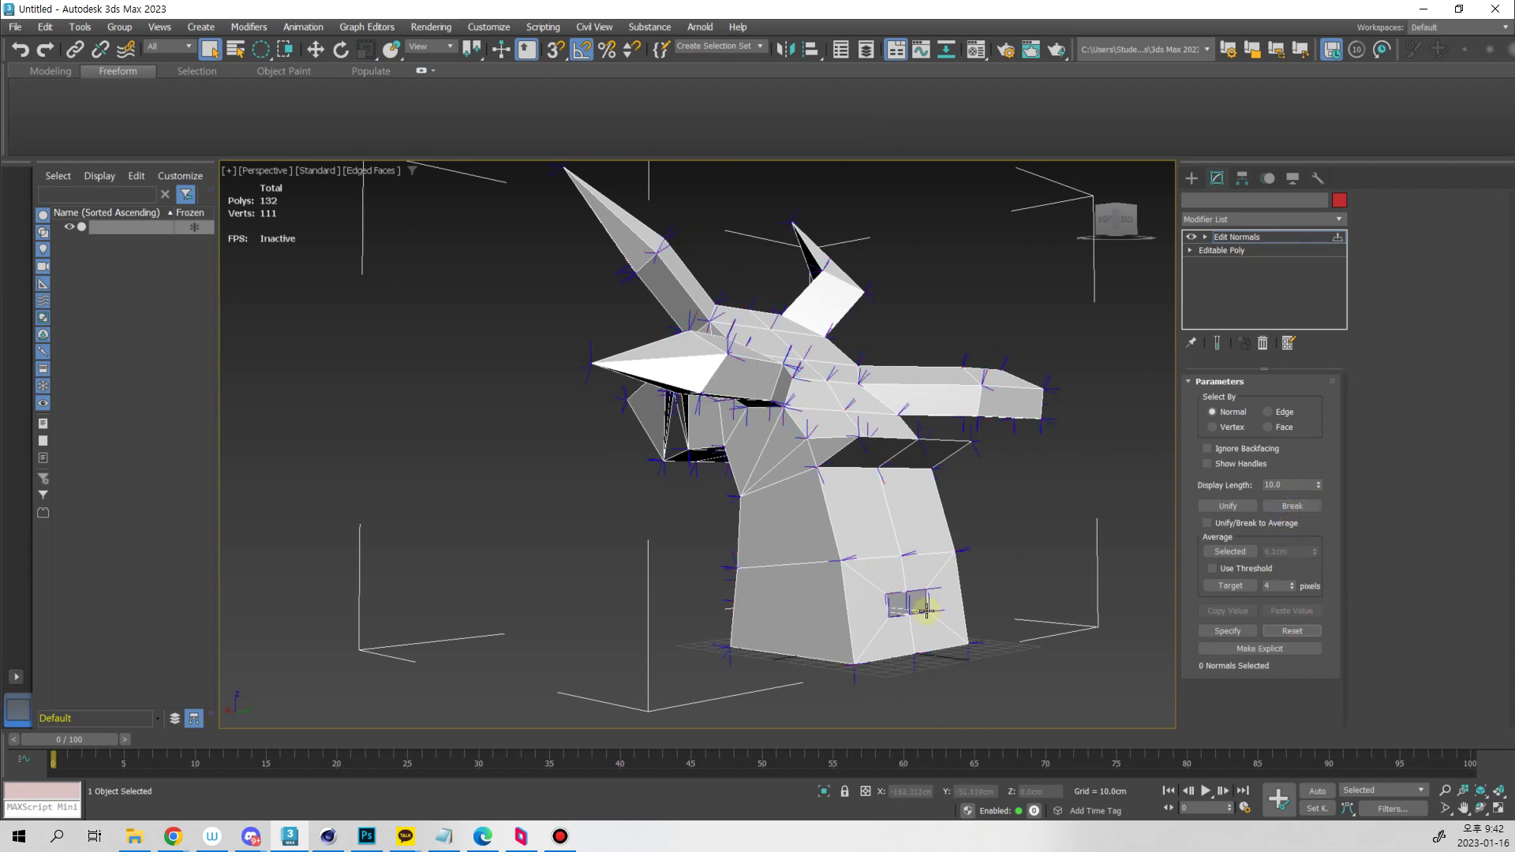
alt+middle_drag(926, 610, 972, 555)
right_click(892, 513)
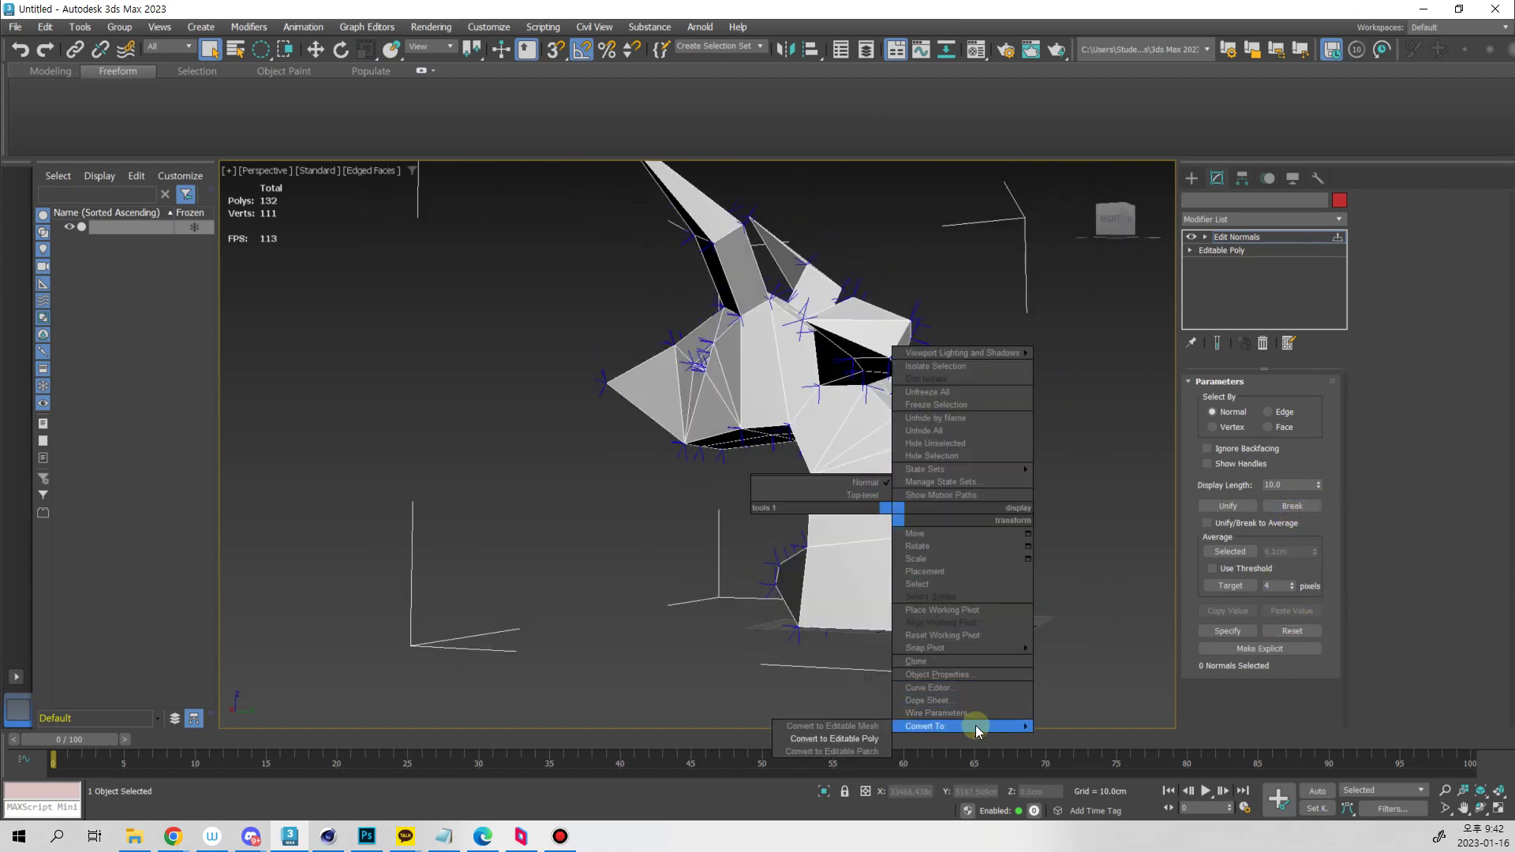
click(872, 738)
alt+middle_drag(872, 737, 959, 562)
Auto-smooth all polygons of the head with a threshold of 45 and return to the object level
key(4)
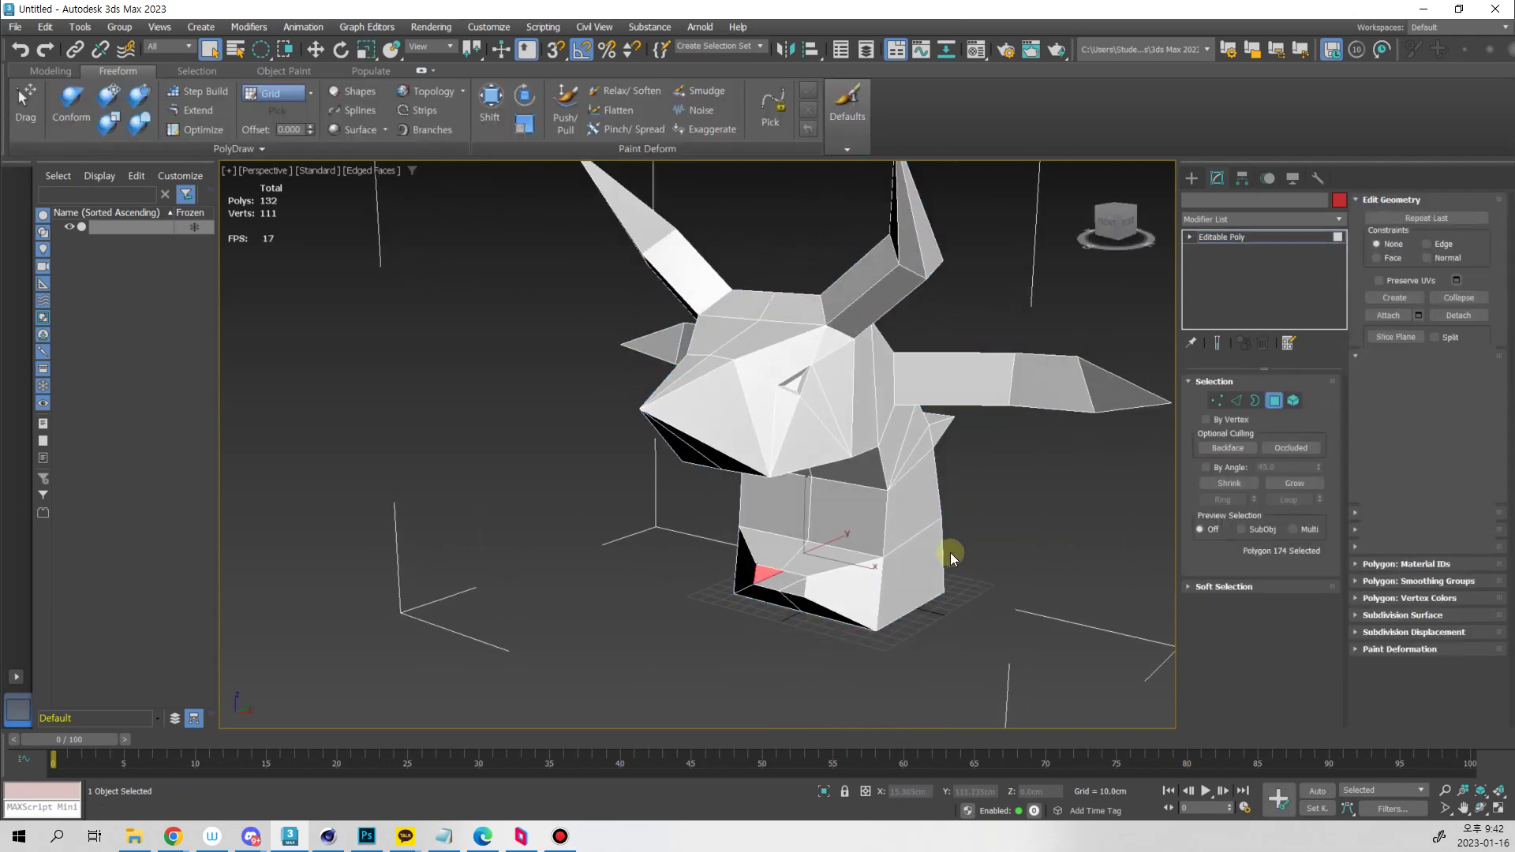
key(ctrl+a)
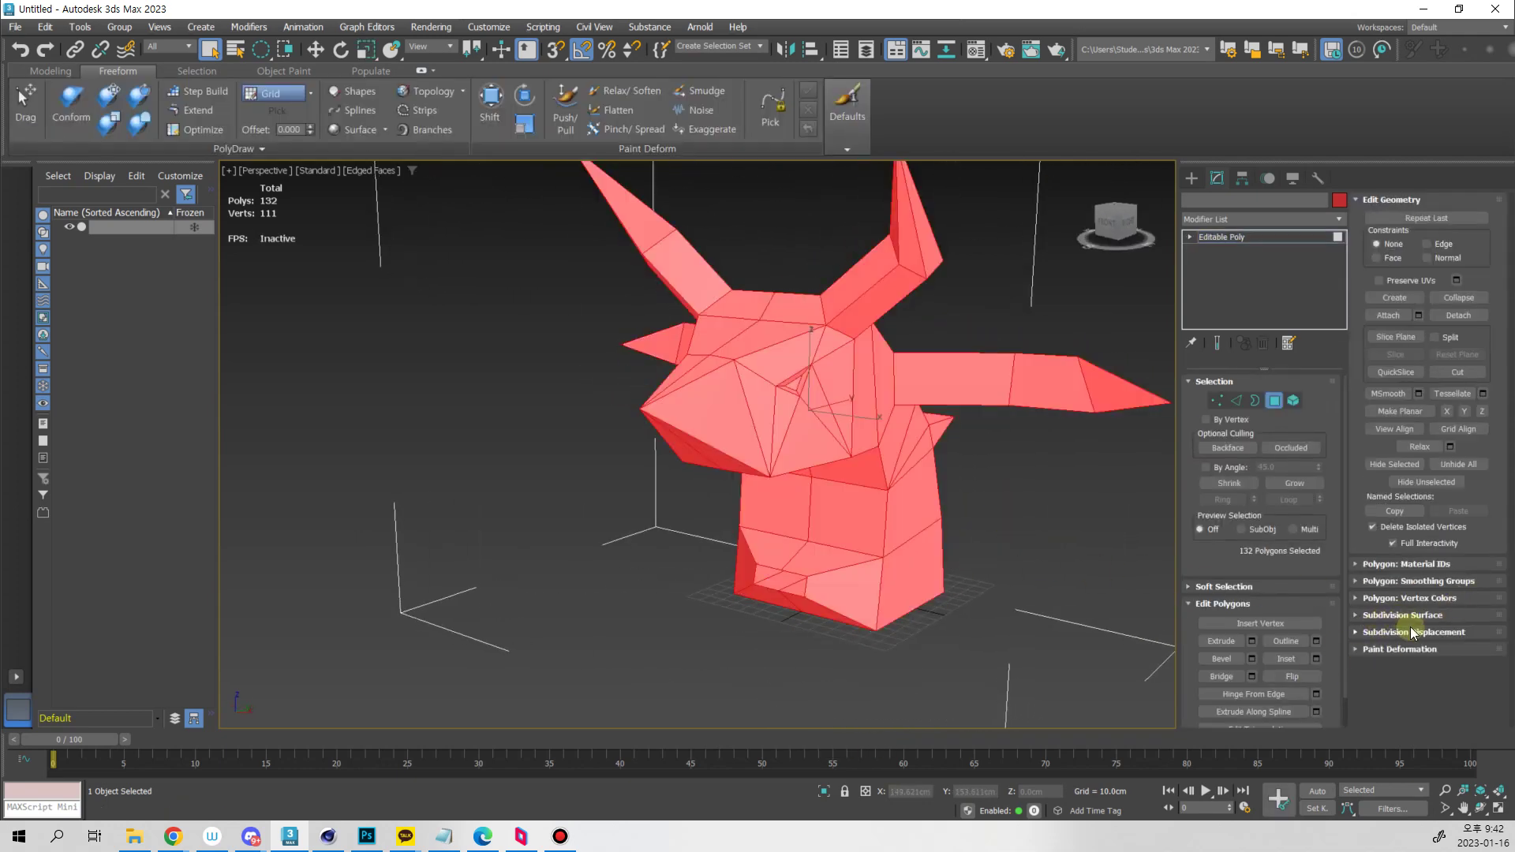
click(1434, 581)
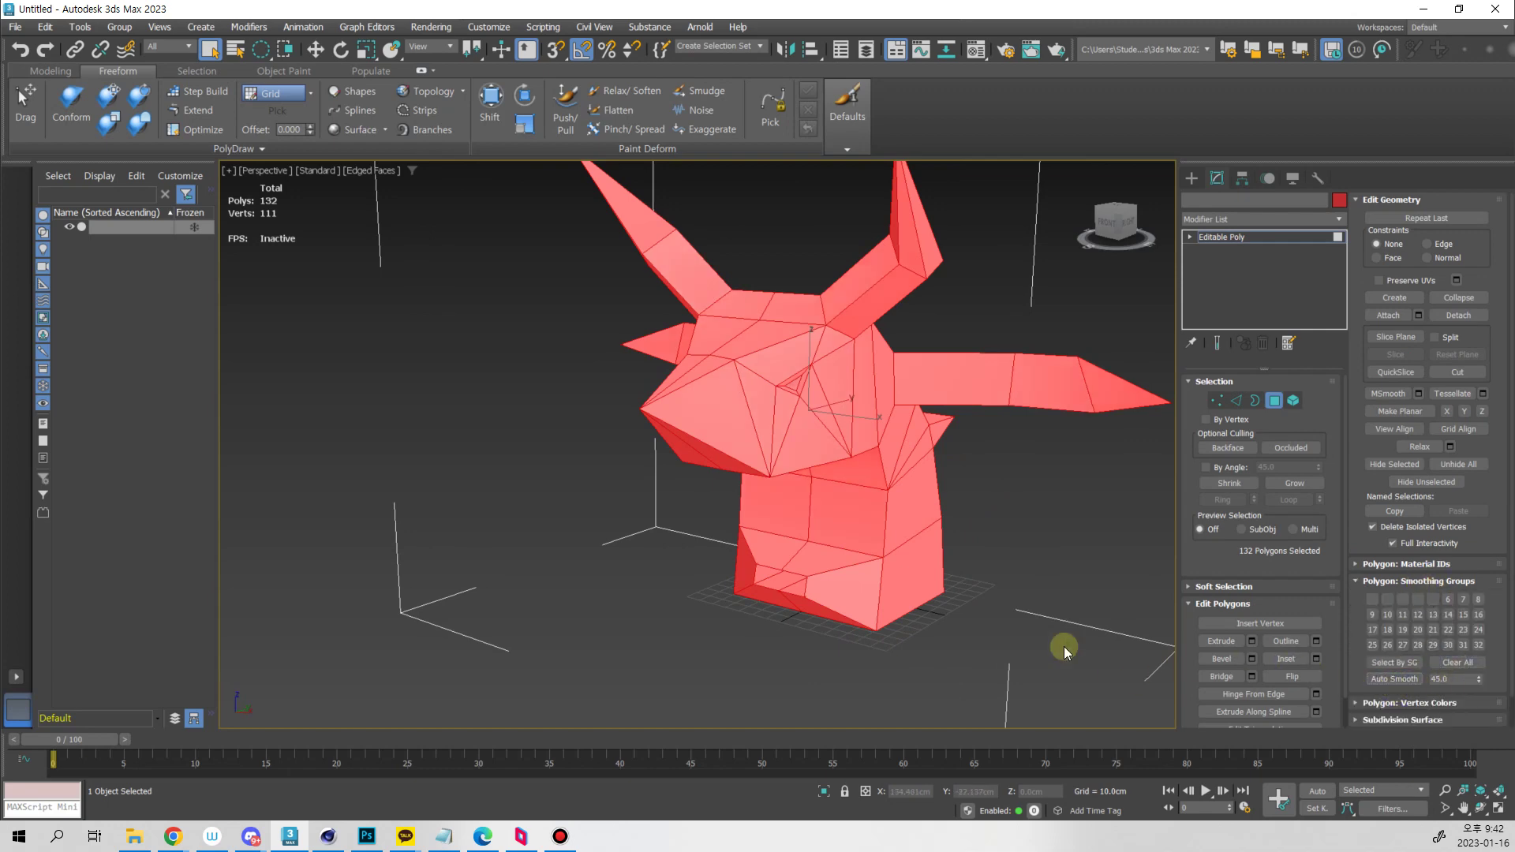
alt+middle_drag(1064, 647, 1001, 524)
click(1007, 543)
click(1269, 408)
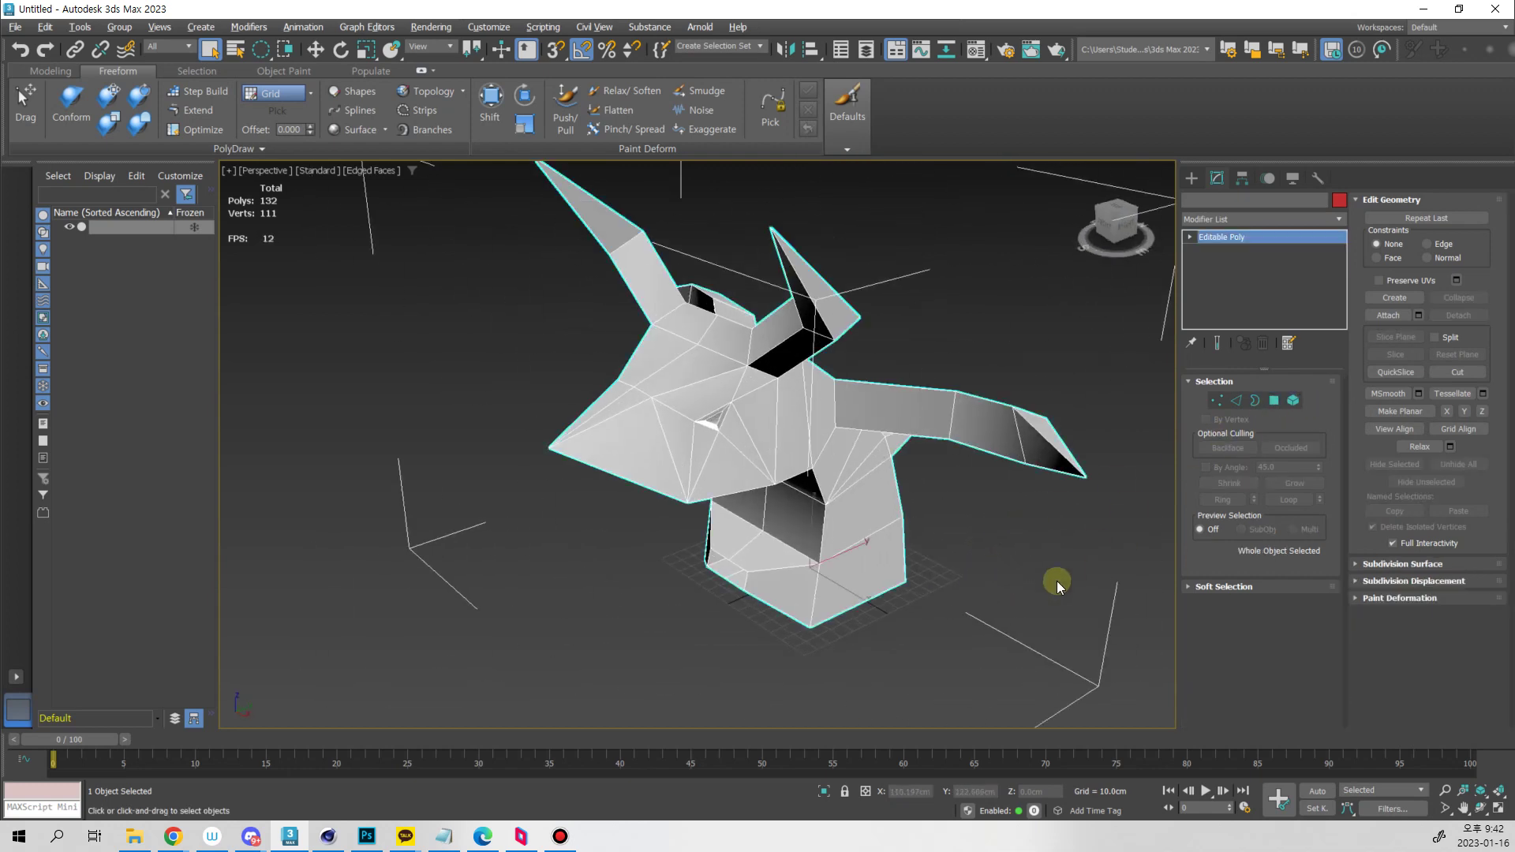
Try Insert Vertex on the side polygons of the neck and undo the added vertices
alt+middle_drag(1057, 581, 1074, 536)
key(4)
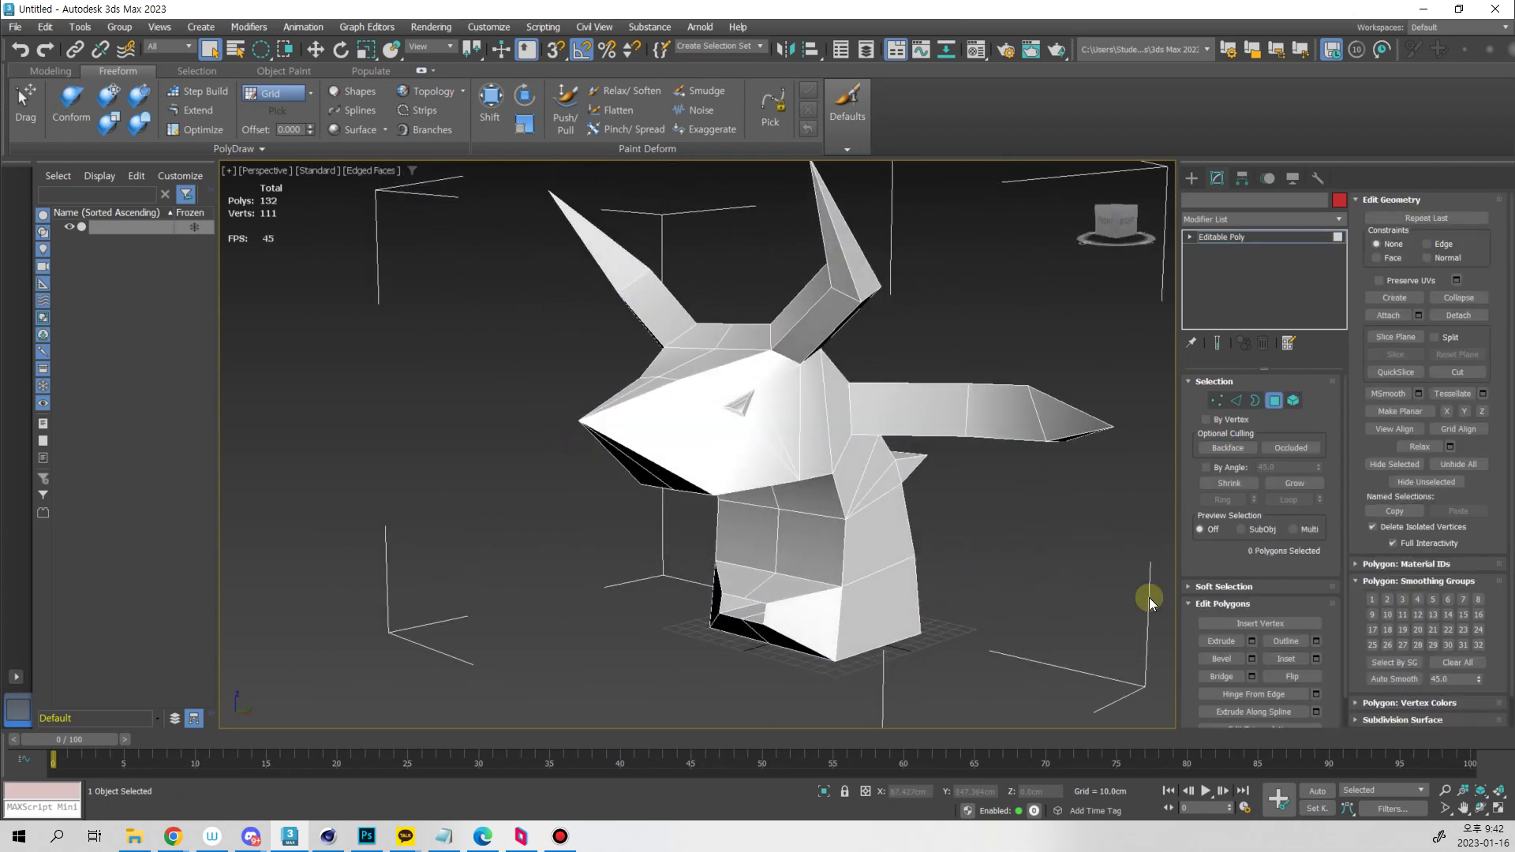
mouse_move(1331, 606)
mouse_down()
mouse_move(1337, 565)
mouse_move(1334, 627)
mouse_move(1328, 603)
mouse_up()
scroll(1333, 638, down, 1)
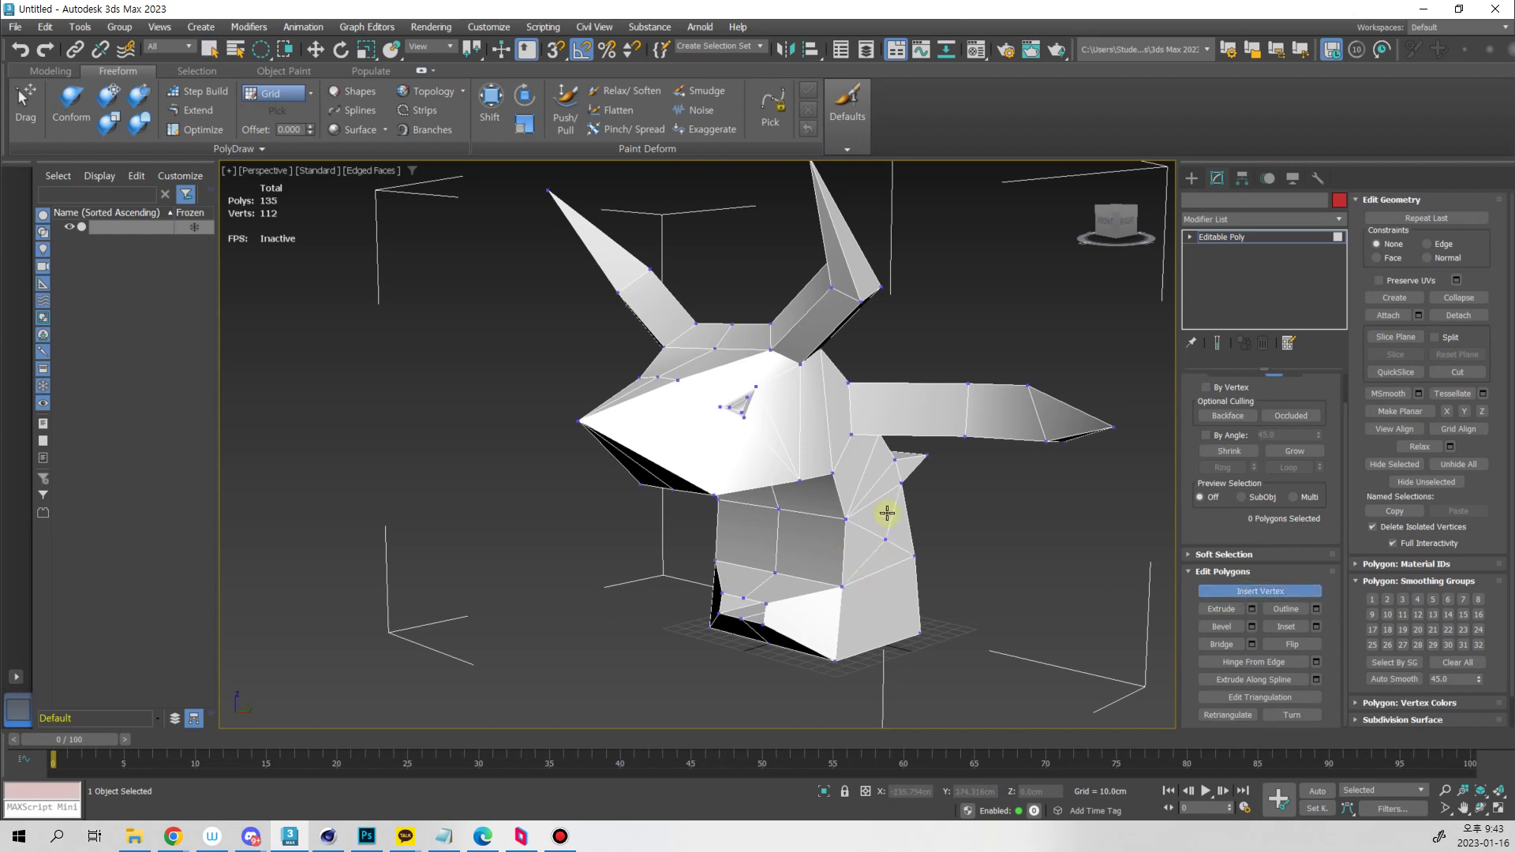
alt+middle_drag(899, 538, 873, 540)
key(ctrl+z)
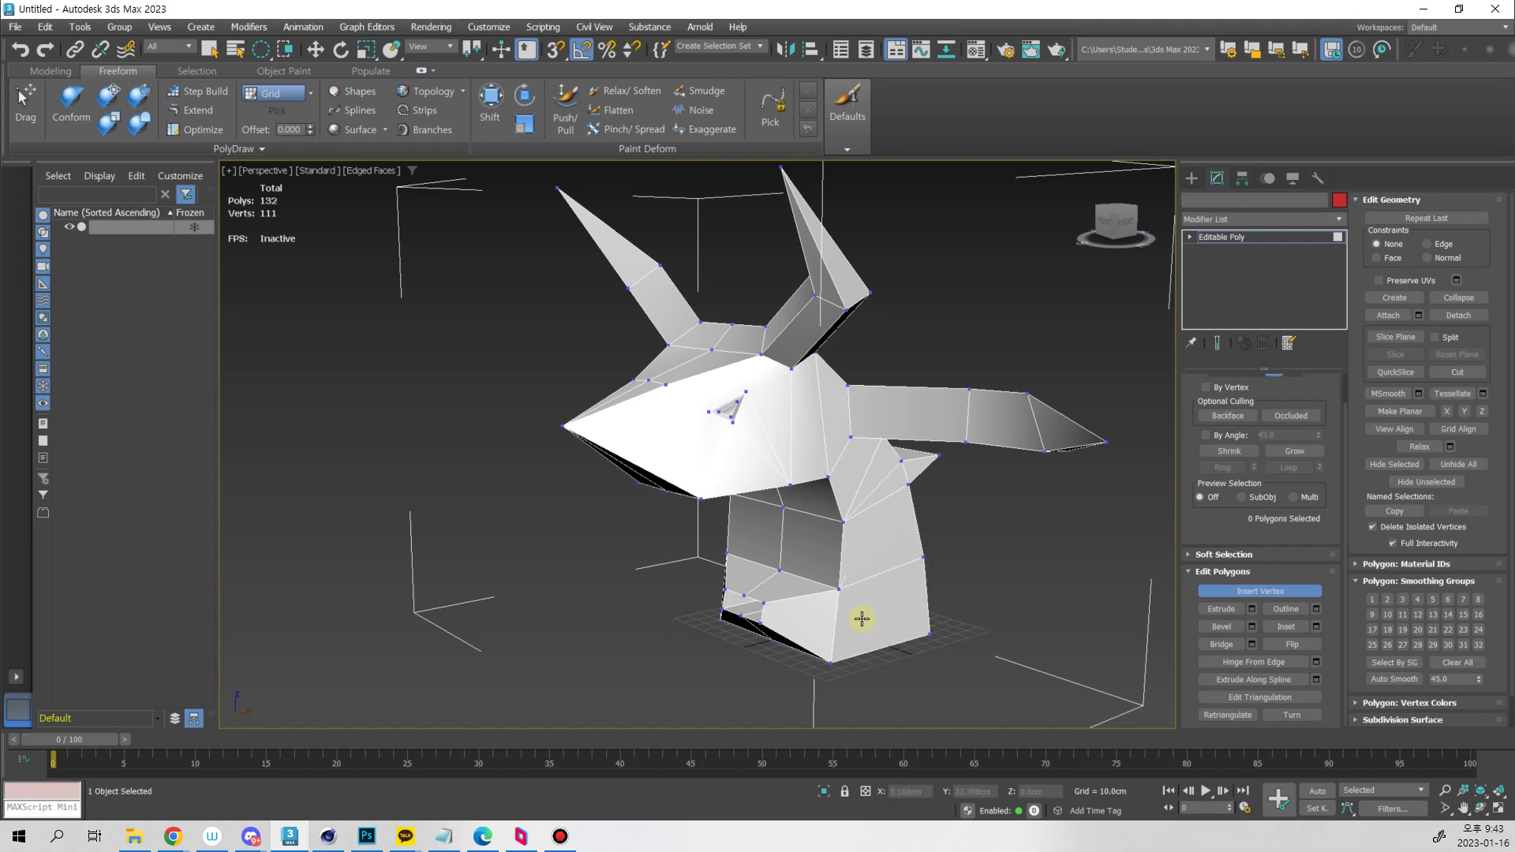
alt+middle_drag(906, 638, 879, 585)
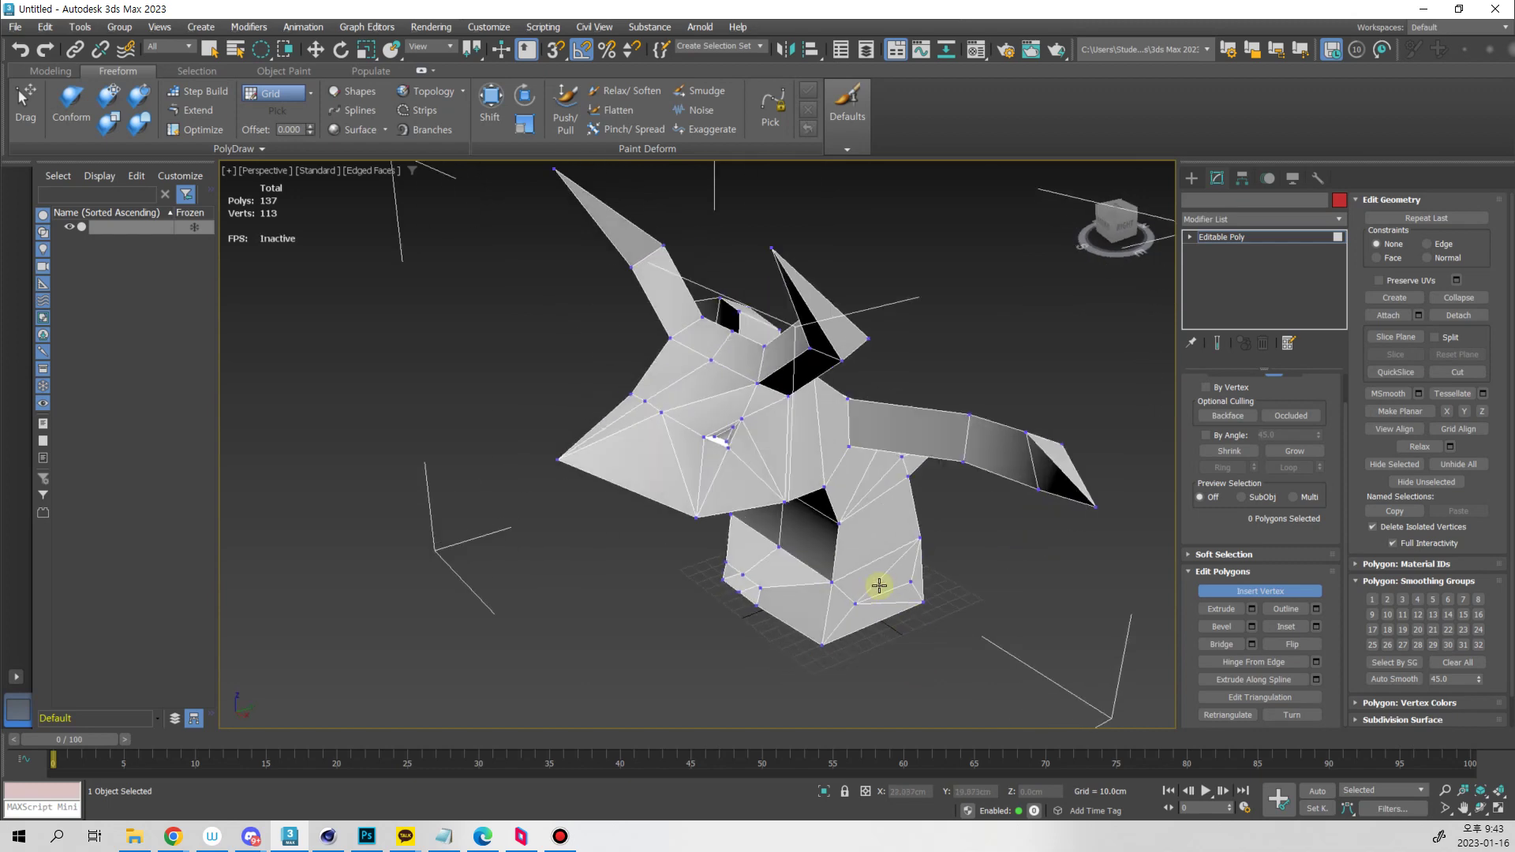
right_click(925, 629)
alt+middle_drag(904, 644, 971, 629)
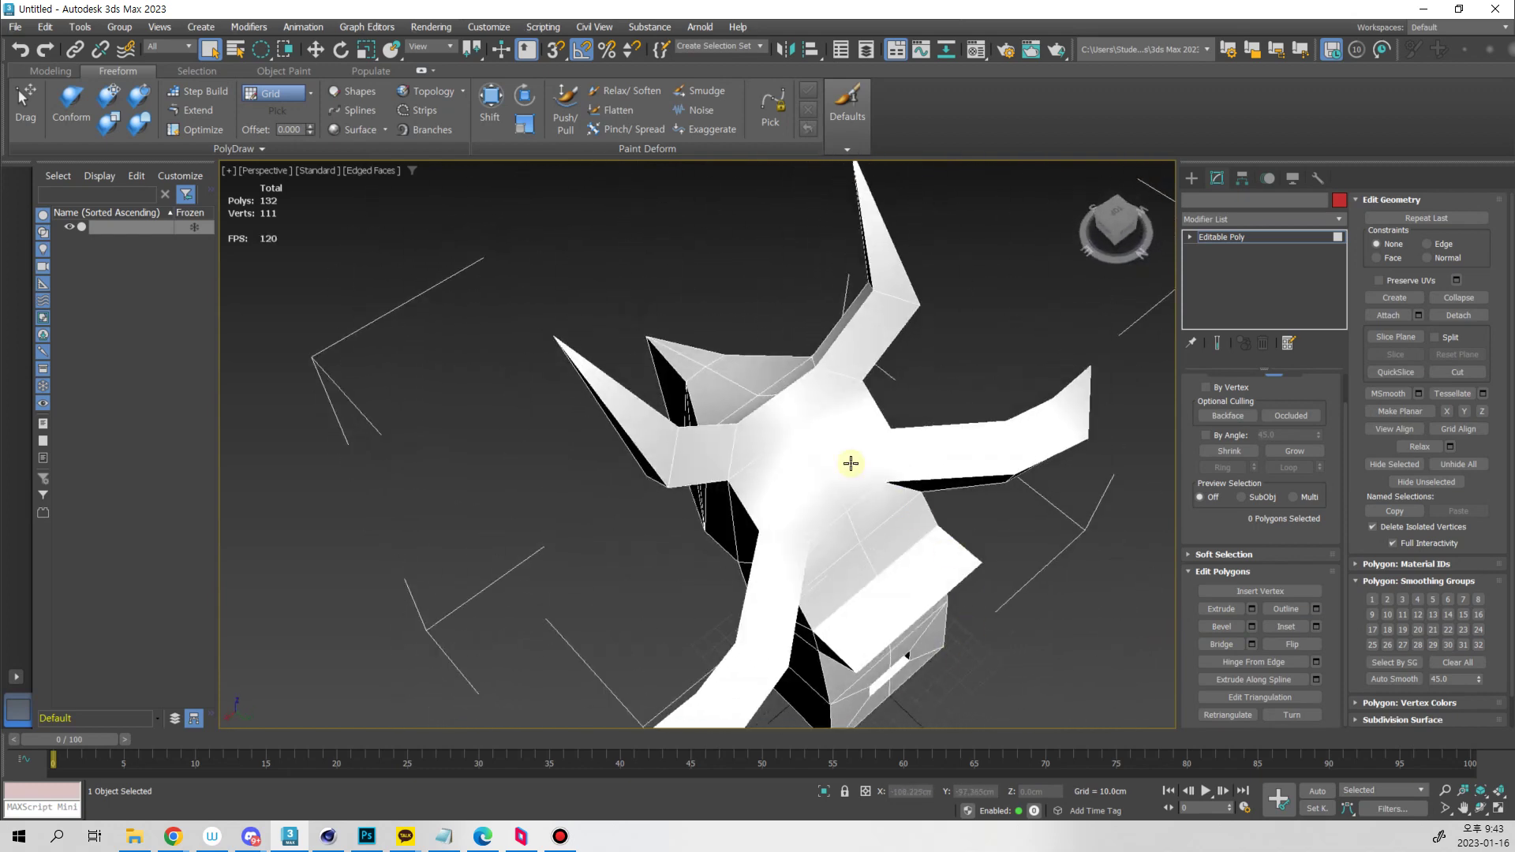
Bevel the two polygons on top of the head in wireframe view with a 10 cm height and an outline of about -4.475 cm
click(803, 445)
alt+middle_drag(837, 437, 932, 545)
key(F3)
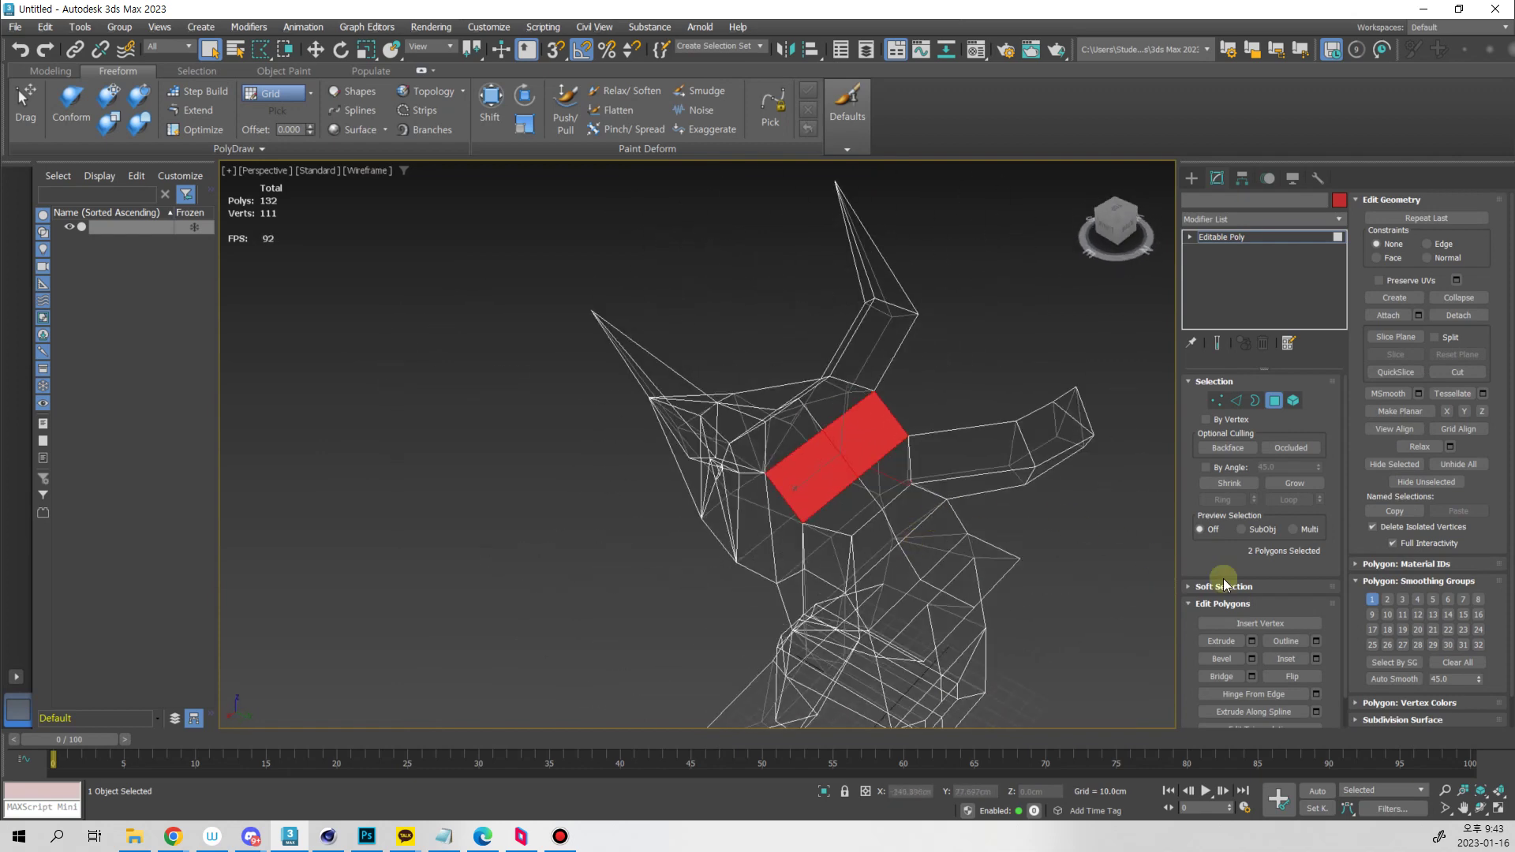
click(1253, 660)
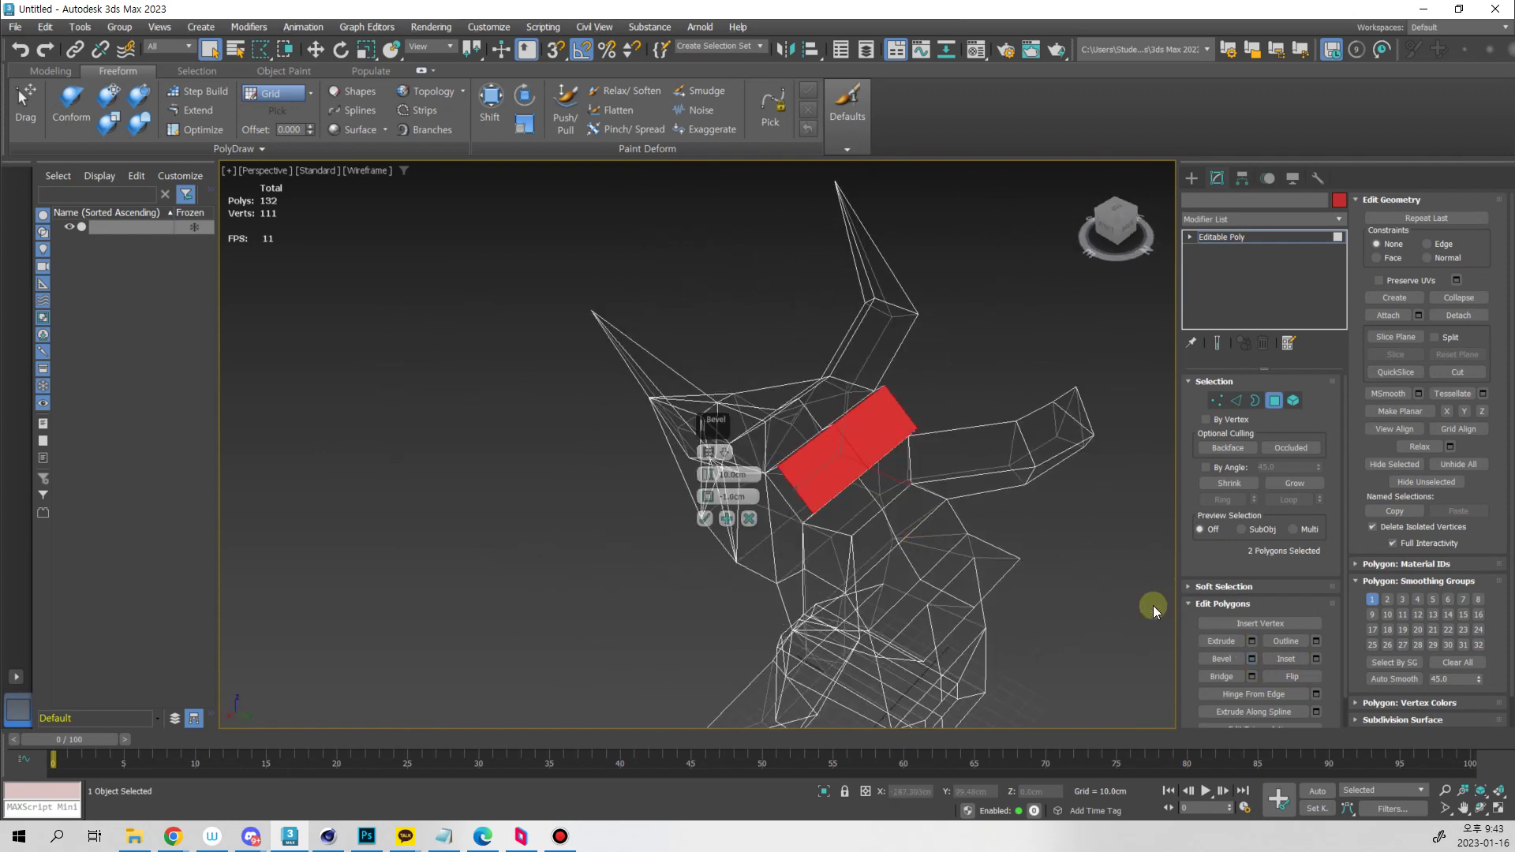
drag(710, 506, 711, 537)
click(704, 521)
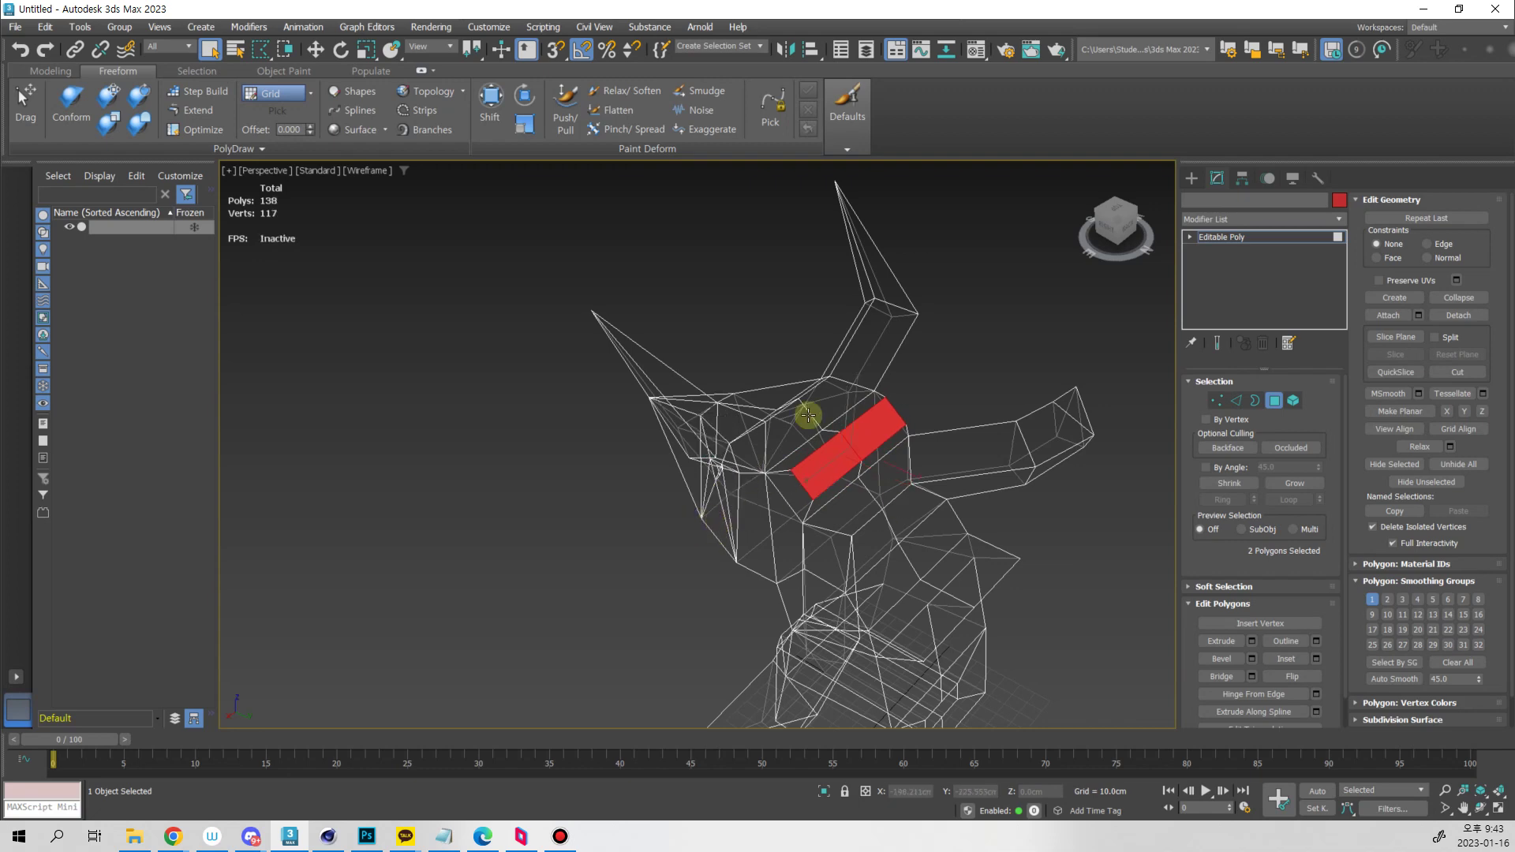
middle_drag(905, 515, 862, 473)
Select the ring of six polygons around the neck by converting an edge selection to polygons
click(983, 517)
alt+middle_drag(982, 517, 843, 541)
click(829, 531)
key(2)
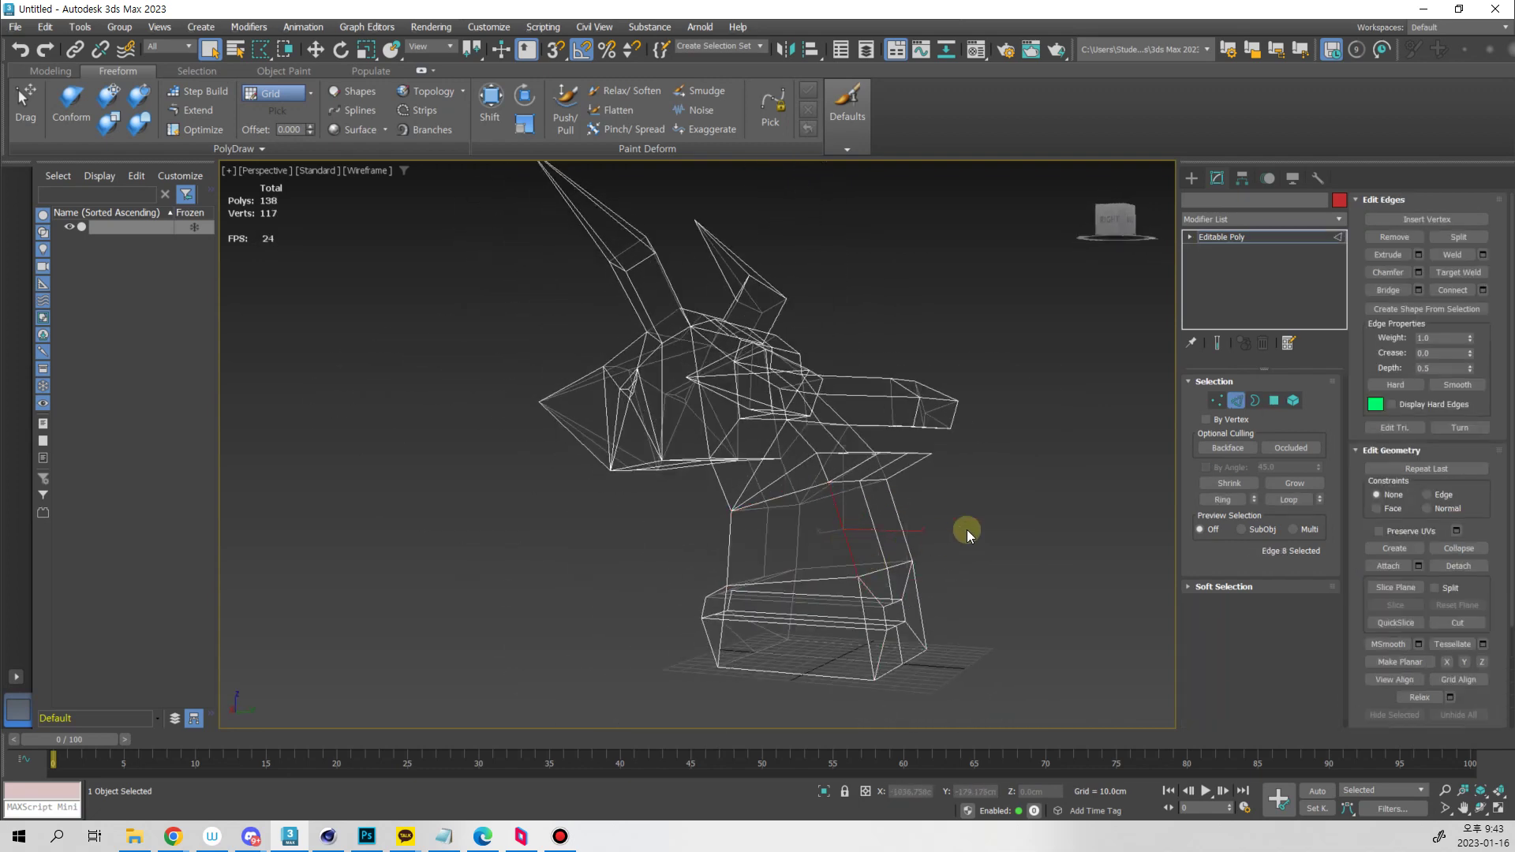
ctrl+click(1275, 400)
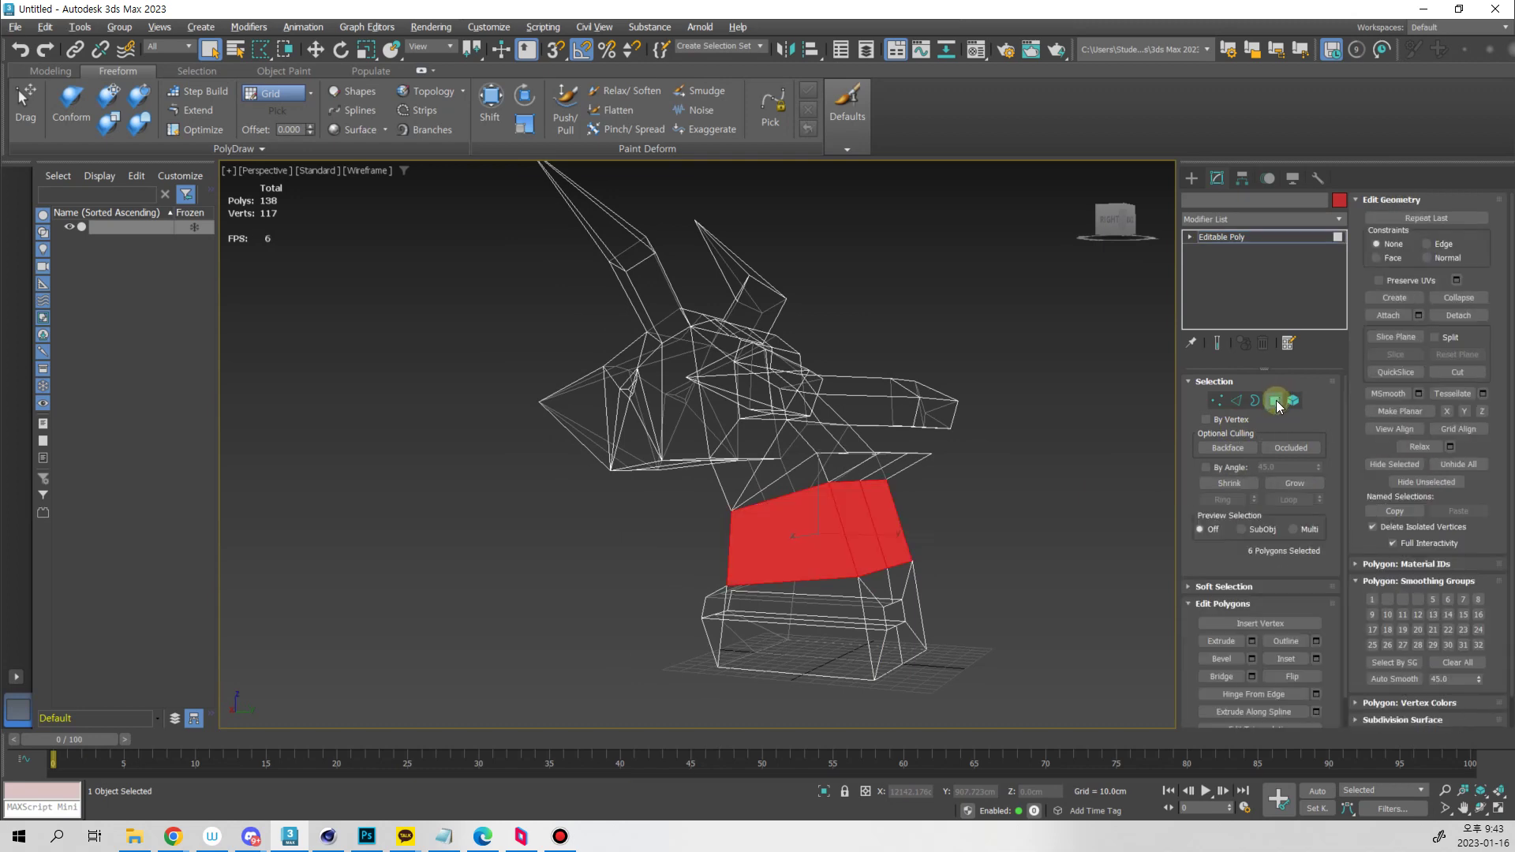
alt+middle_drag(970, 572, 915, 557)
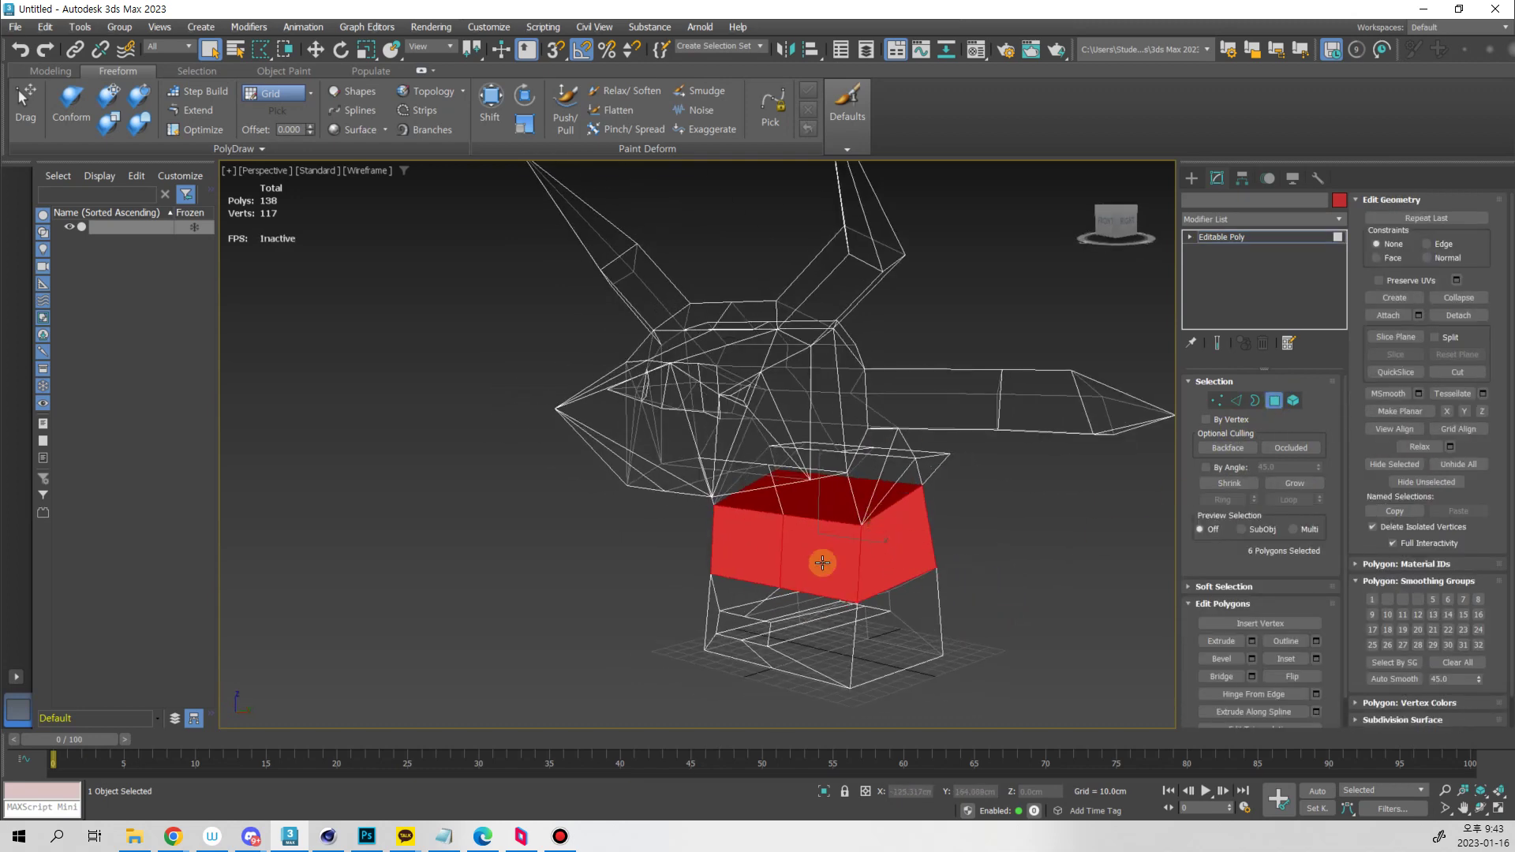
Start a Local Normal bevel on the neck ring with a height of about 45.262 cm and an outline of about -12.717 cm
click(1251, 659)
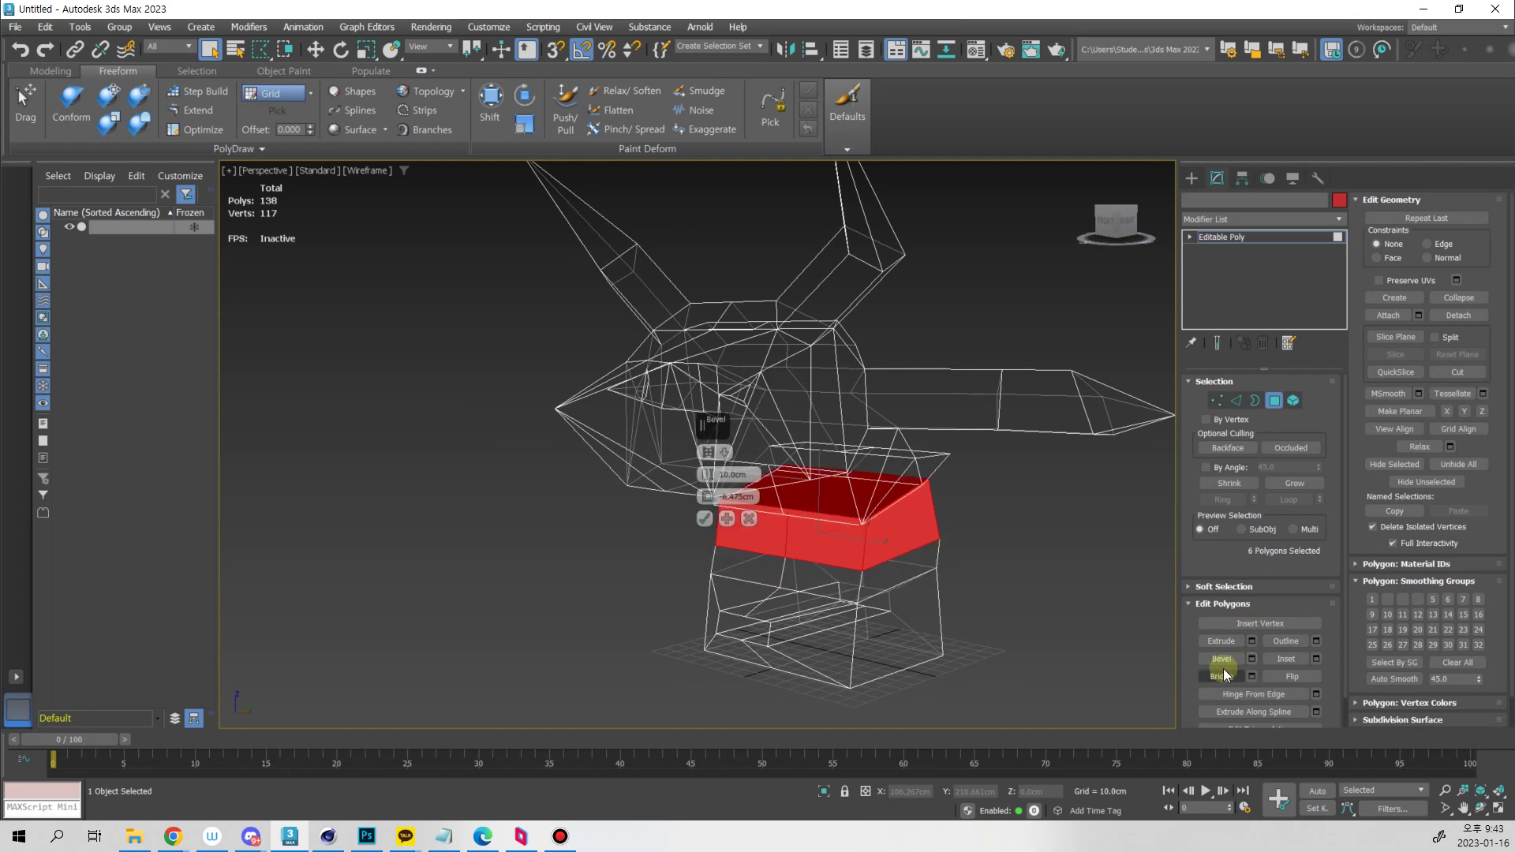
alt+middle_drag(783, 478, 760, 520)
drag(708, 500, 742, 537)
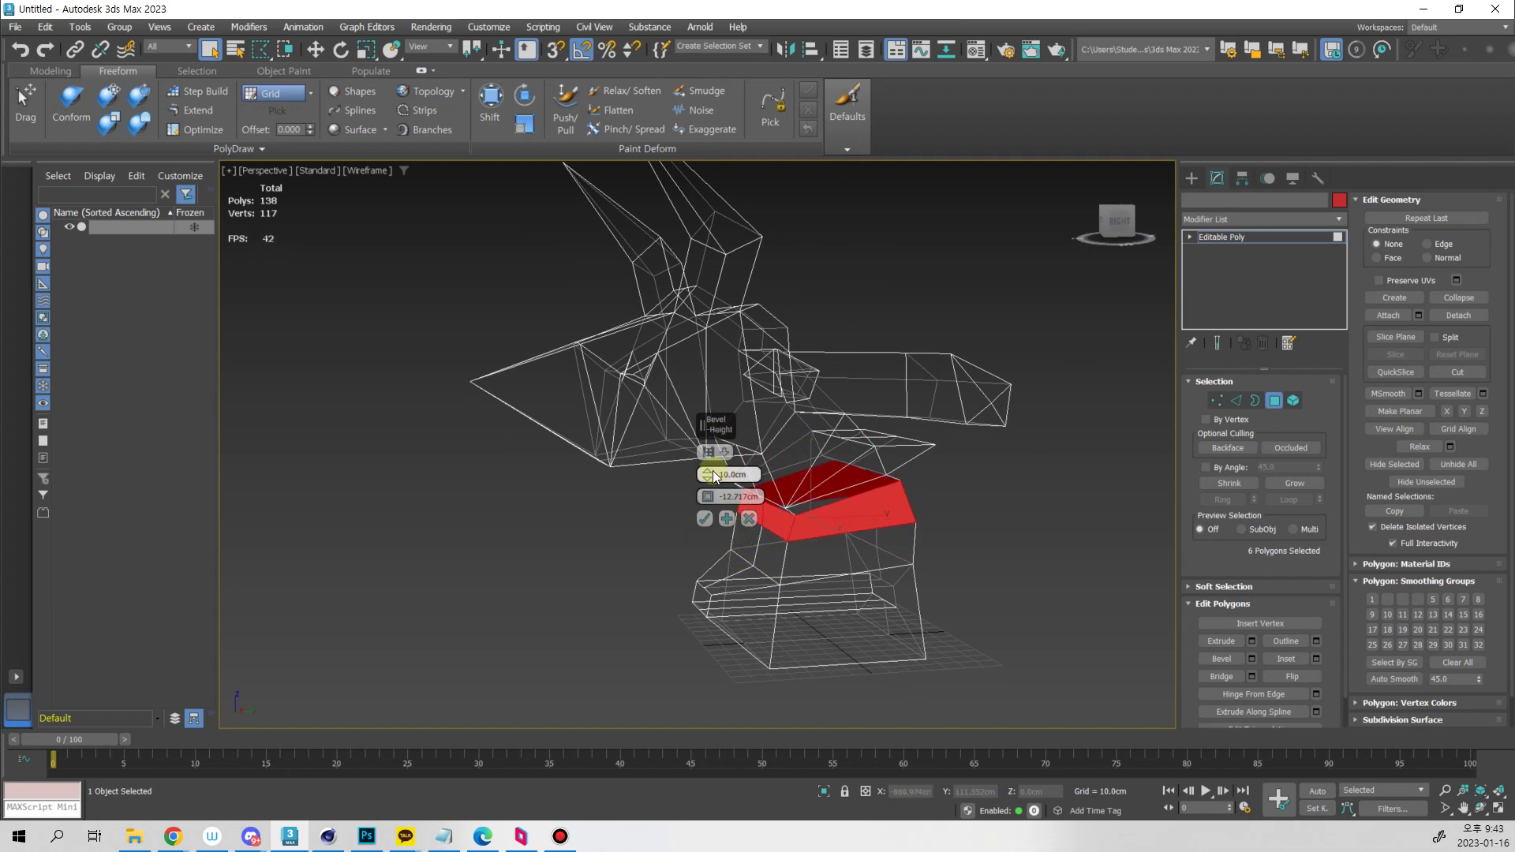
drag(714, 476, 768, 447)
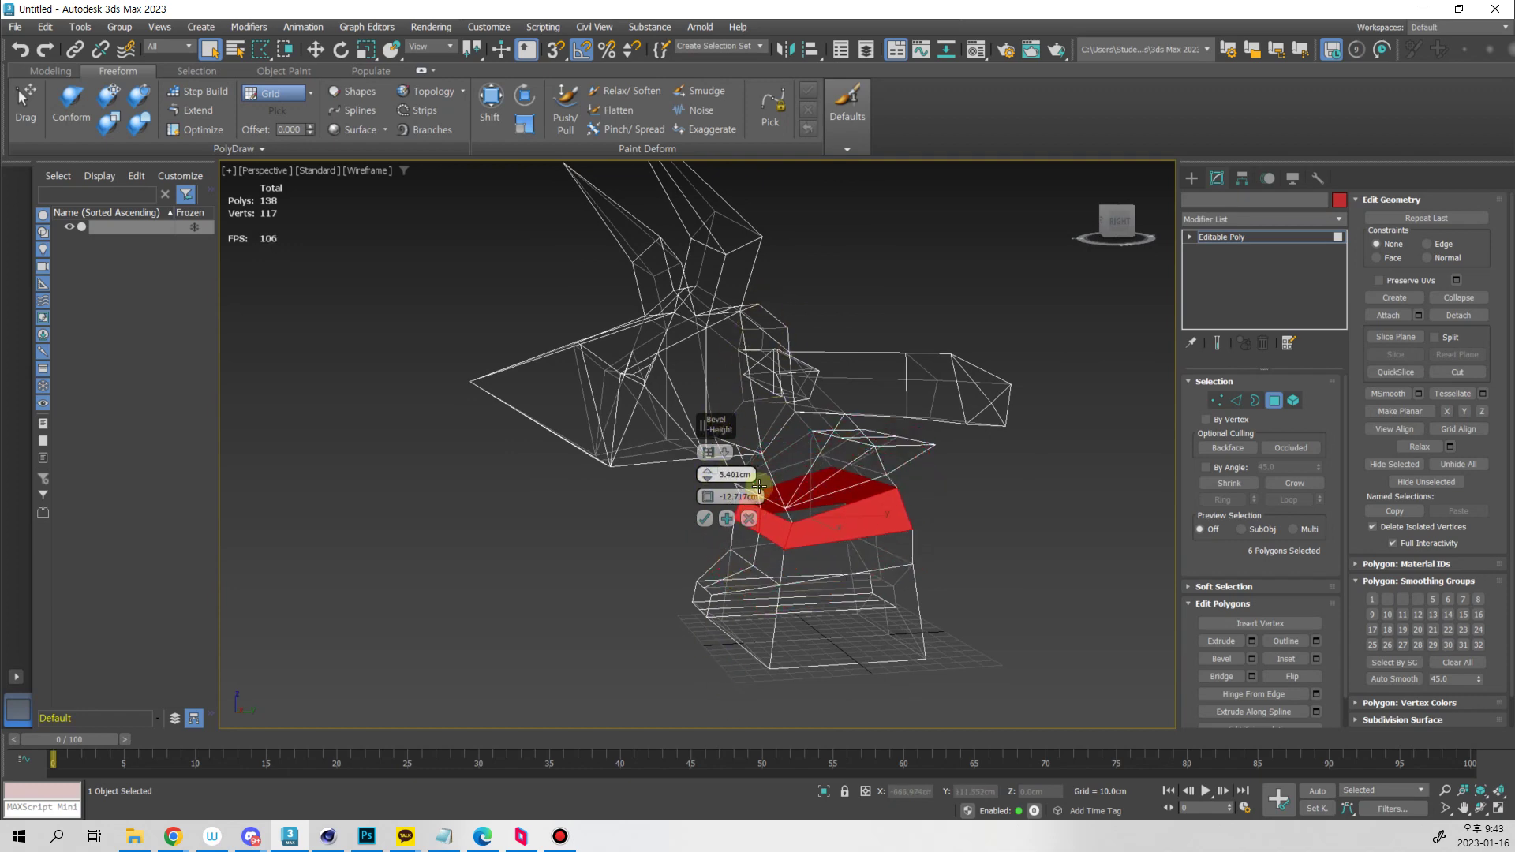
alt+middle_drag(760, 486, 912, 566)
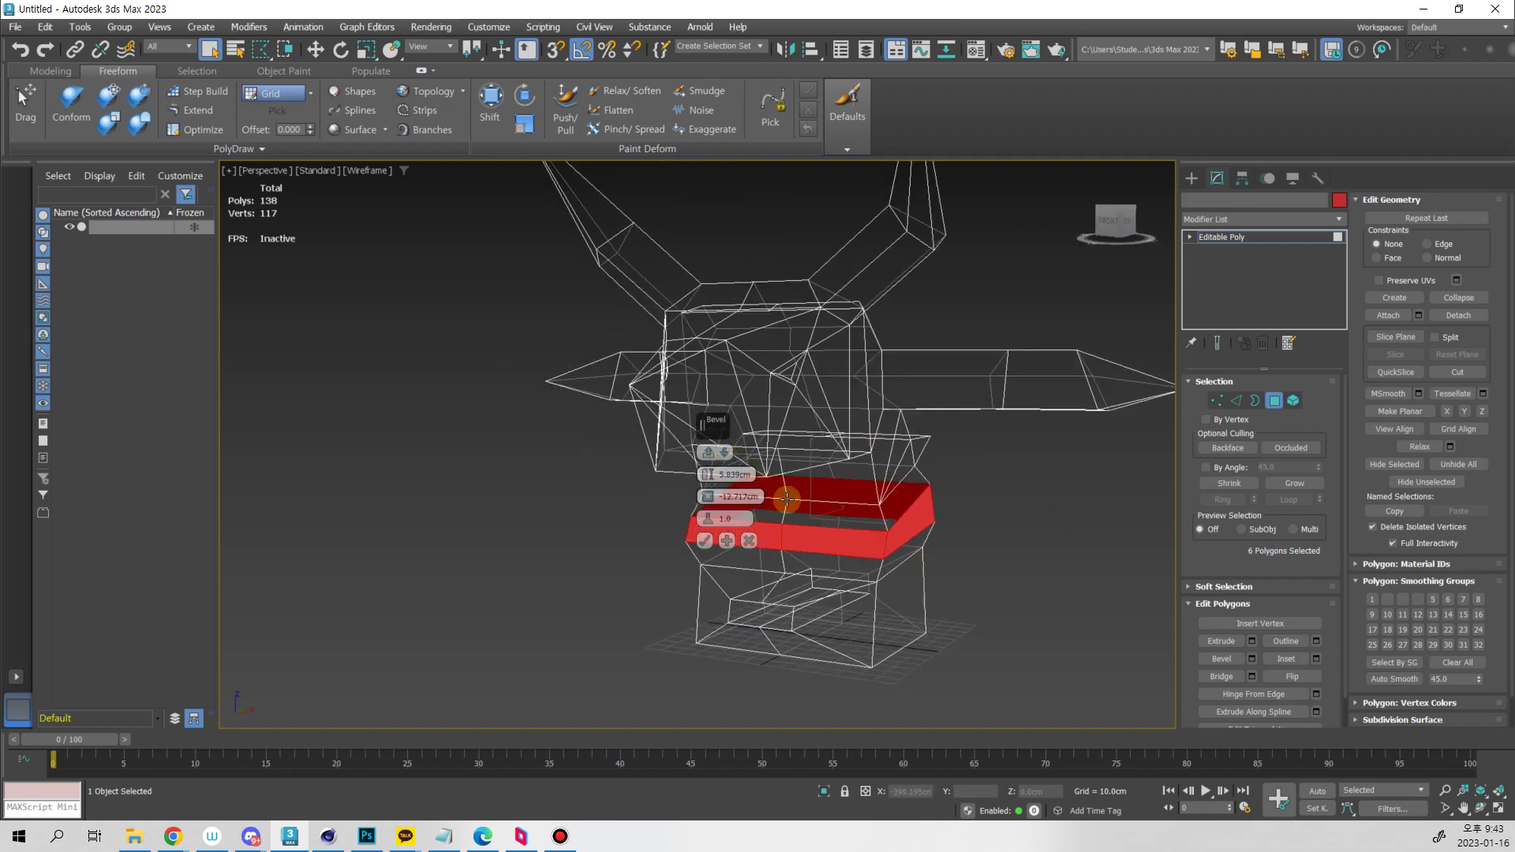
mouse_move(721, 432)
mouse_down()
mouse_move(789, 267)
mouse_move(889, 524)
mouse_up()
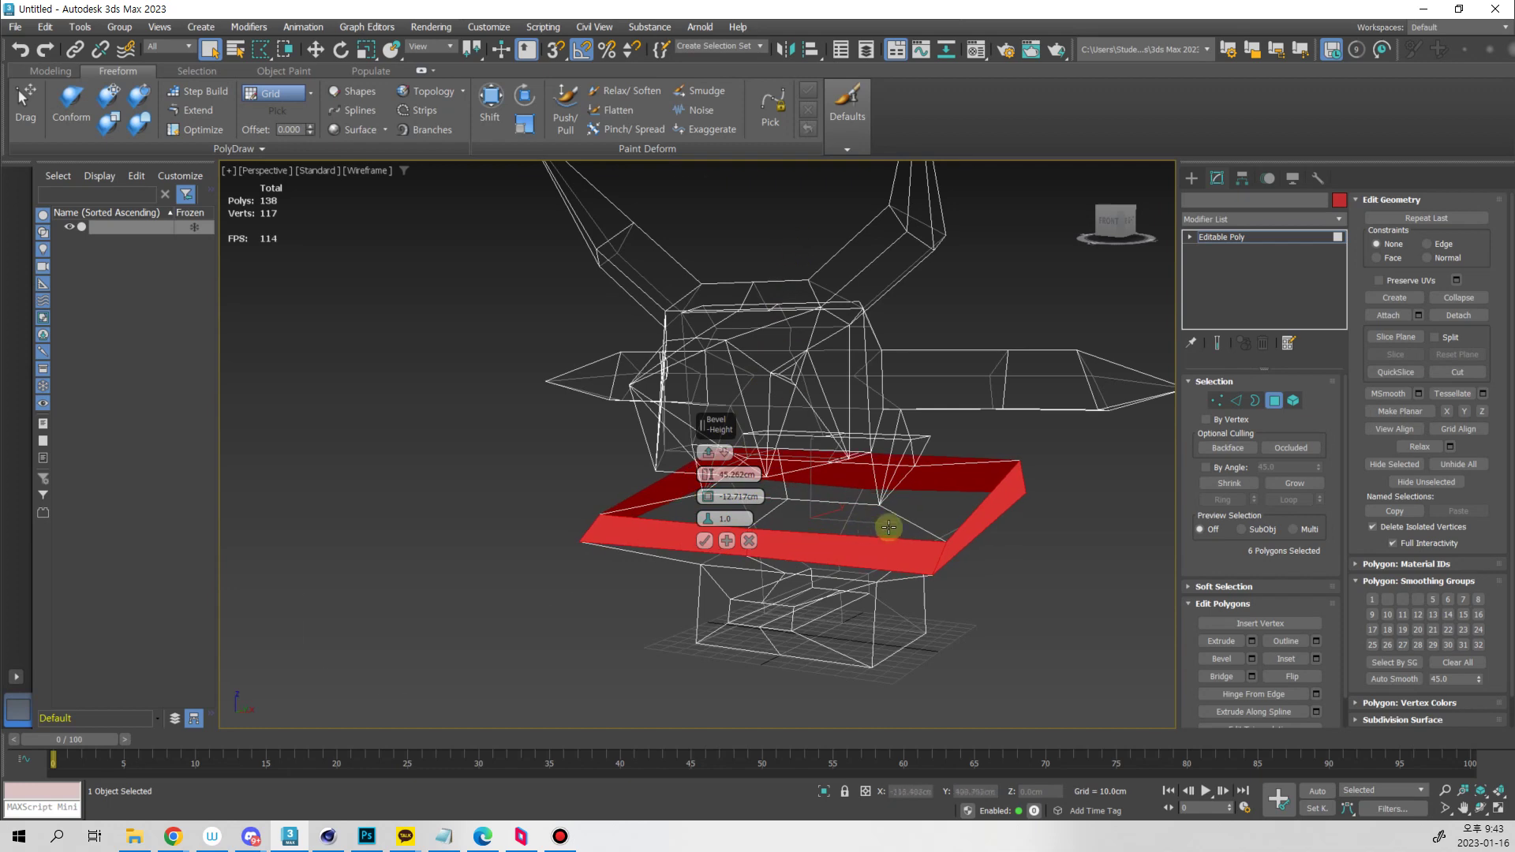
Compare the By Polygon, Group and Local Normal bevel types on the neck ring in shaded view, ending on Local Normal
key(F3)
mouse_move(913, 524)
alt+middle_down()
mouse_move(1036, 537)
mouse_move(774, 522)
mouse_move(749, 543)
mouse_move(921, 535)
alt+middle_up()
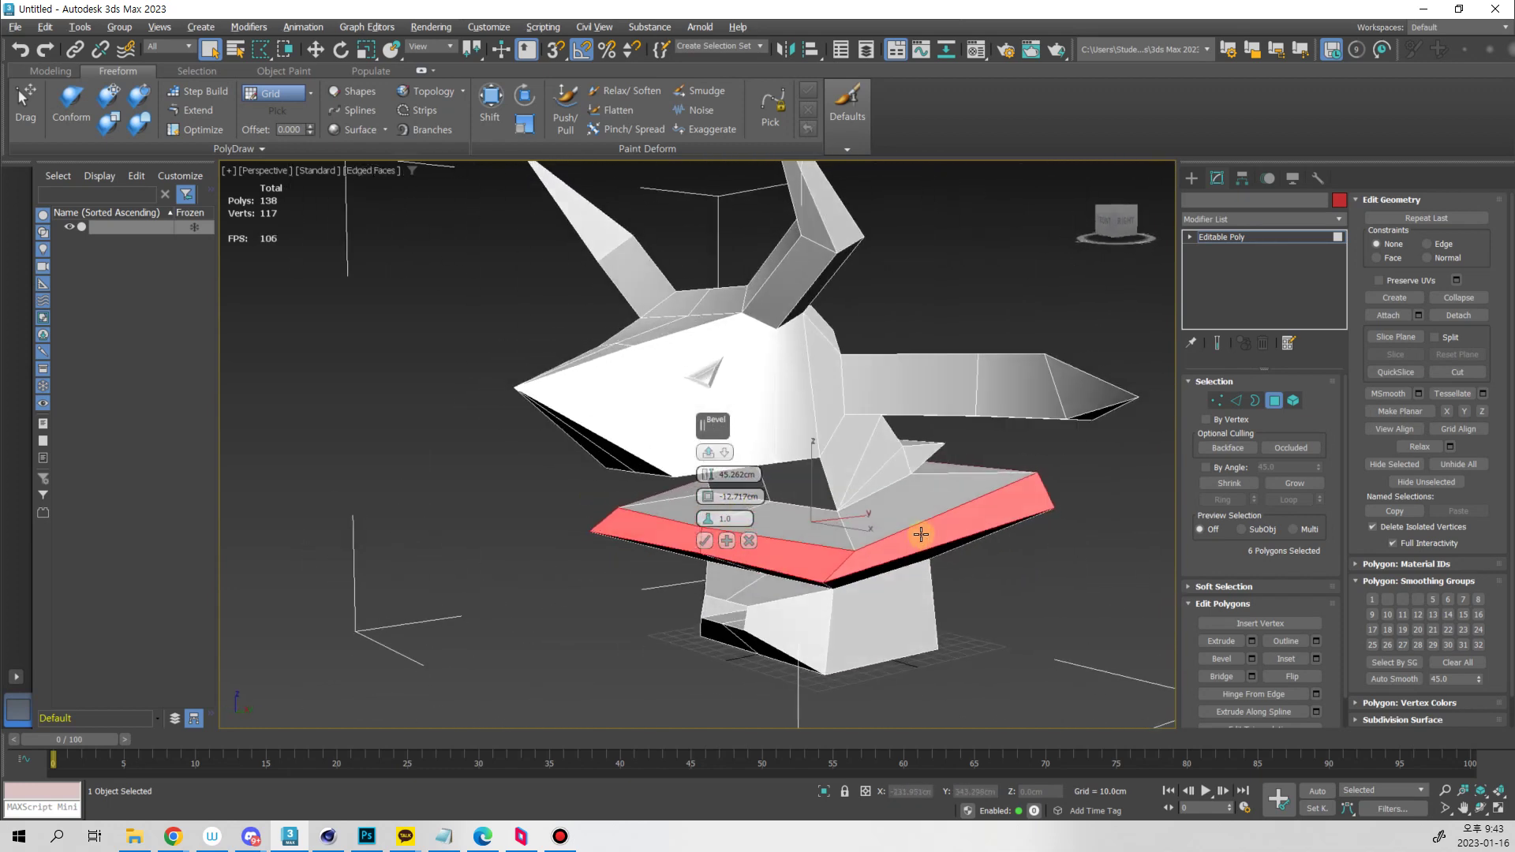
click(730, 454)
click(776, 501)
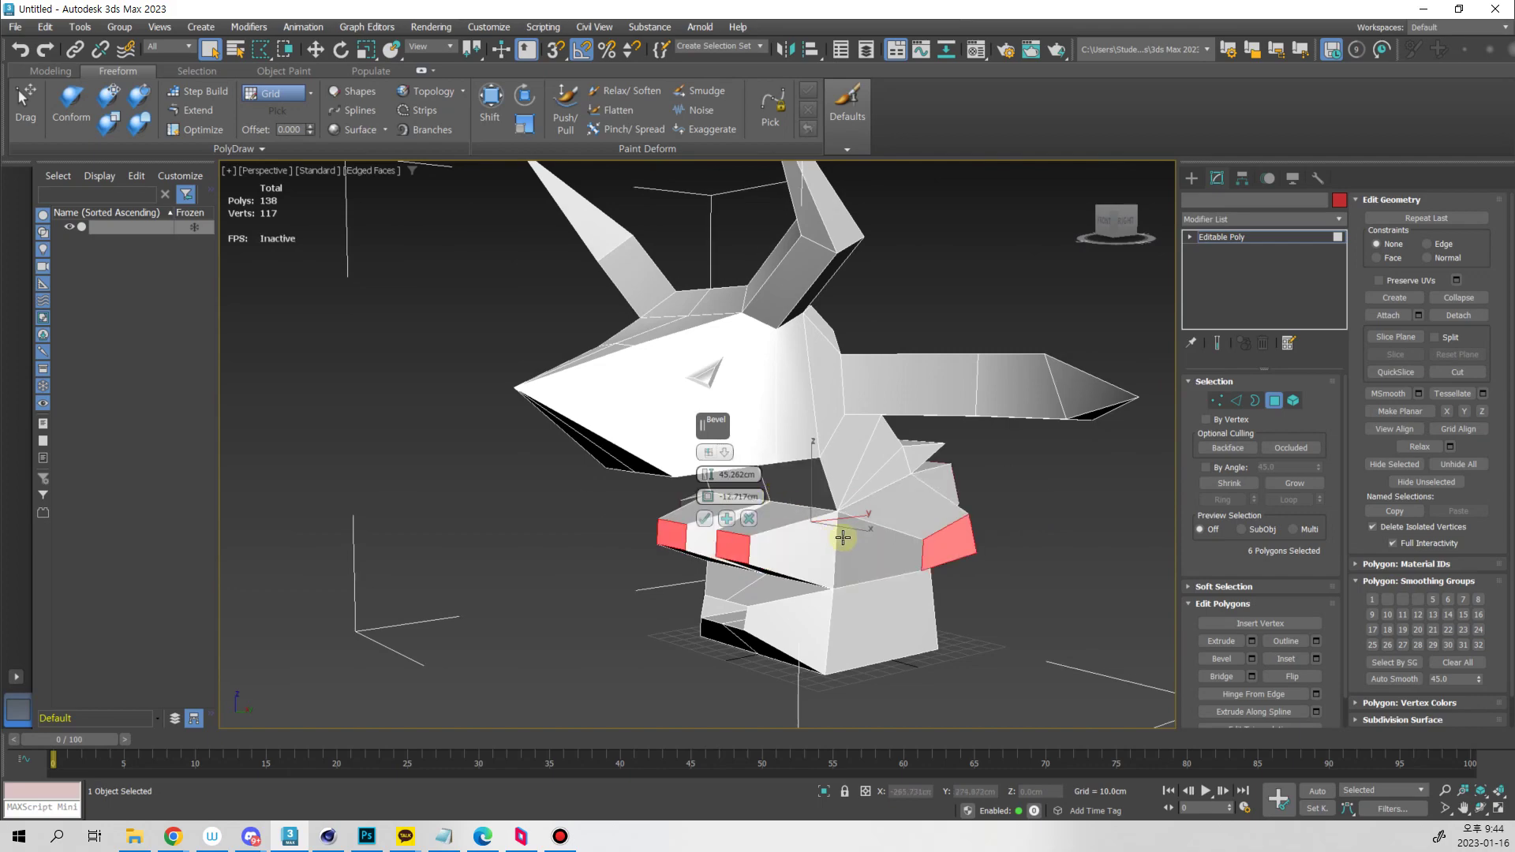
mouse_move(845, 531)
alt+middle_down()
mouse_move(1039, 531)
mouse_move(1012, 609)
mouse_move(960, 581)
mouse_move(1024, 528)
mouse_move(1029, 569)
mouse_move(989, 574)
mouse_move(868, 537)
alt+middle_up()
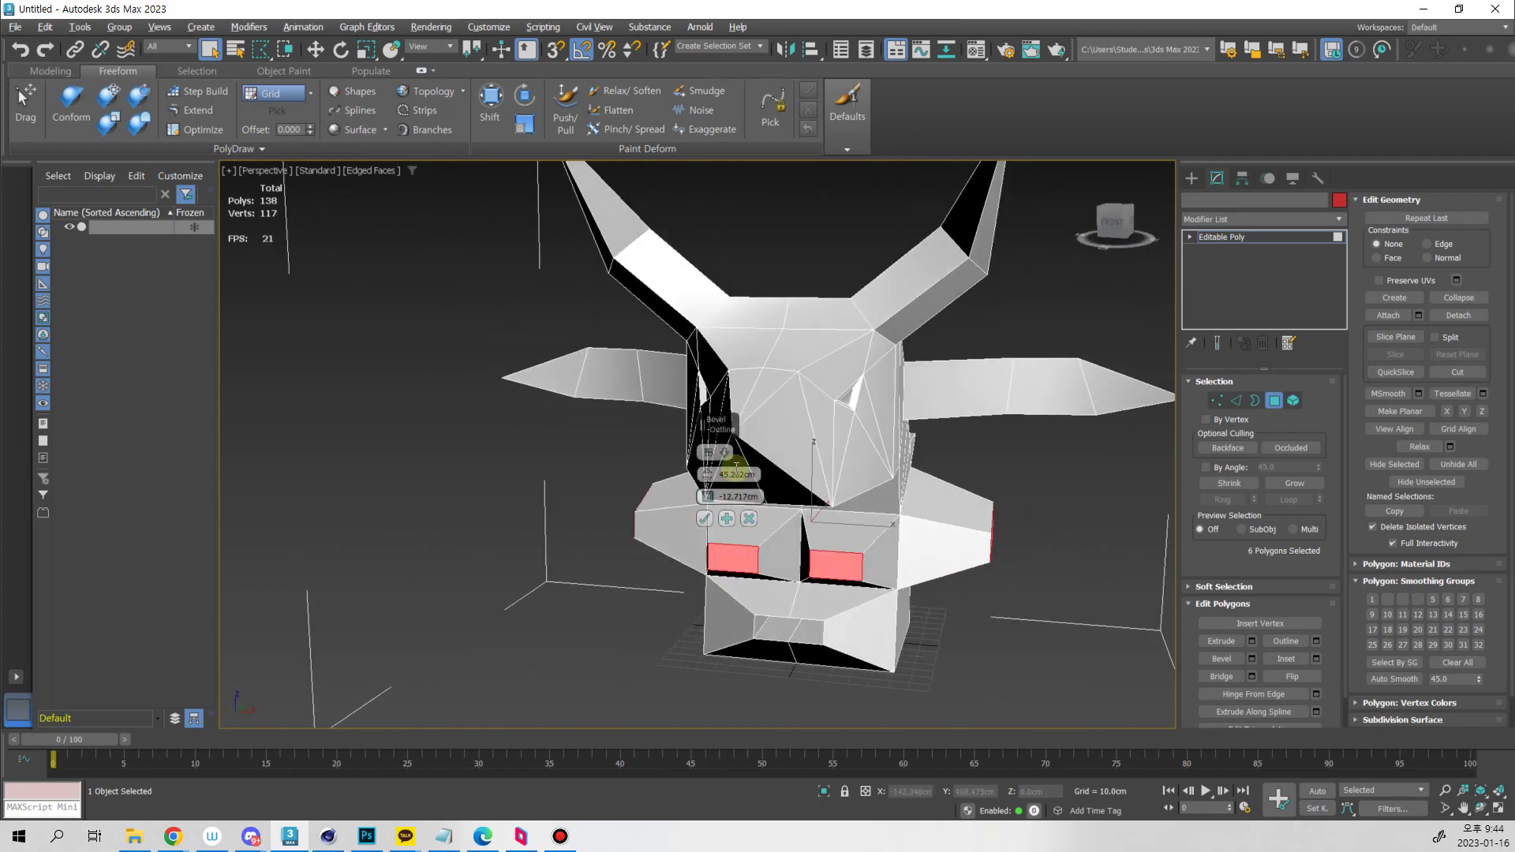
click(726, 454)
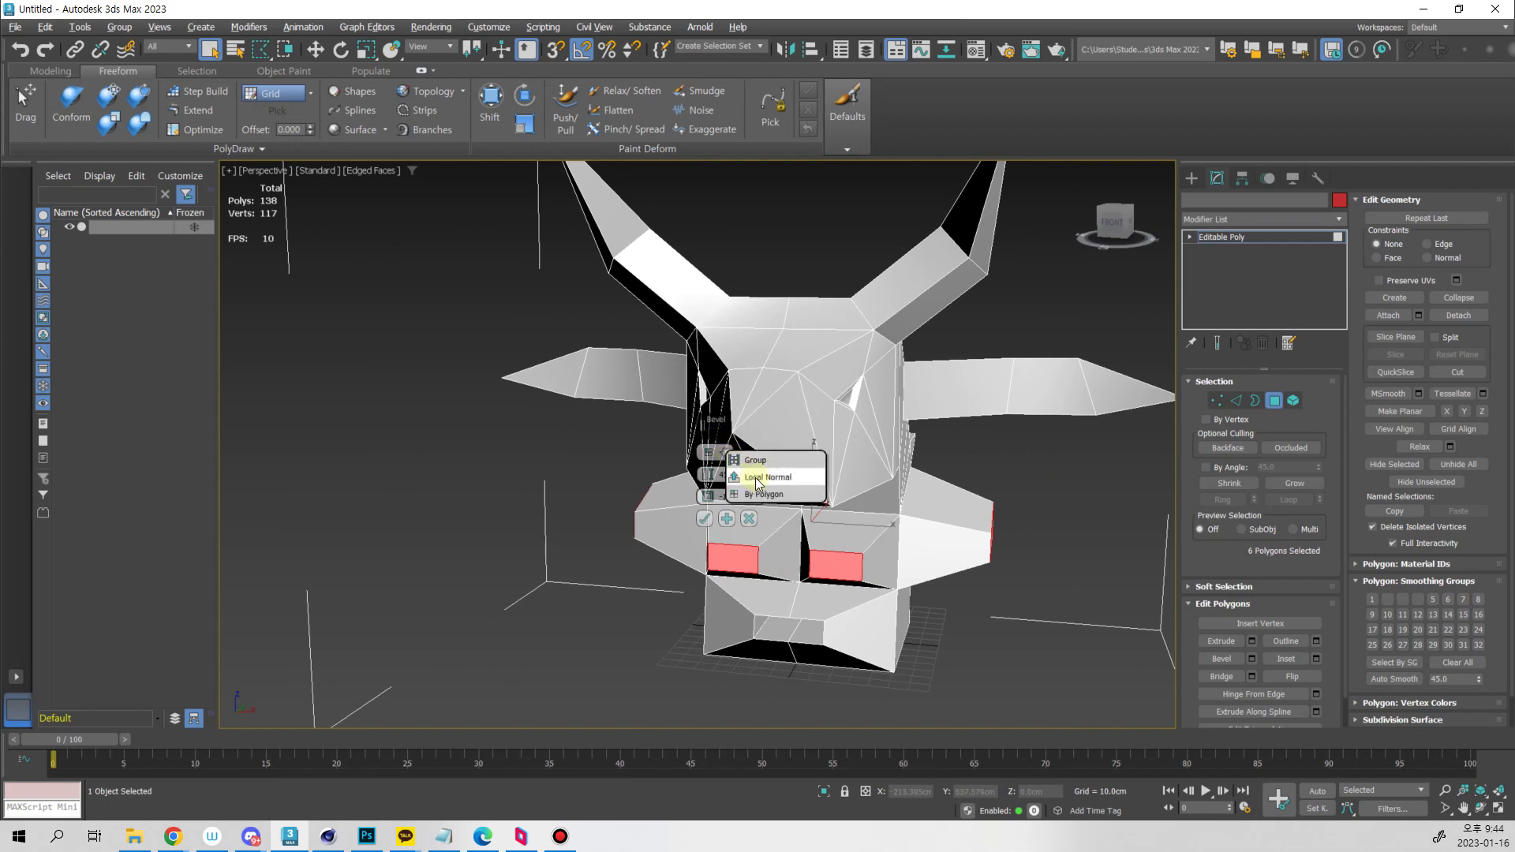
click(755, 479)
click(723, 454)
click(739, 465)
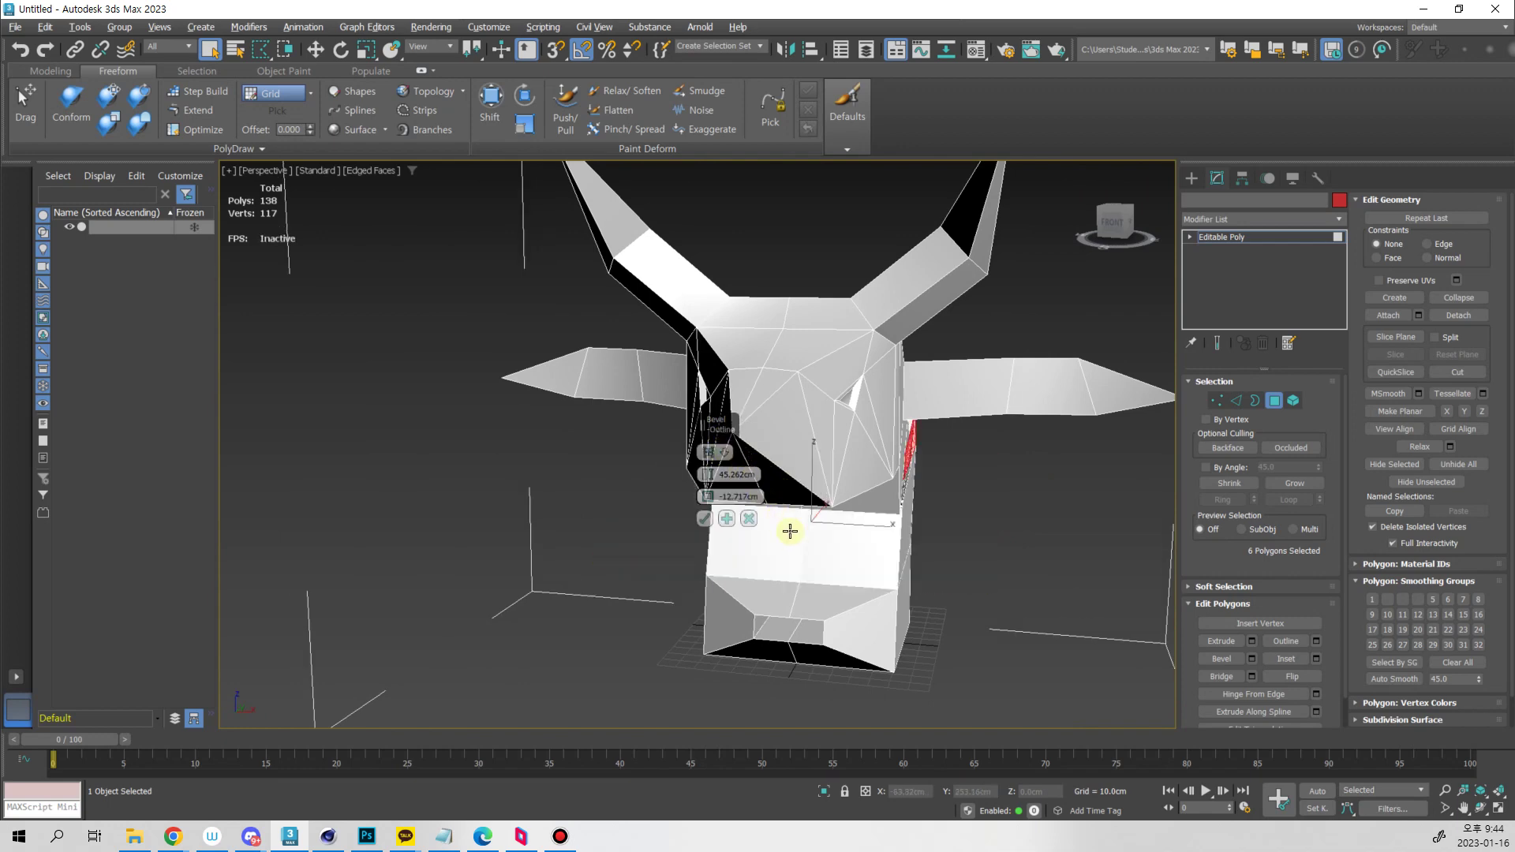
alt+middle_drag(791, 532, 732, 507)
click(722, 456)
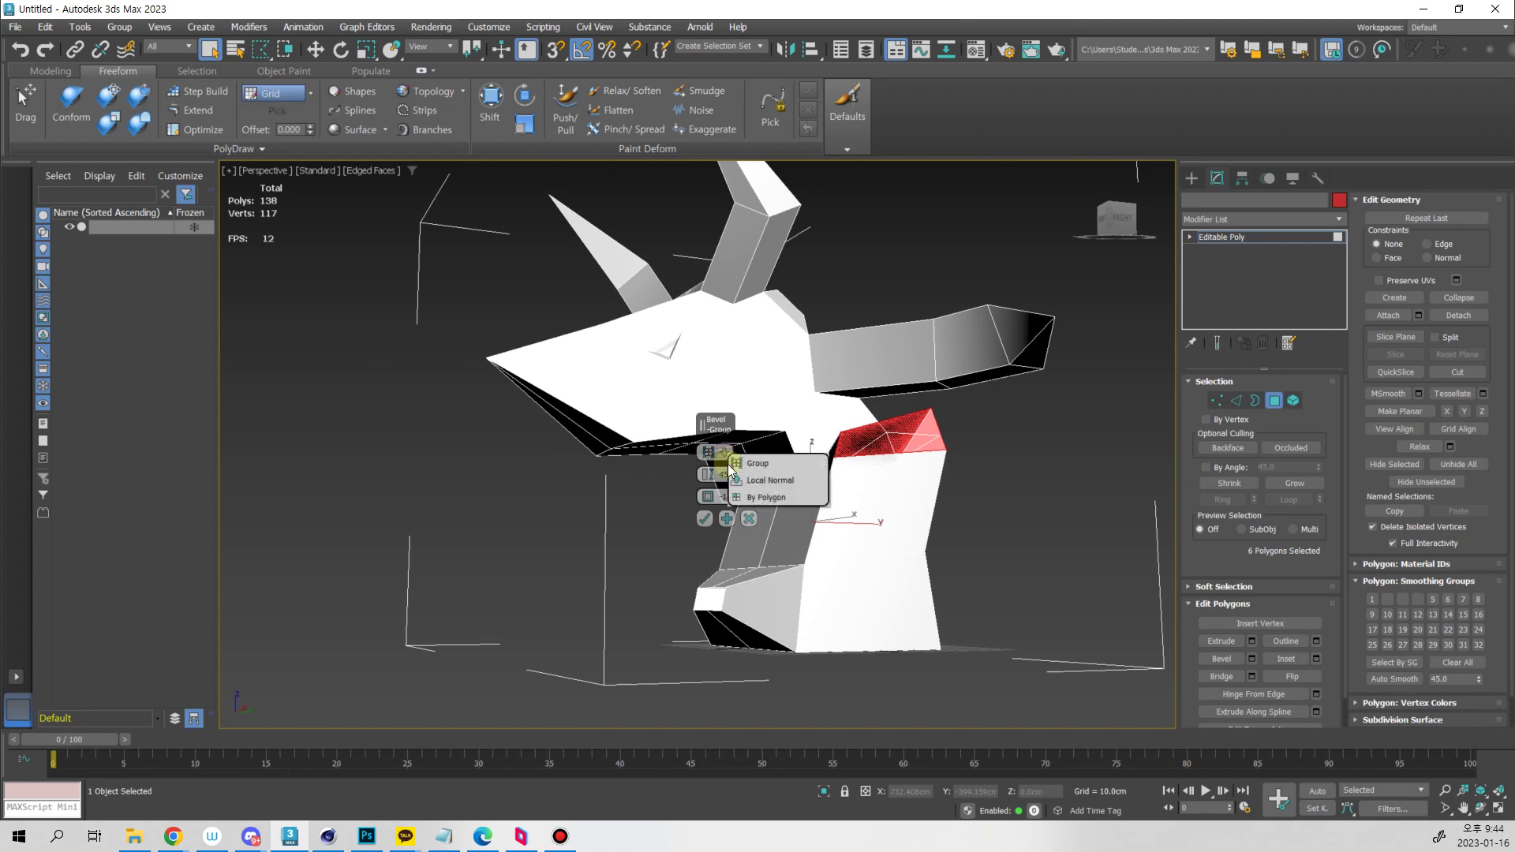
click(735, 483)
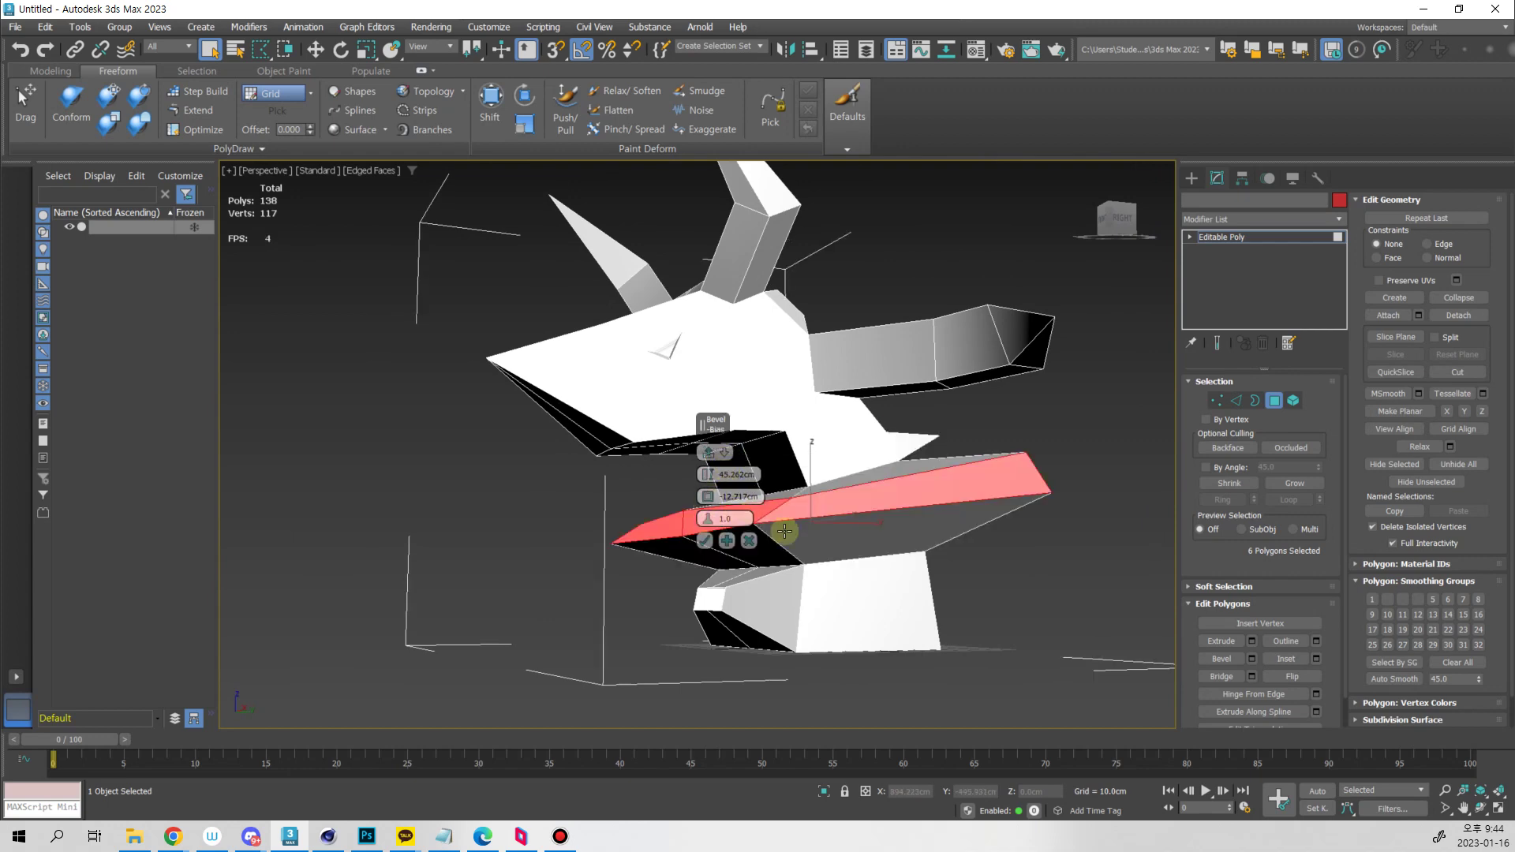
Set the neck bevel's outline to about -11.95 cm, bias to 0 and height to about -14.639 cm, and apply it
alt+middle_drag(785, 531, 873, 535)
drag(713, 498, 716, 553)
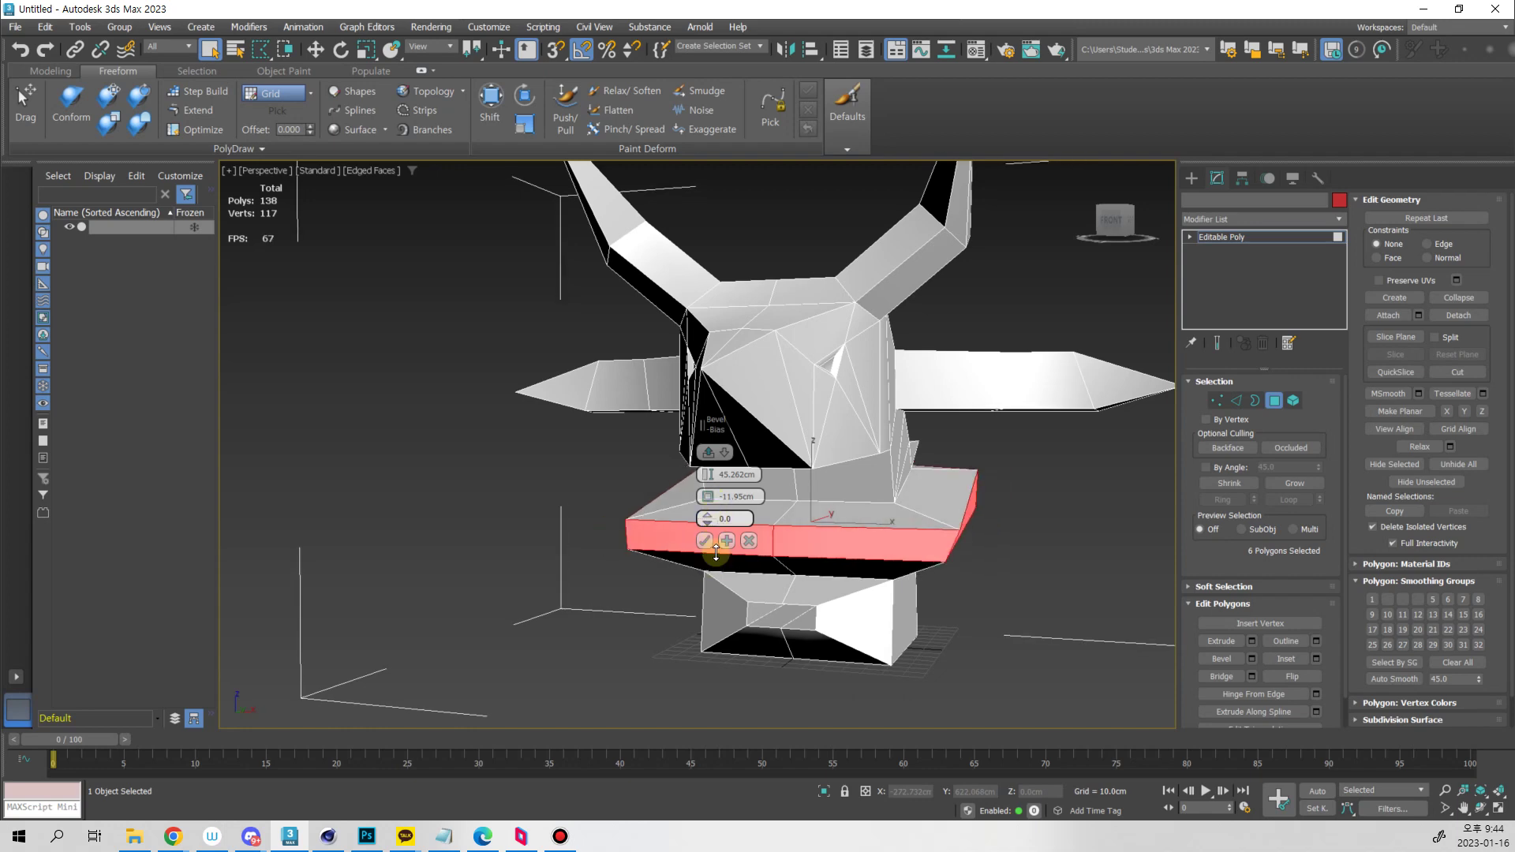
alt+middle_drag(820, 561, 735, 493)
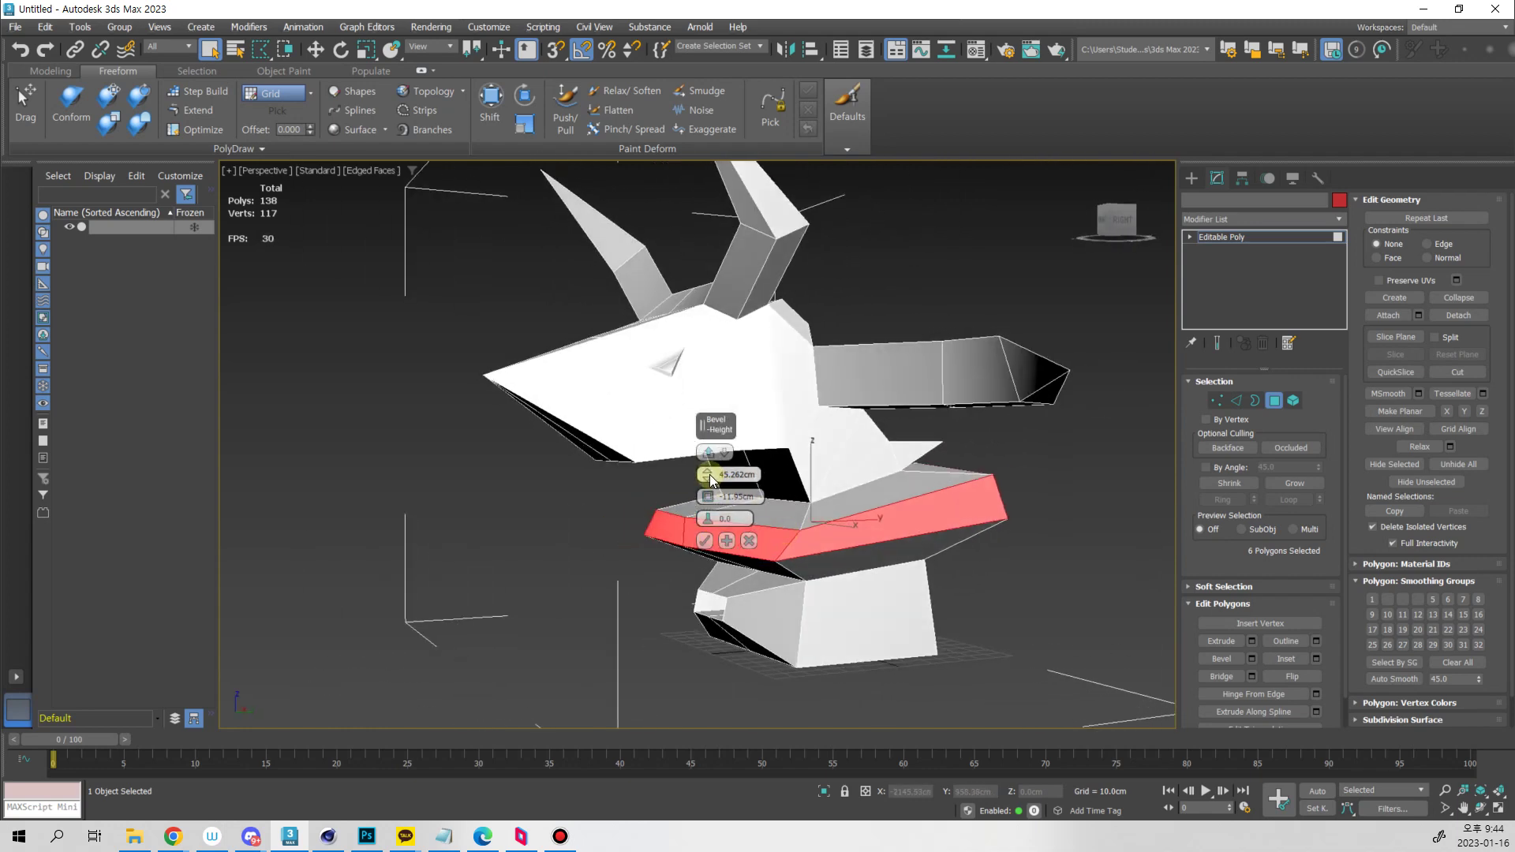
drag(711, 479, 793, 500)
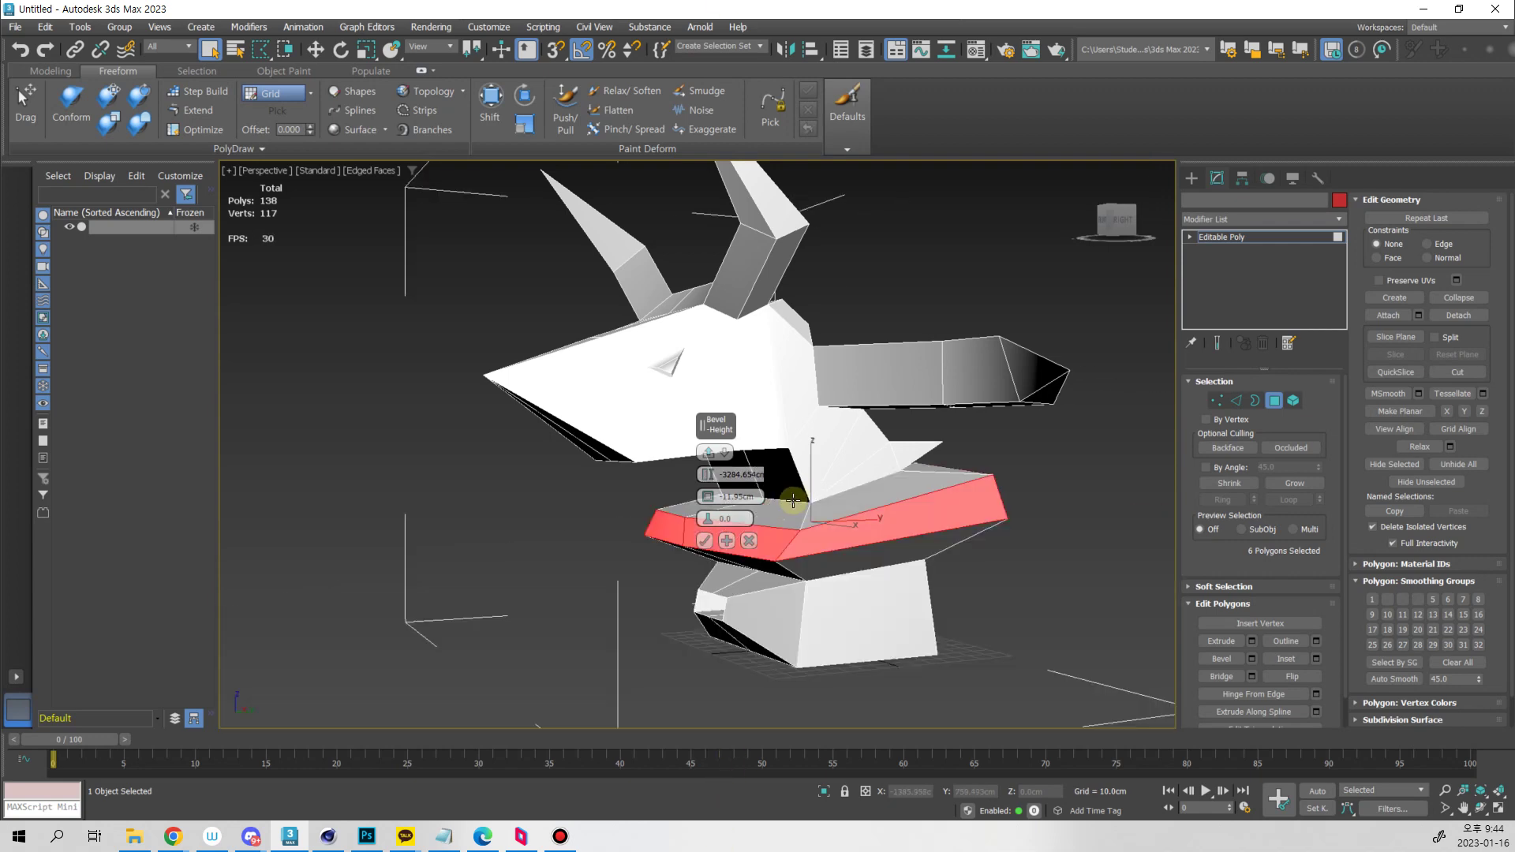
alt+middle_drag(759, 497, 832, 497)
drag(707, 479, 717, 641)
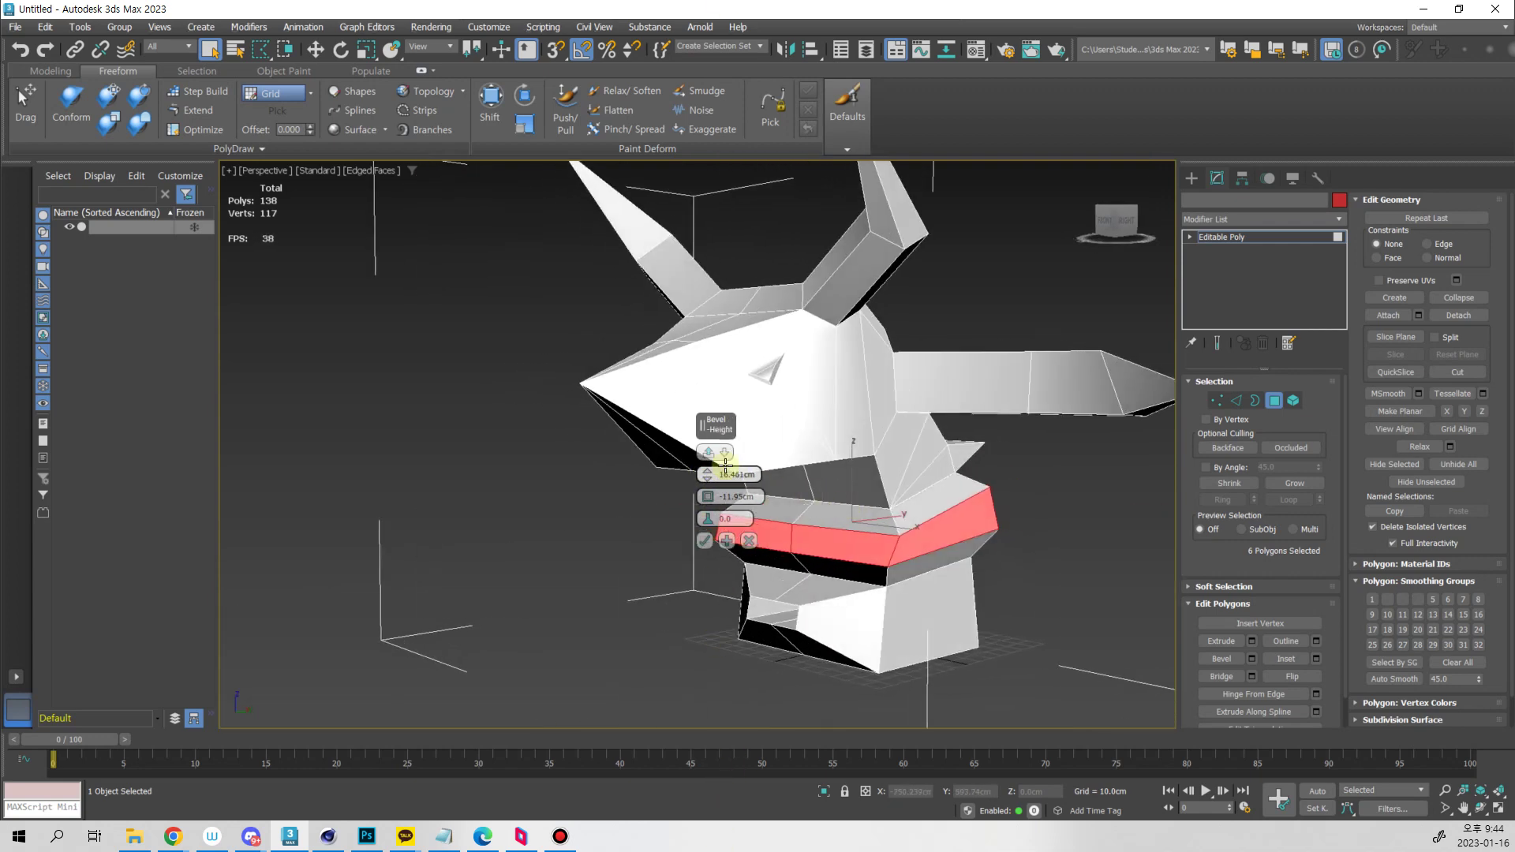
drag(707, 479, 724, 637)
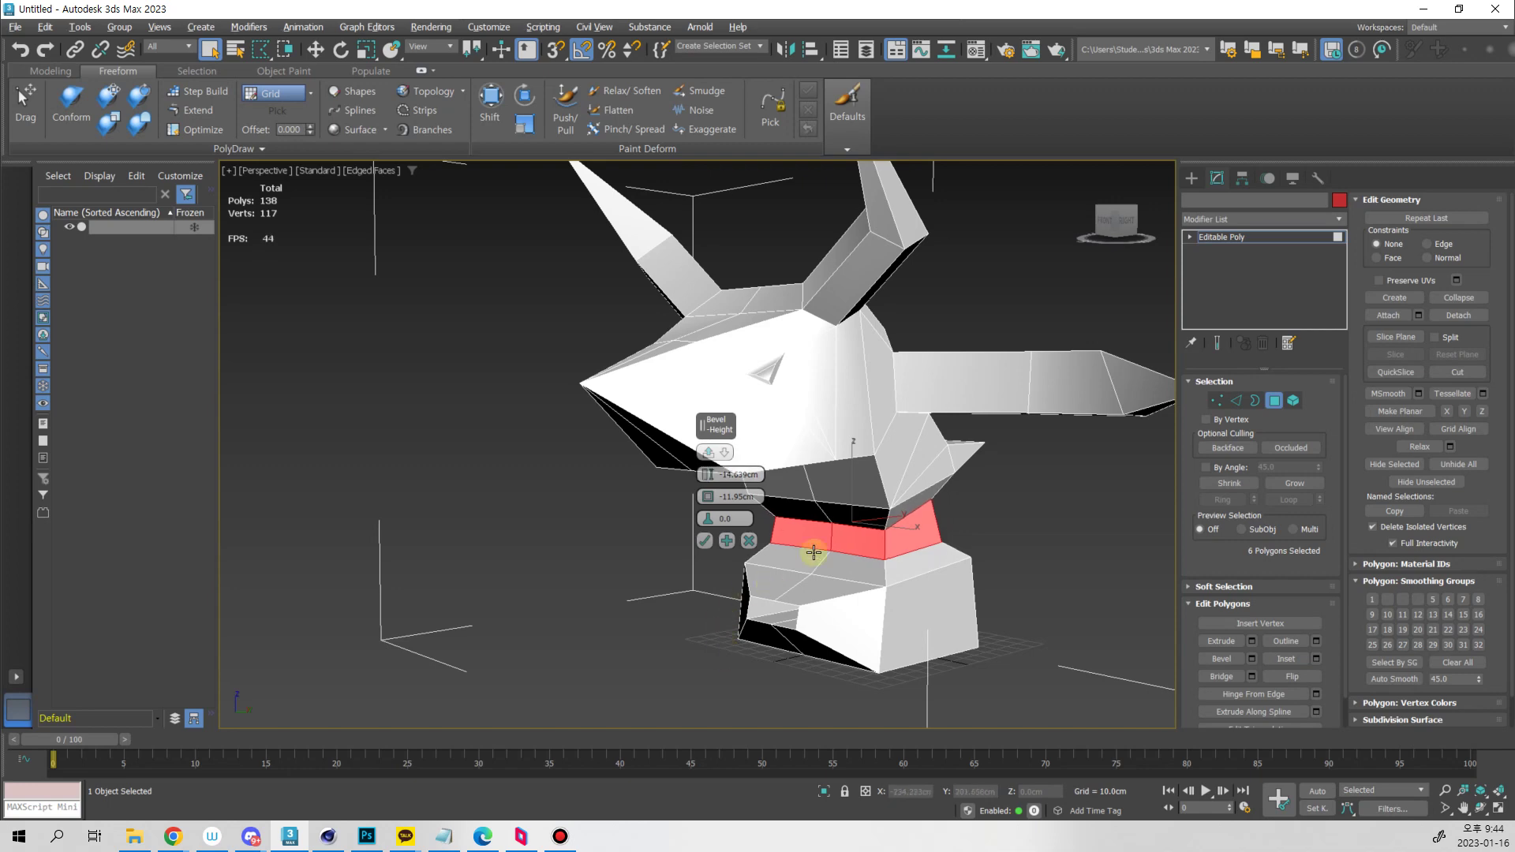
mouse_move(813, 552)
alt+middle_down()
mouse_move(1001, 544)
mouse_move(1065, 508)
mouse_move(824, 547)
alt+middle_up()
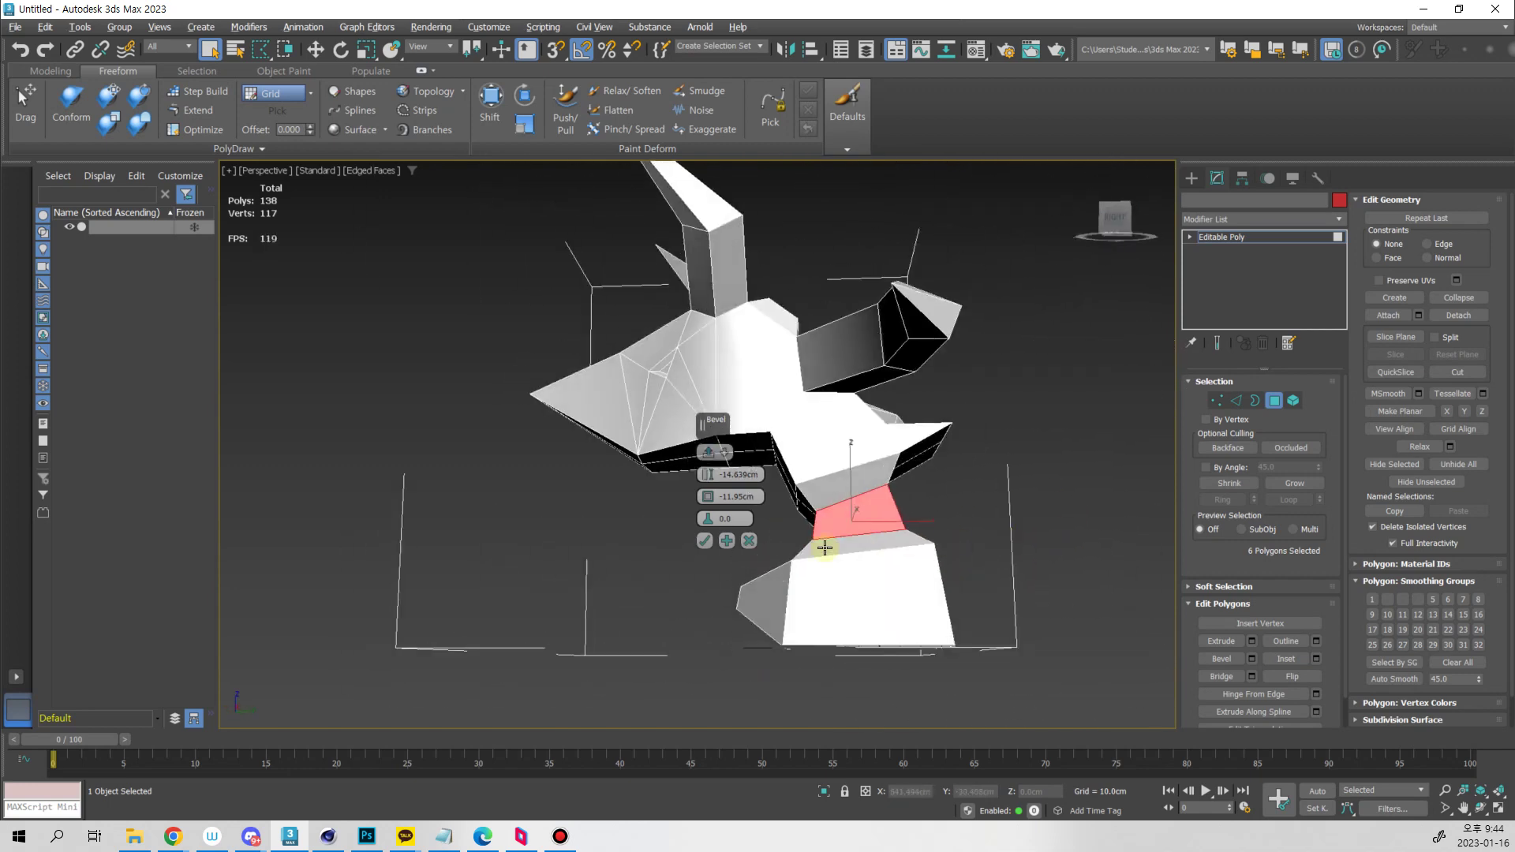
click(705, 541)
Bridge the two polygons on top of the head with the two polygons on its underside in wireframe view
alt+middle_drag(705, 541, 842, 476)
click(1004, 545)
key(F3)
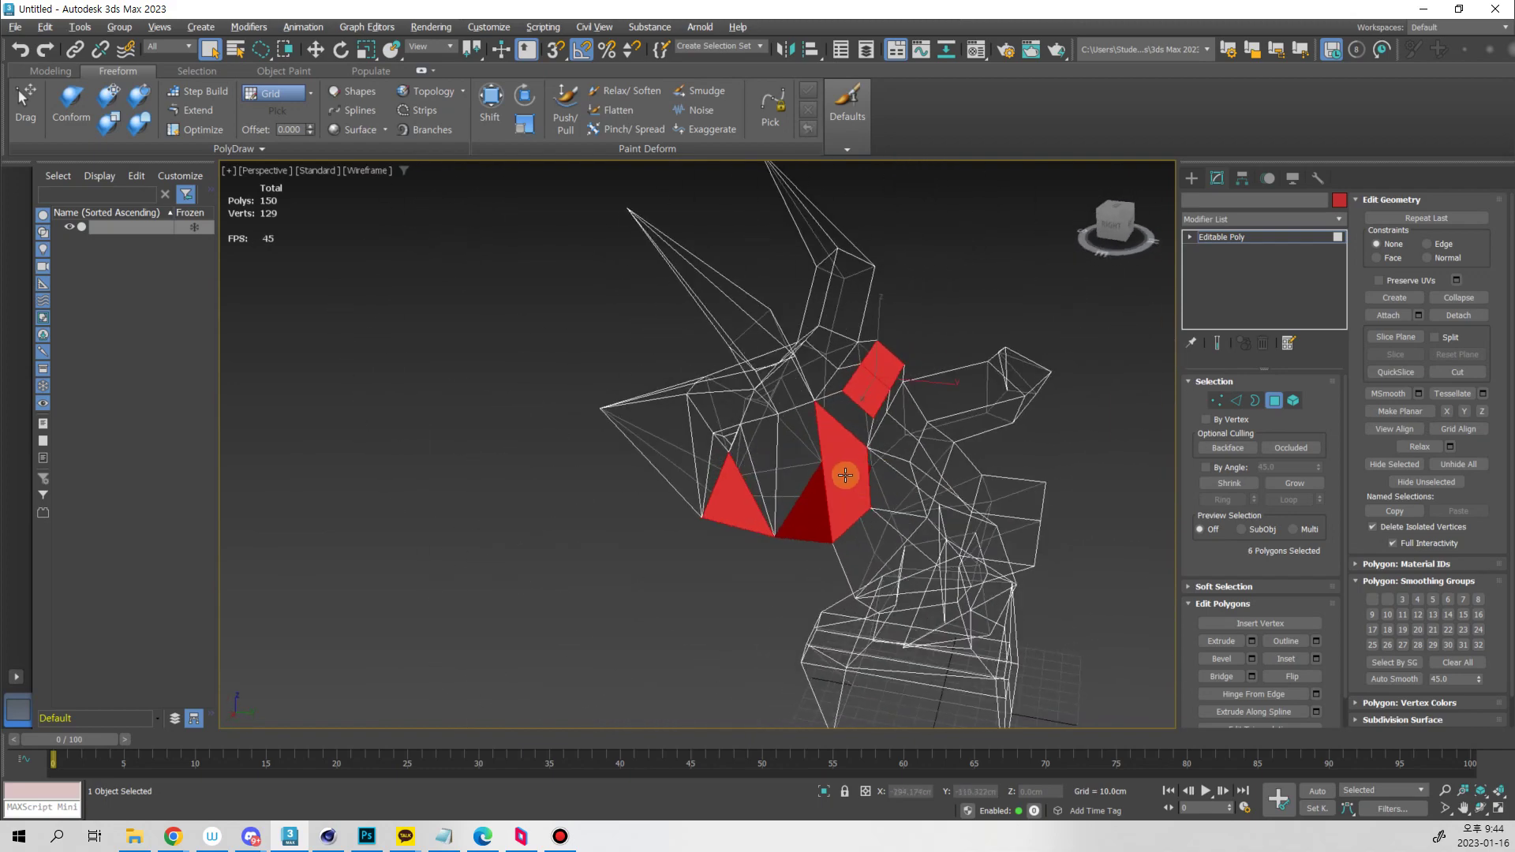
alt+middle_drag(897, 527, 916, 369)
alt+middle_drag(868, 473, 936, 478)
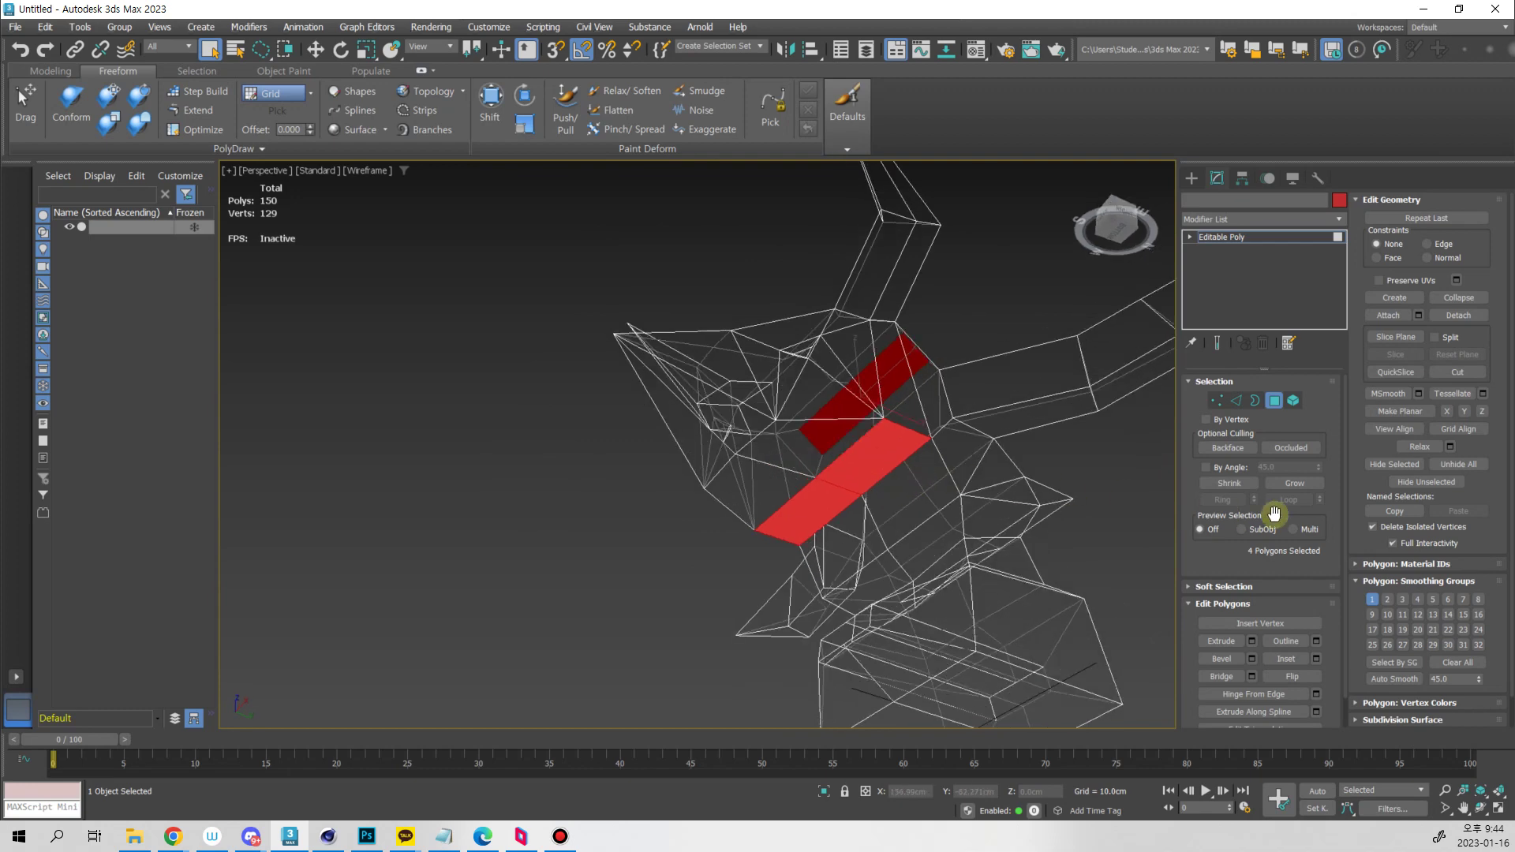
click(1221, 676)
alt+middle_drag(935, 545, 861, 491)
Bridge the small triangular eye polygons on the two sides of the head
key(F3)
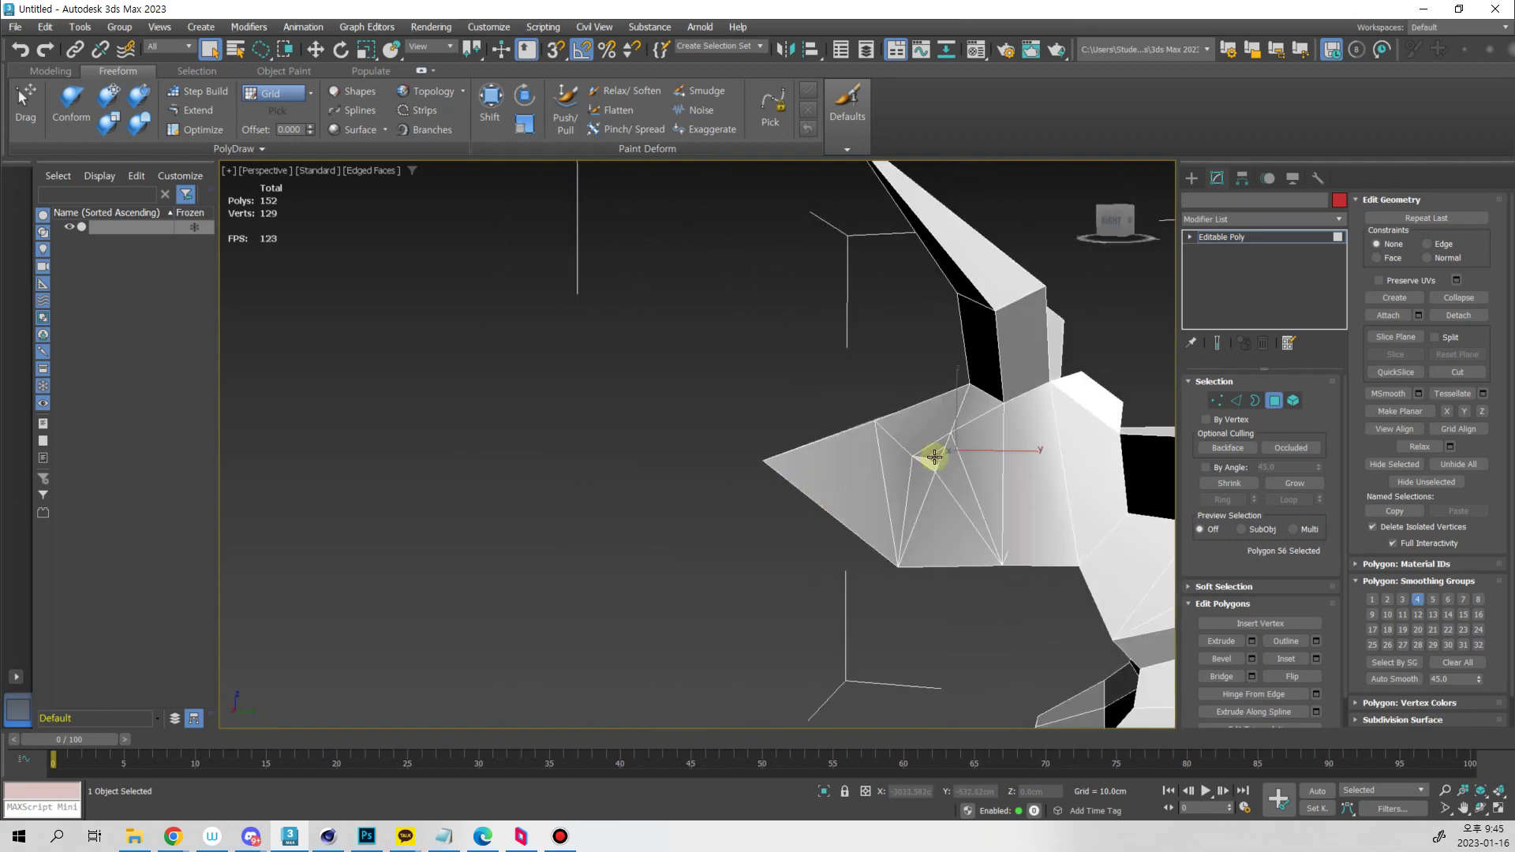
alt+middle_drag(963, 497, 1185, 449)
key(F3)
click(1114, 538)
key(F3)
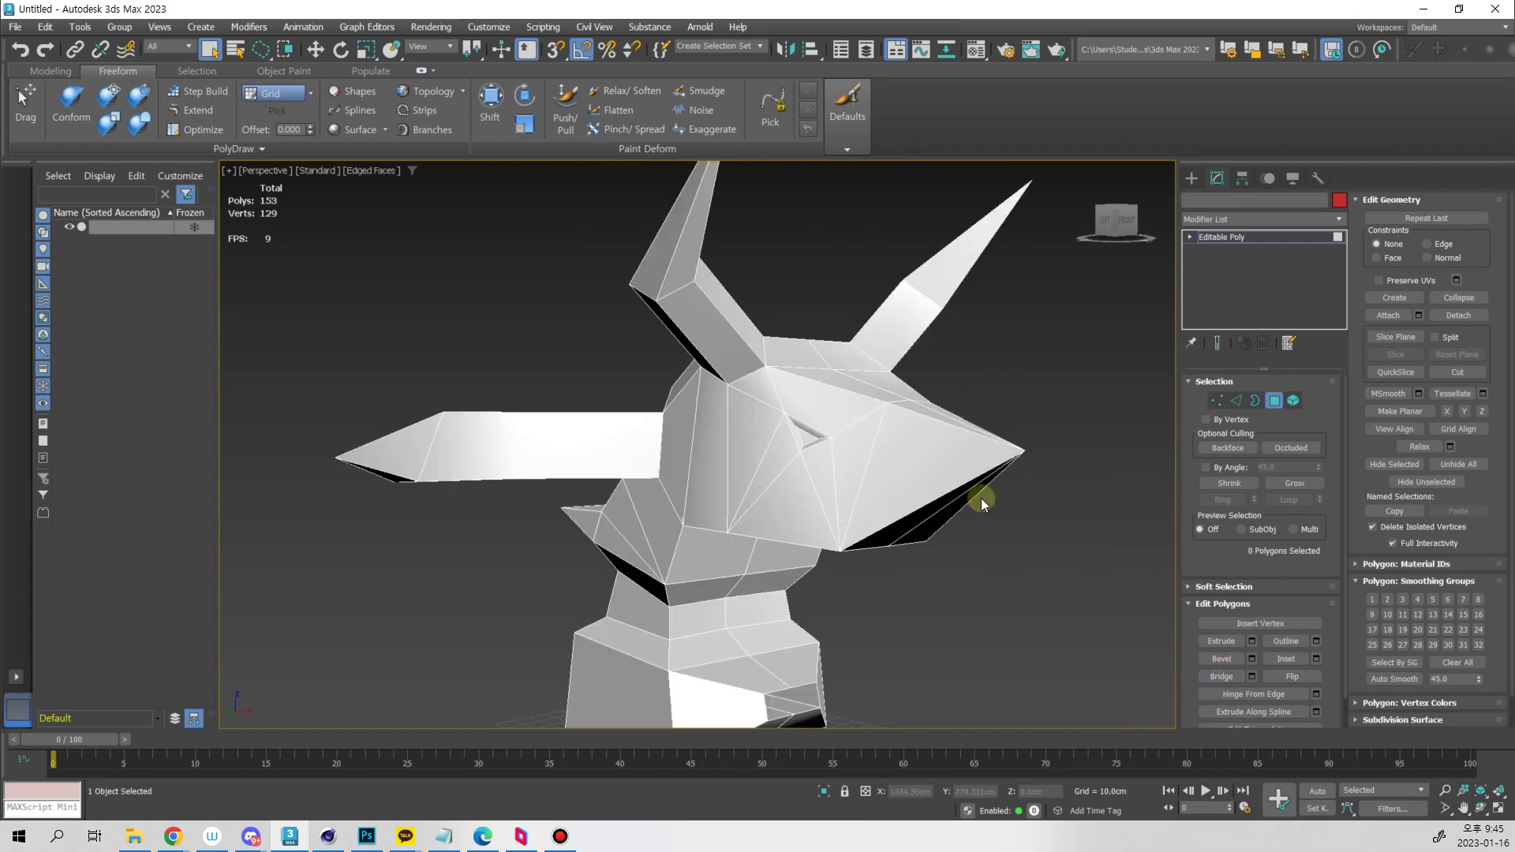
alt+middle_drag(982, 498, 978, 442)
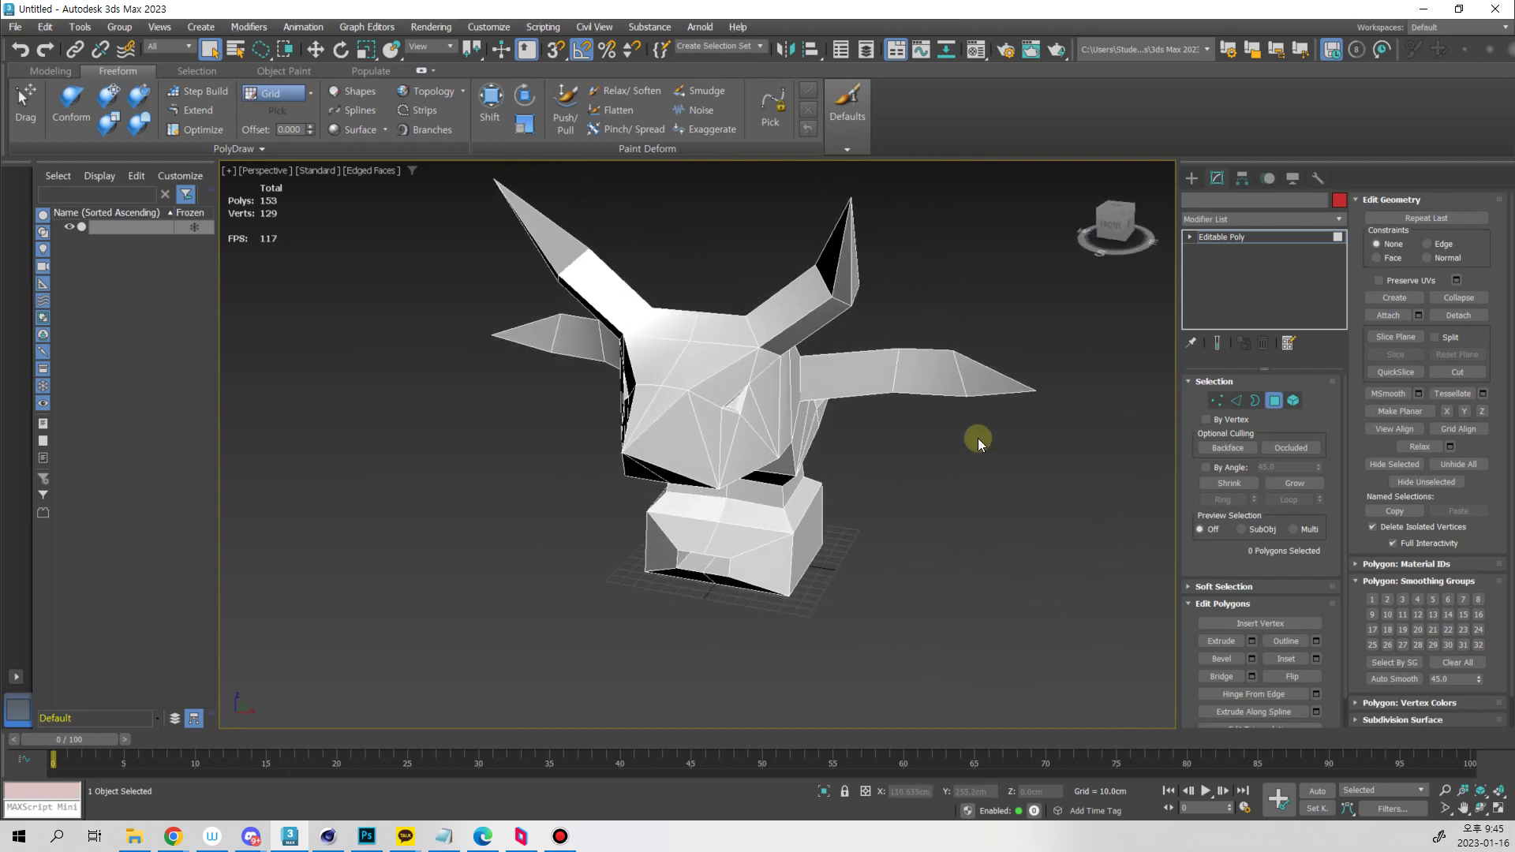
Delete the large side polygon of the neck's base block
alt+middle_drag(806, 568, 828, 507)
key(4)
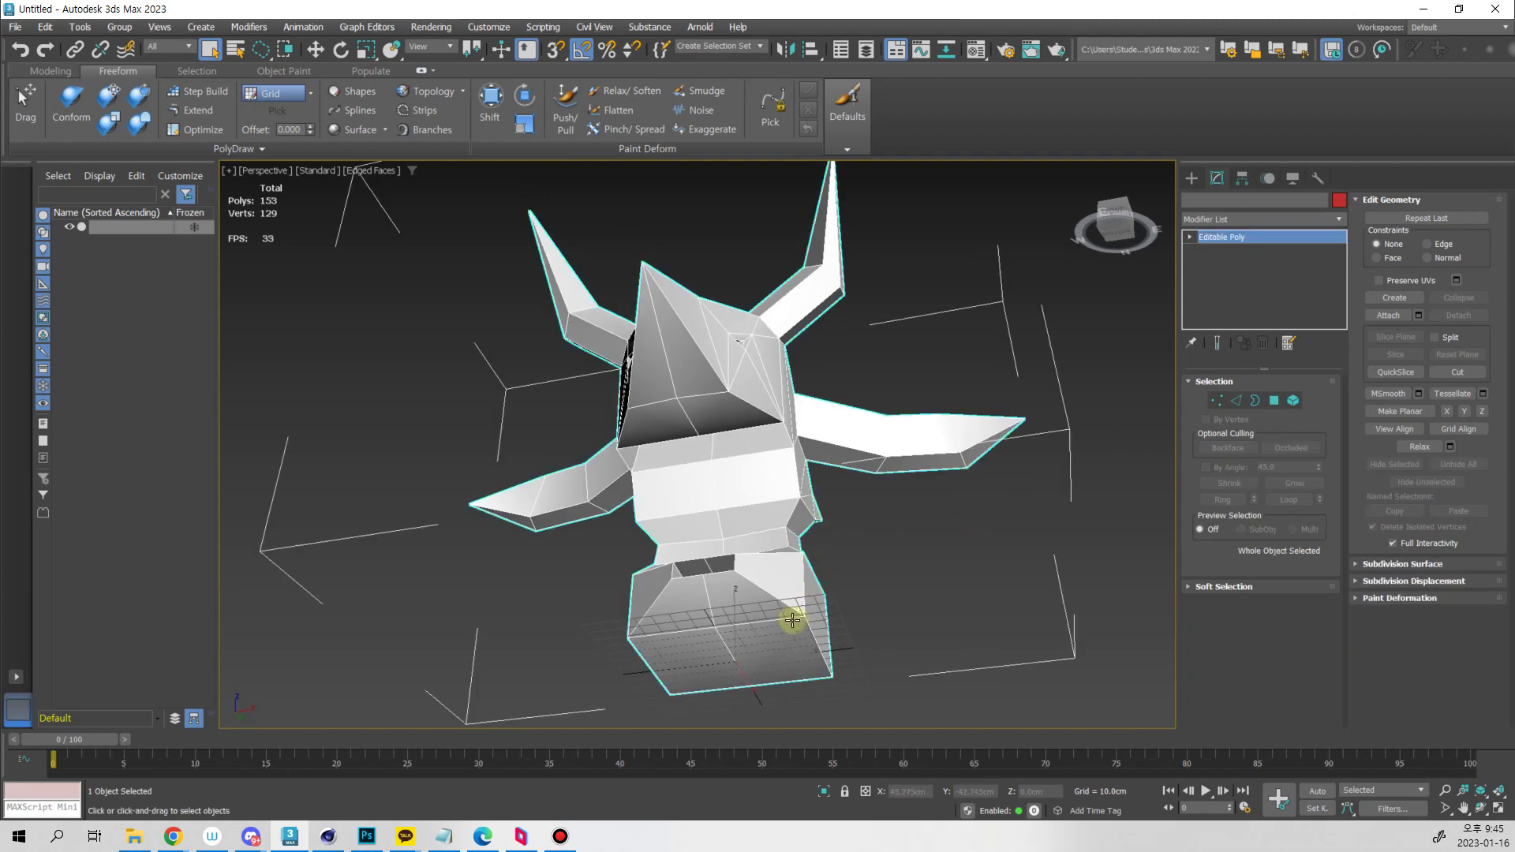
key(4)
alt+middle_drag(819, 612, 817, 610)
click(817, 610)
key(Delete)
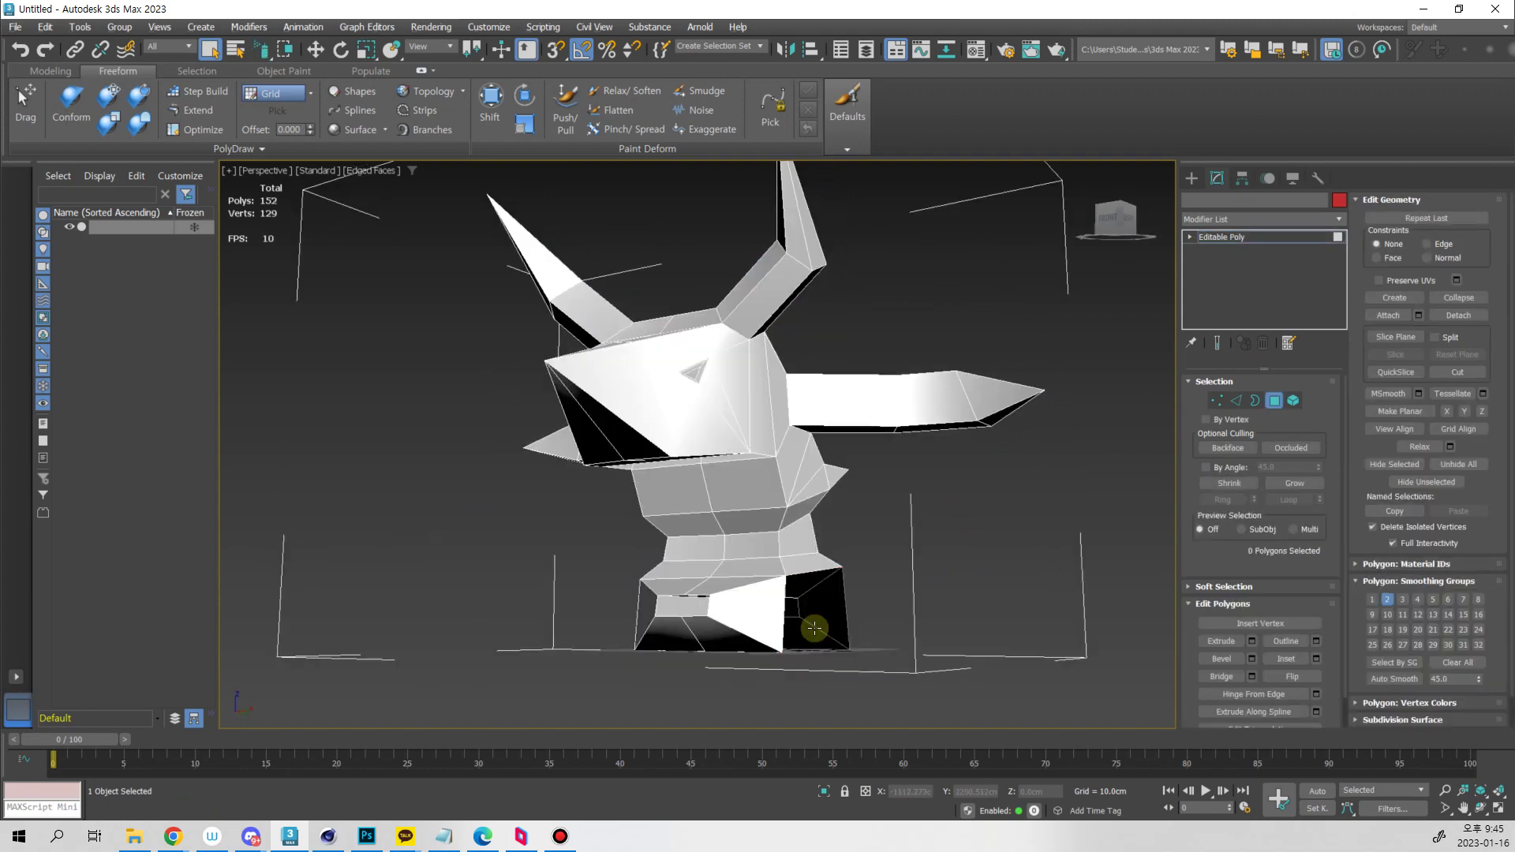
Select the two vertical edges and the bottom edge around the opening in the neck base for moving
key(2)
alt+middle_drag(903, 683, 872, 616)
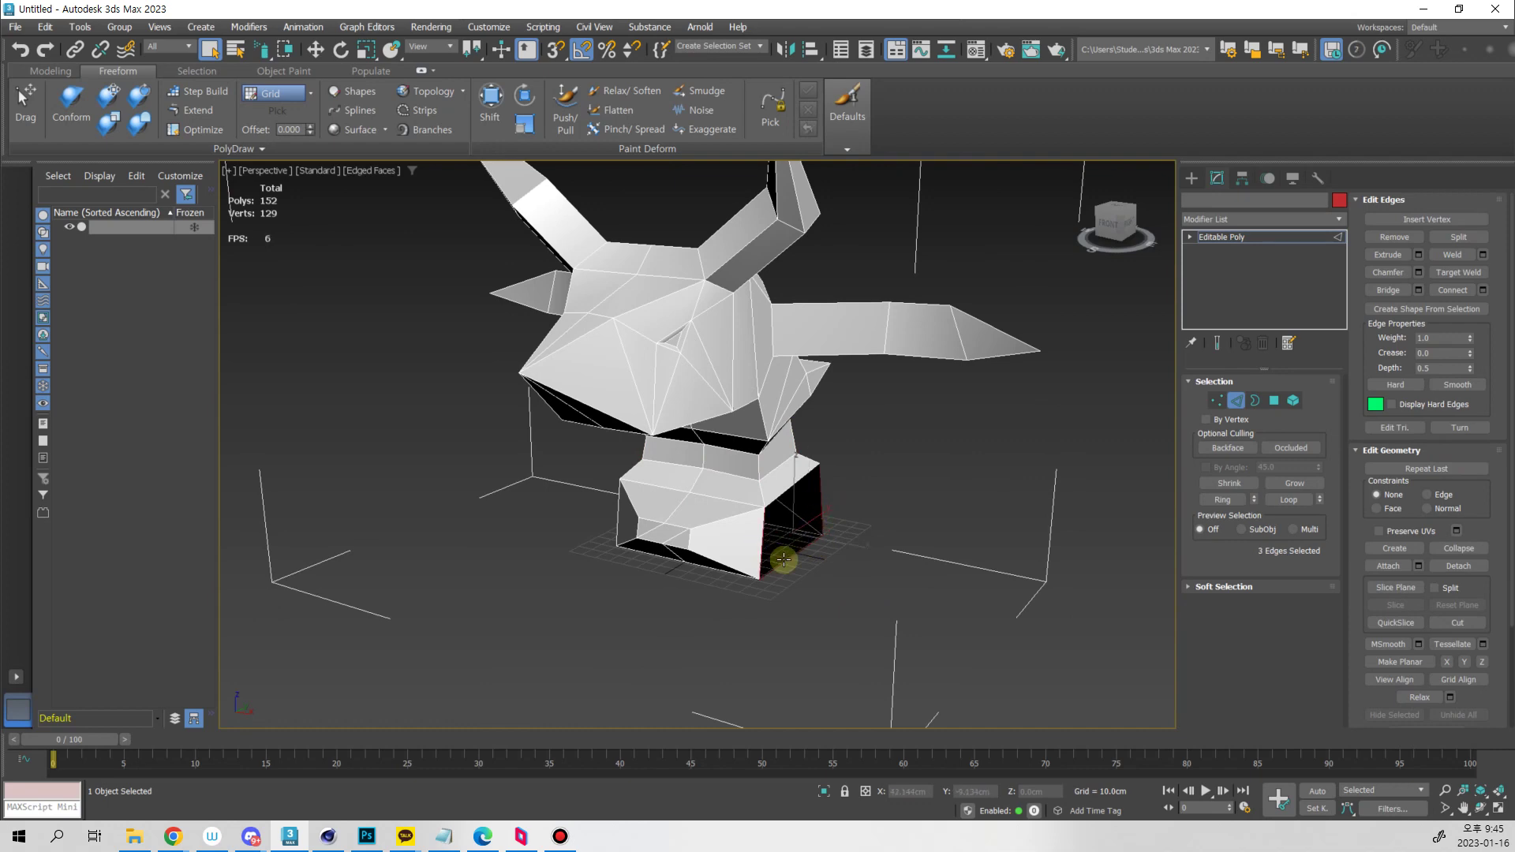
alt+middle_drag(783, 560, 852, 569)
key(w)
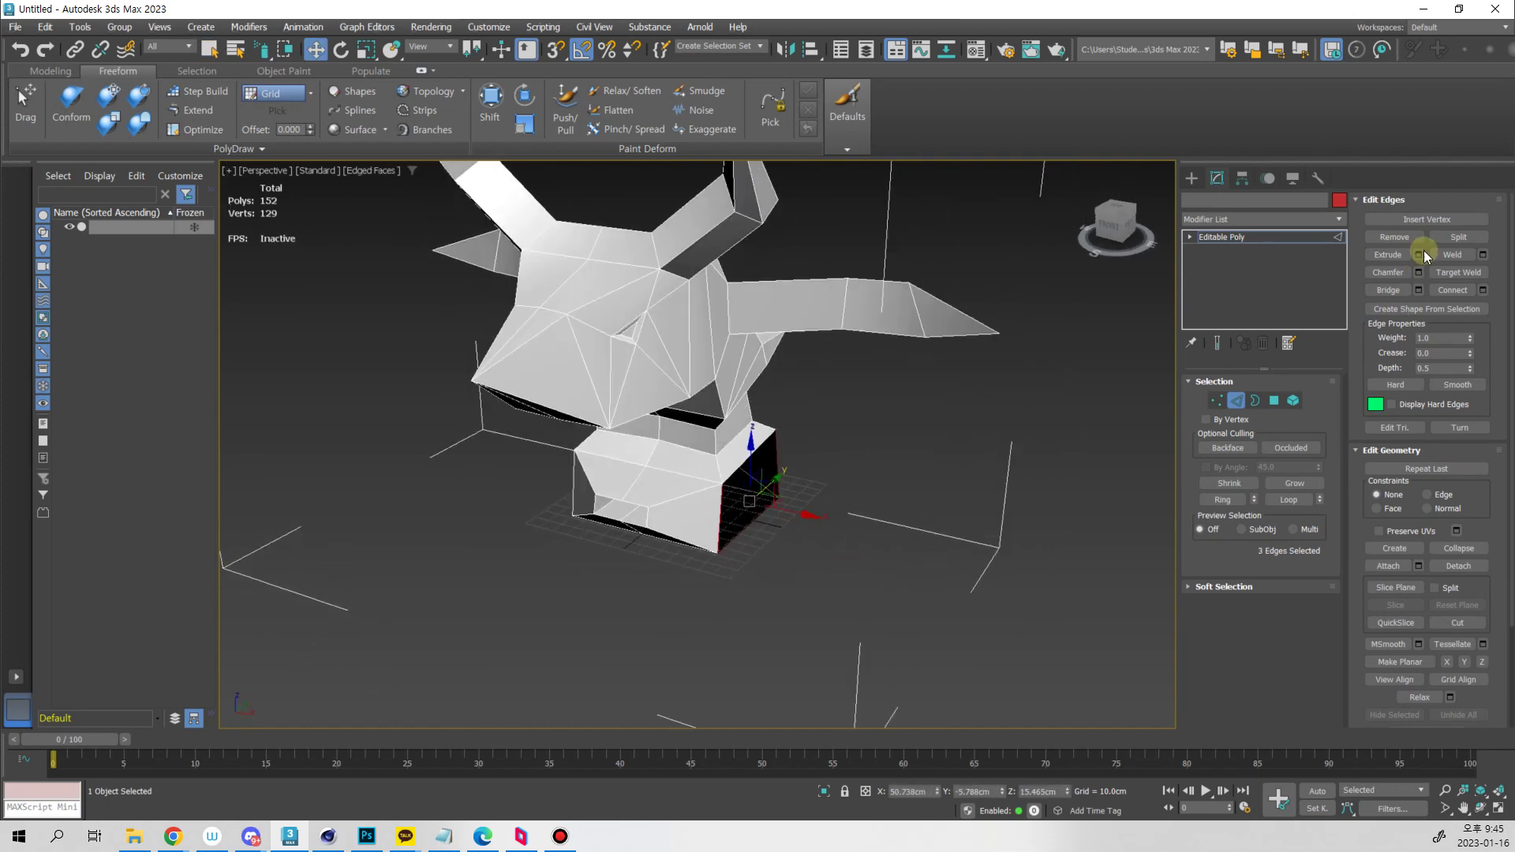
Try Extrude with a larger height on the three selected edges and cancel it
click(1420, 252)
drag(711, 458, 745, 509)
scroll(744, 509, up, 6)
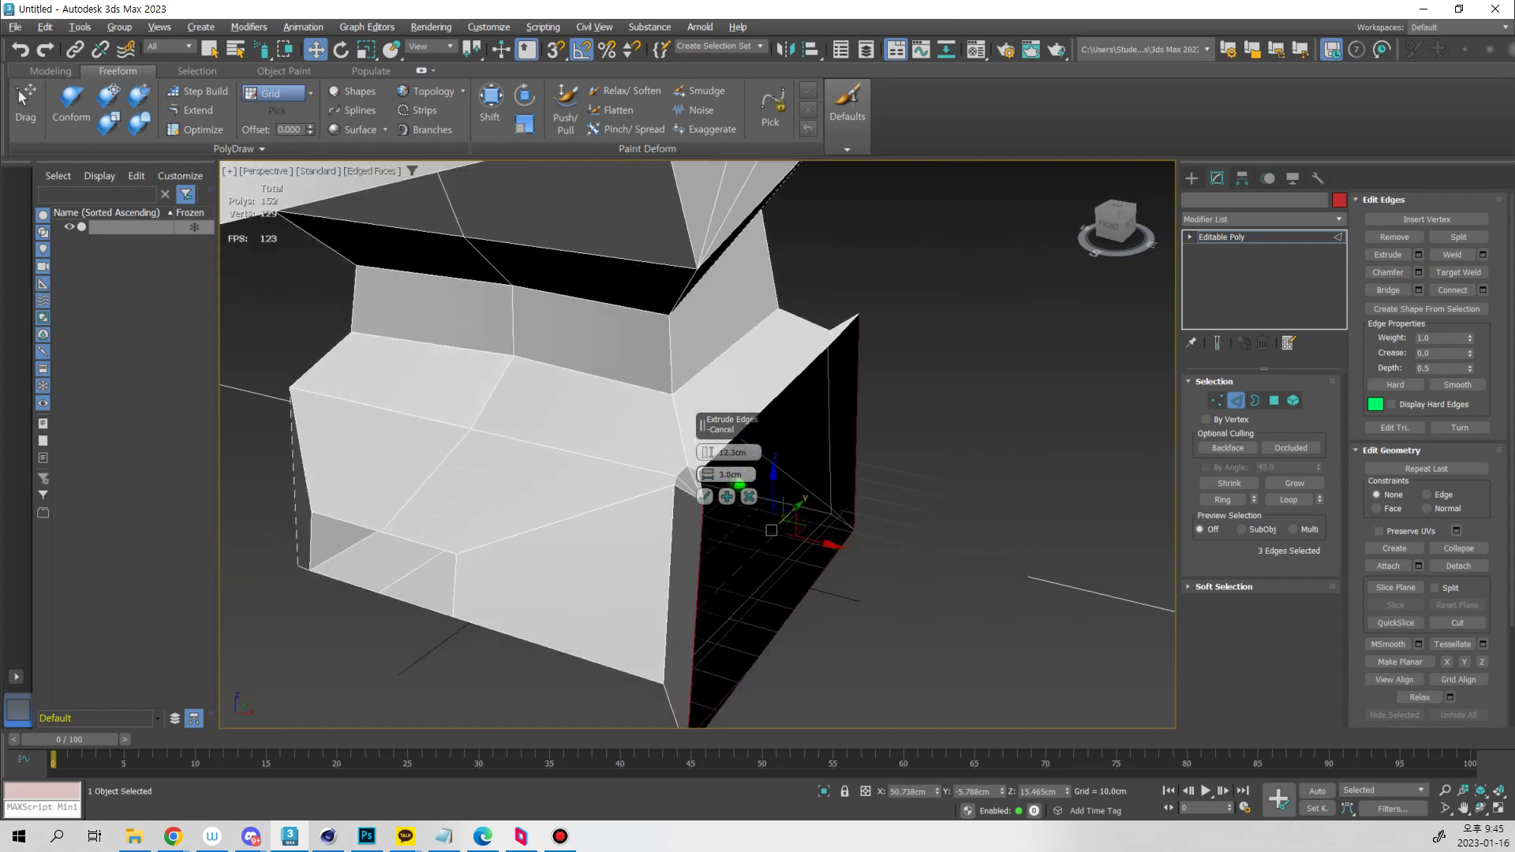
click(748, 497)
scroll(737, 524, down, 6)
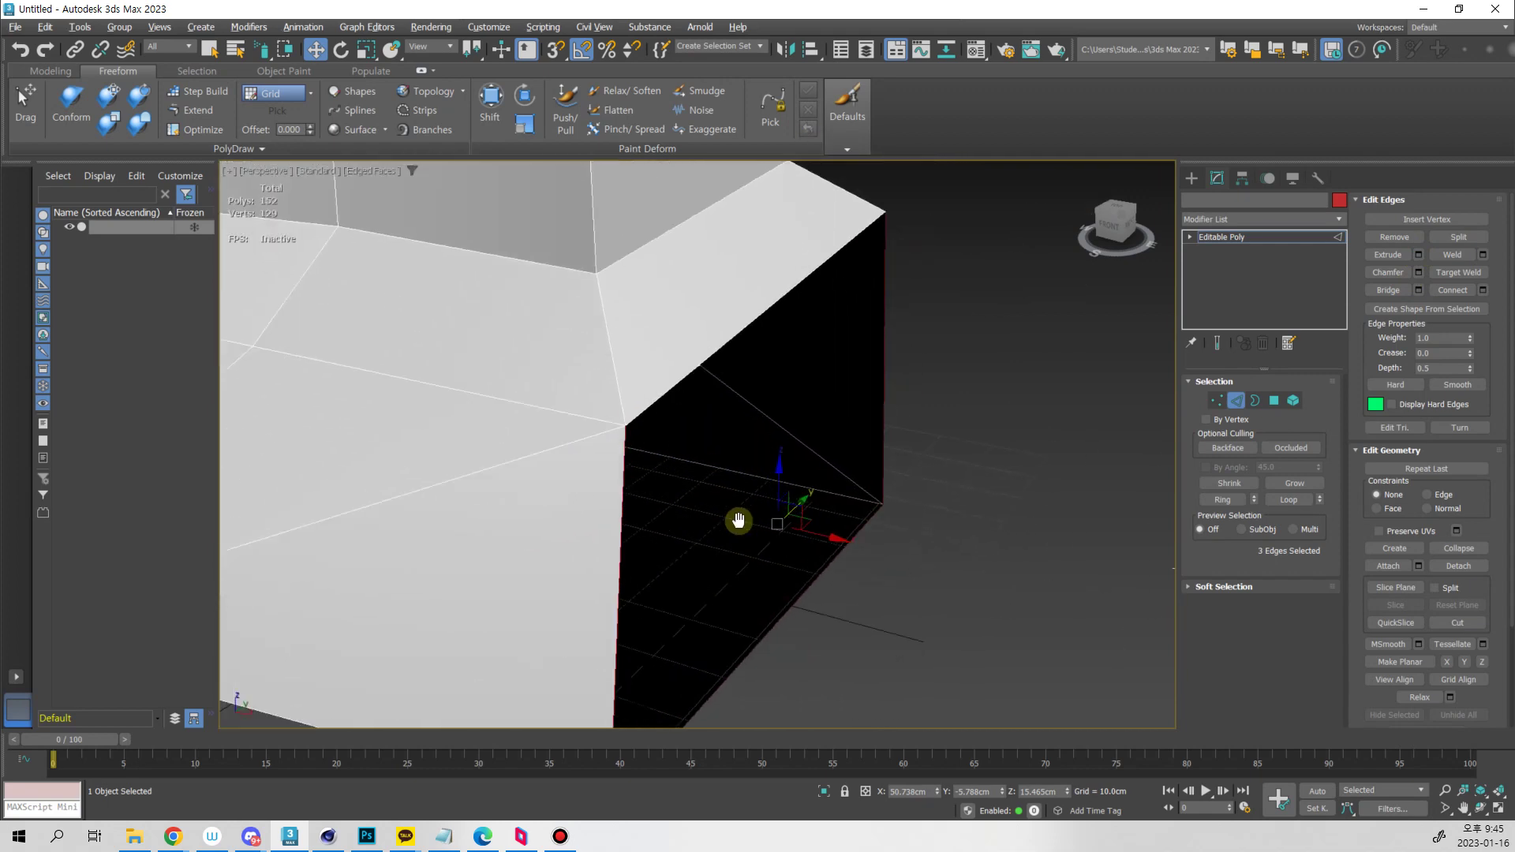
Pull copies of the three selected edges outward along X to add new polygons to the neck base
shift+drag(791, 519, 972, 590)
alt+middle_drag(893, 652, 789, 522)
alt+middle_drag(789, 523, 880, 540)
alt+middle_drag(768, 462, 822, 423)
click(824, 426)
middle_drag(843, 493, 822, 629)
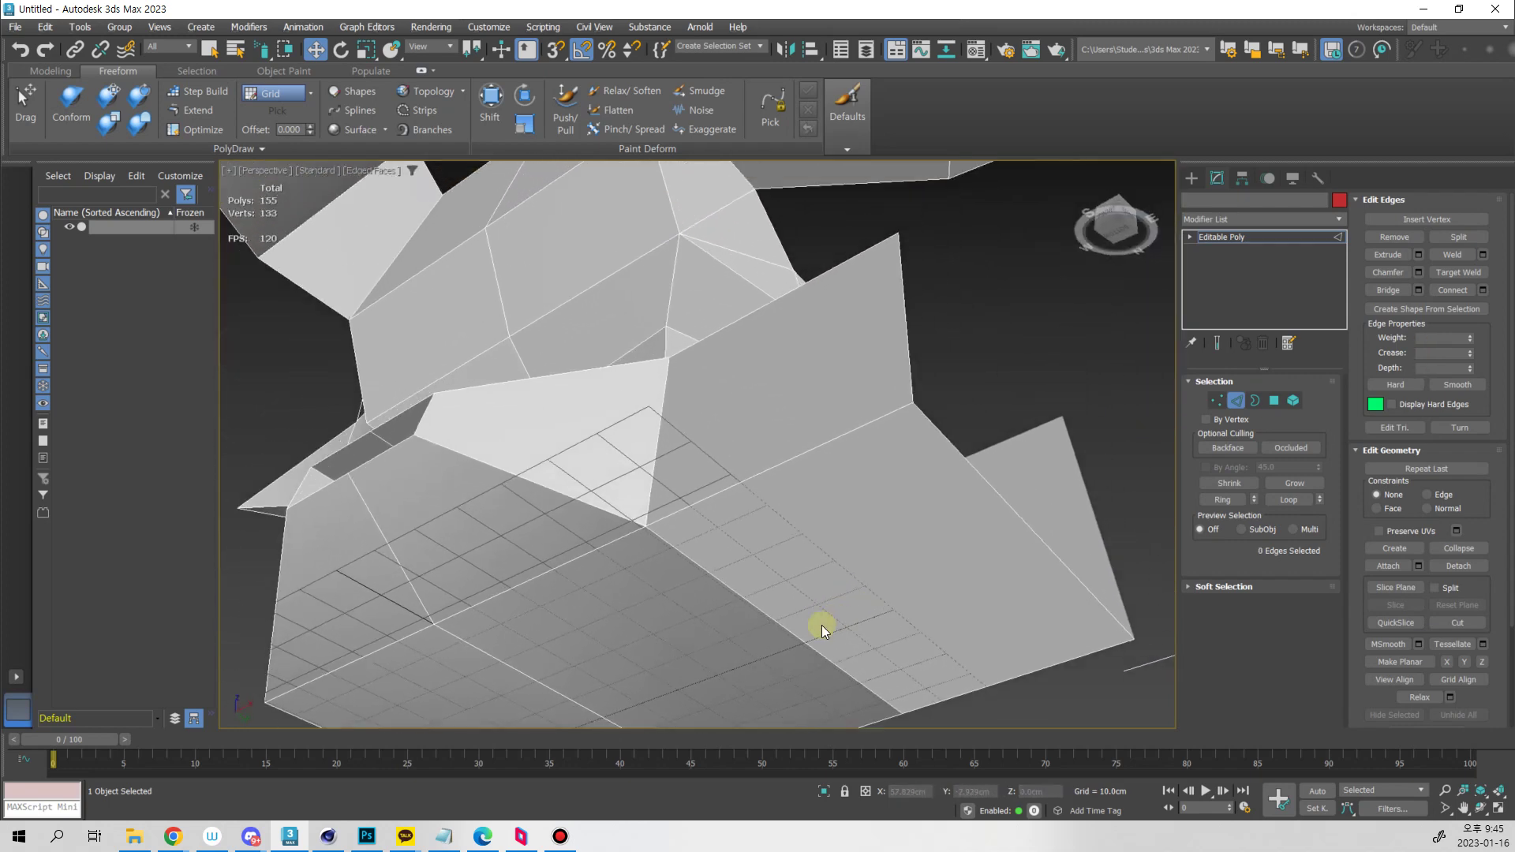
Return from polygon to object level and add an Edit Normals modifier to the whole head
key(4)
key(q)
click(859, 487)
alt+middle_drag(860, 486, 981, 516)
click(876, 544)
scroll(823, 580, down, 5)
click(981, 516)
click(1274, 402)
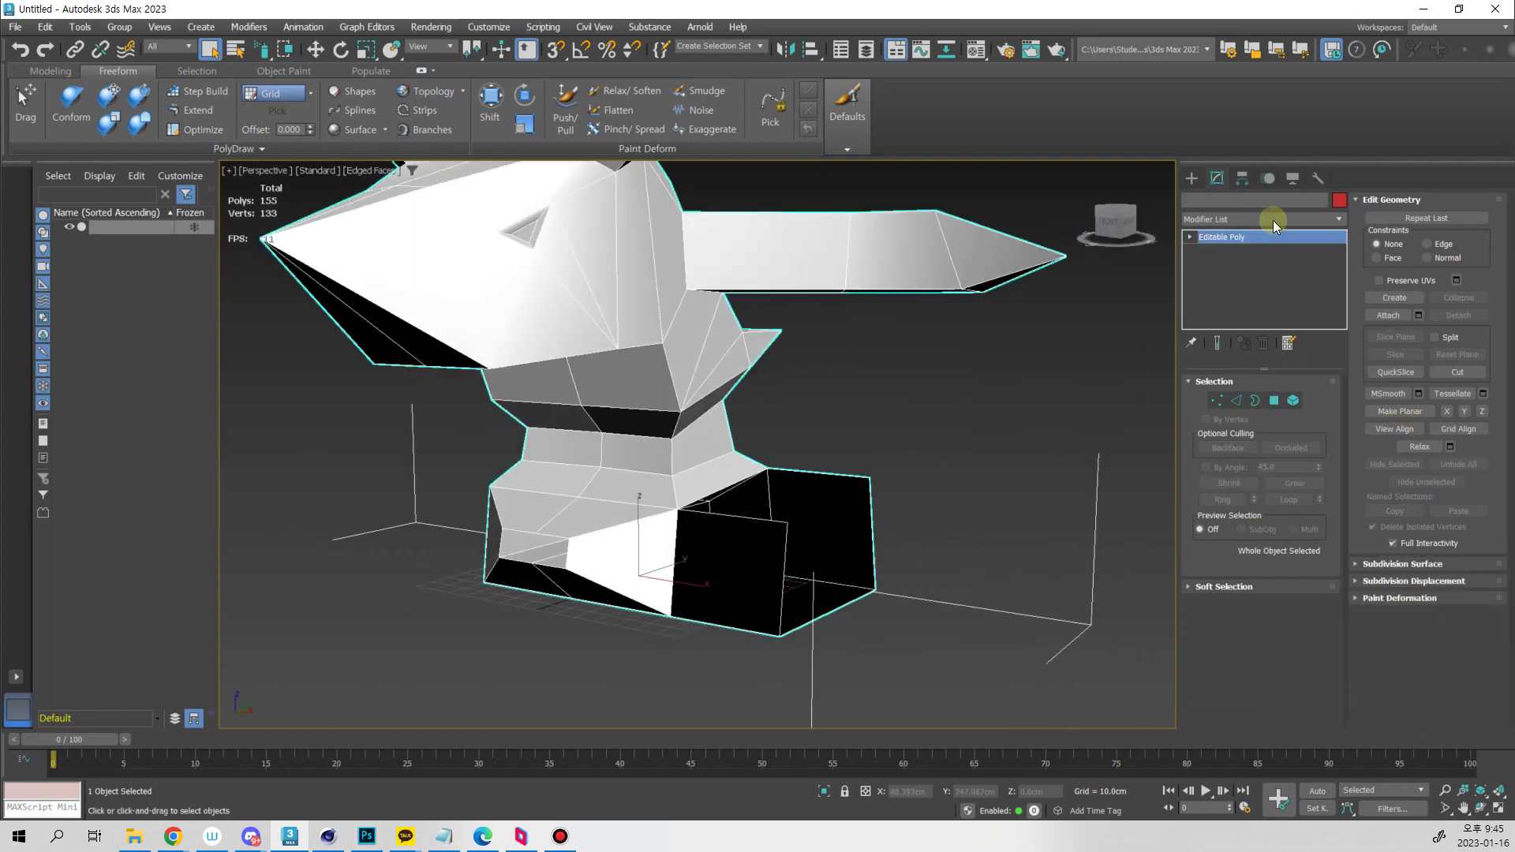
click(1270, 220)
click(1197, 405)
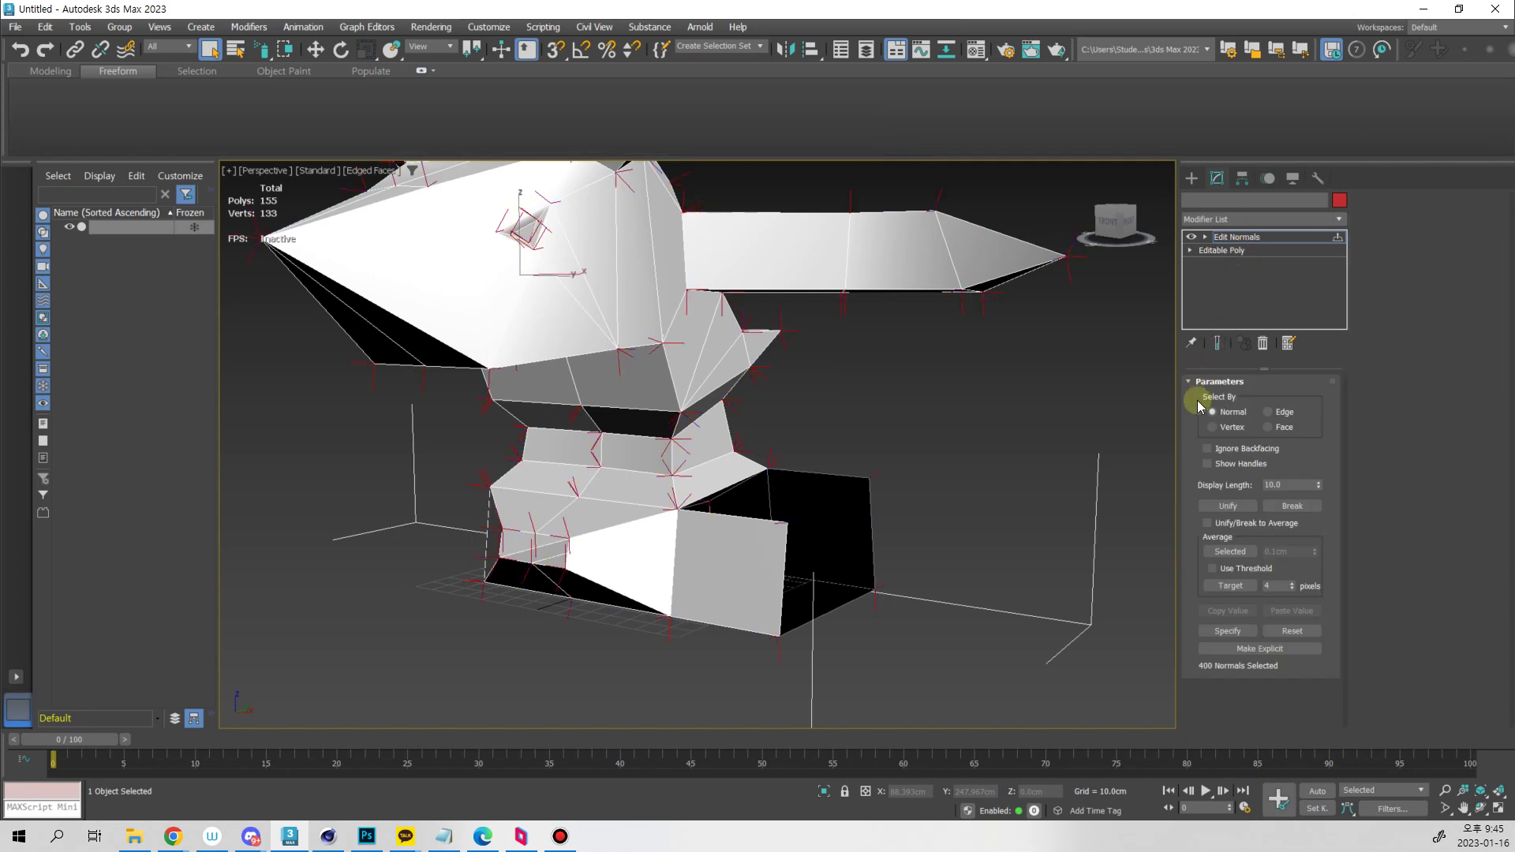
Deselect all normals and convert the head with its Edit Normals modifier to an Editable Poly
click(852, 551)
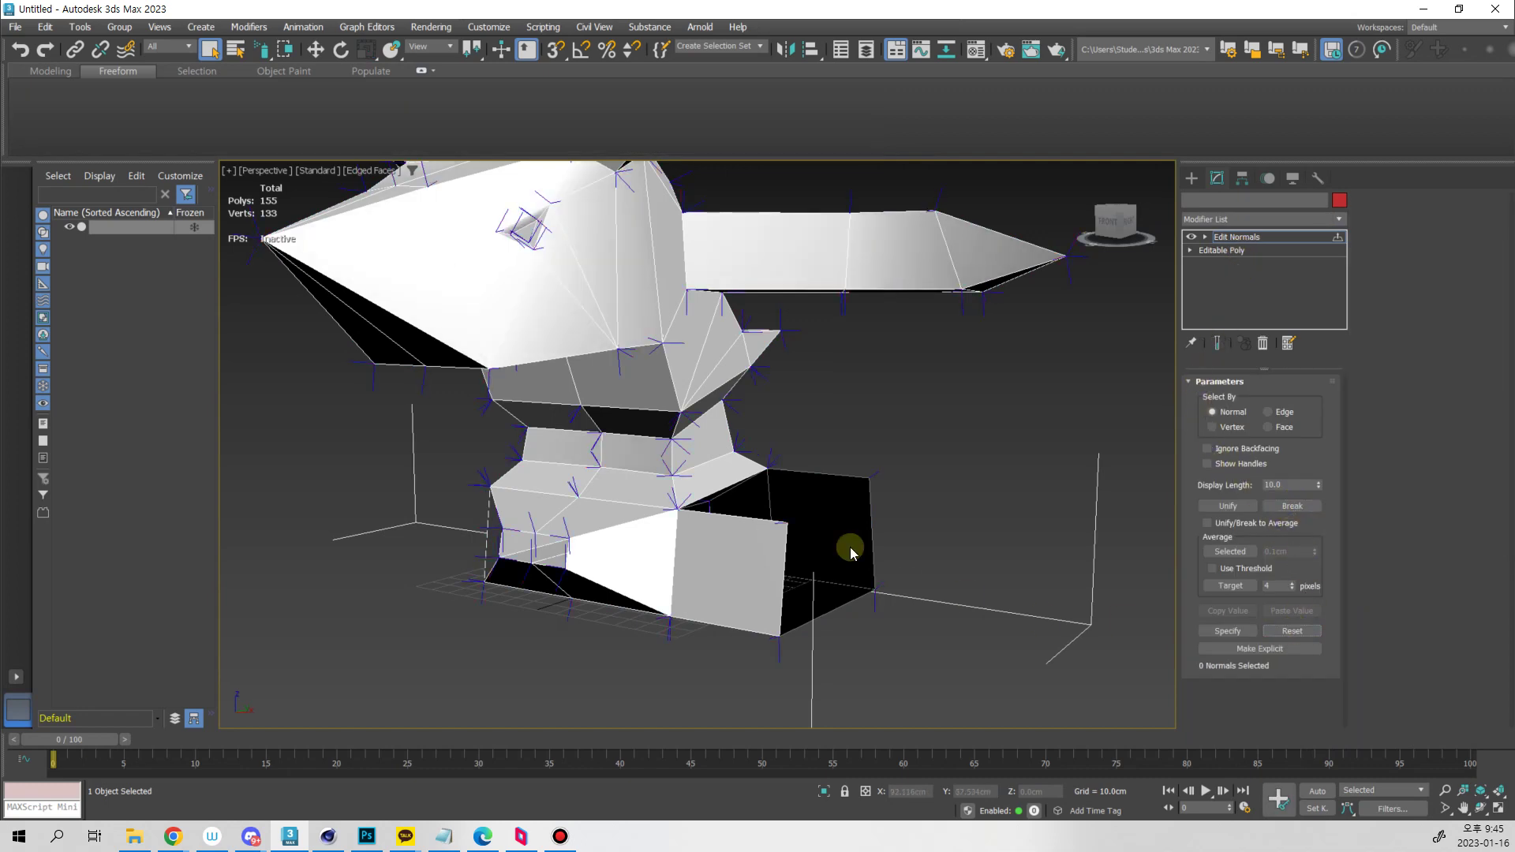
right_click(673, 528)
mouse_move(775, 742)
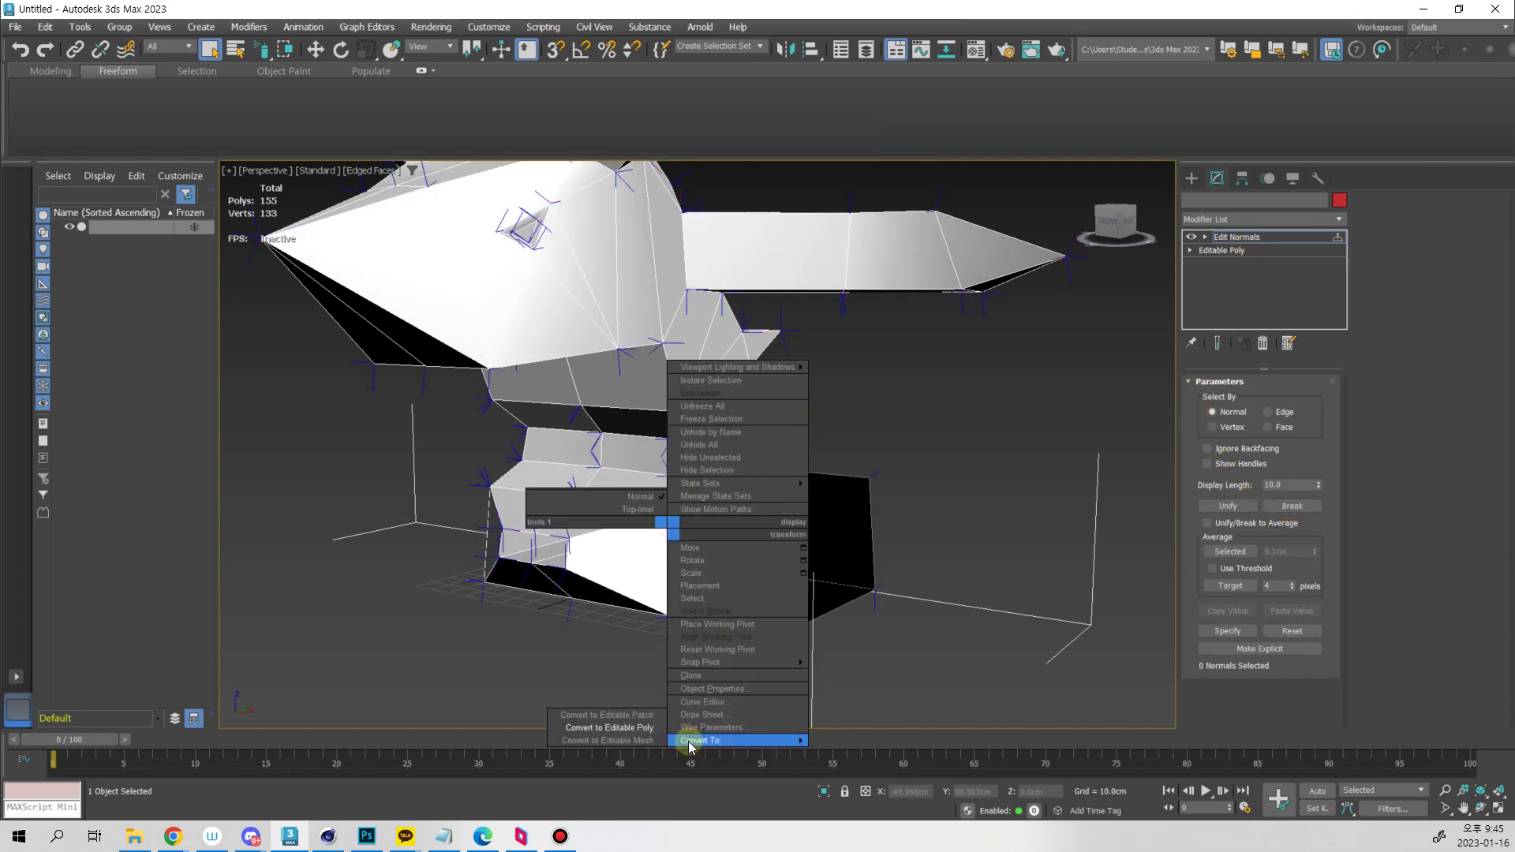
click(654, 725)
right_click(705, 541)
mouse_move(789, 756)
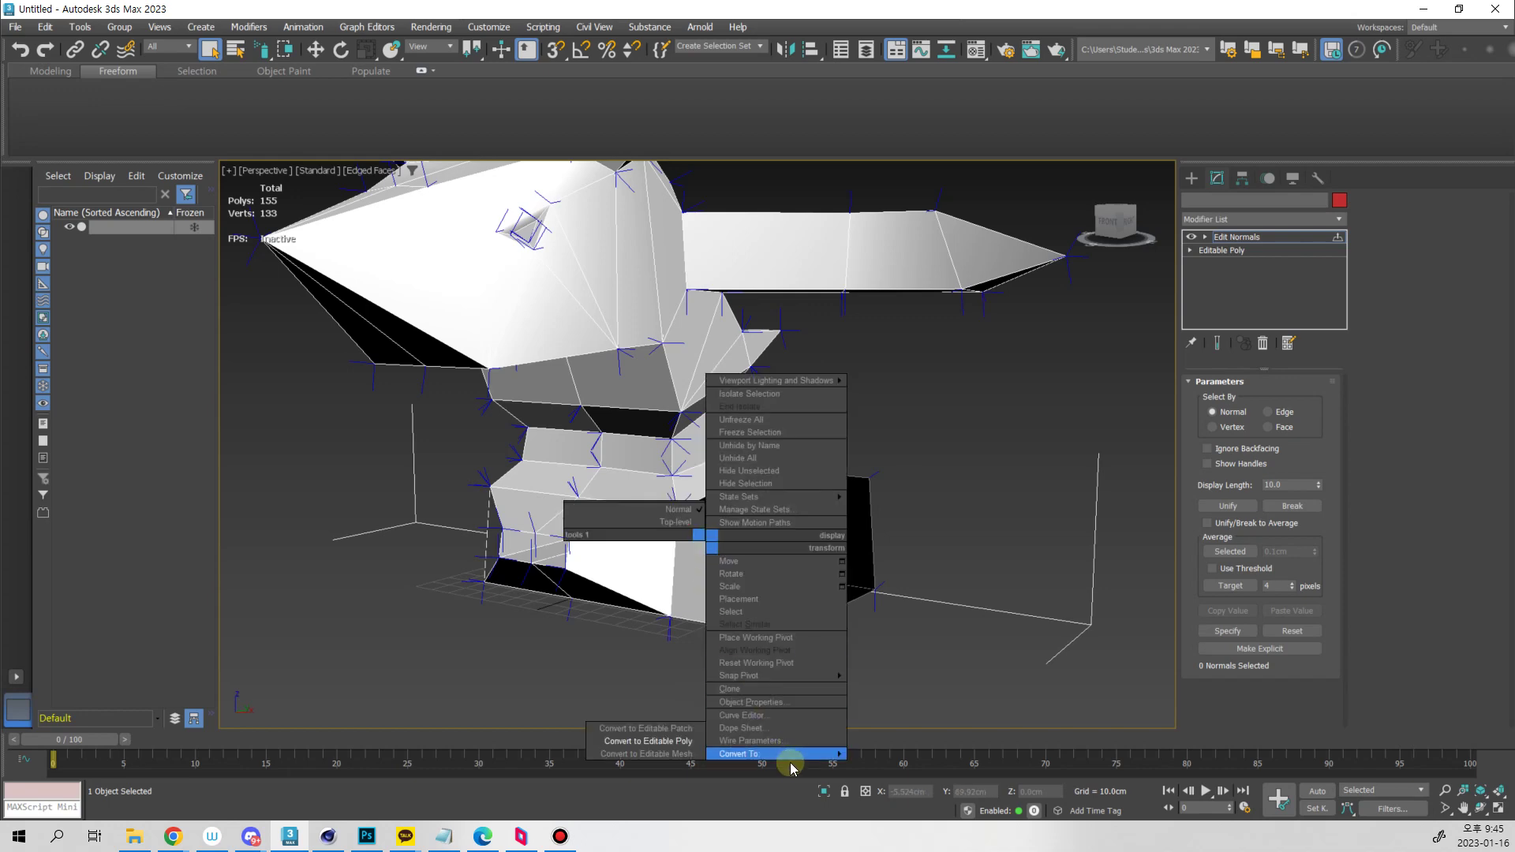
click(648, 741)
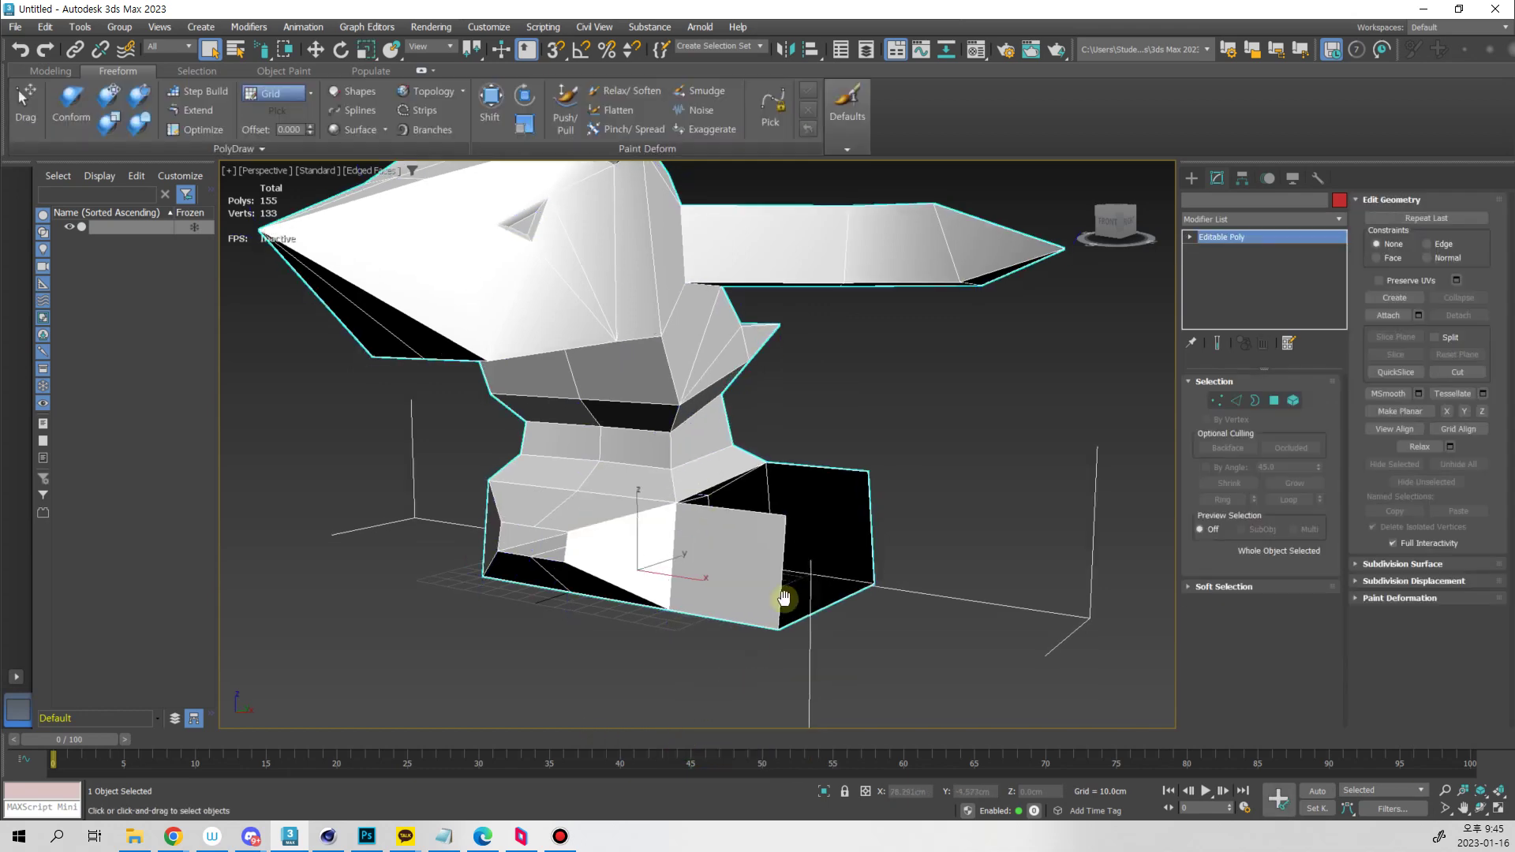
Flip the normals of the three new polygons extending from the opening in the neck base
alt+middle_drag(778, 602, 807, 569)
scroll(807, 570, up, 5)
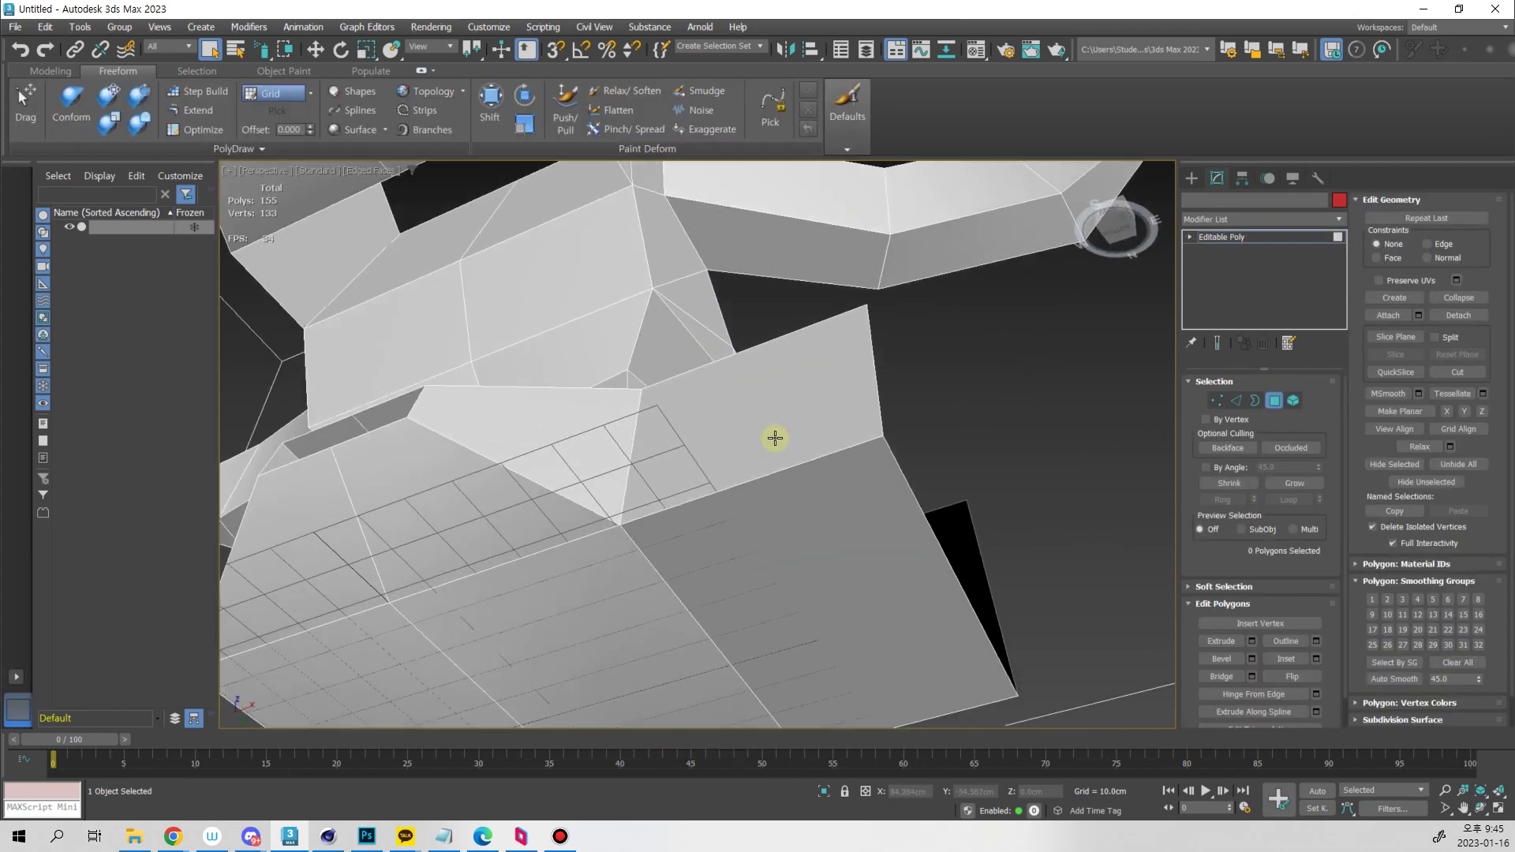
click(769, 458)
alt+middle_drag(747, 494, 825, 512)
click(893, 438)
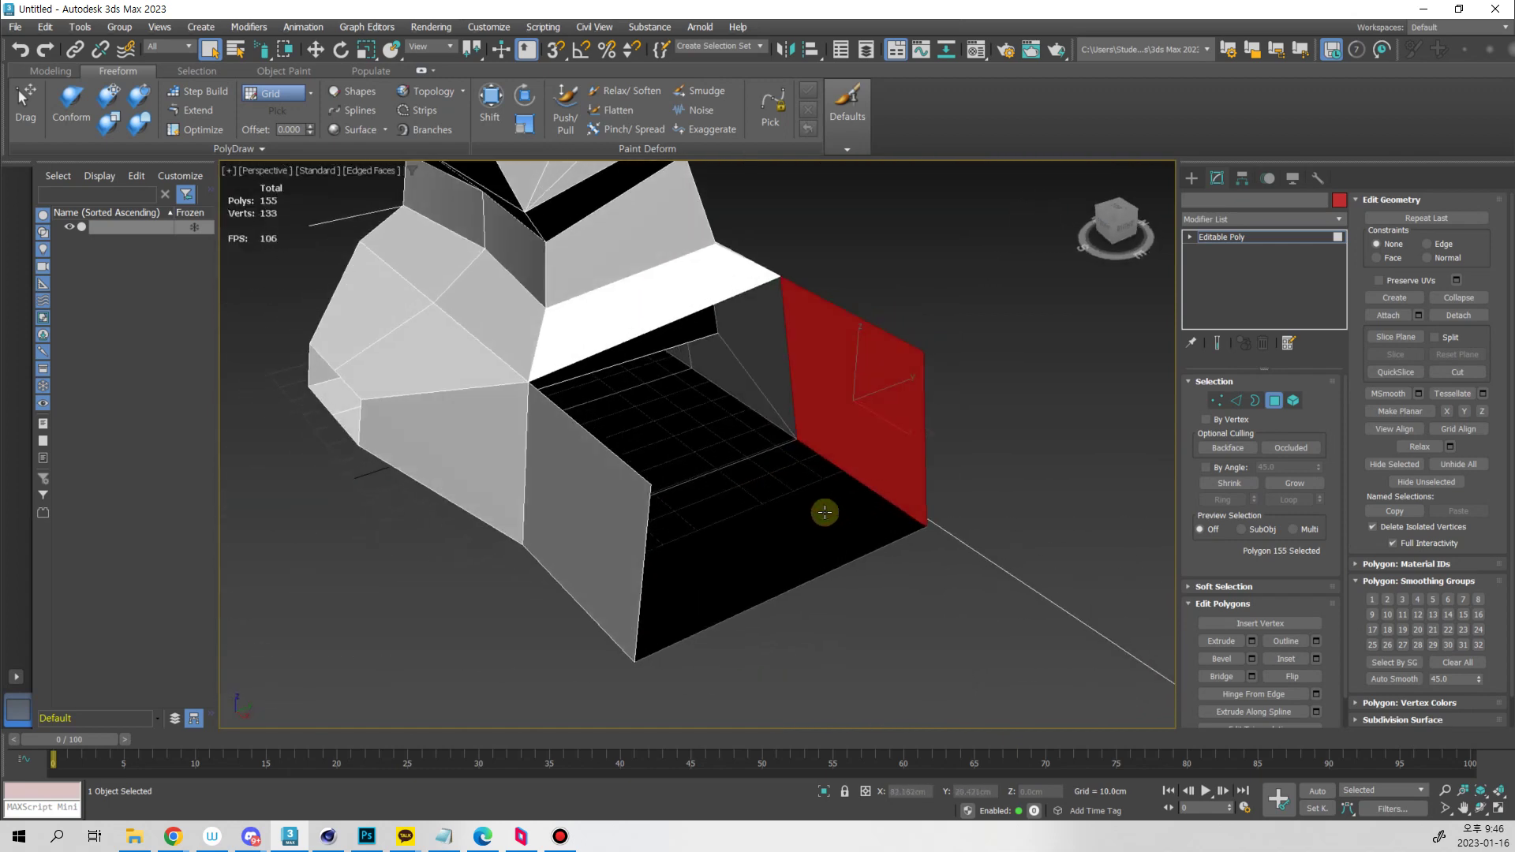
ctrl+click(830, 505)
ctrl+click(635, 559)
alt+middle_drag(635, 559, 835, 537)
alt+middle_drag(648, 548, 1058, 514)
click(1292, 676)
click(948, 421)
alt+middle_drag(949, 421, 1012, 472)
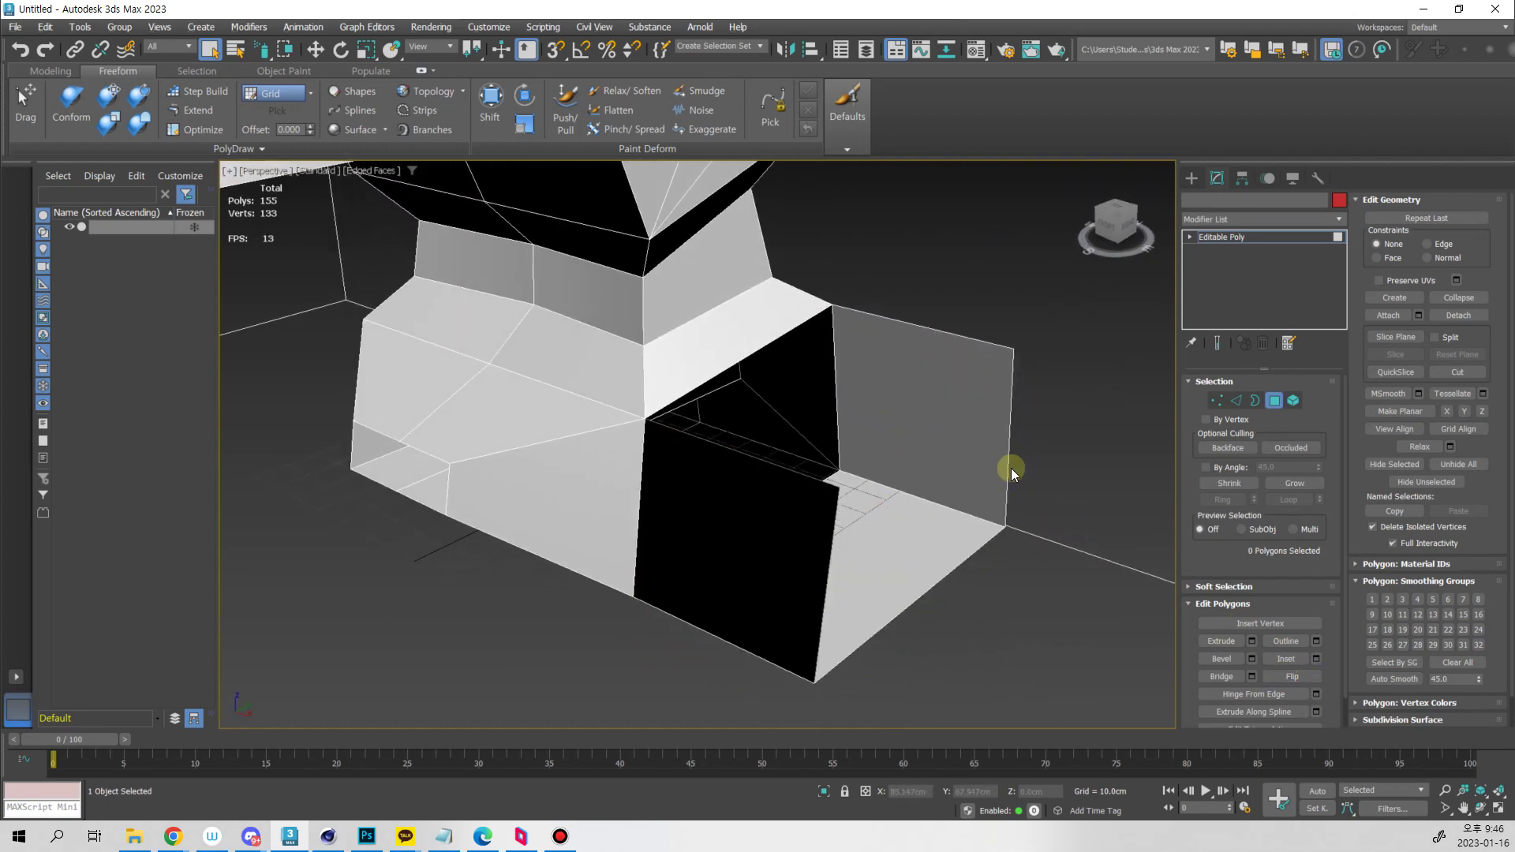
alt+middle_drag(1109, 550, 1068, 588)
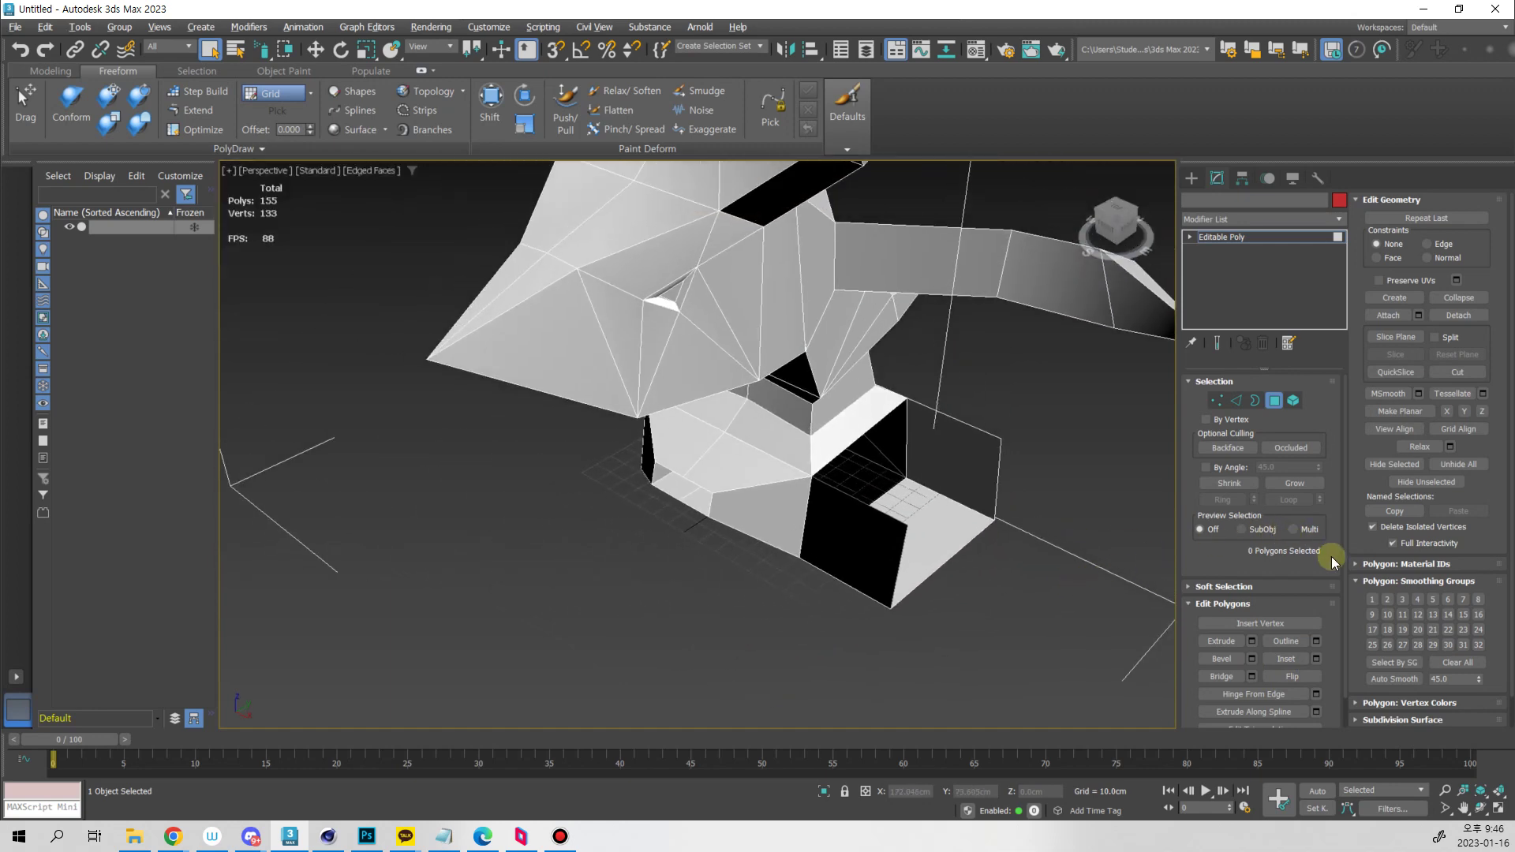
drag(1332, 558, 1332, 495)
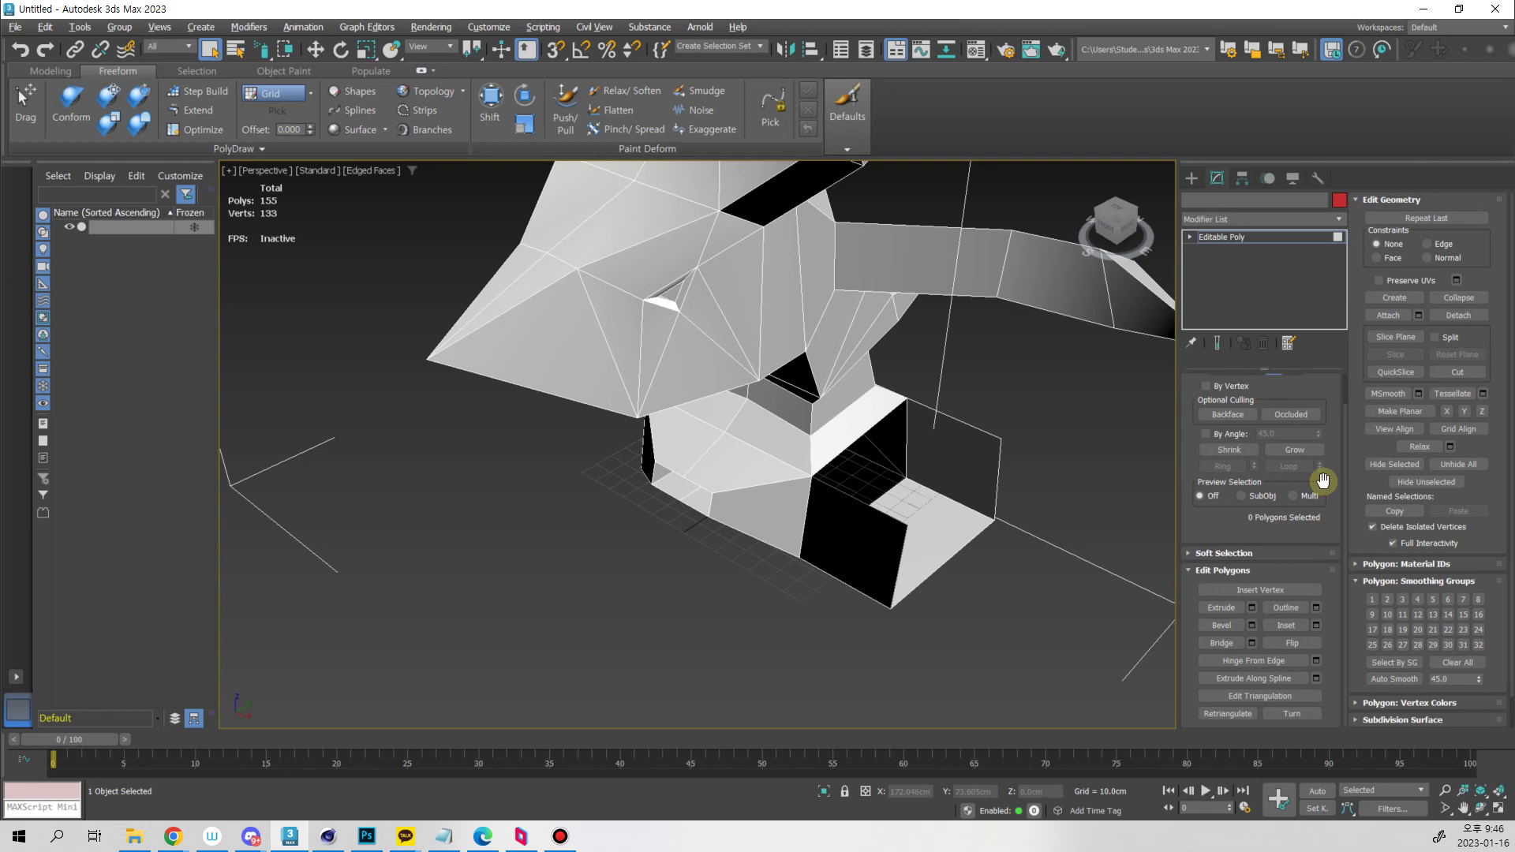
alt+middle_drag(1040, 488, 973, 588)
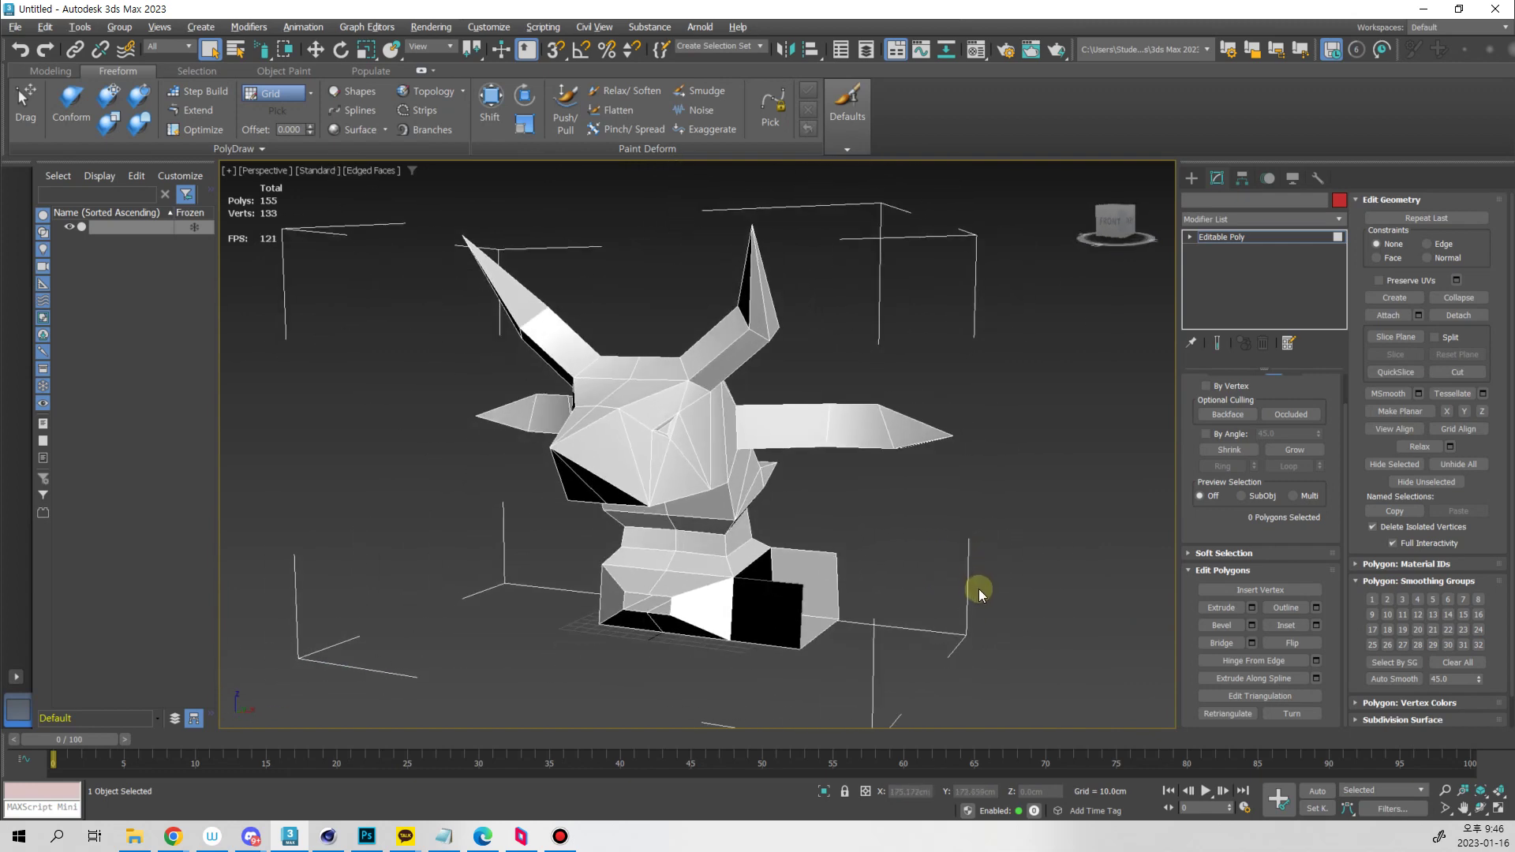